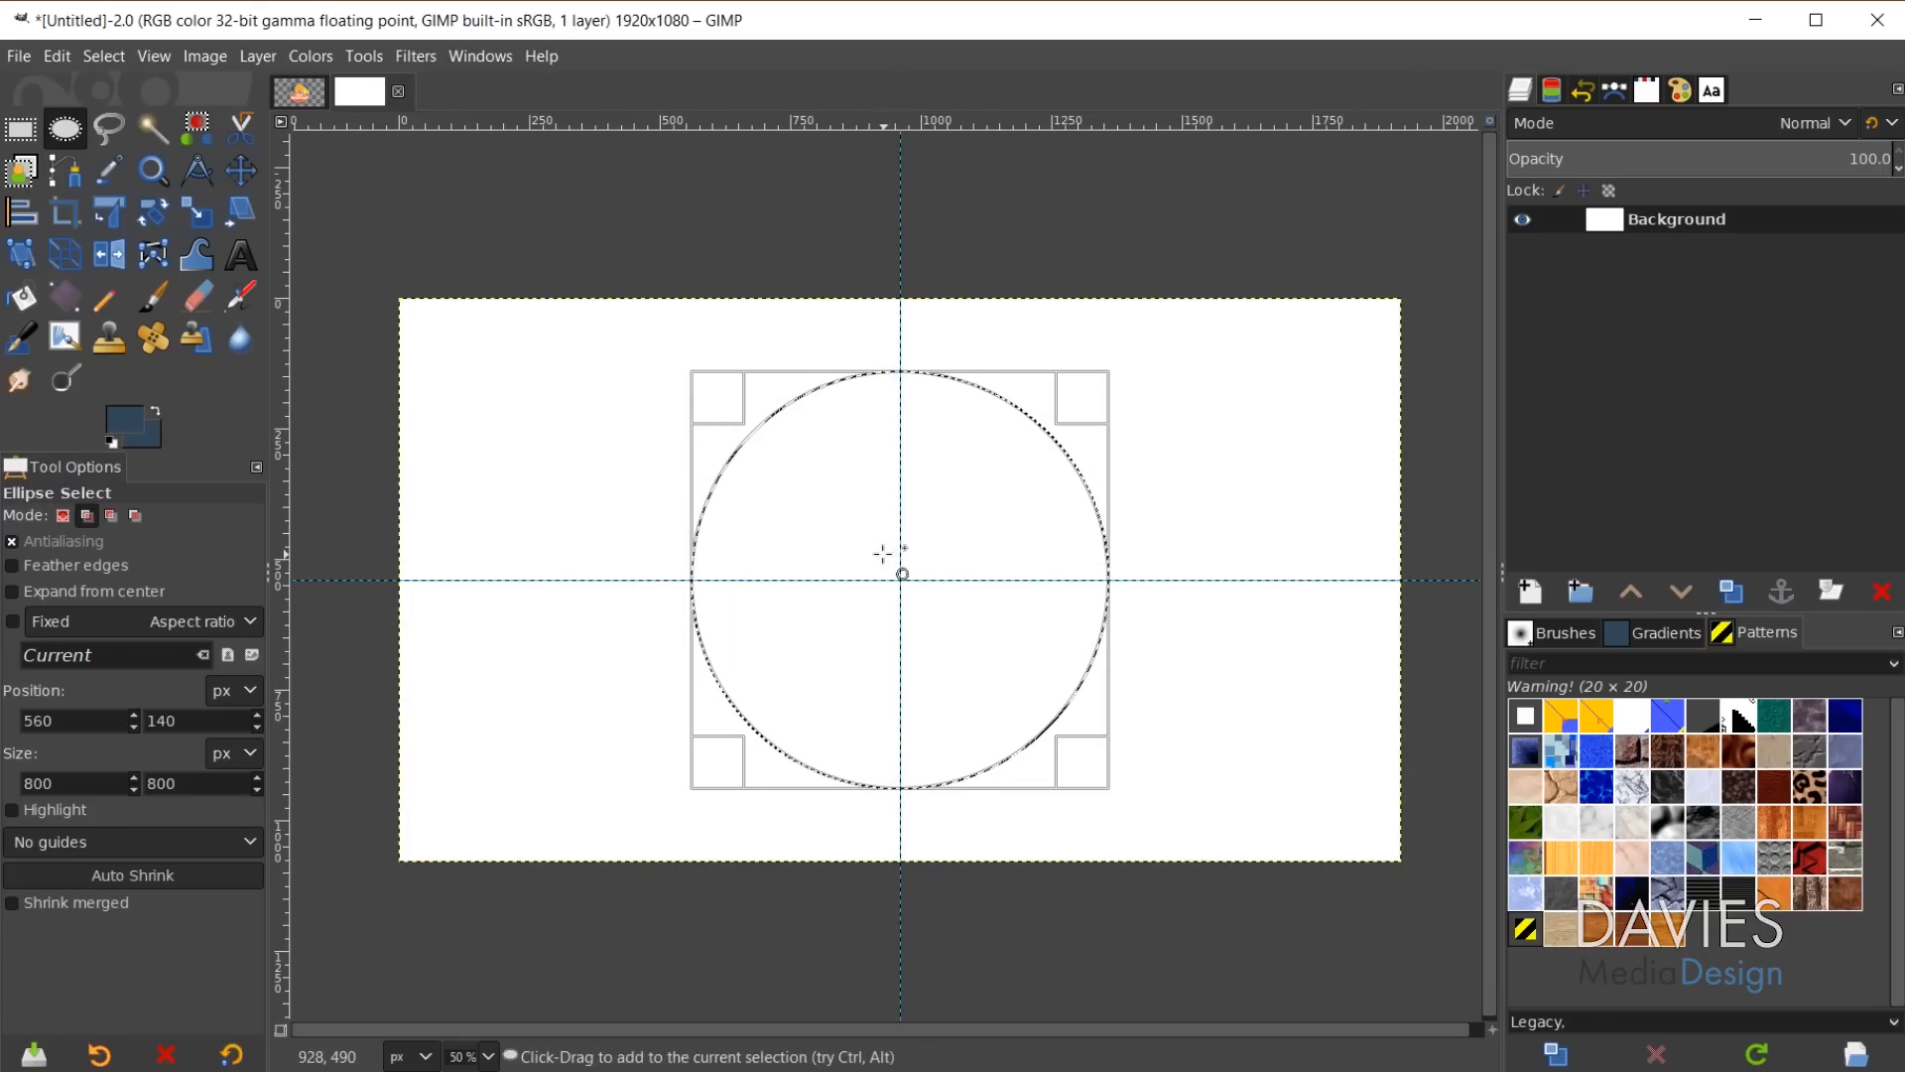
Create a transparent layer named Main Circle and bucket-fill the circular selection with the dark blue foreground color.
key(shift+b)
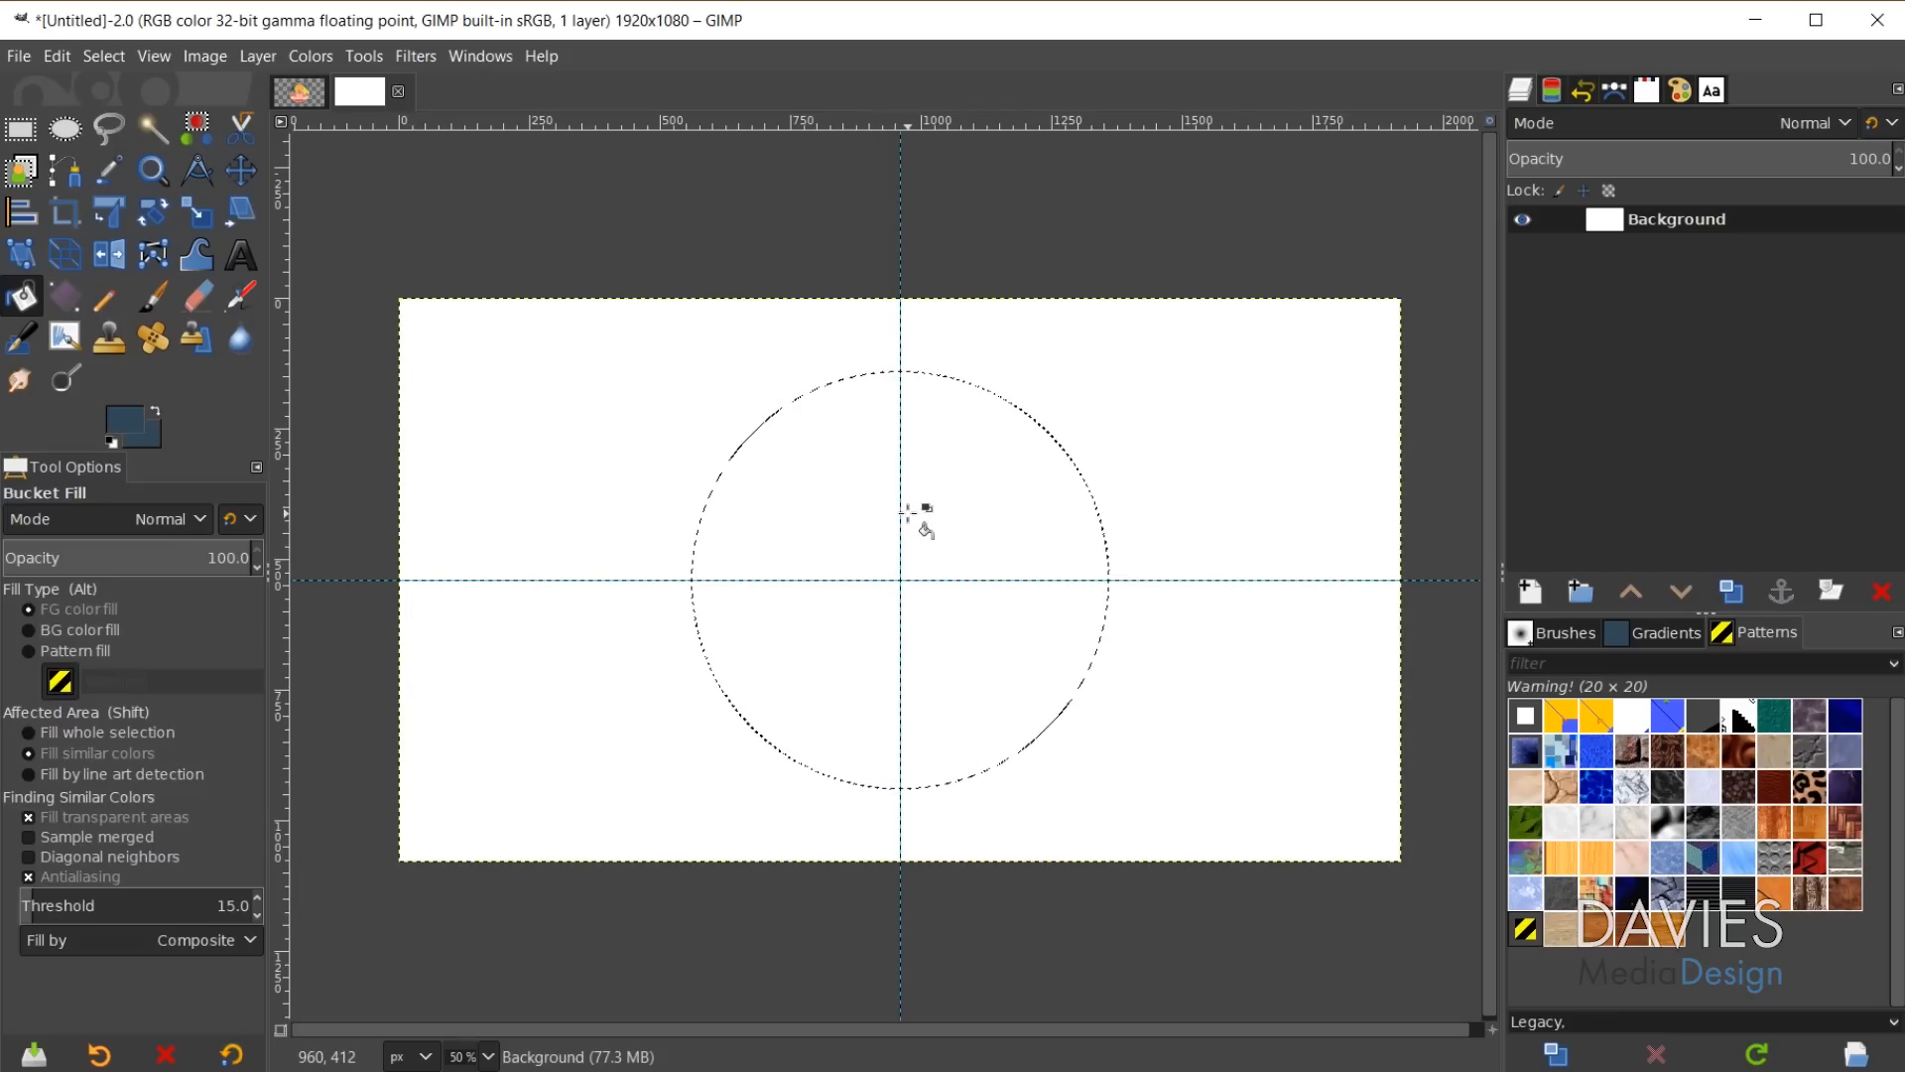
click(1530, 589)
text(Main Circle)
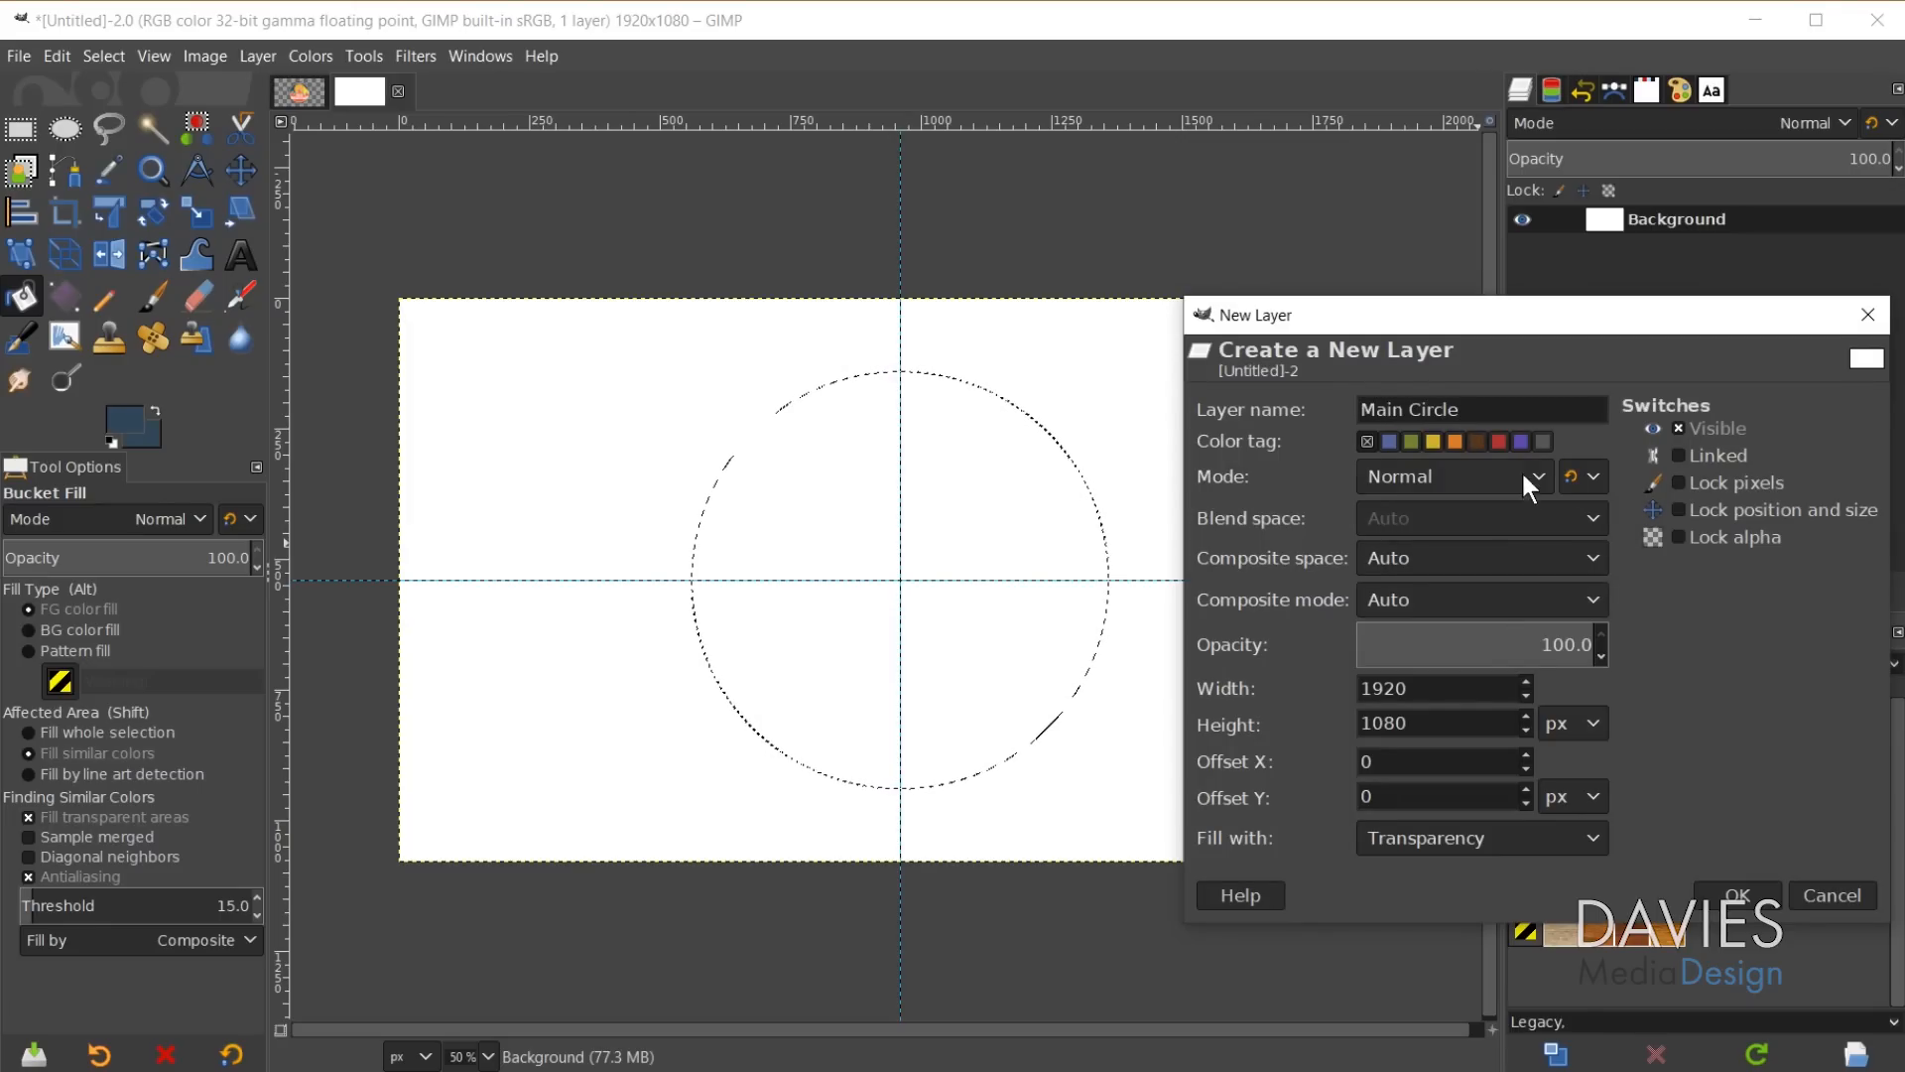
click(1738, 895)
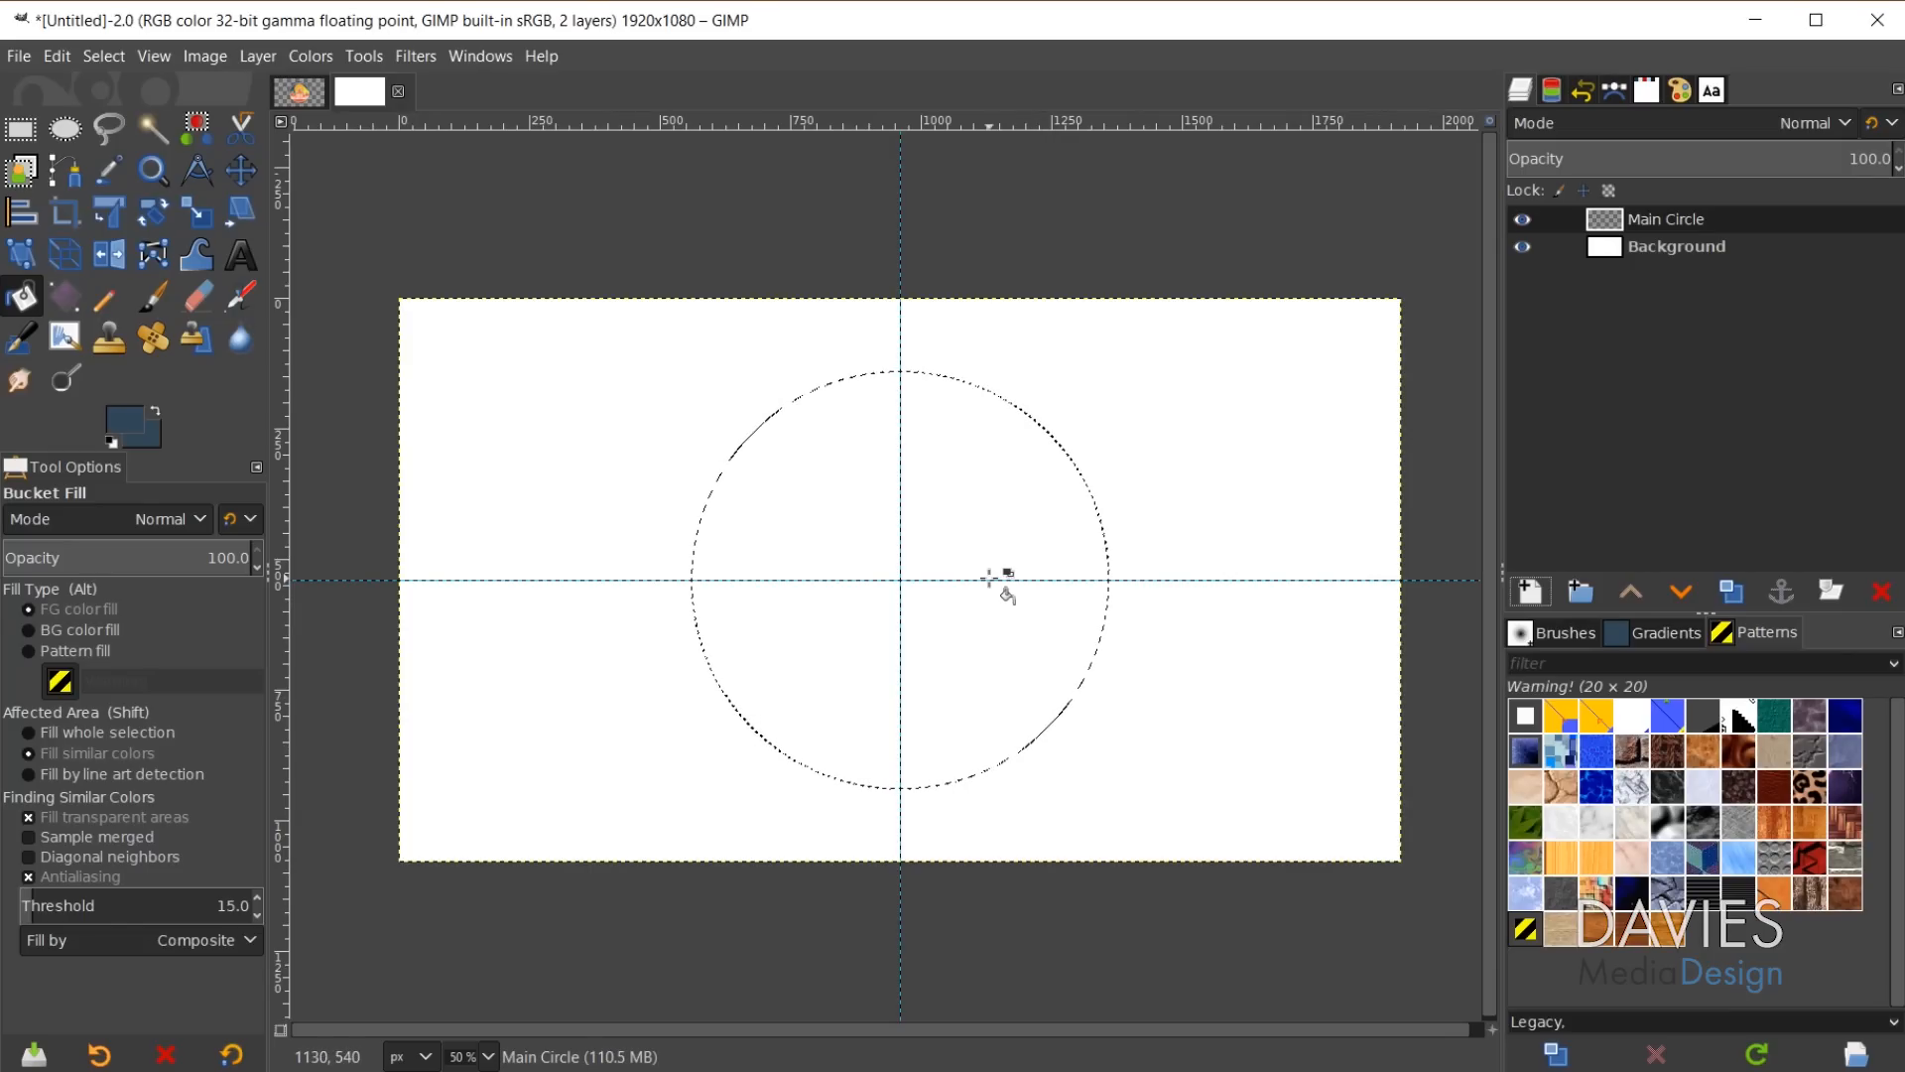
click(906, 514)
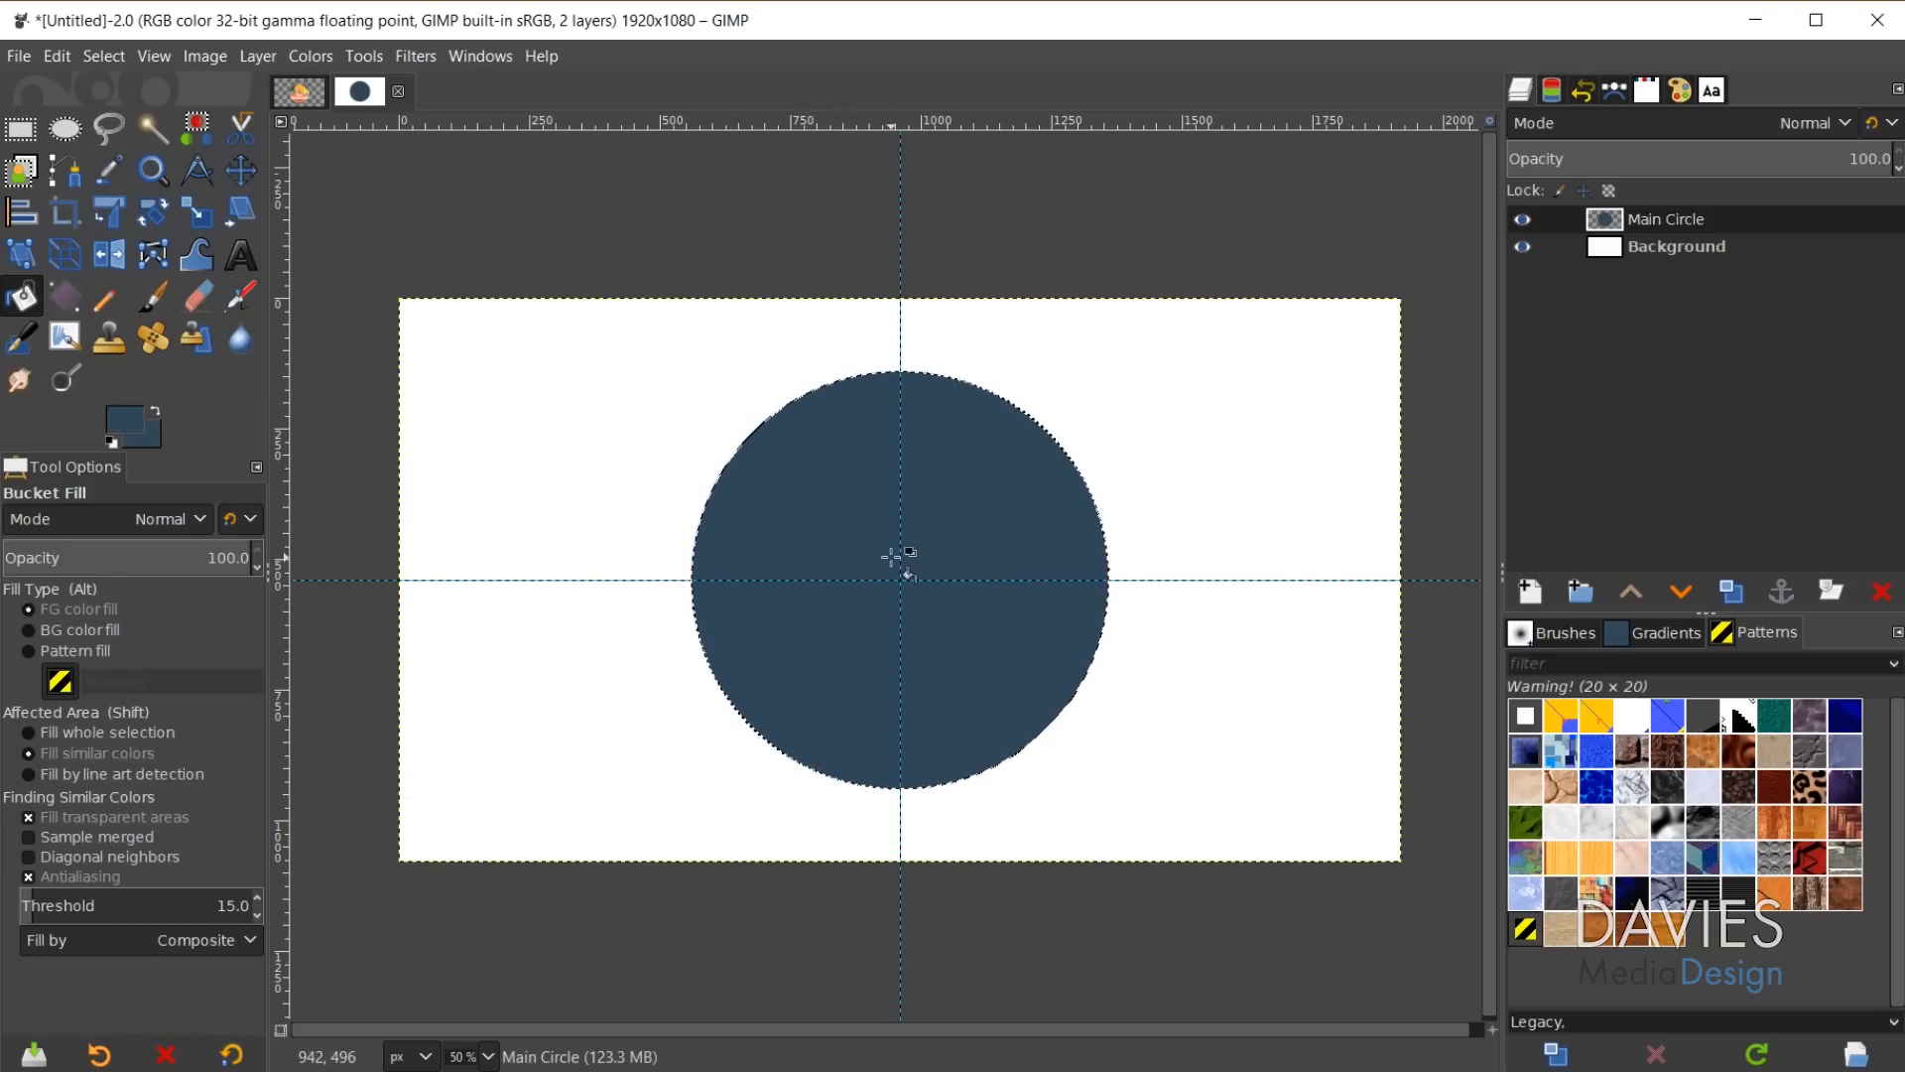
Shrink the circular selection by 40 px.
click(119, 57)
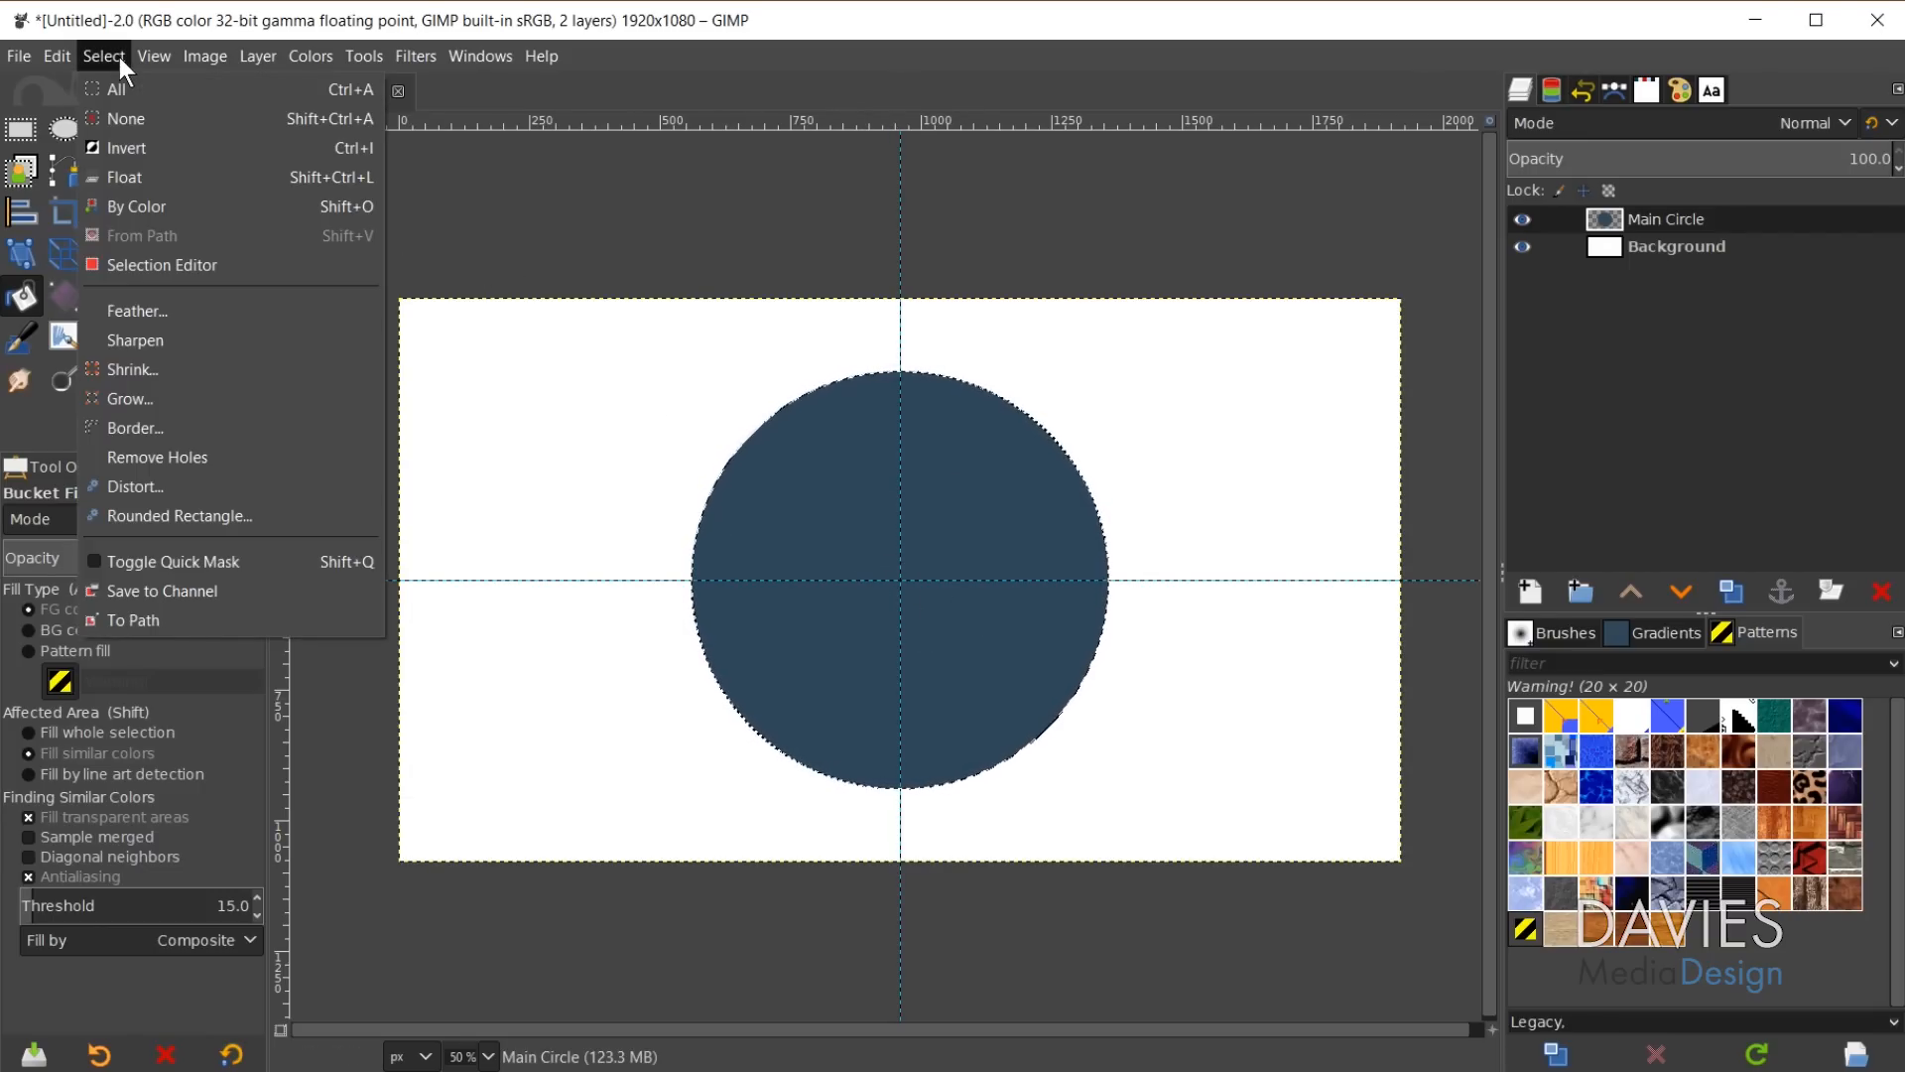
click(130, 369)
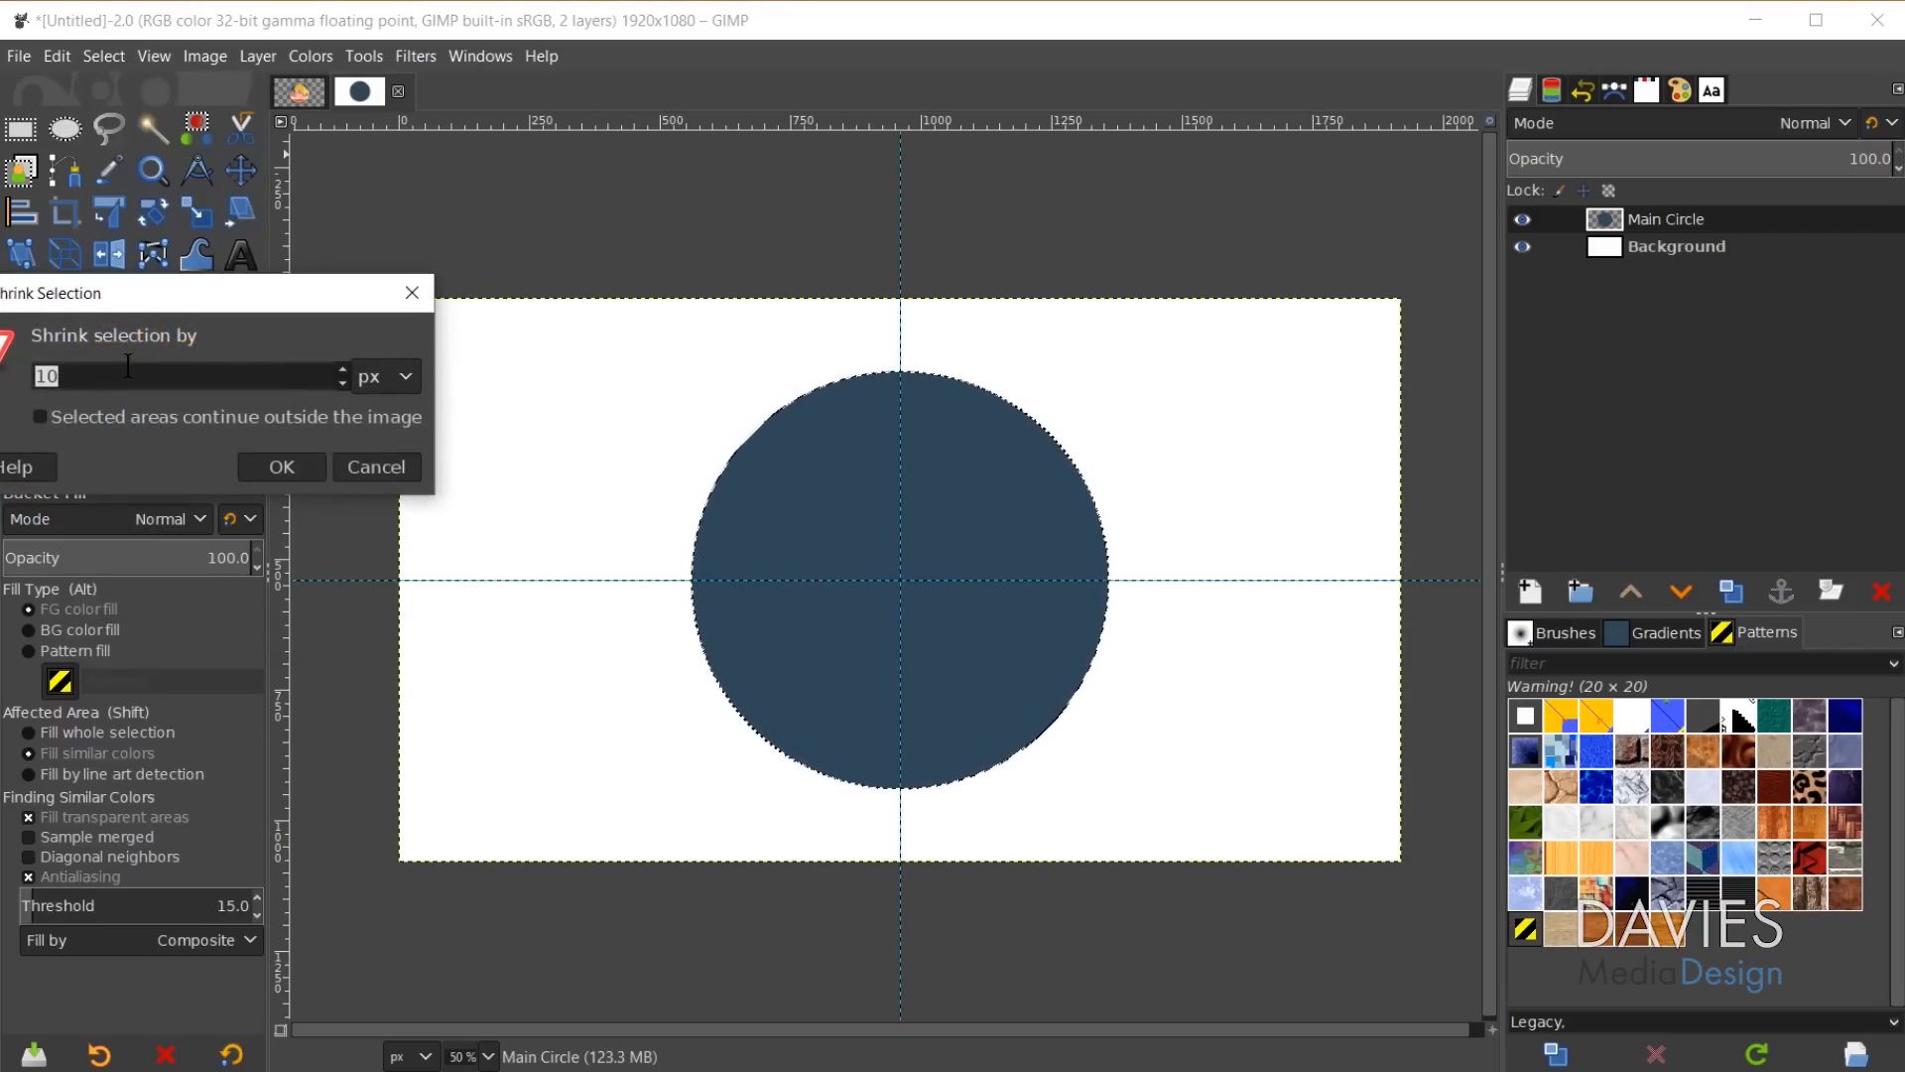
drag(129, 310, 503, 263)
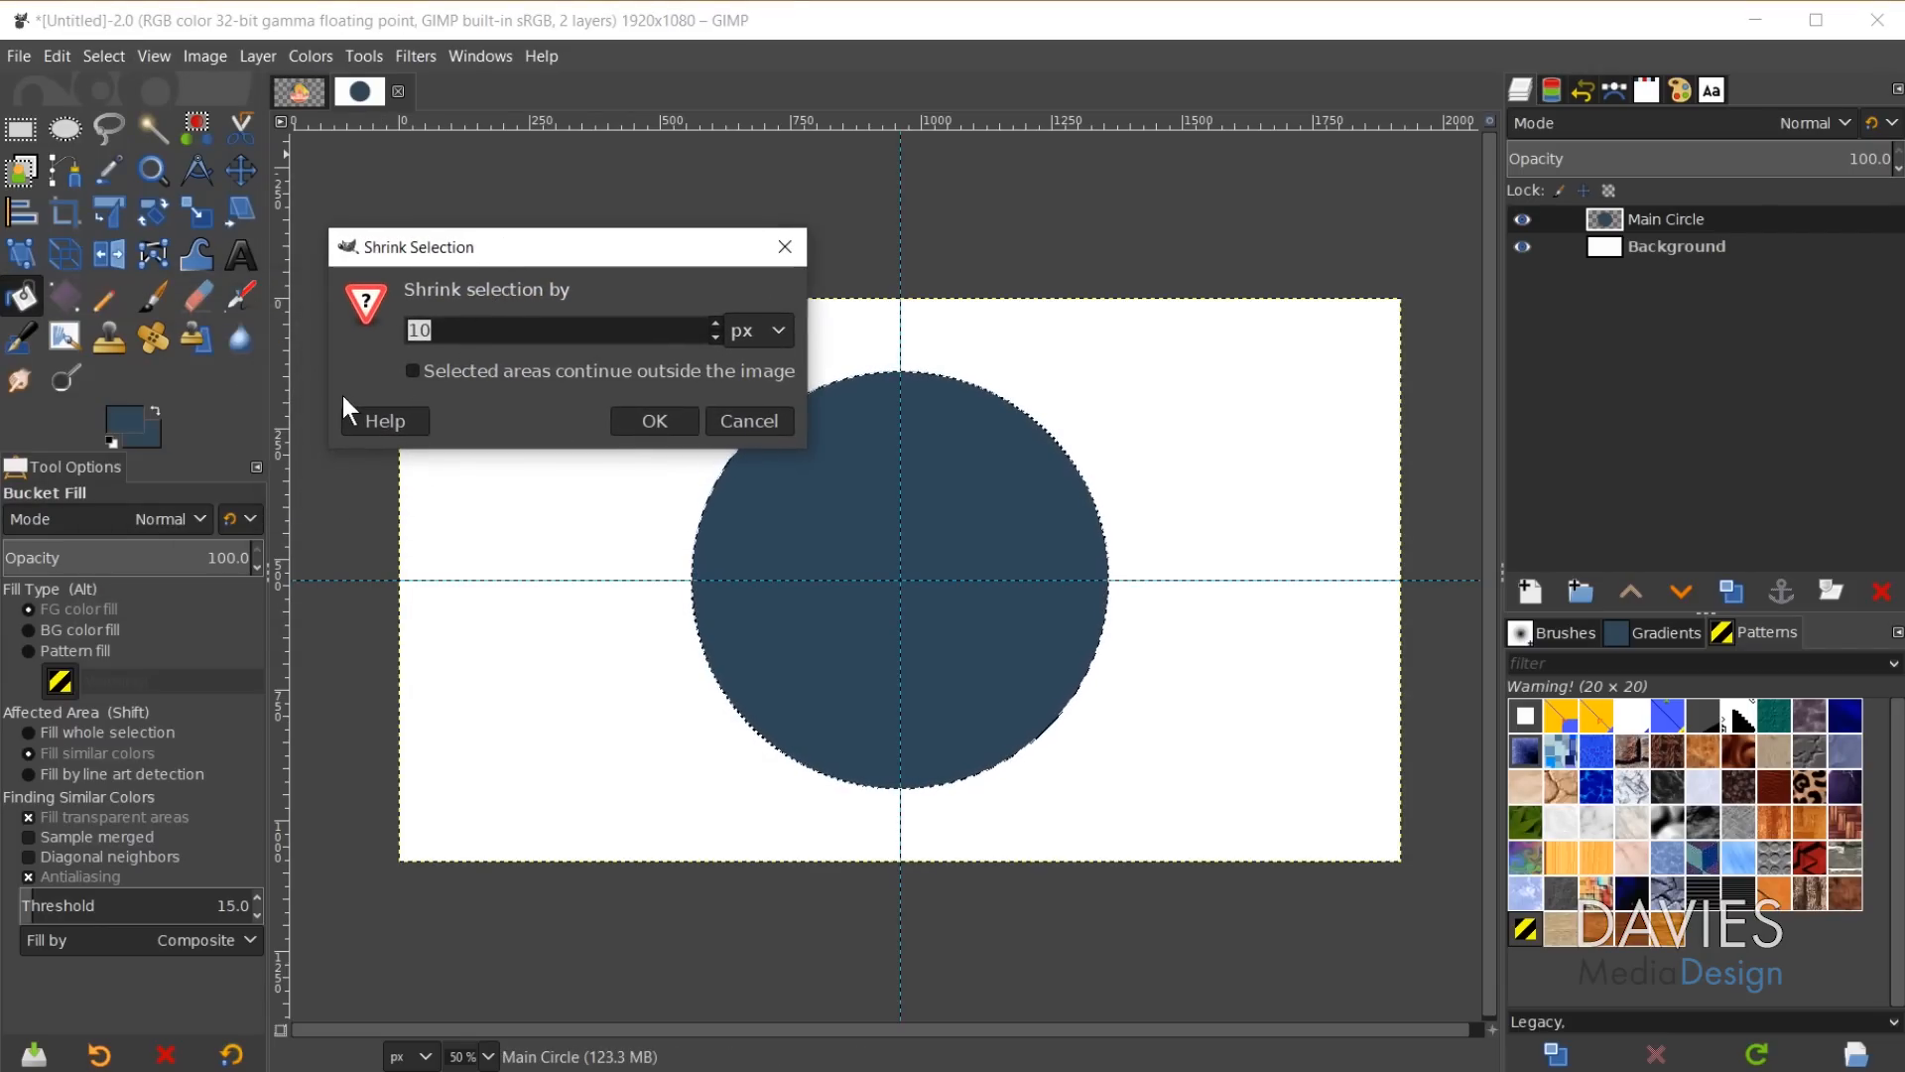
text(40)
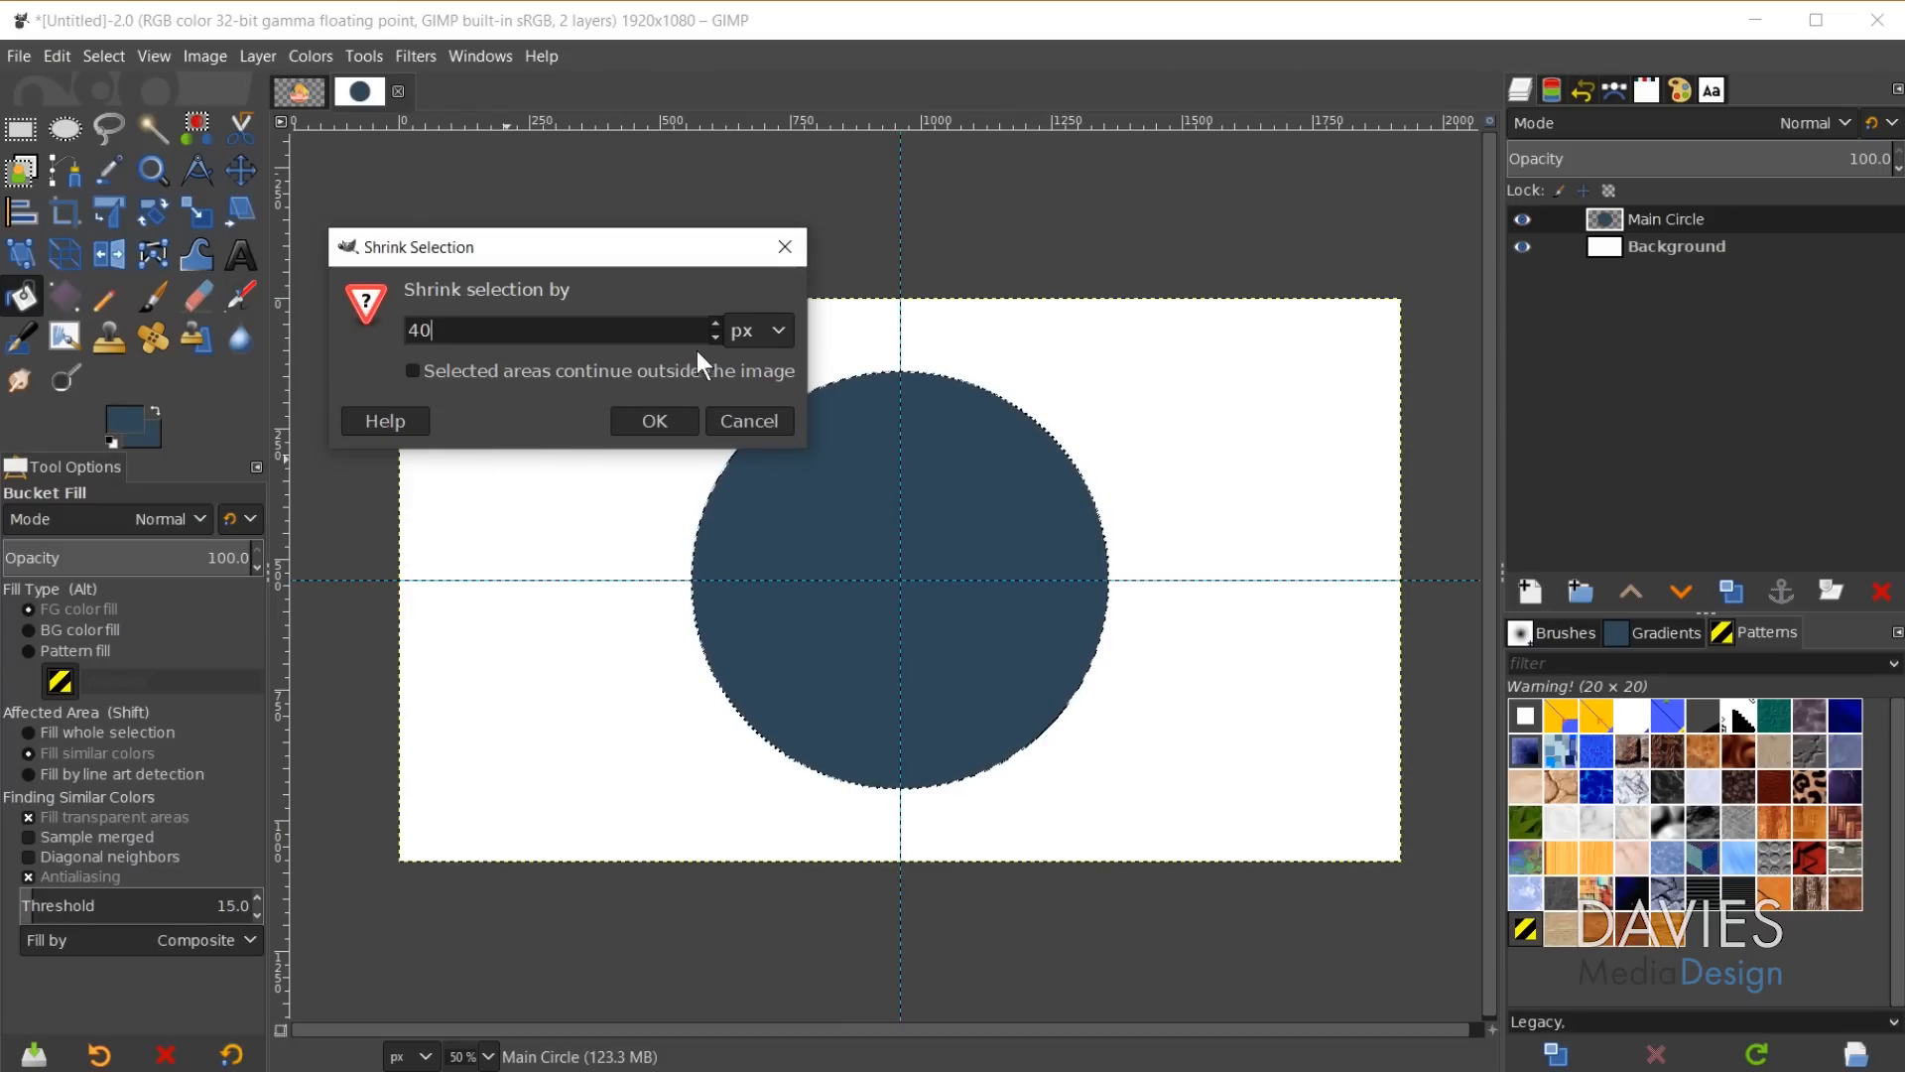
click(669, 422)
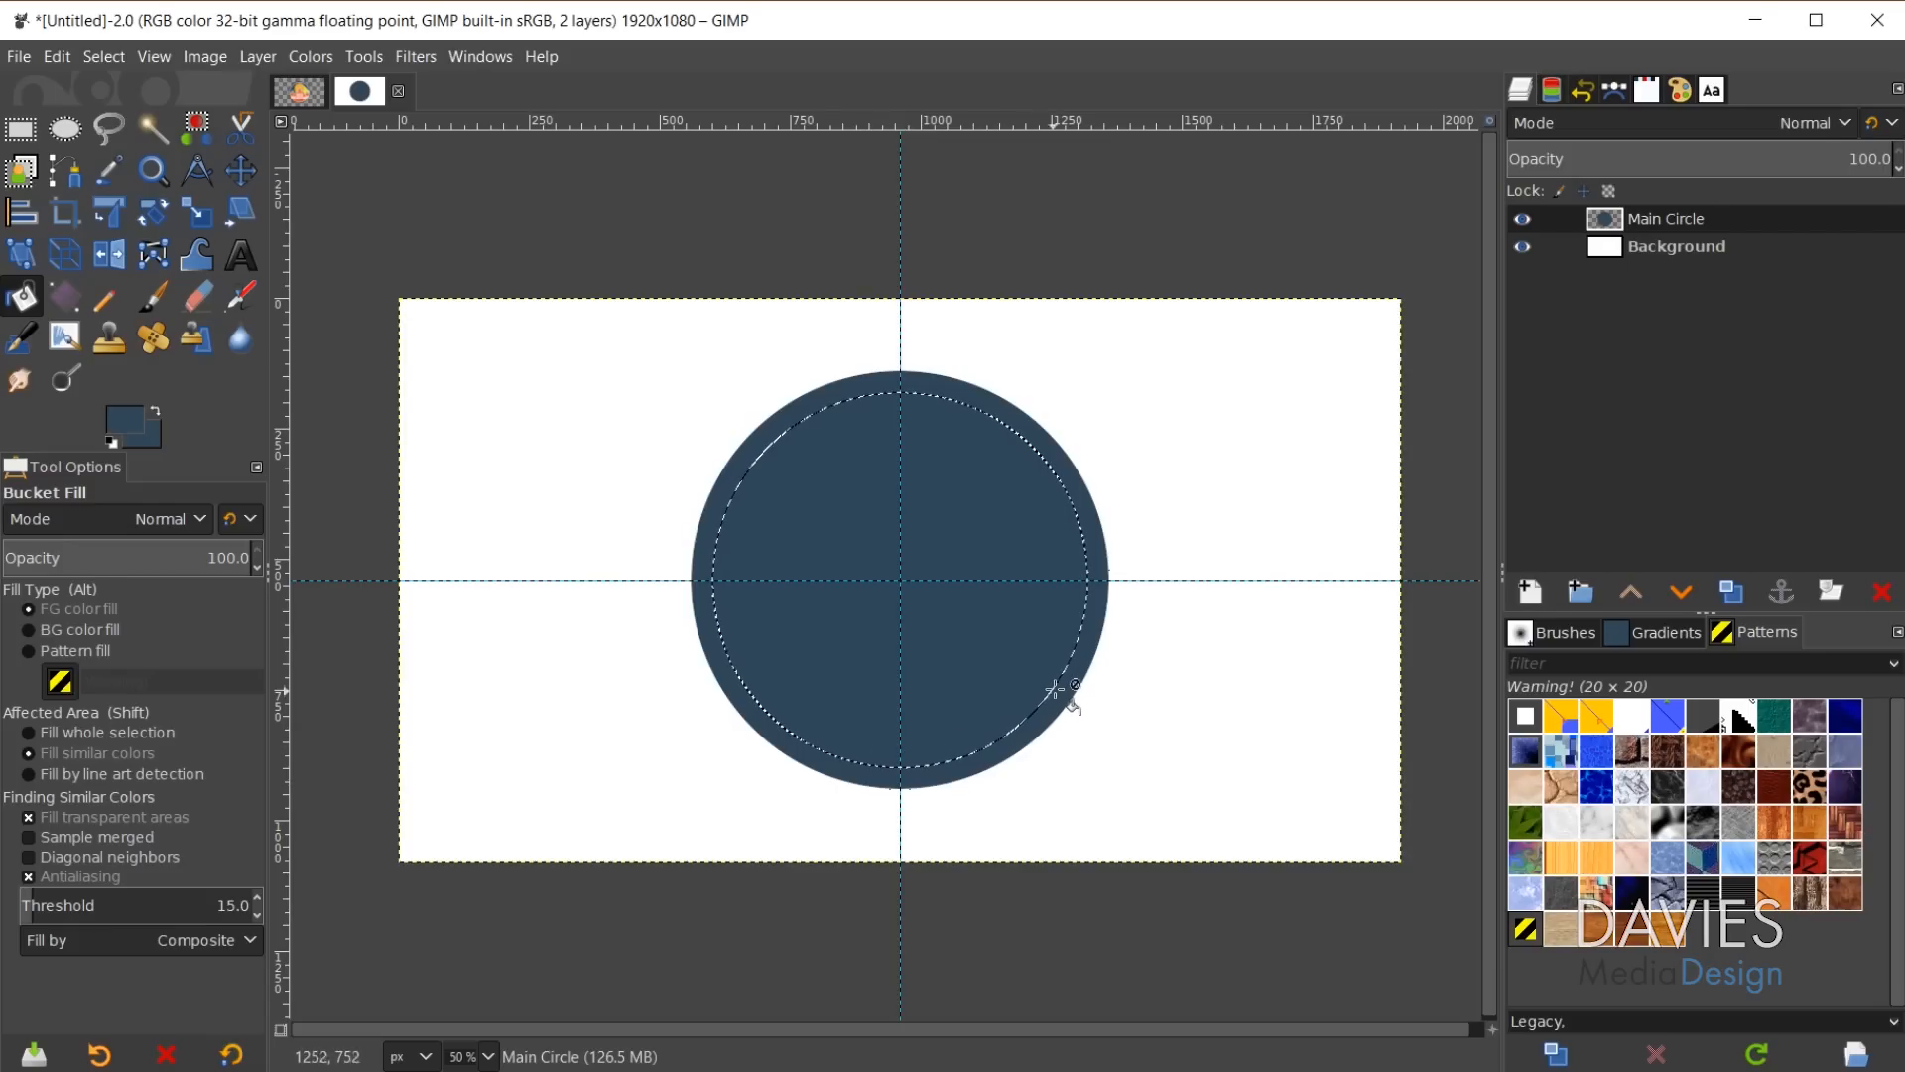
Convert the shrunken selection to a path and name the path Inner Circle.
click(1614, 91)
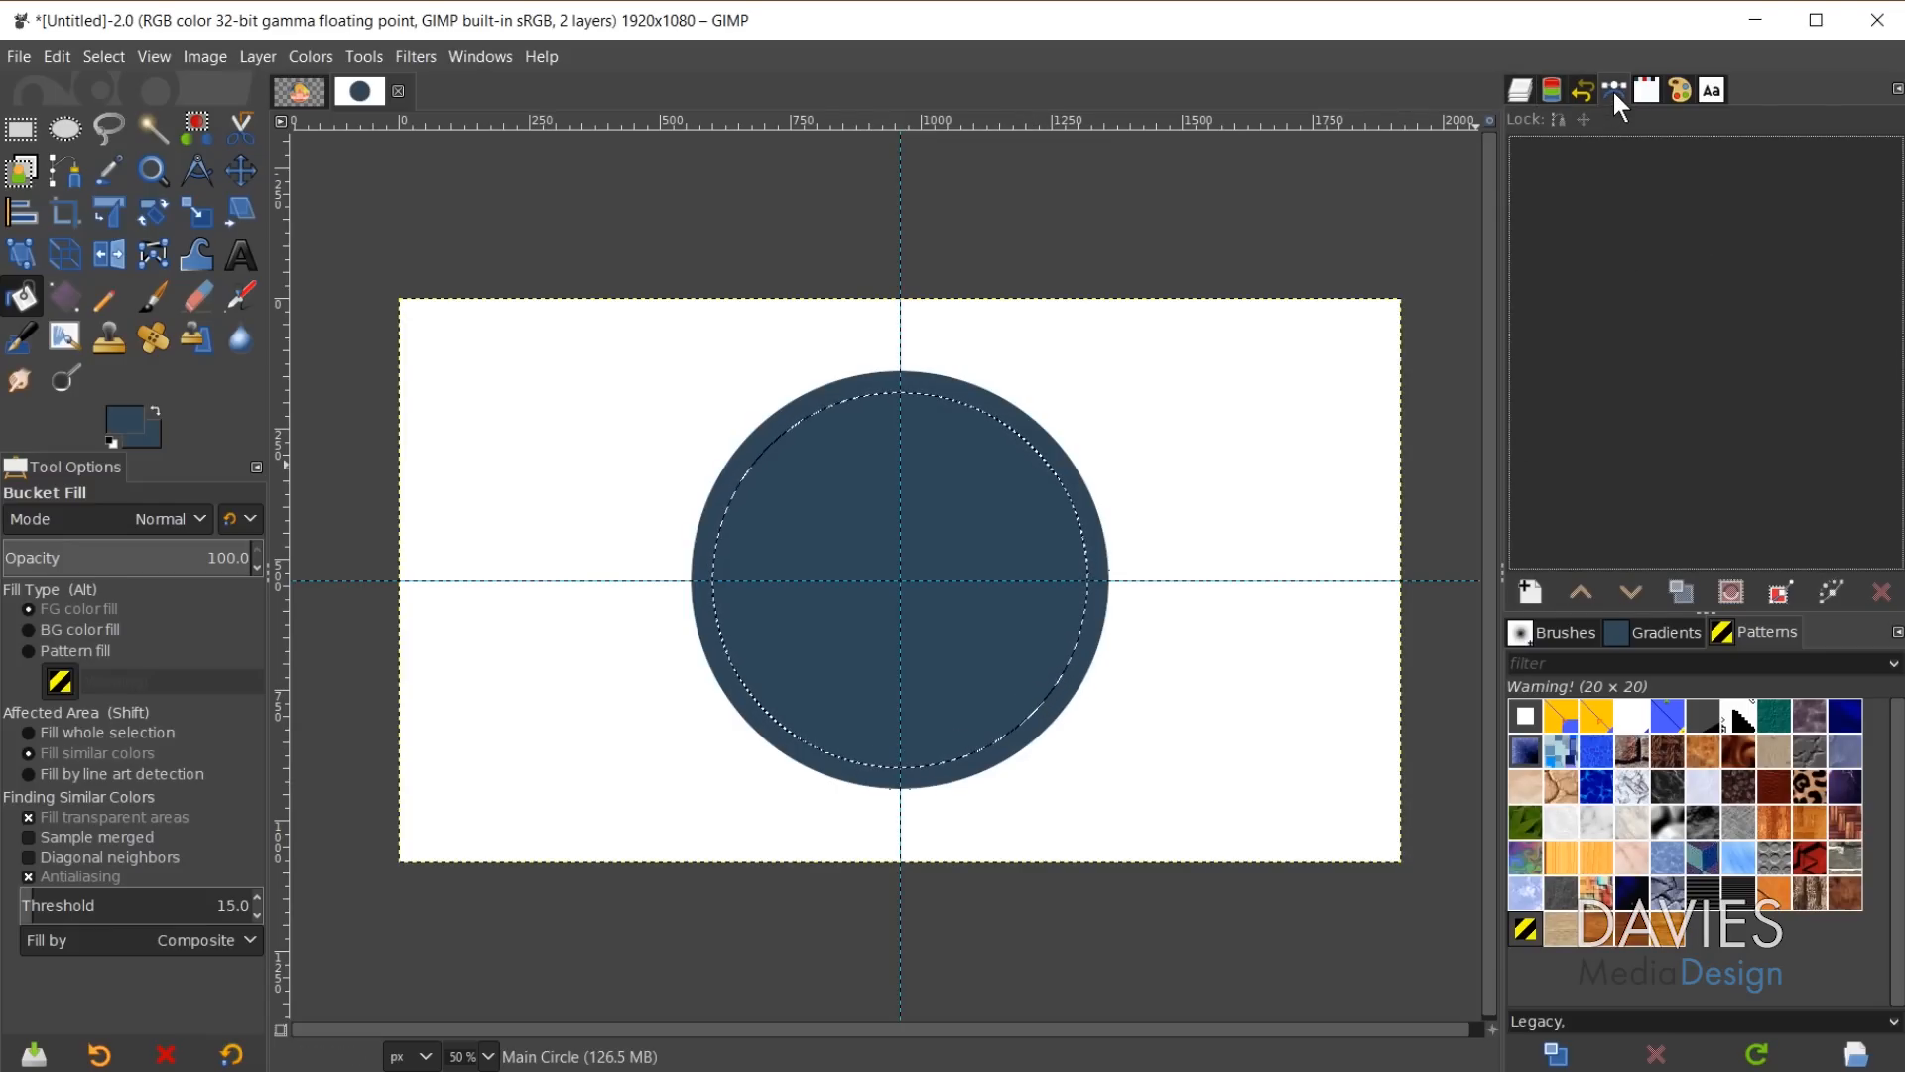
click(1778, 592)
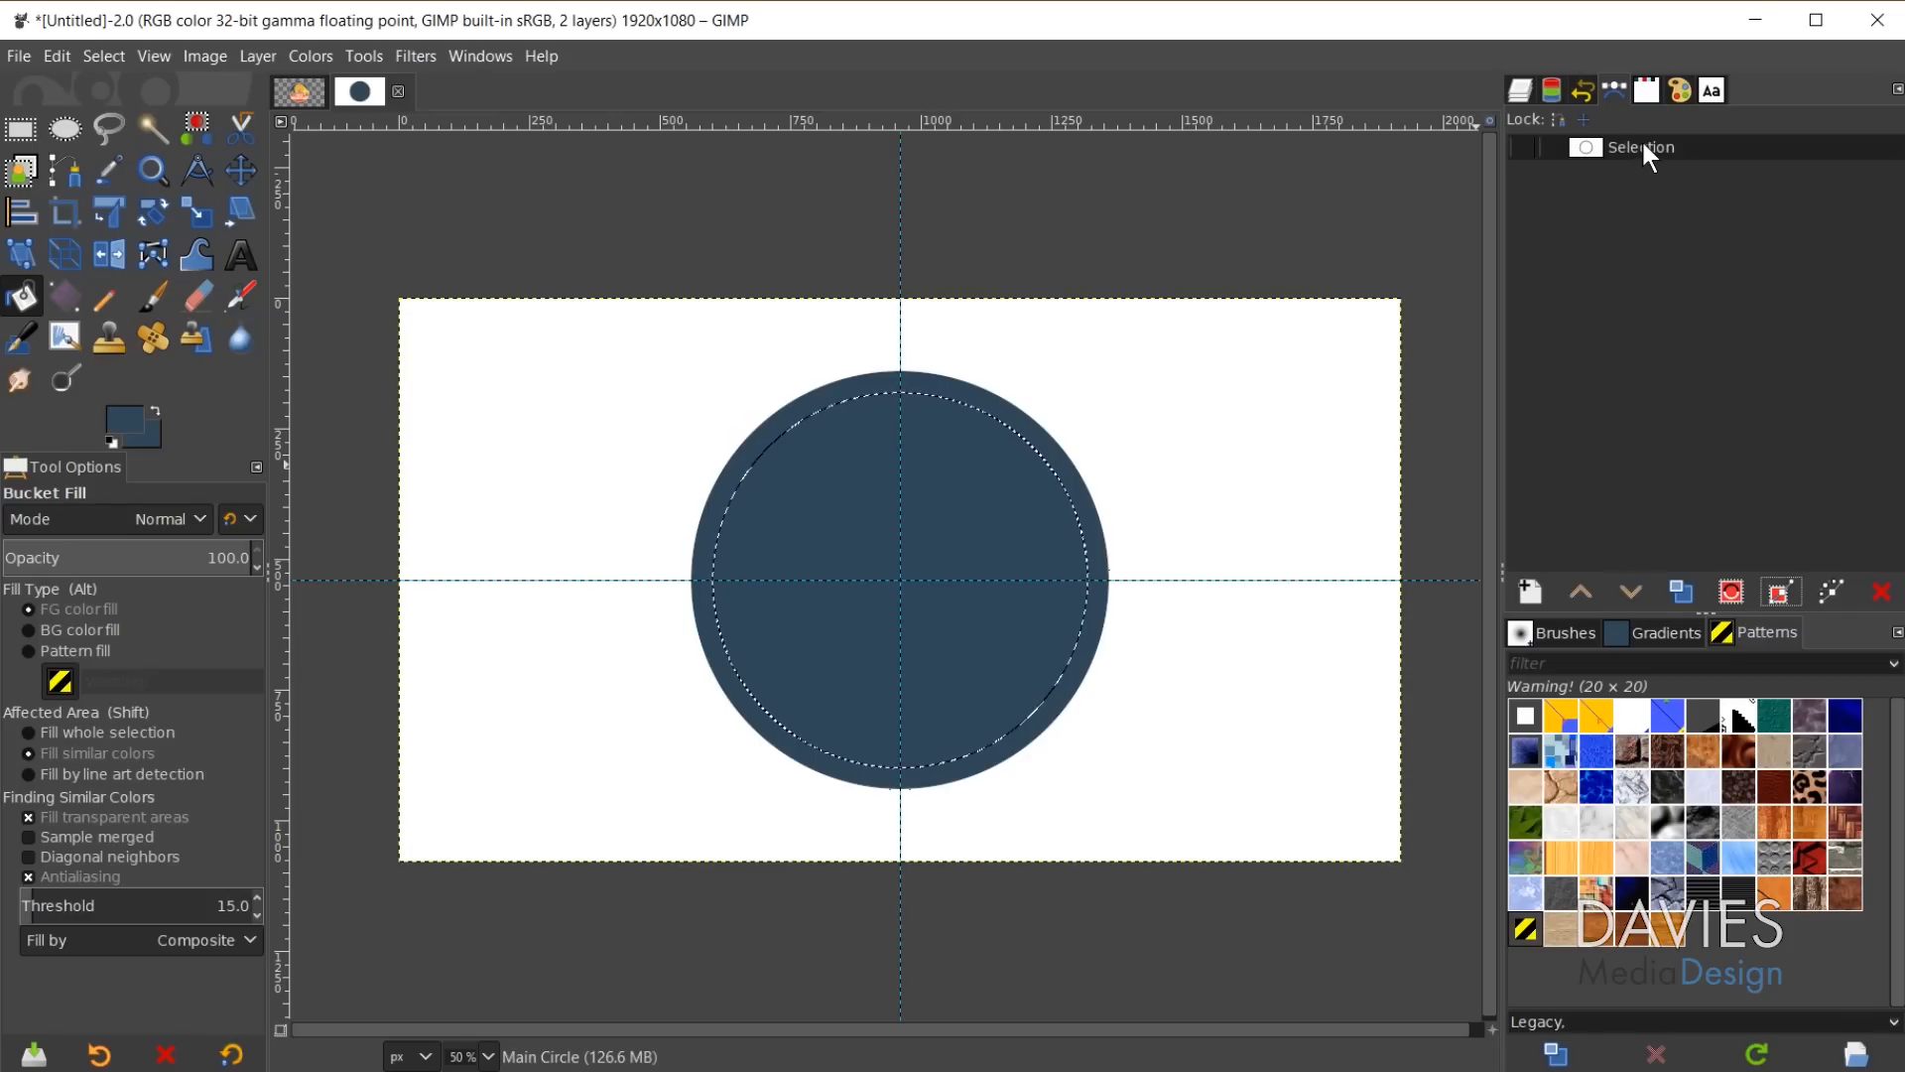
double_click(1643, 147)
text(Inner Circle)
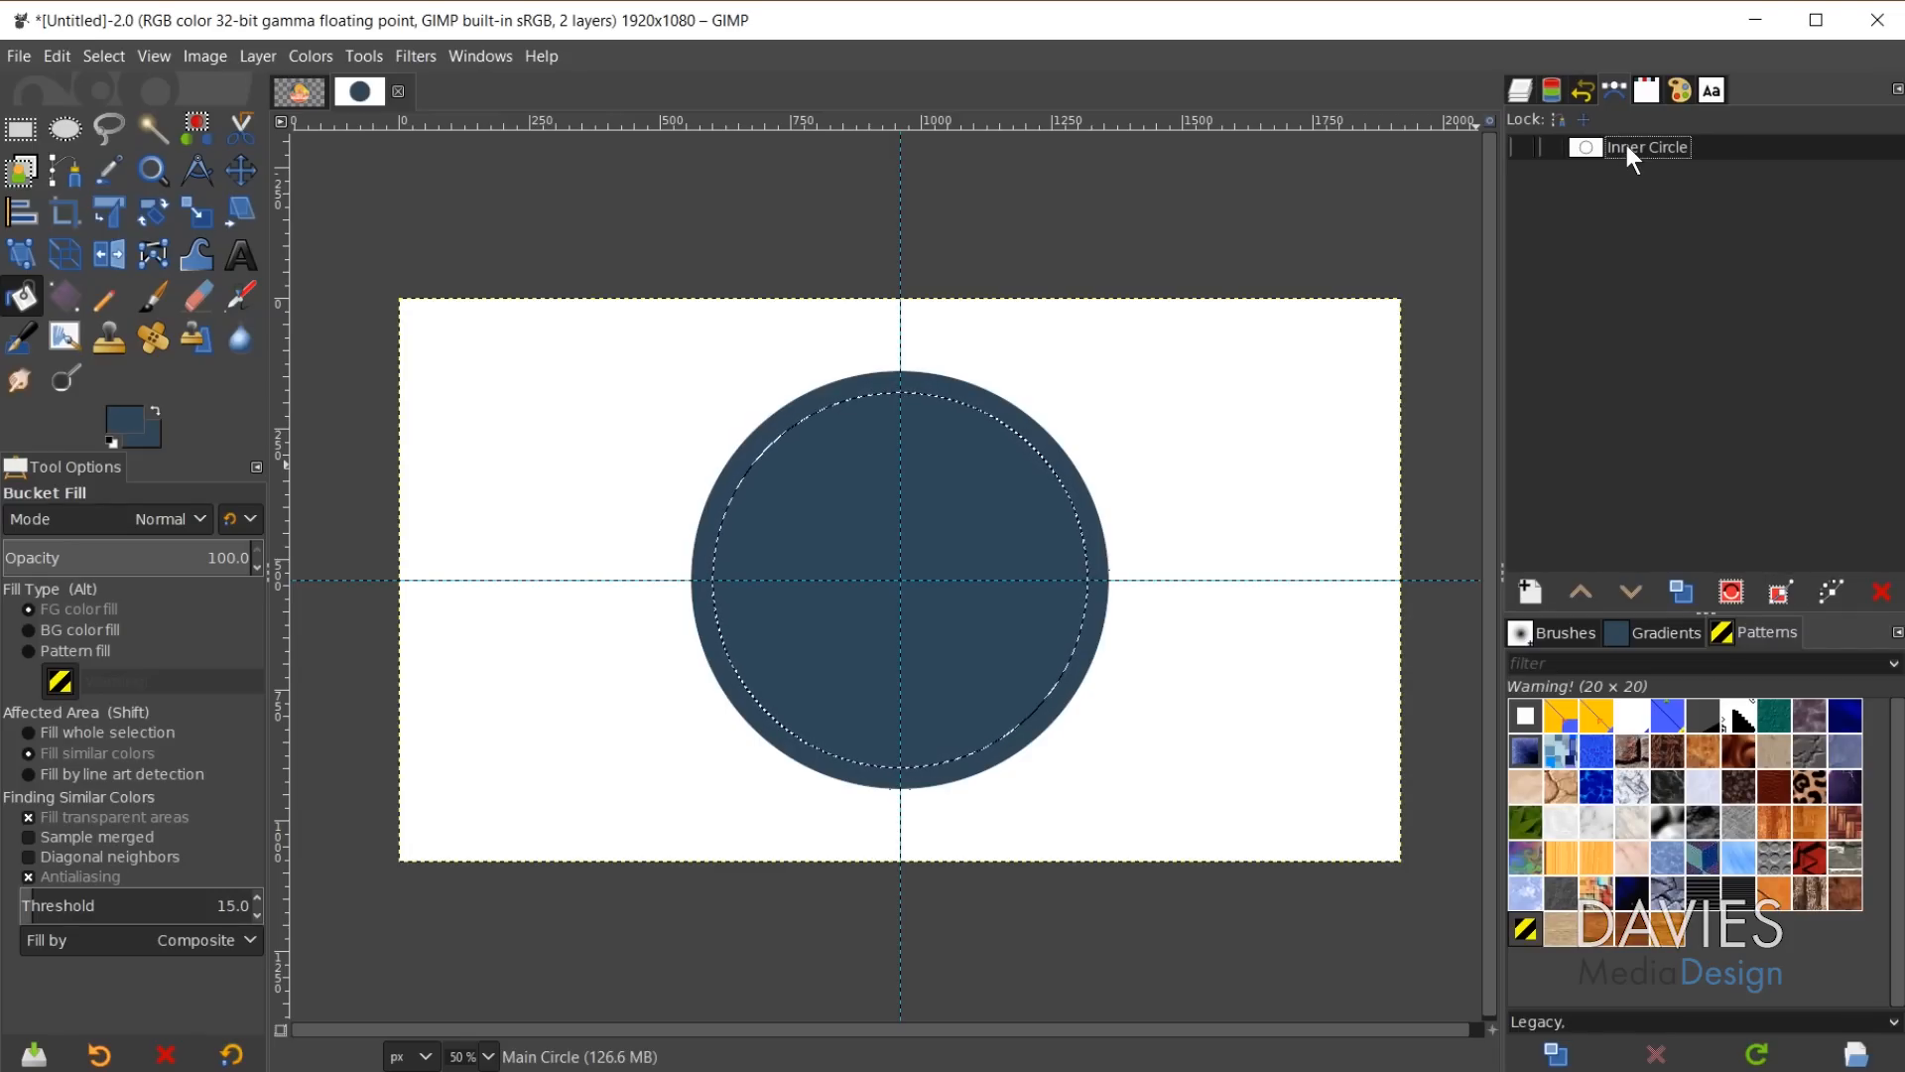
Configure a solid stroke for the Inner Circle path, with white as the foreground color and the Line dash preset.
click(1831, 594)
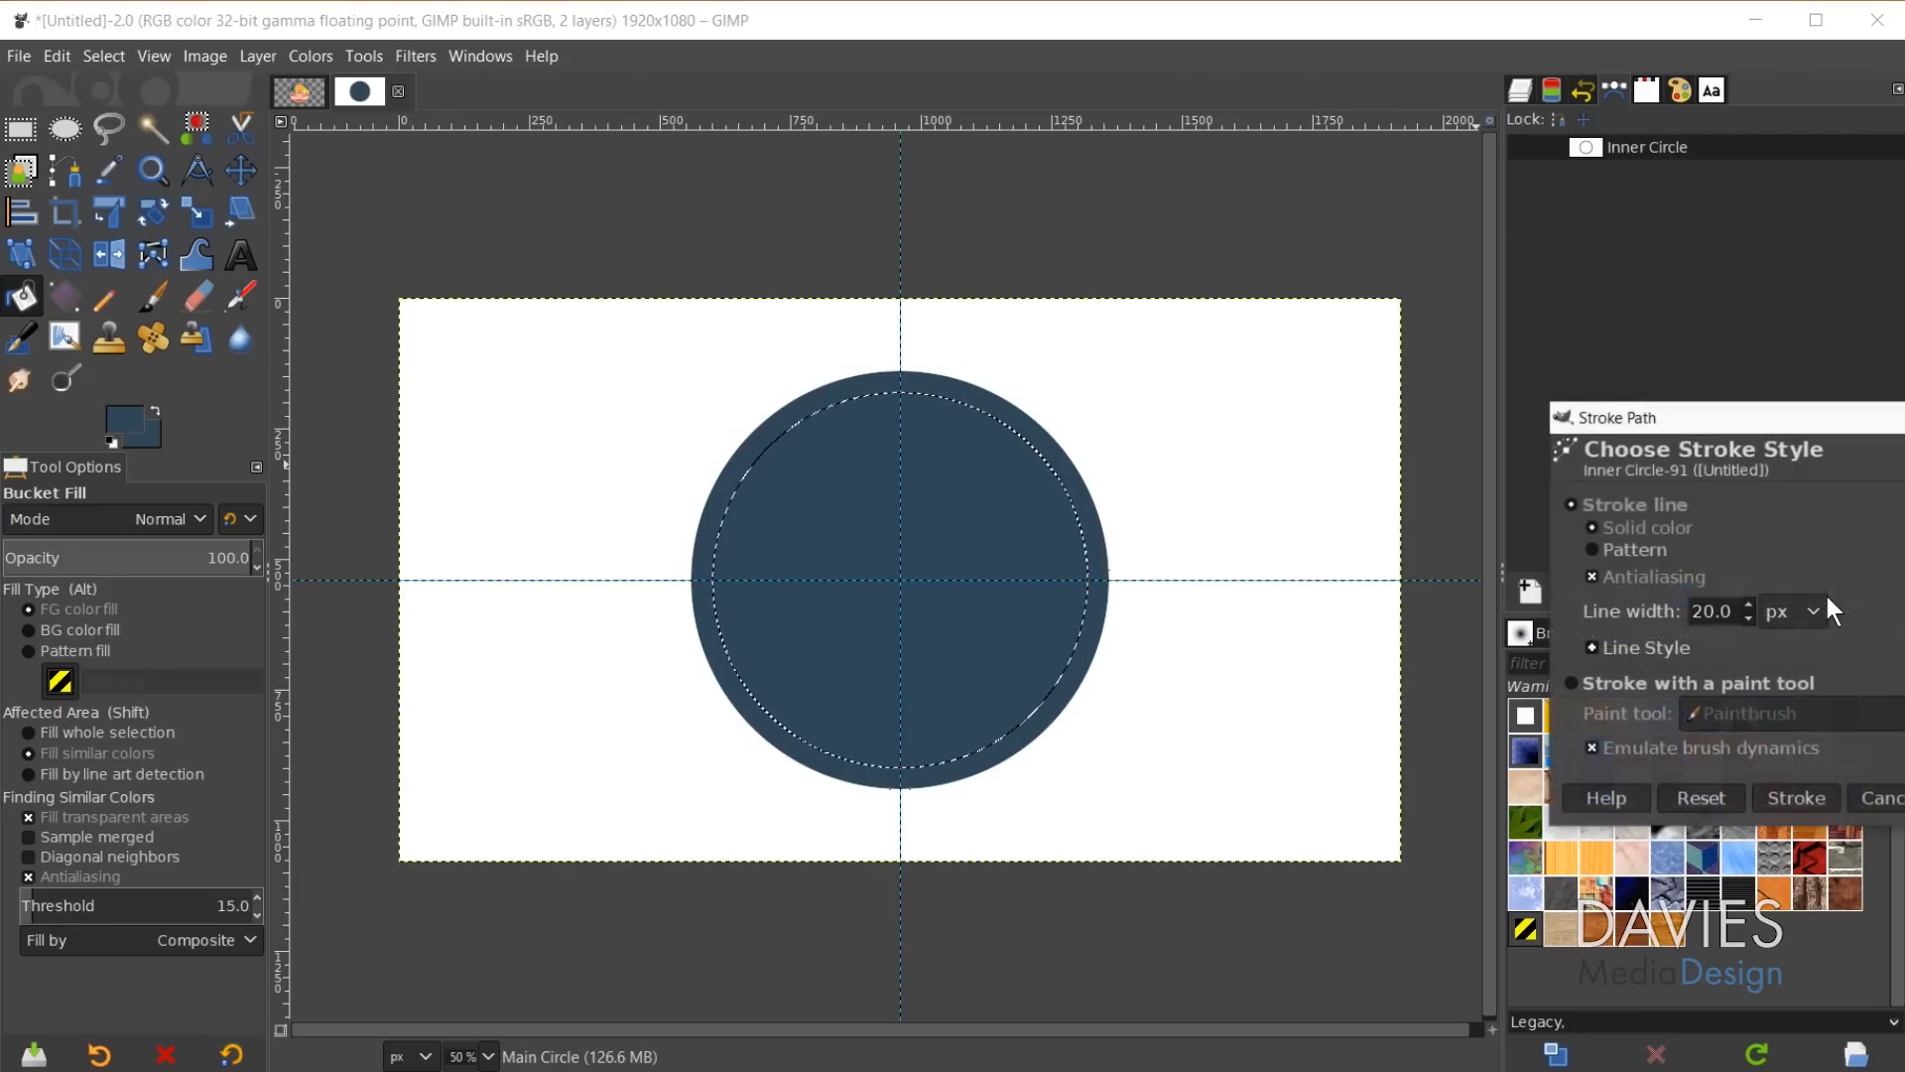
mouse_move(1772, 422)
mouse_down()
mouse_move(1370, 204)
mouse_move(1357, 174)
mouse_up()
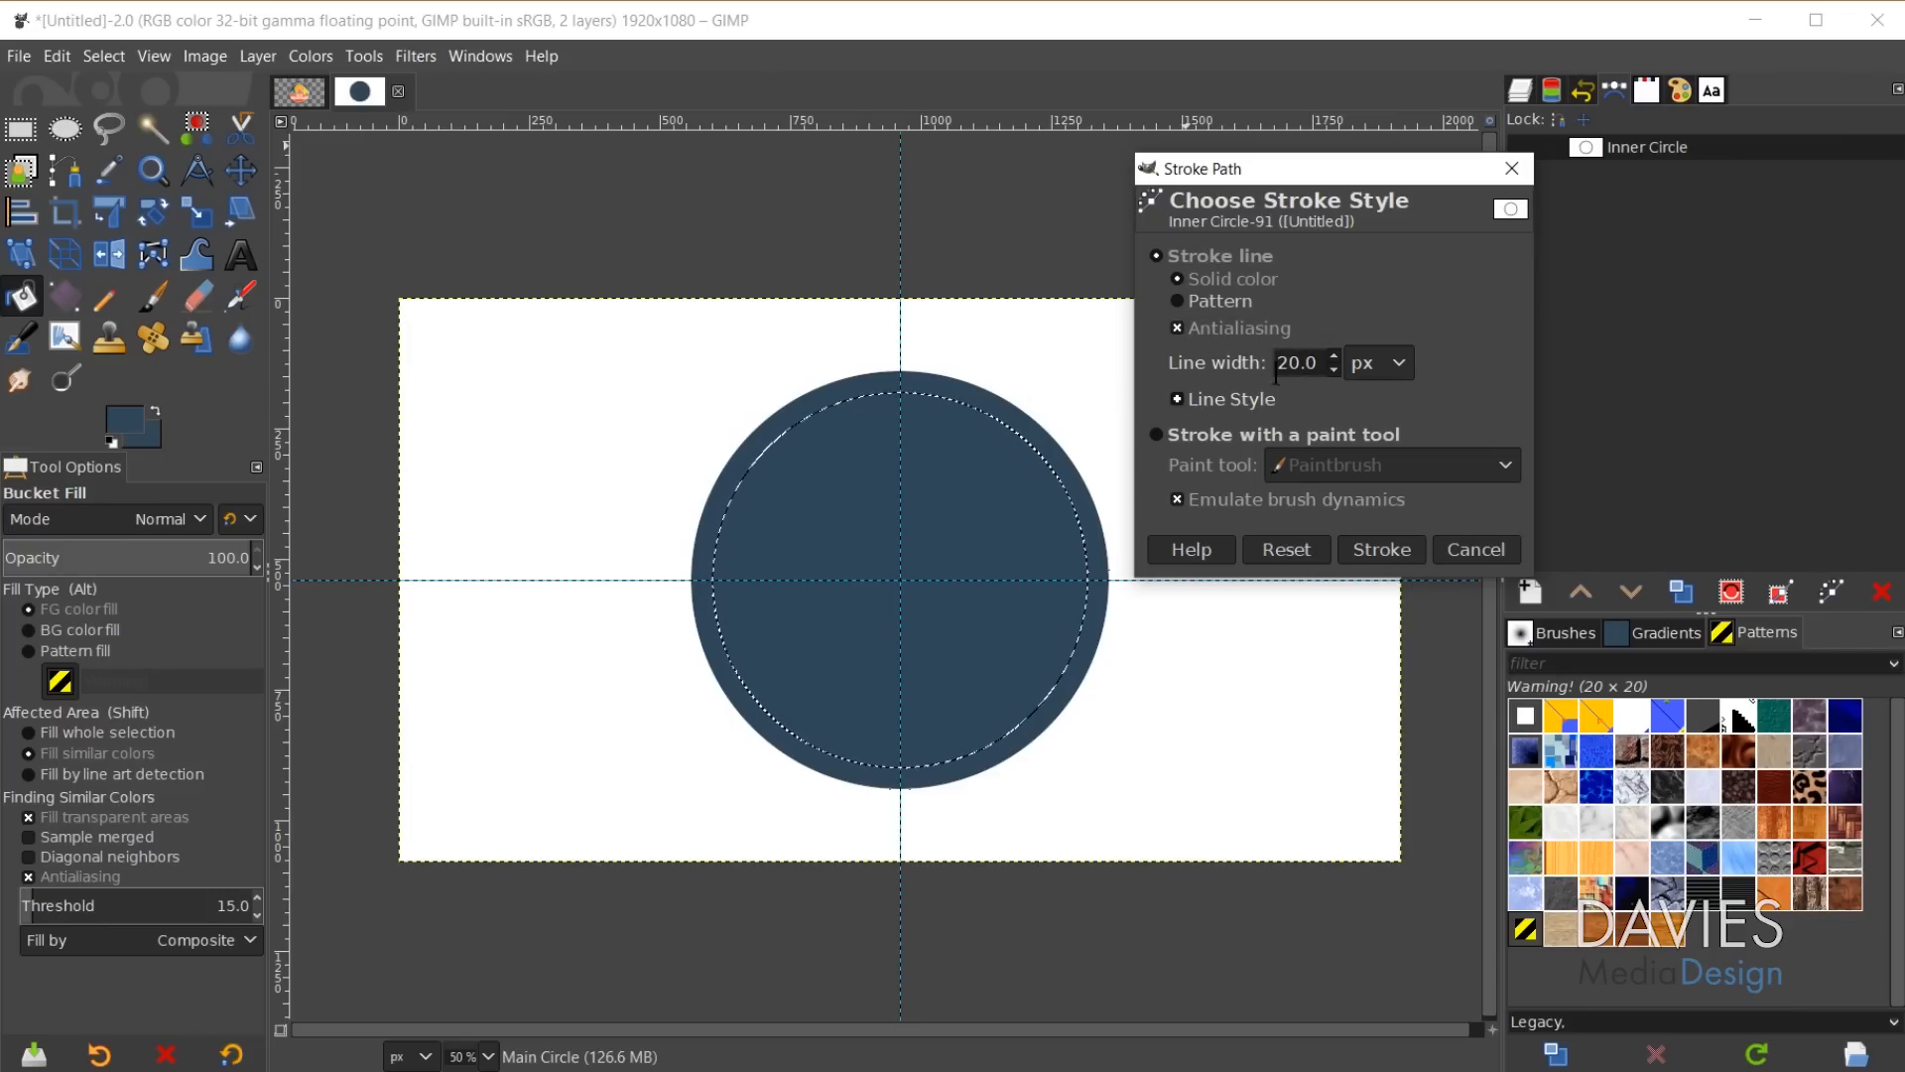
click(1215, 399)
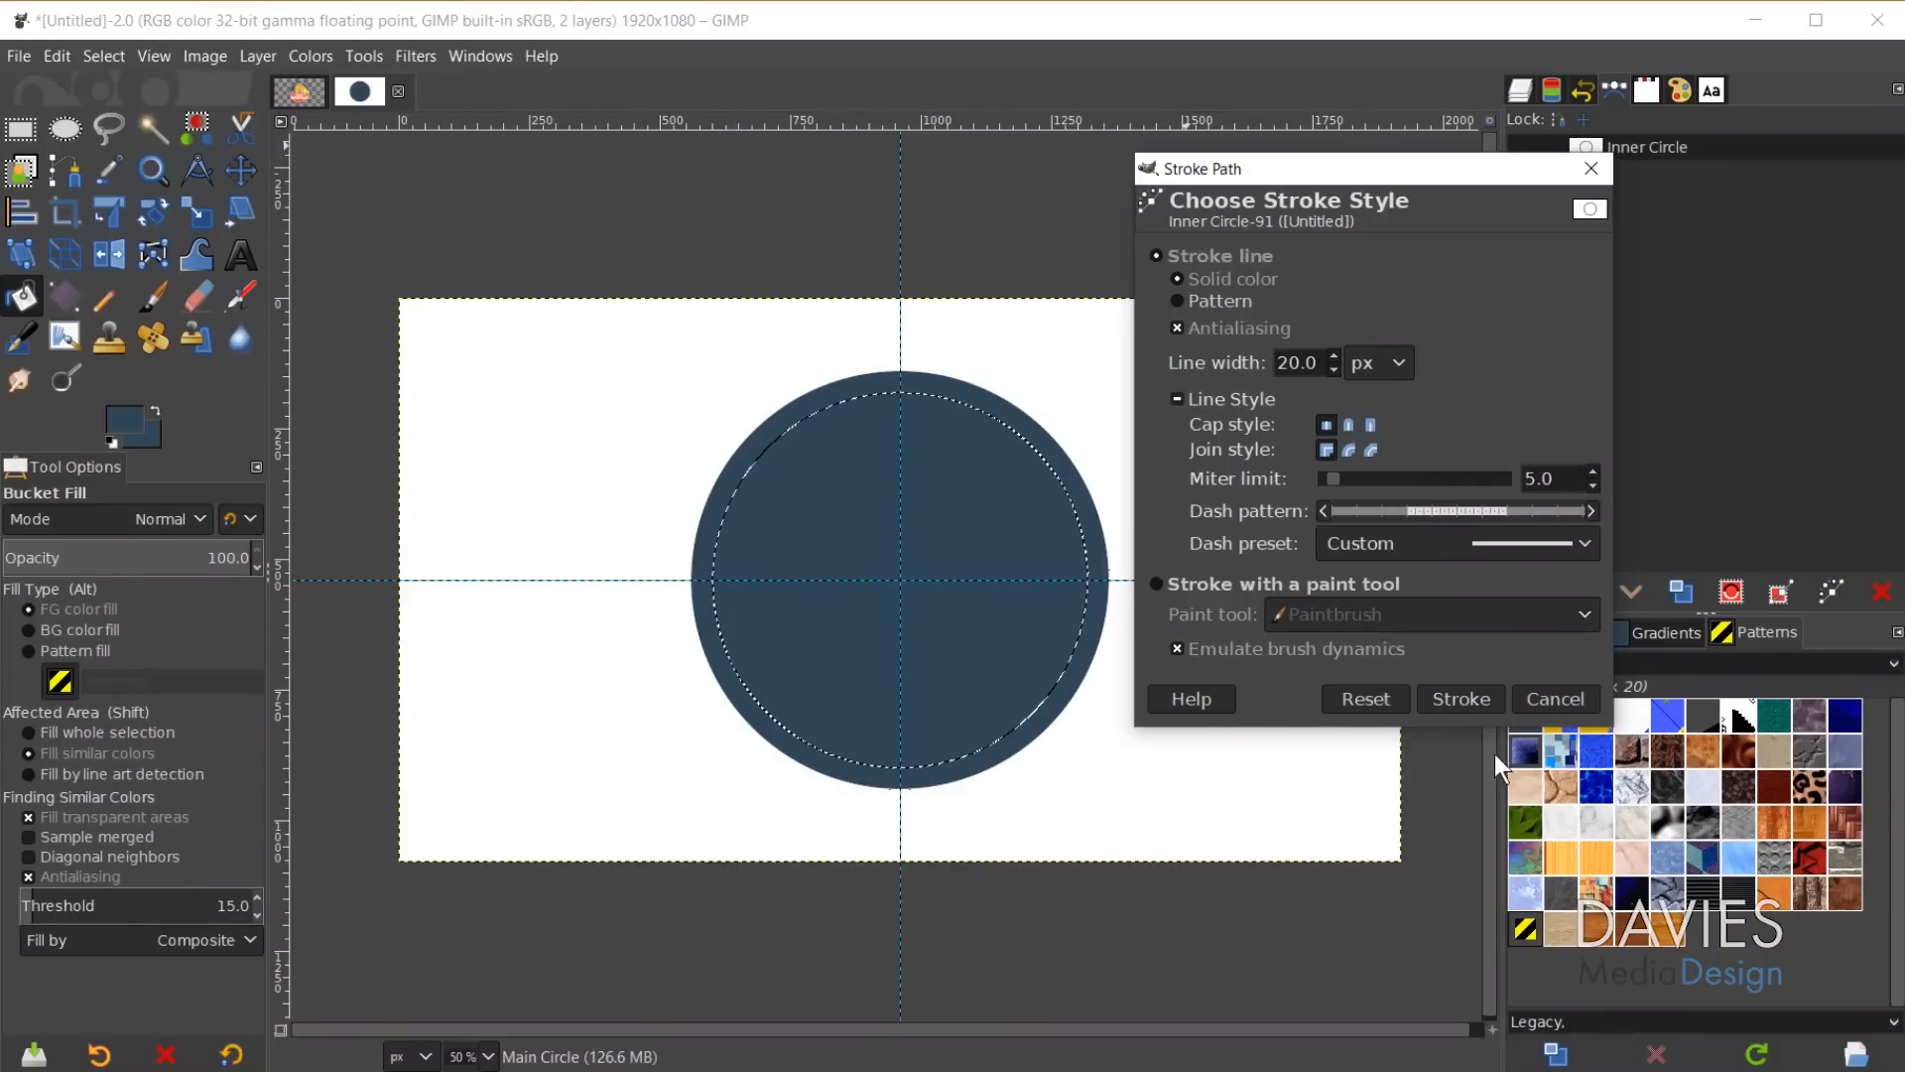
click(111, 442)
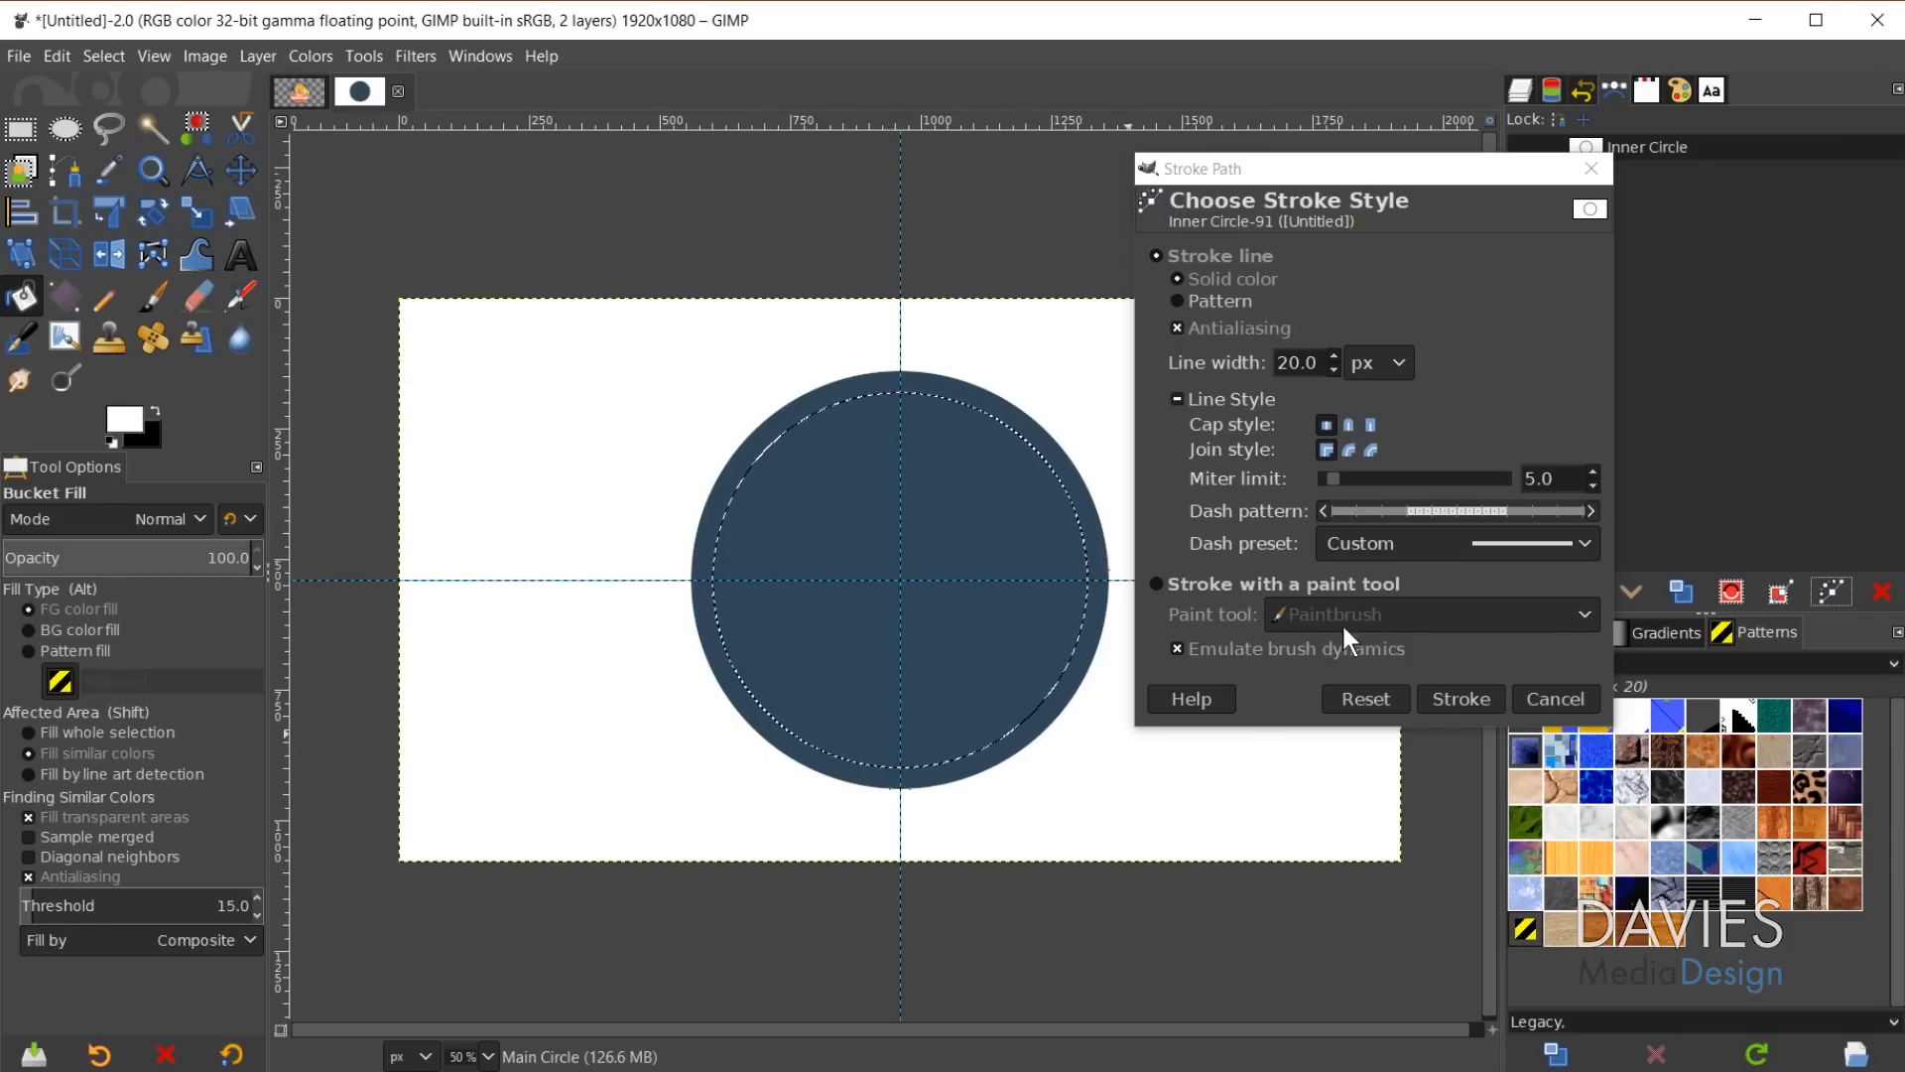
click(1366, 544)
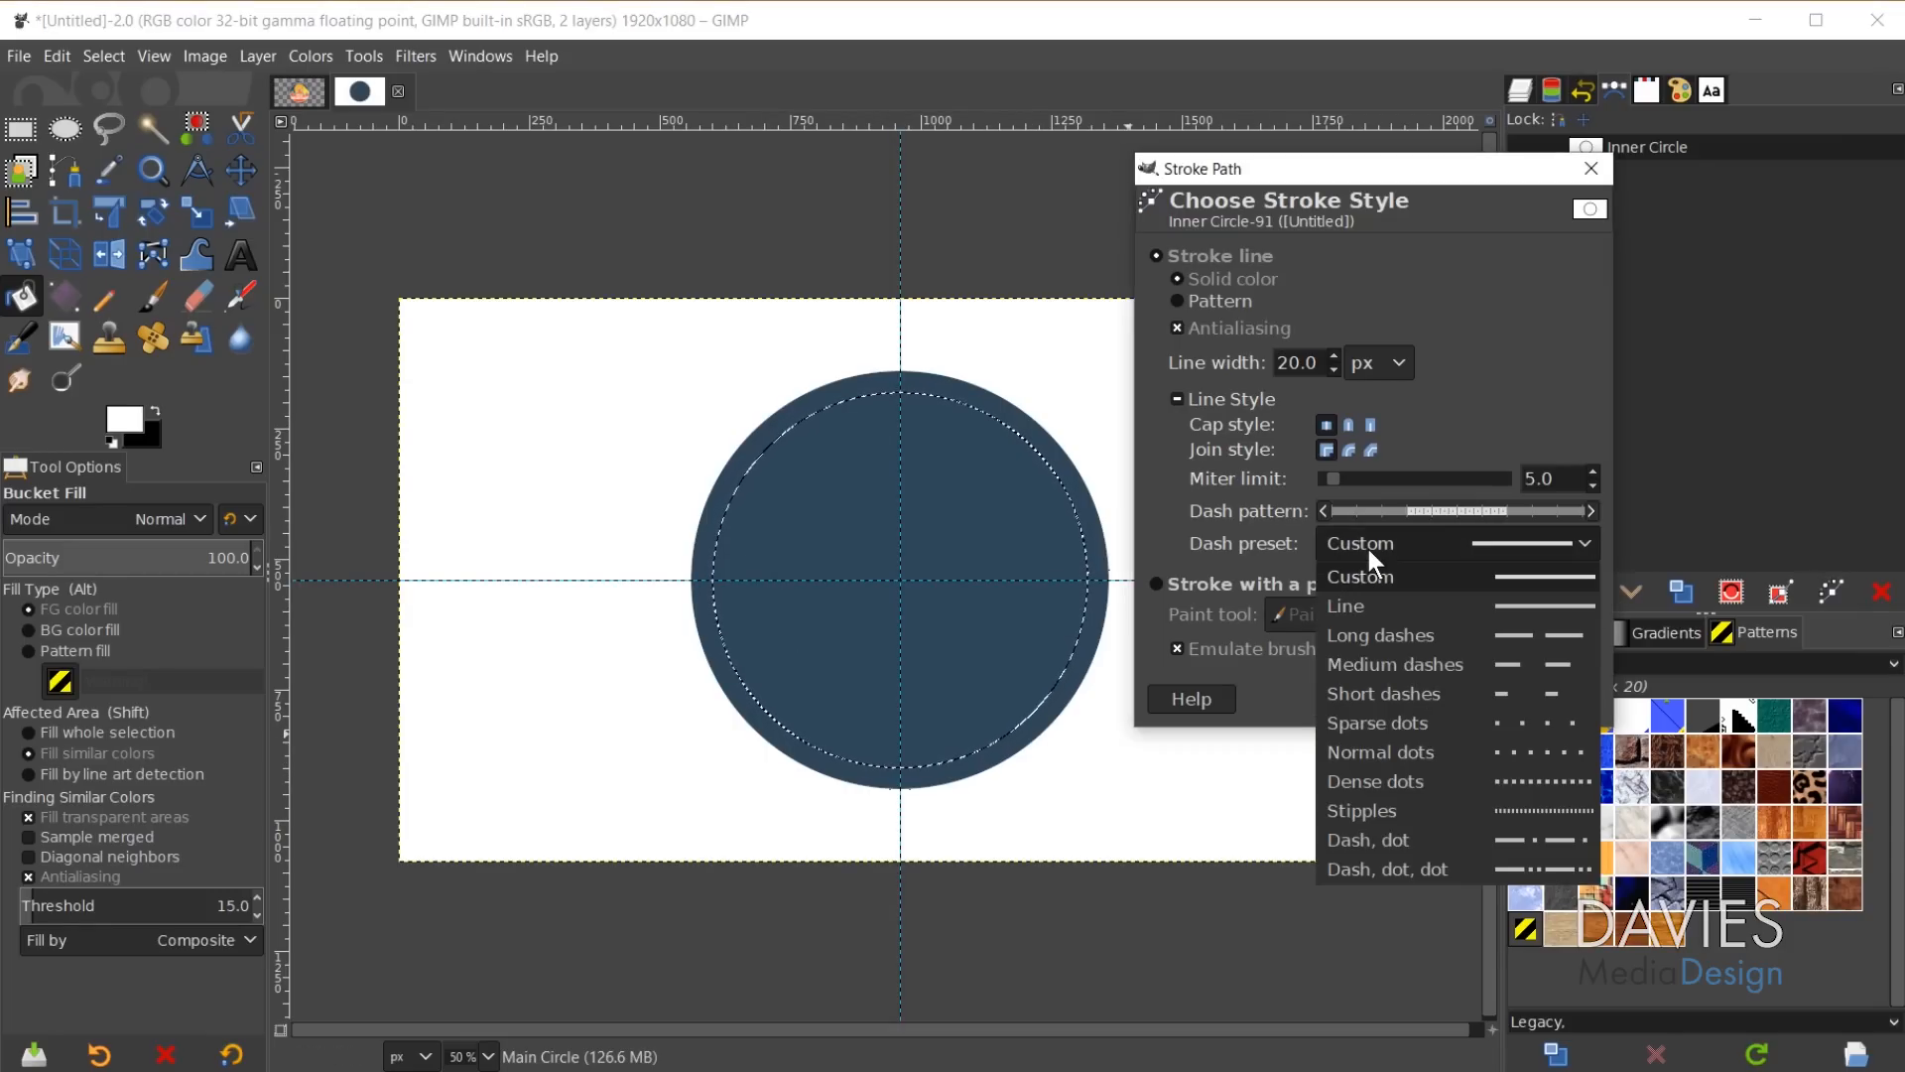
click(1401, 603)
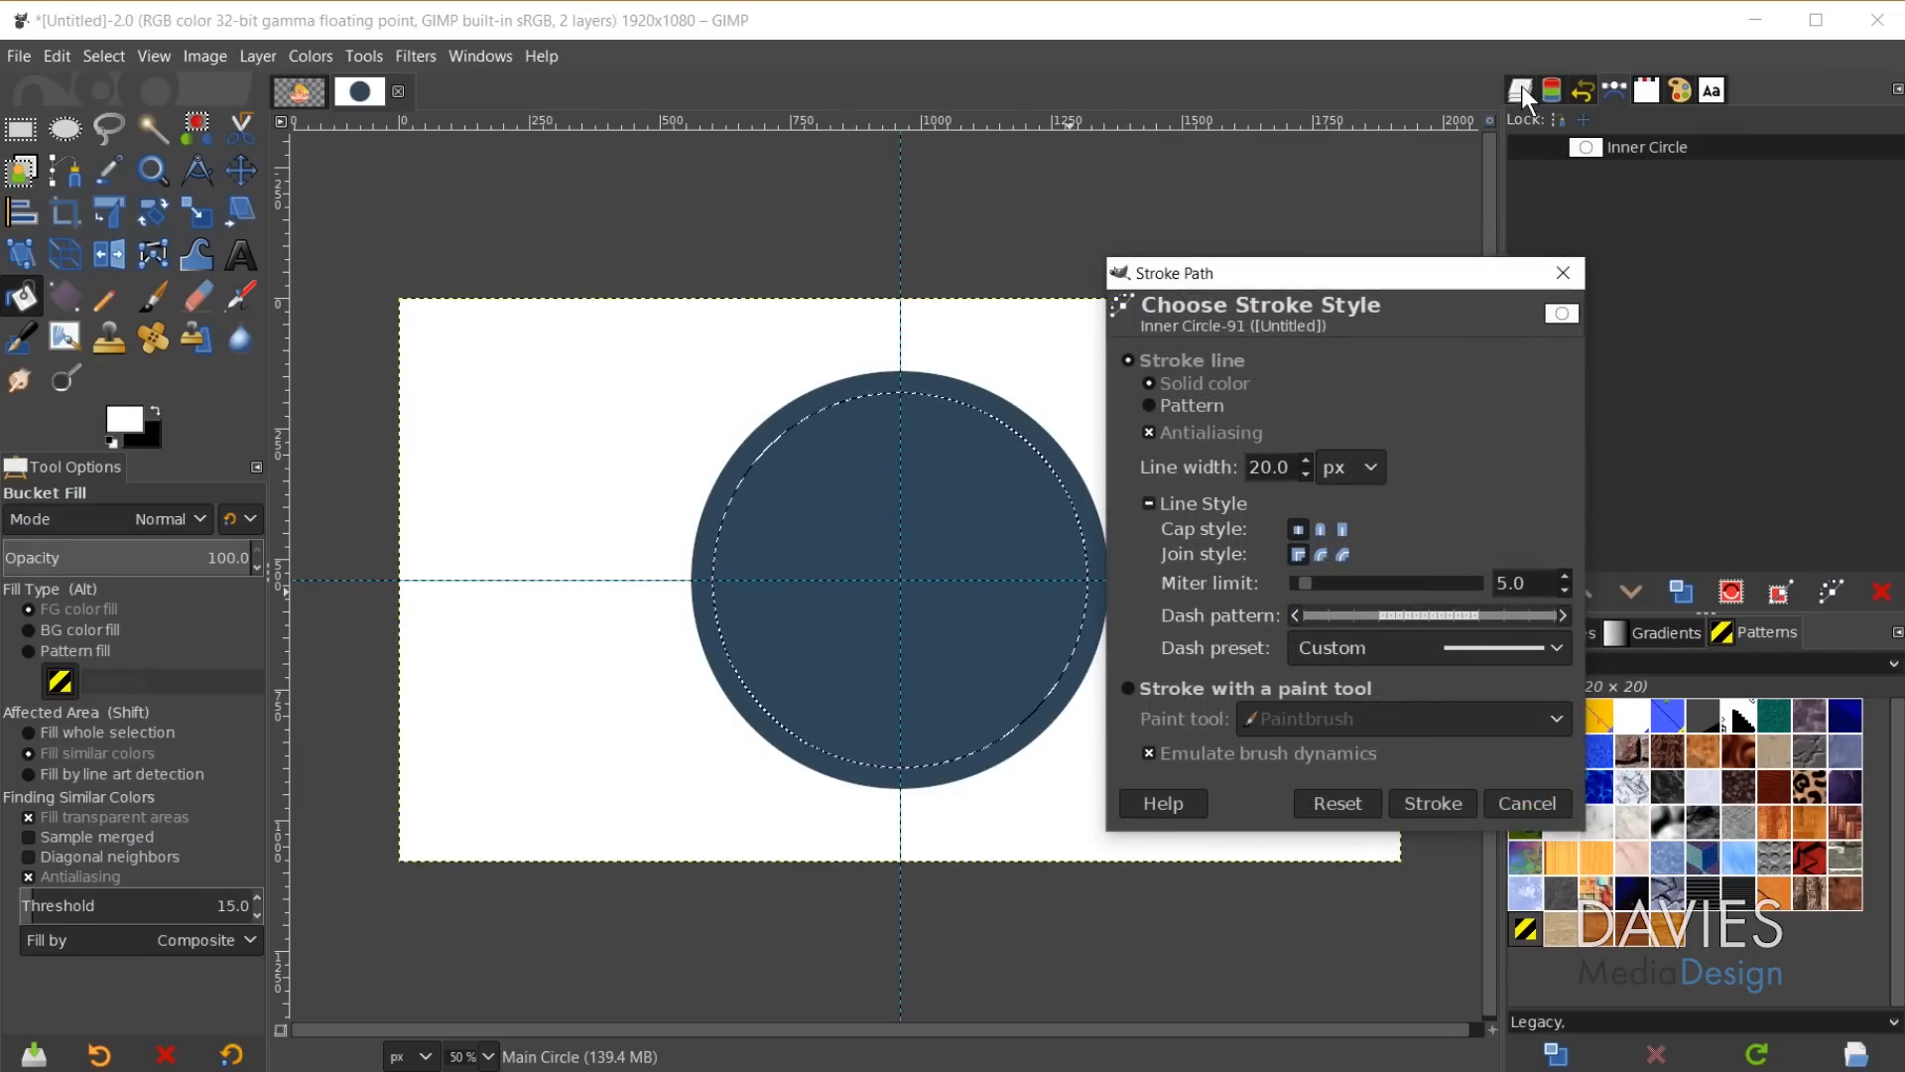
Stroke the path with a 20 px white line on a new transparent layer named Inner Circle, and clear the selection.
click(1522, 89)
mouse_move(1425, 266)
mouse_down()
mouse_move(1253, 158)
mouse_move(1268, 135)
mouse_up()
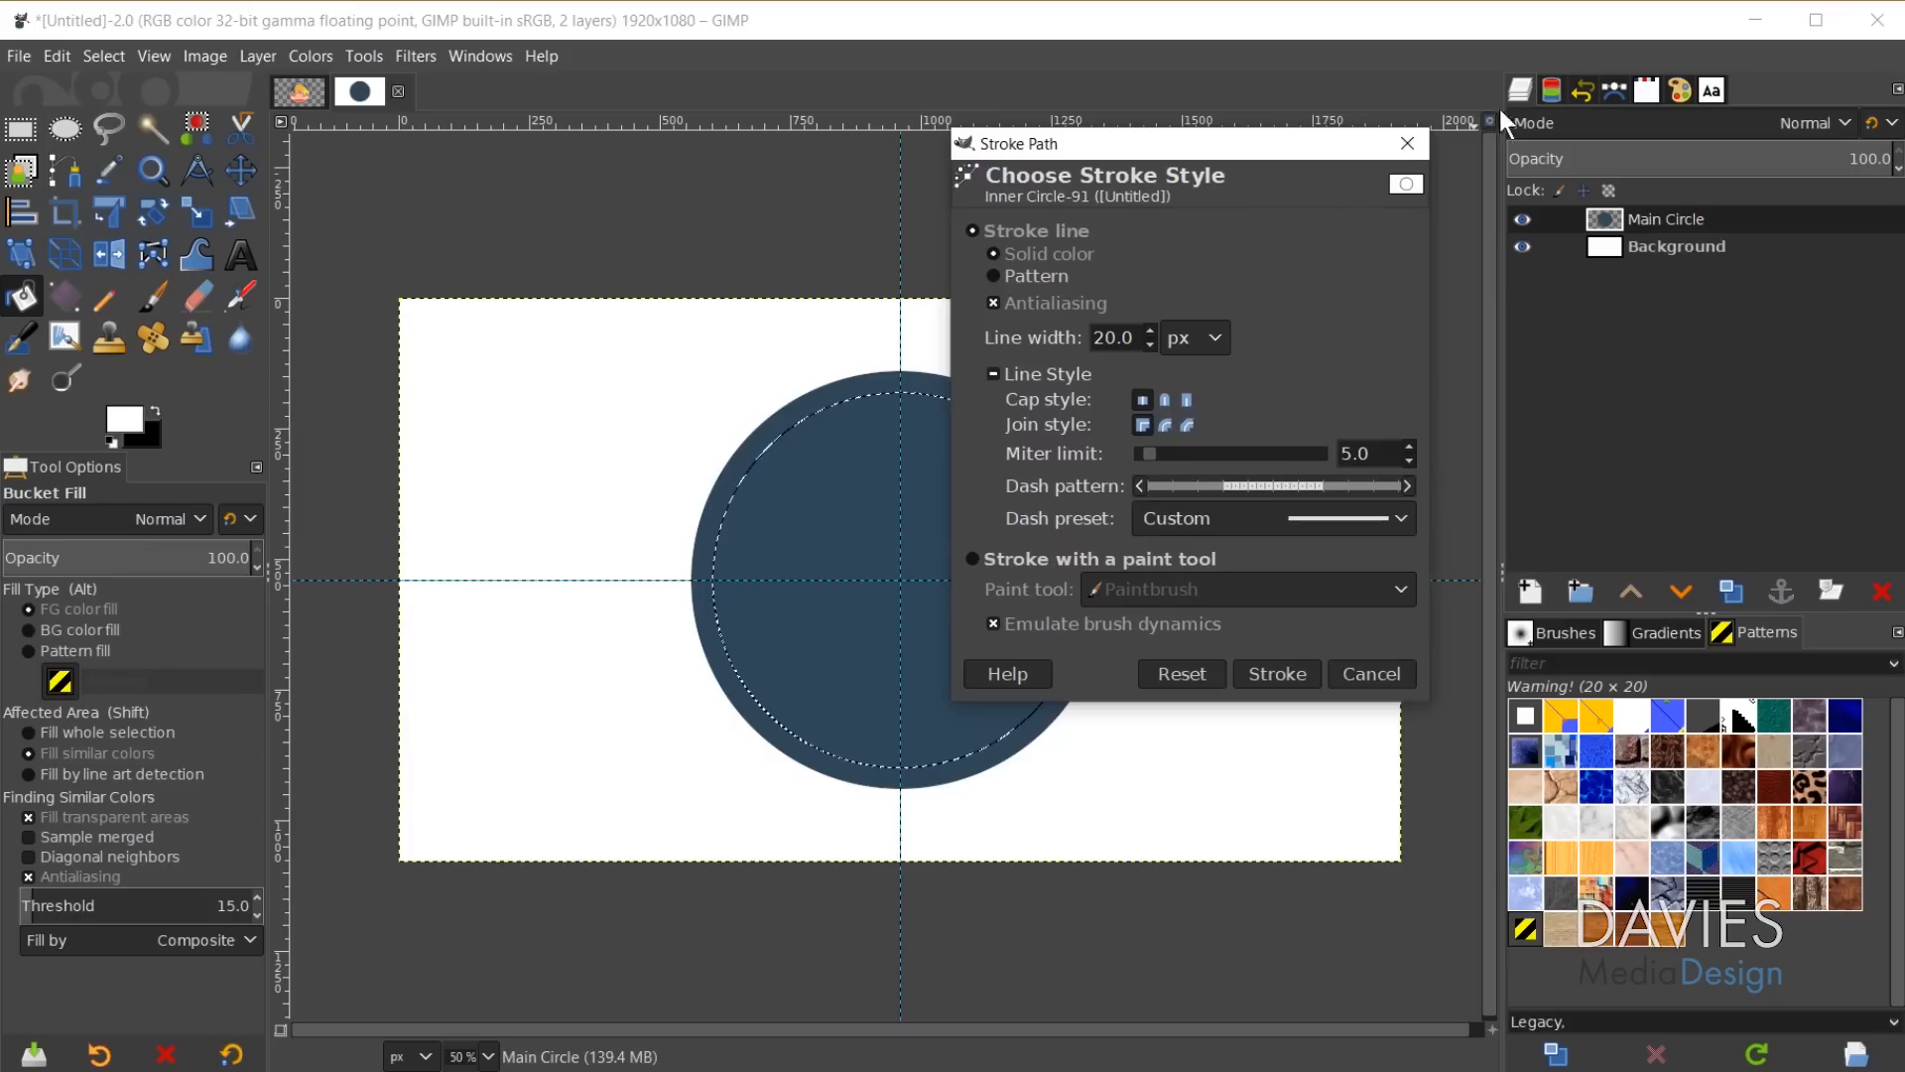
click(1537, 590)
text(Inner Circle)
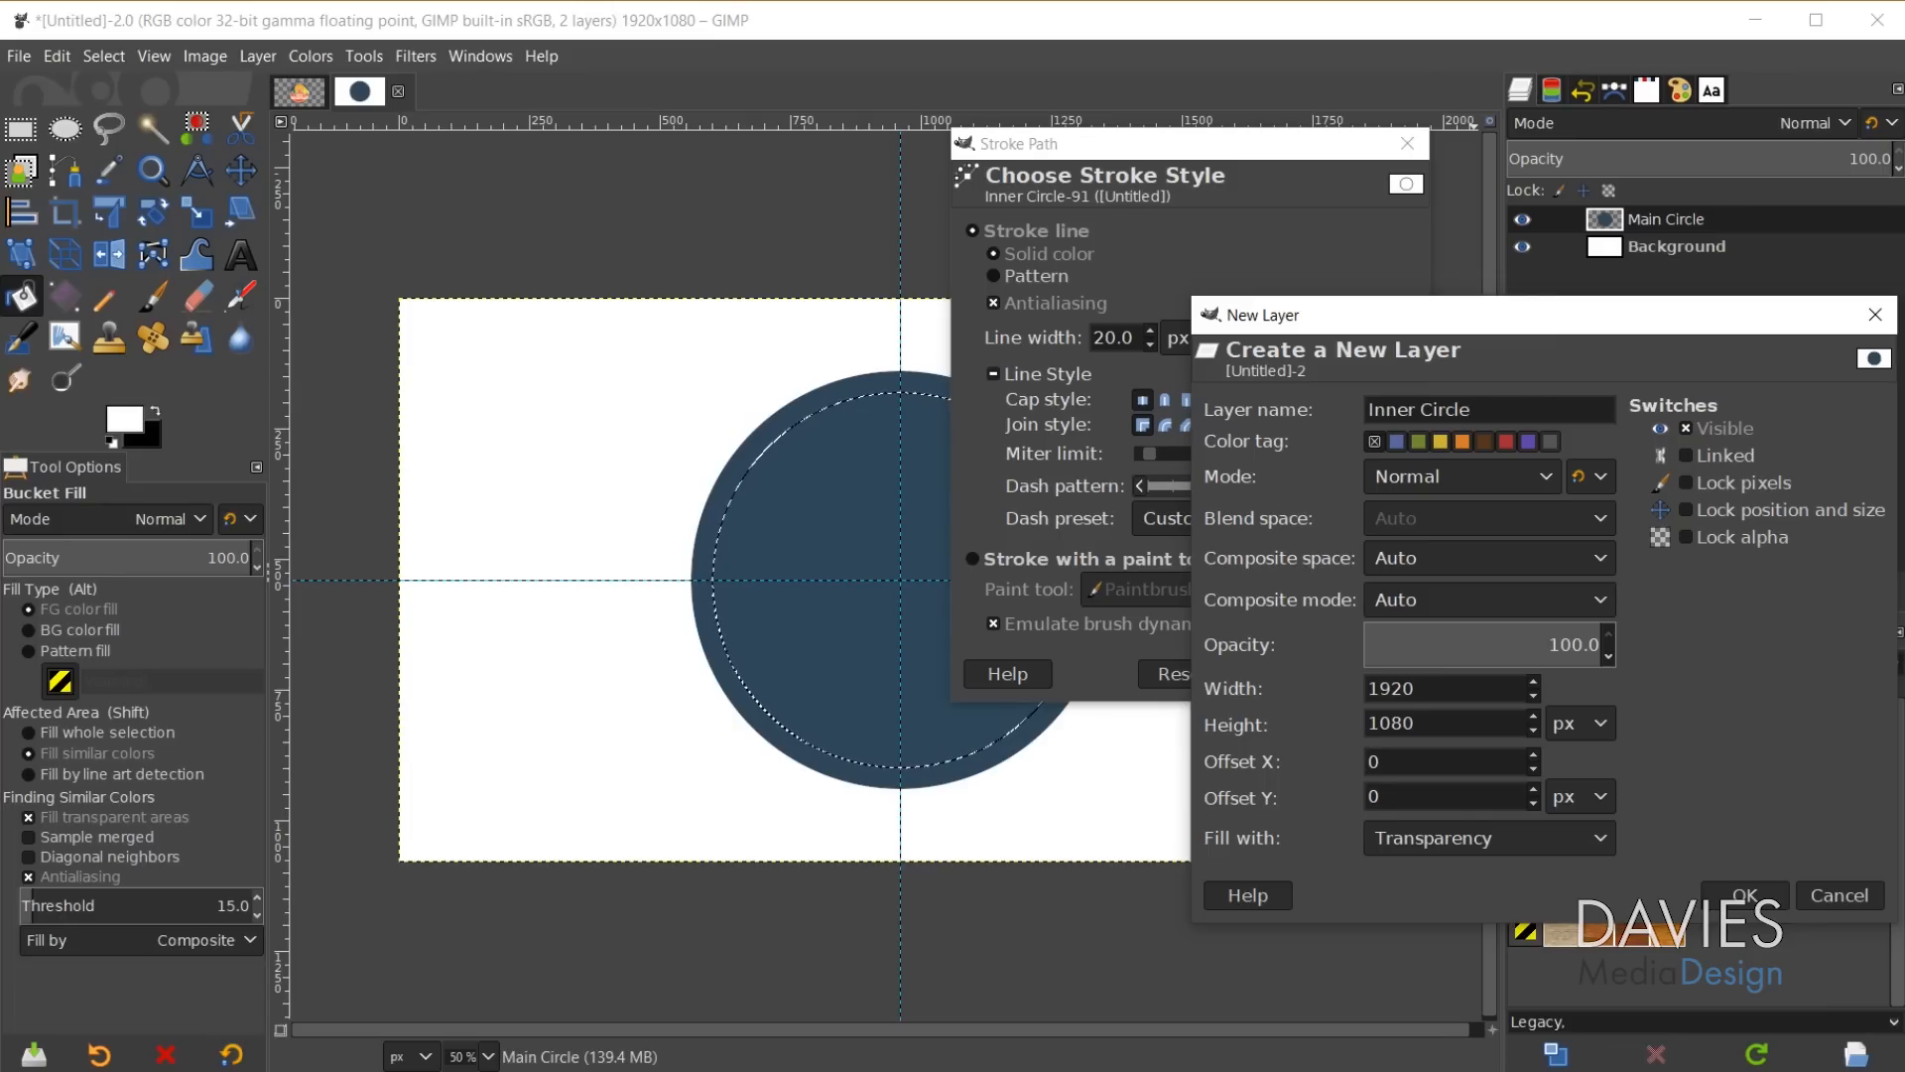
click(1743, 897)
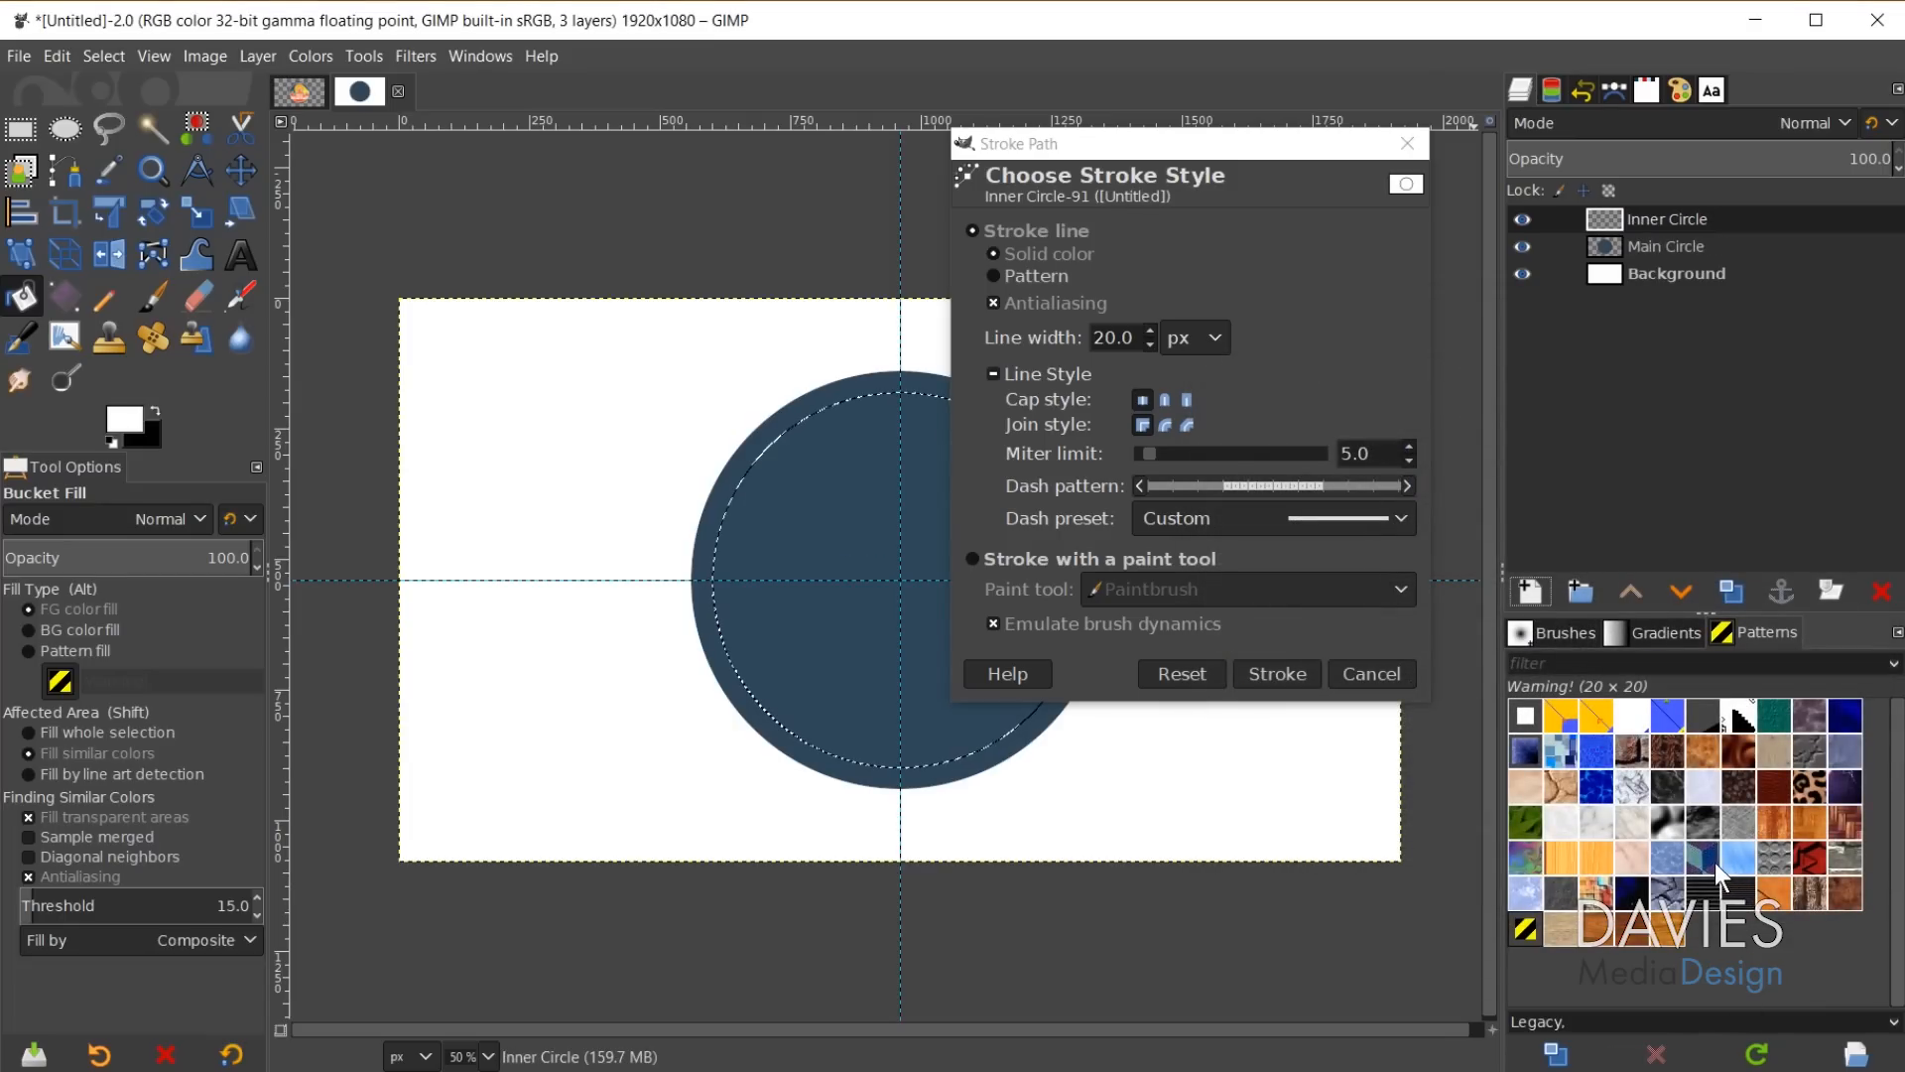
click(1277, 675)
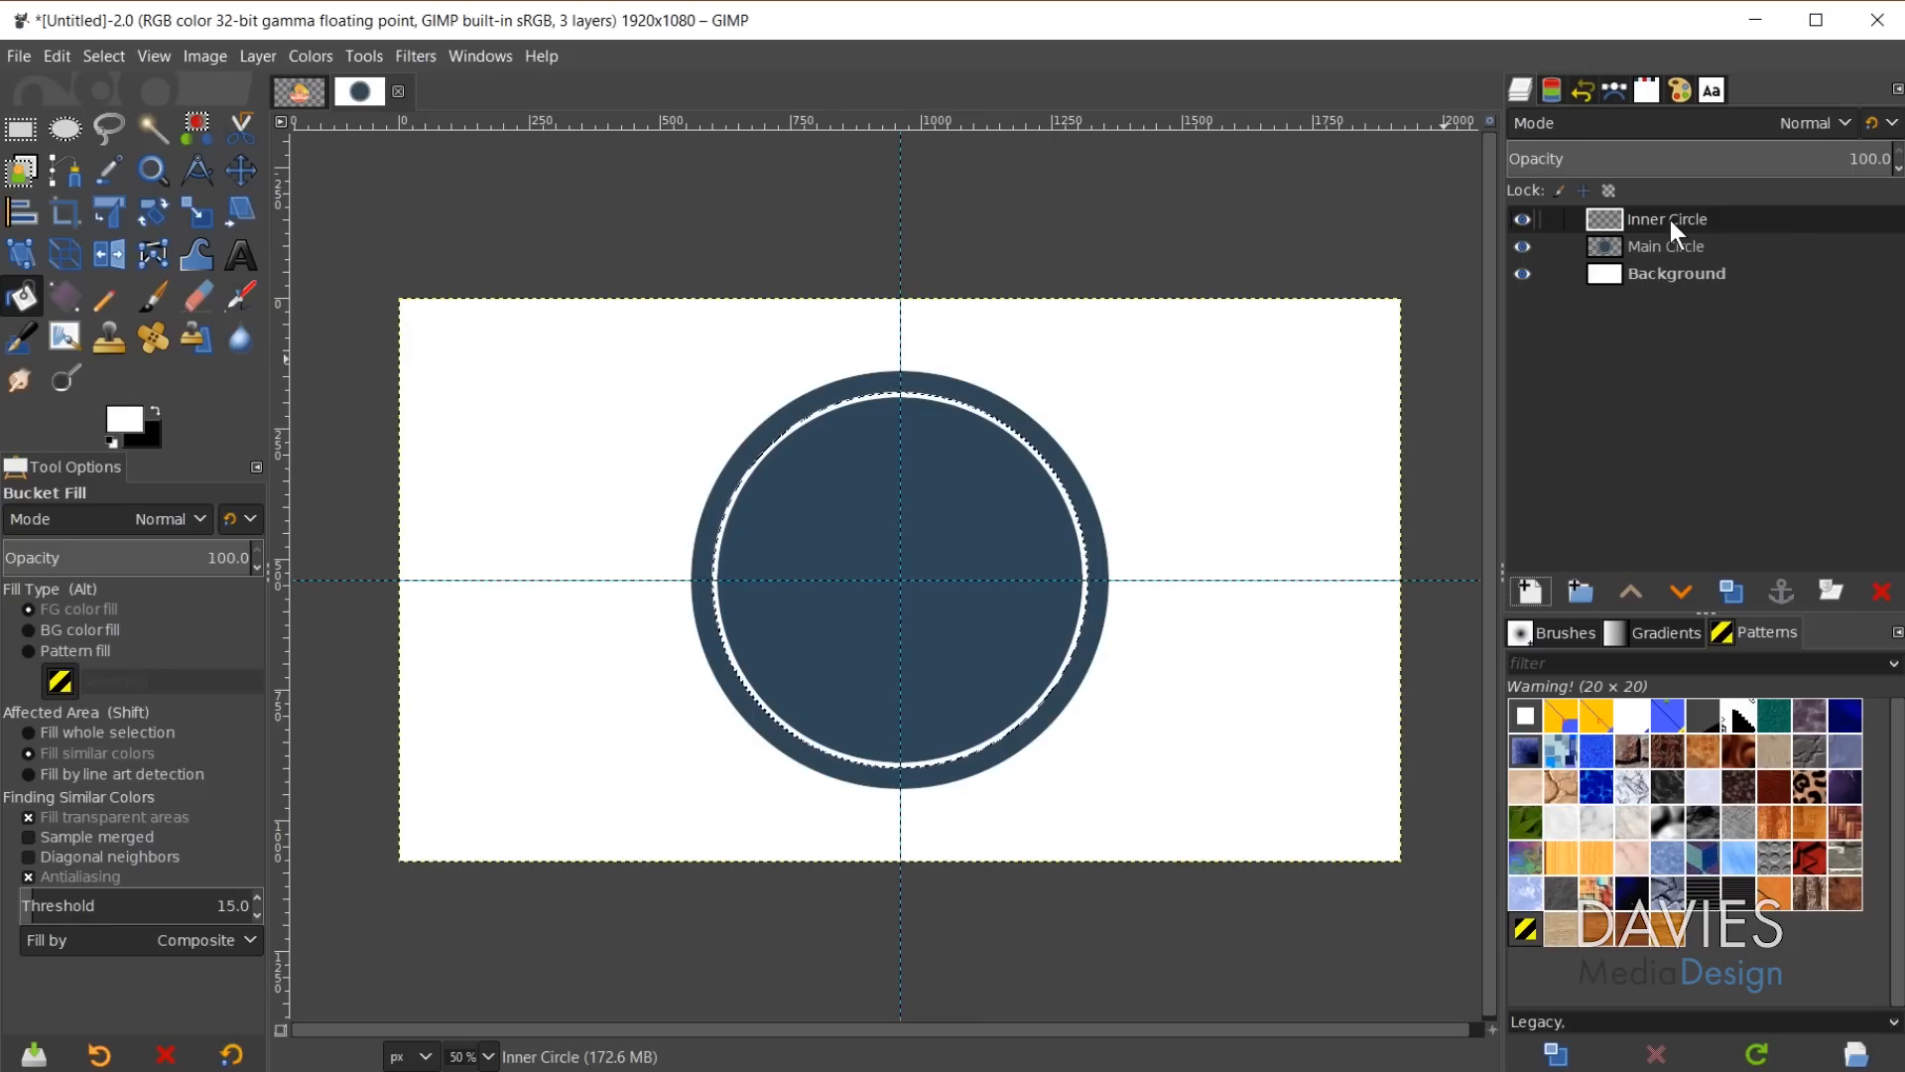
key(ctrl+shift+a)
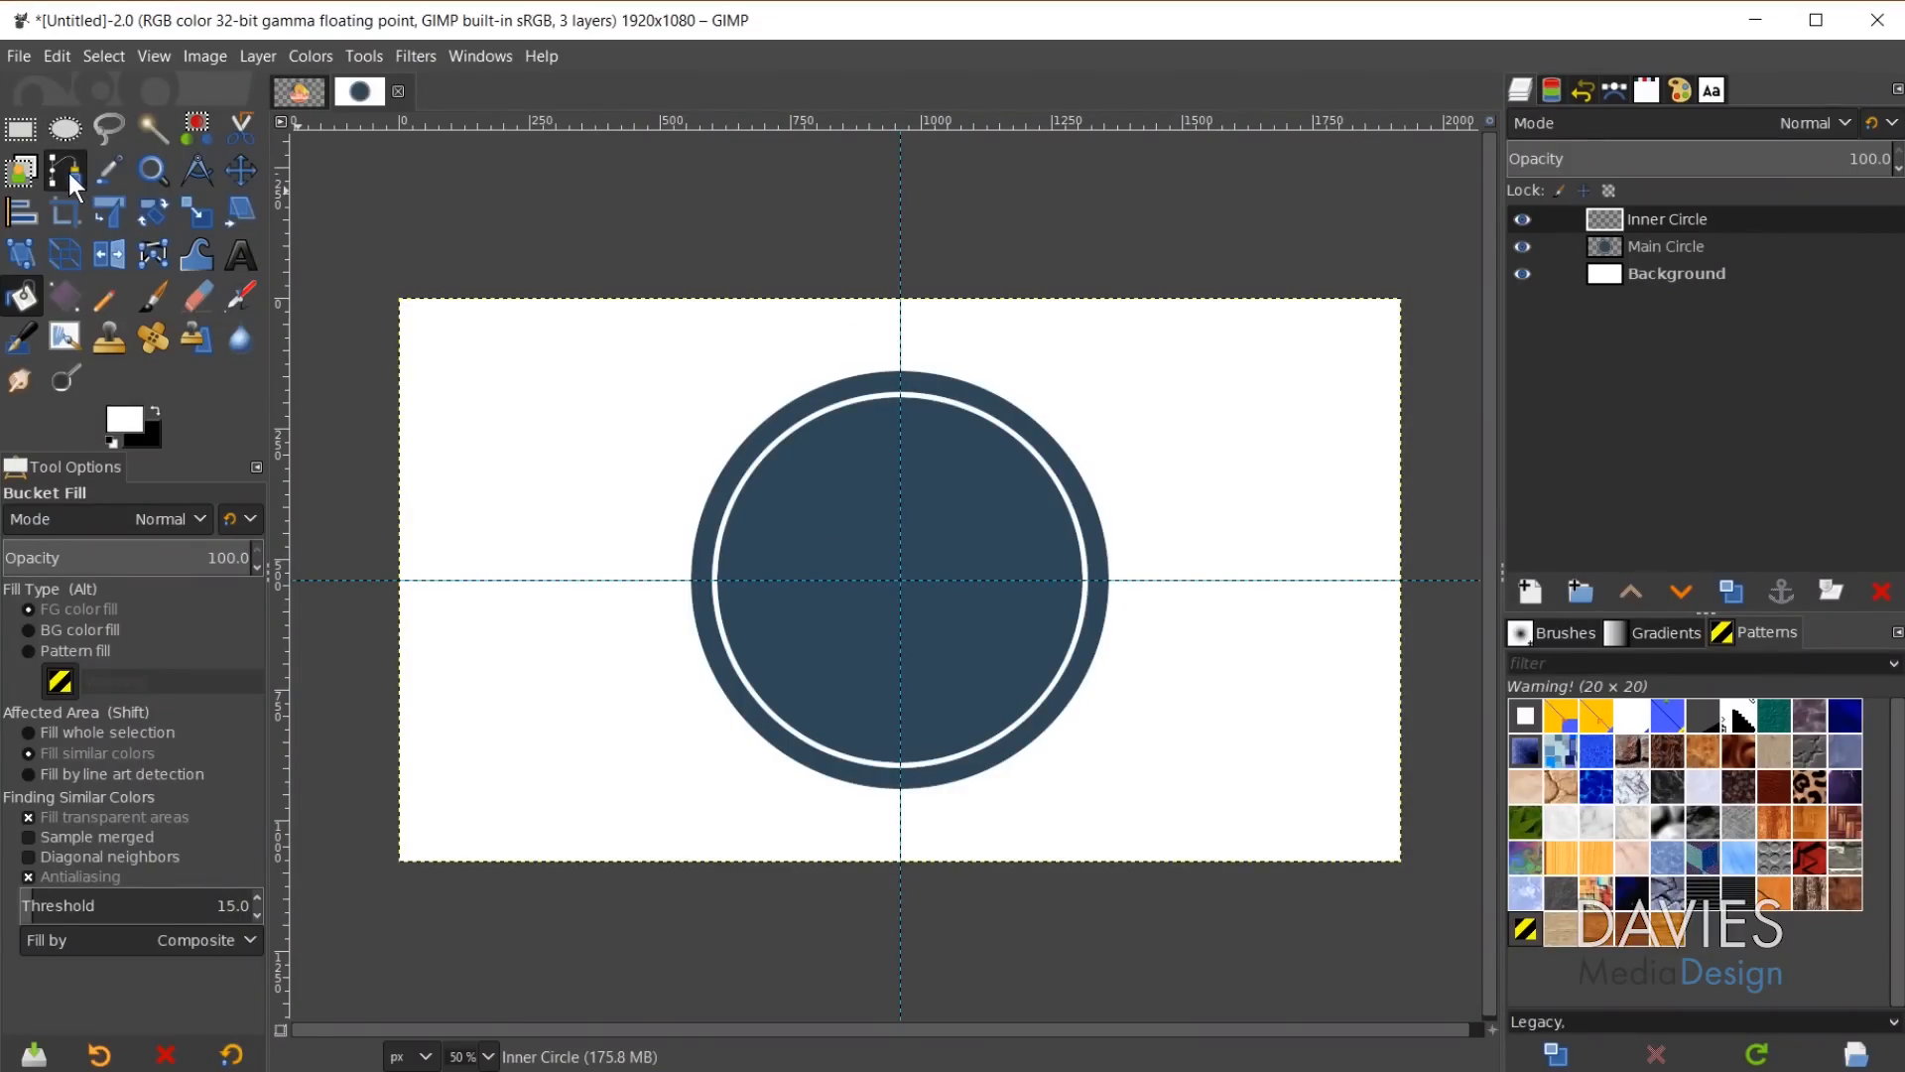
Start a polygonal path with the Paths tool, placing its first anchor on the white area just outside the circle's lower-left edge.
click(69, 176)
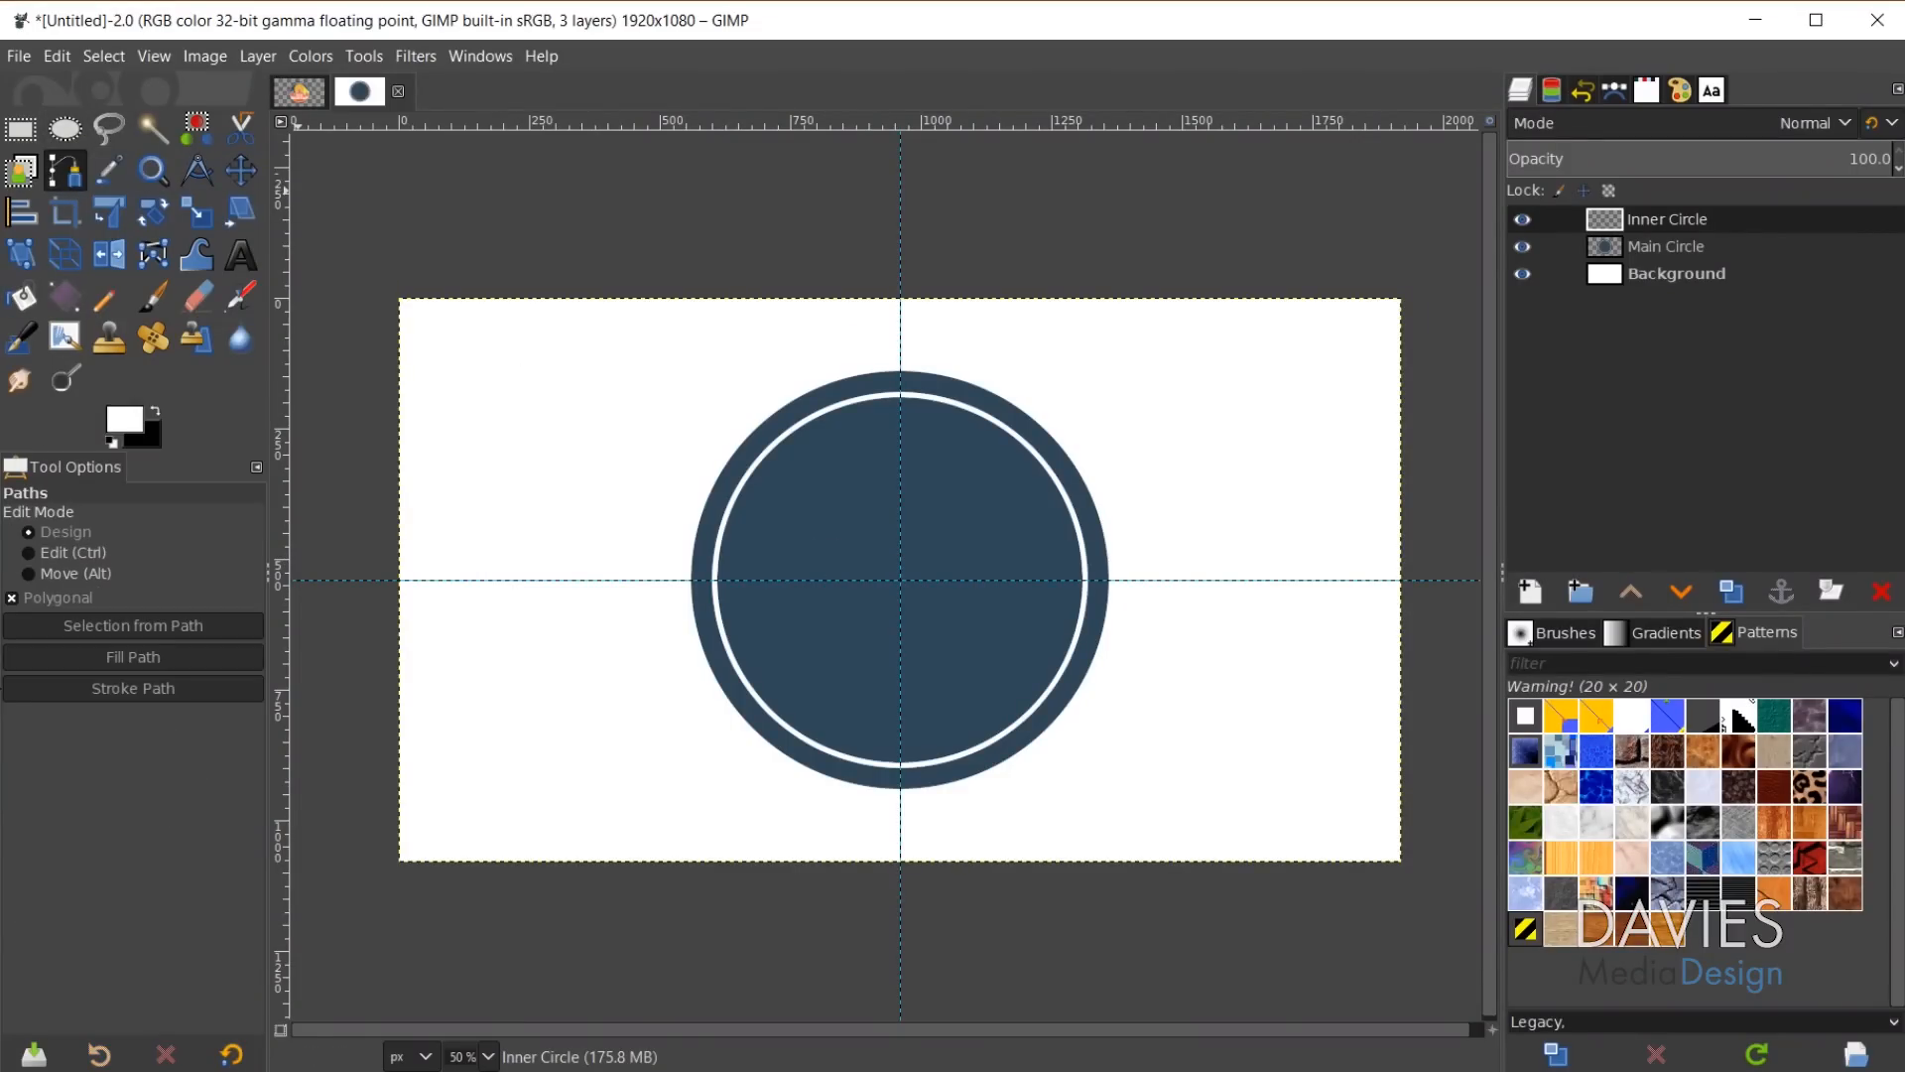
click(11, 597)
click(661, 761)
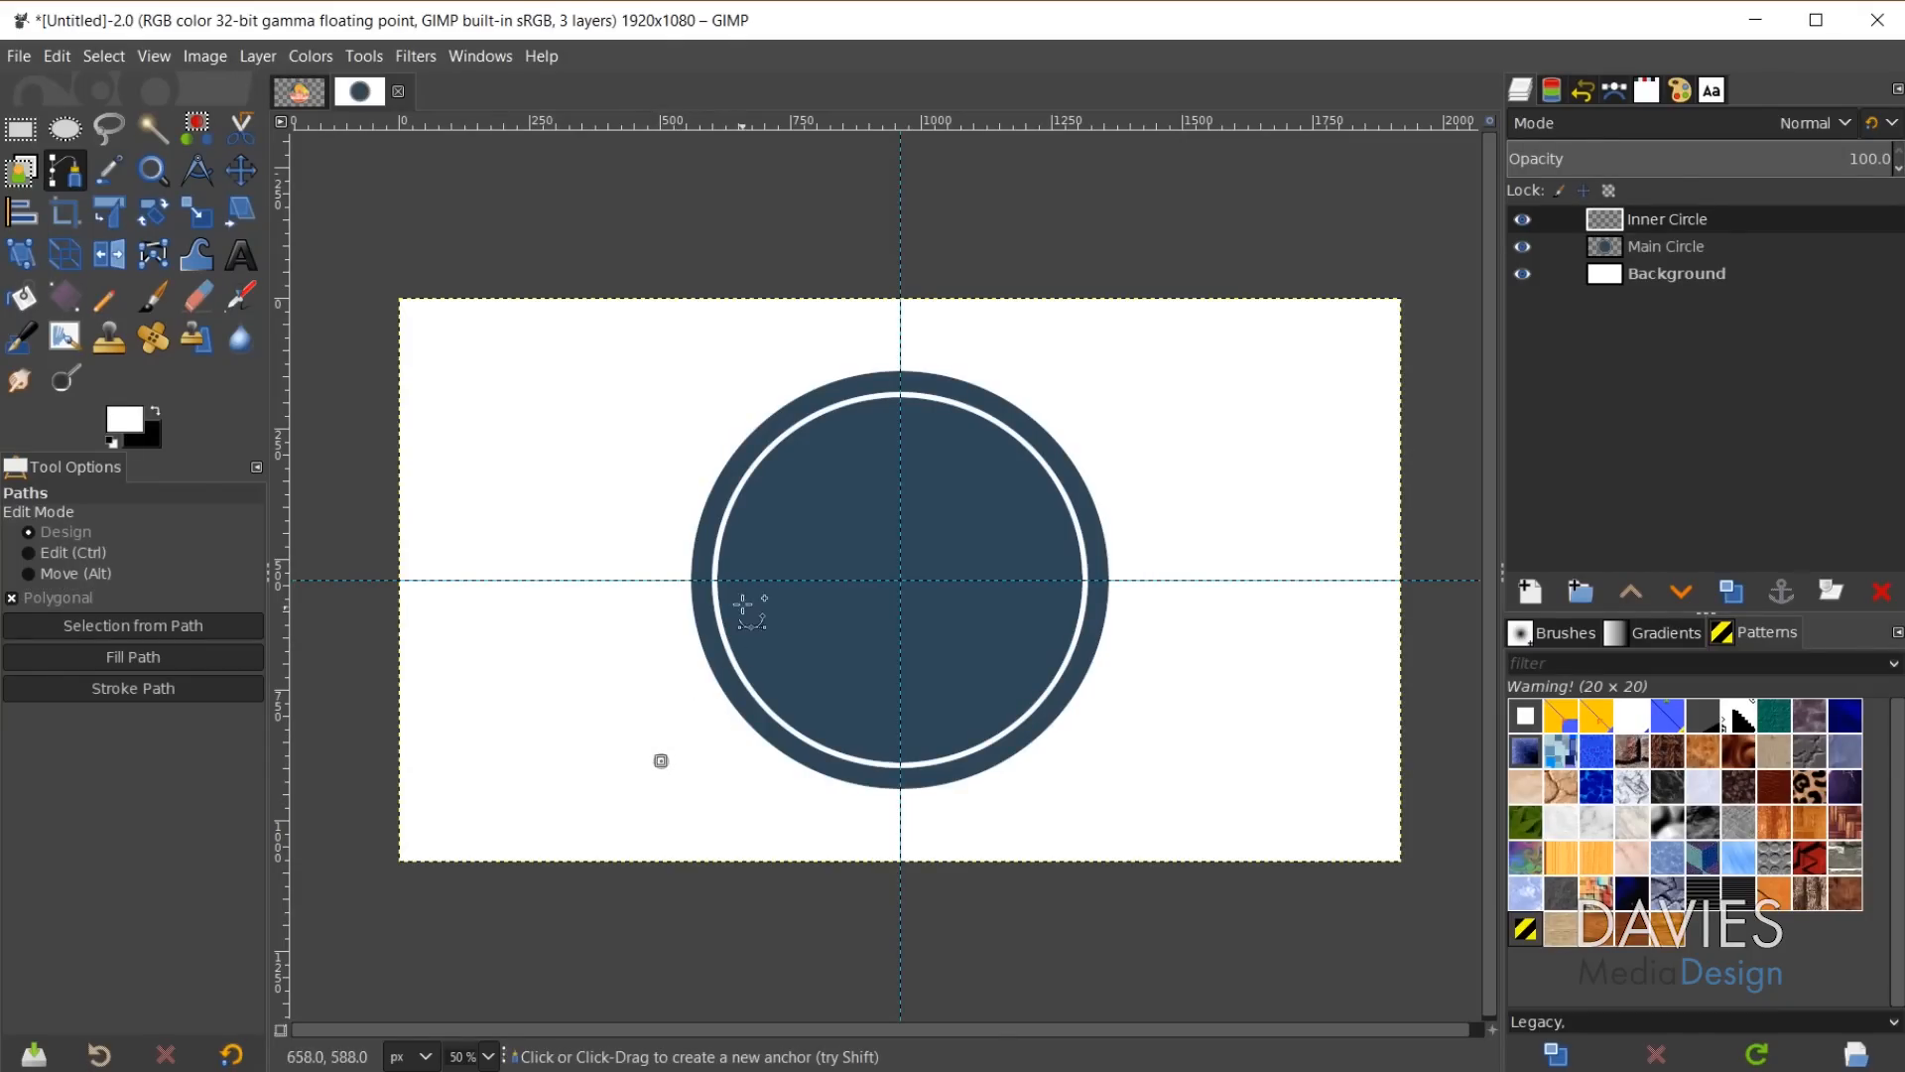
click(753, 579)
click(817, 547)
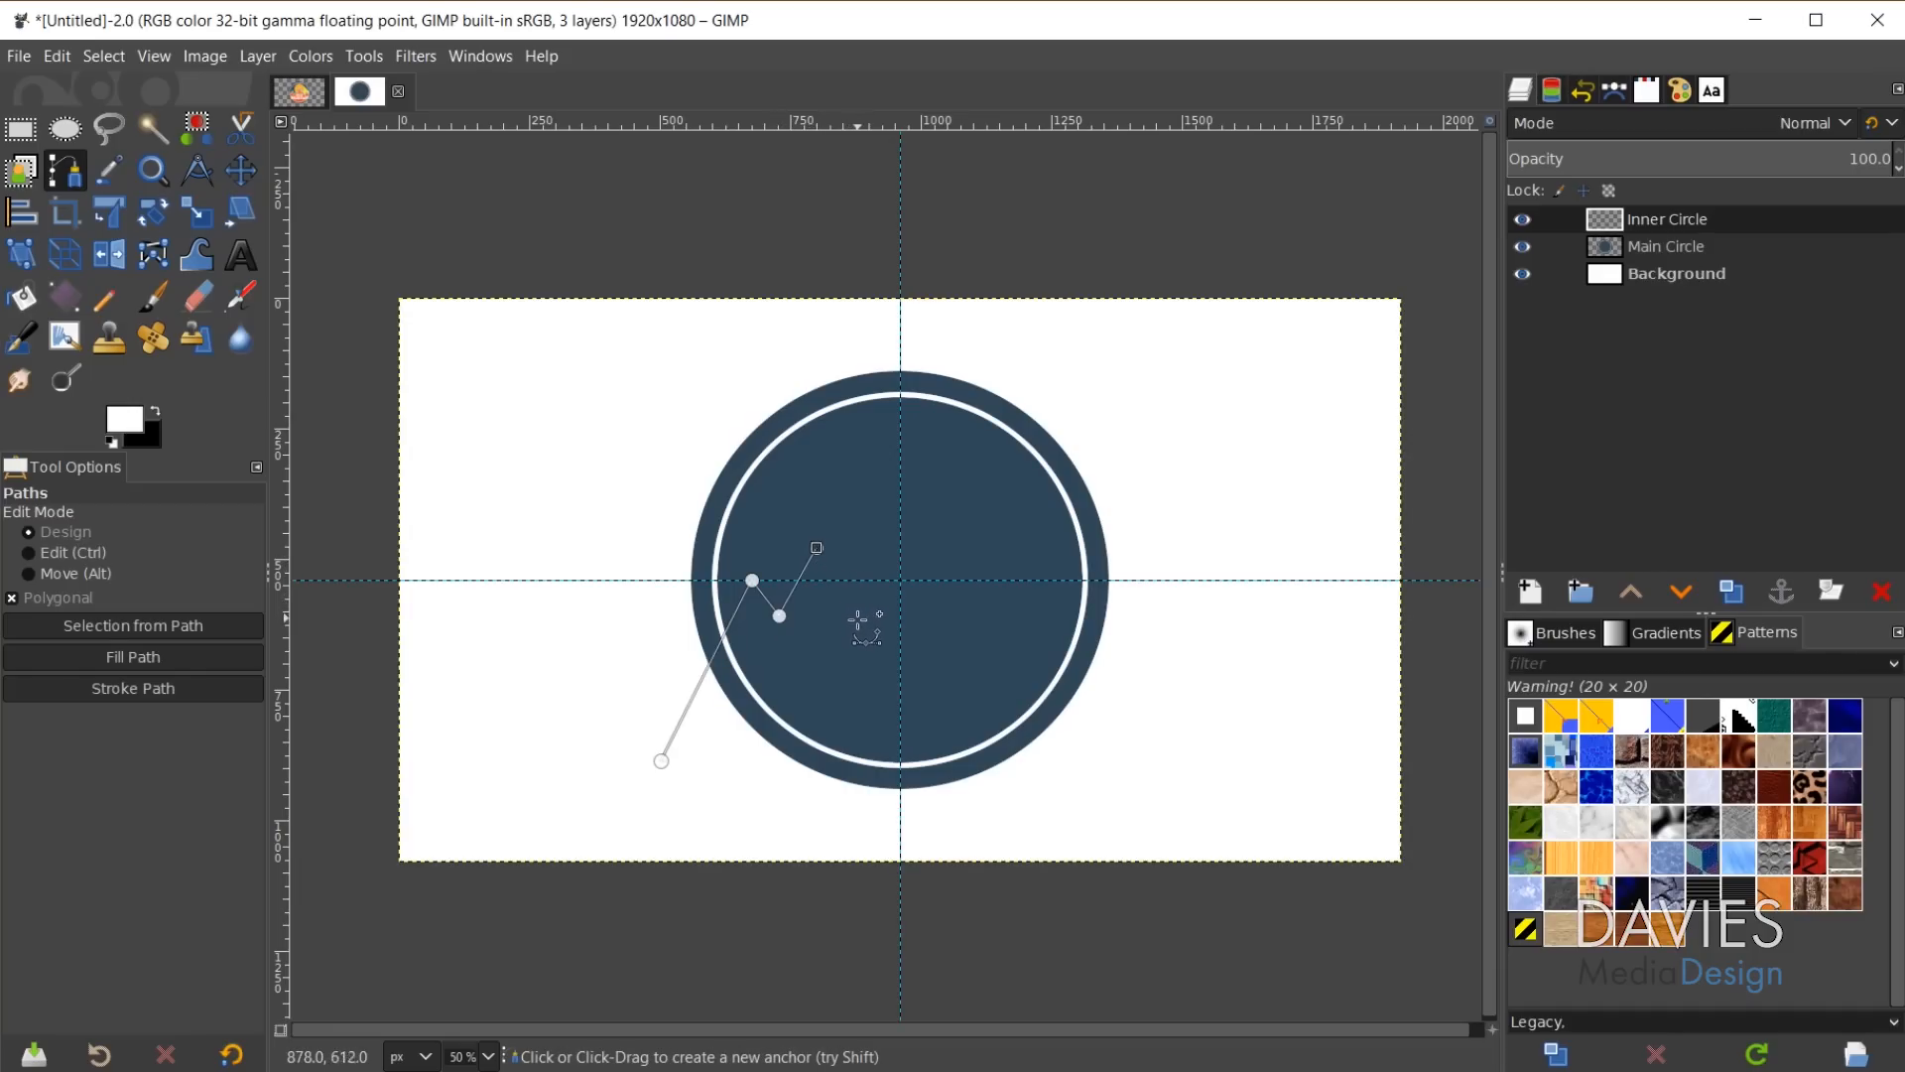
key(ctrl+z)
key(ctrl+z)
key(ctrl+z)
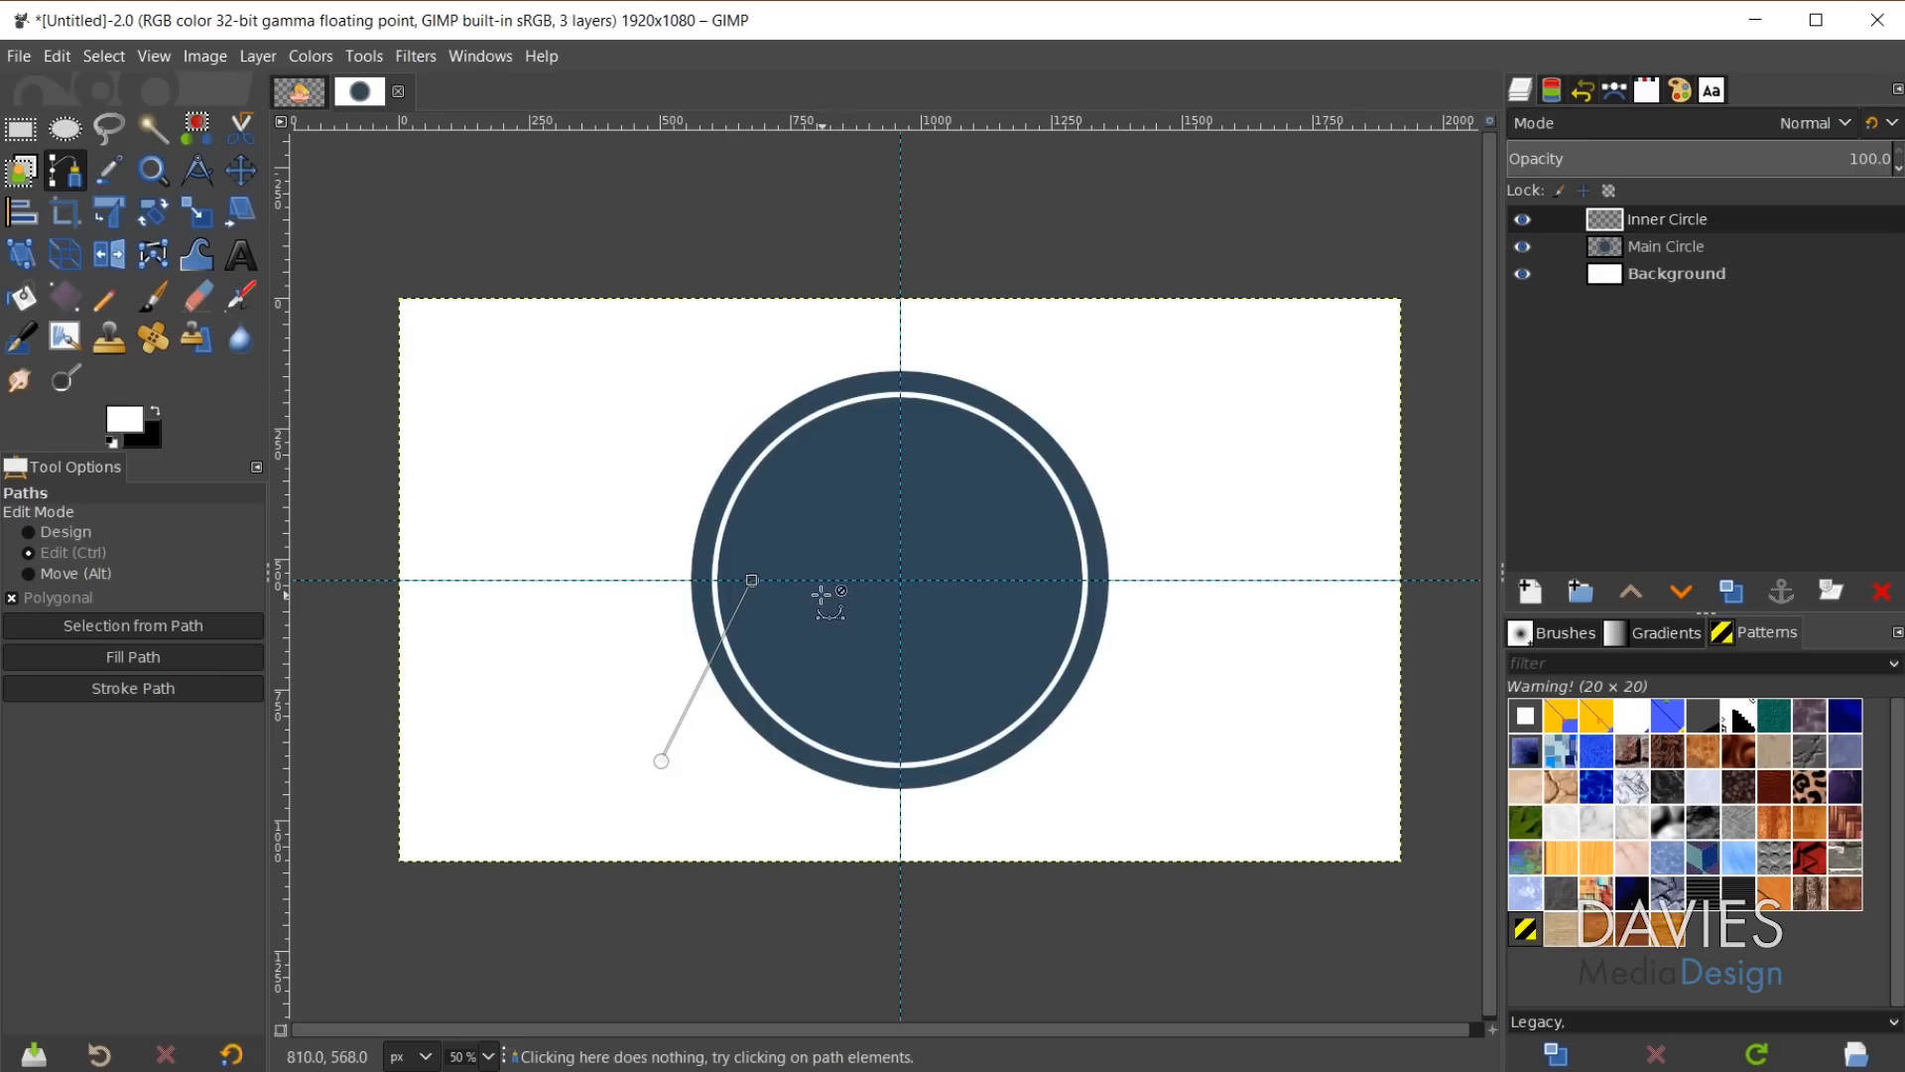
click(760, 503)
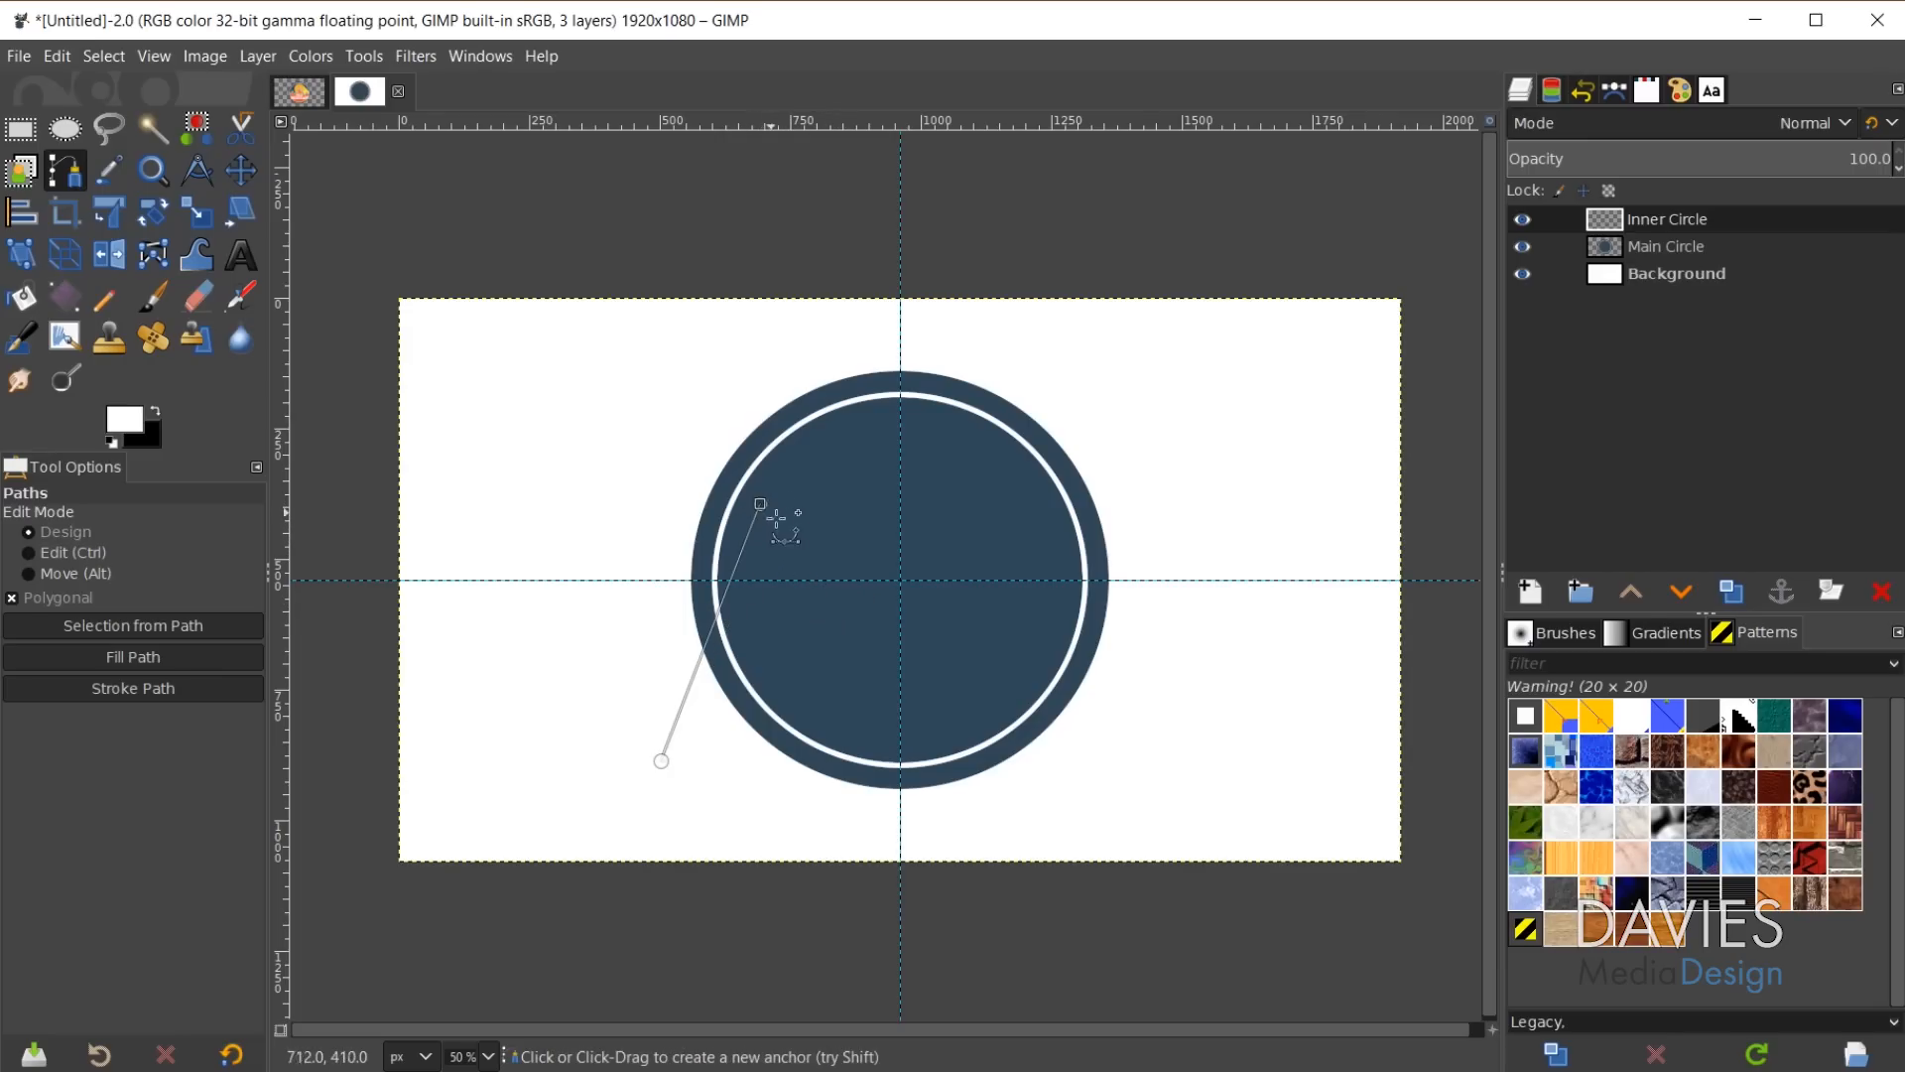
click(798, 594)
click(830, 533)
key(BackSpace)
key(ctrl+z)
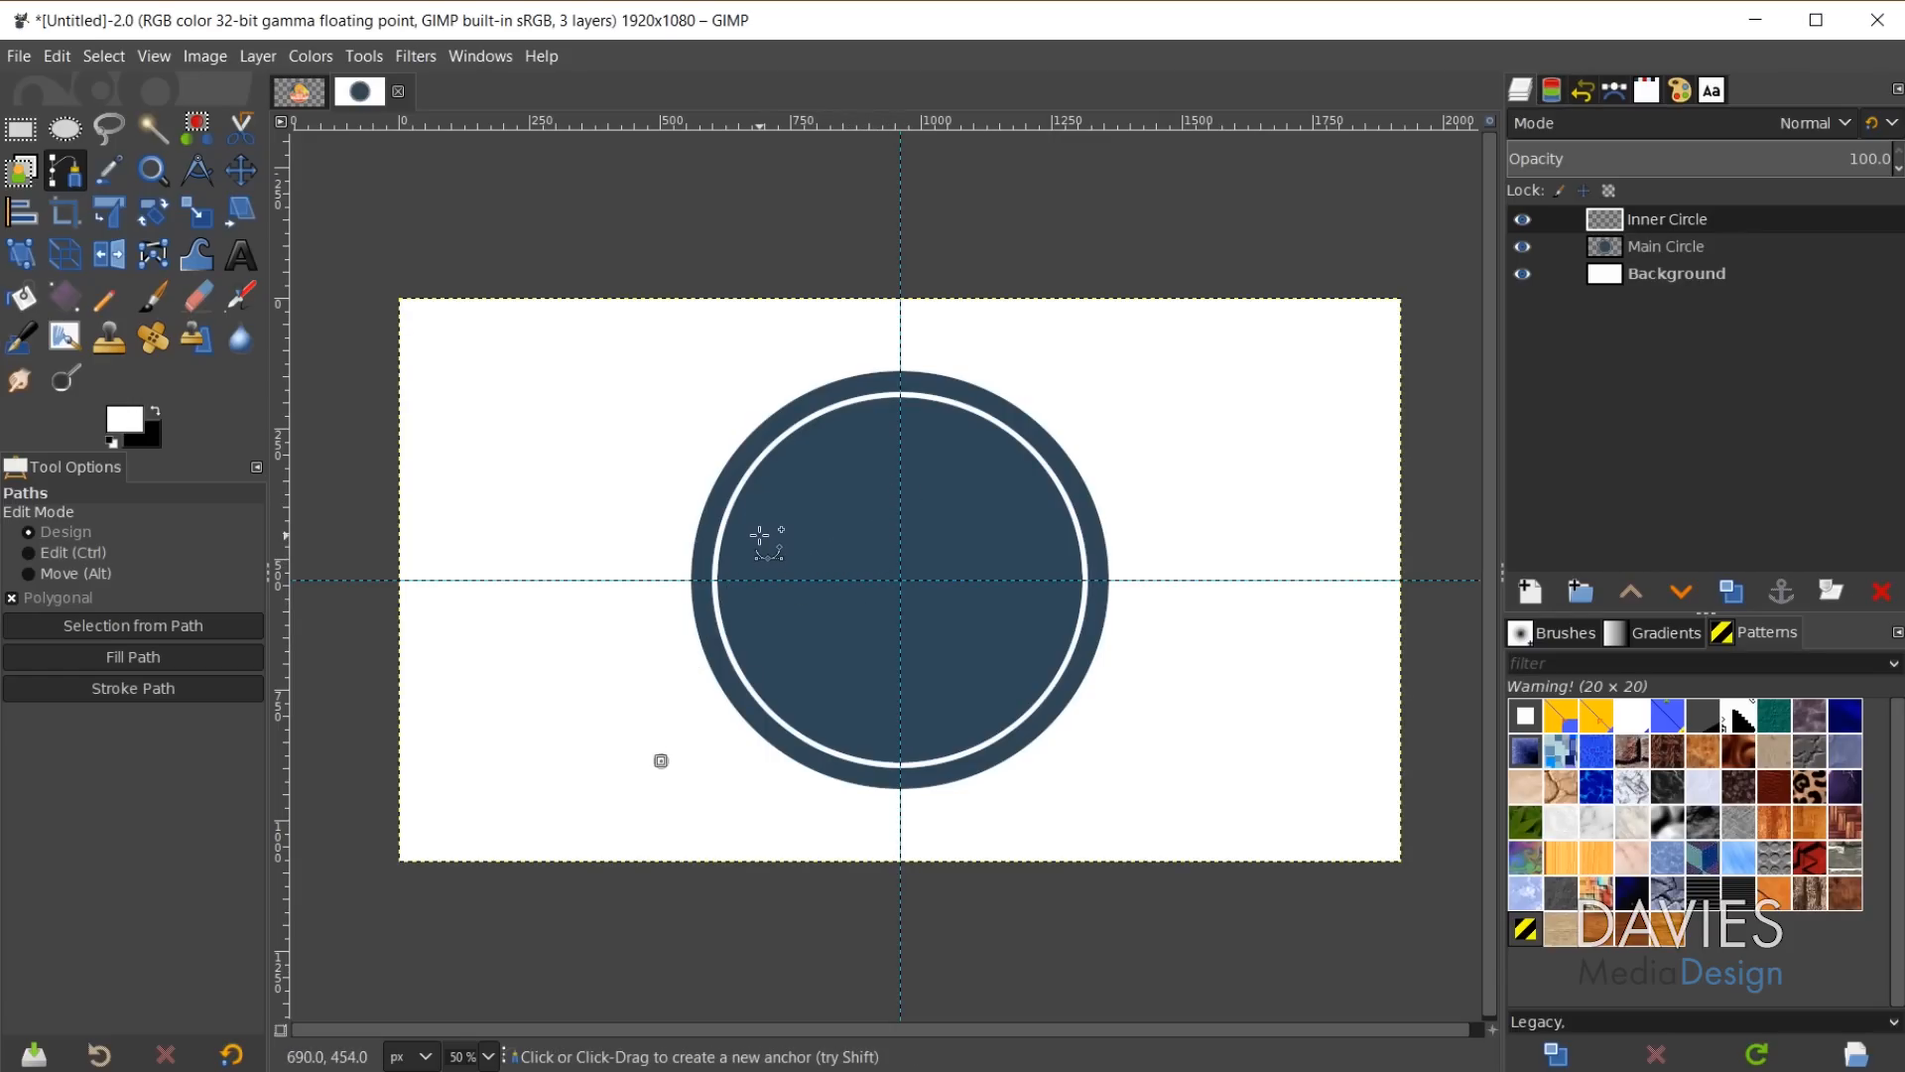
Extend the path with two smaller mountain peaks in the circle's left half and a tall peak on the vertical guide, nudging the second peak slightly left.
click(763, 536)
click(795, 597)
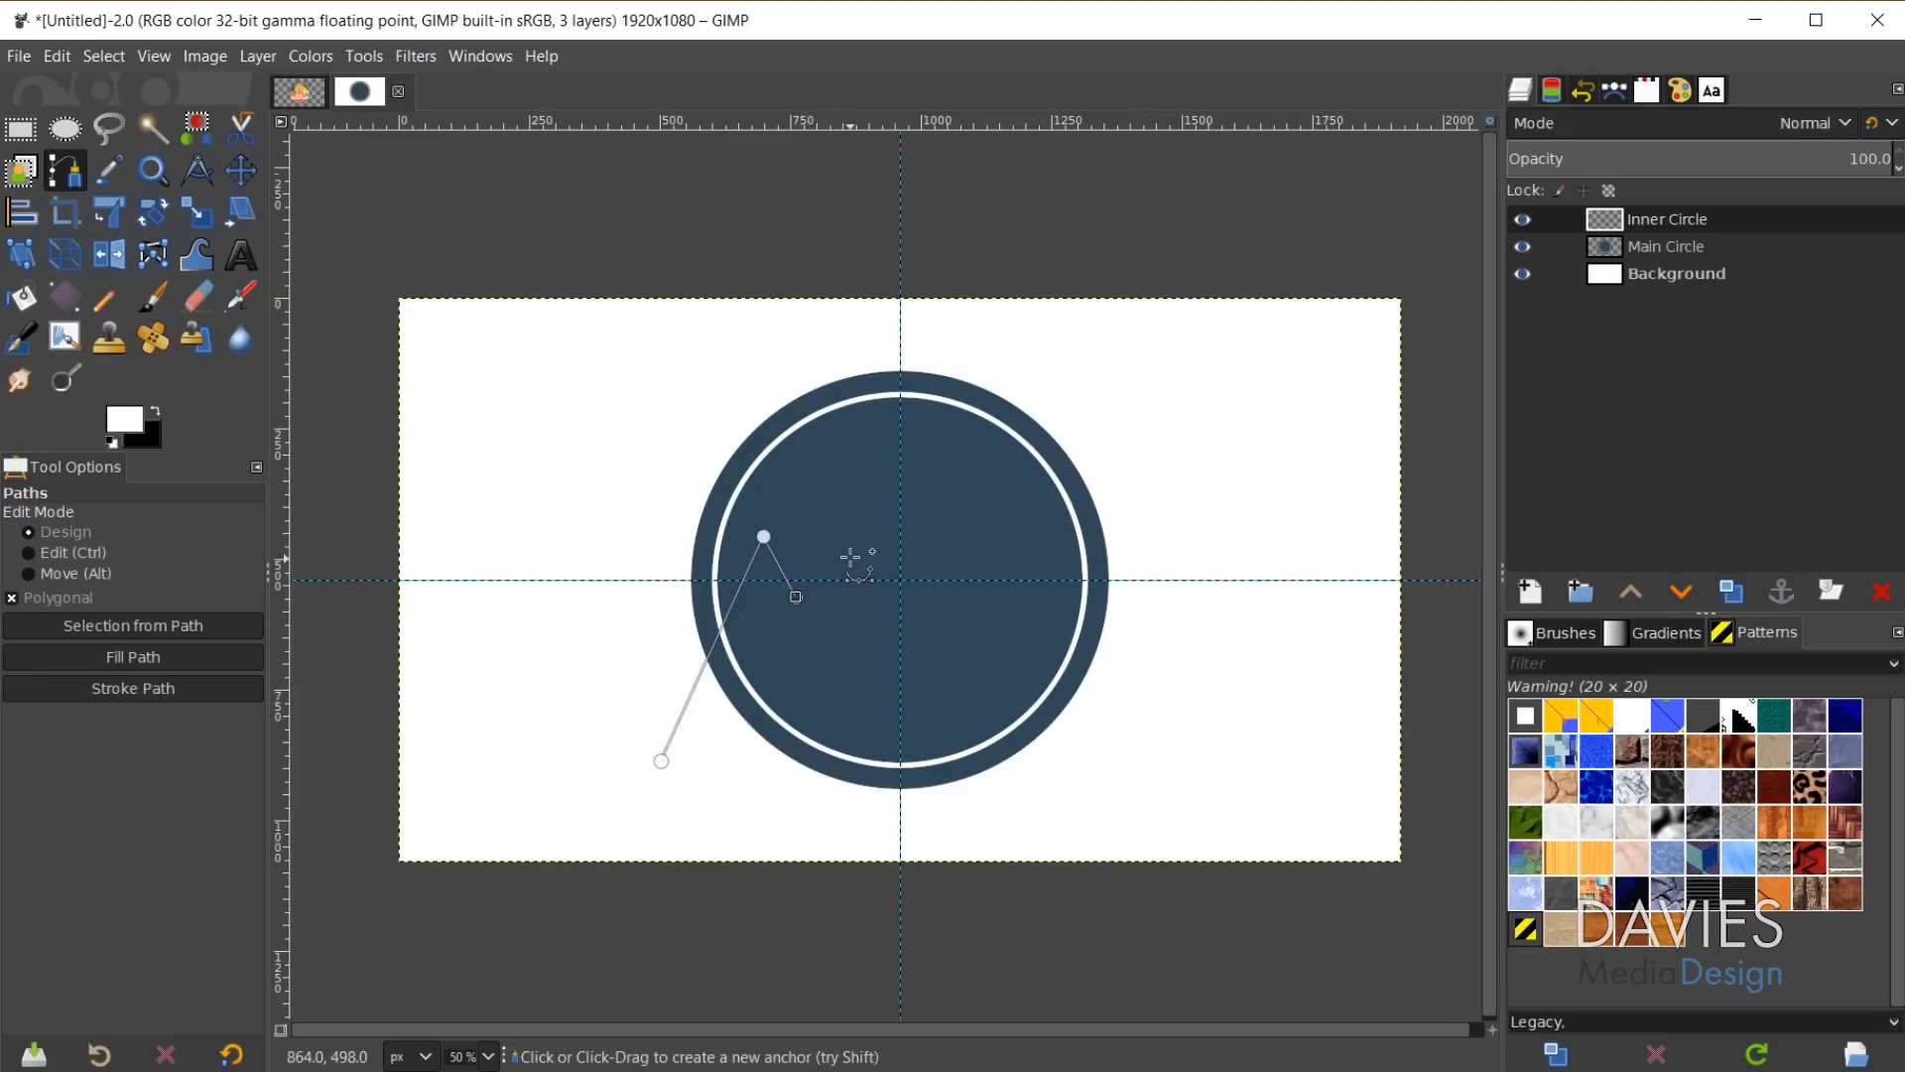
click(838, 553)
click(854, 594)
scroll(901, 516, up, 3)
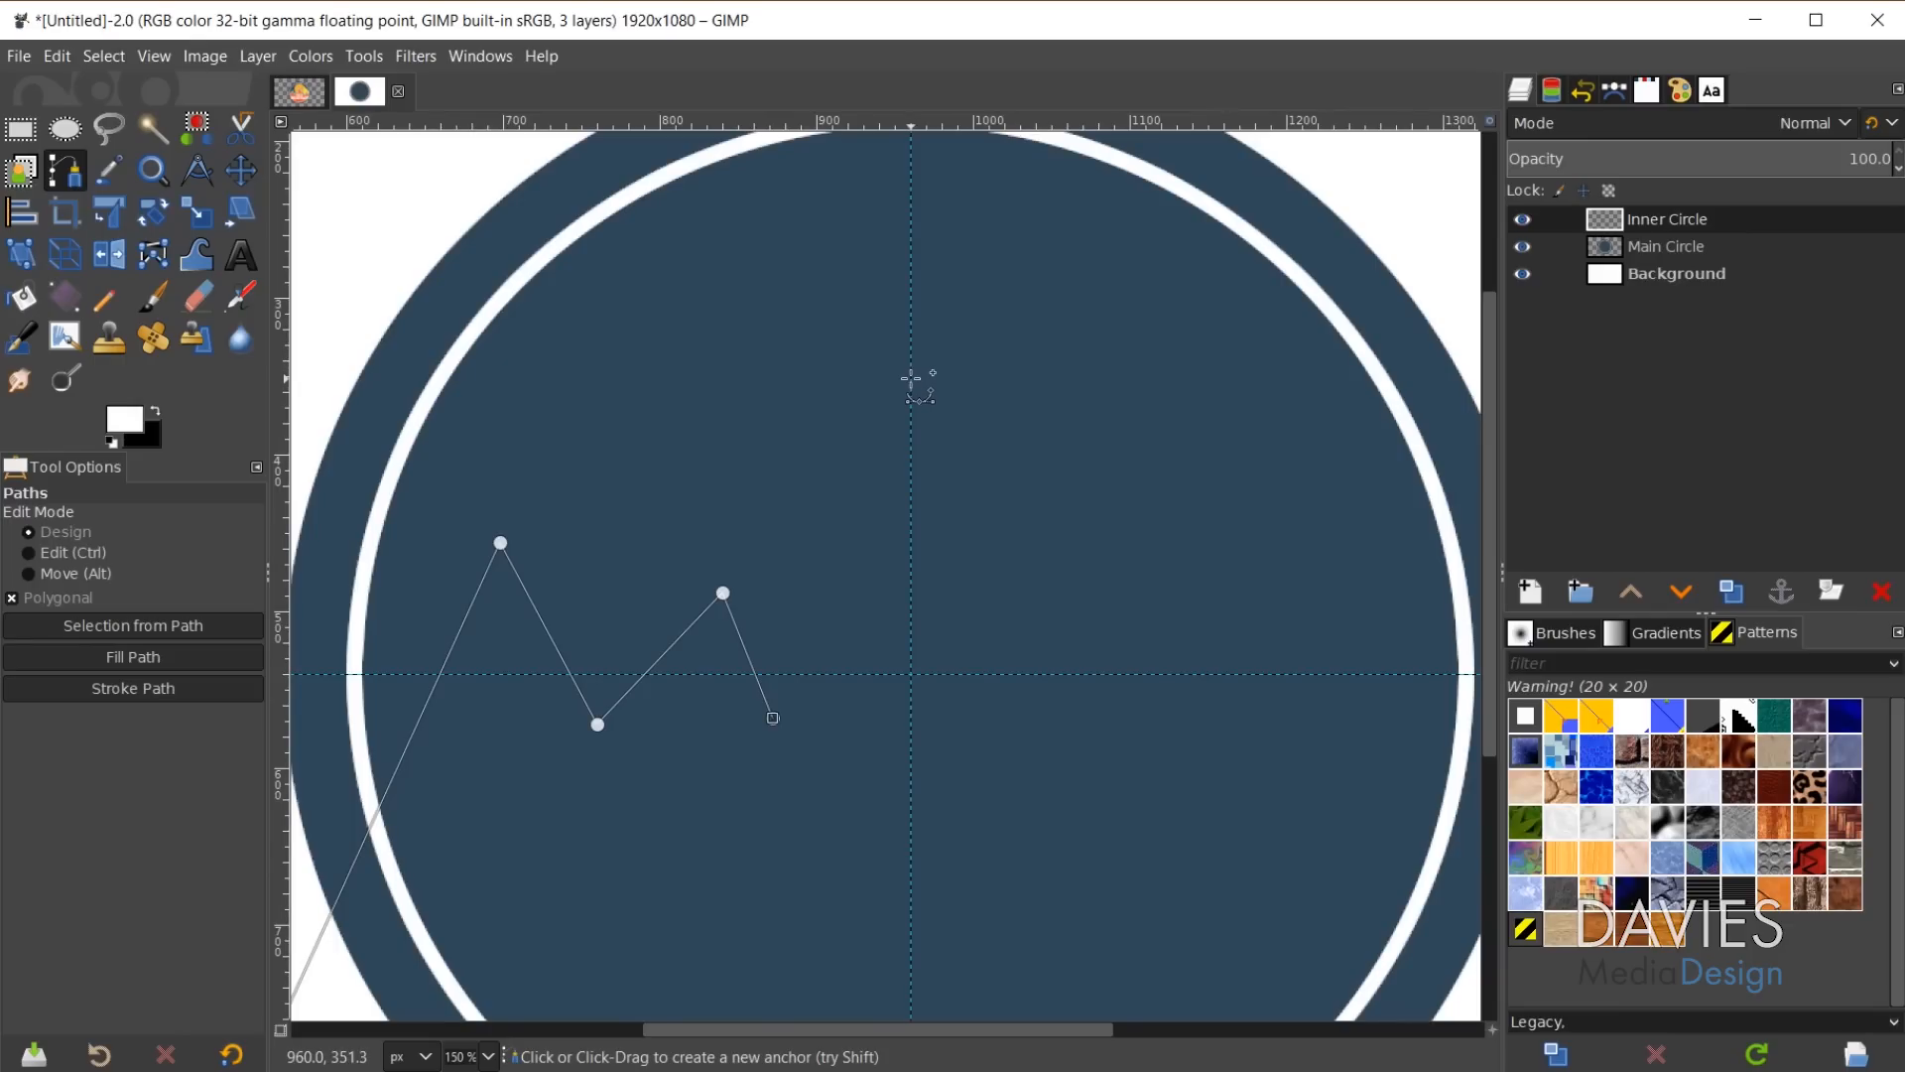
click(911, 379)
drag(723, 592, 702, 601)
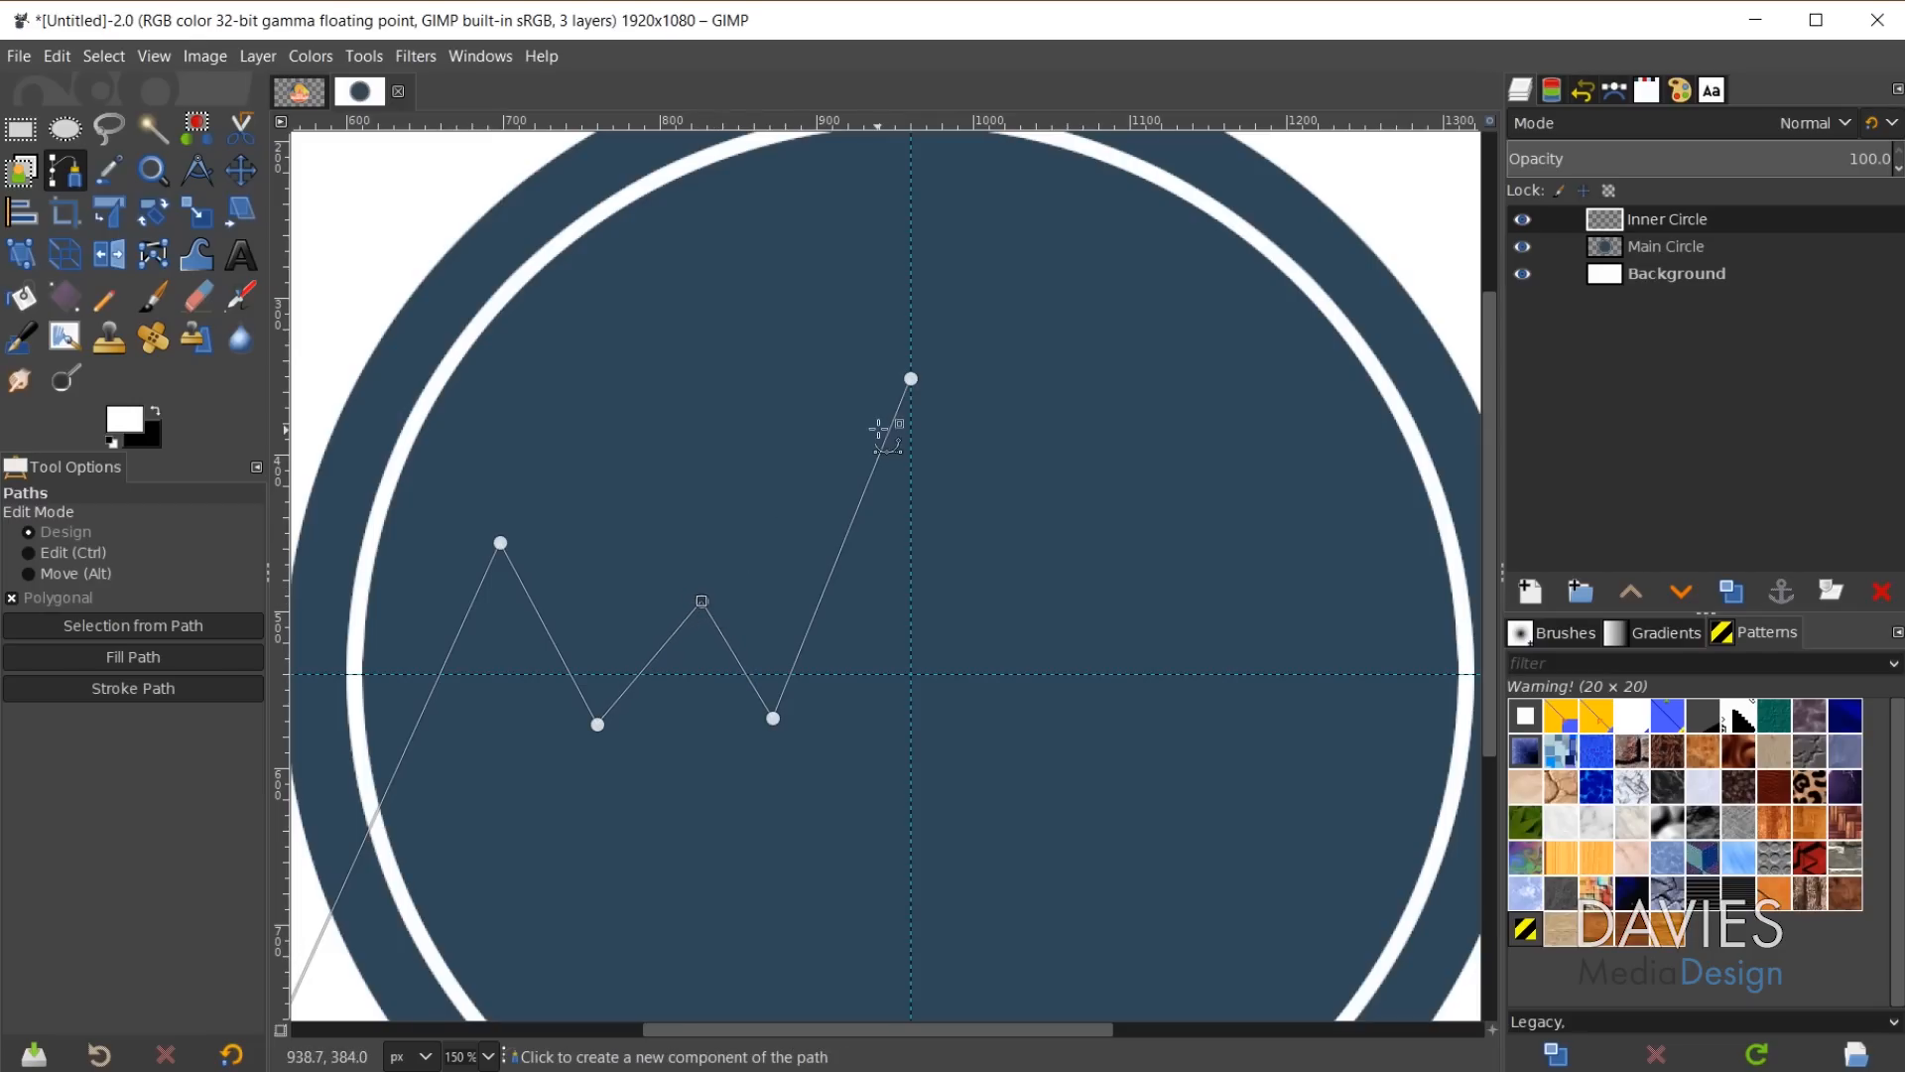
Extend the path from the tall central peak with two lower peaks, separated by valleys, across the circle's right half.
click(912, 378)
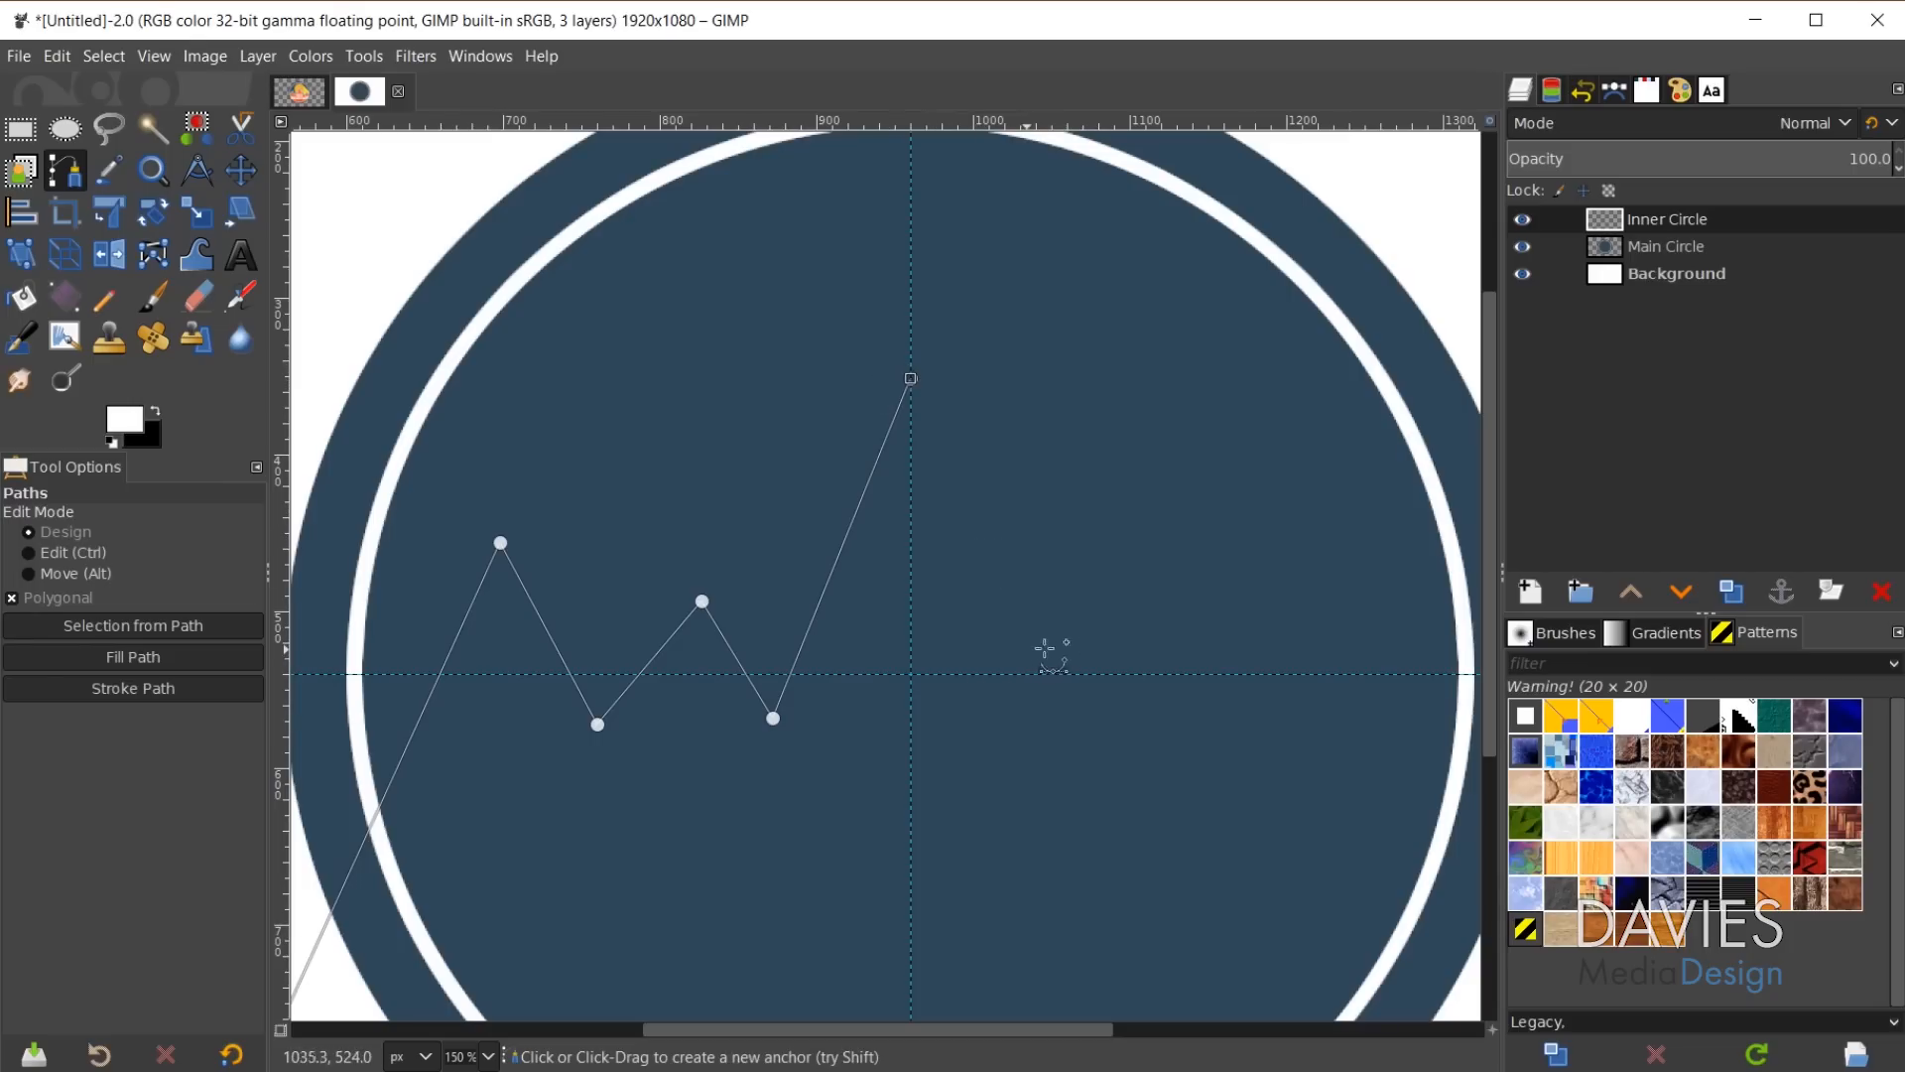
click(1027, 571)
drag(1026, 569, 1019, 577)
click(1102, 512)
click(1206, 641)
click(1262, 573)
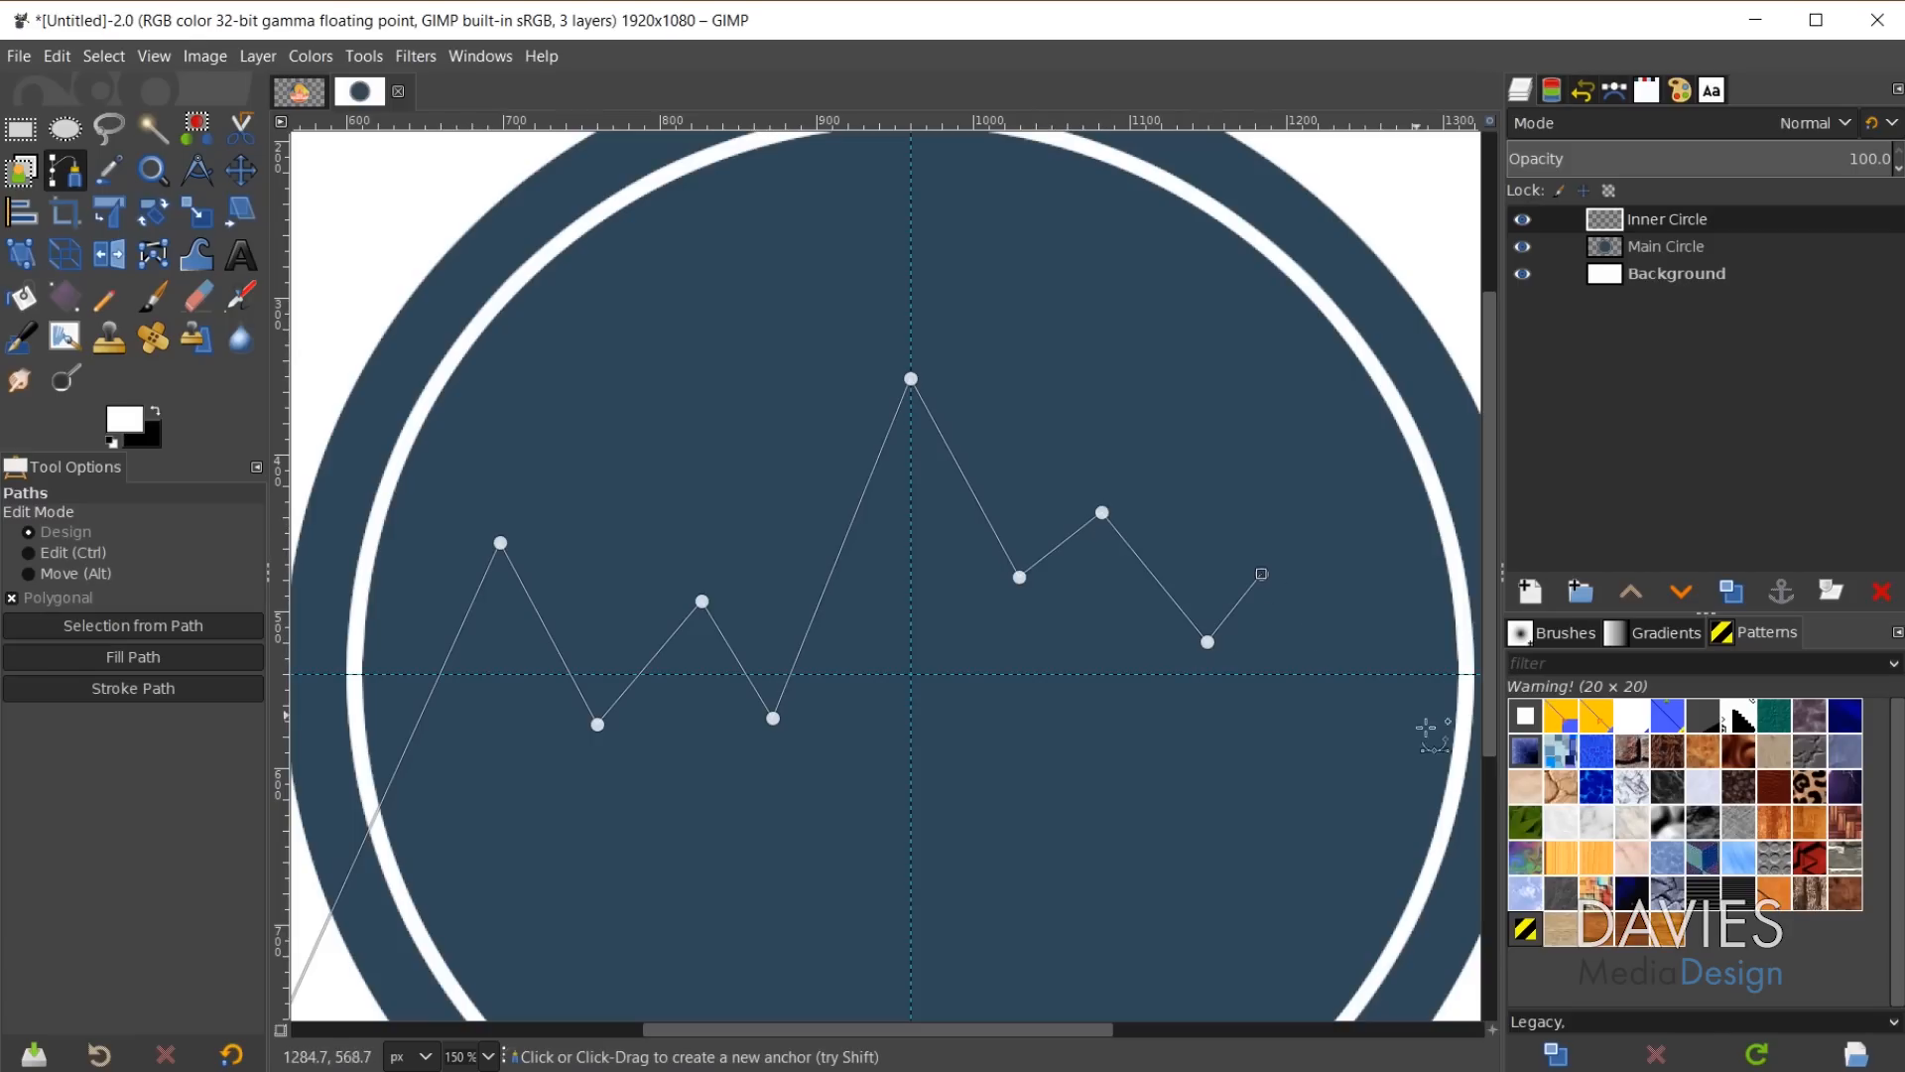
Close the path with anchors outside the circle's lower right and below it, and adjust the positions of the right-half peaks and valleys.
scroll(1425, 734, down, 2)
drag(1193, 1028, 1256, 1028)
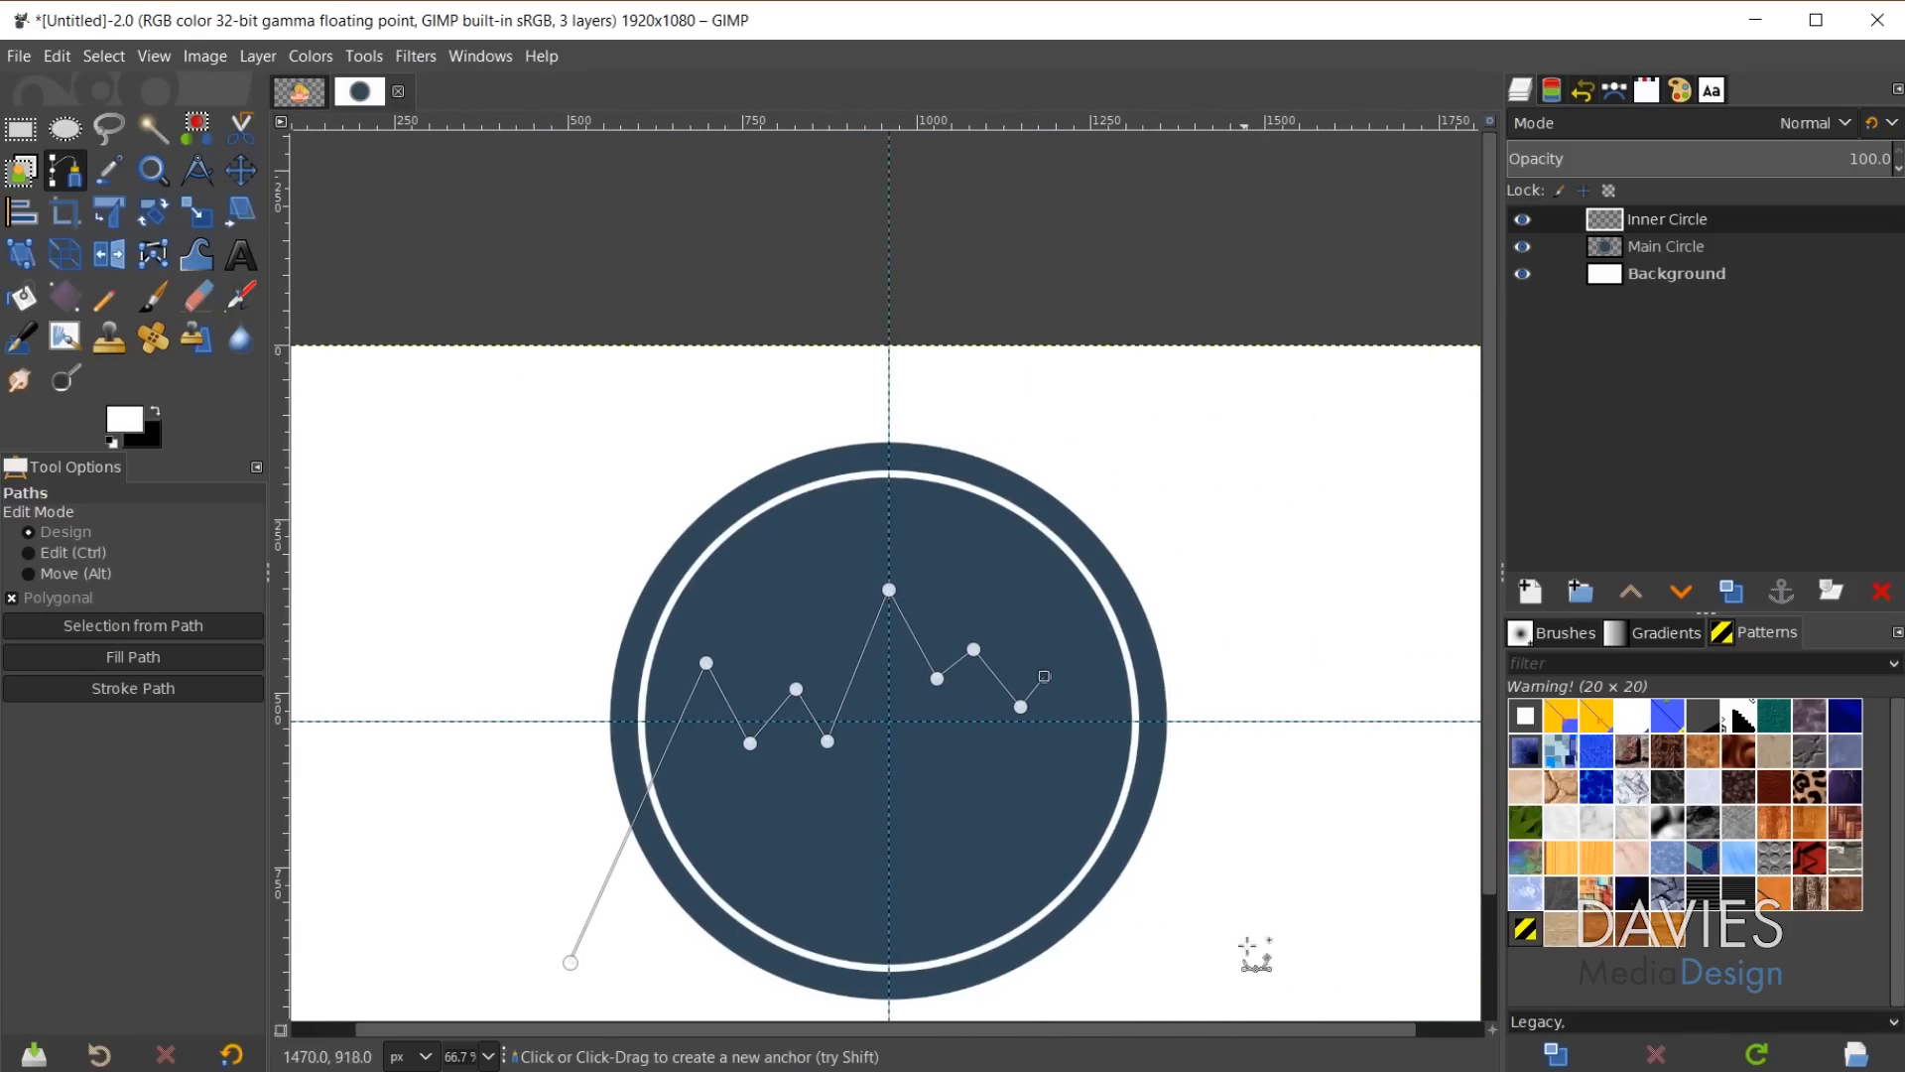
scroll(1206, 883, down, 3)
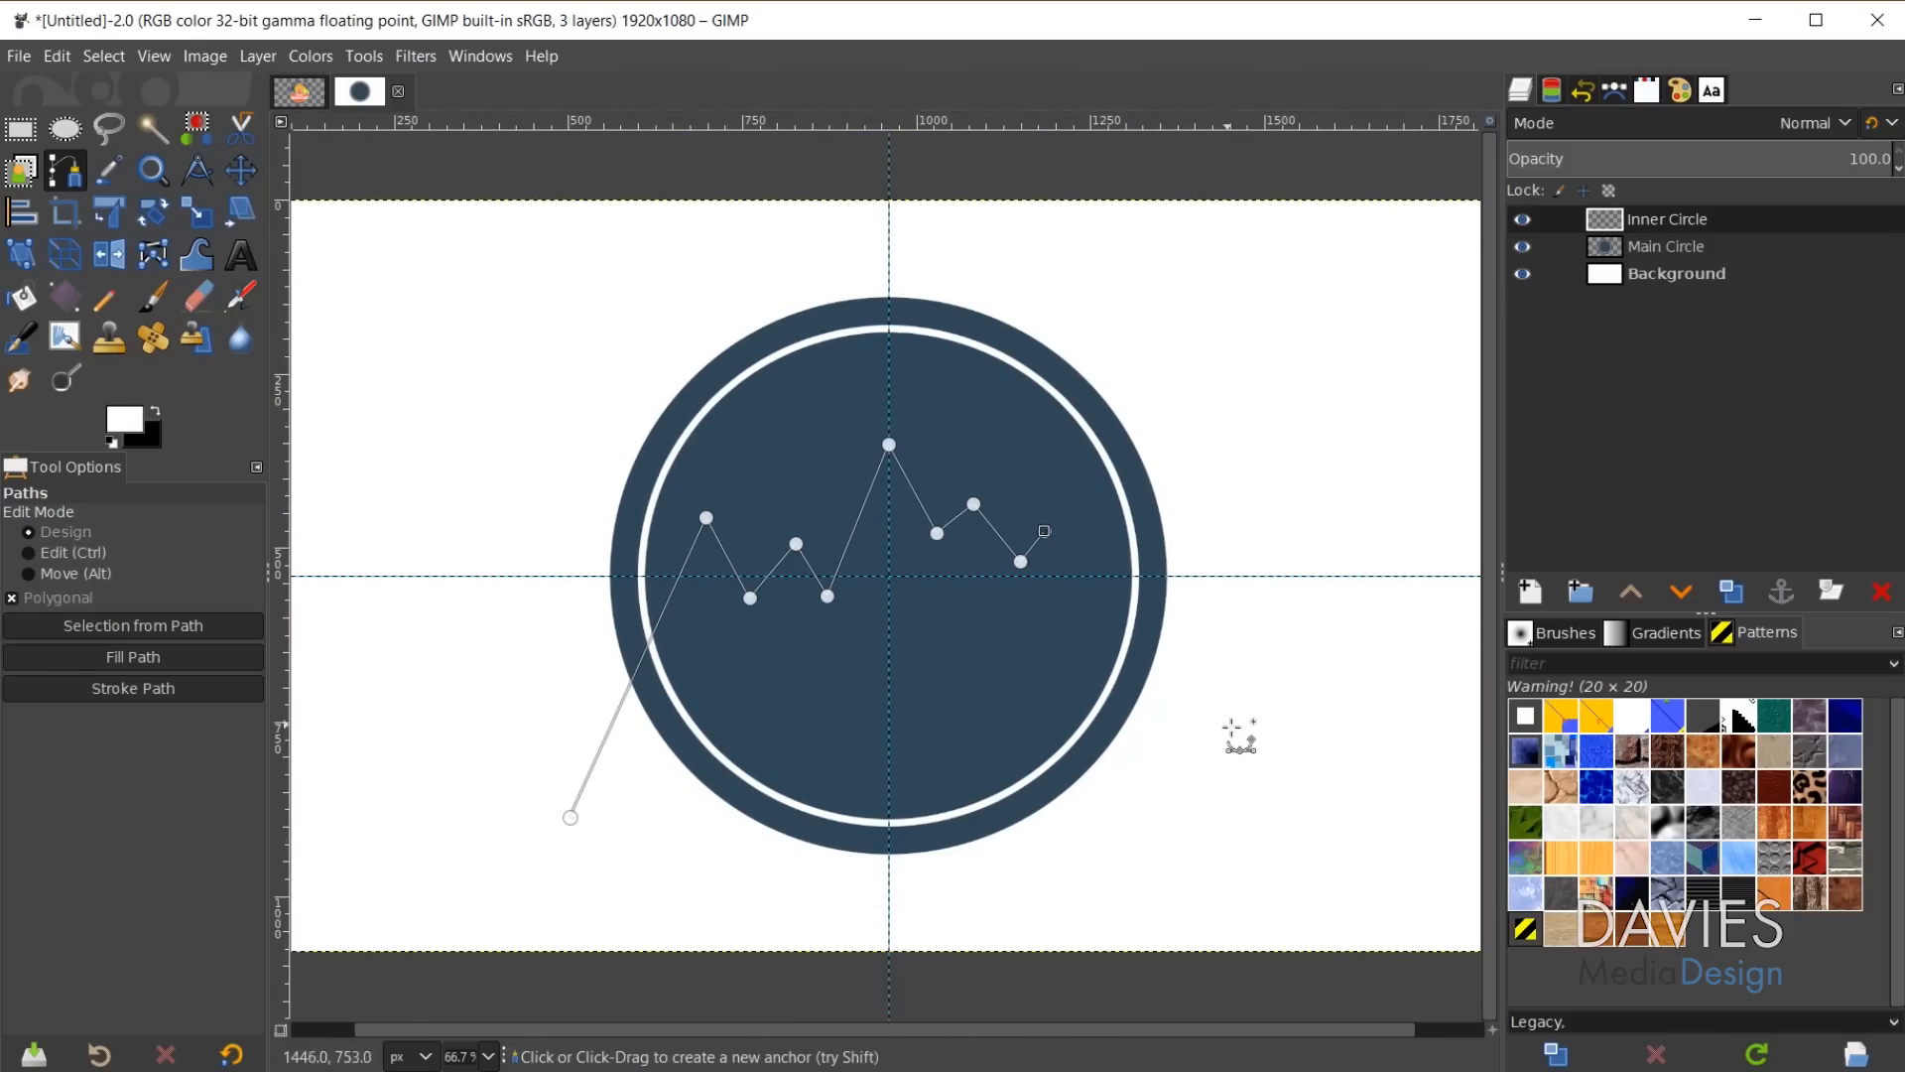
click(1222, 828)
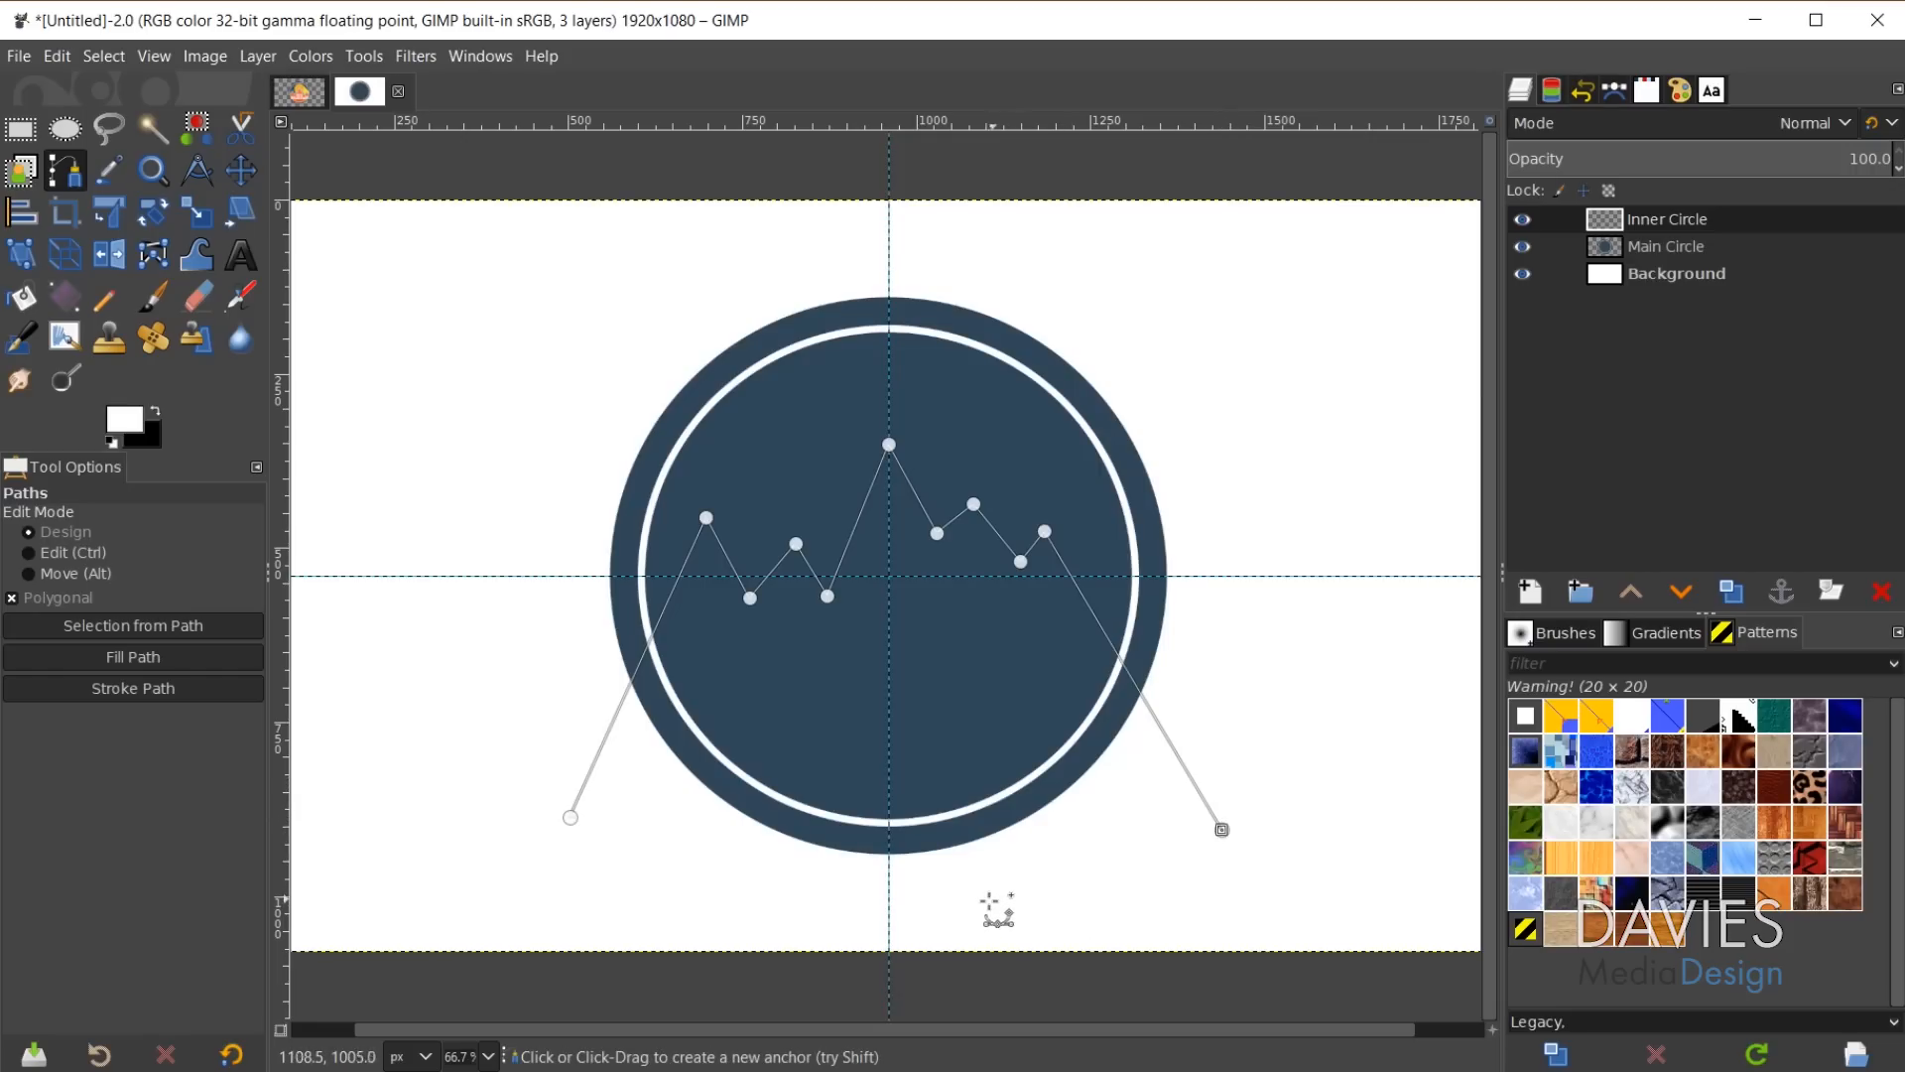
click(916, 920)
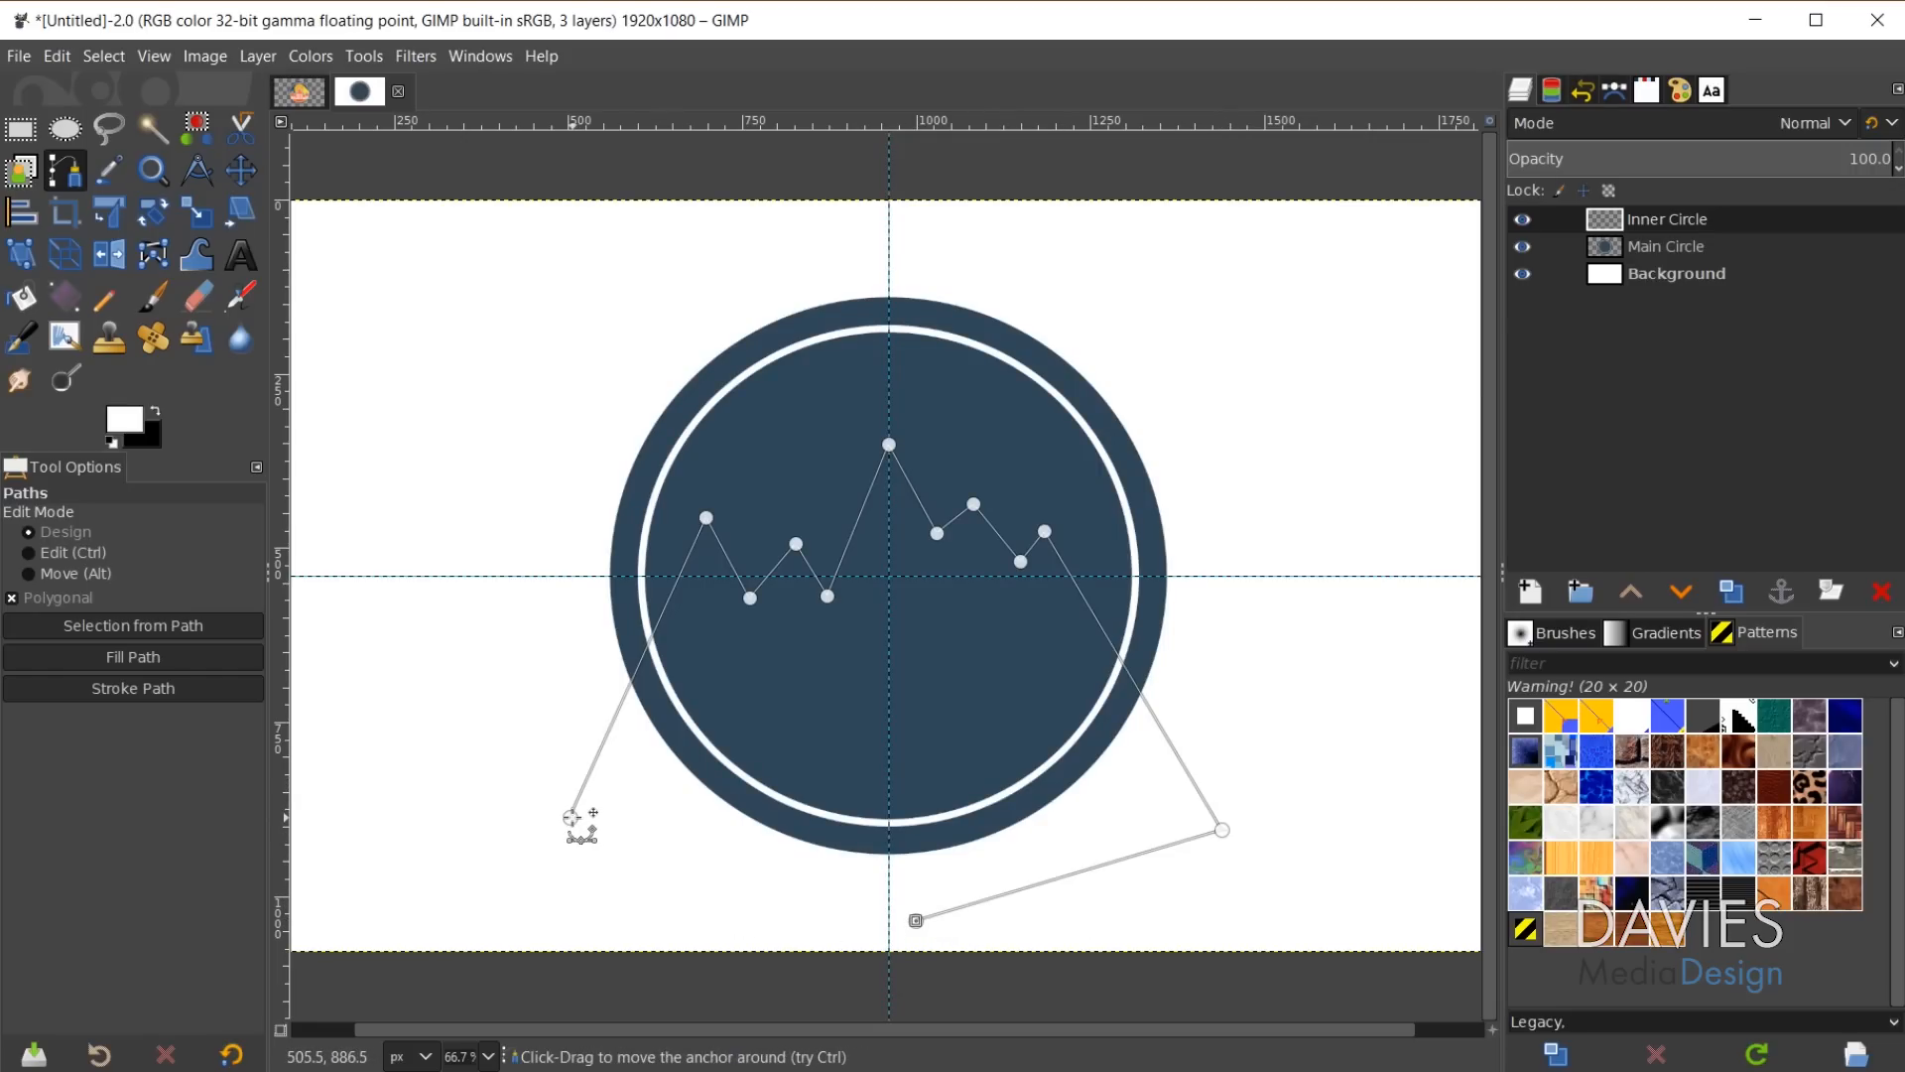
key(ctrl)
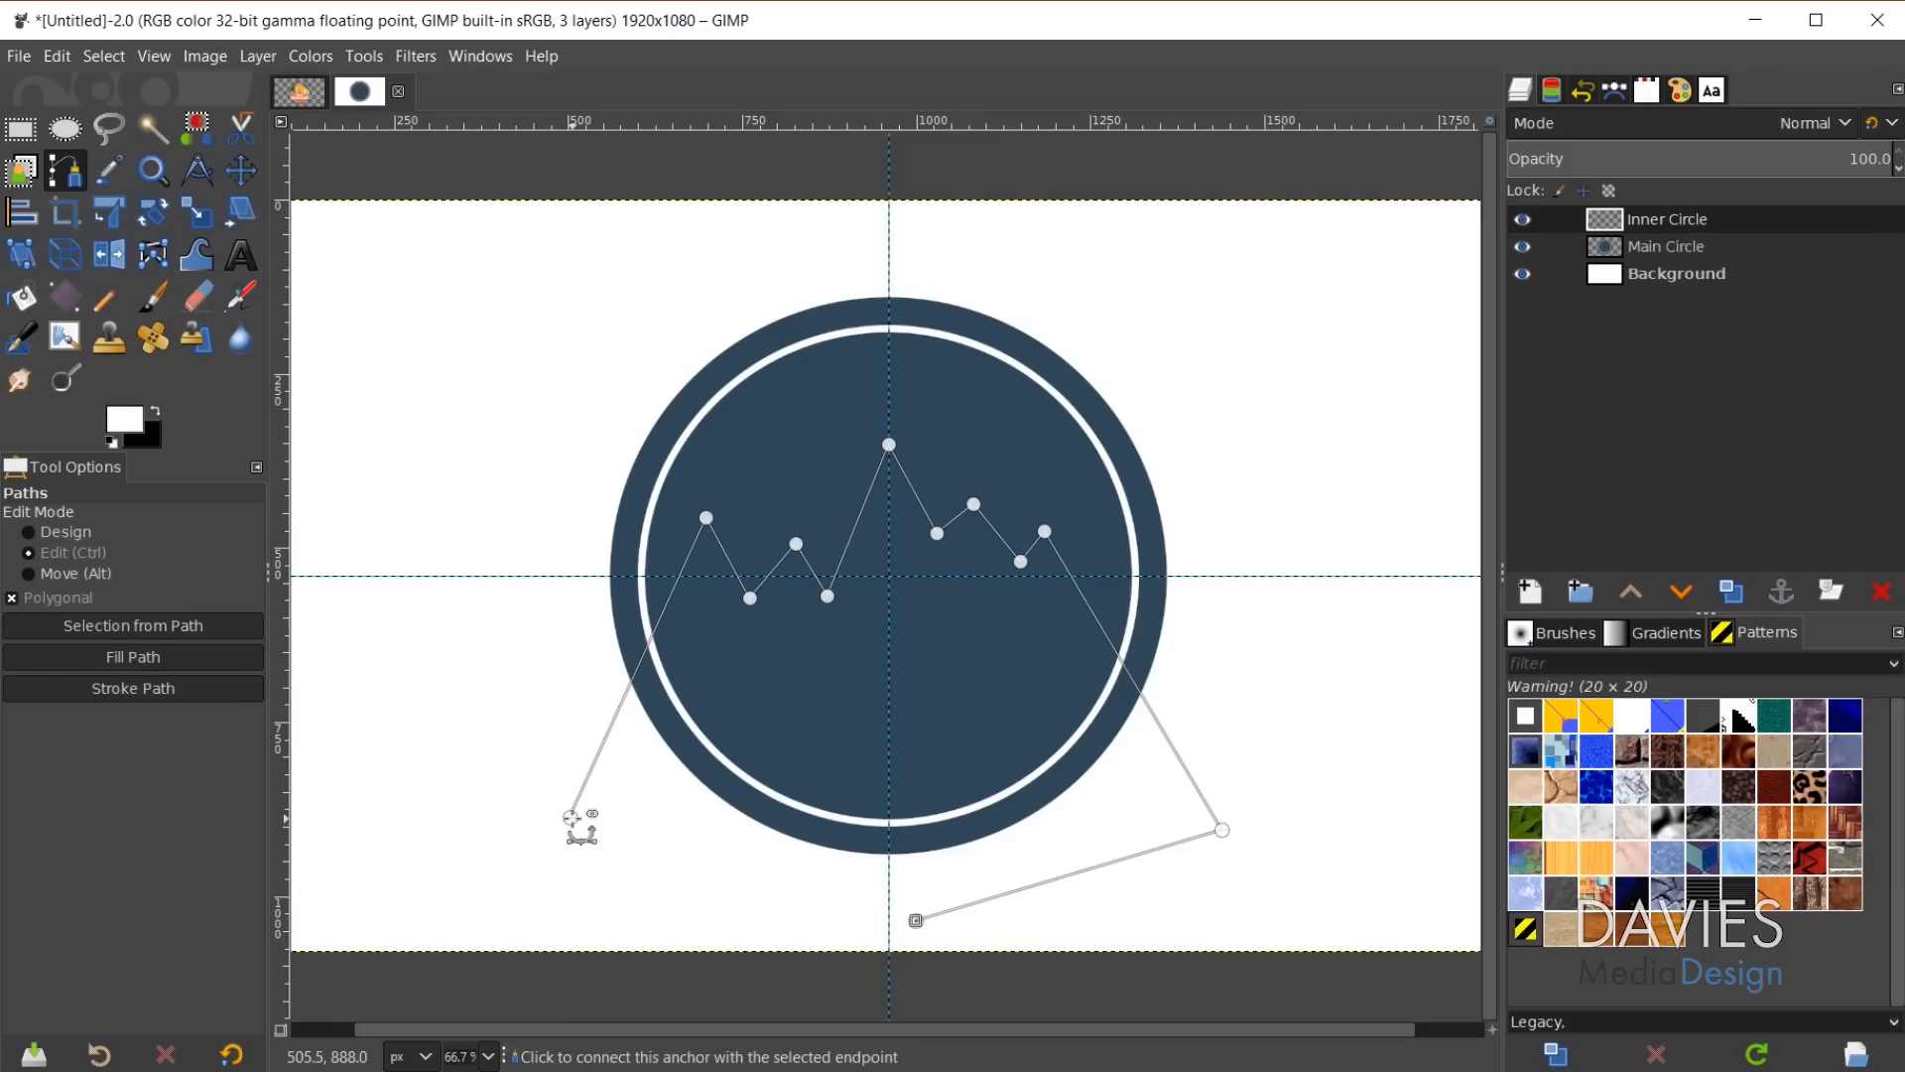
ctrl+click(572, 818)
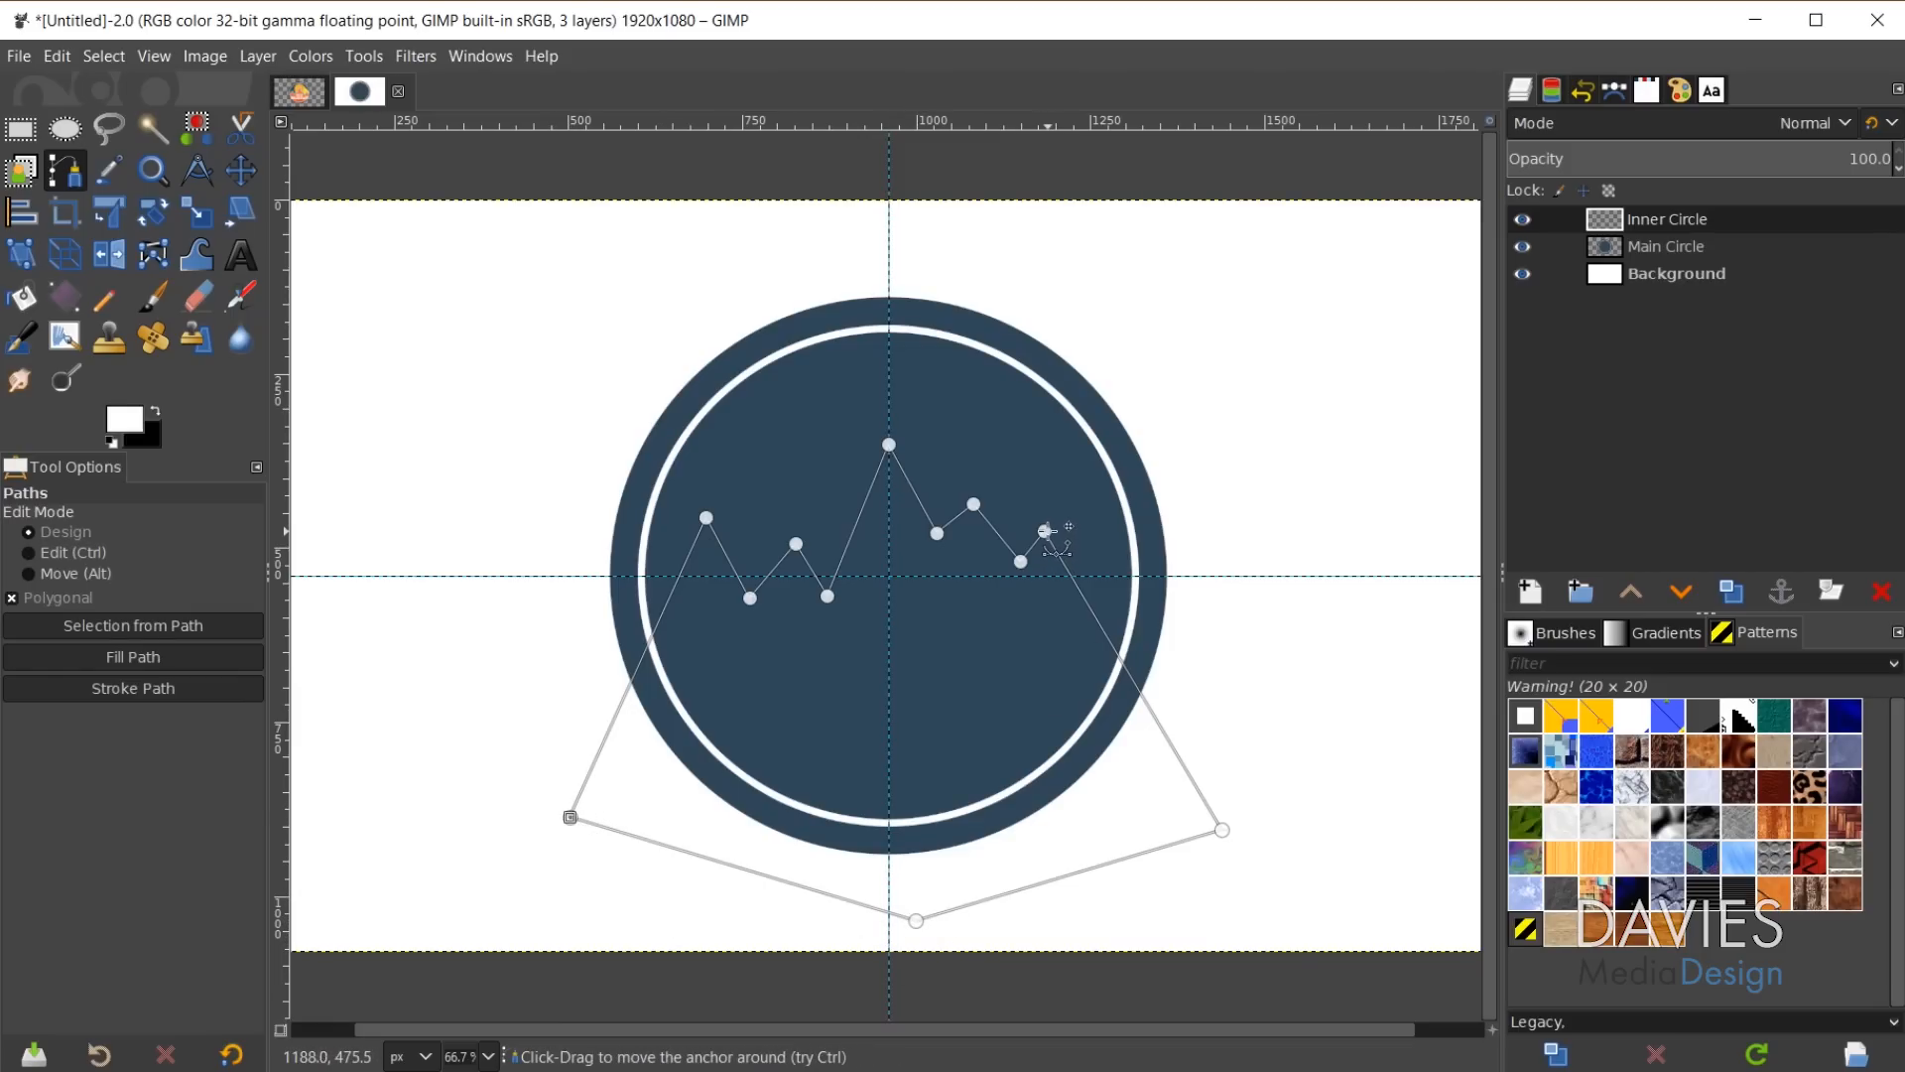
drag(1045, 531, 976, 506)
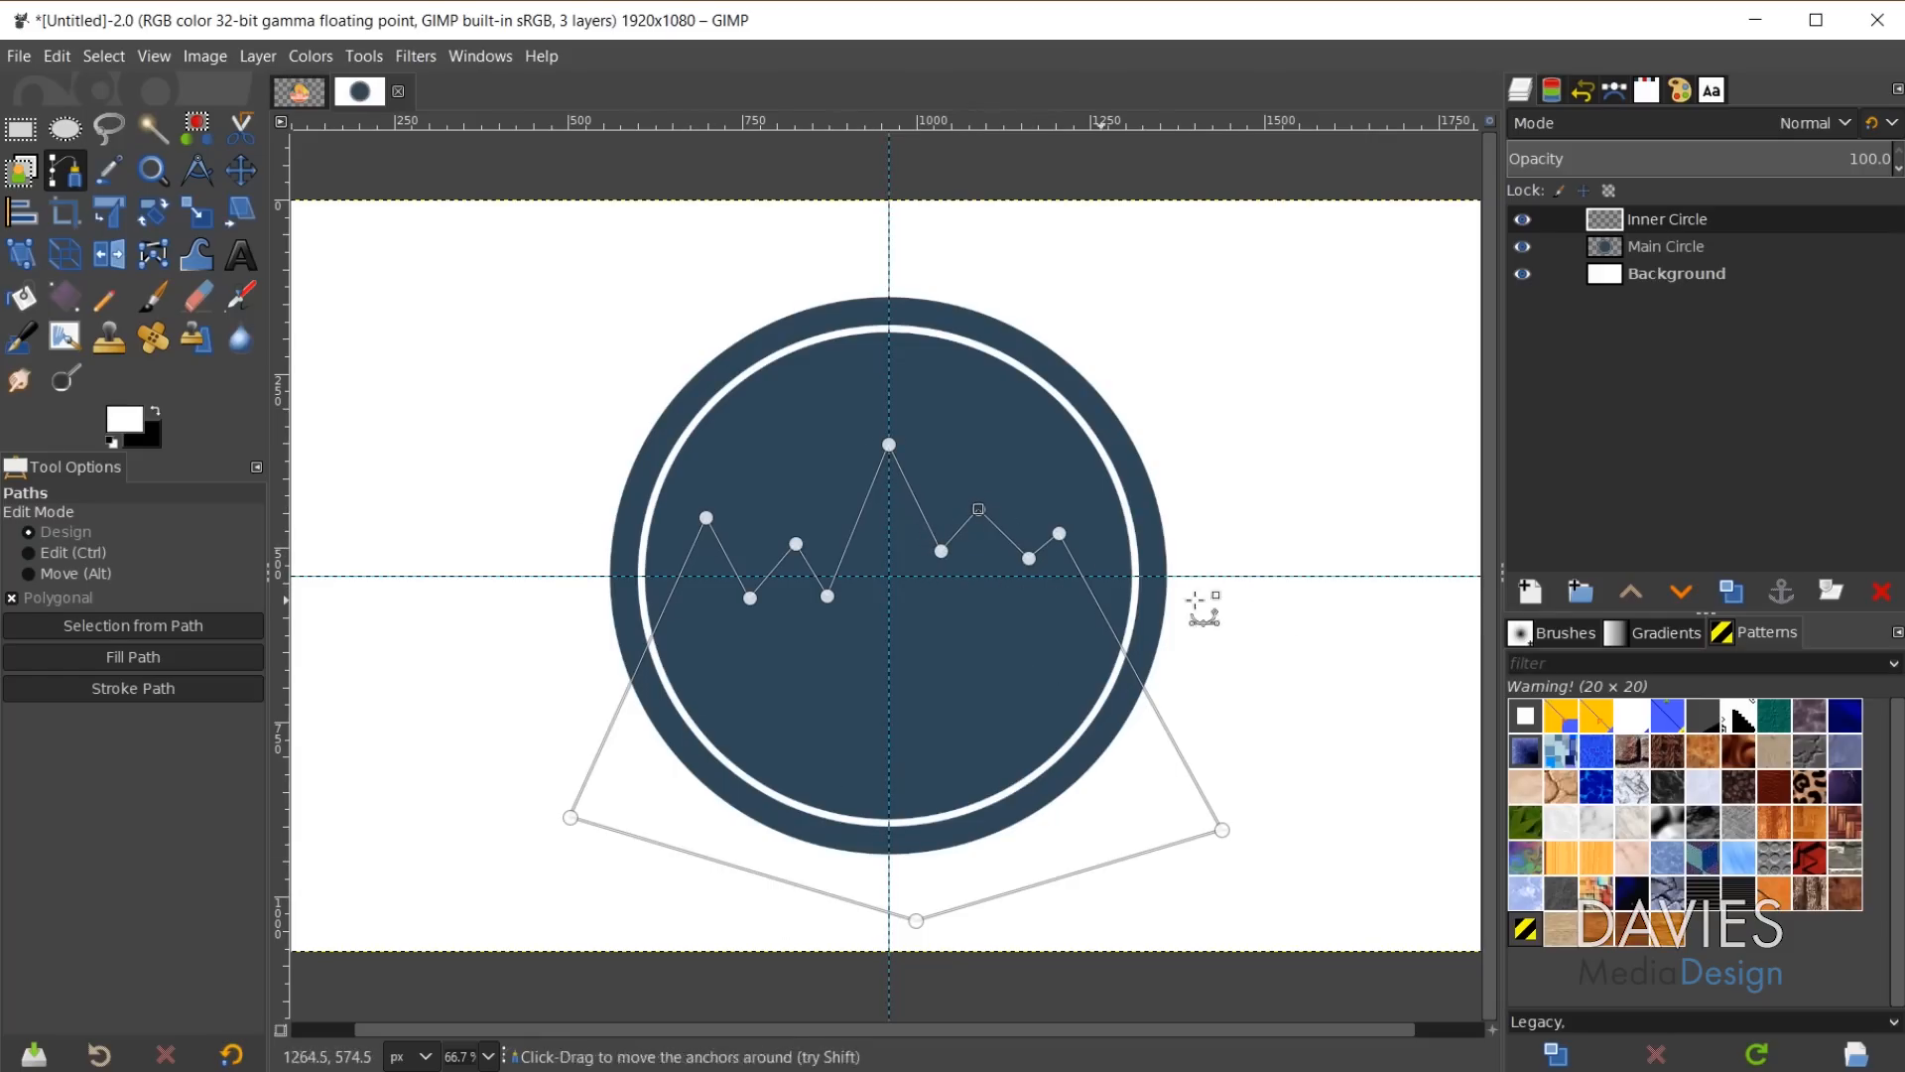
Create a new transparent layer named Mountains.
click(1534, 587)
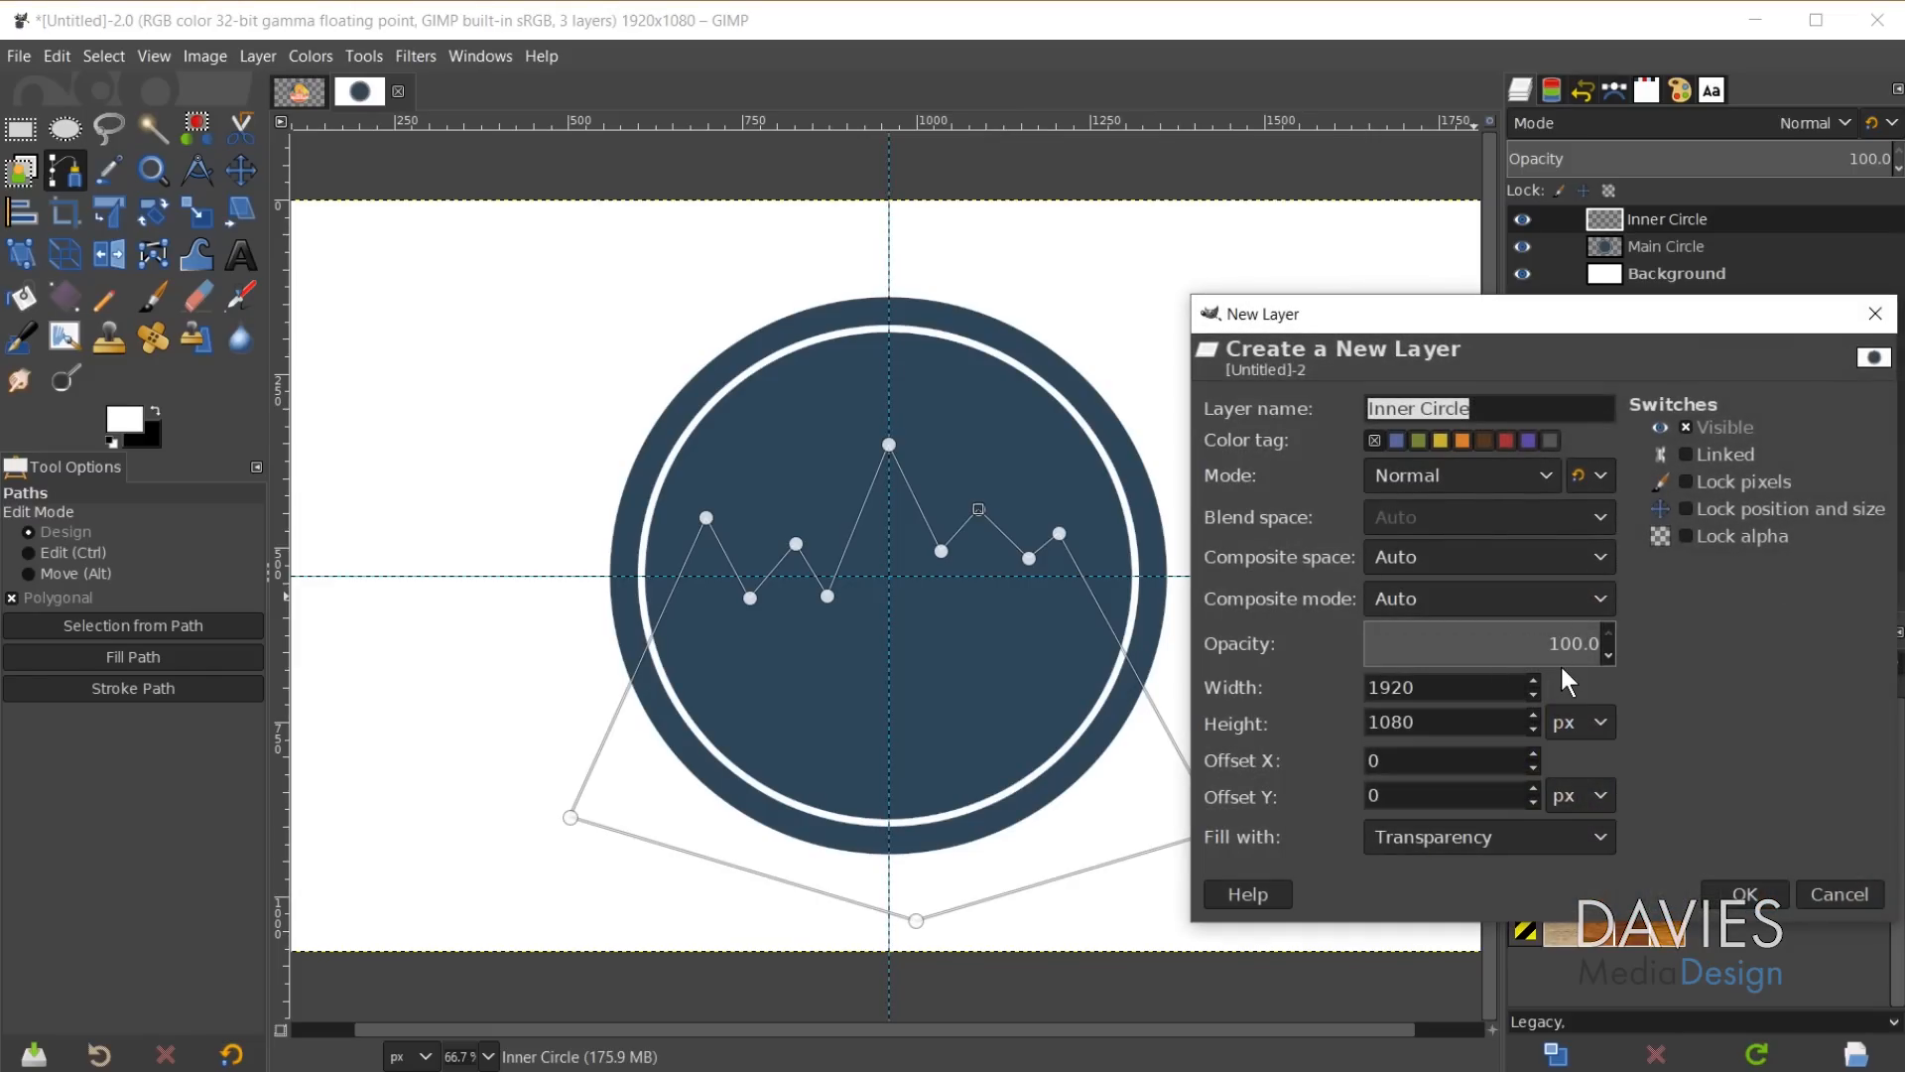
text(Mountains)
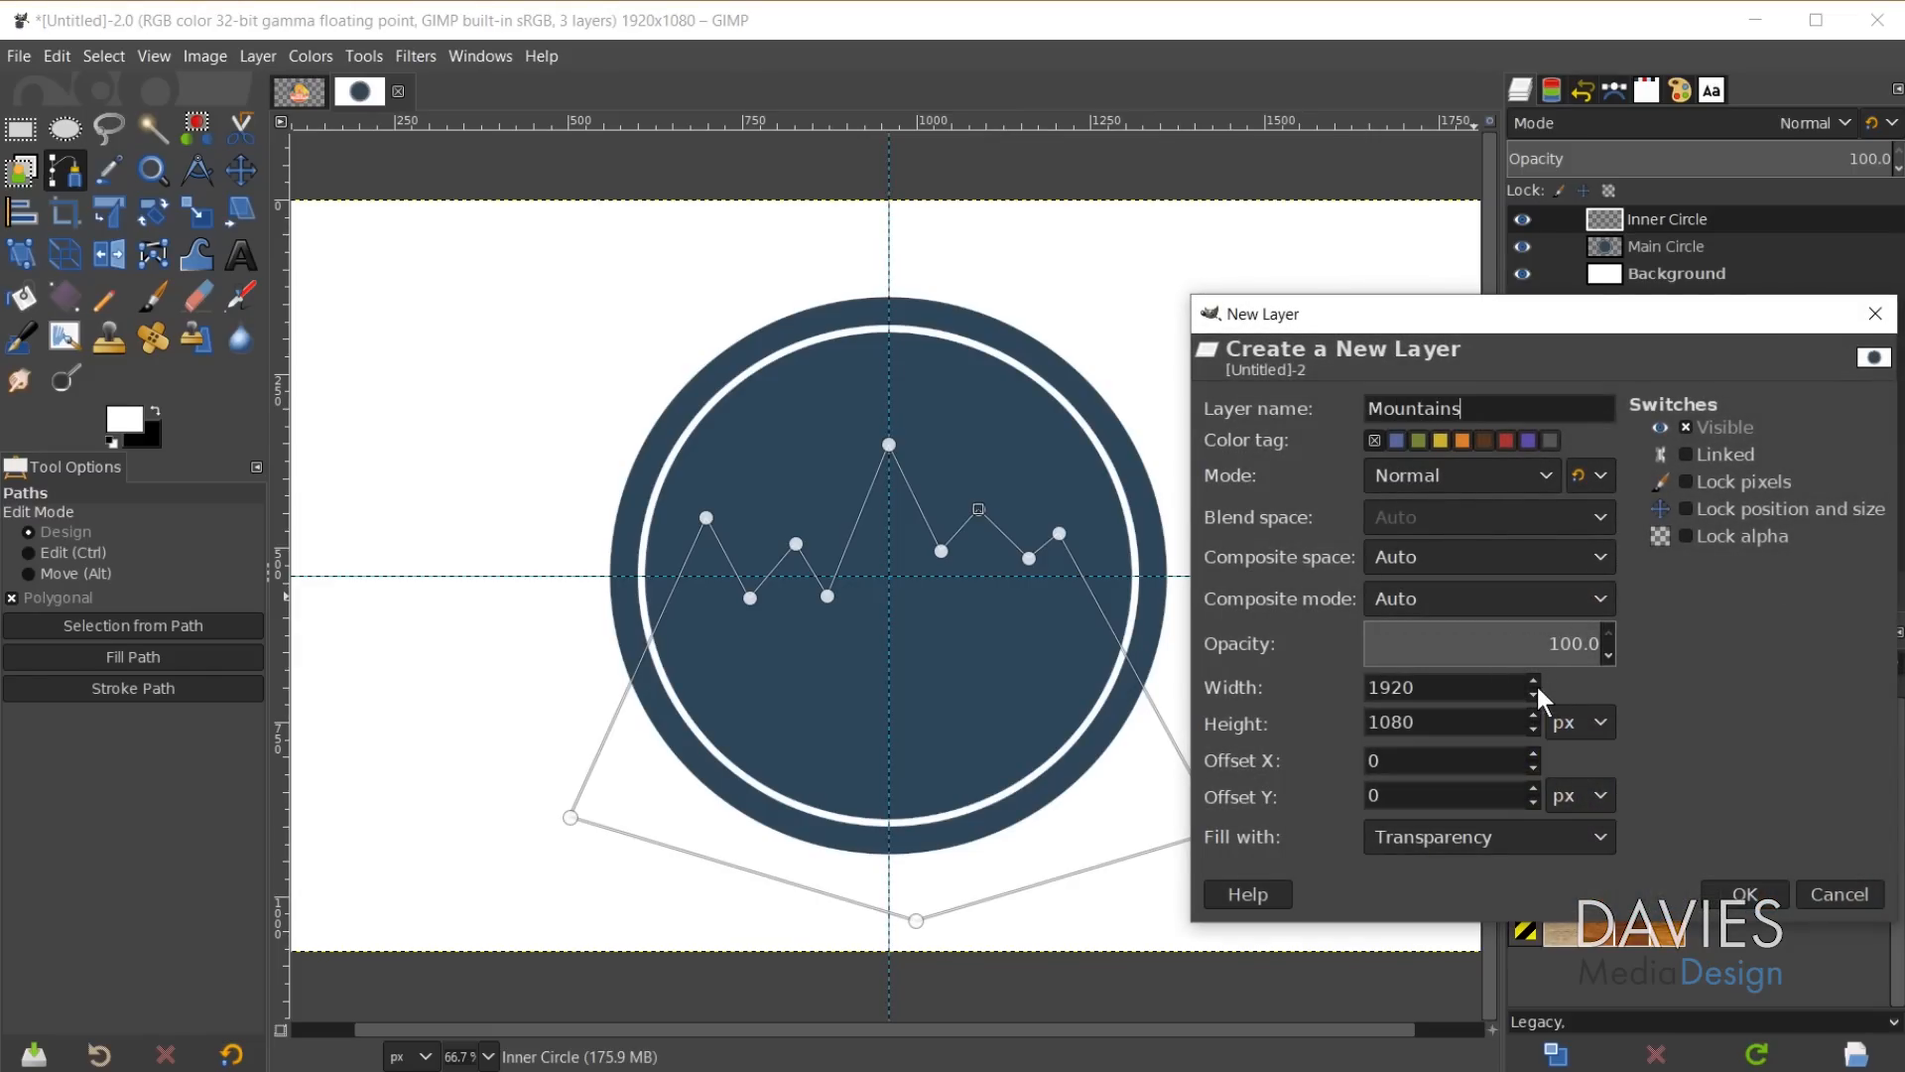
click(1748, 881)
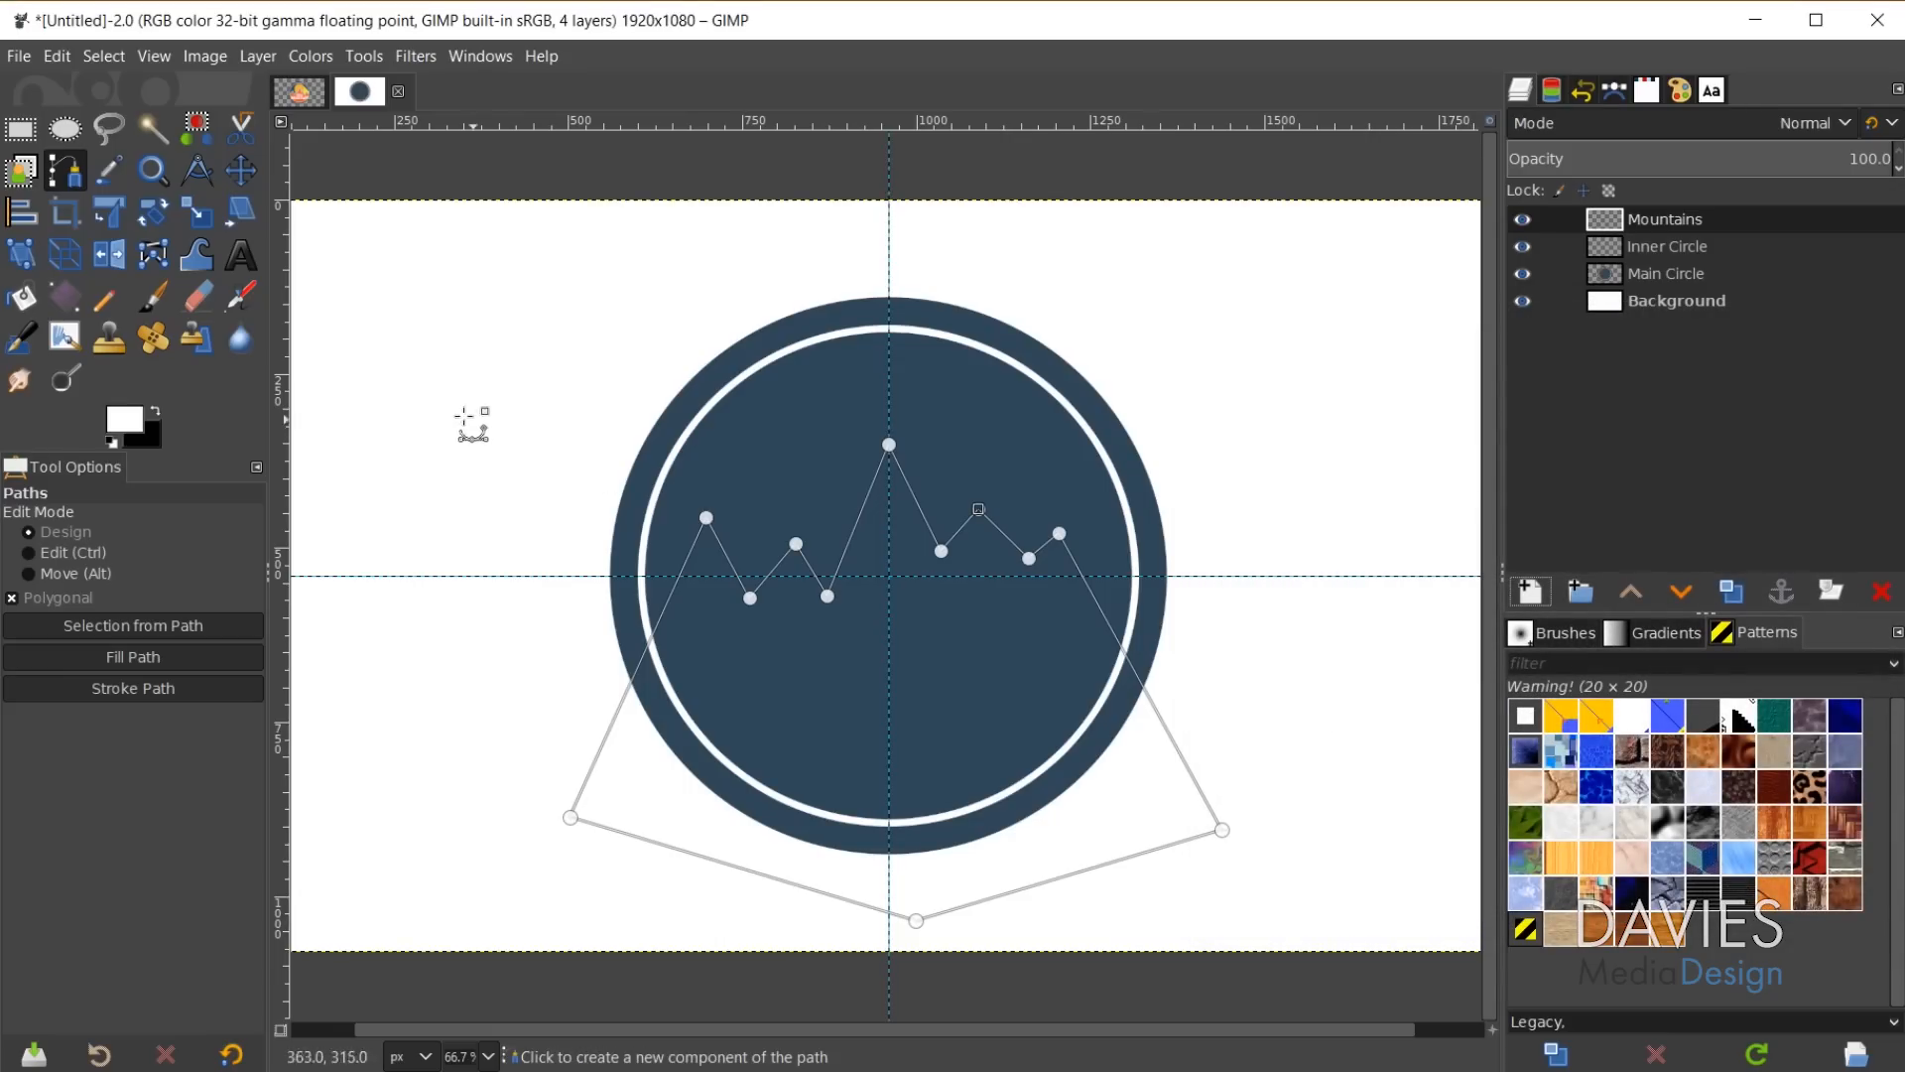
Set the foreground color to the light blue 55dde0.
click(127, 415)
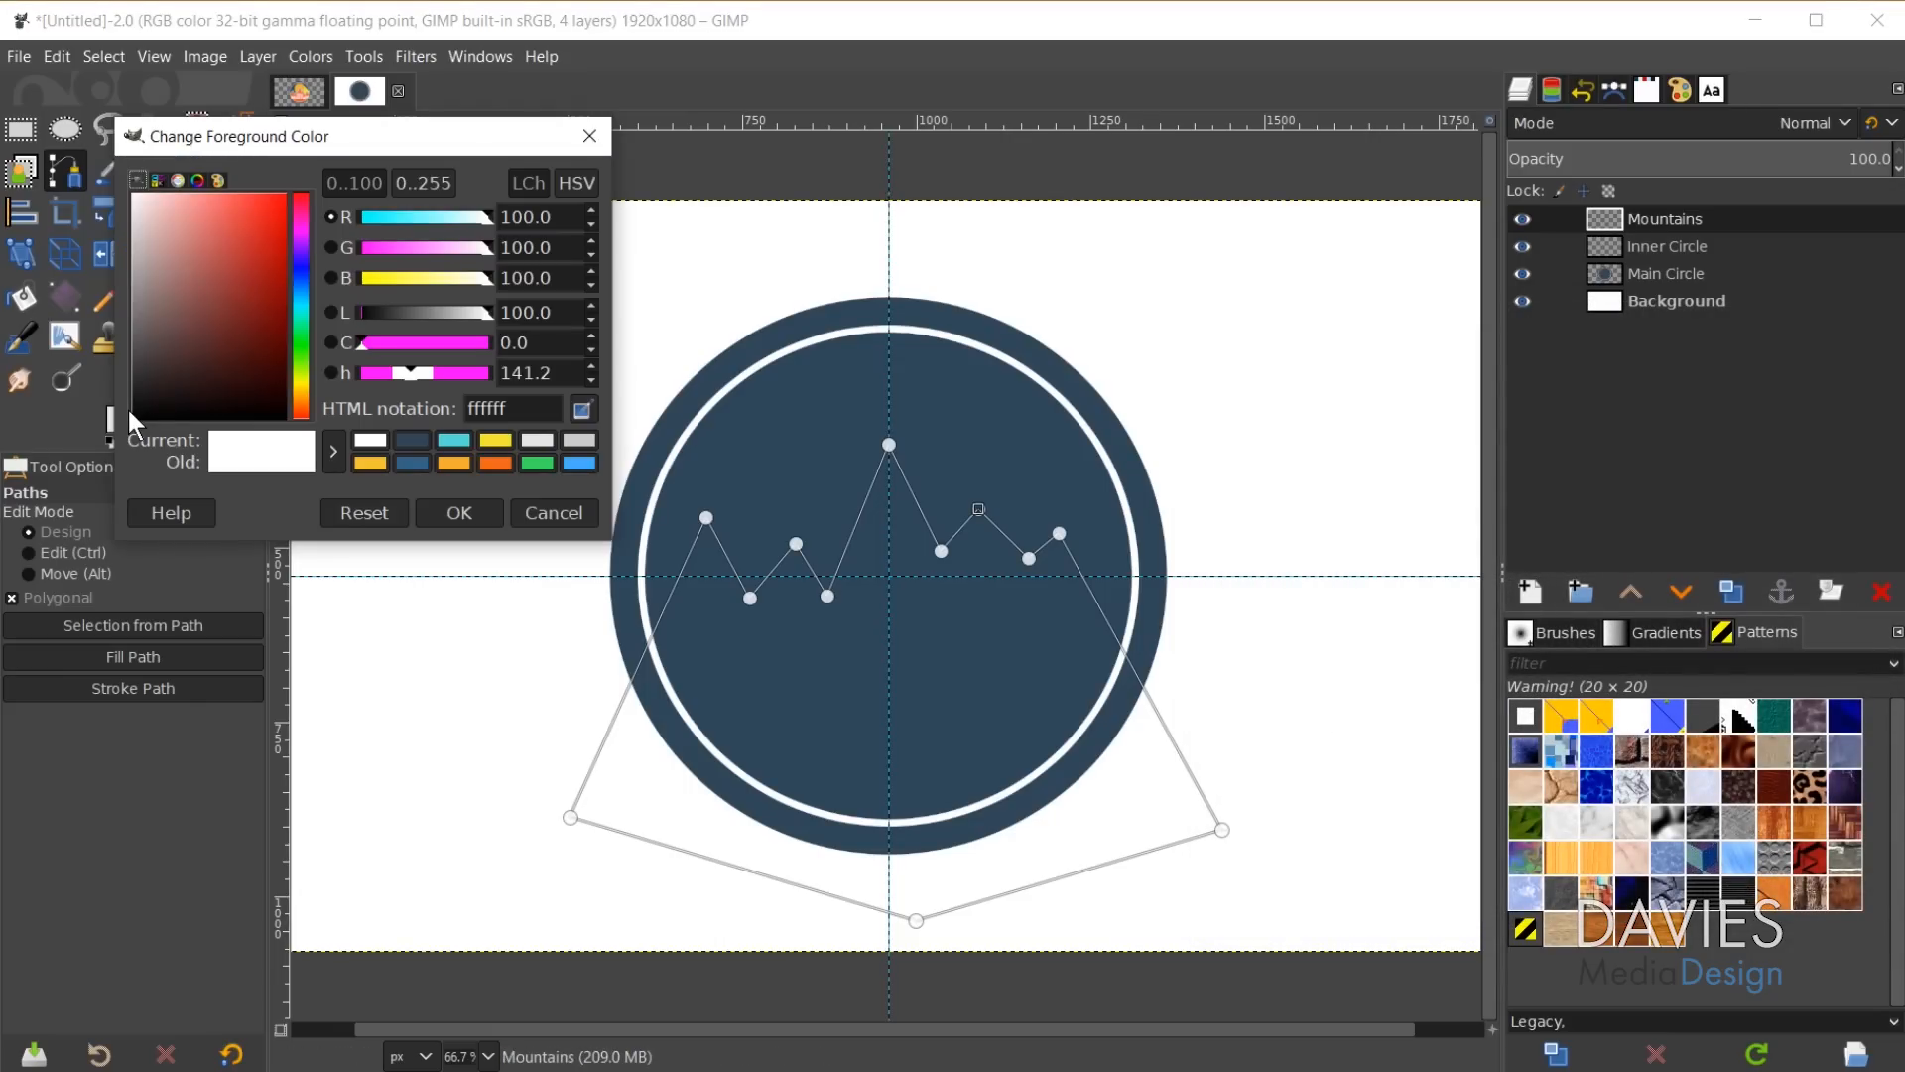
click(454, 441)
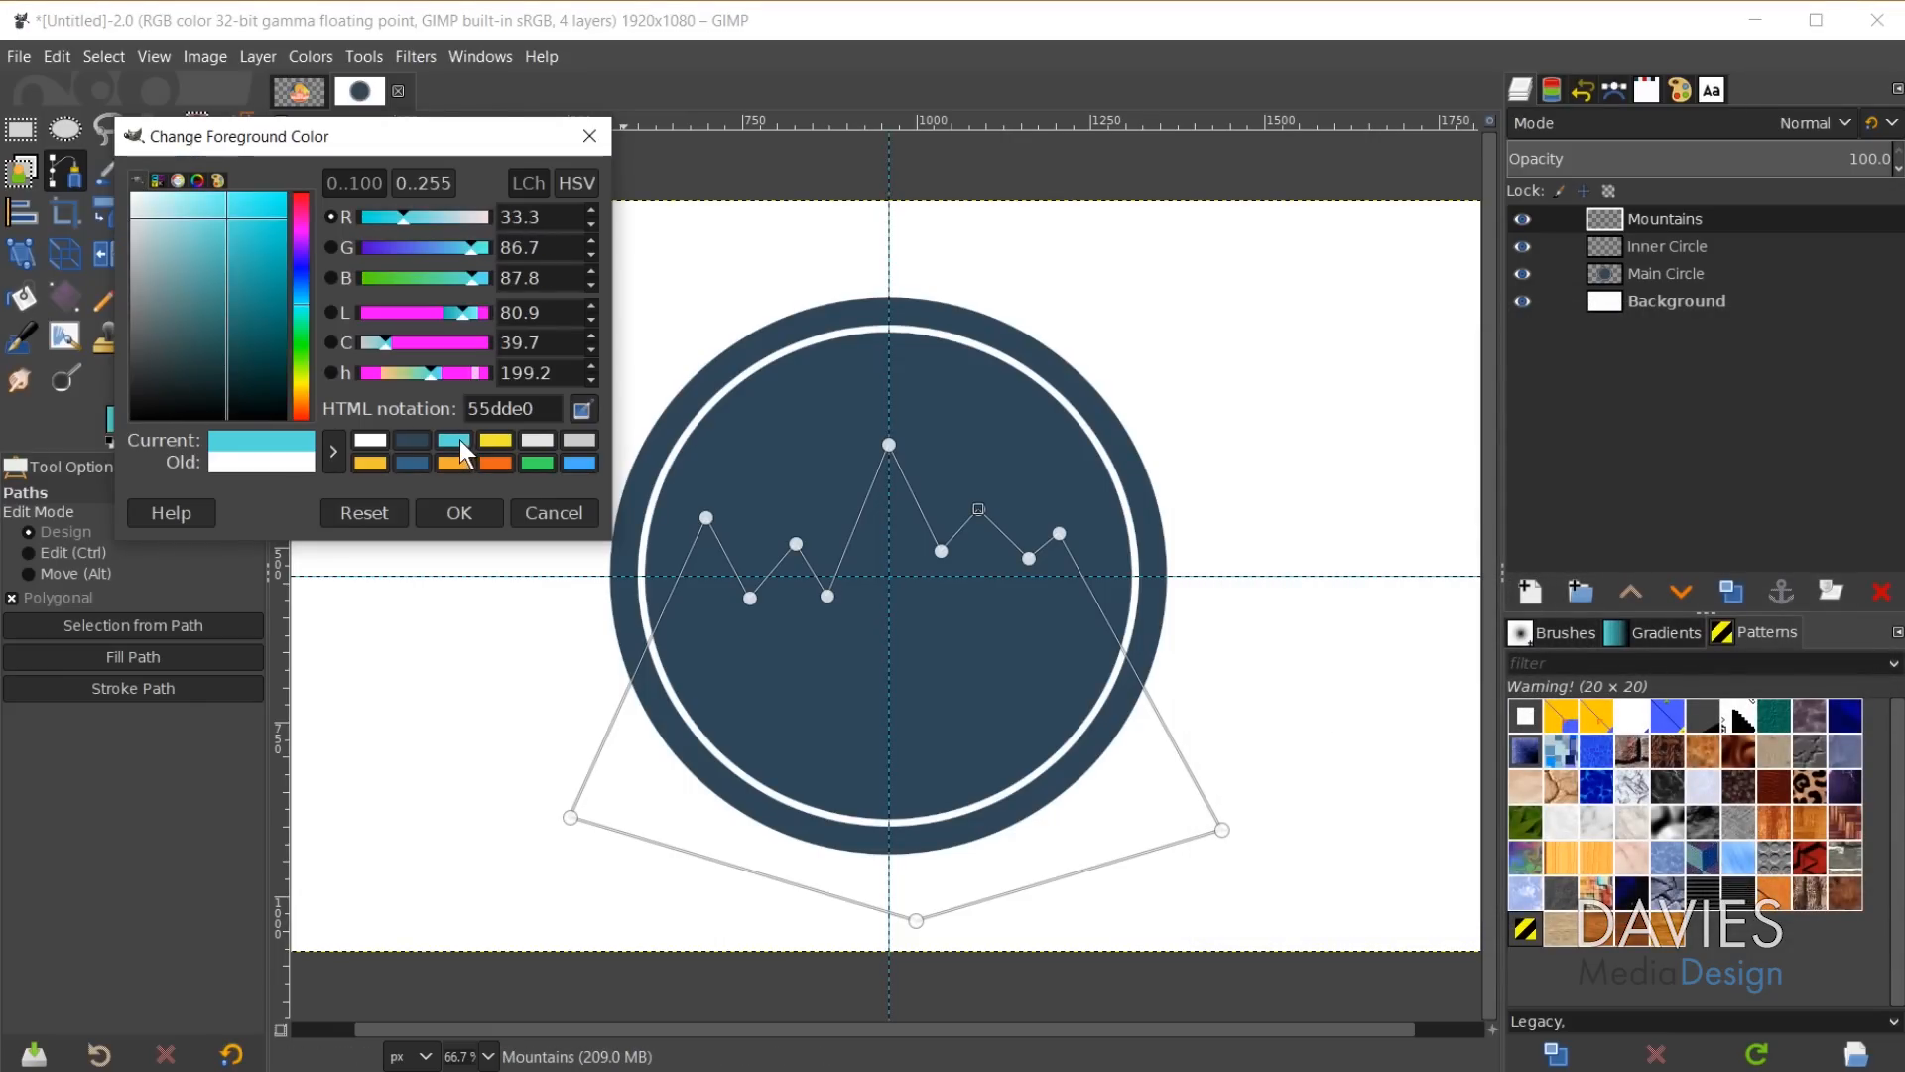
drag(468, 408, 561, 408)
click(547, 408)
click(459, 512)
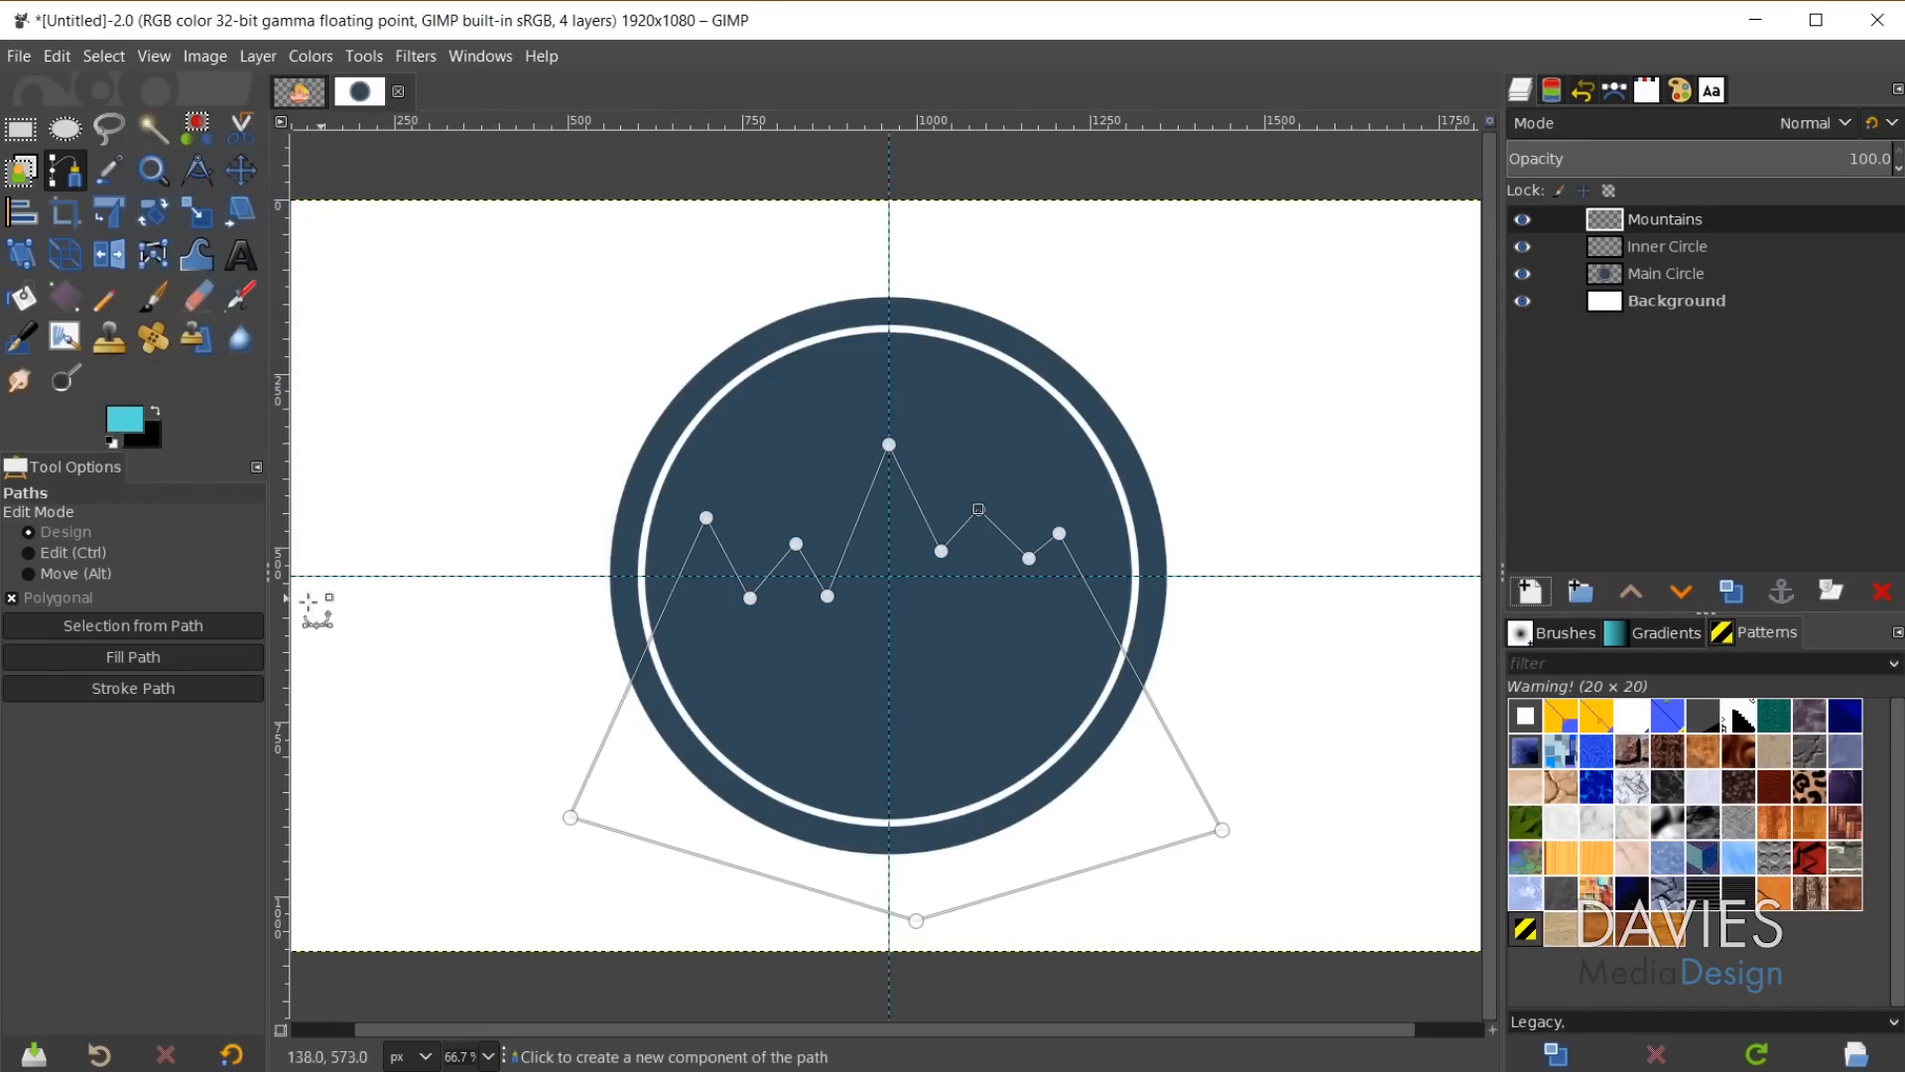
Fill the mountain path with the solid foreground color, keeping antialiasing on.
click(170, 657)
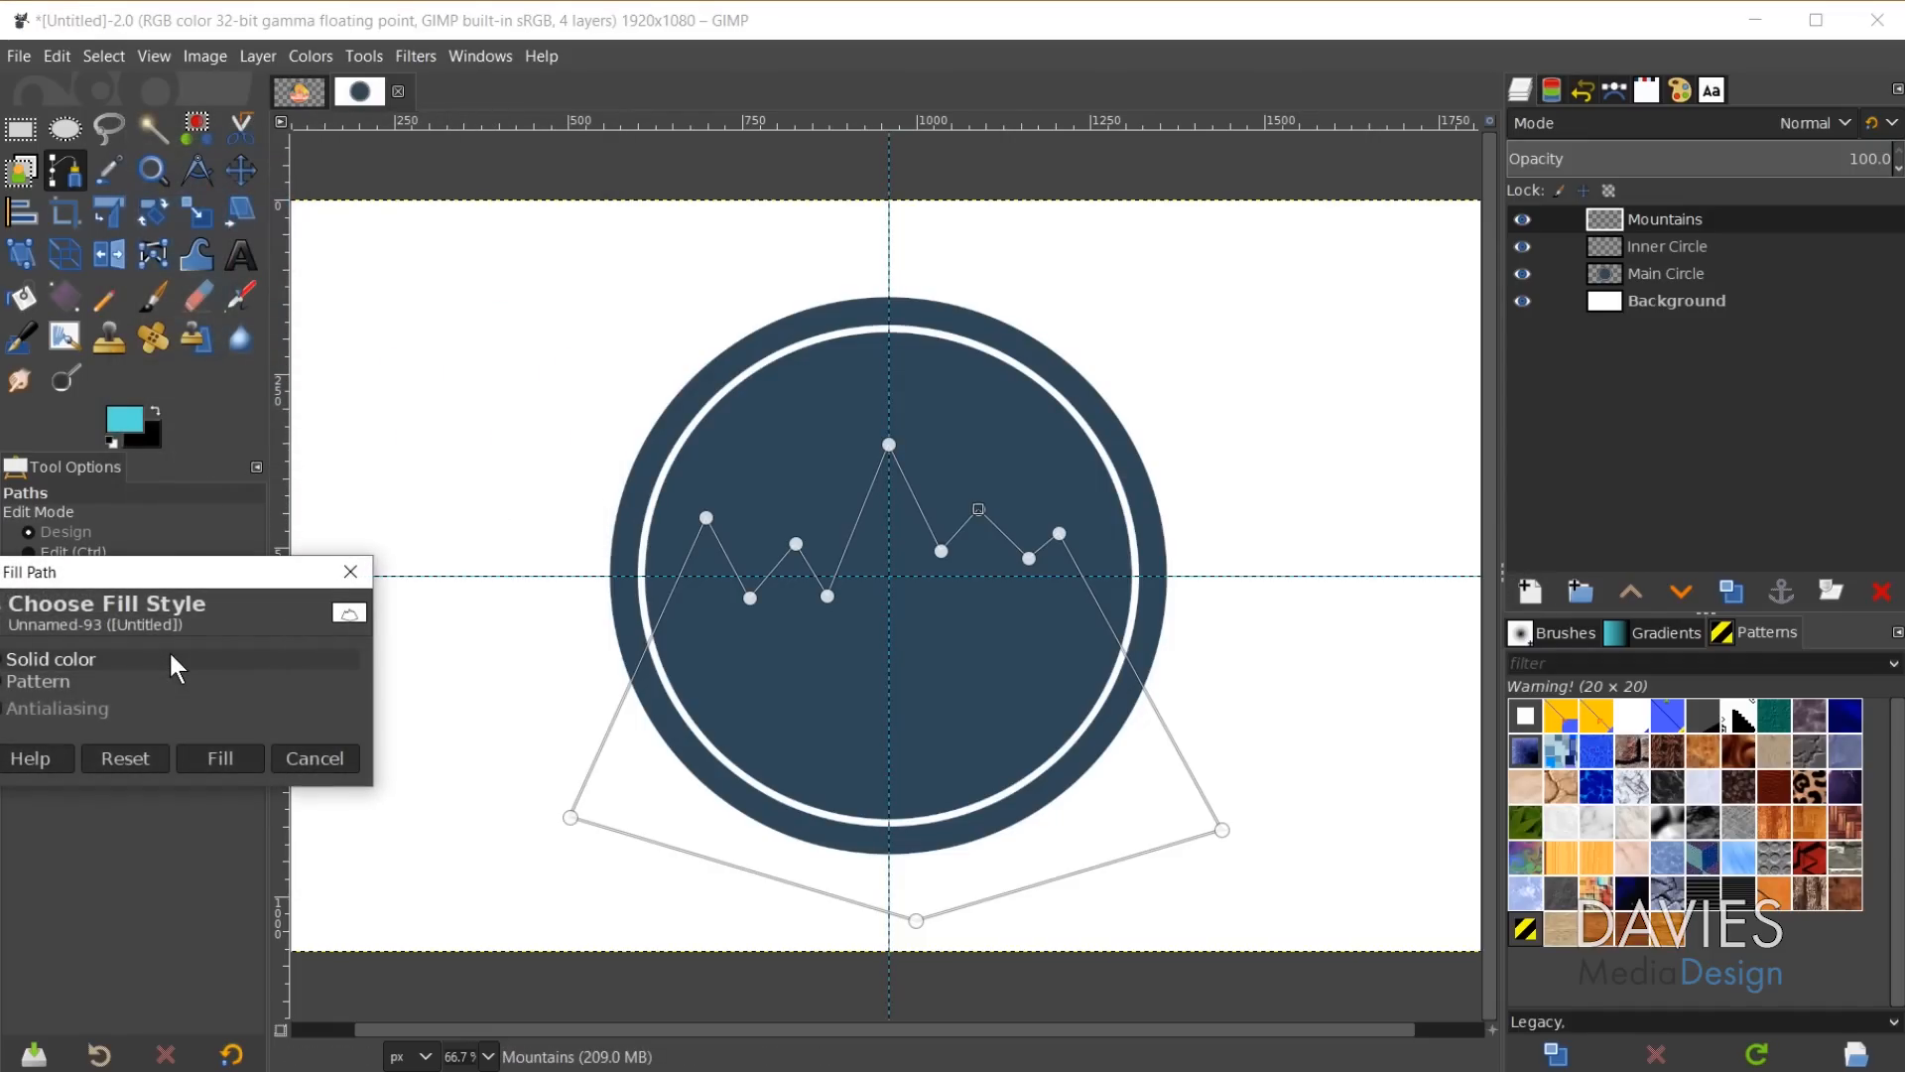
drag(211, 581, 548, 383)
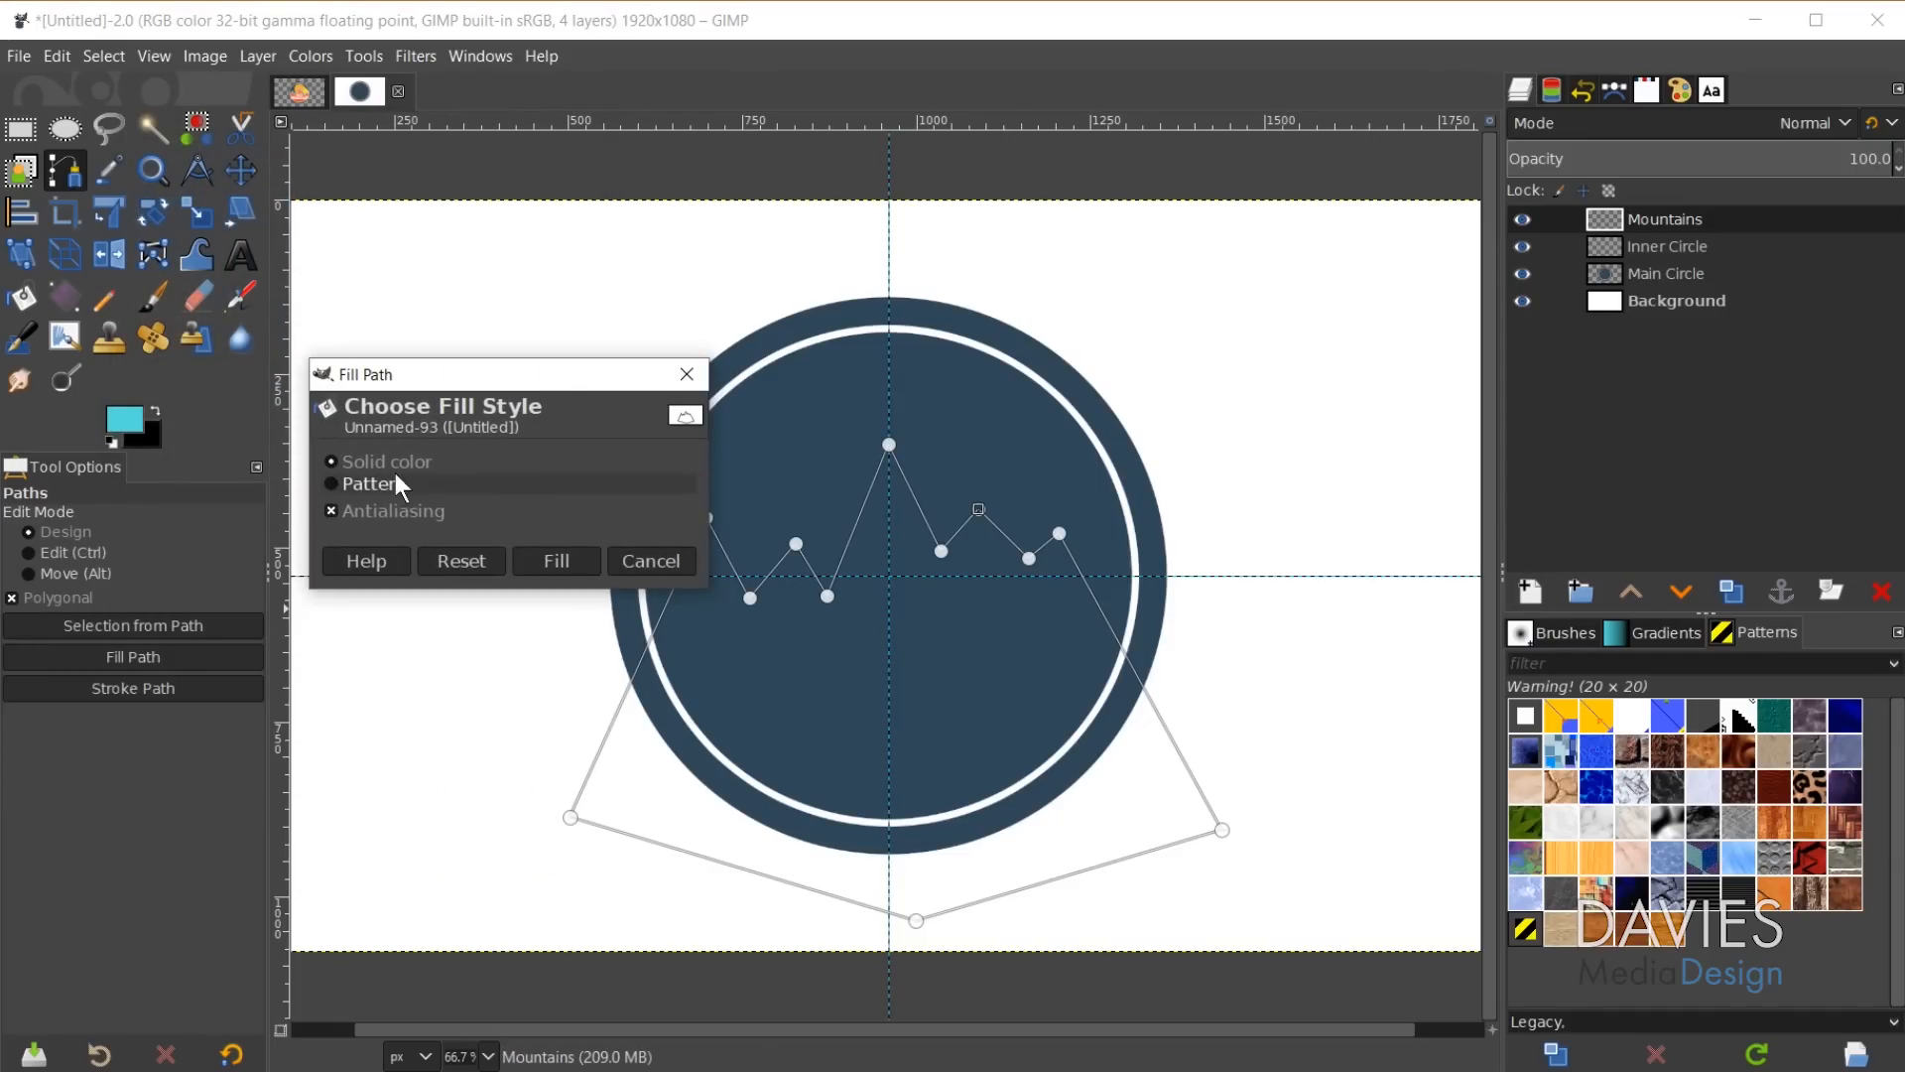
click(574, 567)
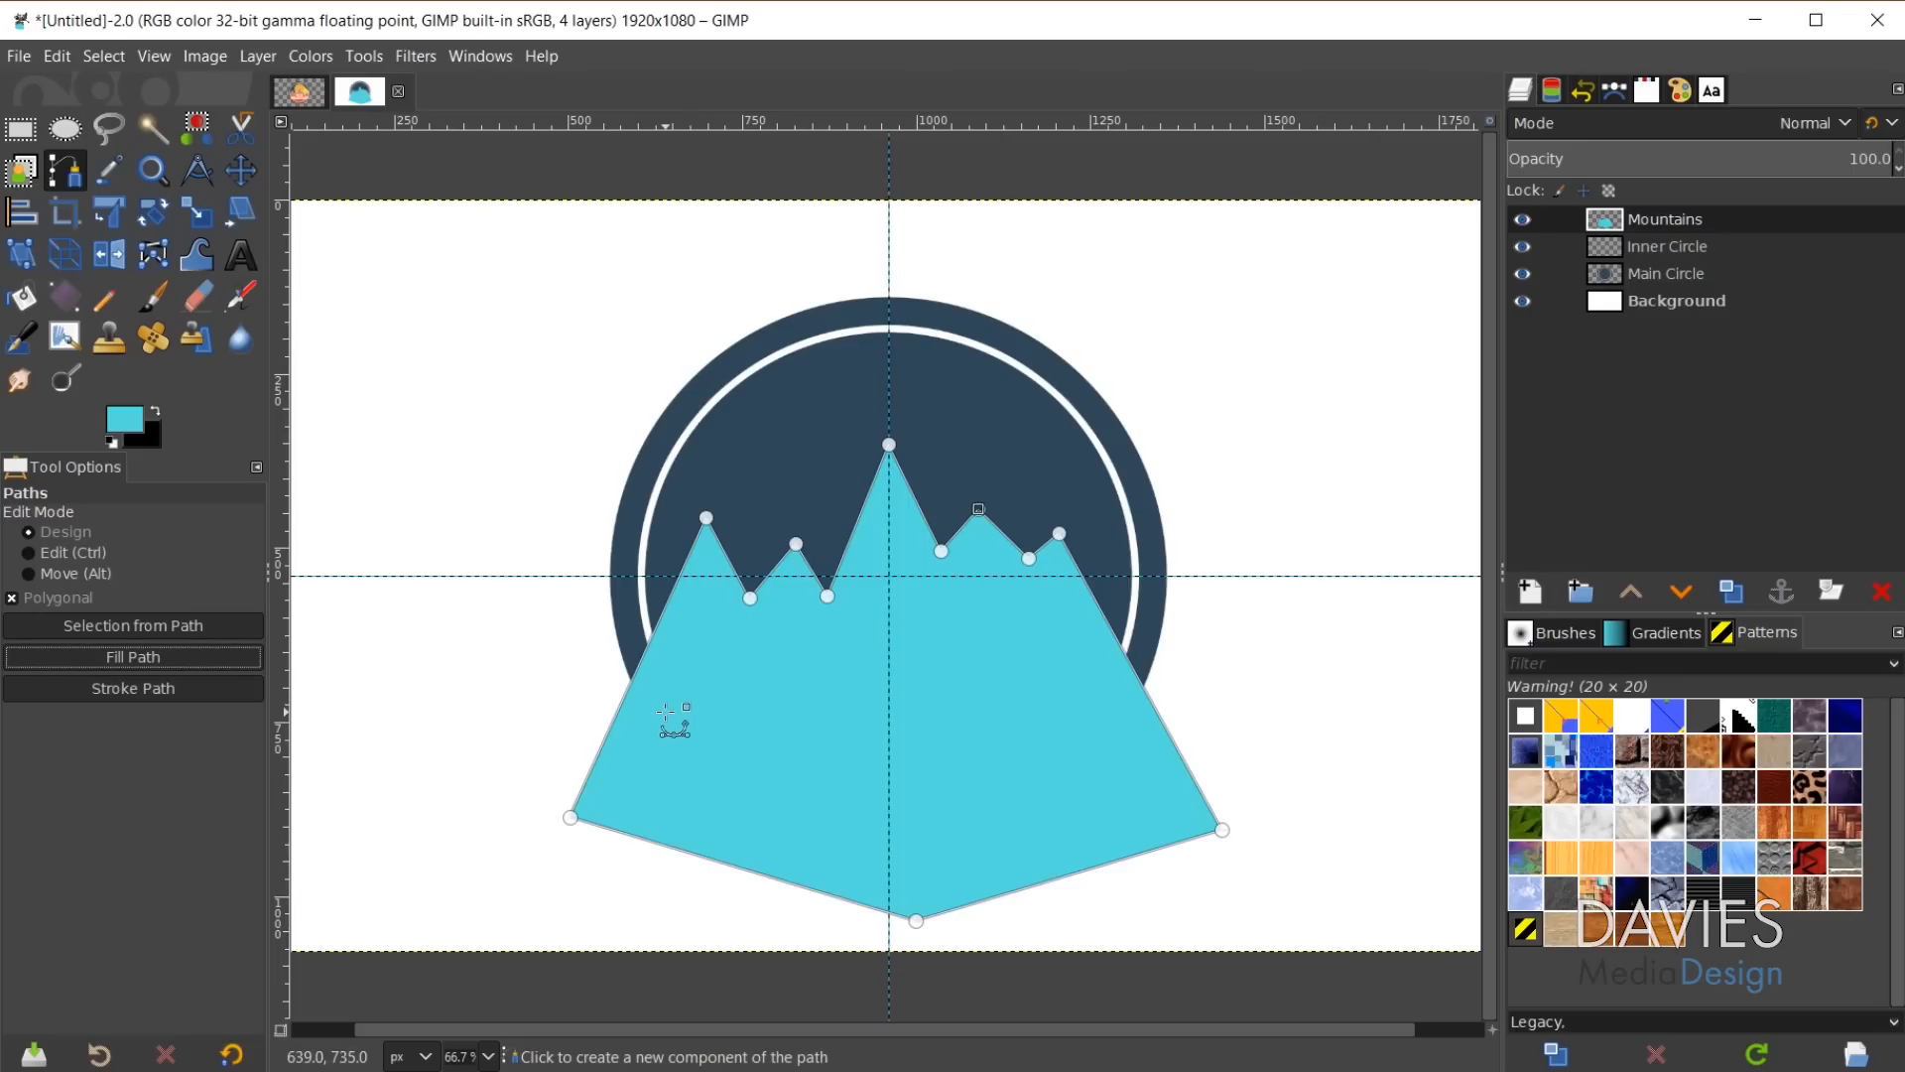
Create a selection from the Inner Circle path, switch to the Move tool and make that path active.
click(1616, 92)
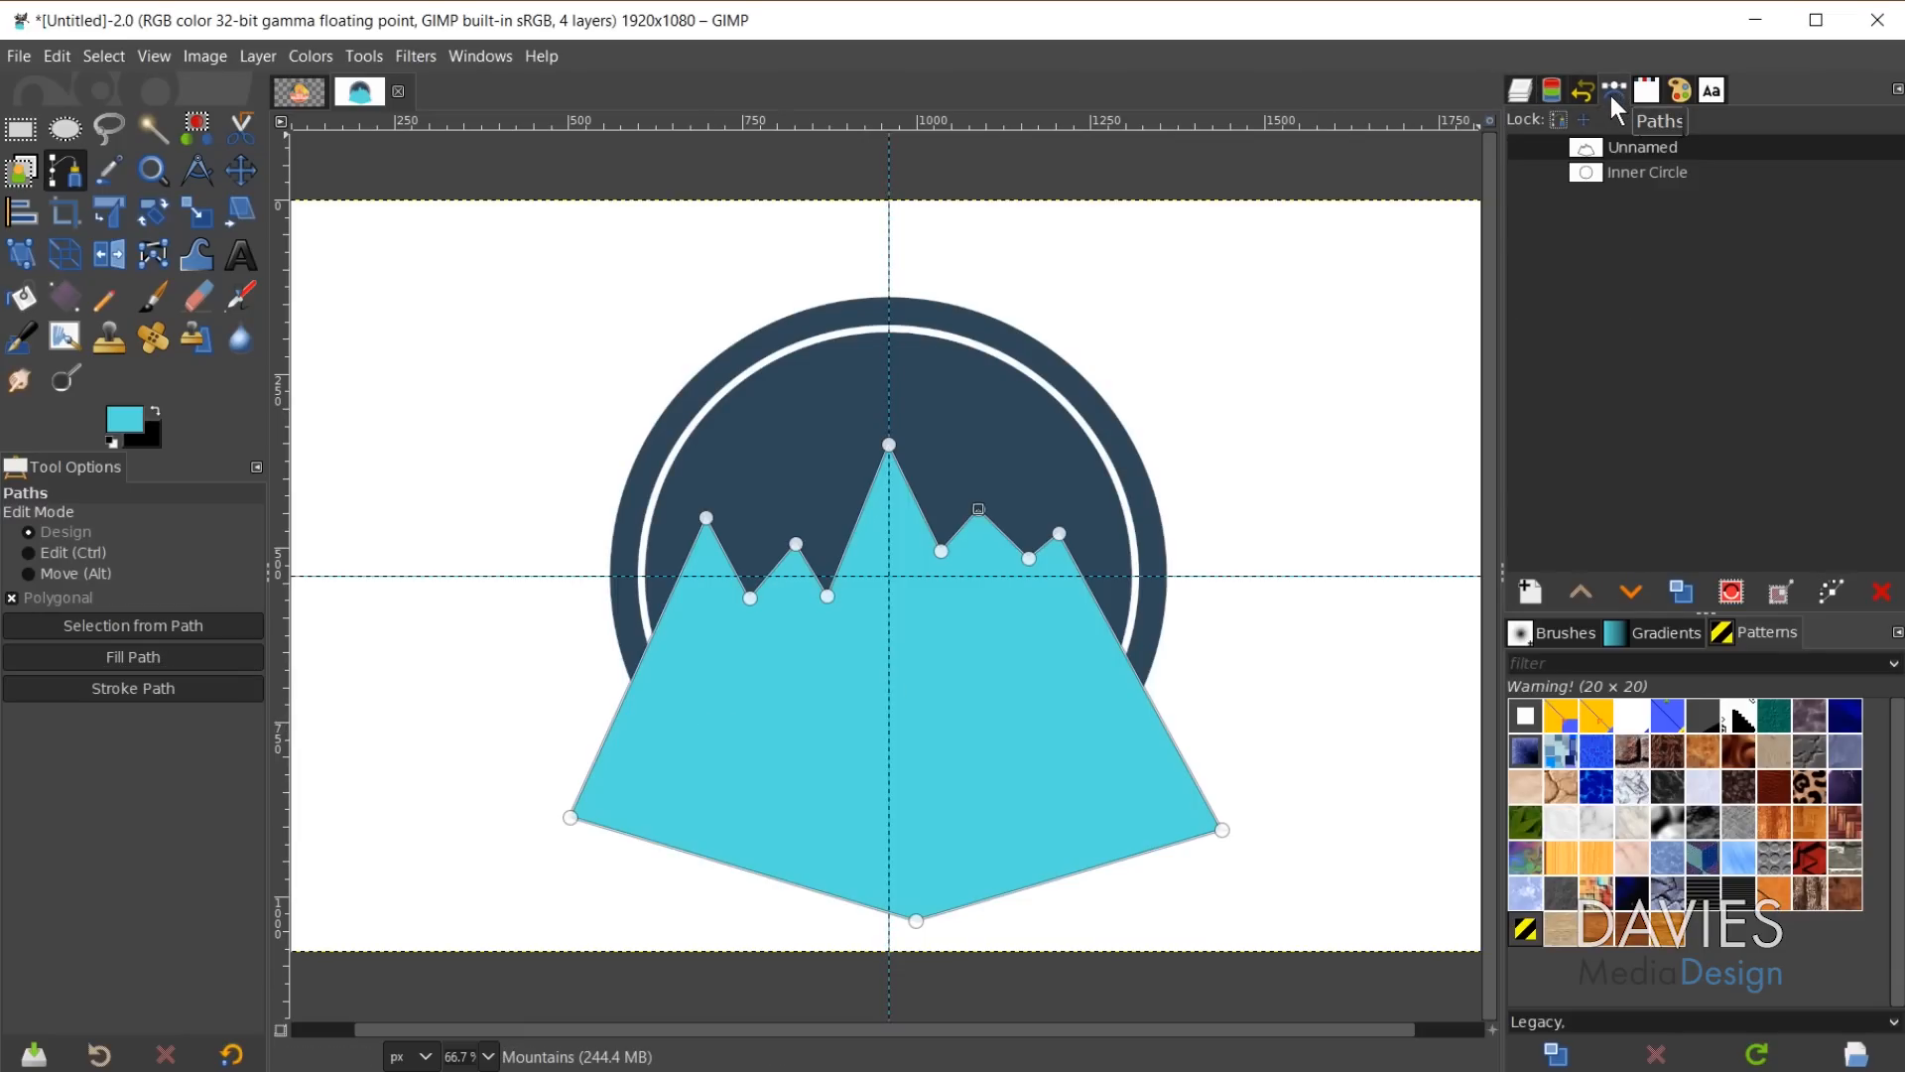
alt+click(1588, 172)
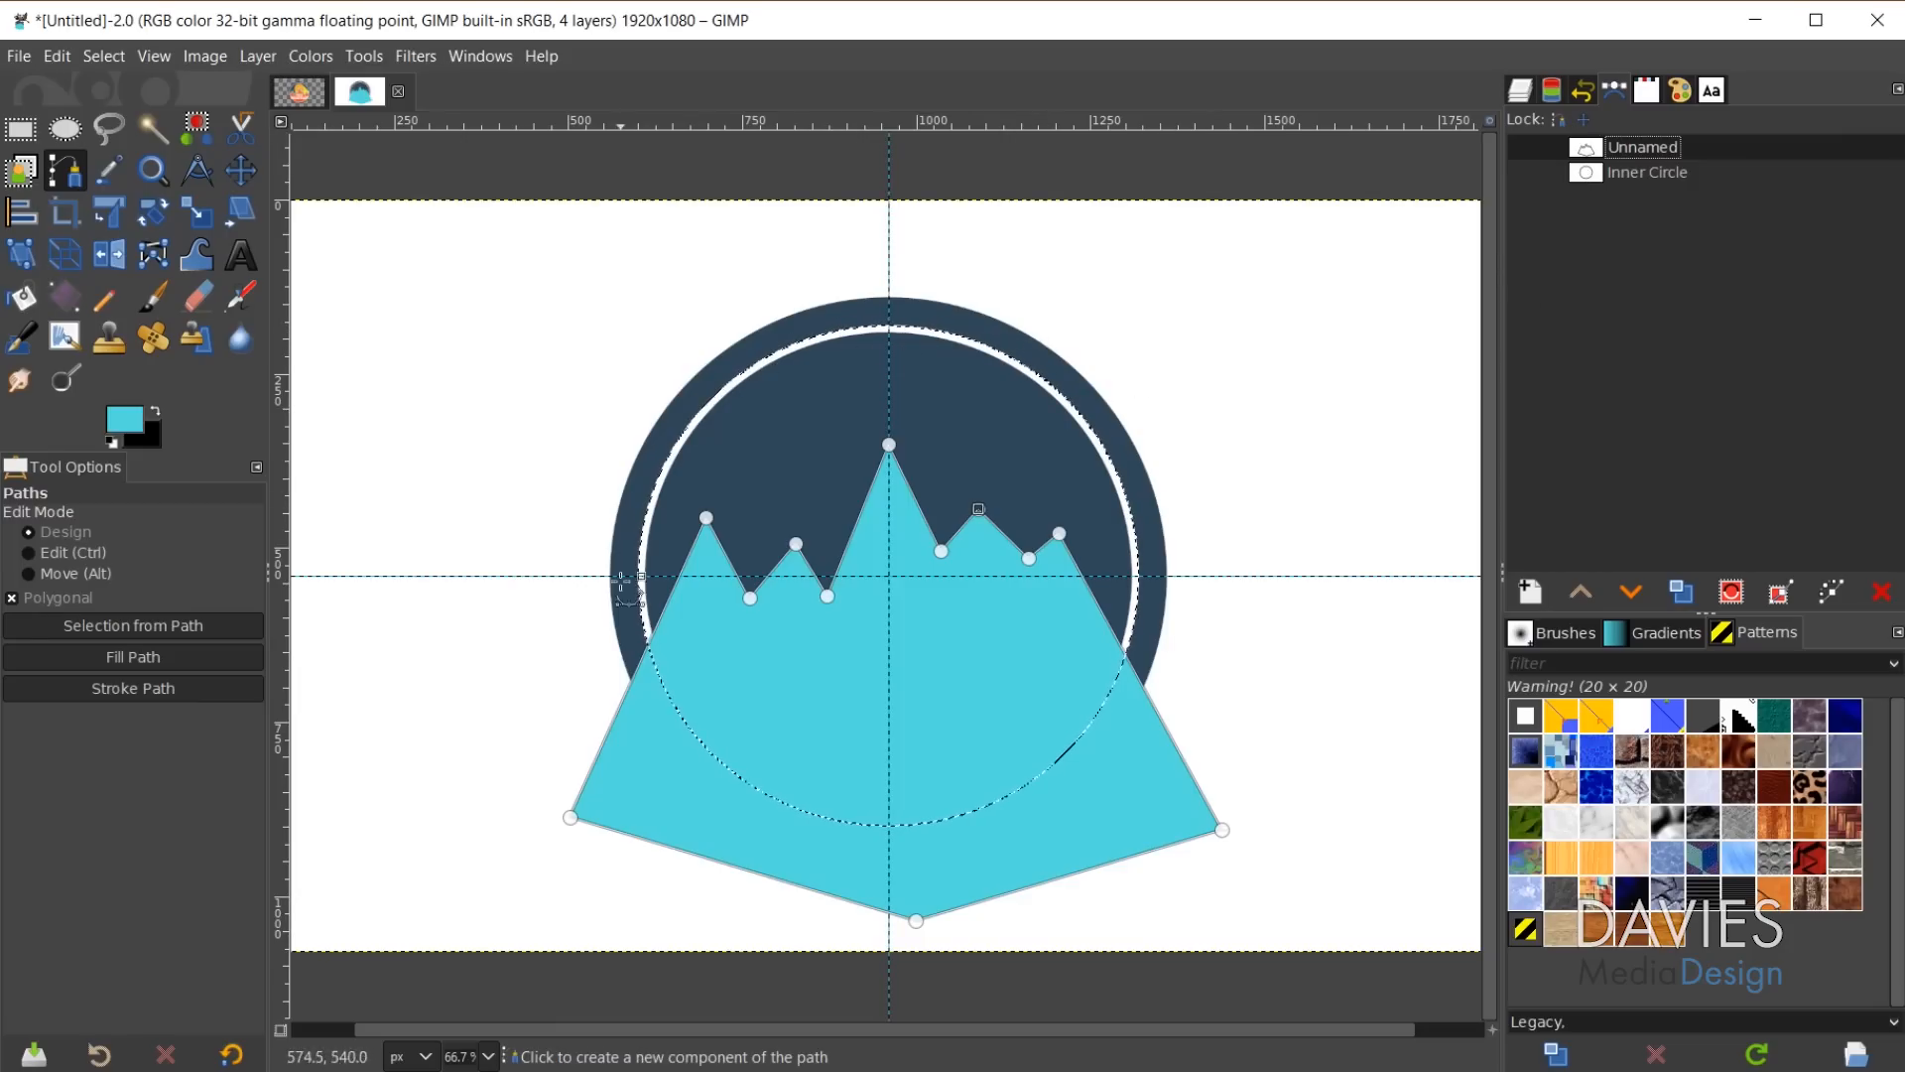
key(m)
click(1588, 175)
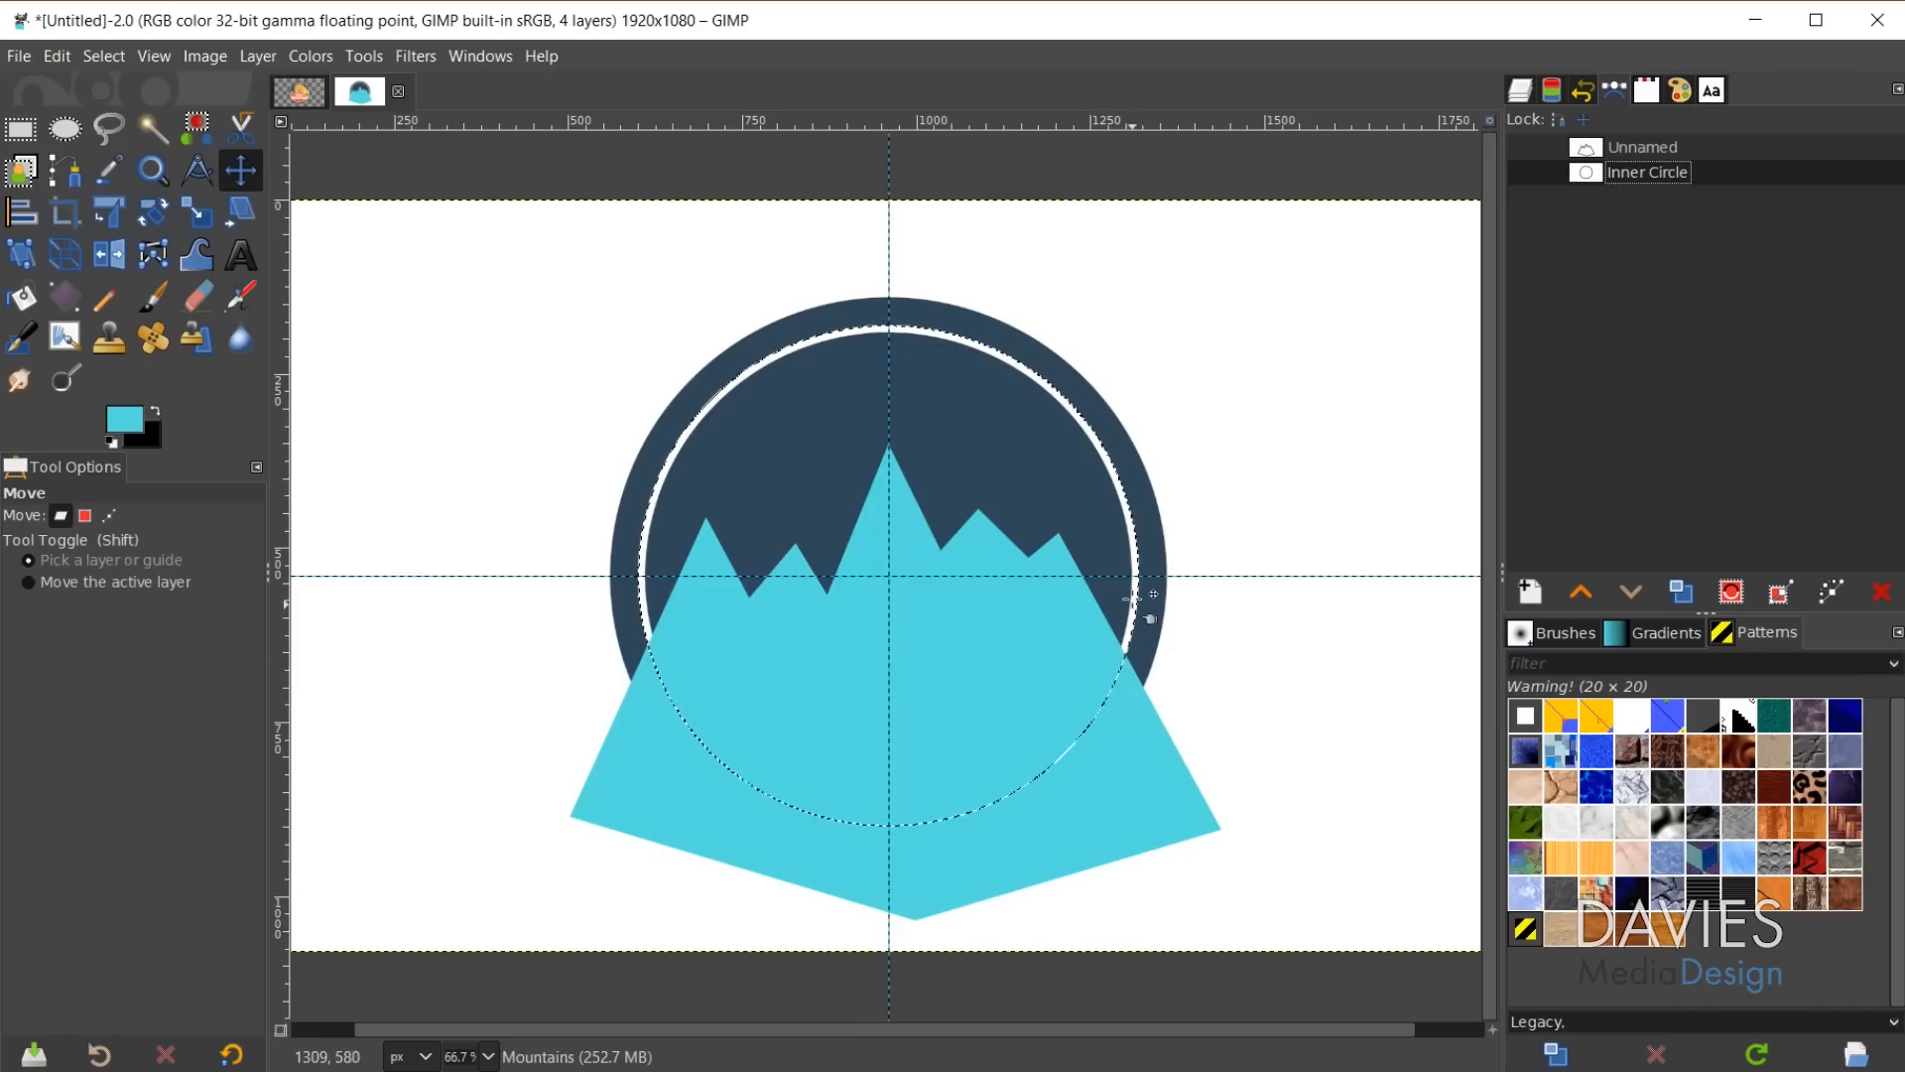
Try shrinking the circular selection by 20 px, and undo the shrink.
scroll(1151, 643, up, 4)
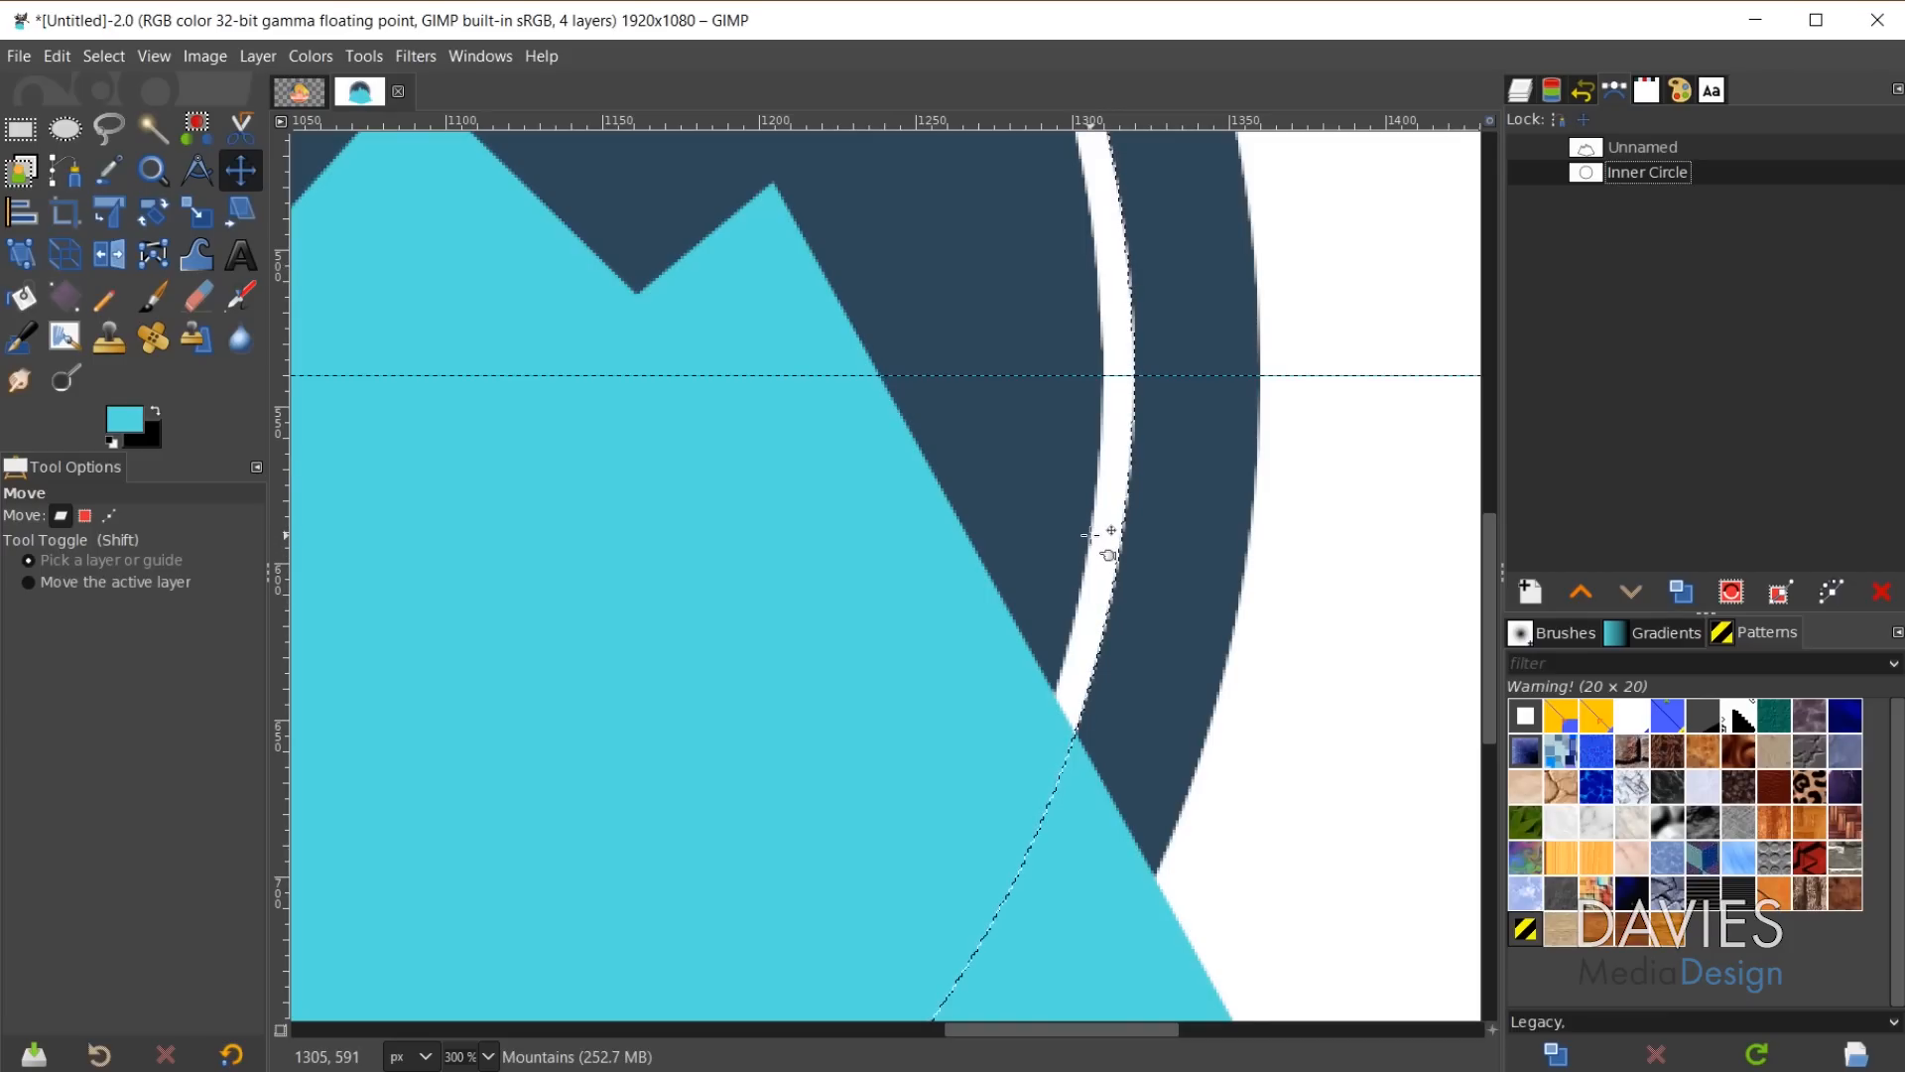
click(108, 56)
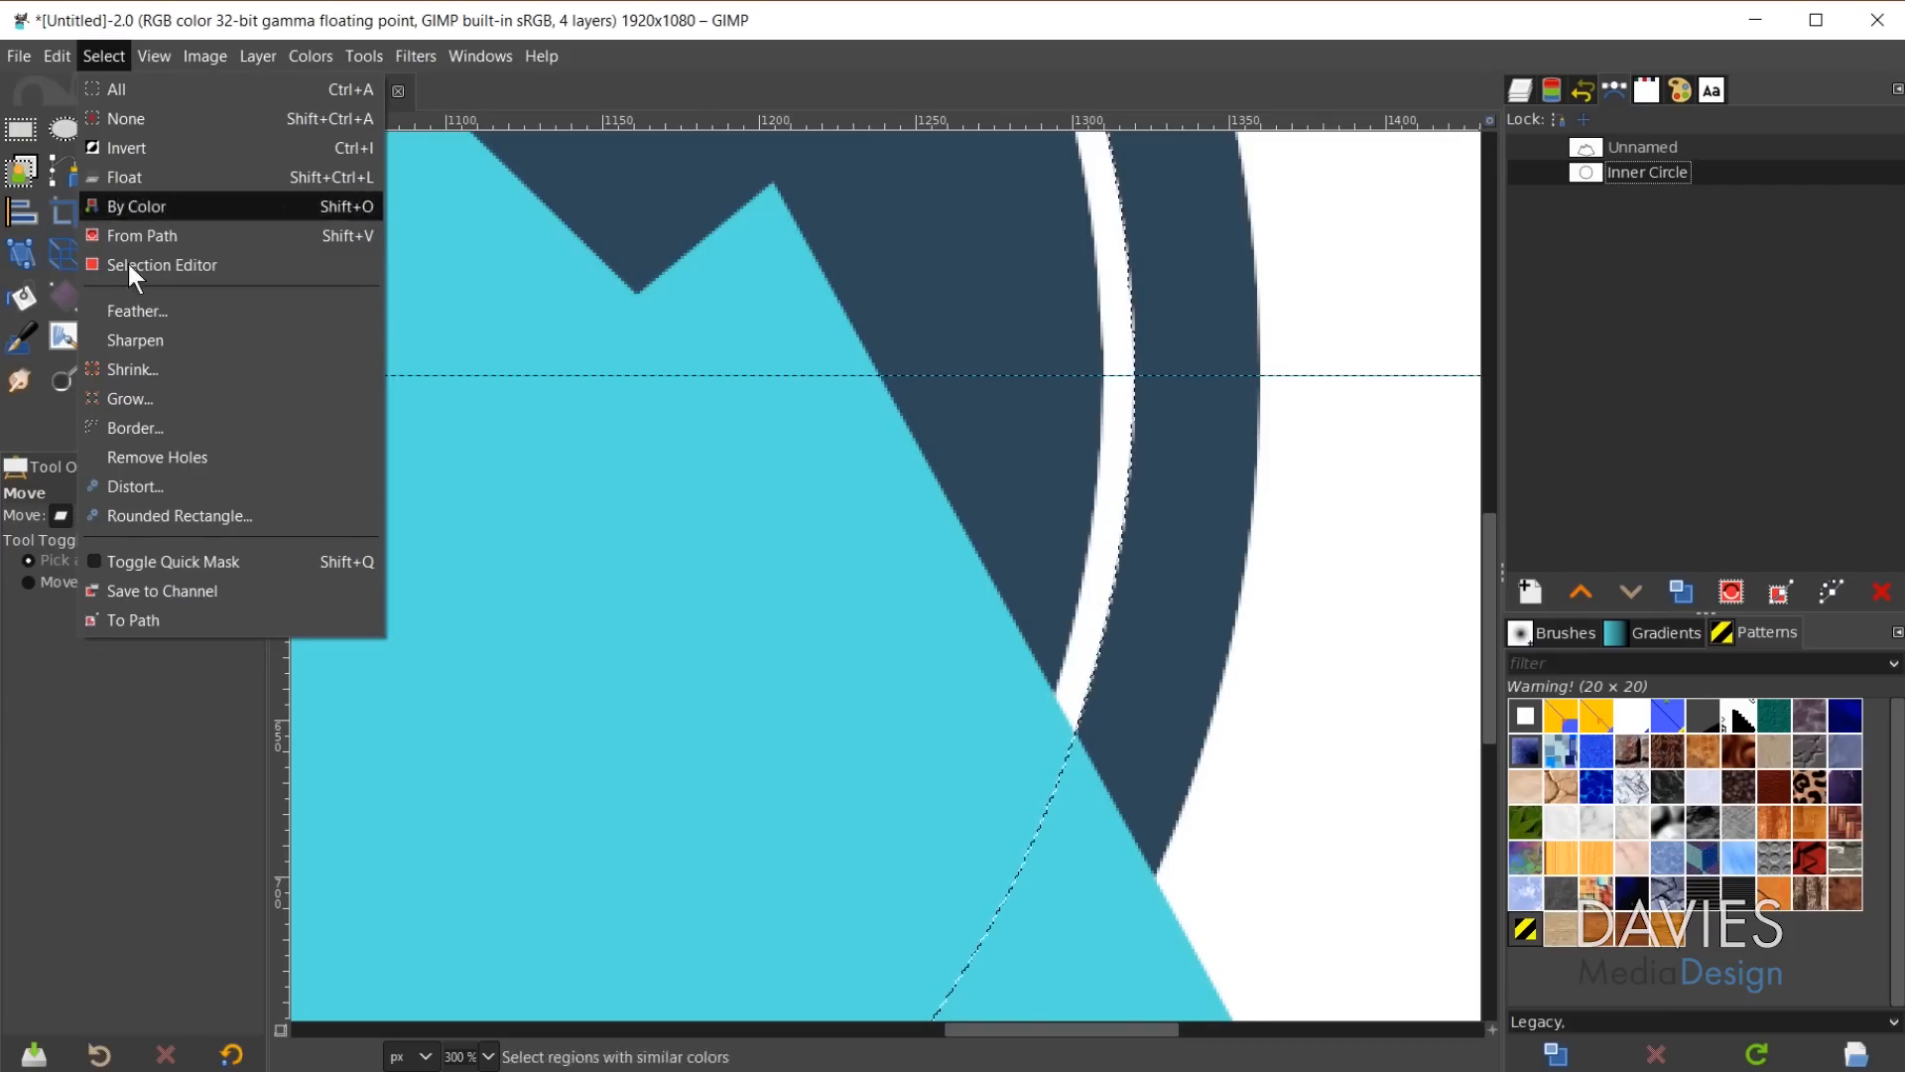
click(133, 369)
drag(200, 302, 453, 252)
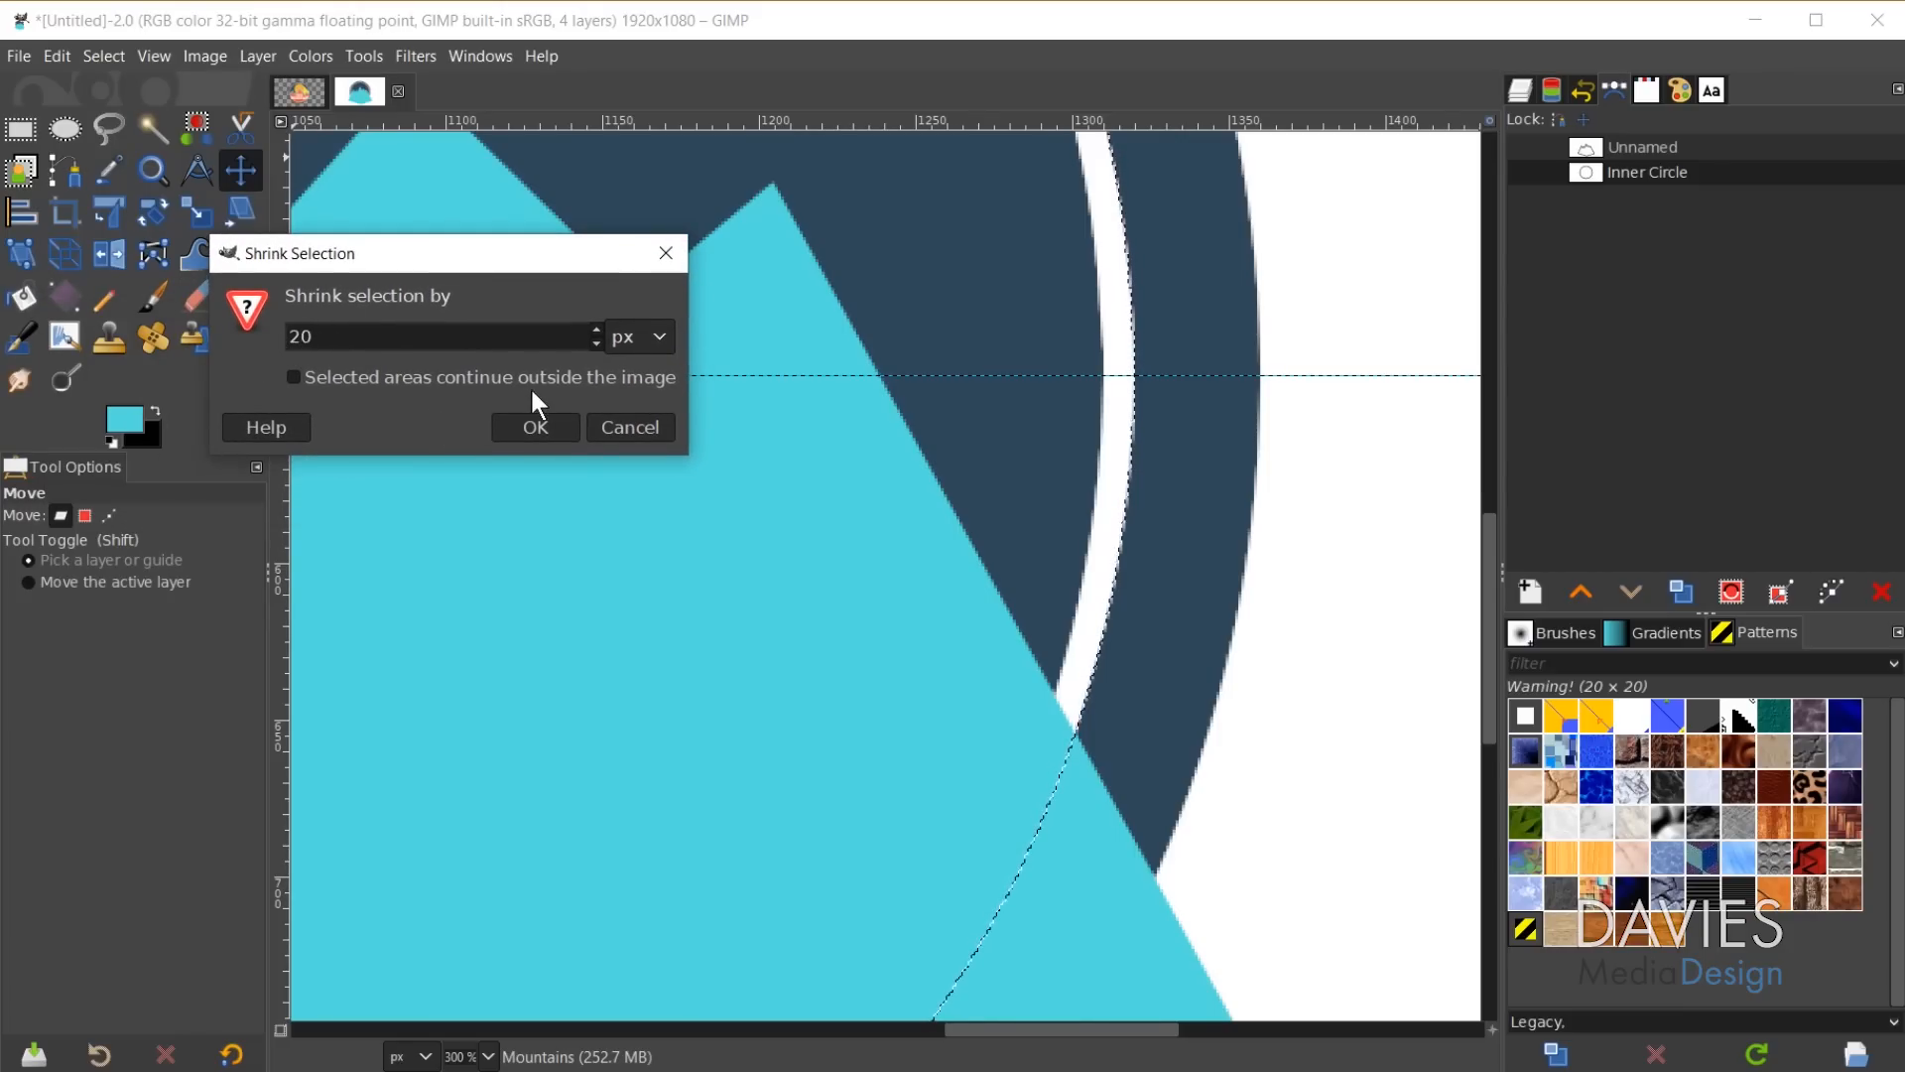
click(536, 427)
key(ctrl+z)
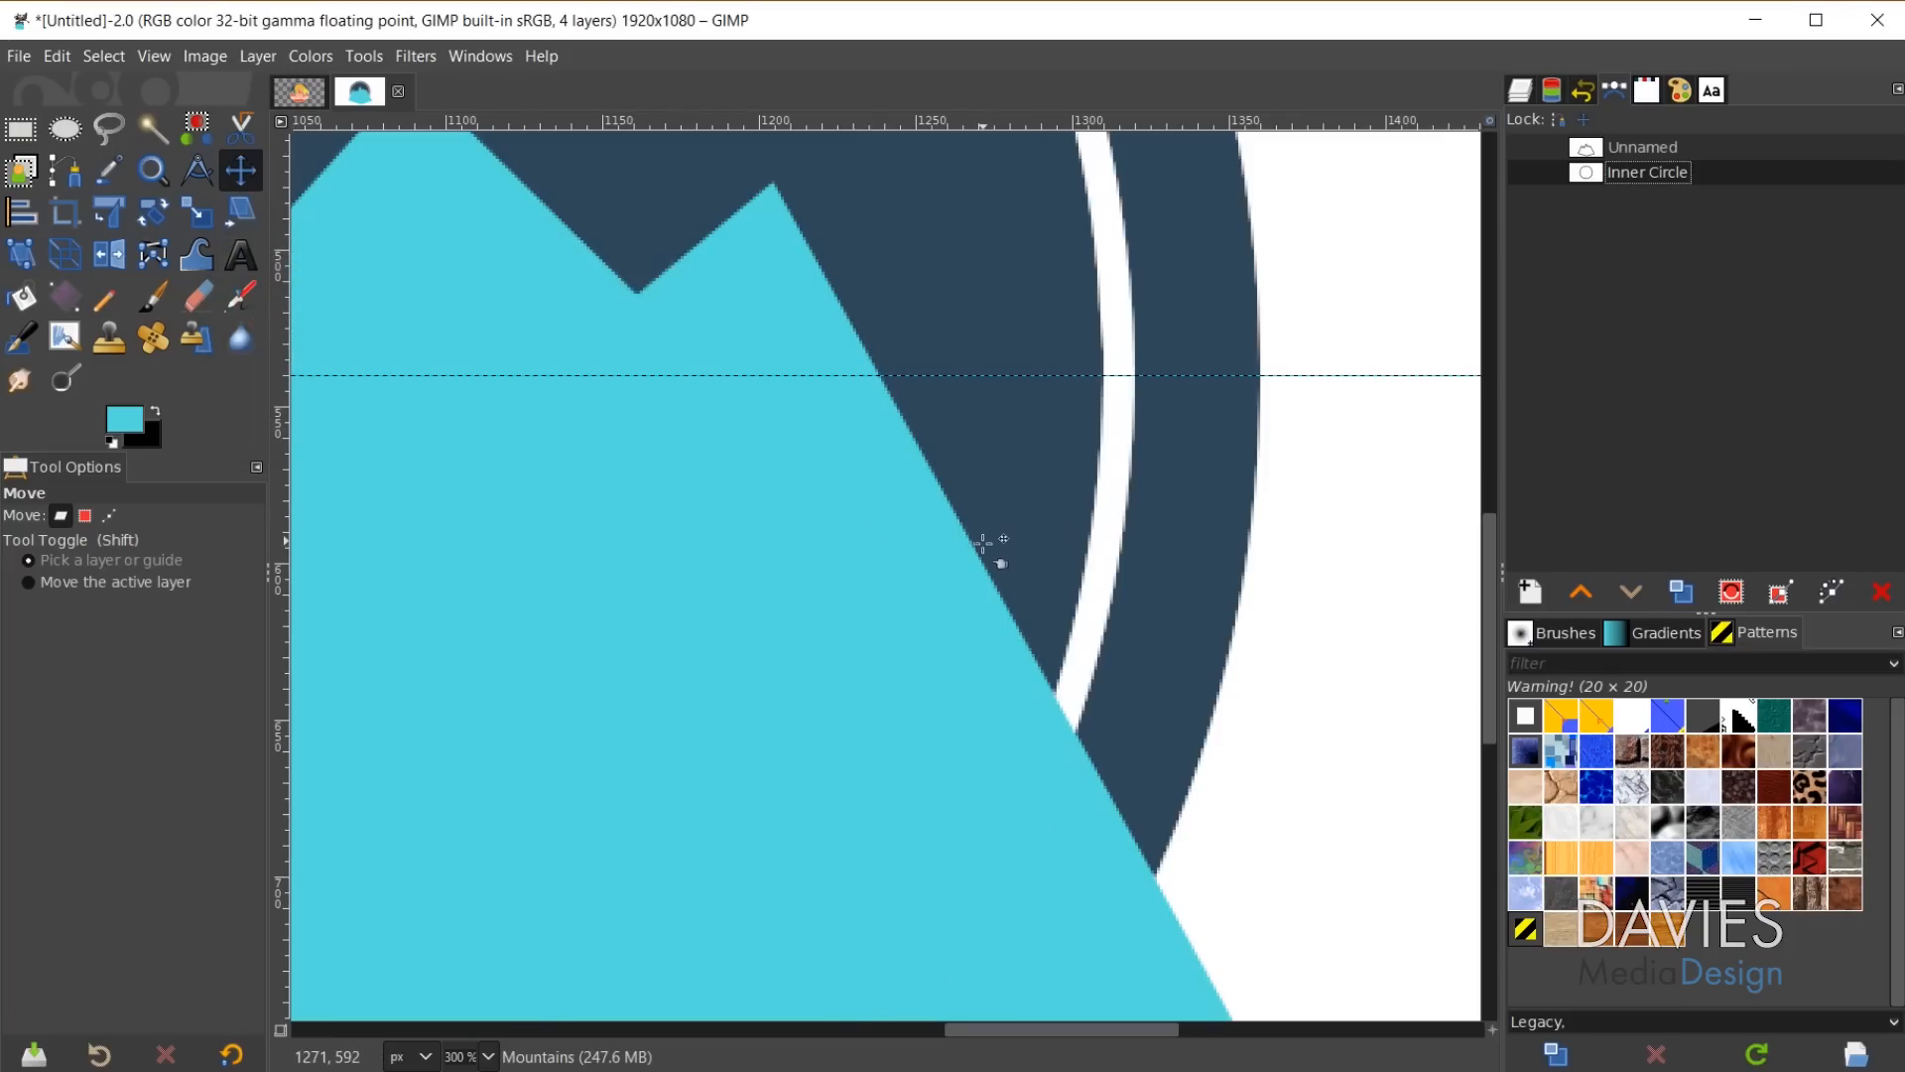
Shrink the circular selection by 10 px and check its edge against the white ring.
click(123, 57)
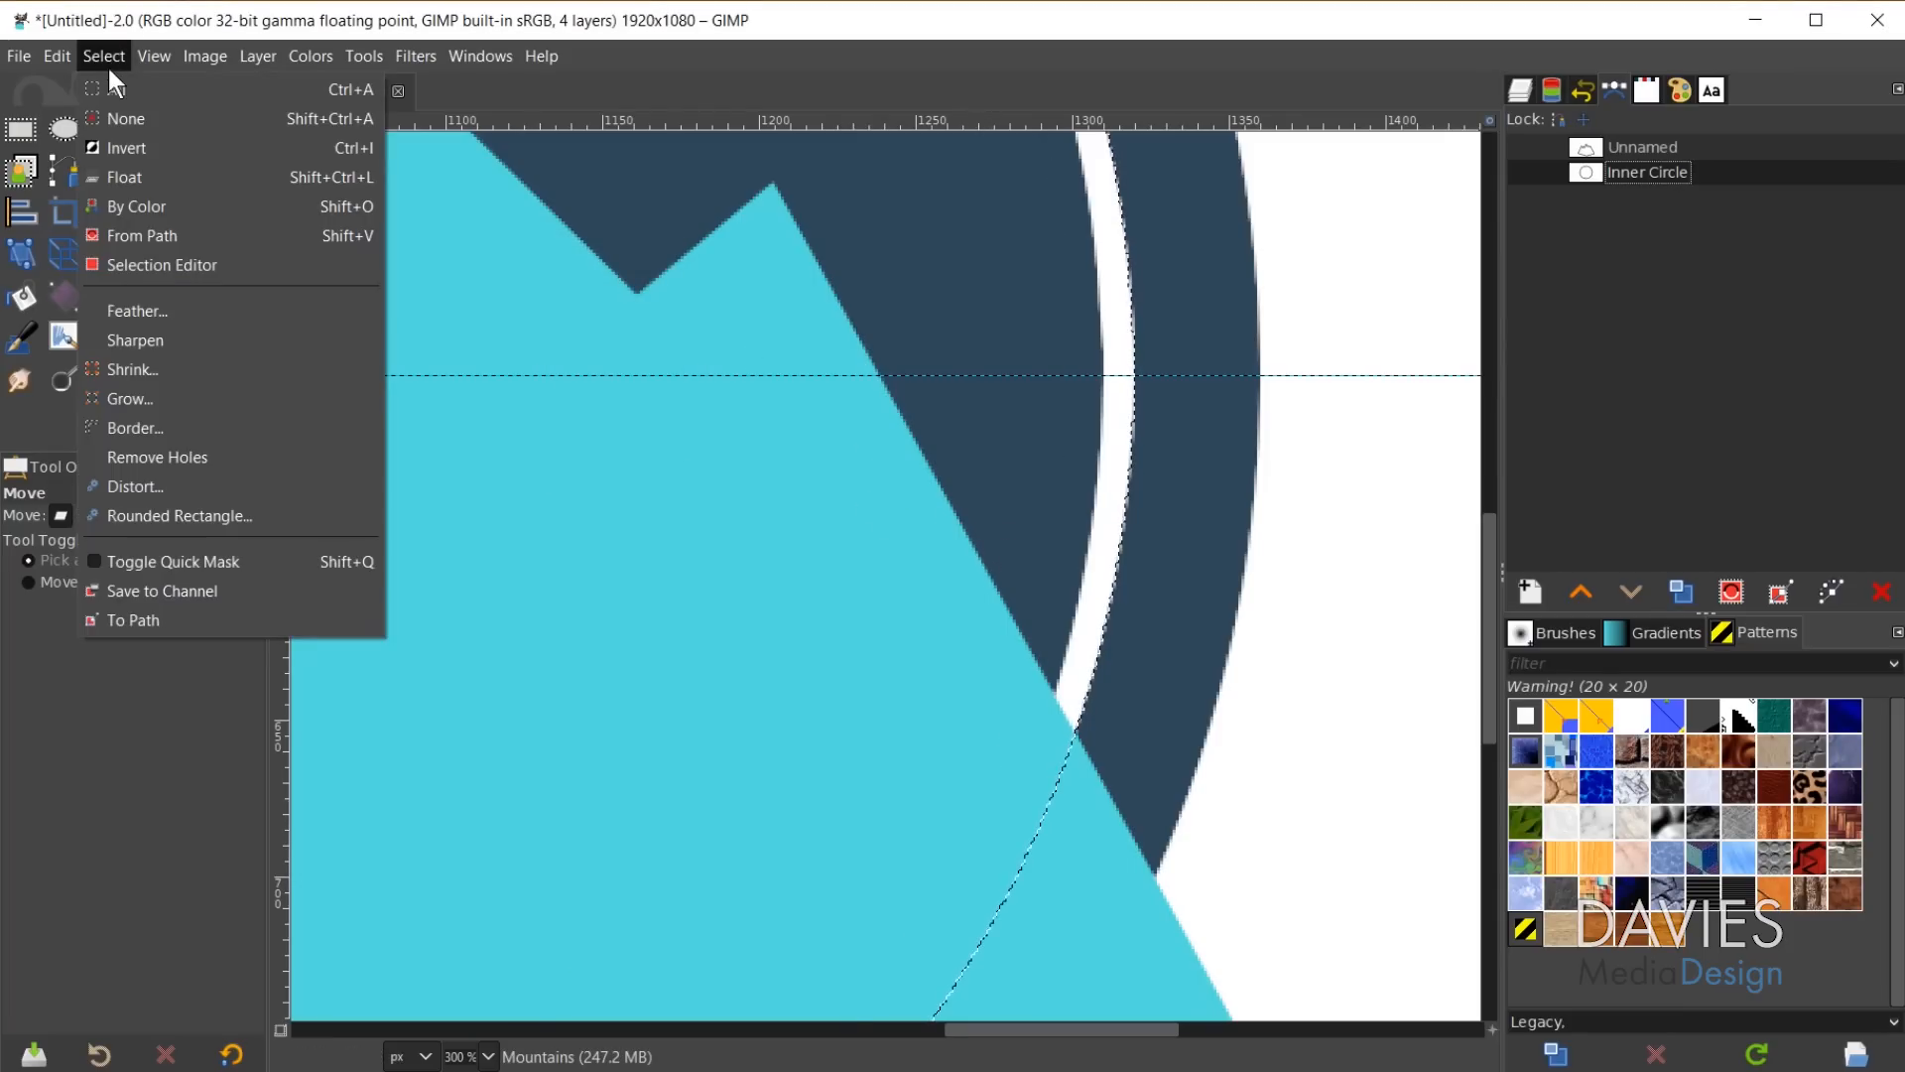
click(125, 374)
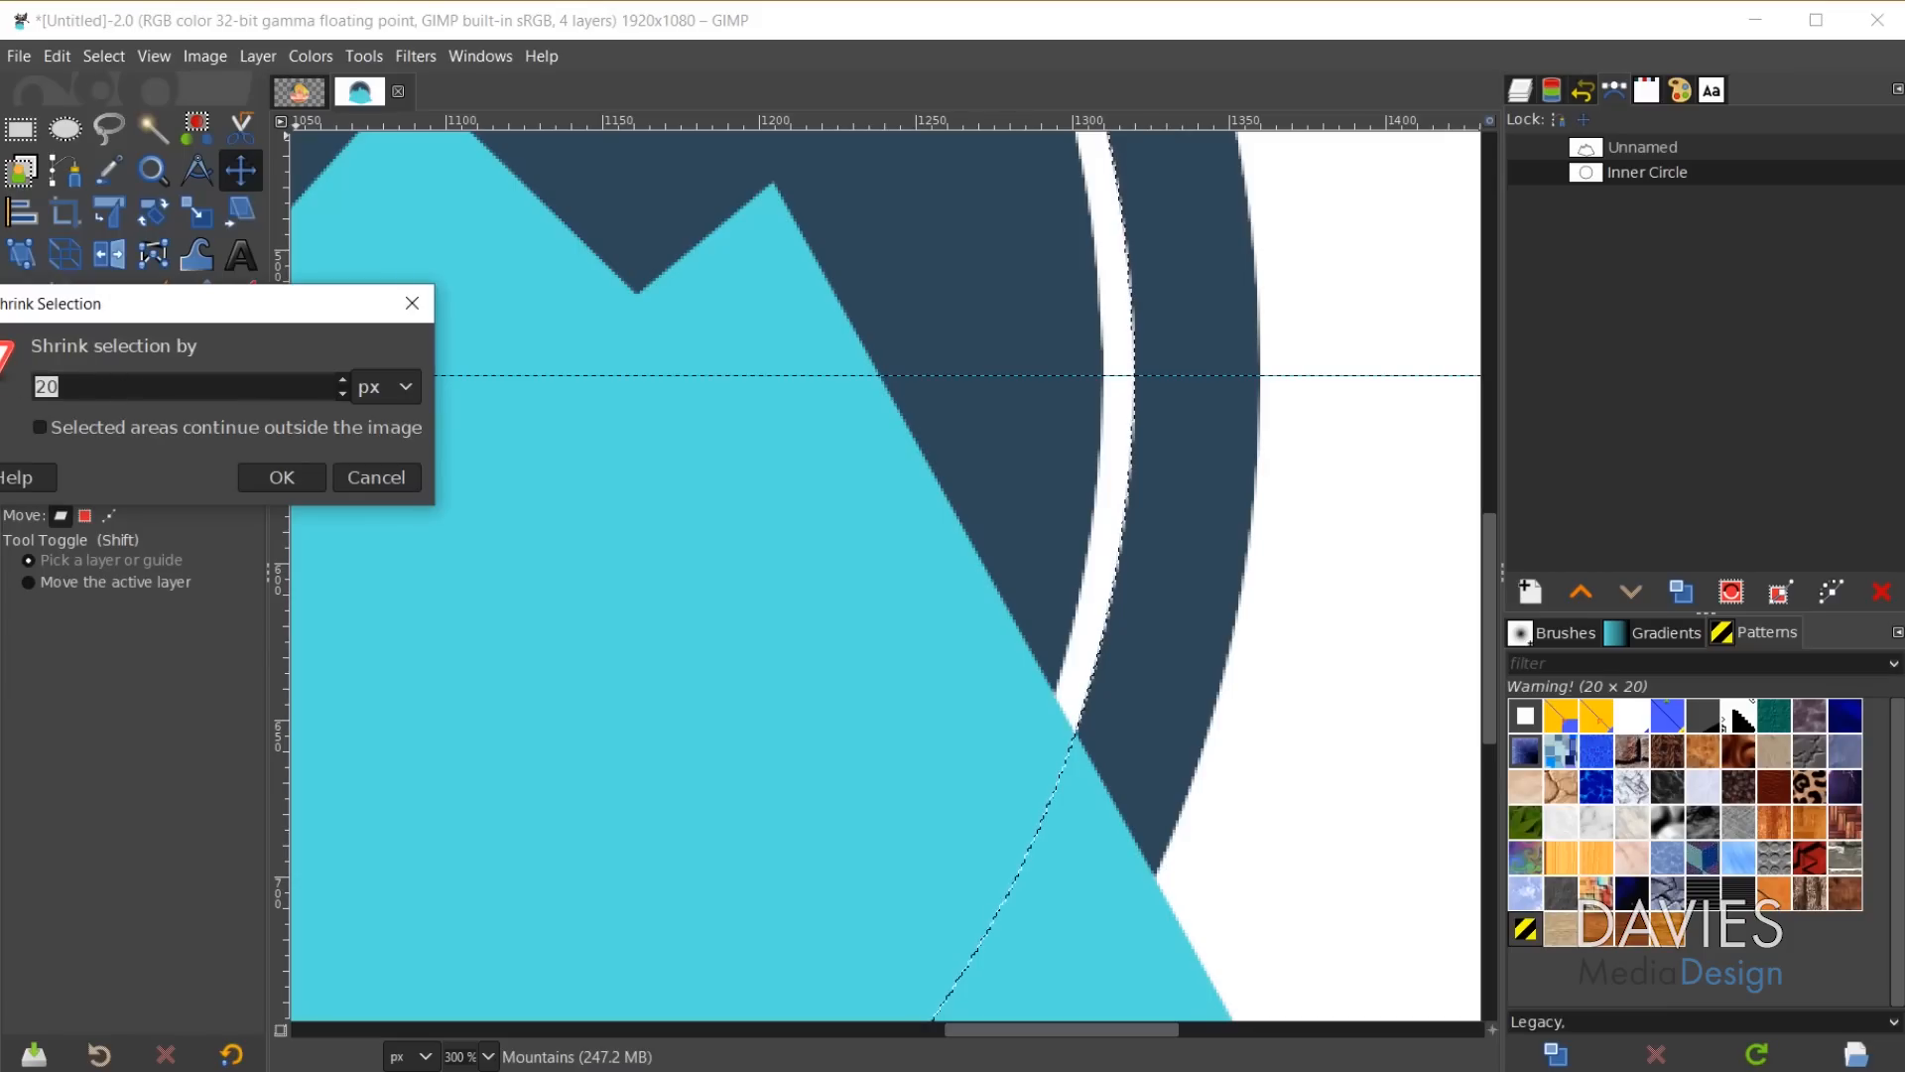
text(10)
drag(148, 288, 314, 246)
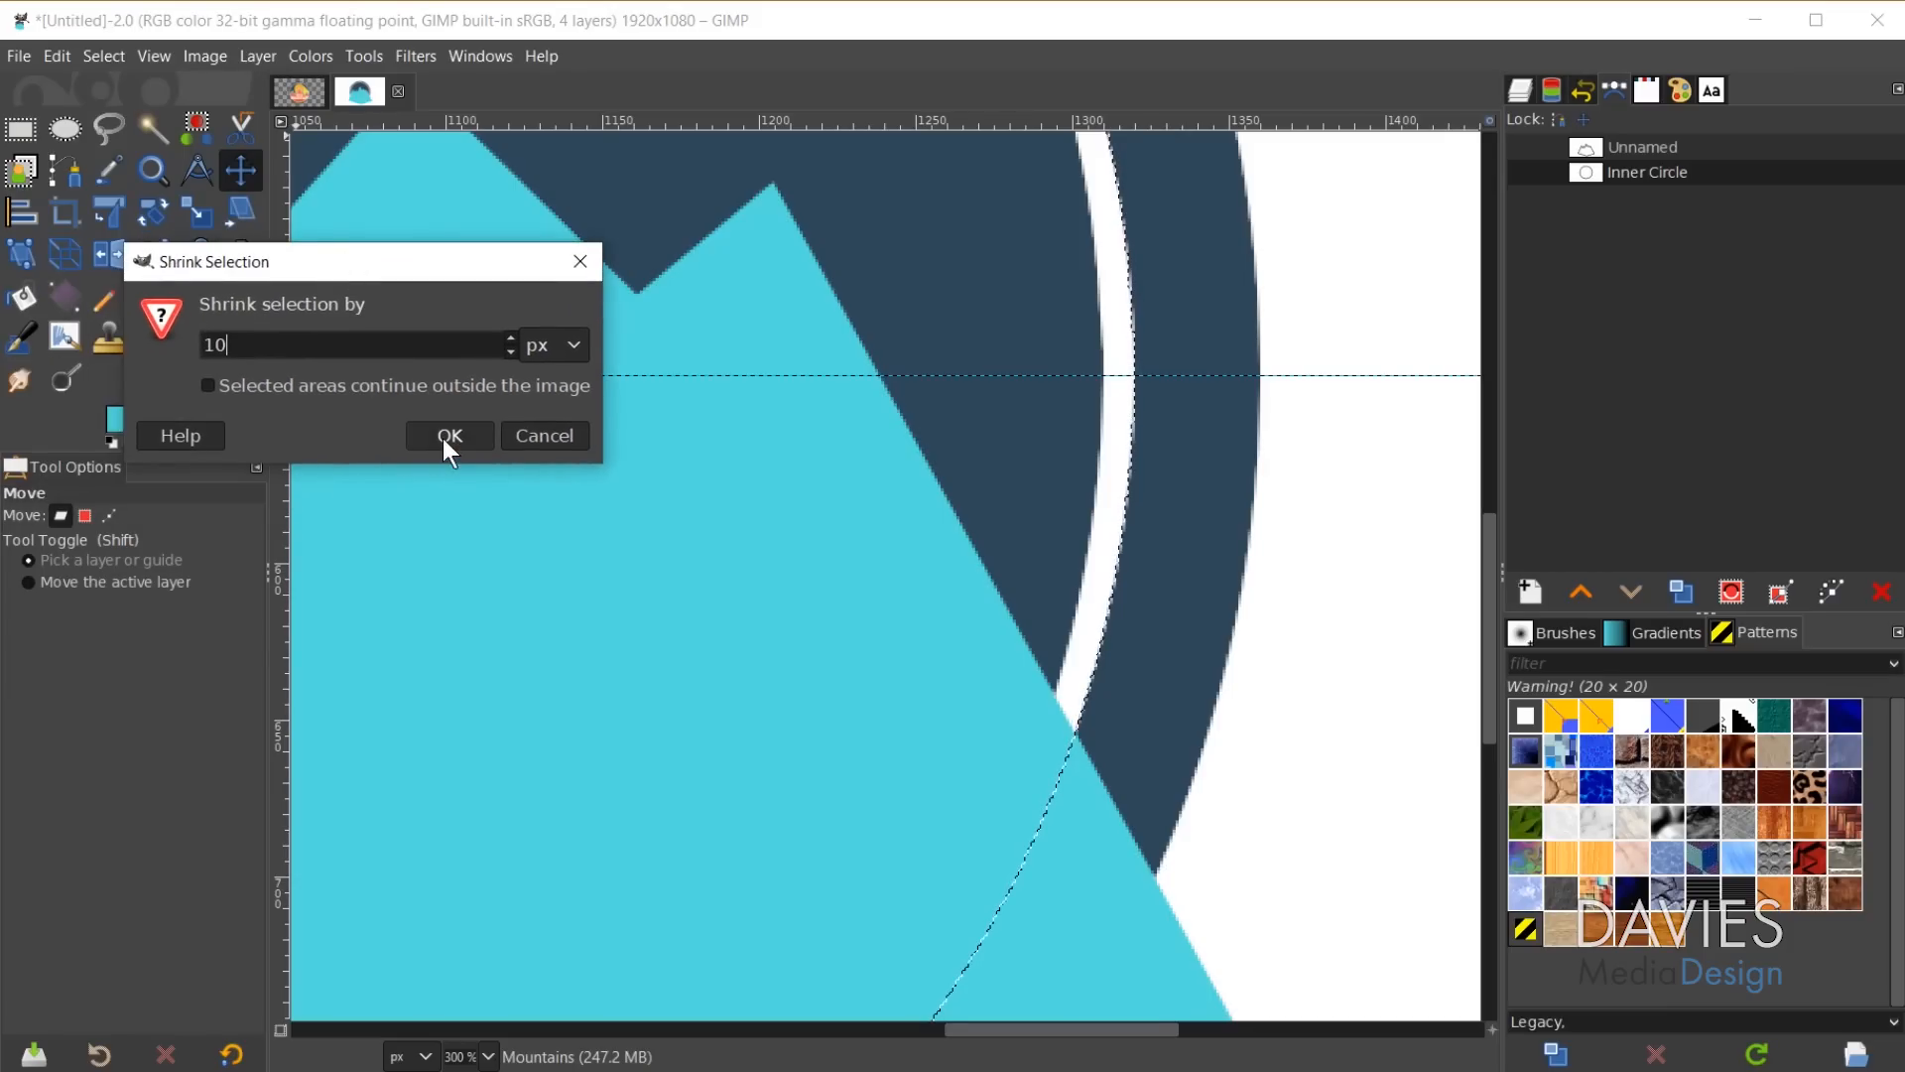
click(443, 439)
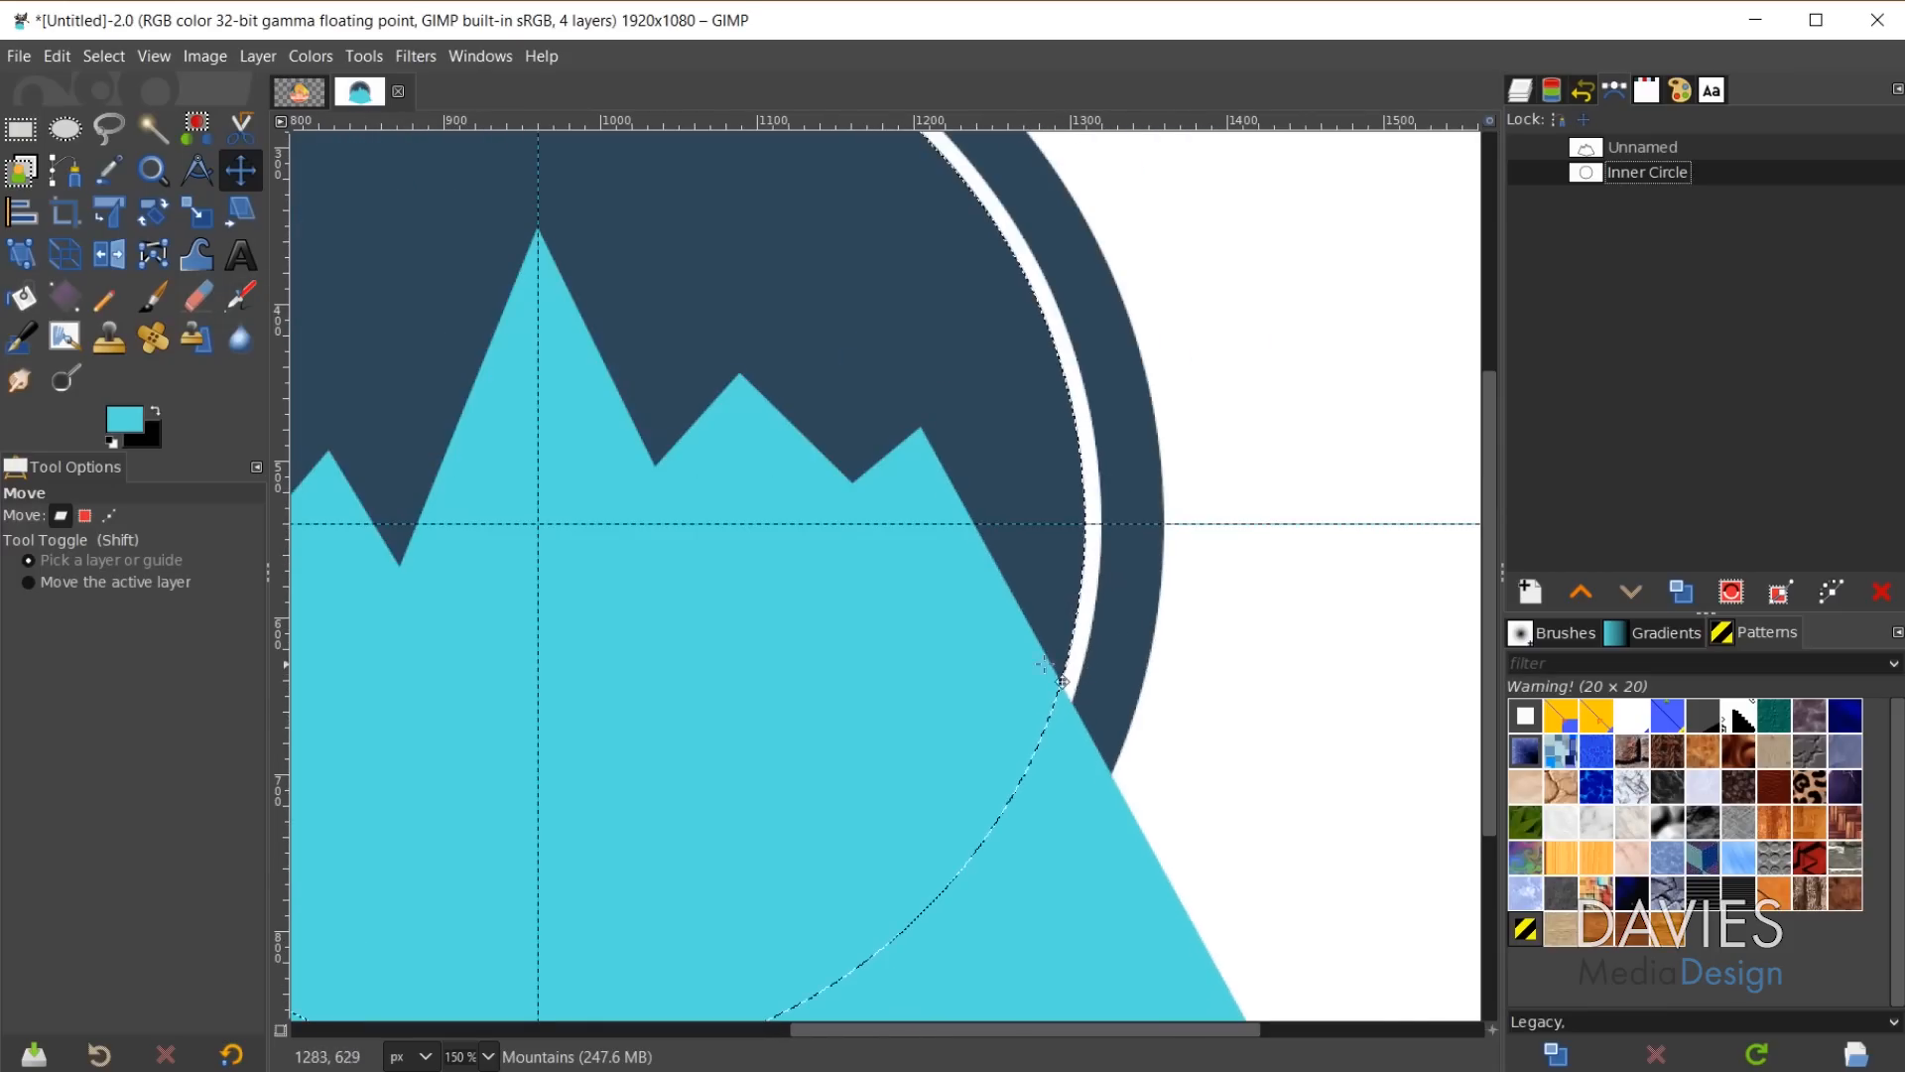
scroll(1063, 701, down, 2)
drag(1032, 1030, 903, 1028)
scroll(920, 739, down, 1)
scroll(920, 740, down, 1)
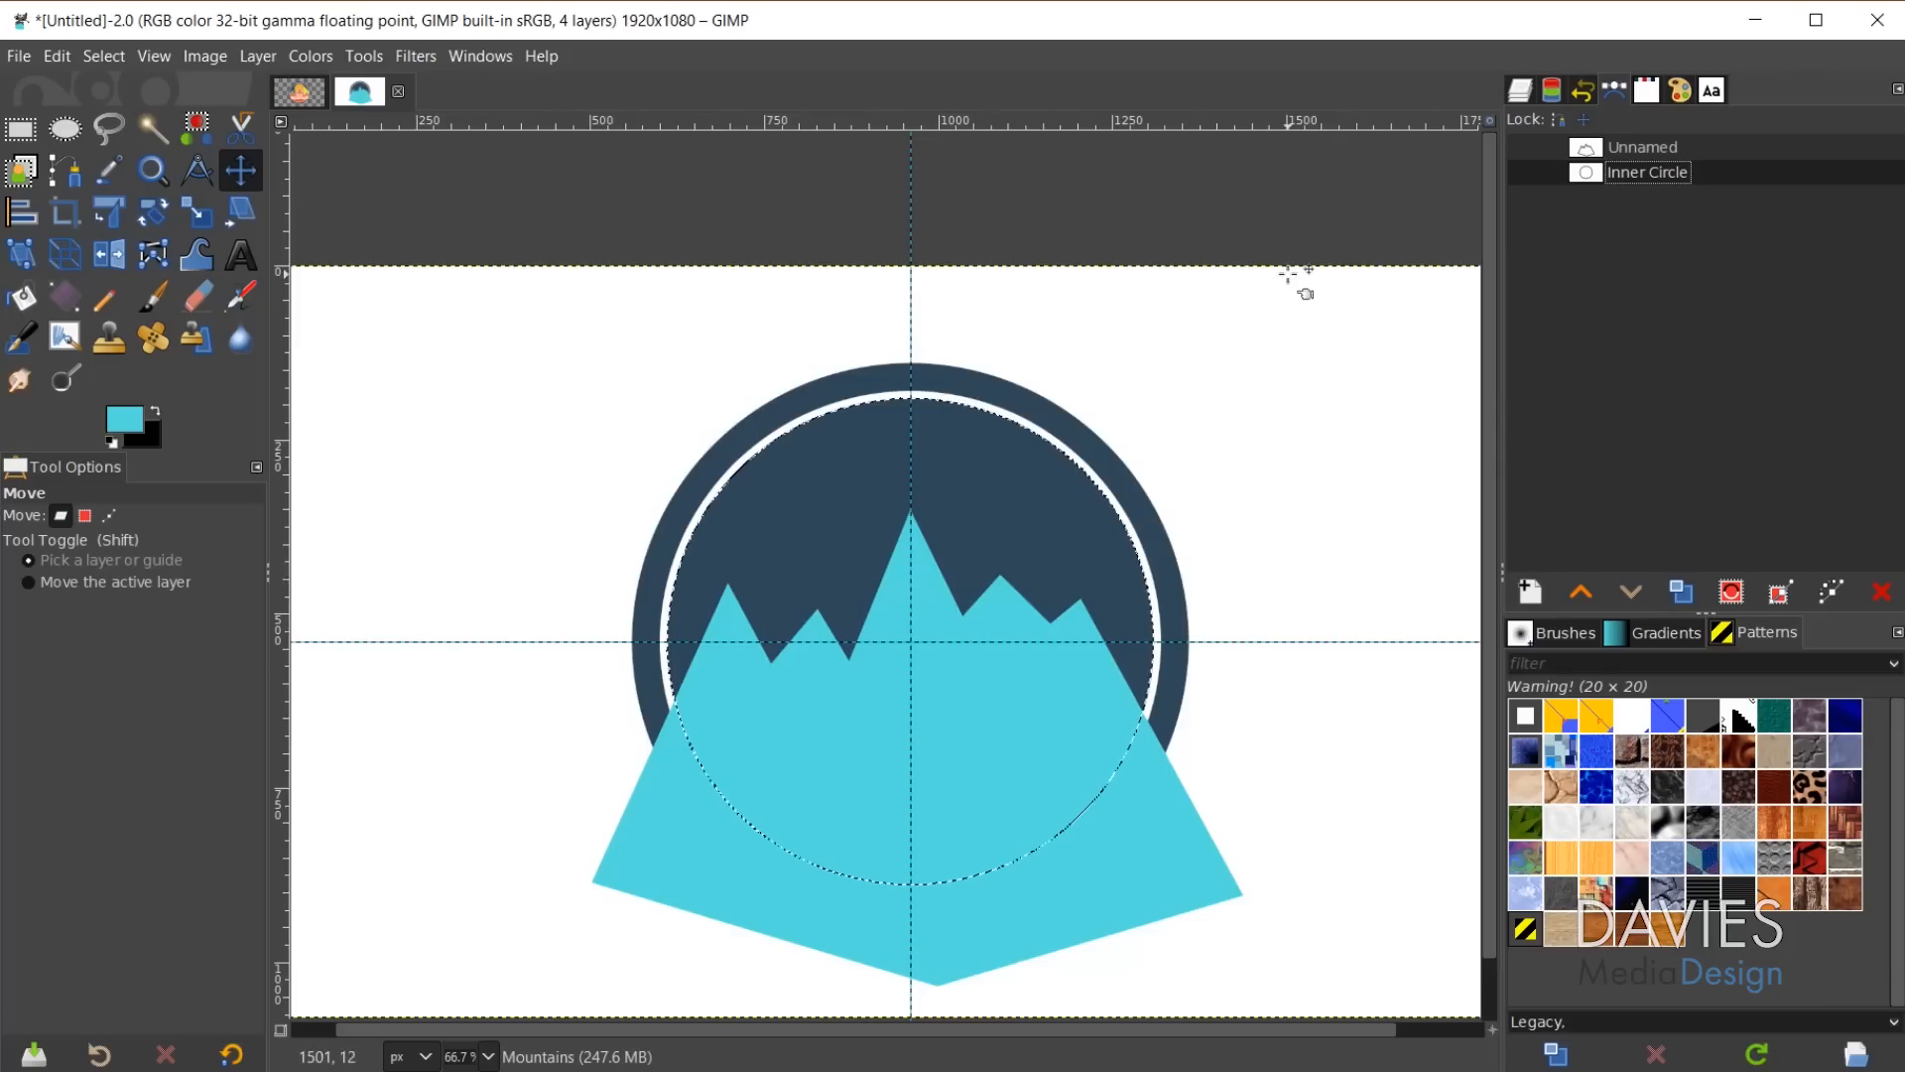
Add a layer mask to the Mountains layer, initialized to the current selection.
click(1522, 90)
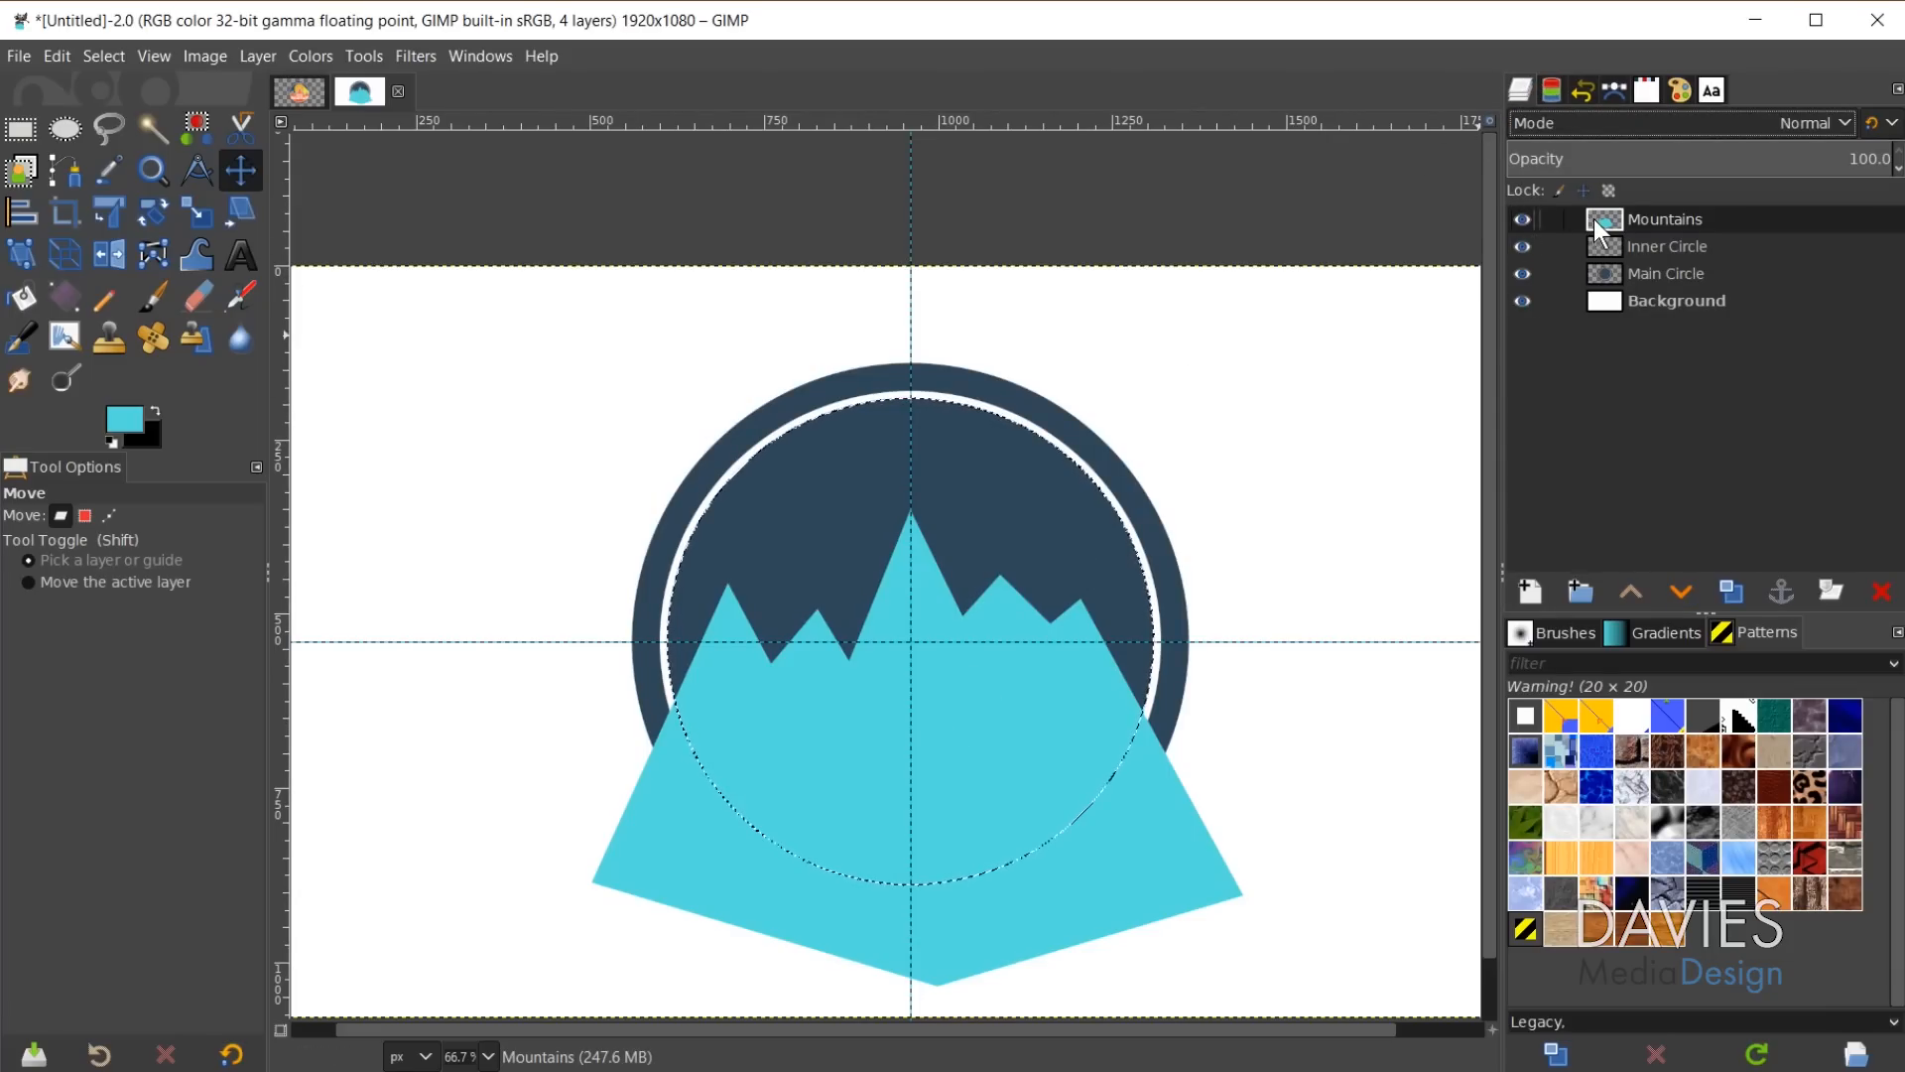
right_click(1605, 224)
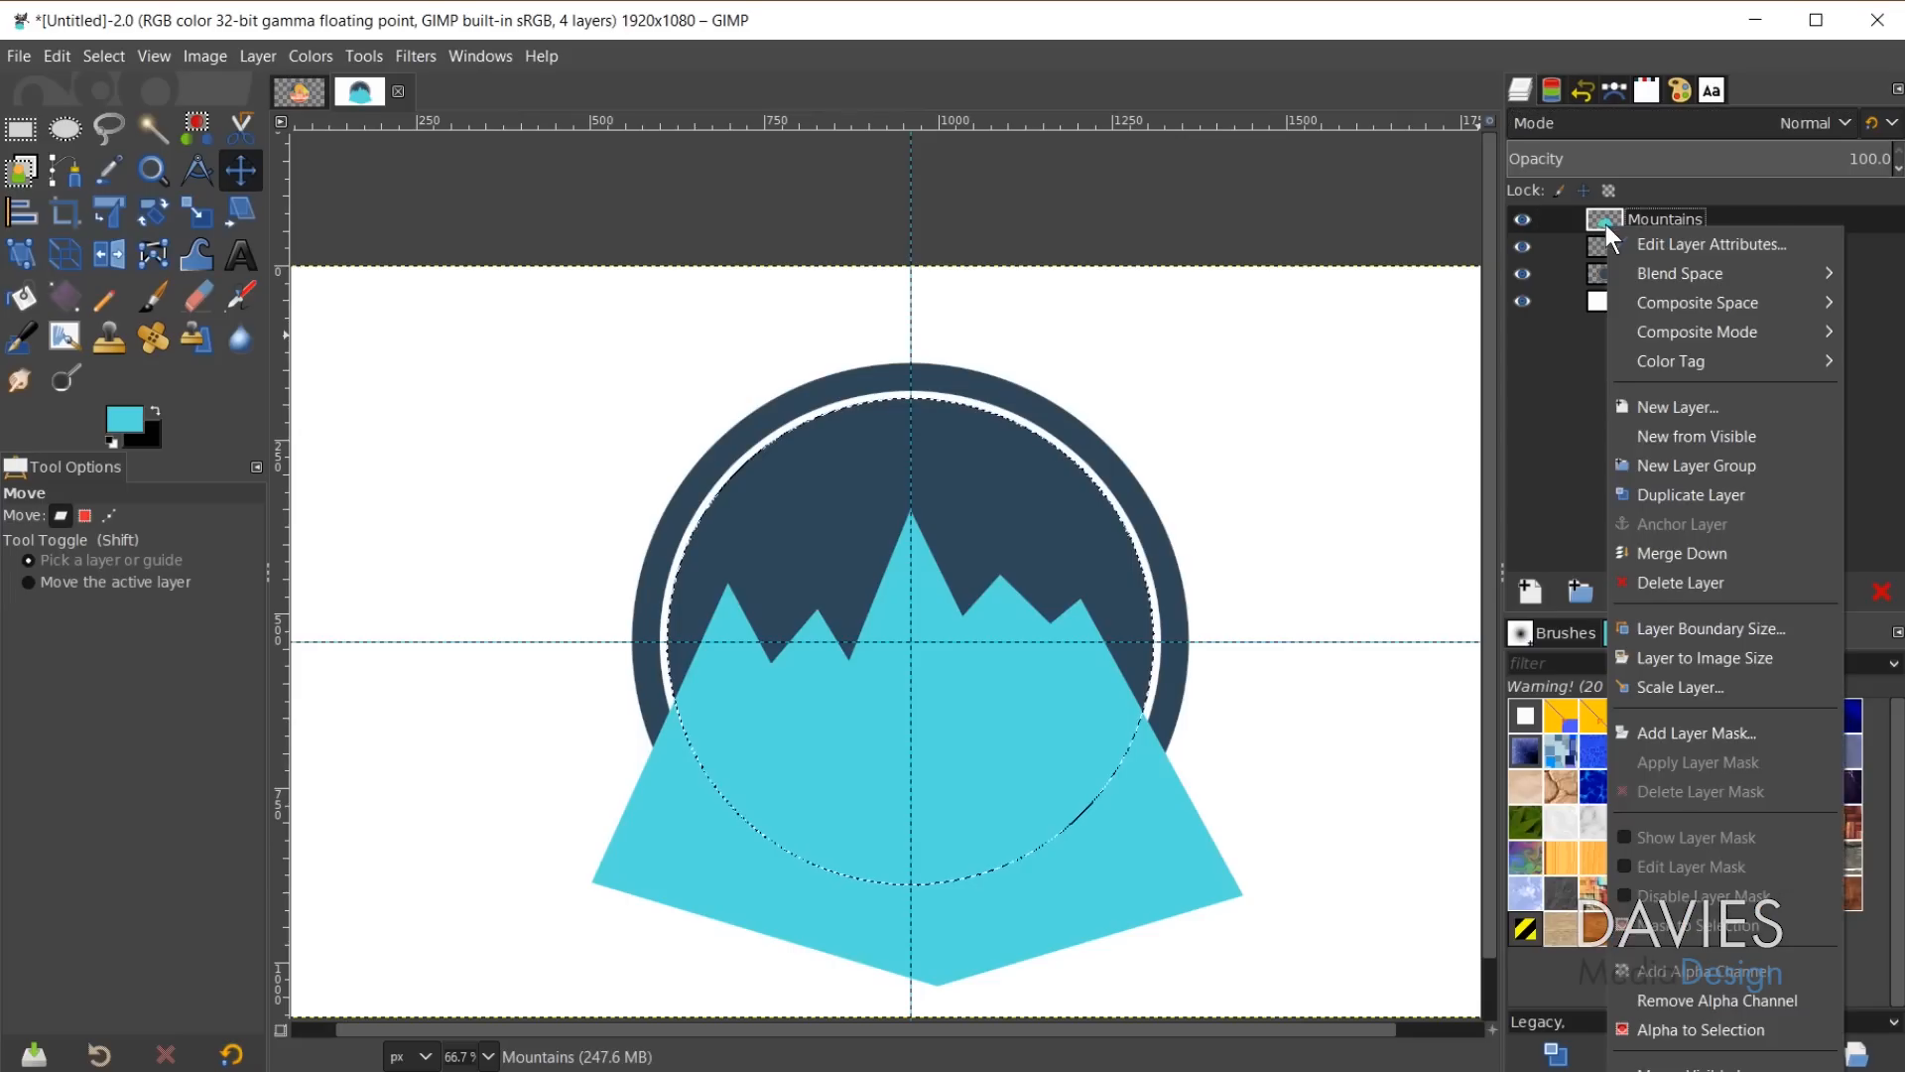
click(1696, 733)
drag(1671, 579, 1491, 245)
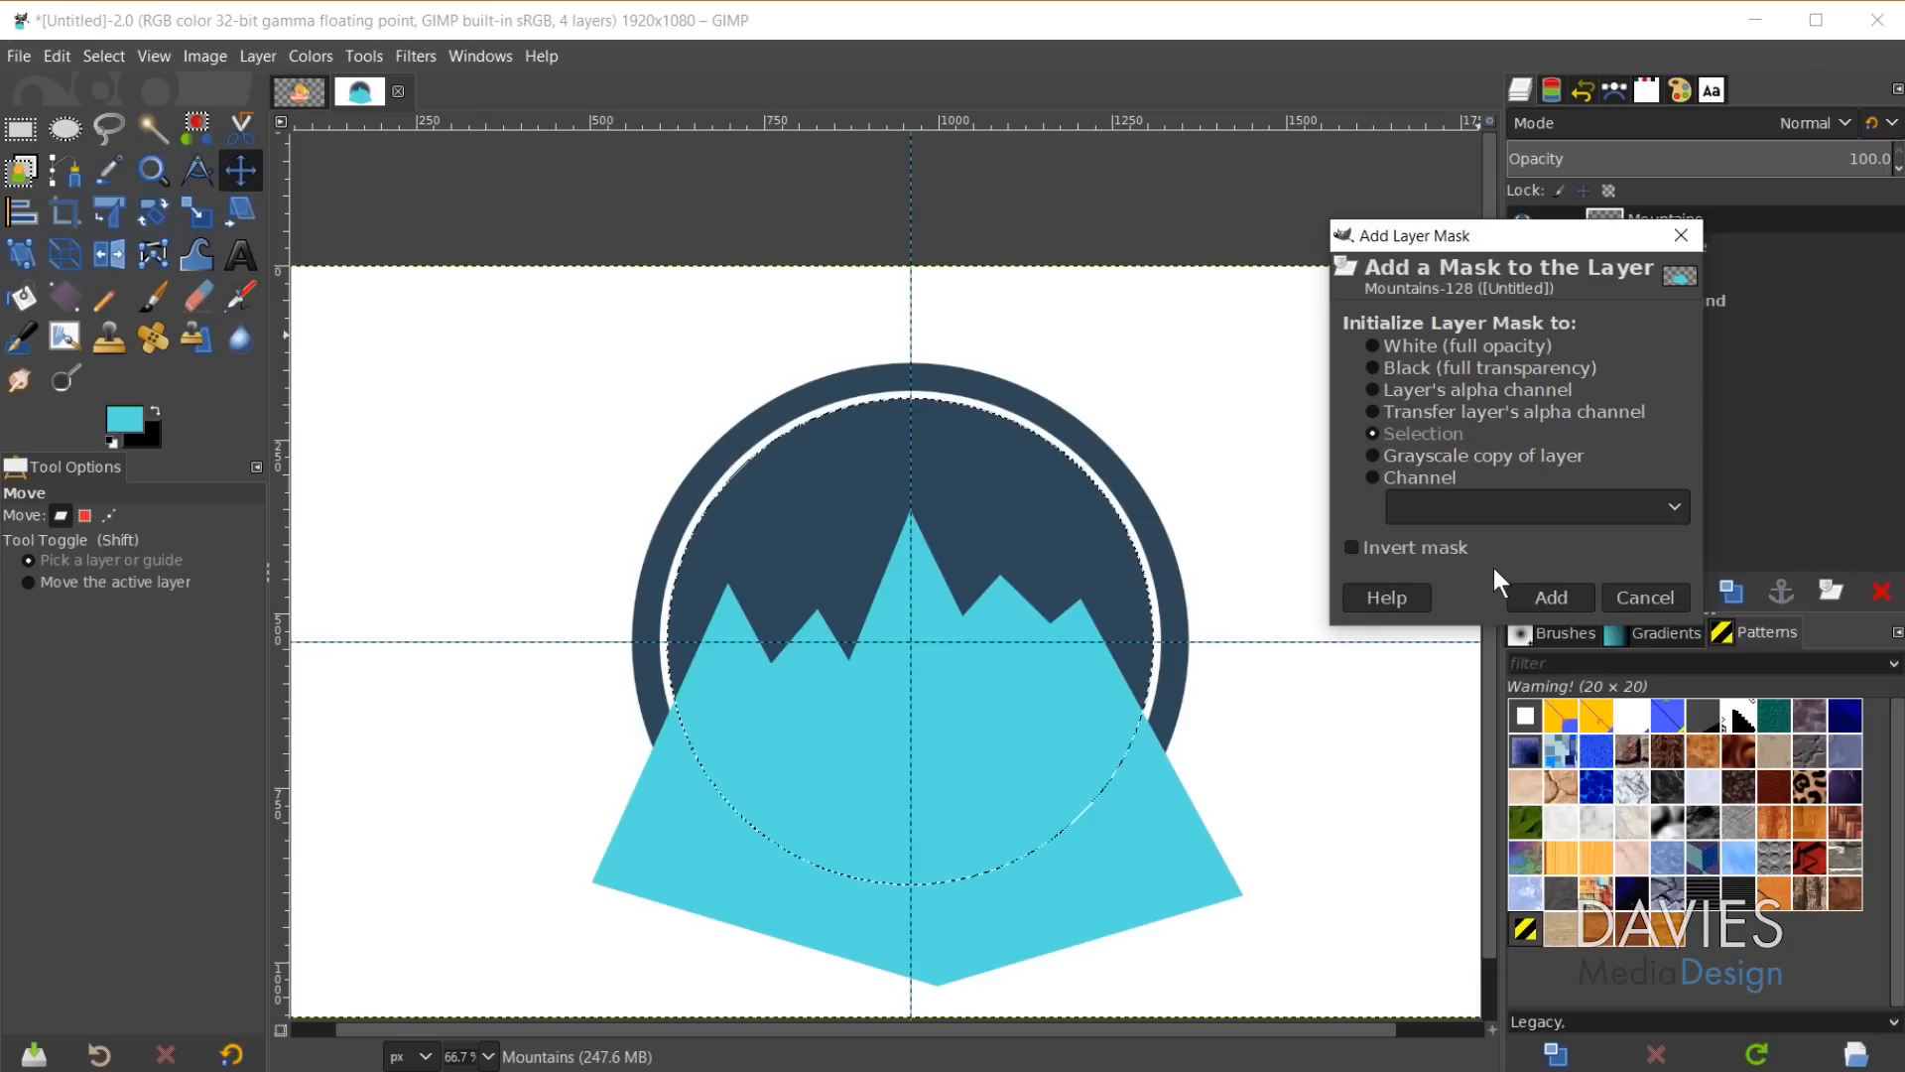
click(1550, 597)
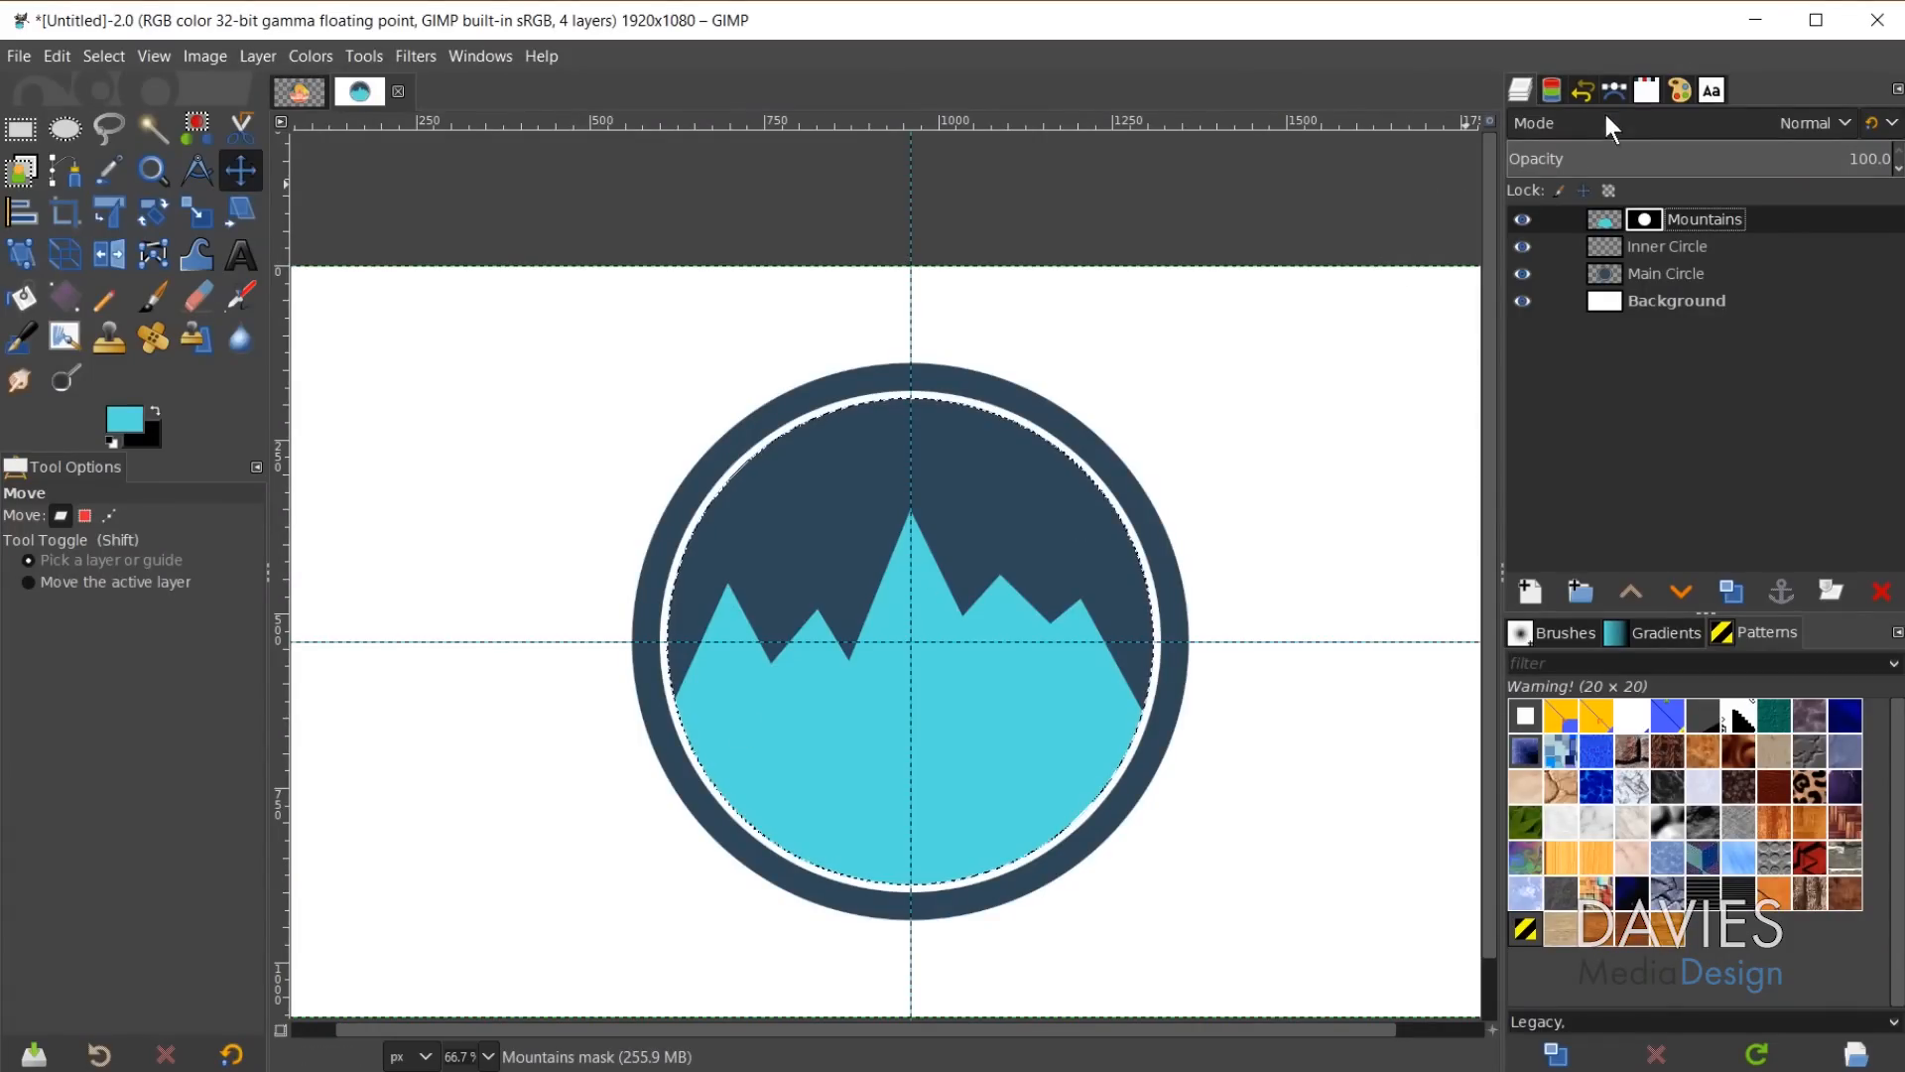
Convert the current circular selection into a path and name it "Inner Circle 2".
click(1619, 85)
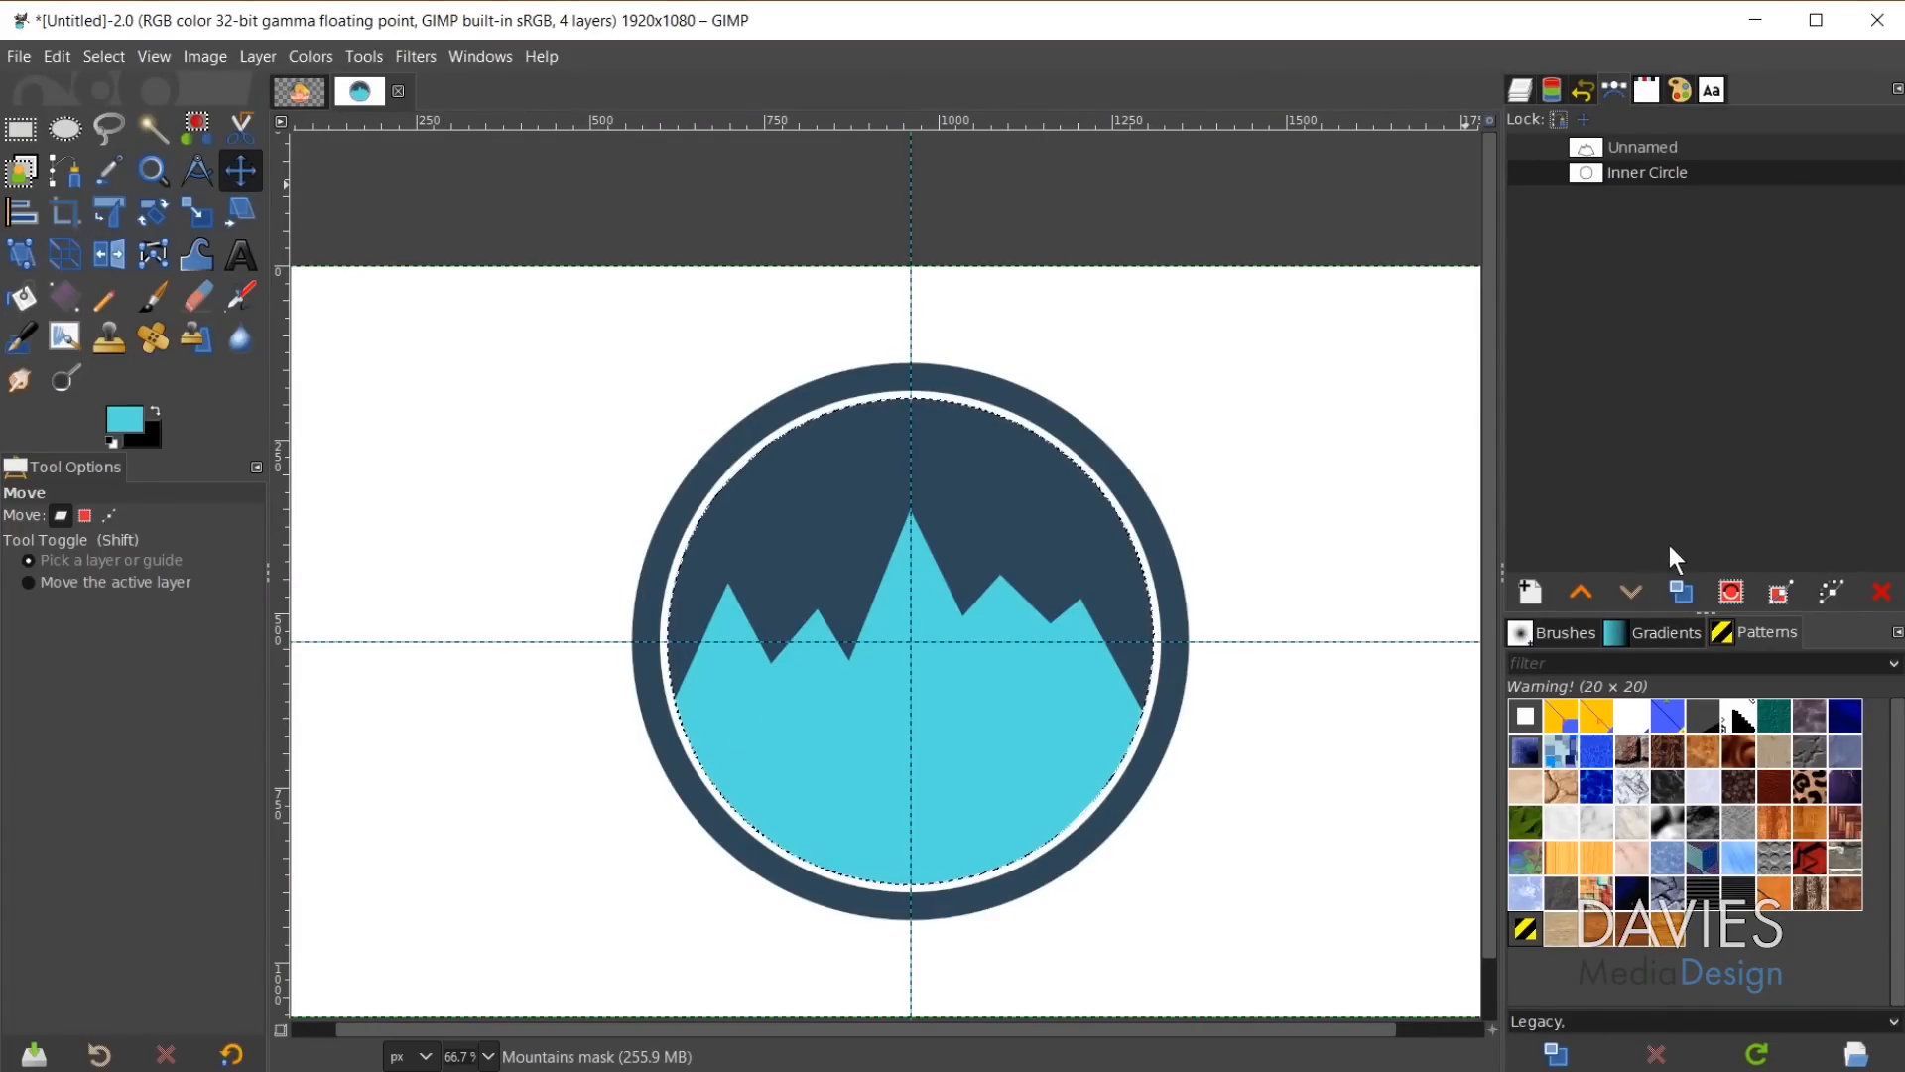
click(1778, 593)
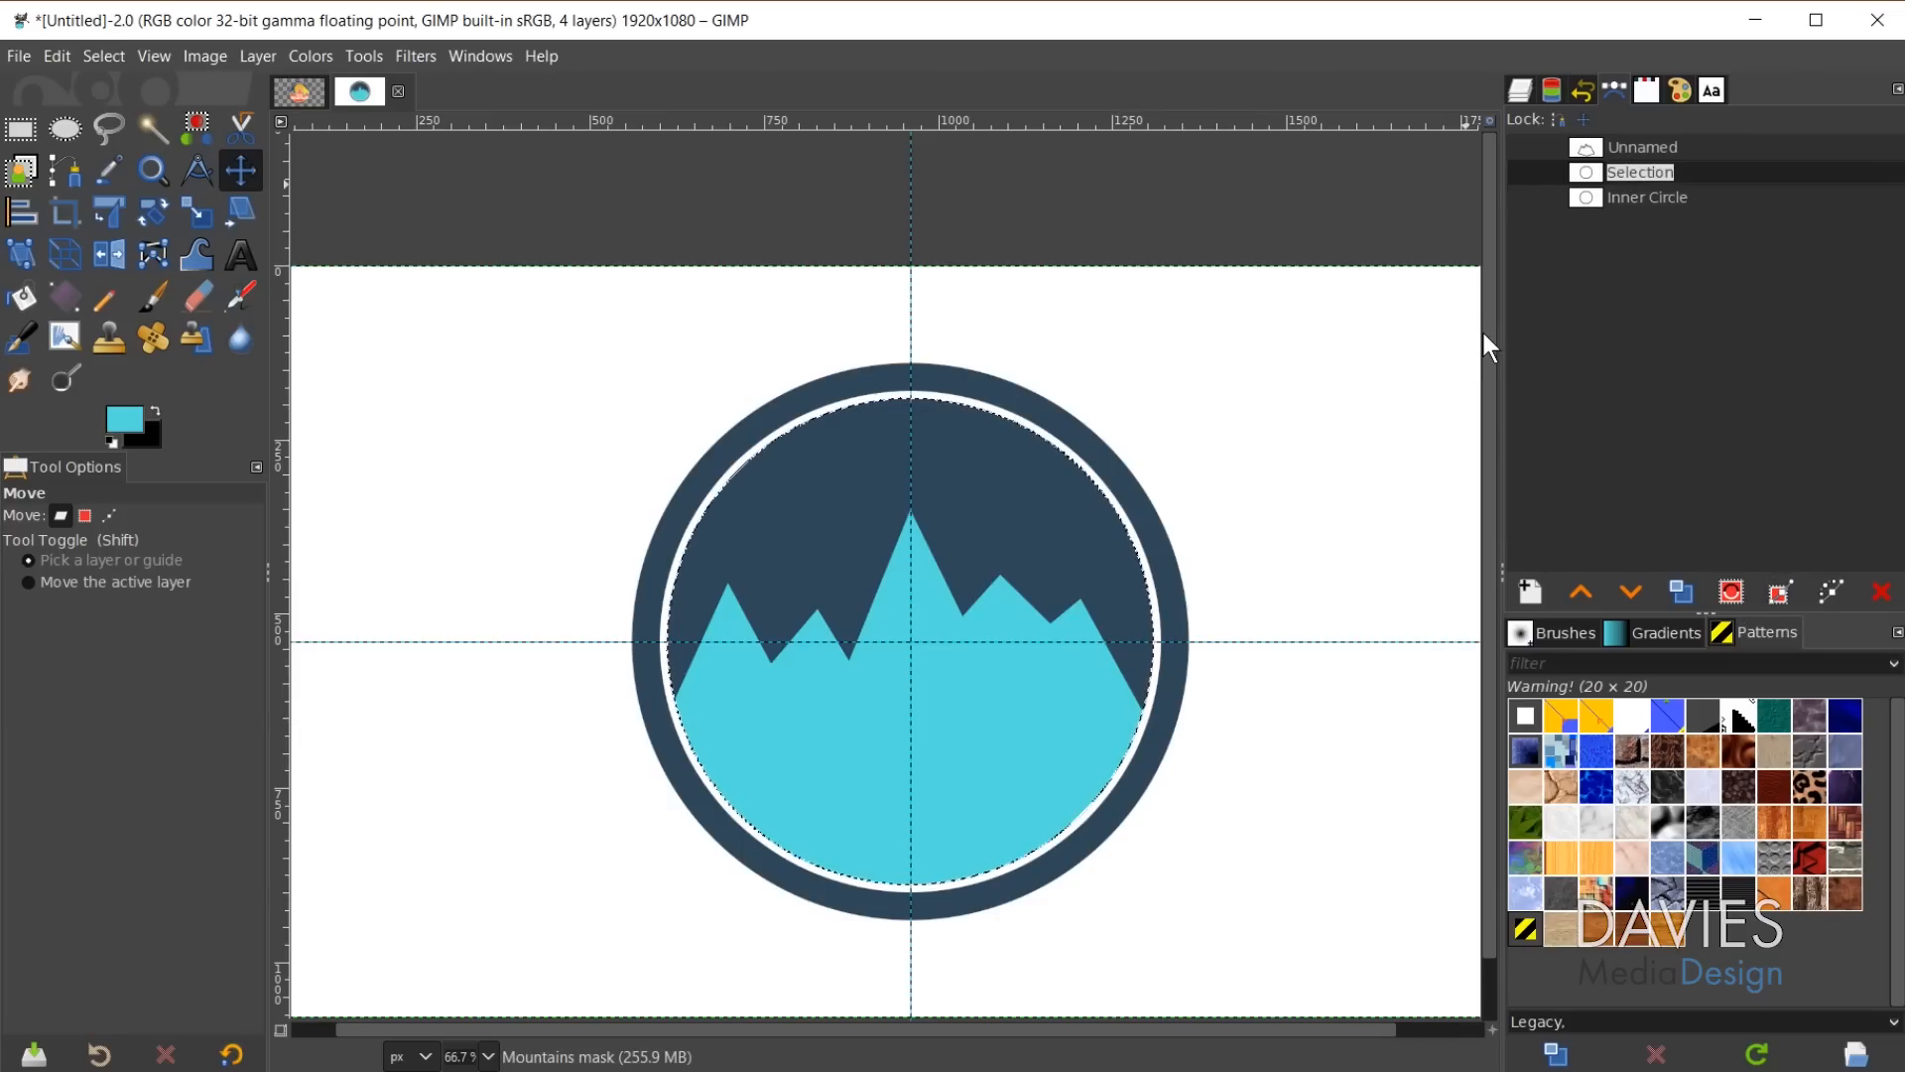
text(Inner Circle 2)
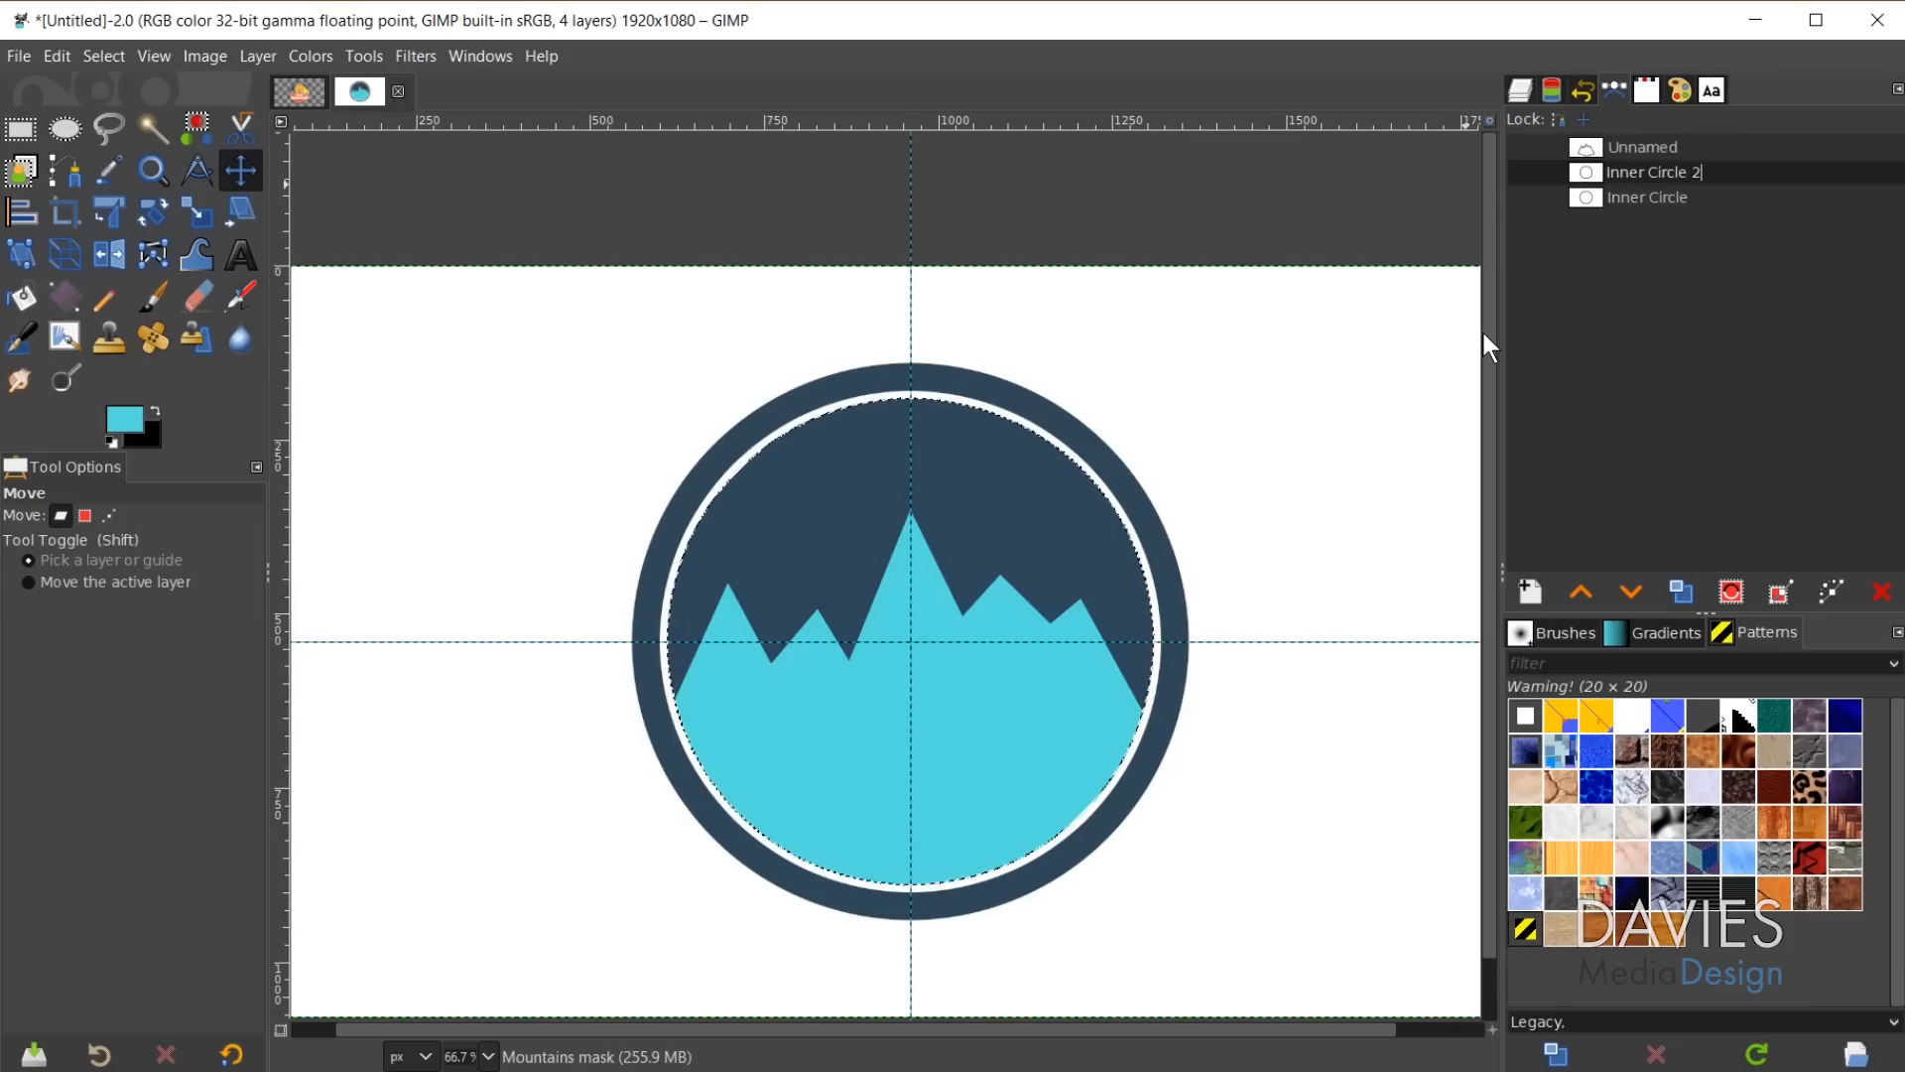
key(Return)
Rename the unnamed path of the mountain outline to "Mountains".
click(1660, 149)
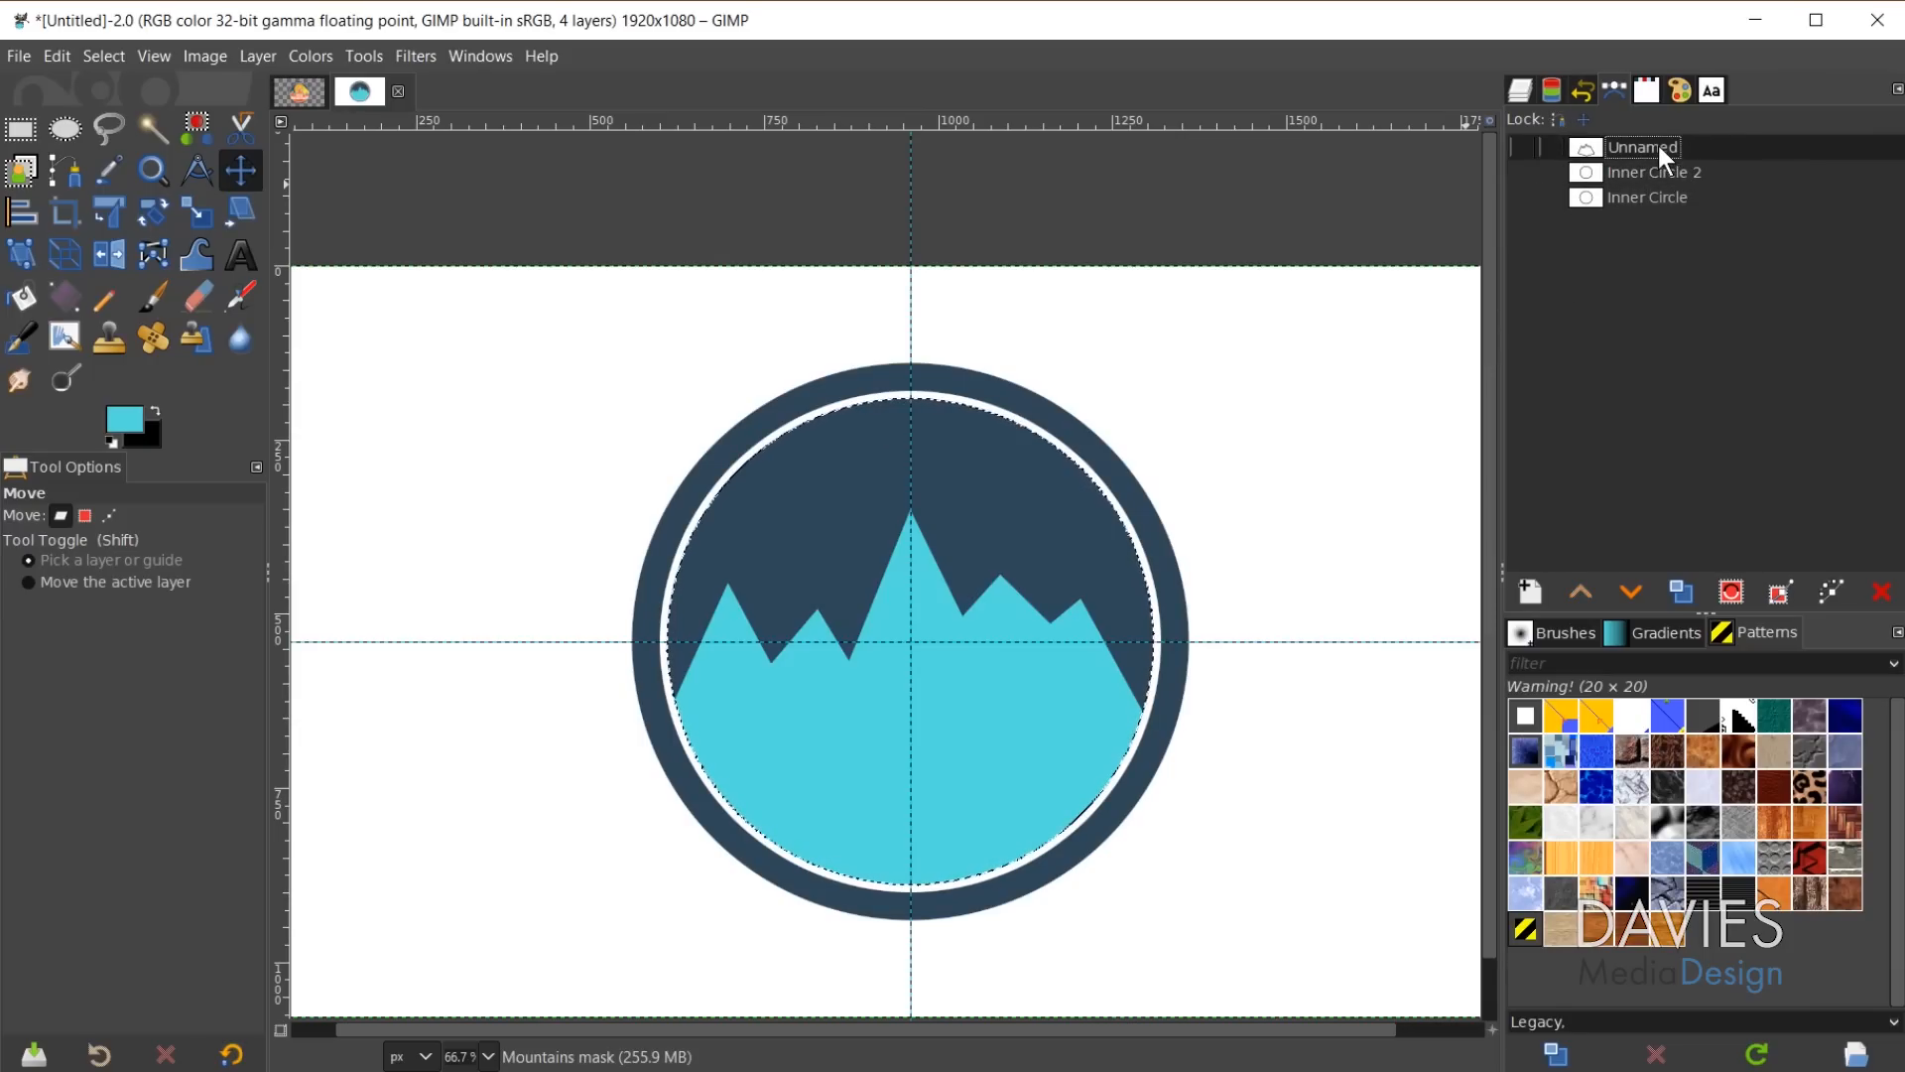
text(Mountai)
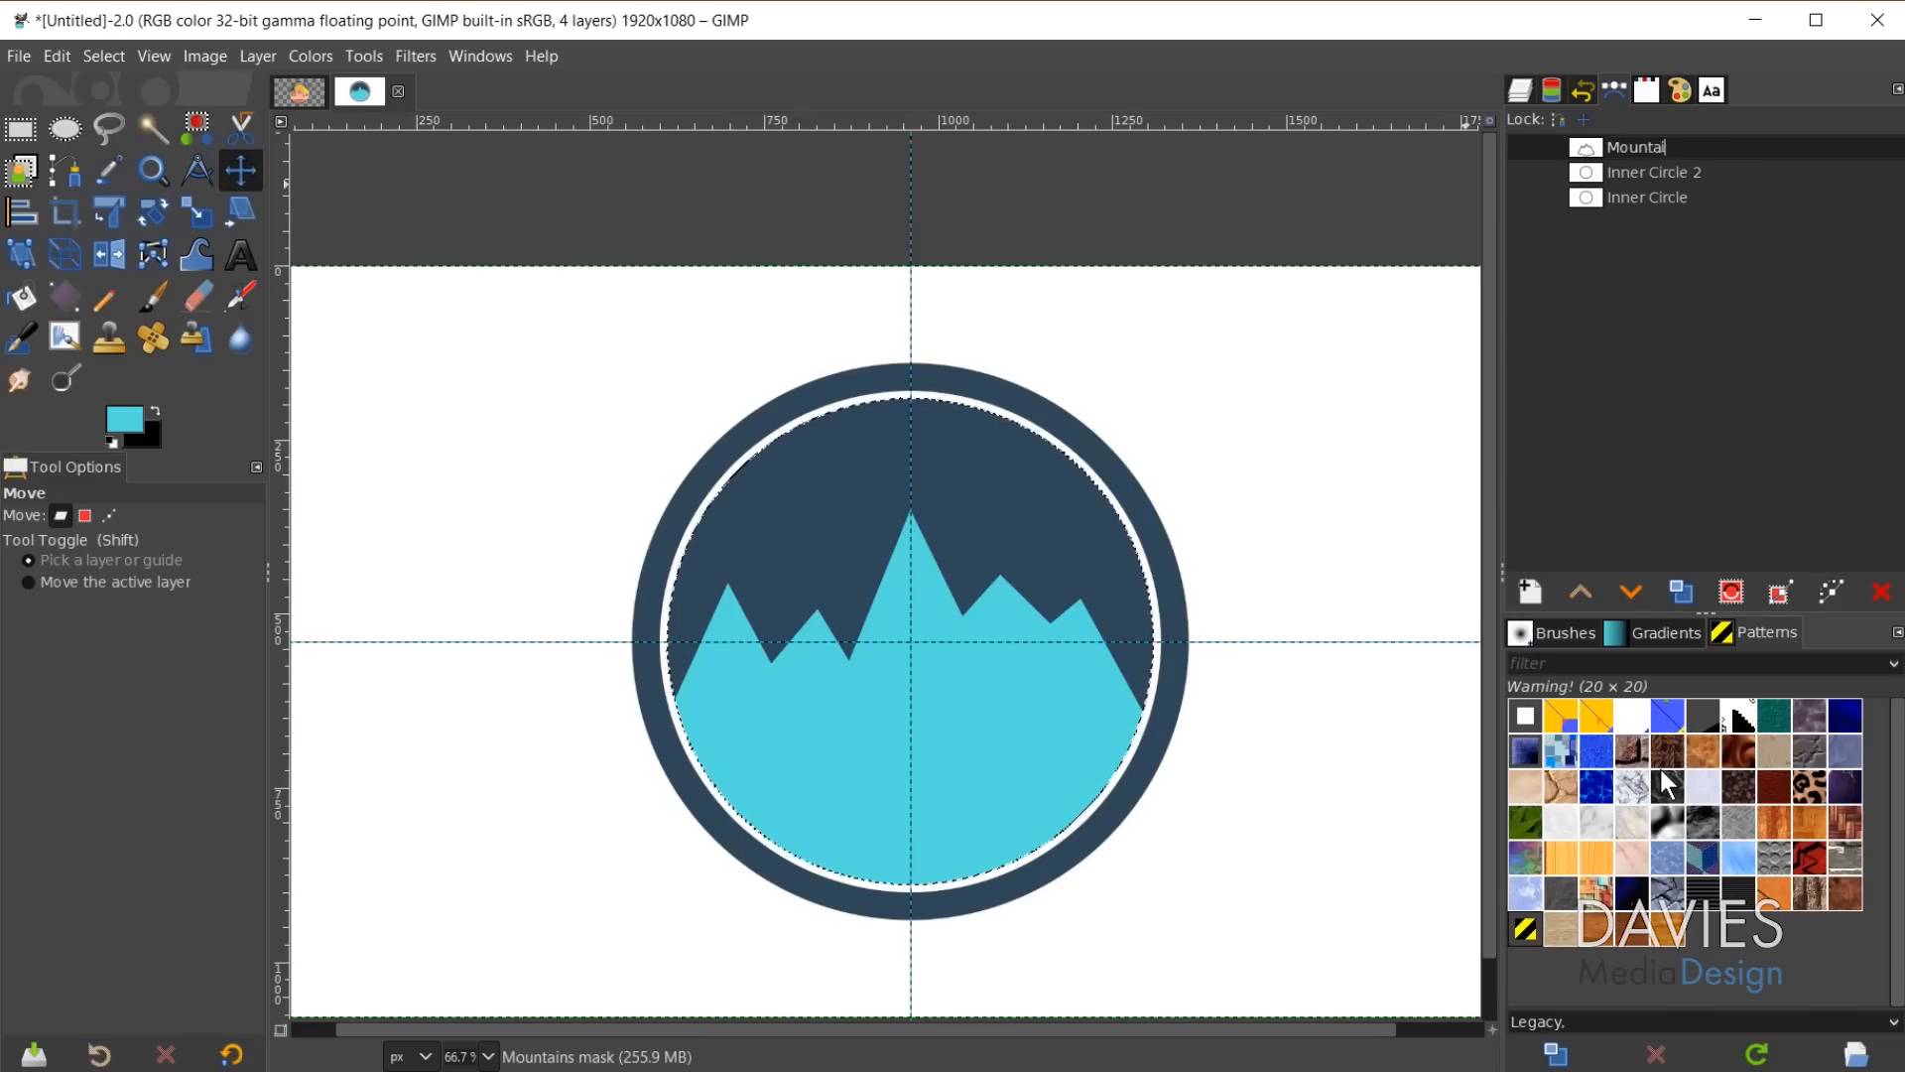
text(ns)
key(Return)
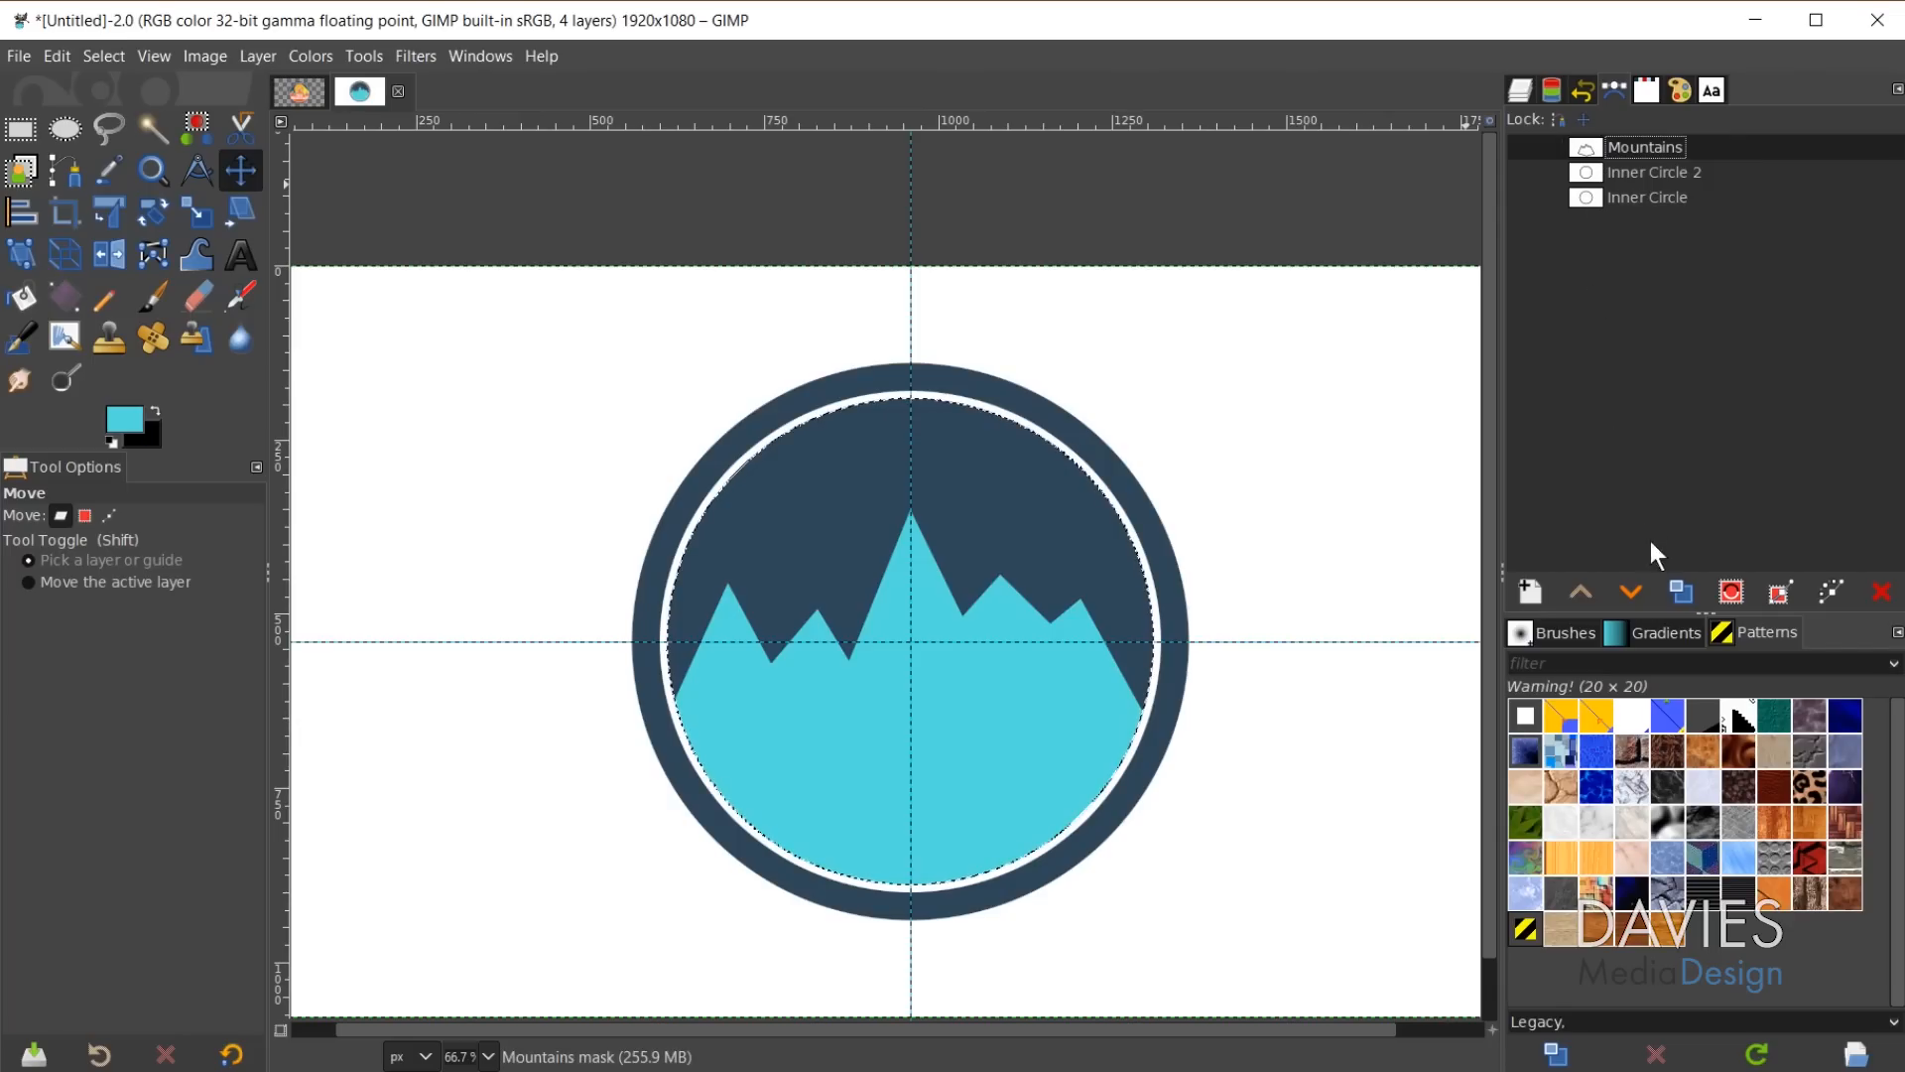
Duplicate the Mountains path, make the copy visible, and move it slightly straight down below the light blue peaks' edge.
click(1680, 592)
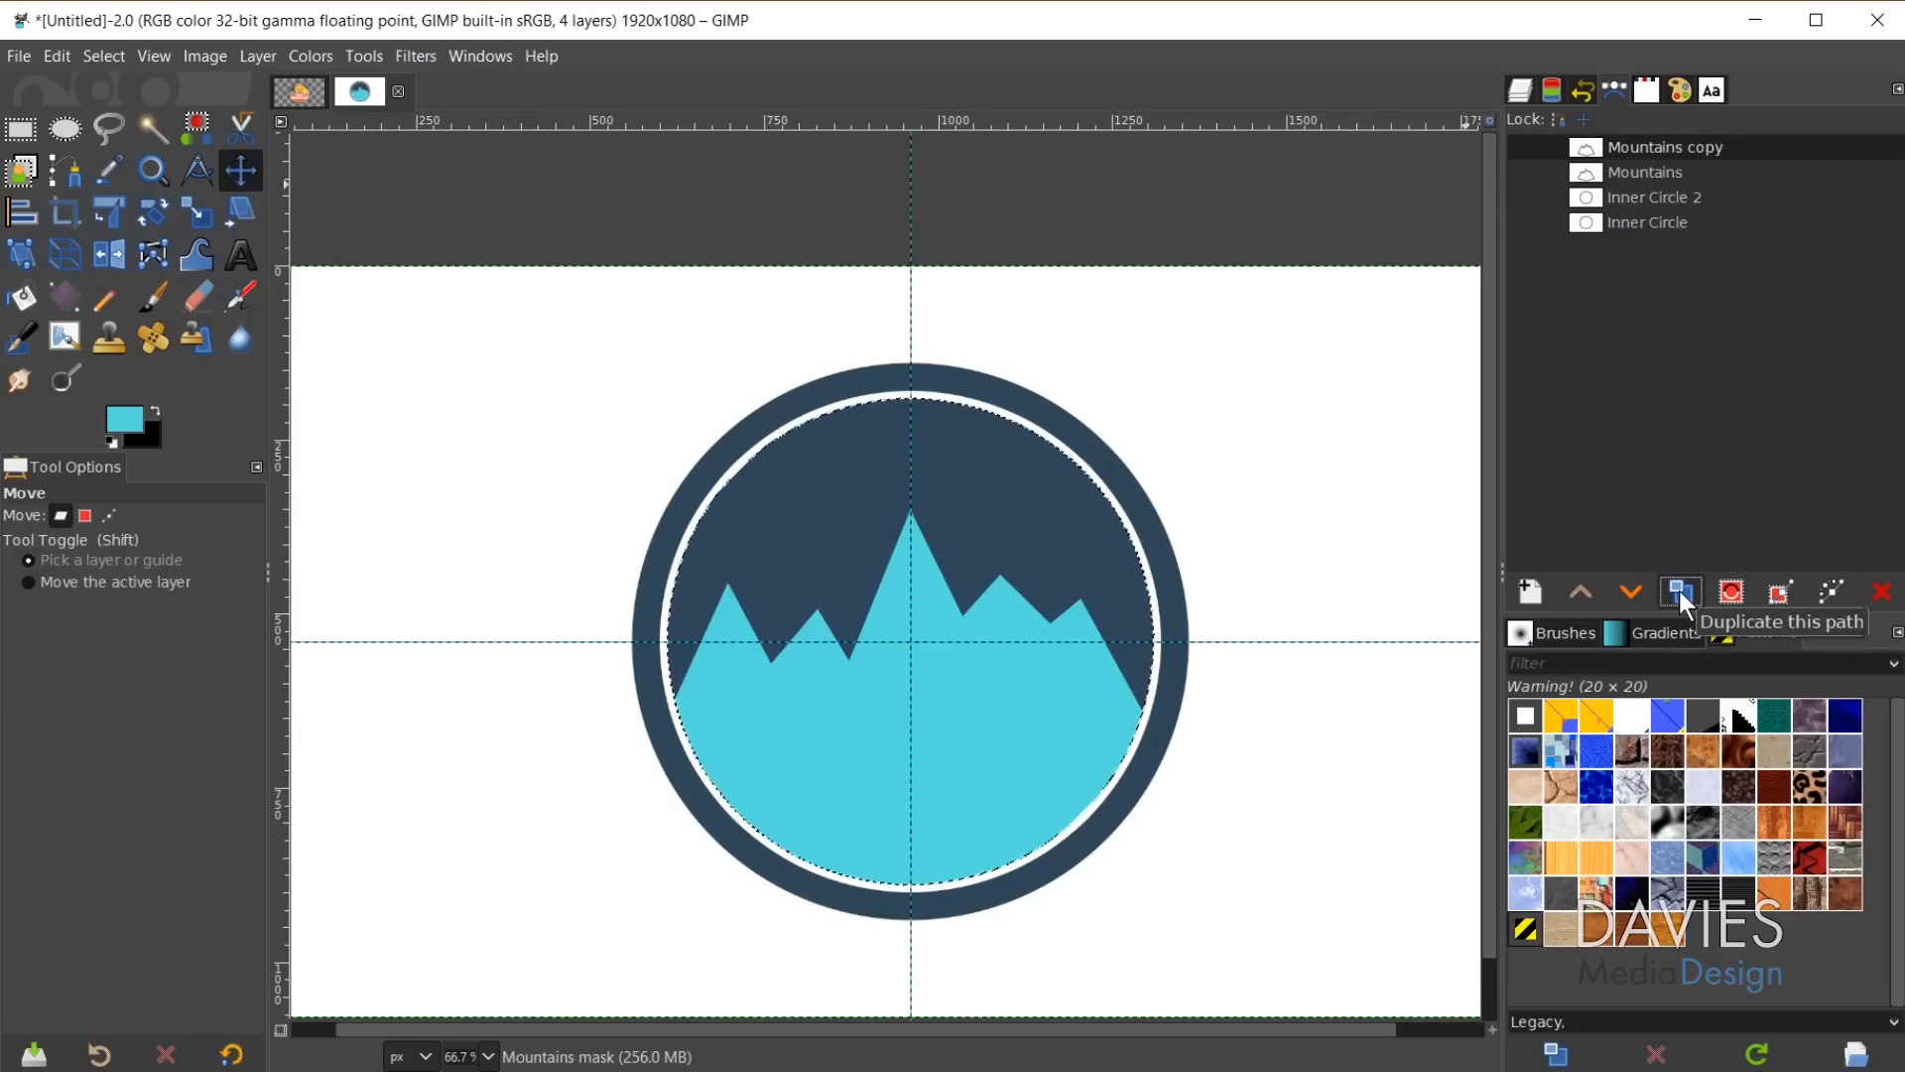
click(1524, 148)
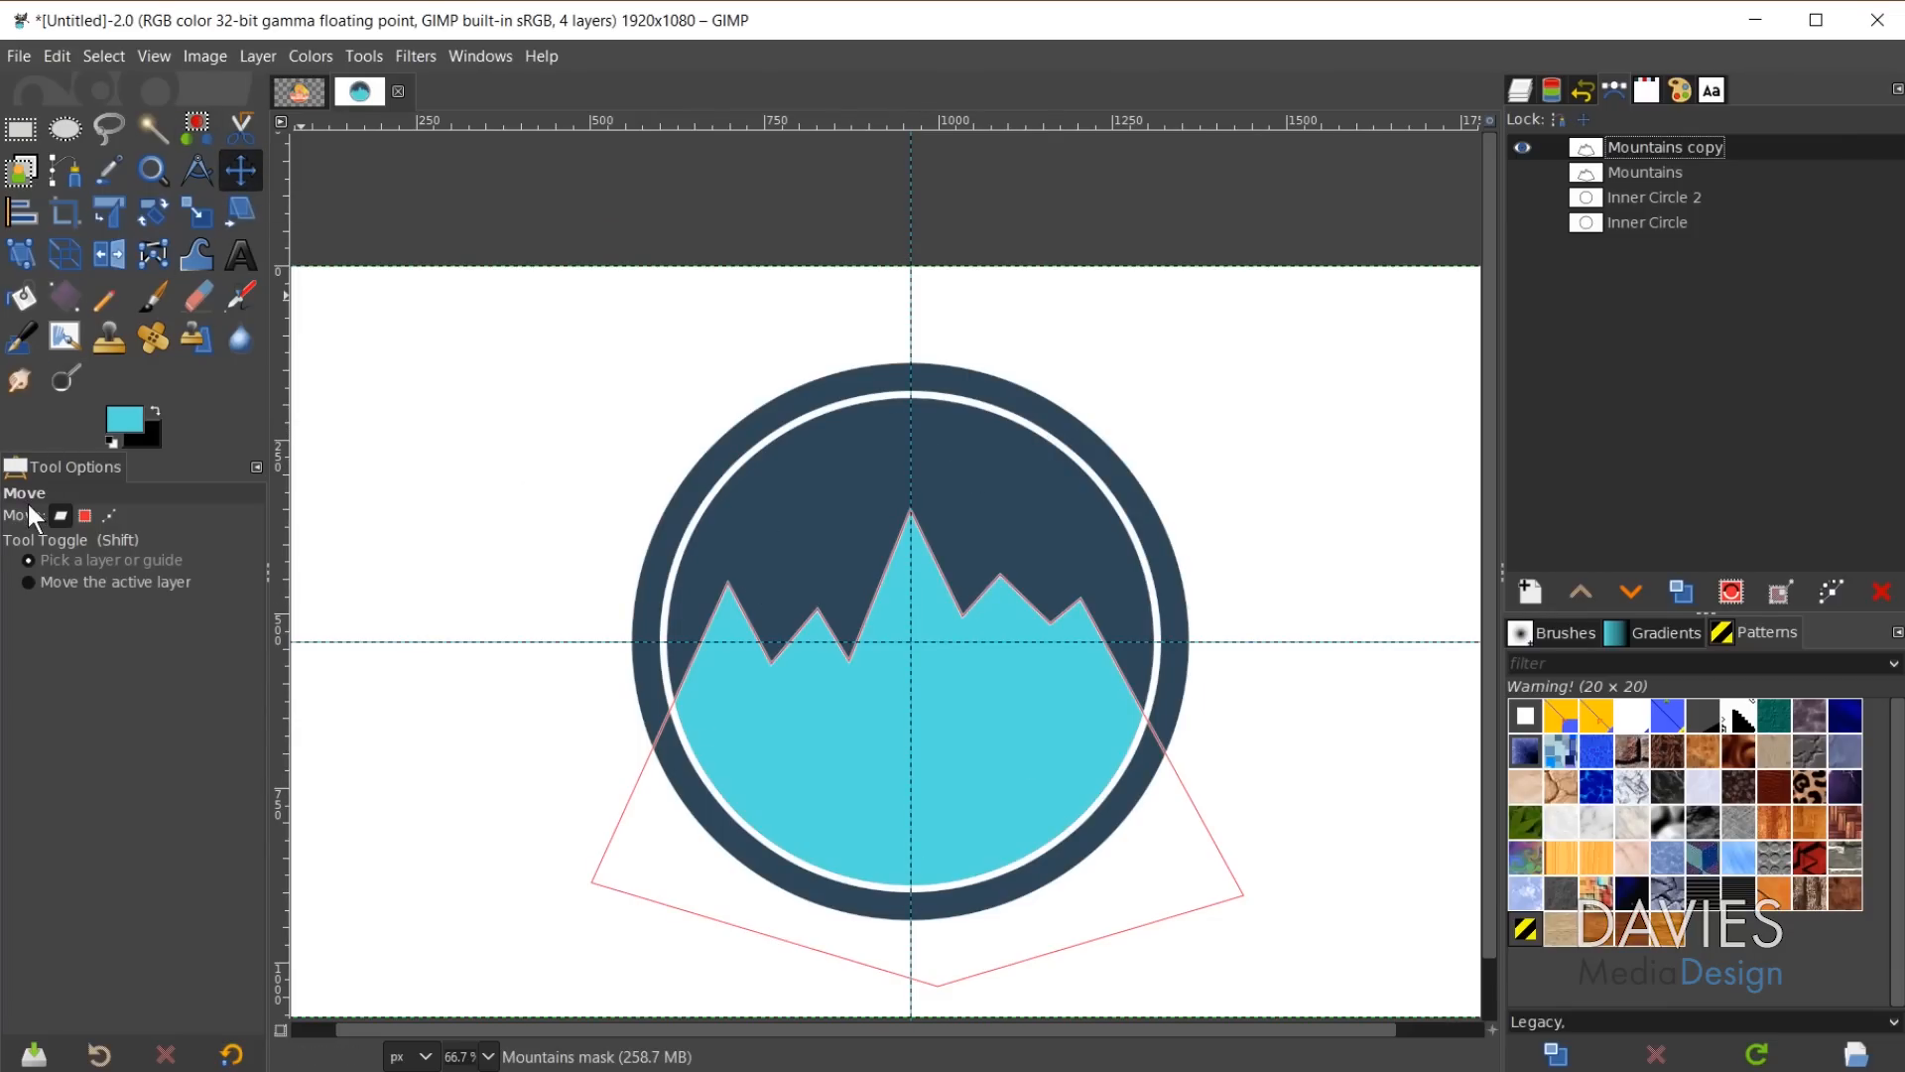
click(109, 516)
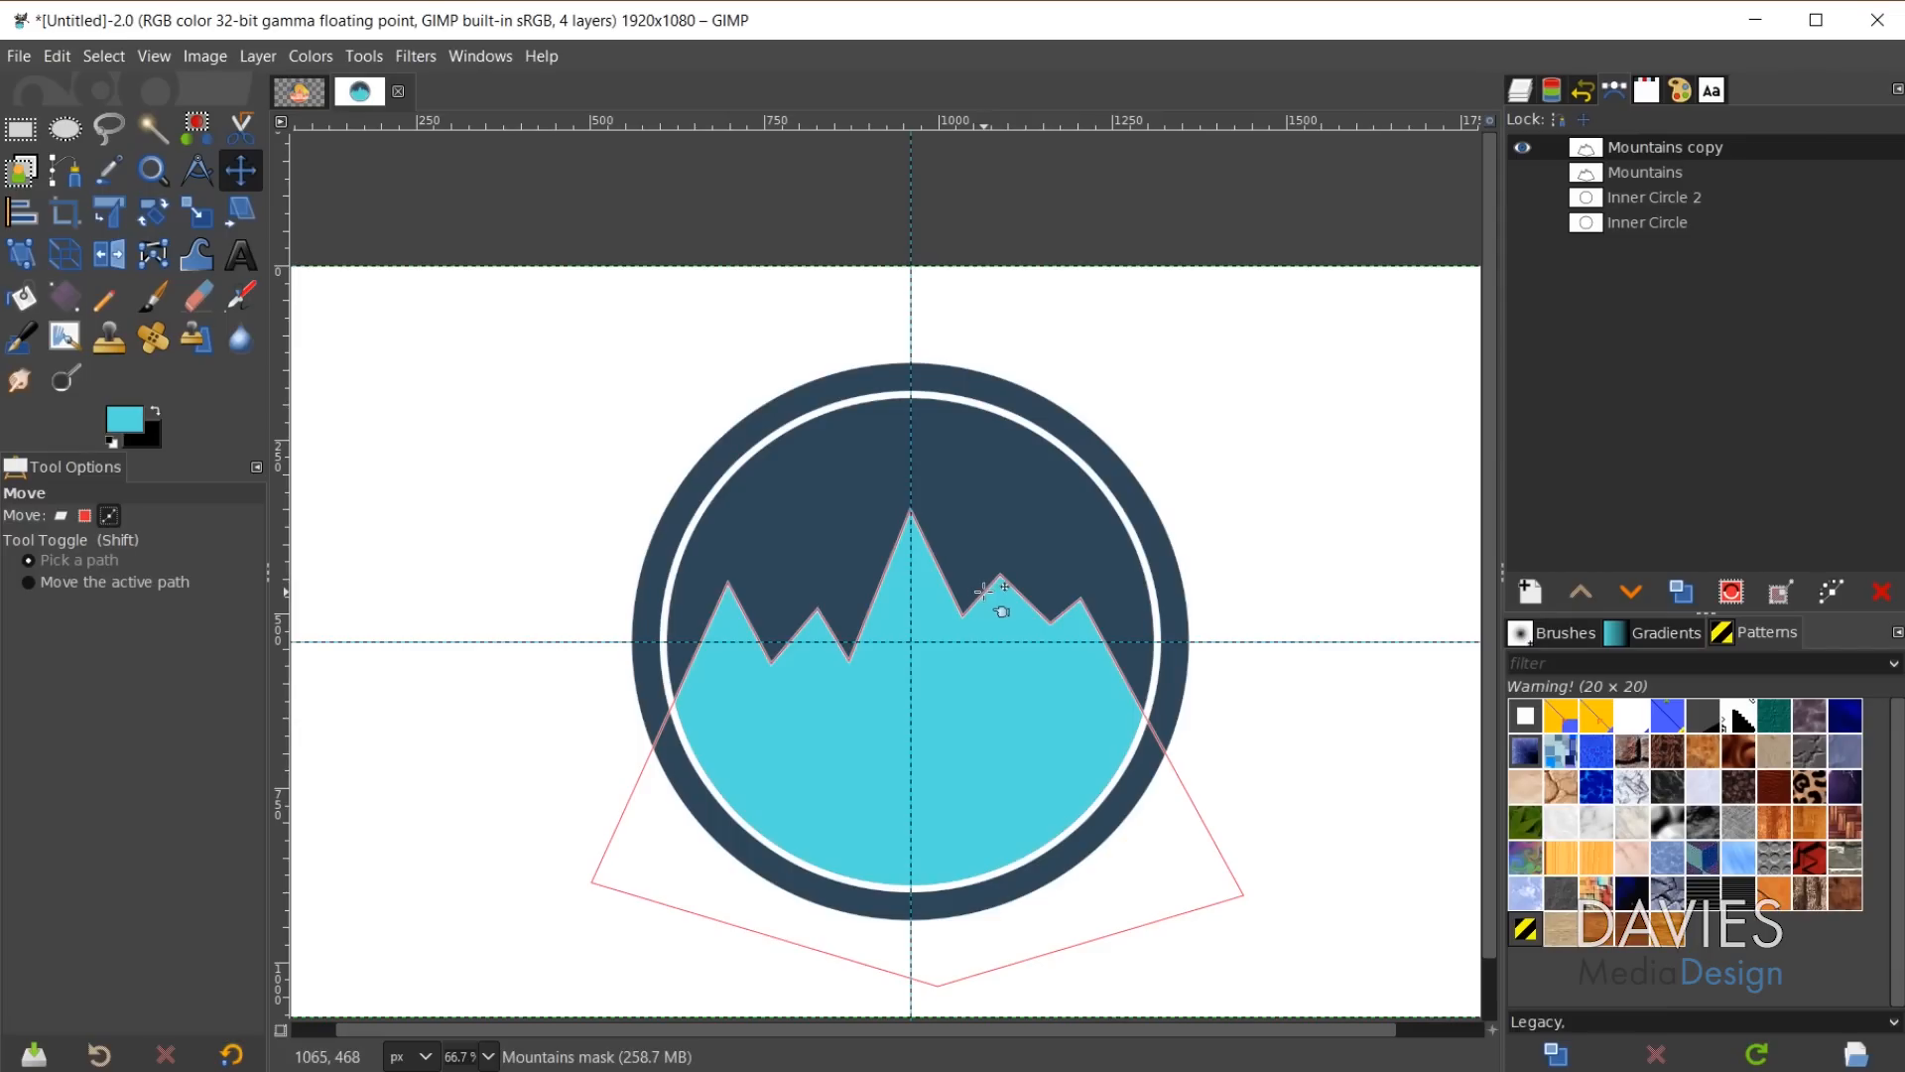
drag(980, 591, 988, 614)
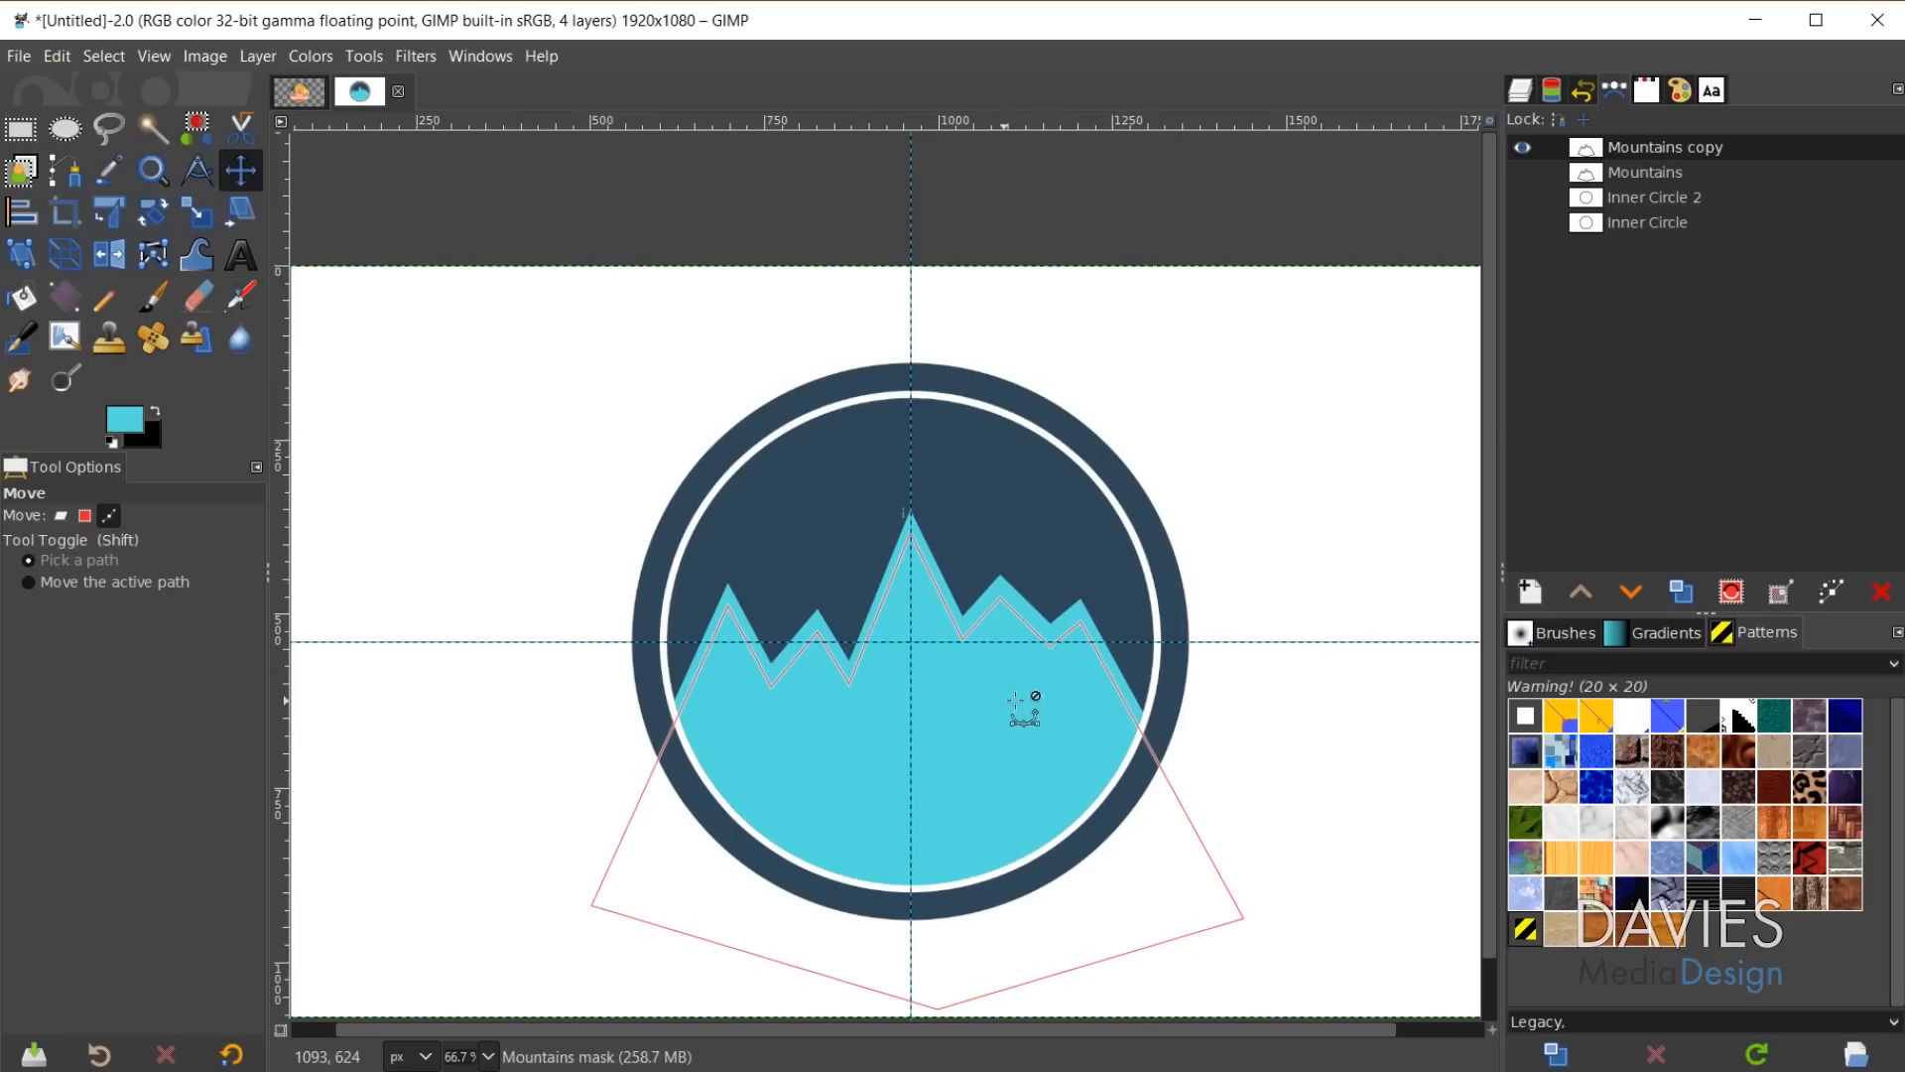
Create a new transparent layer named "Inner Mountains" above the Mountains layer.
click(1516, 93)
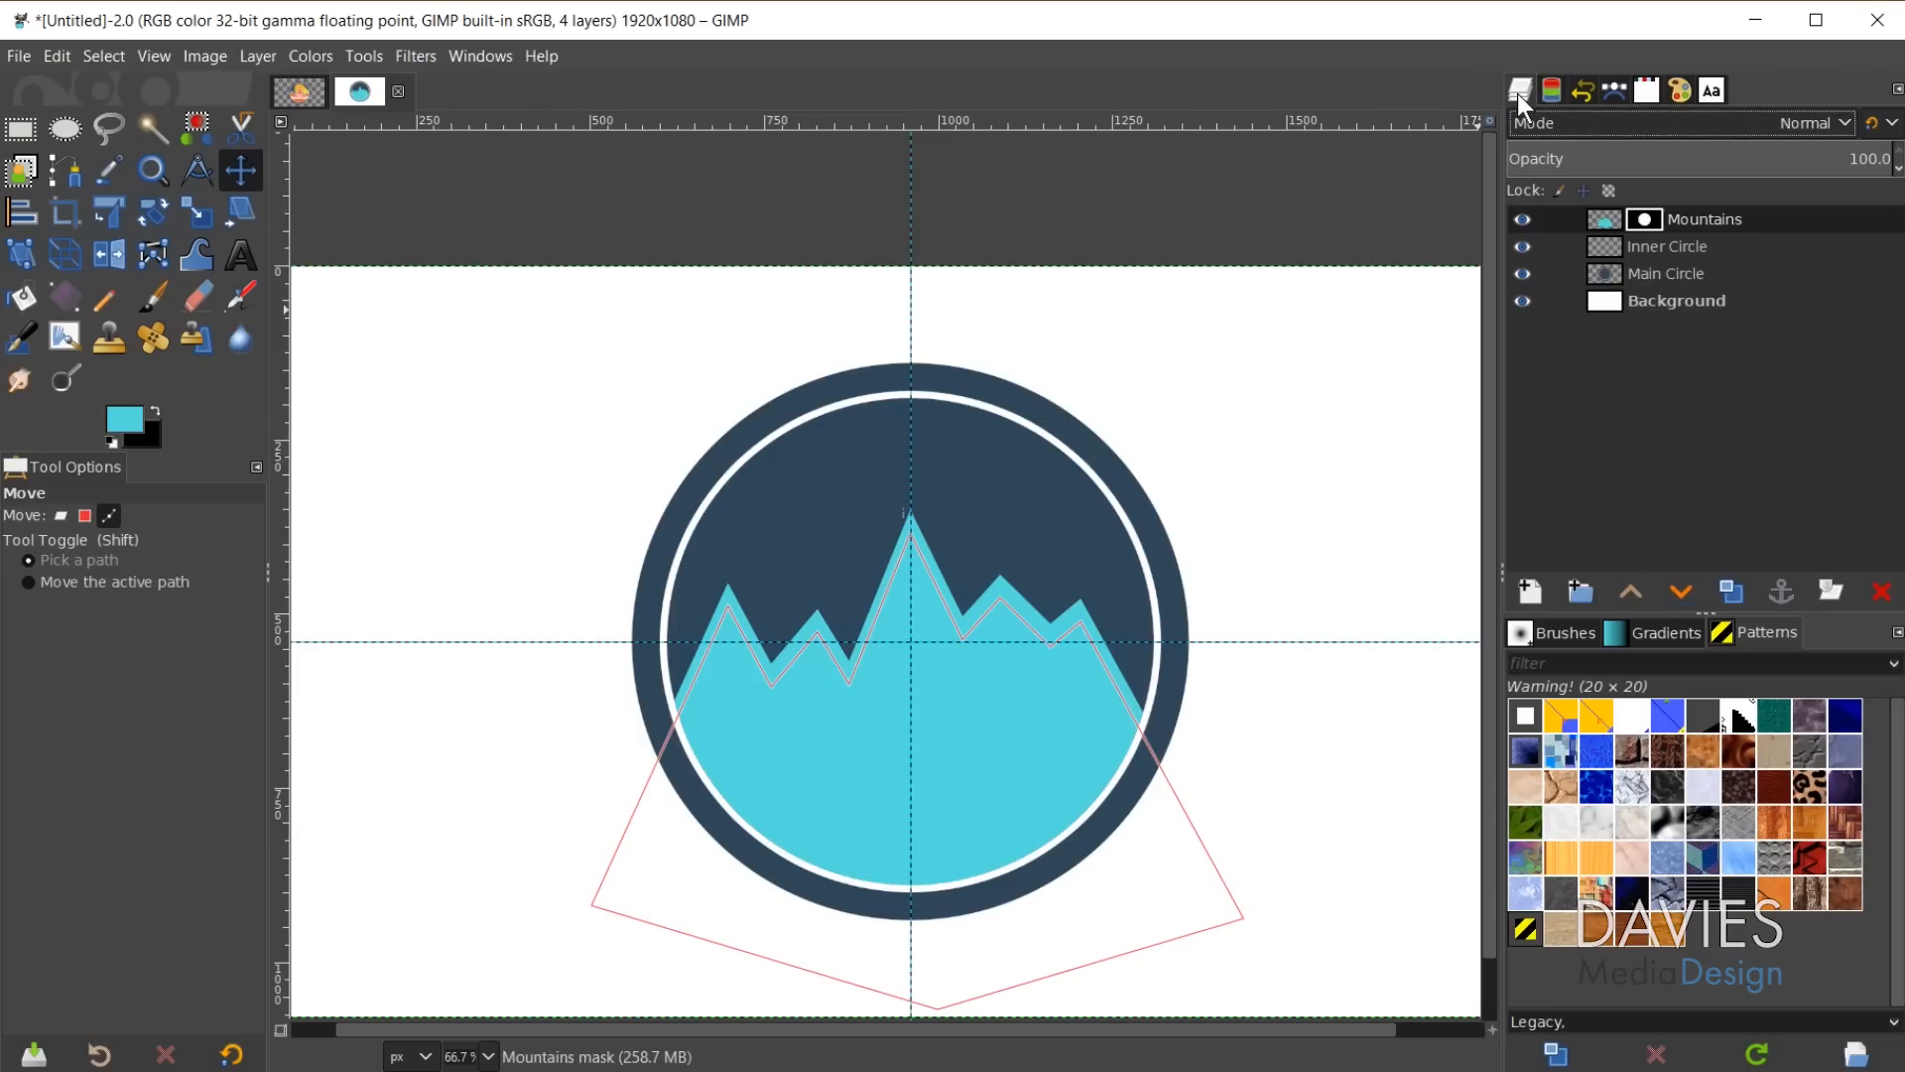
click(1531, 593)
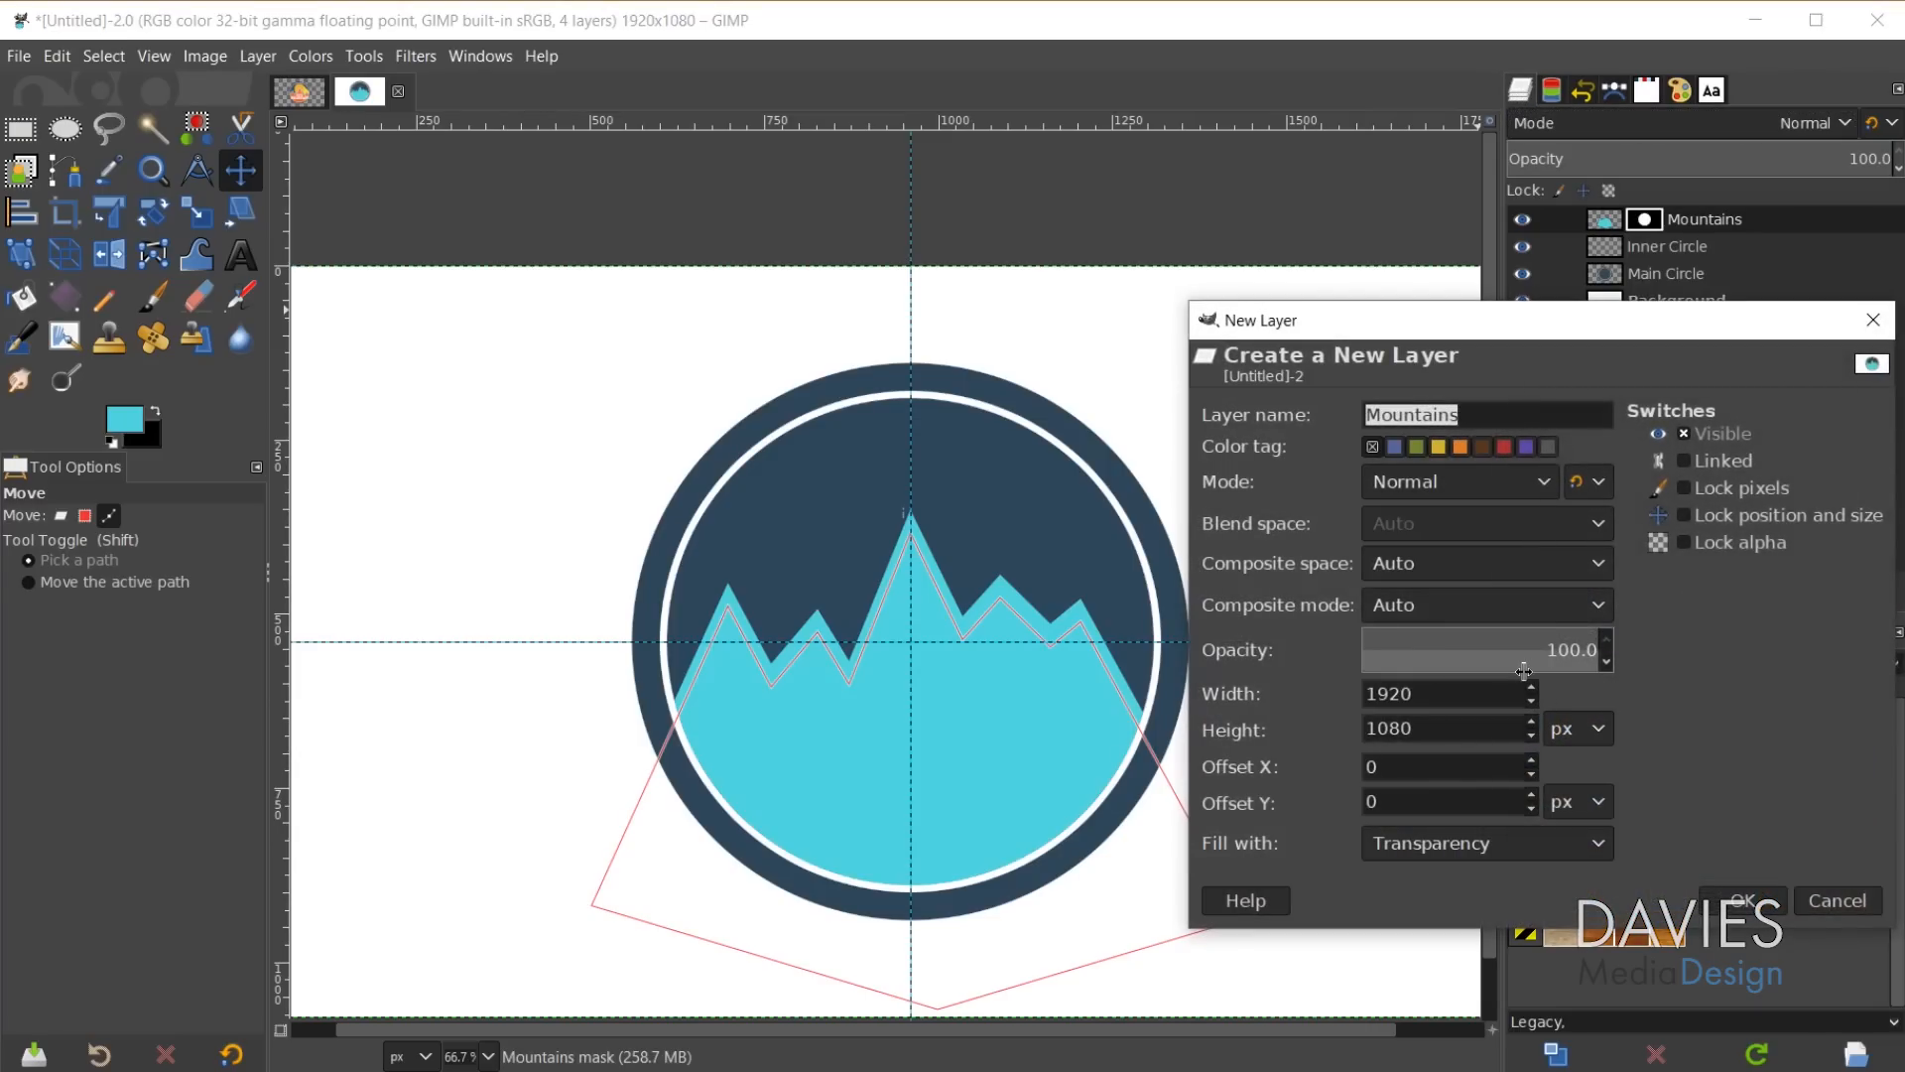
key(Home)
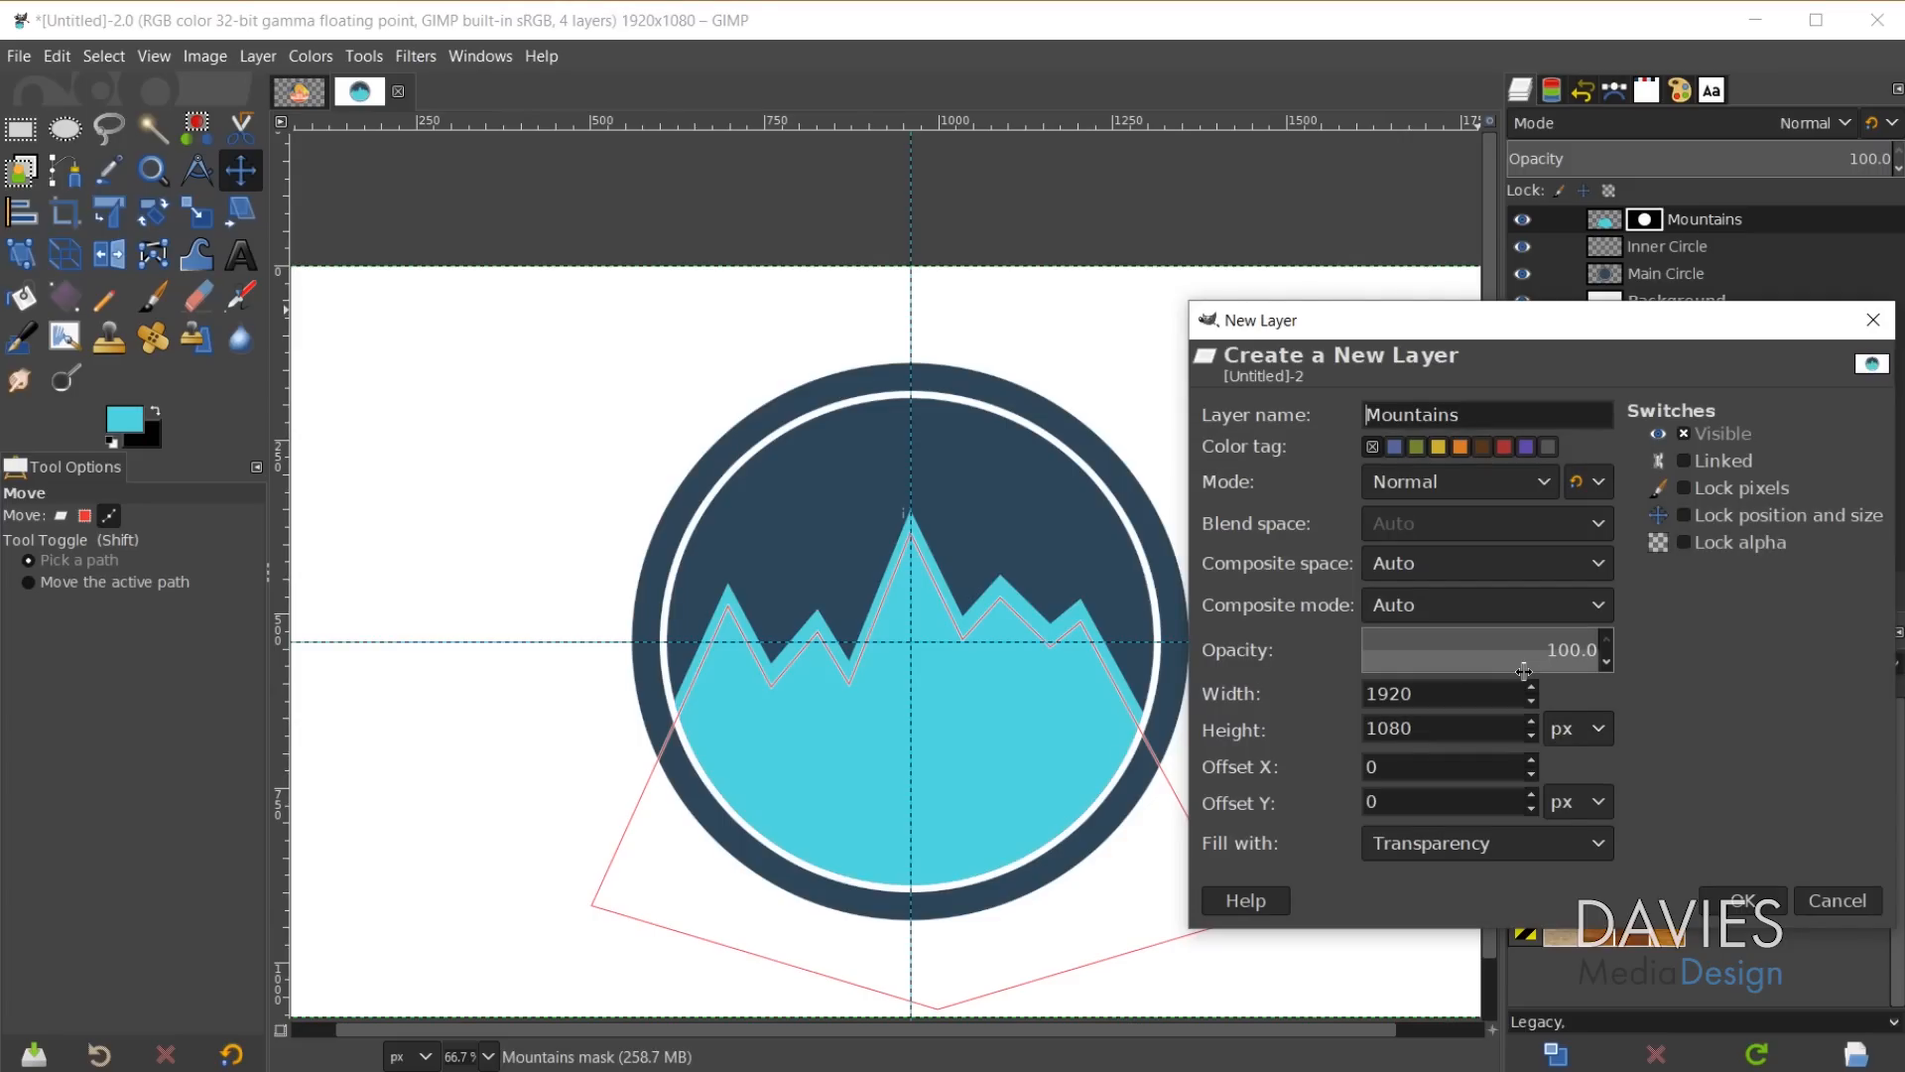
text(Inner)
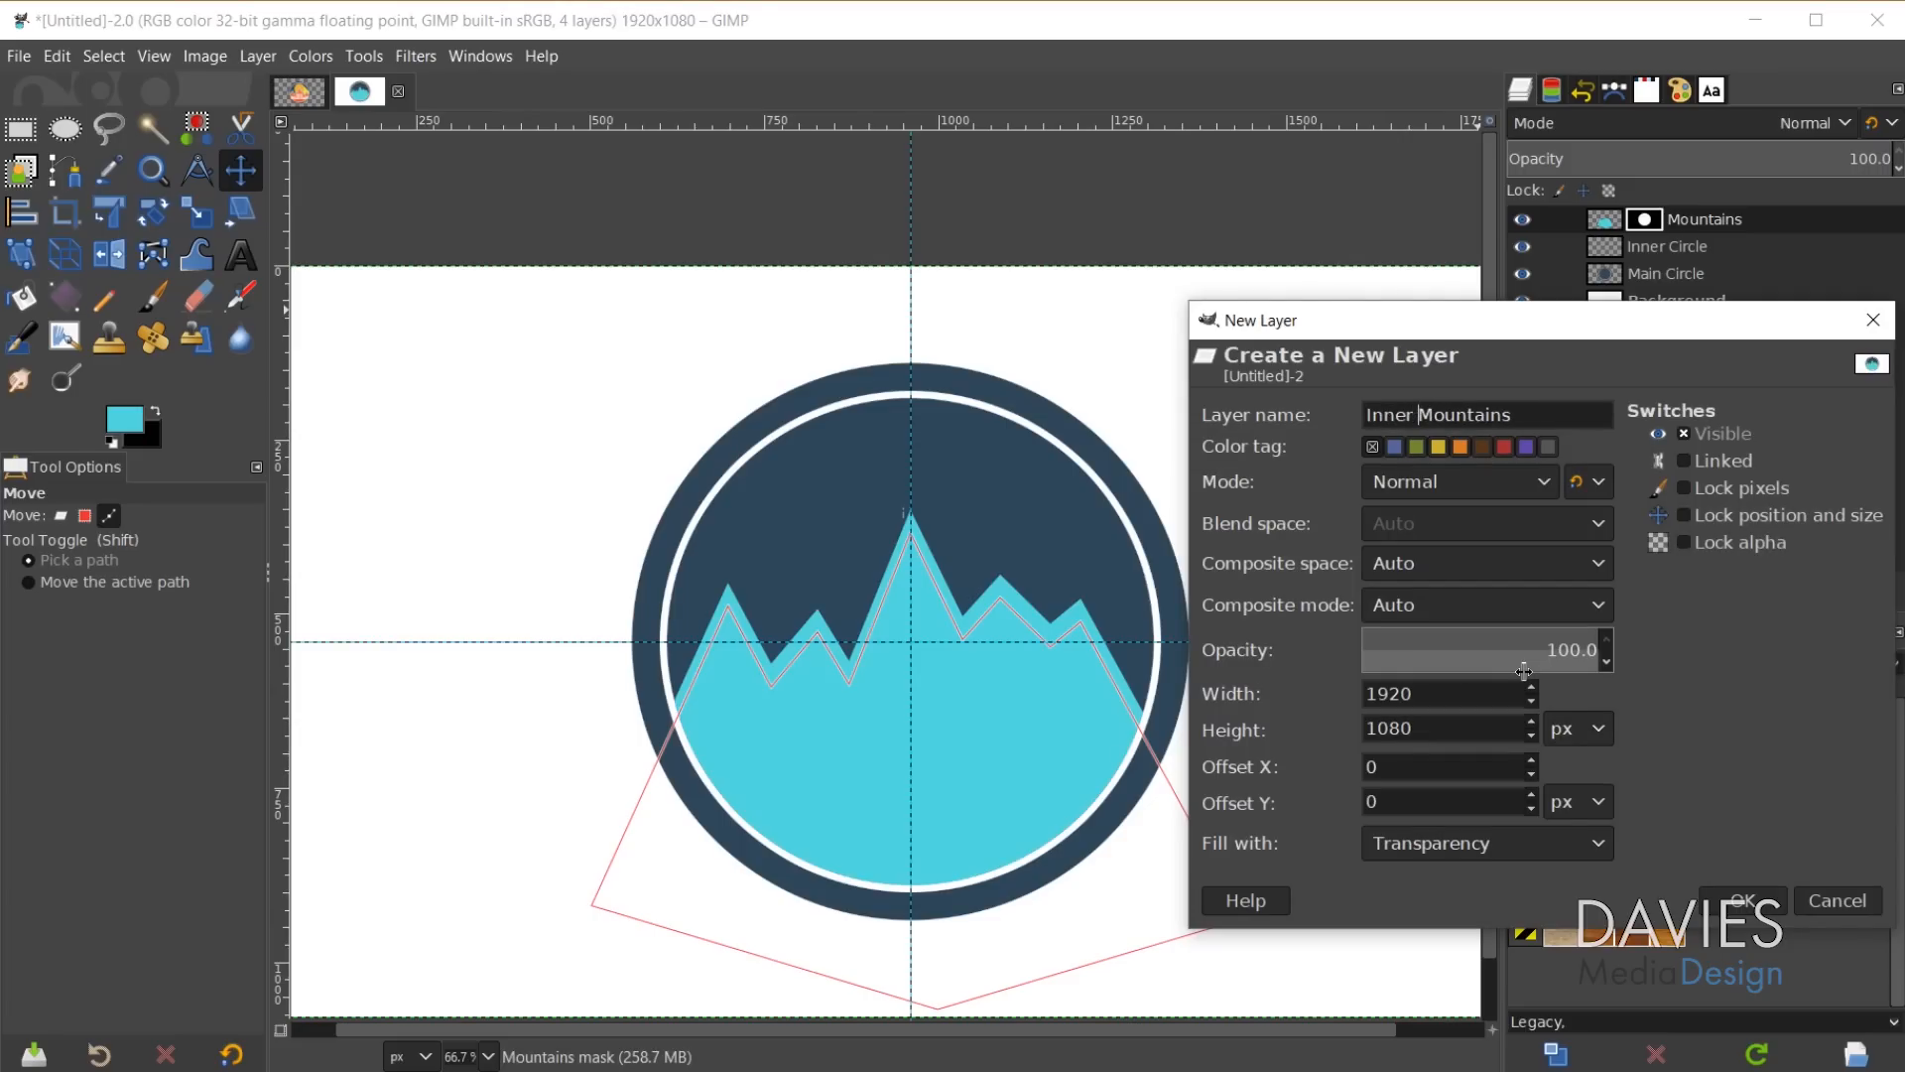
click(1775, 909)
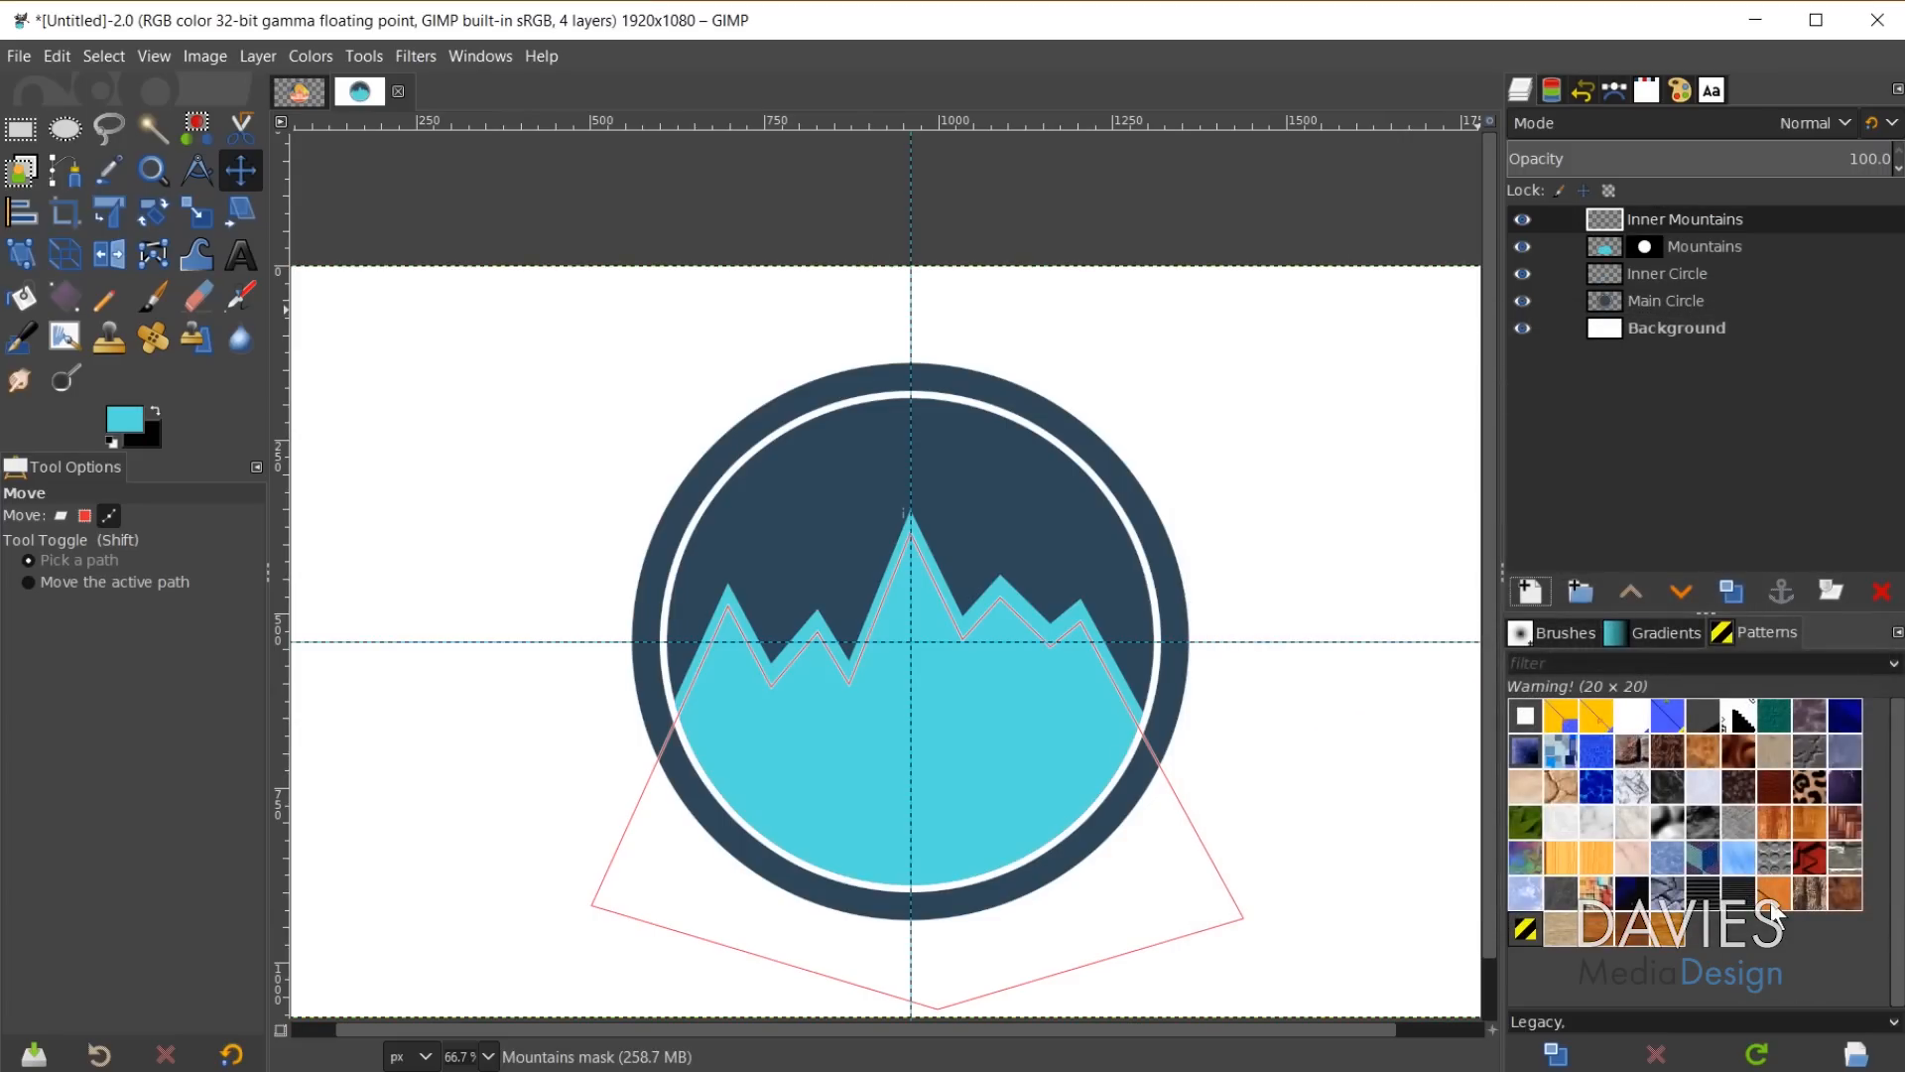
Set the foreground colour to orange f26419 and fill the Mountains copy path with solid colour on the Inner Mountains layer.
click(84, 166)
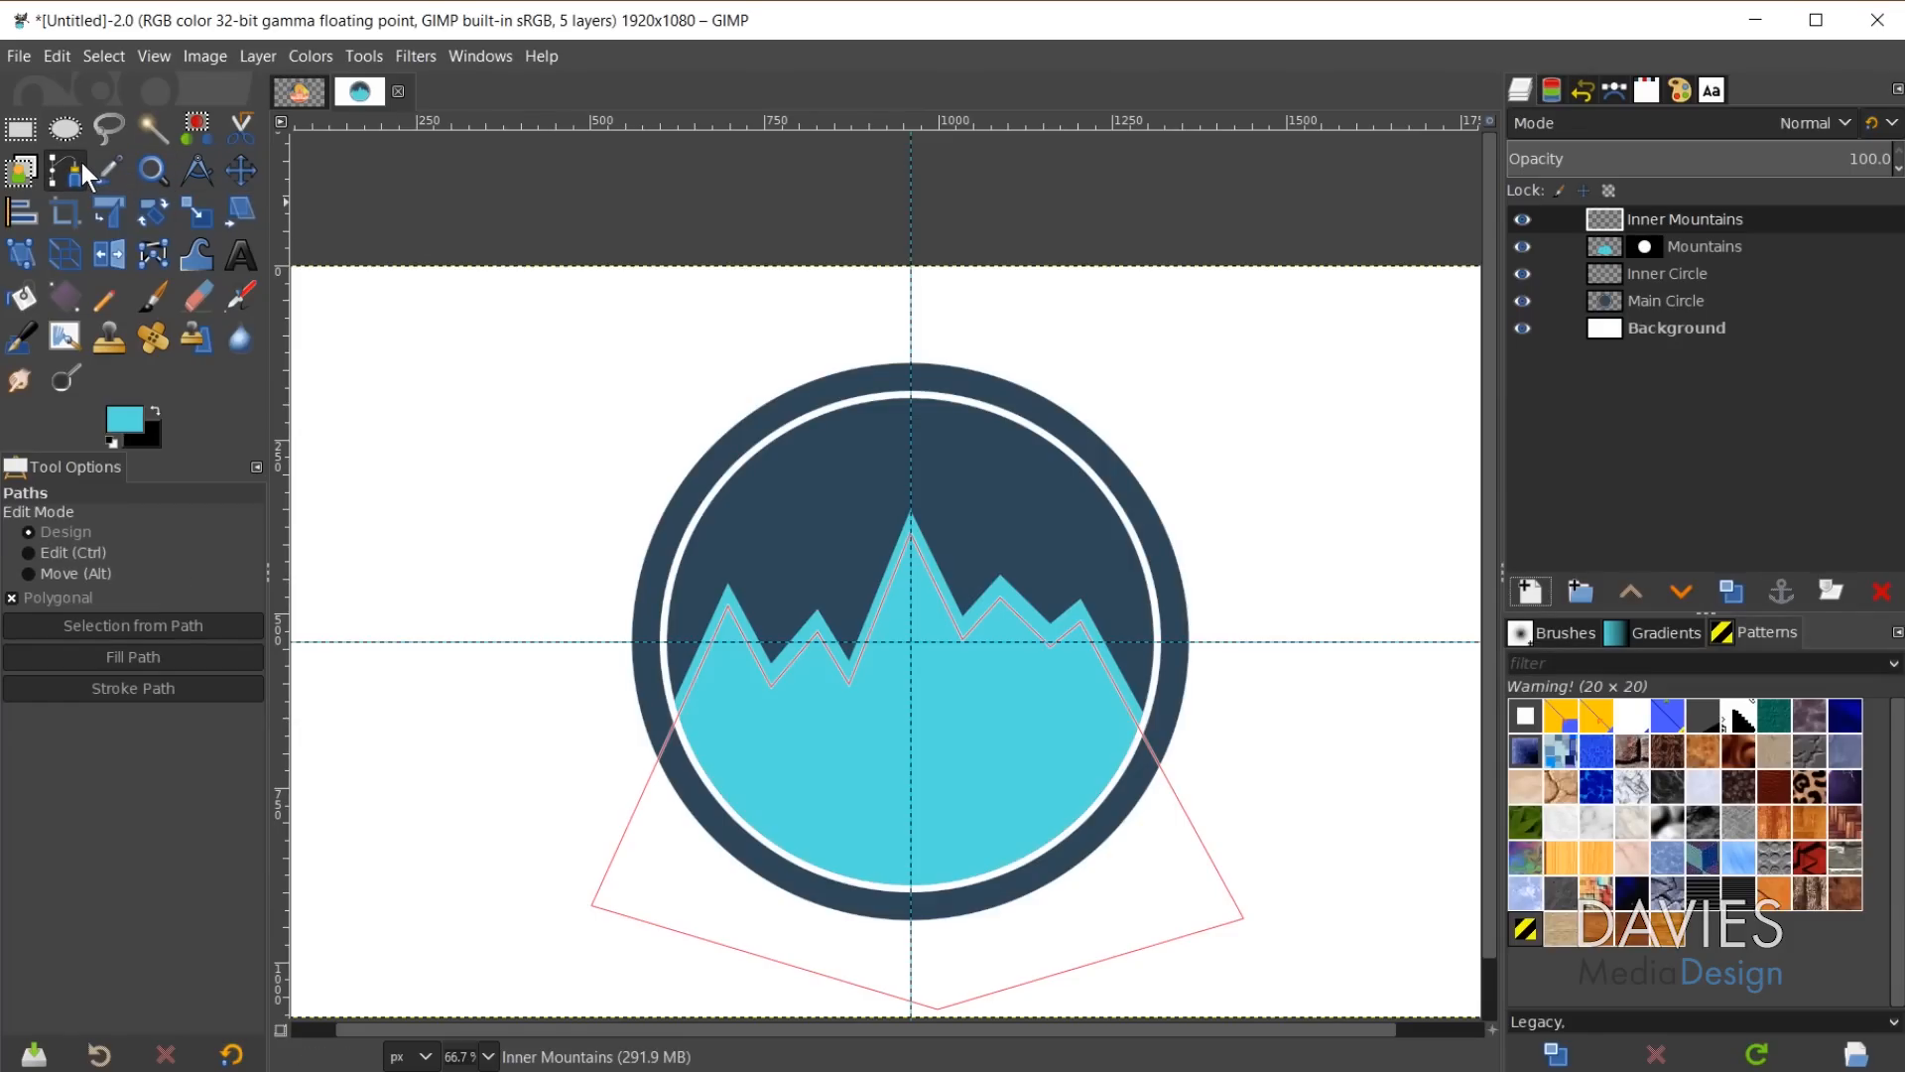
click(943, 601)
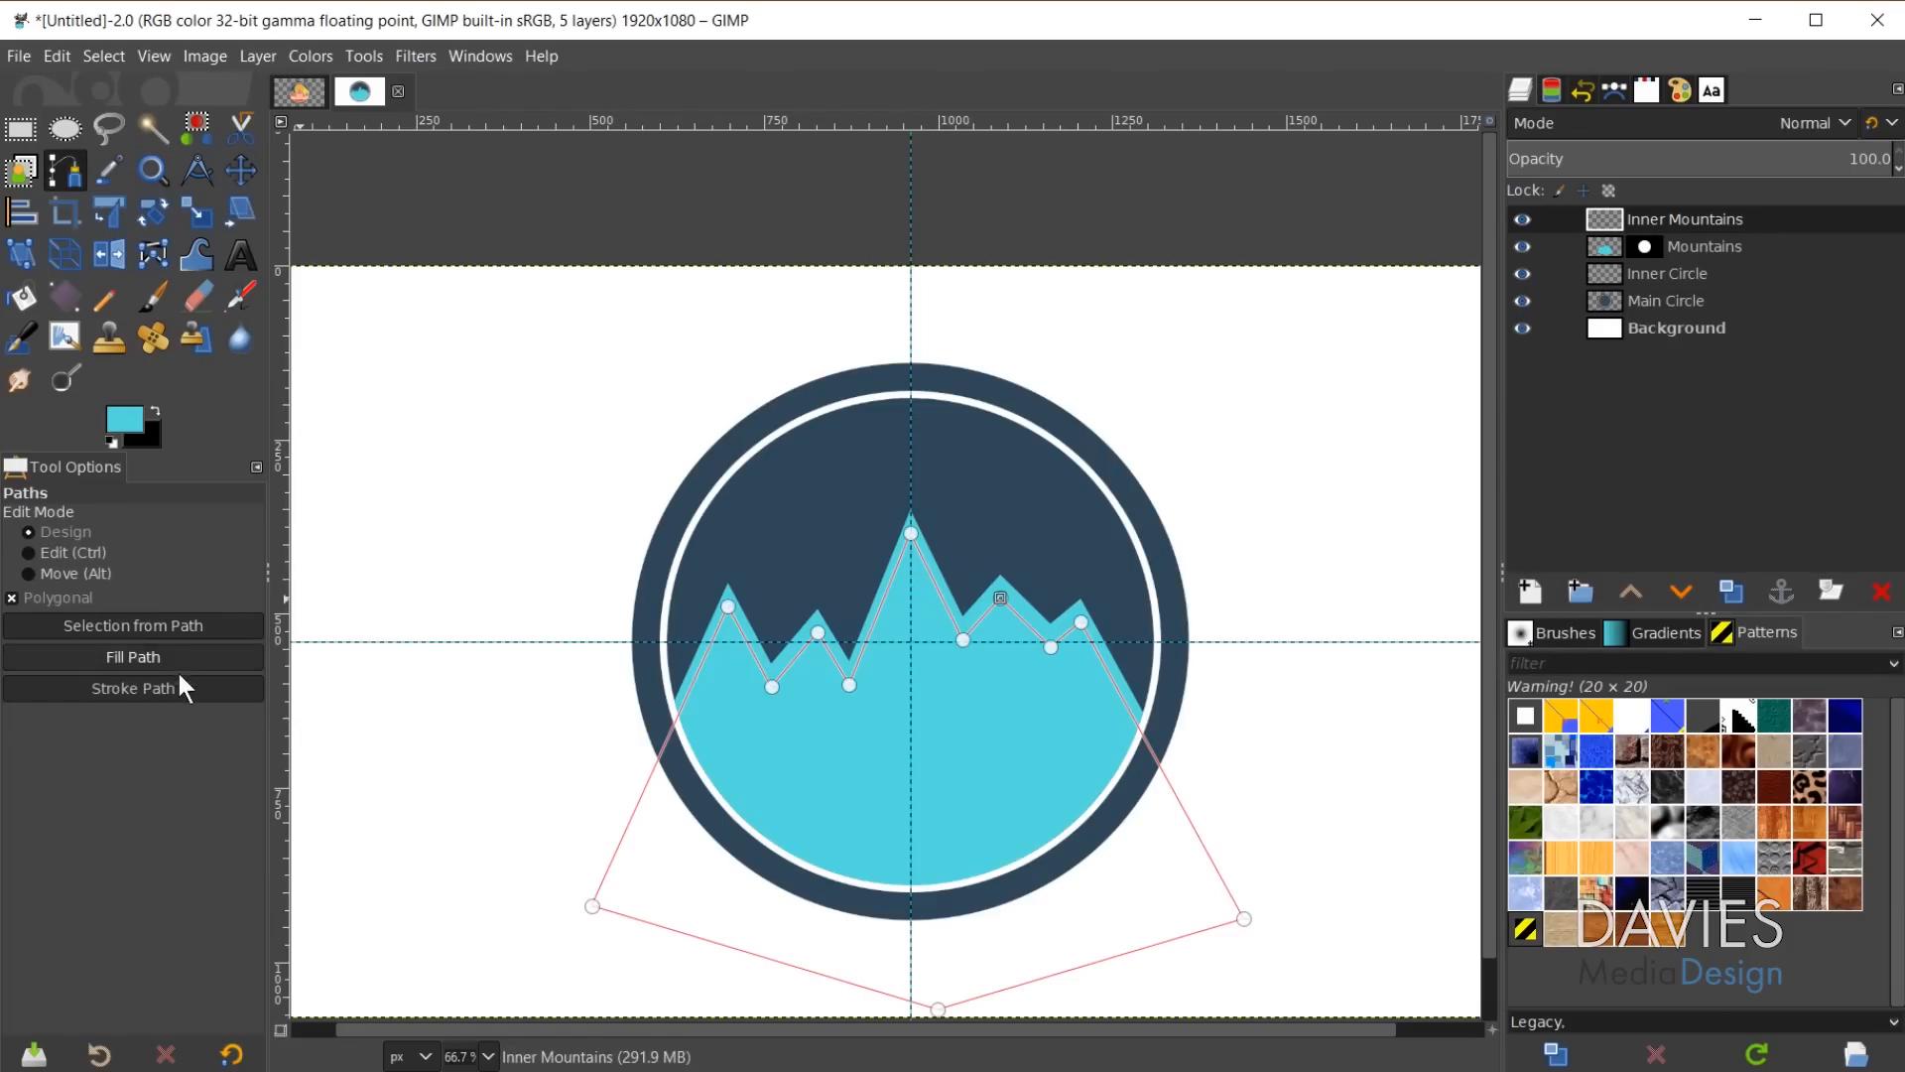
click(130, 421)
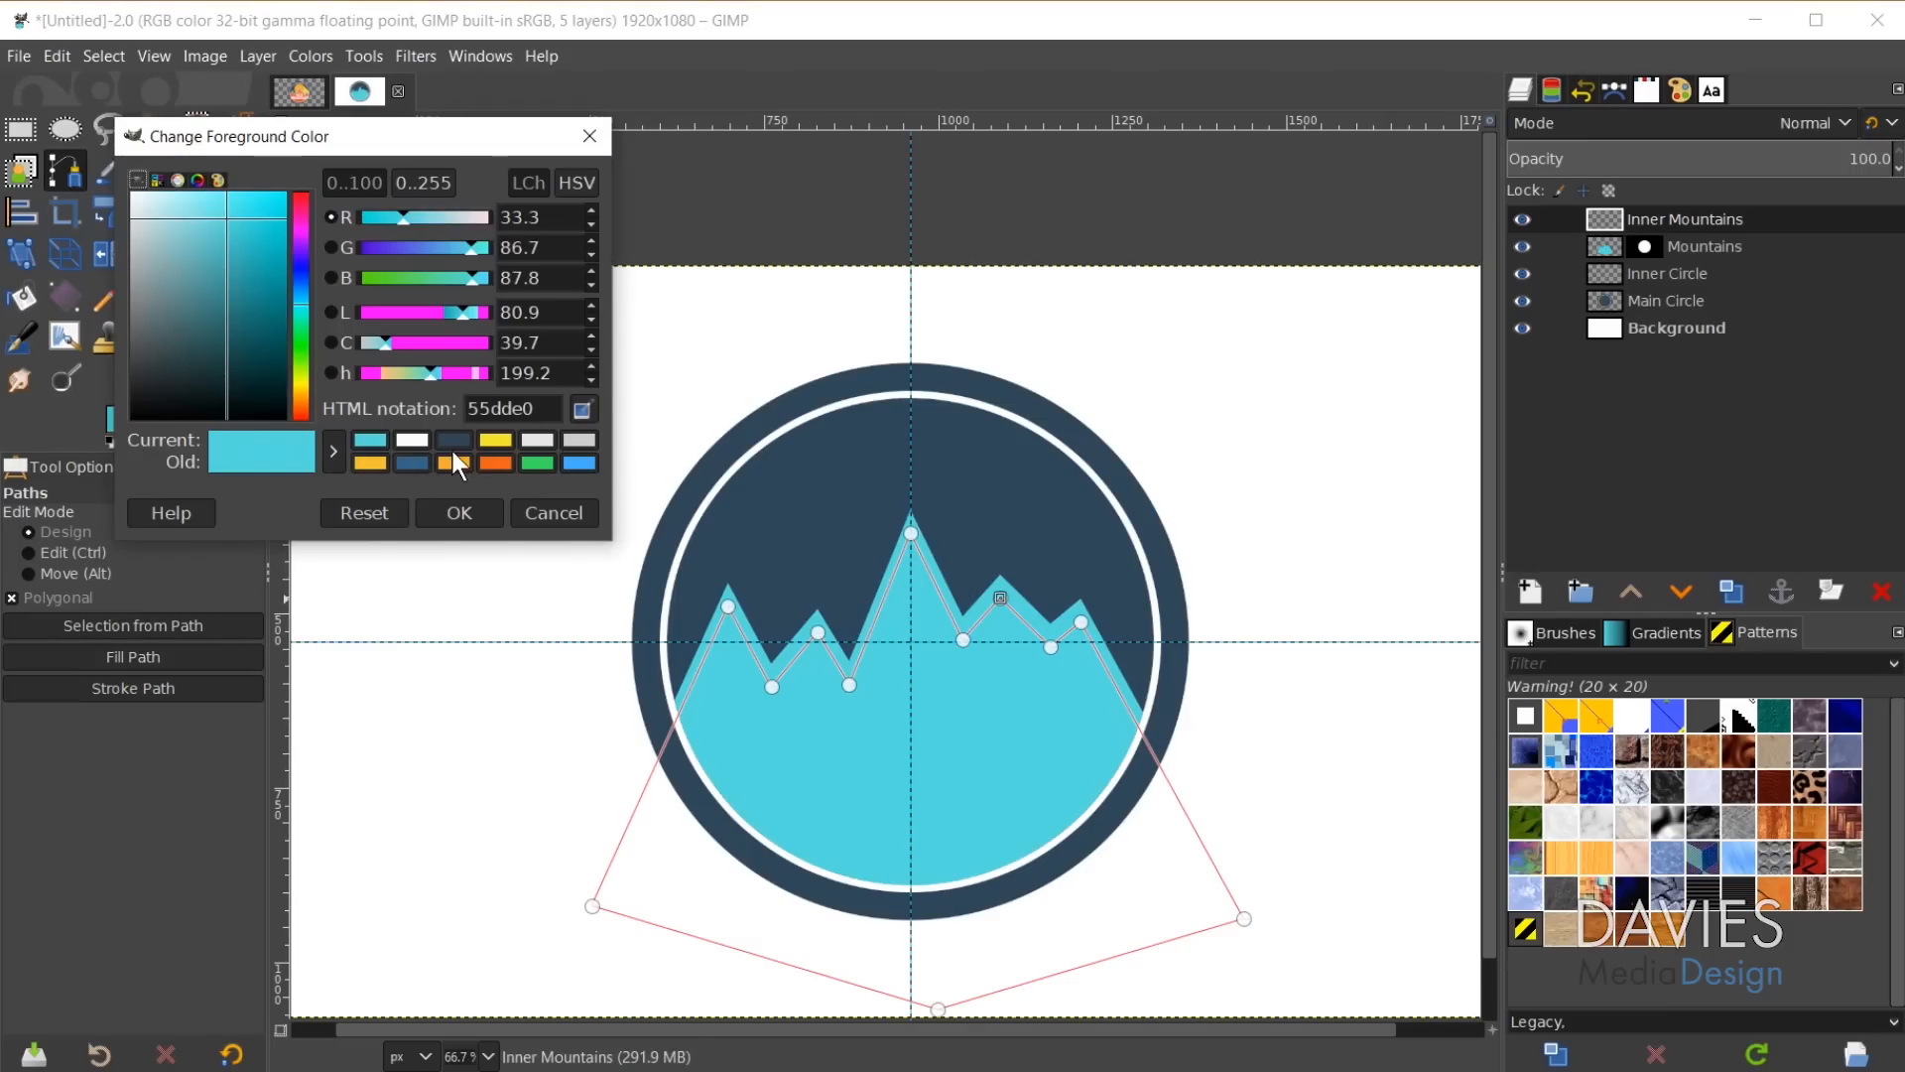
click(501, 462)
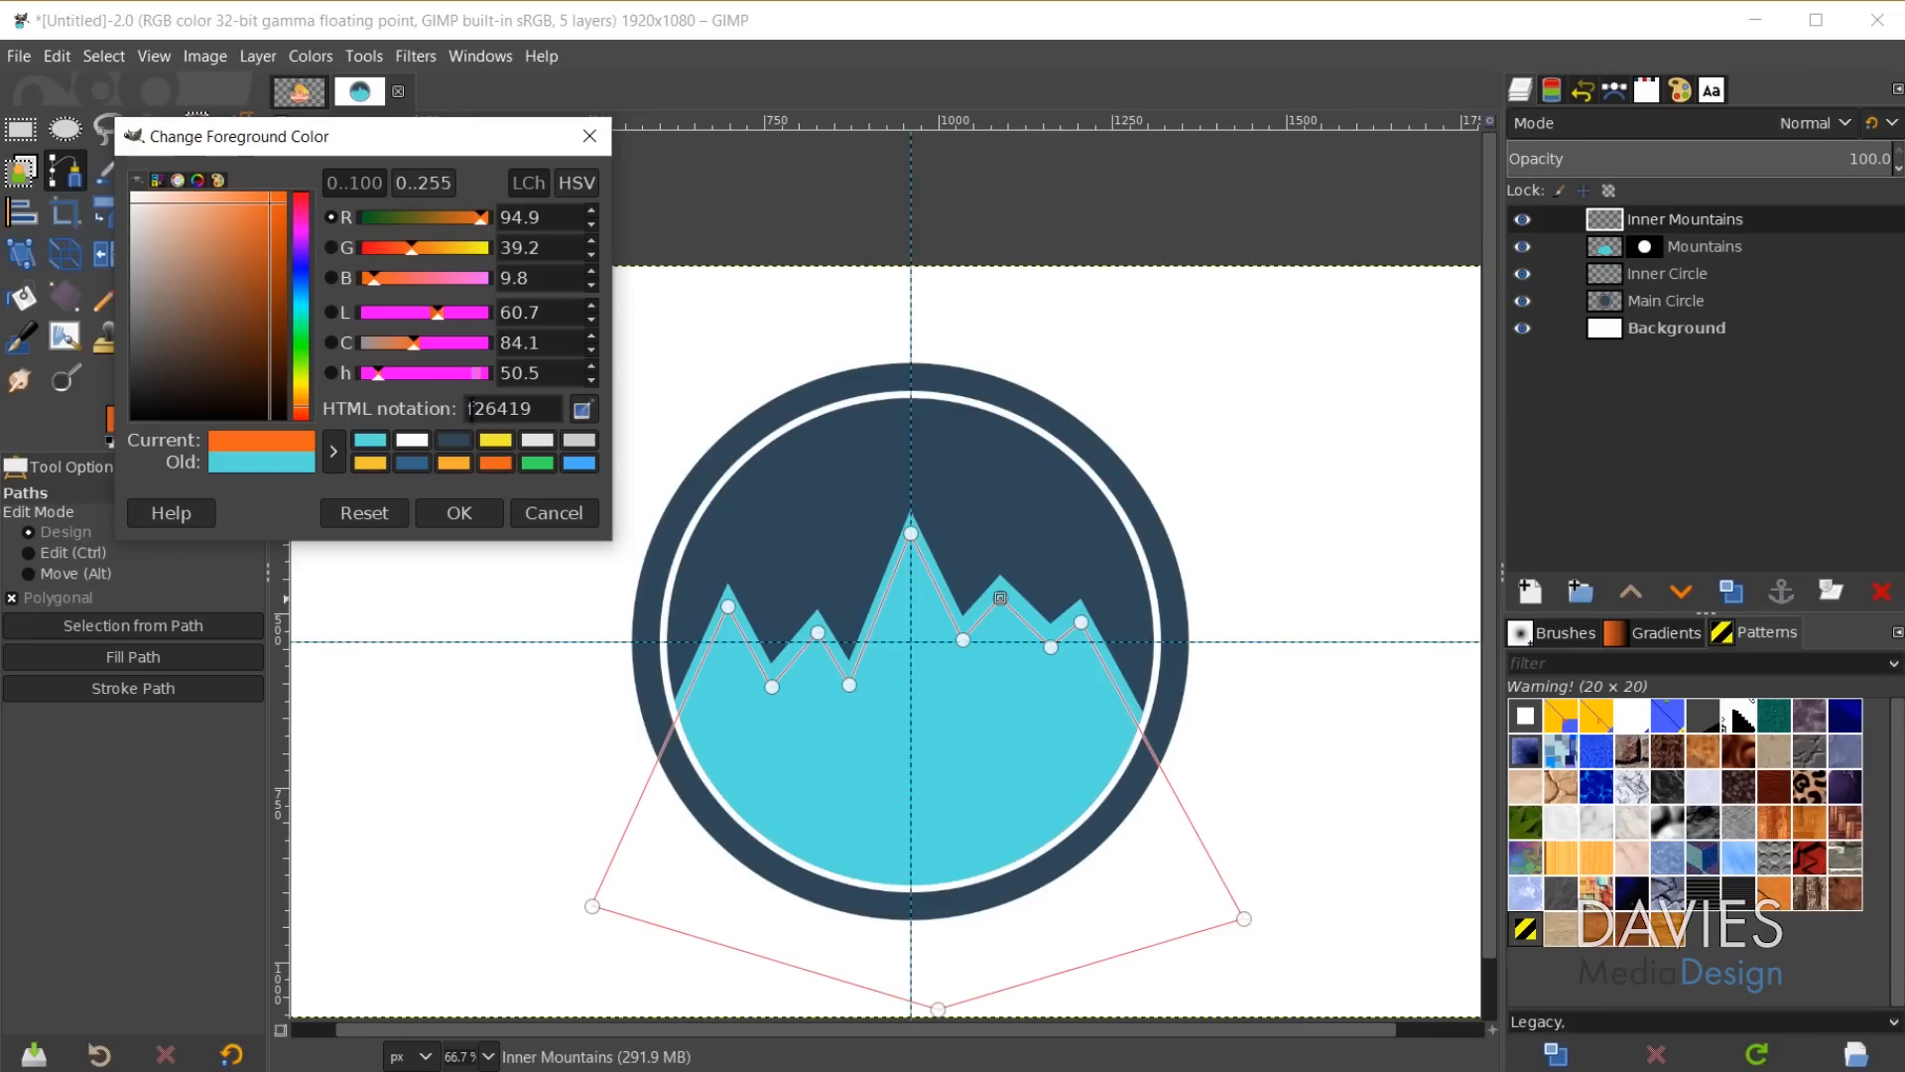
click(473, 512)
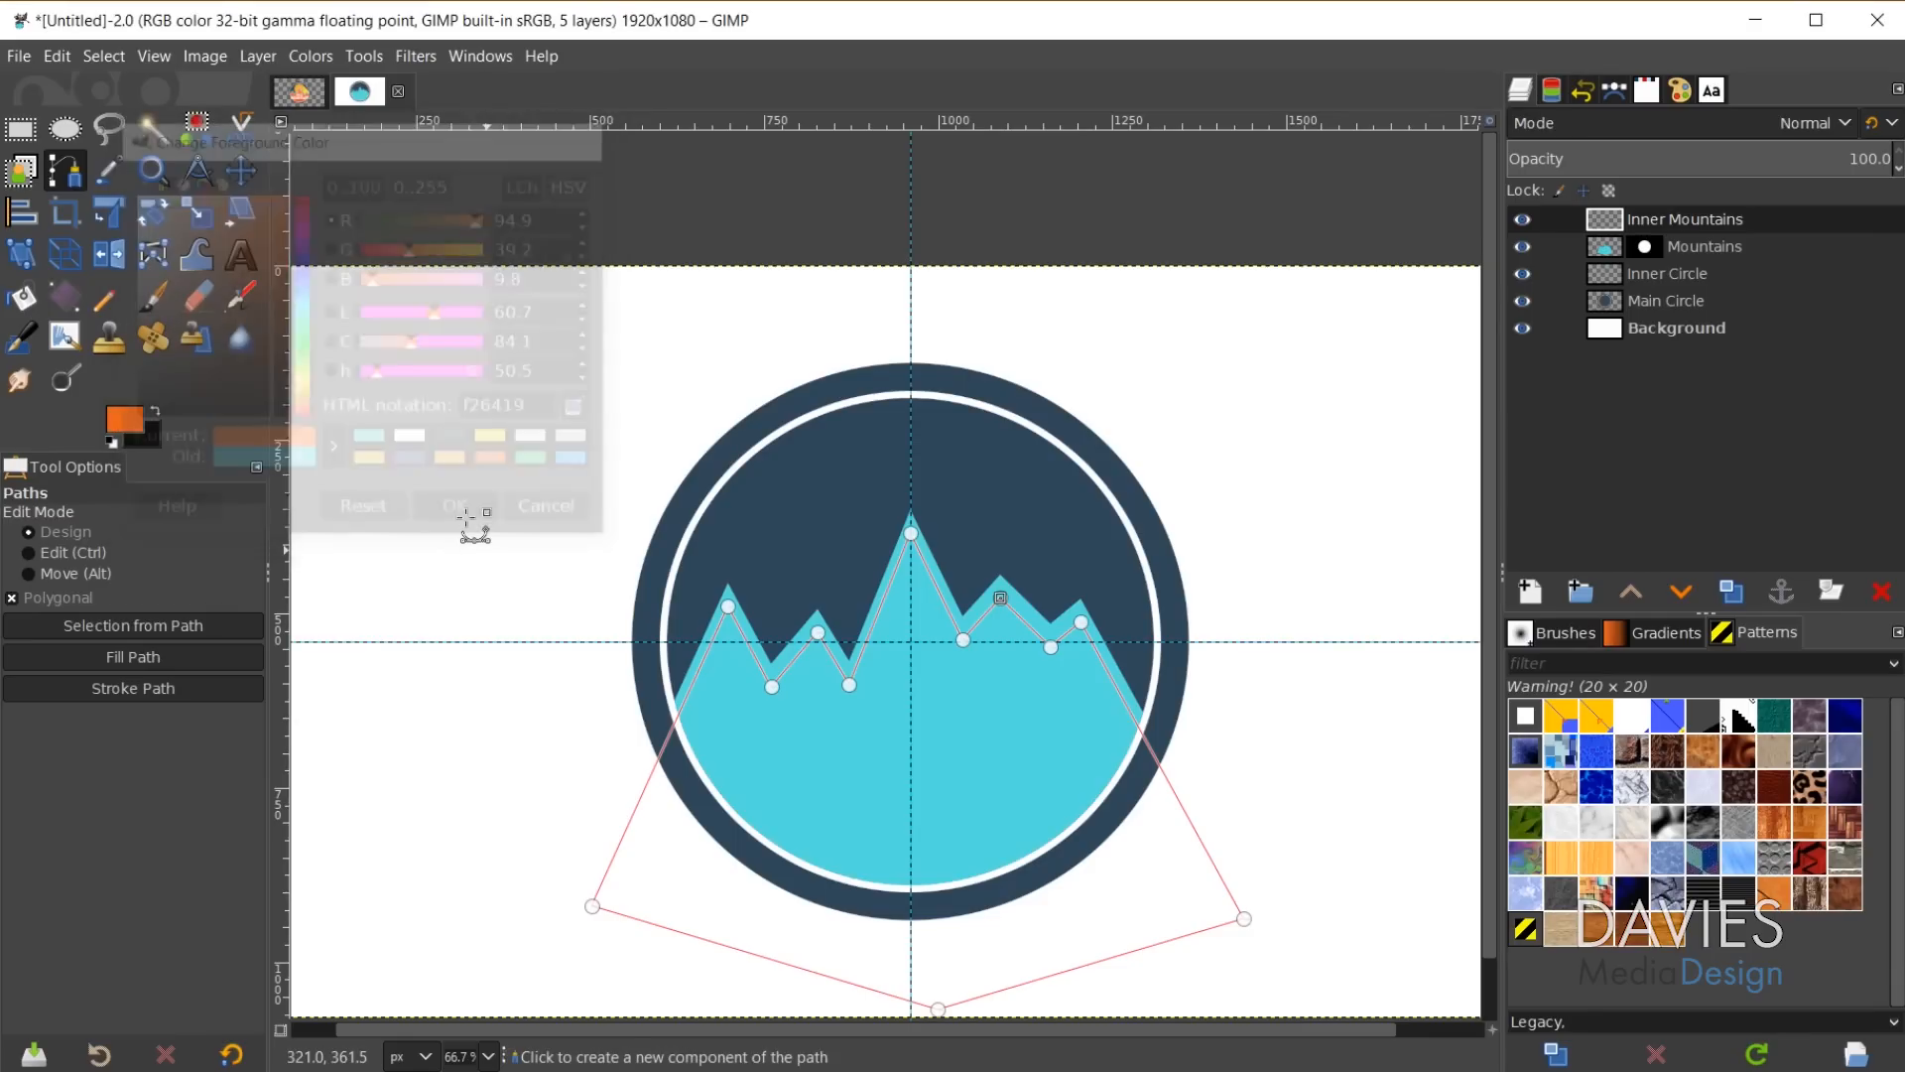
click(153, 659)
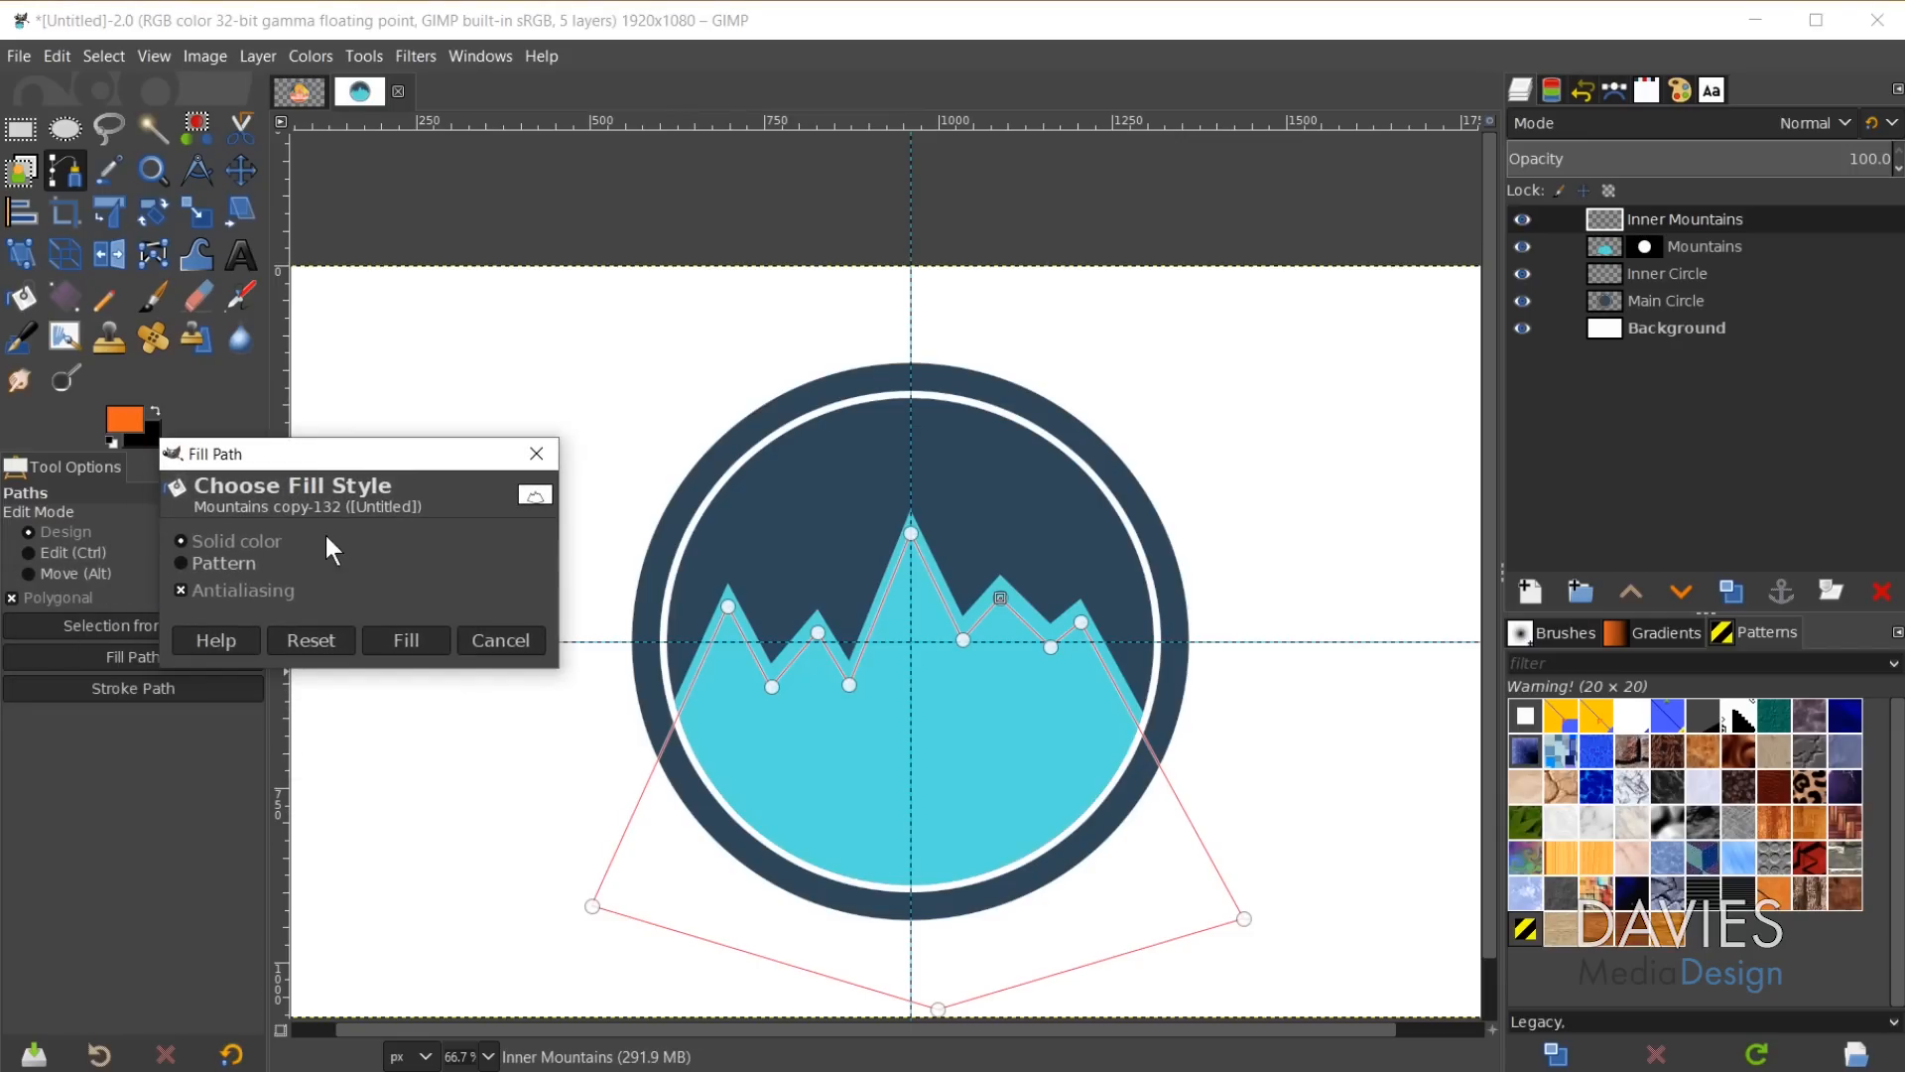
click(404, 640)
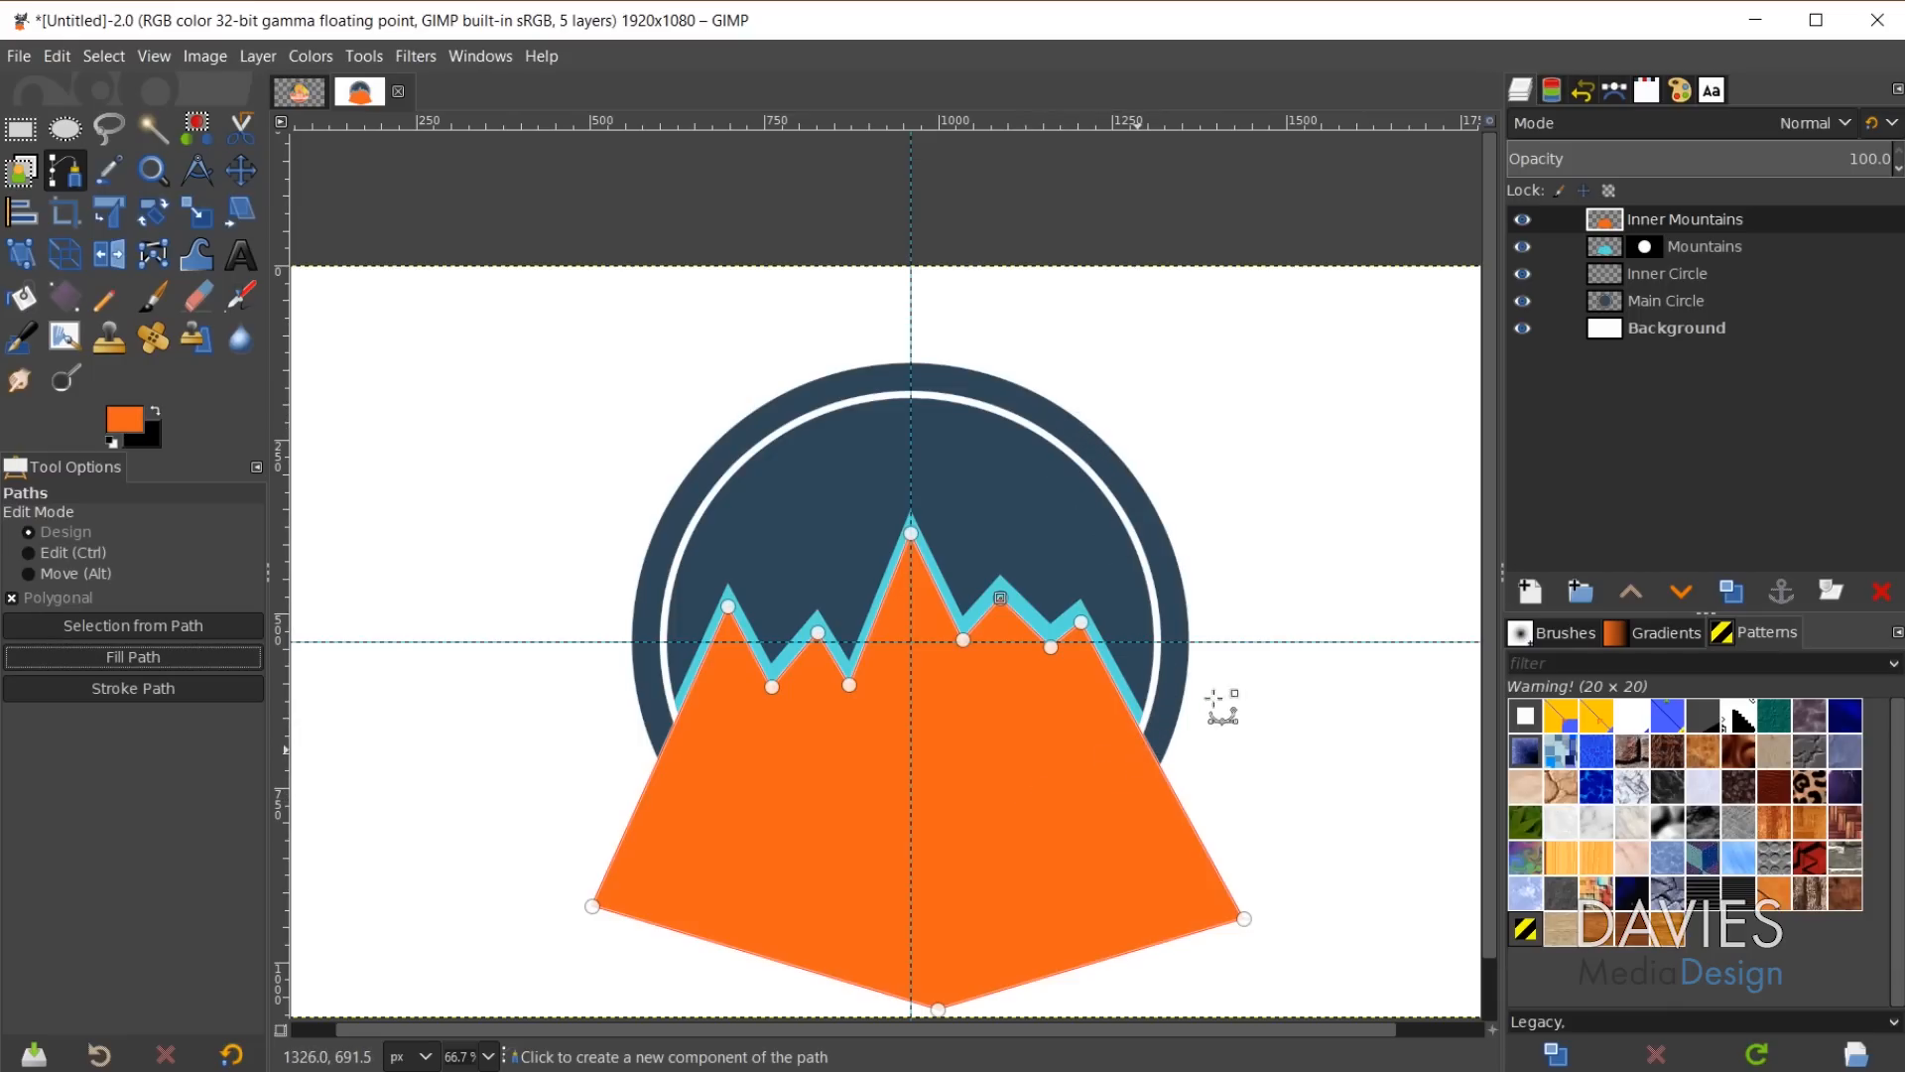
Create a selection from the Inner Circle 2 path and add a layer mask to the Inner Mountains layer, initialized to that selection.
click(1616, 91)
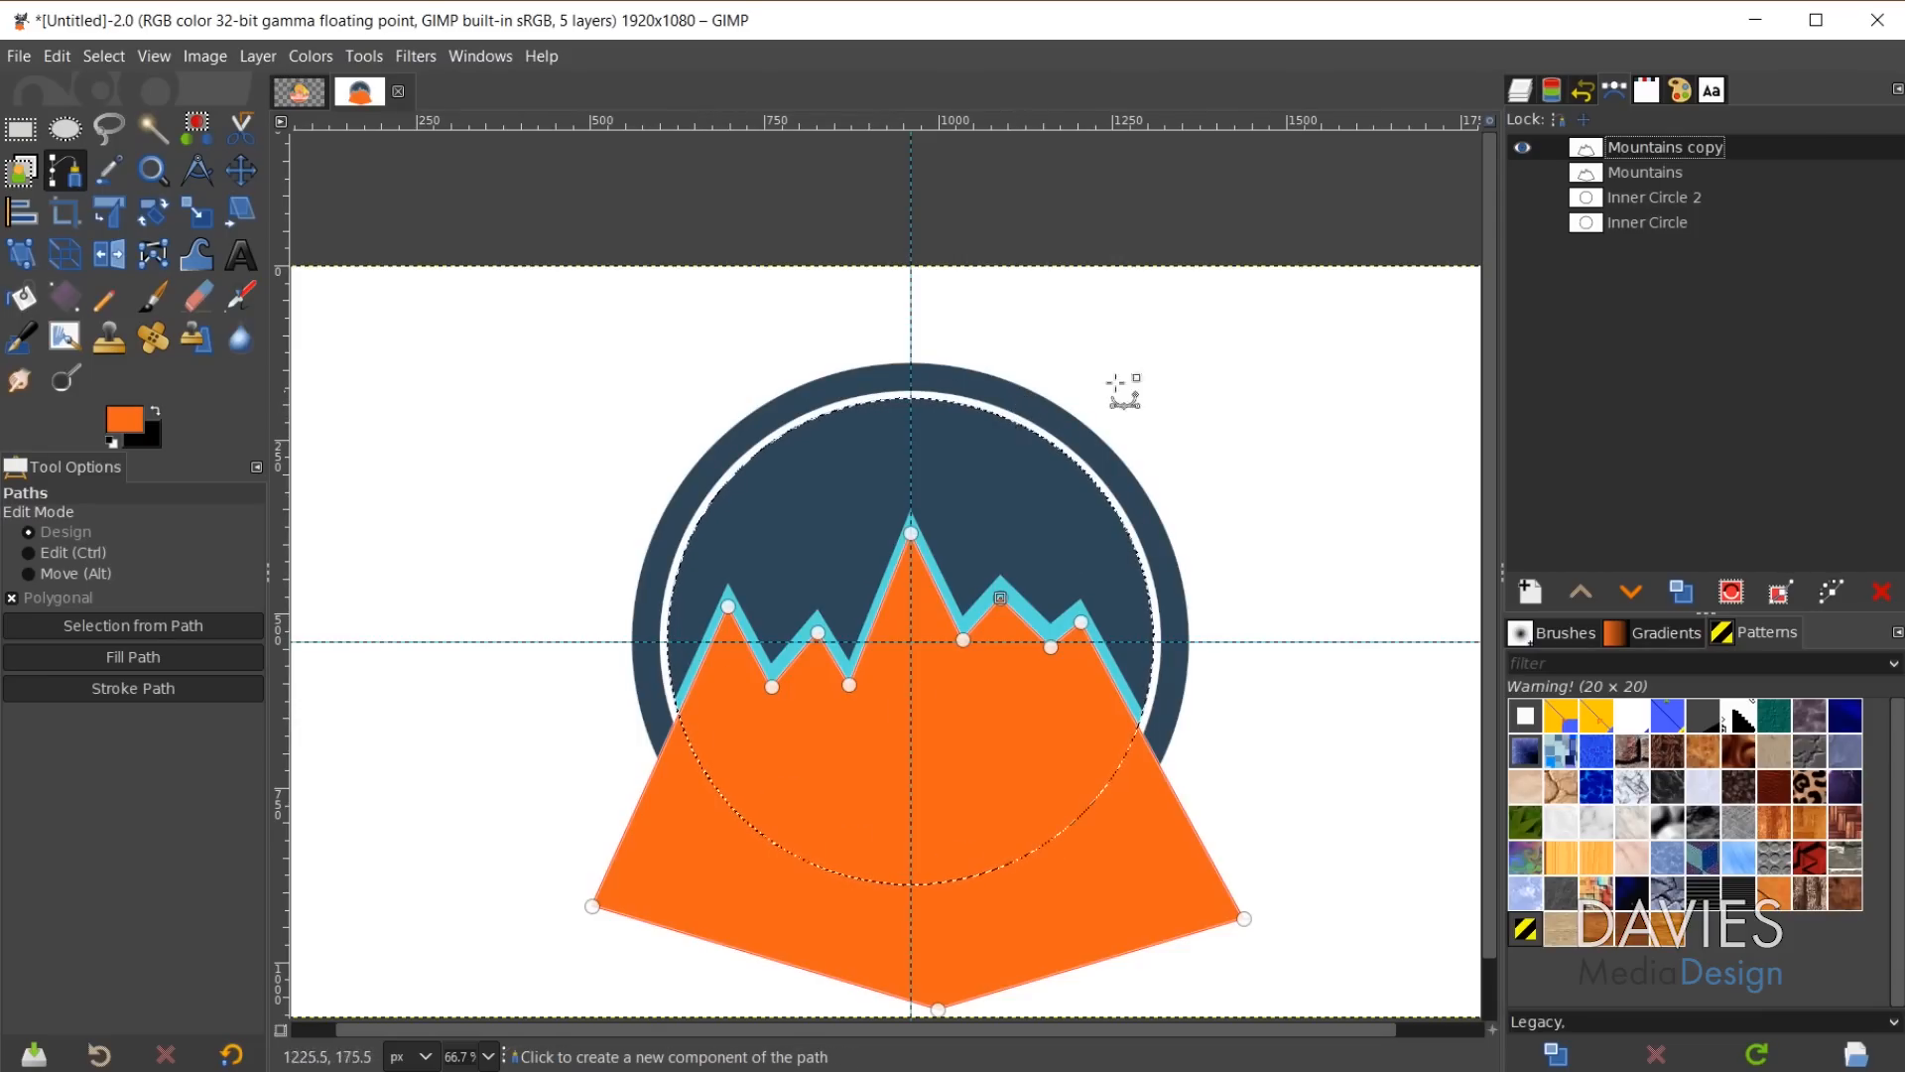
click(1519, 91)
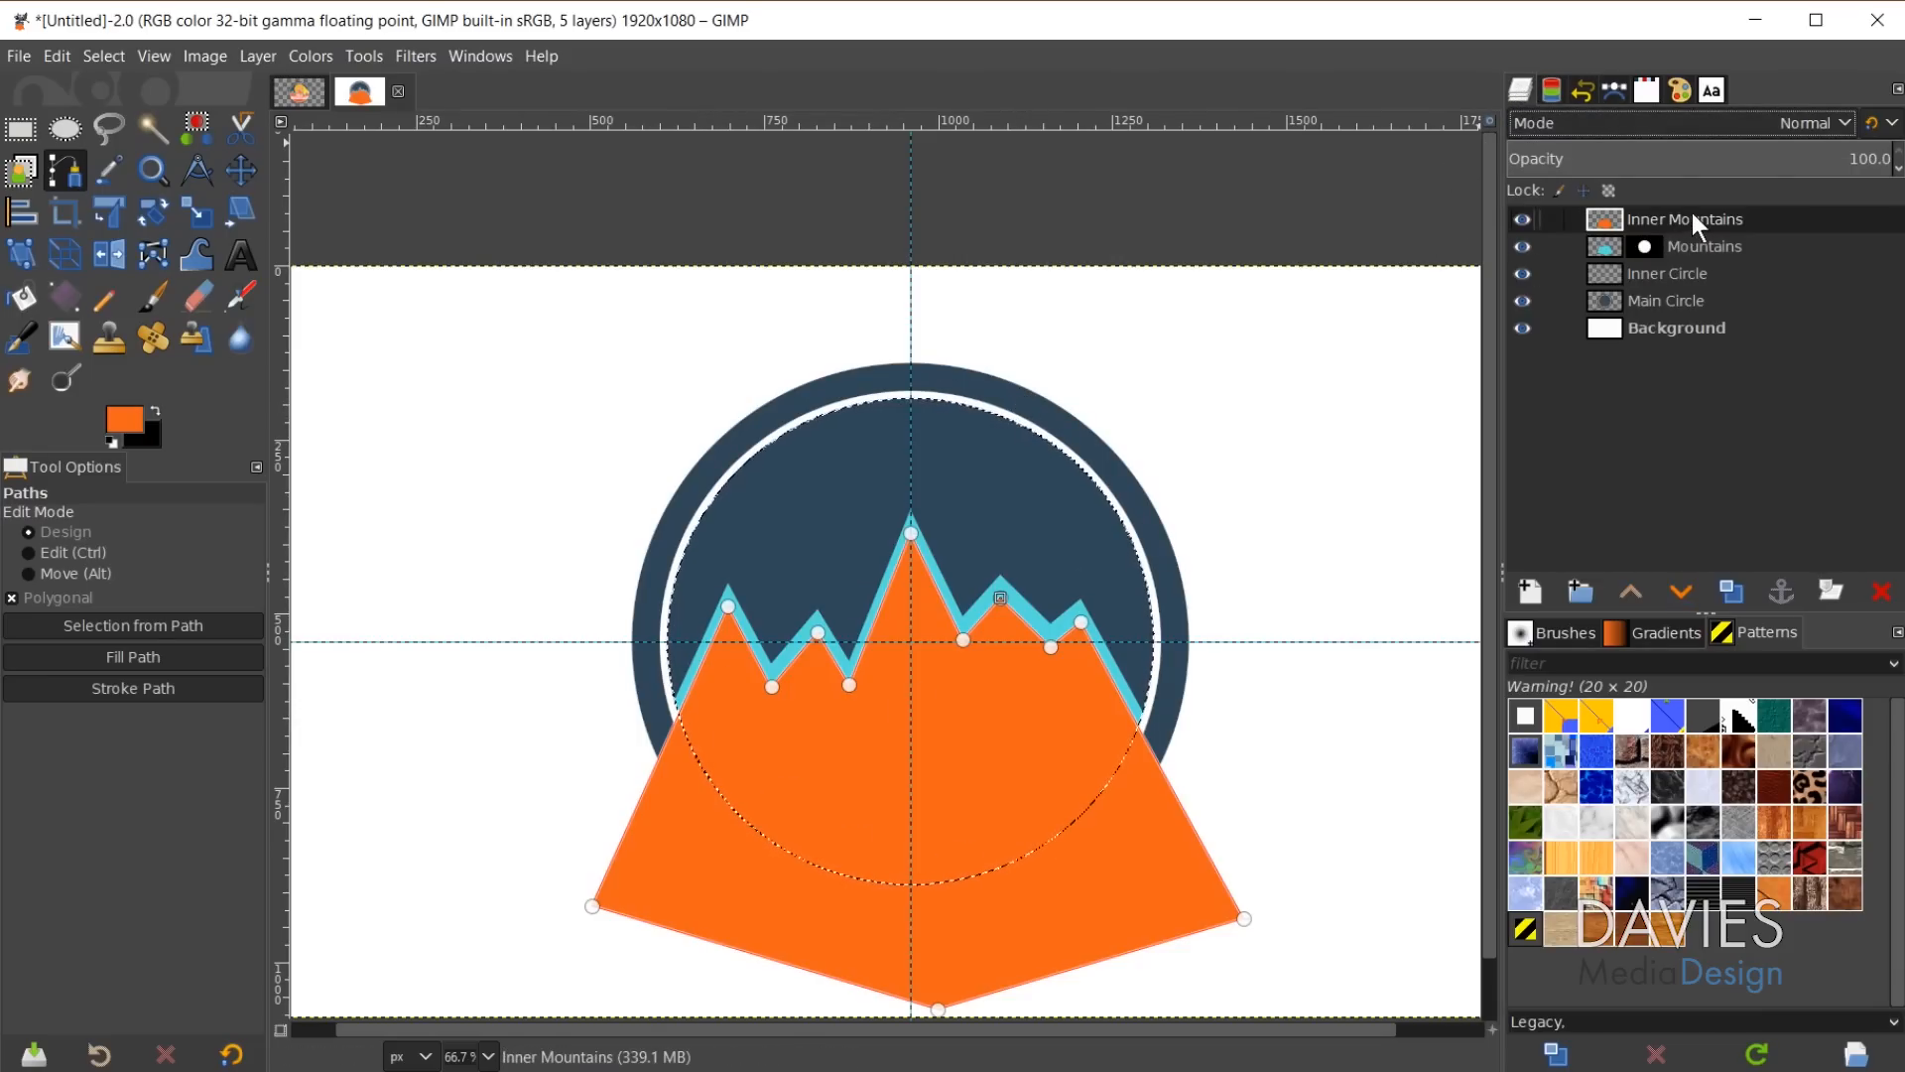
right_click(1618, 231)
click(1742, 731)
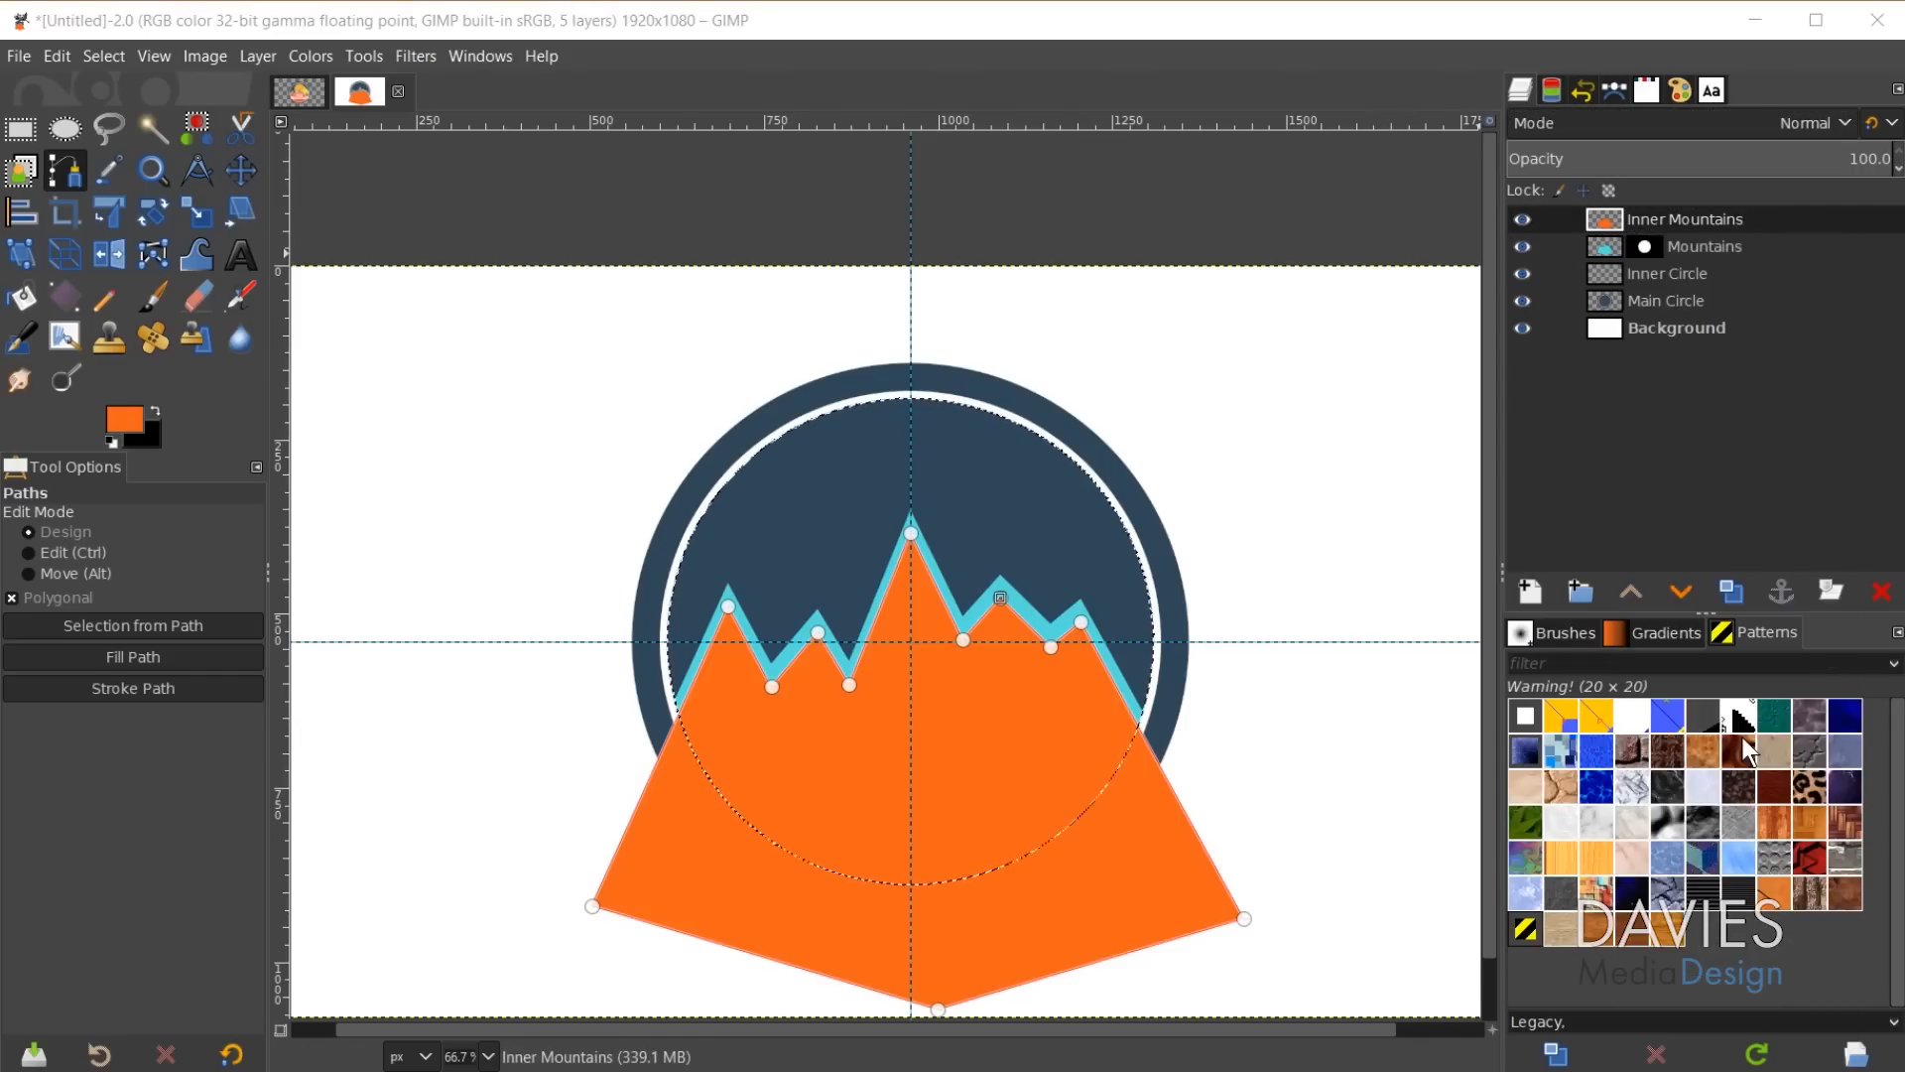
drag(1732, 557, 1488, 288)
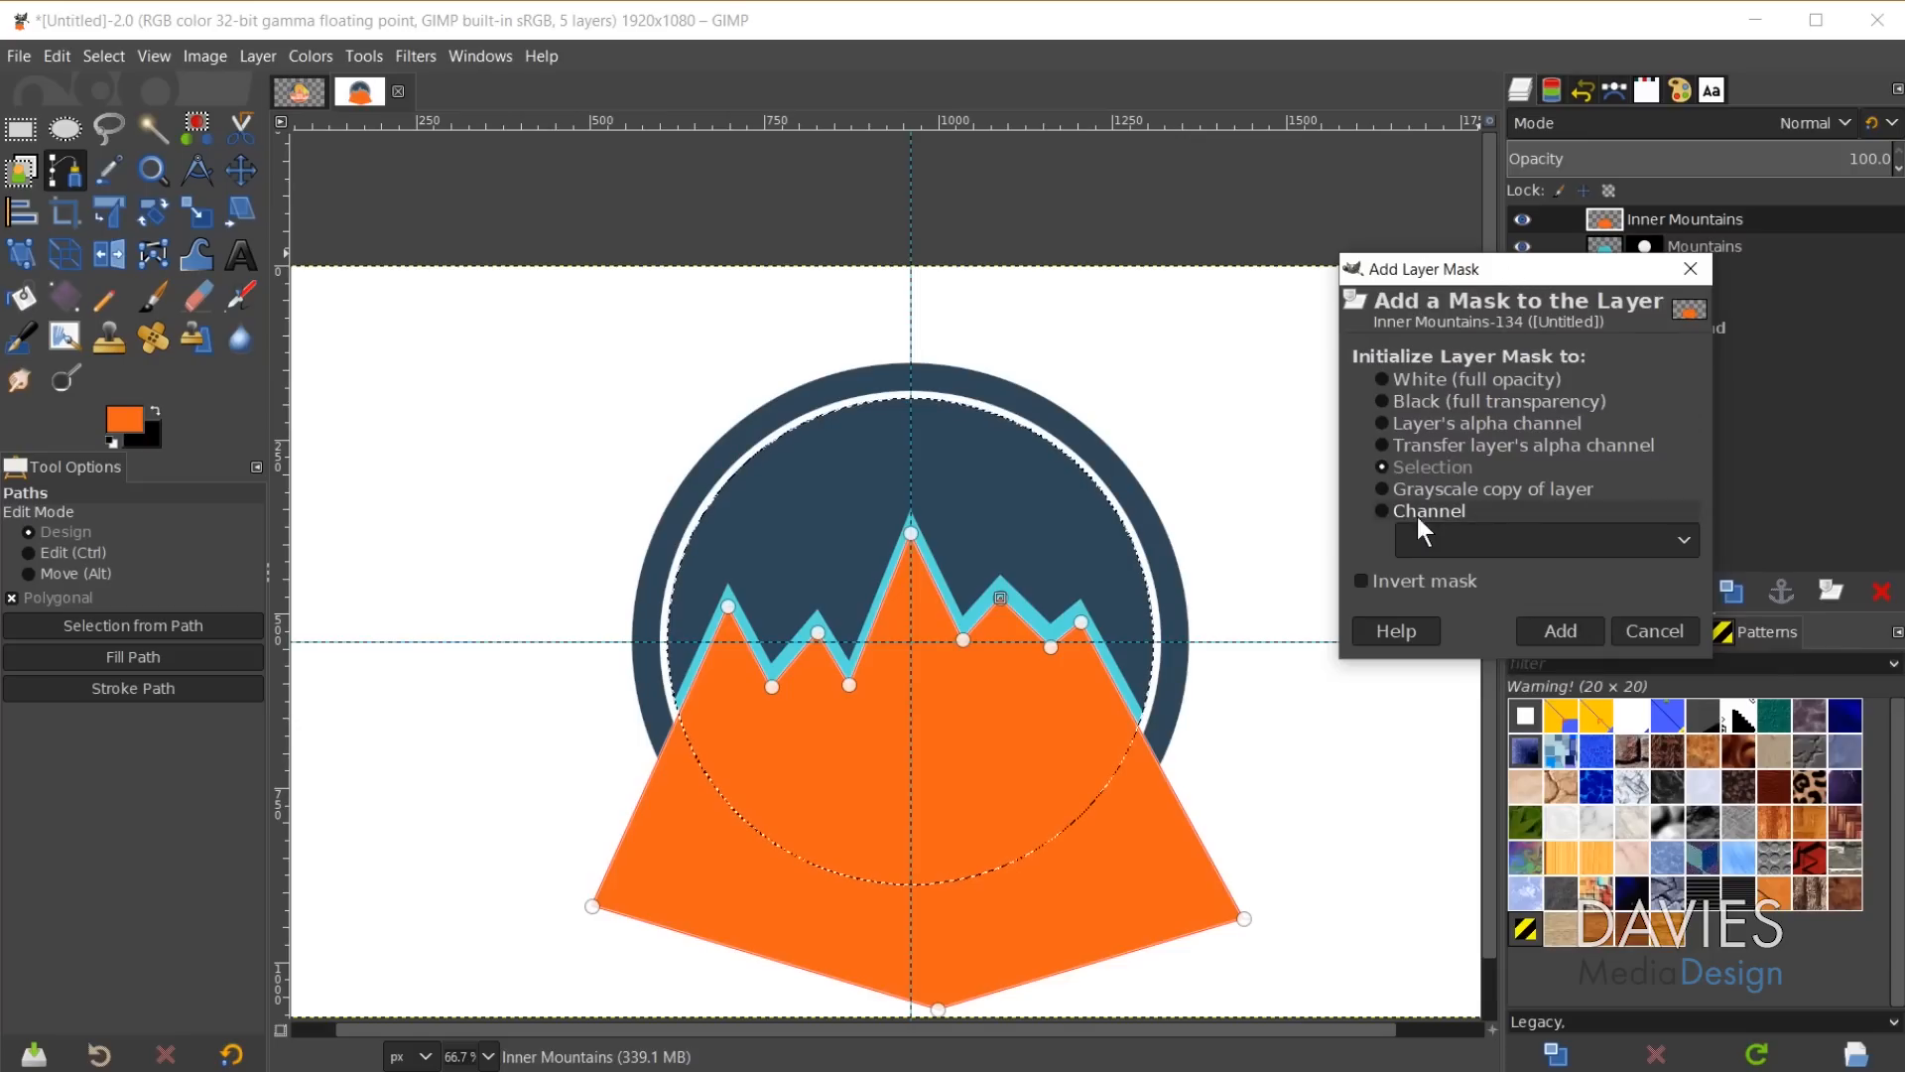
click(1586, 629)
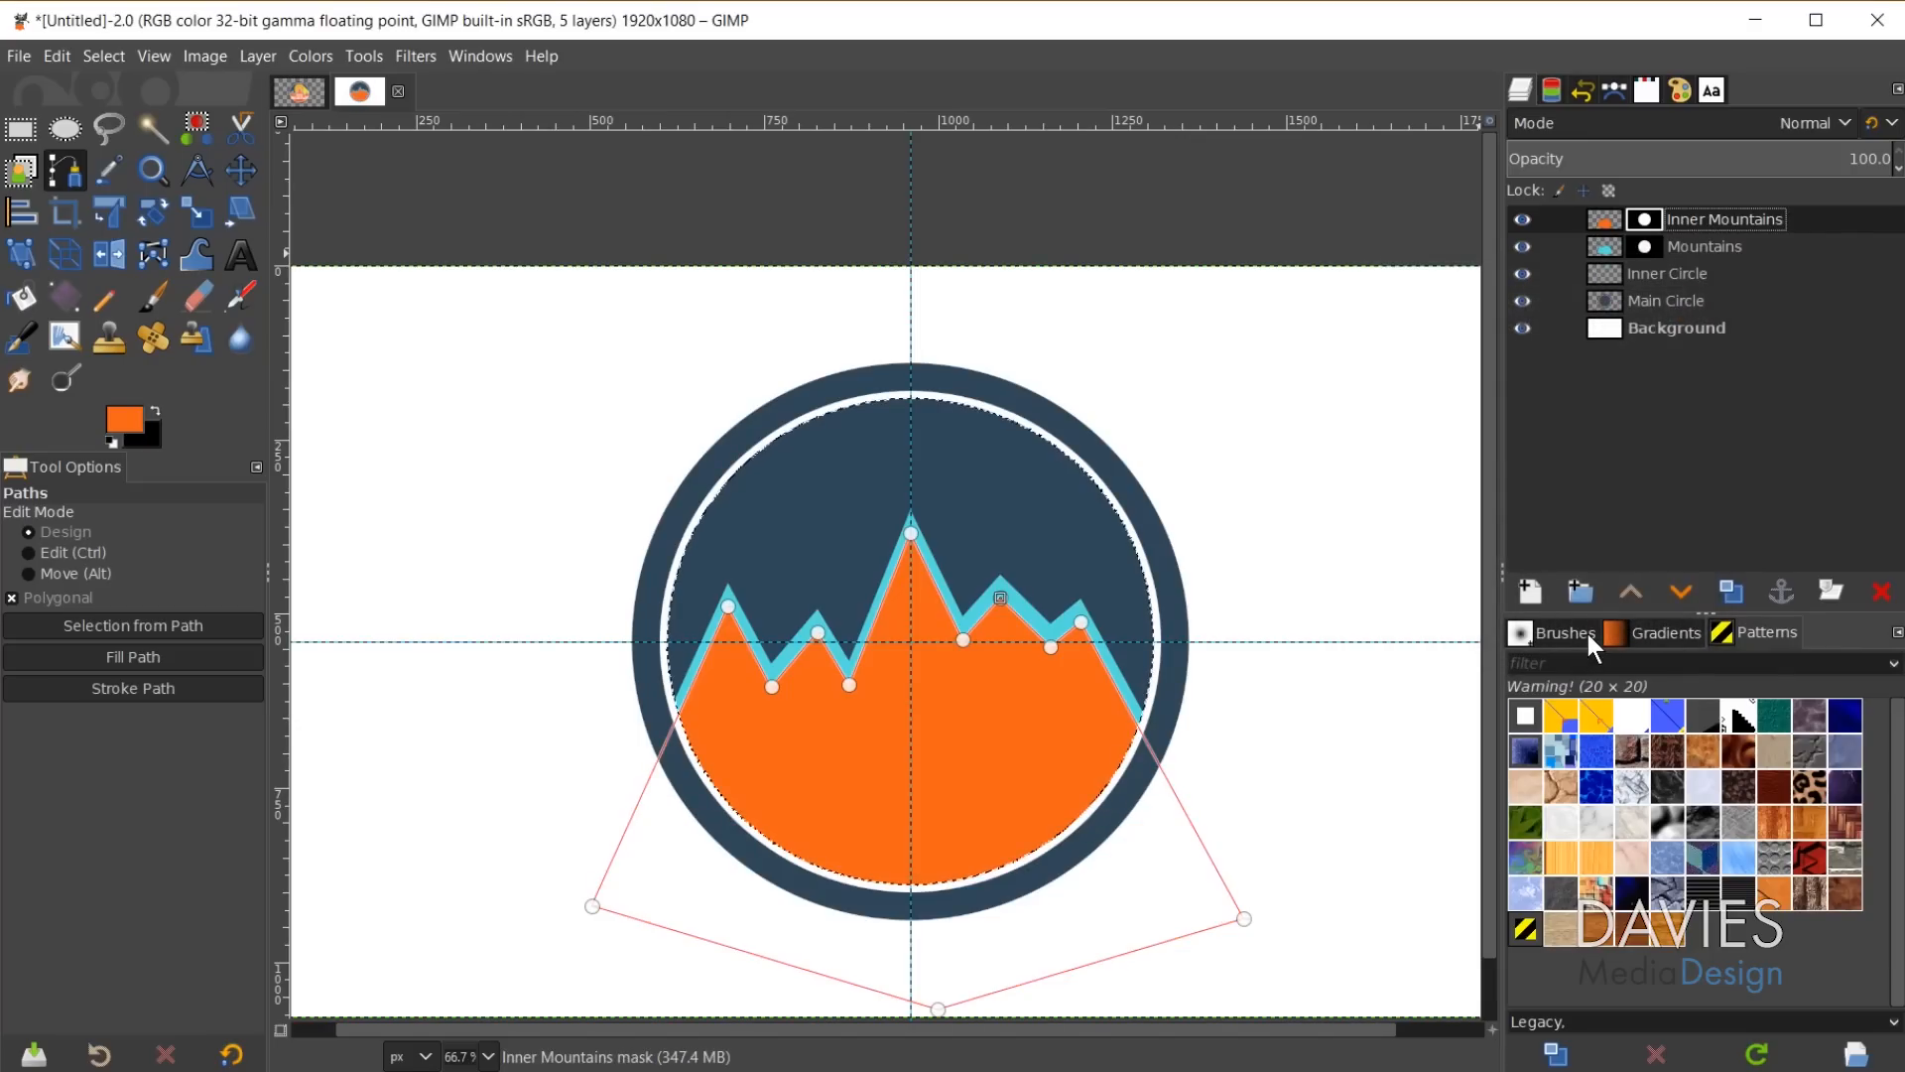
Clear the selection, switch to the Move tool and hide the Mountains copy path.
key(ctrl+shift+a)
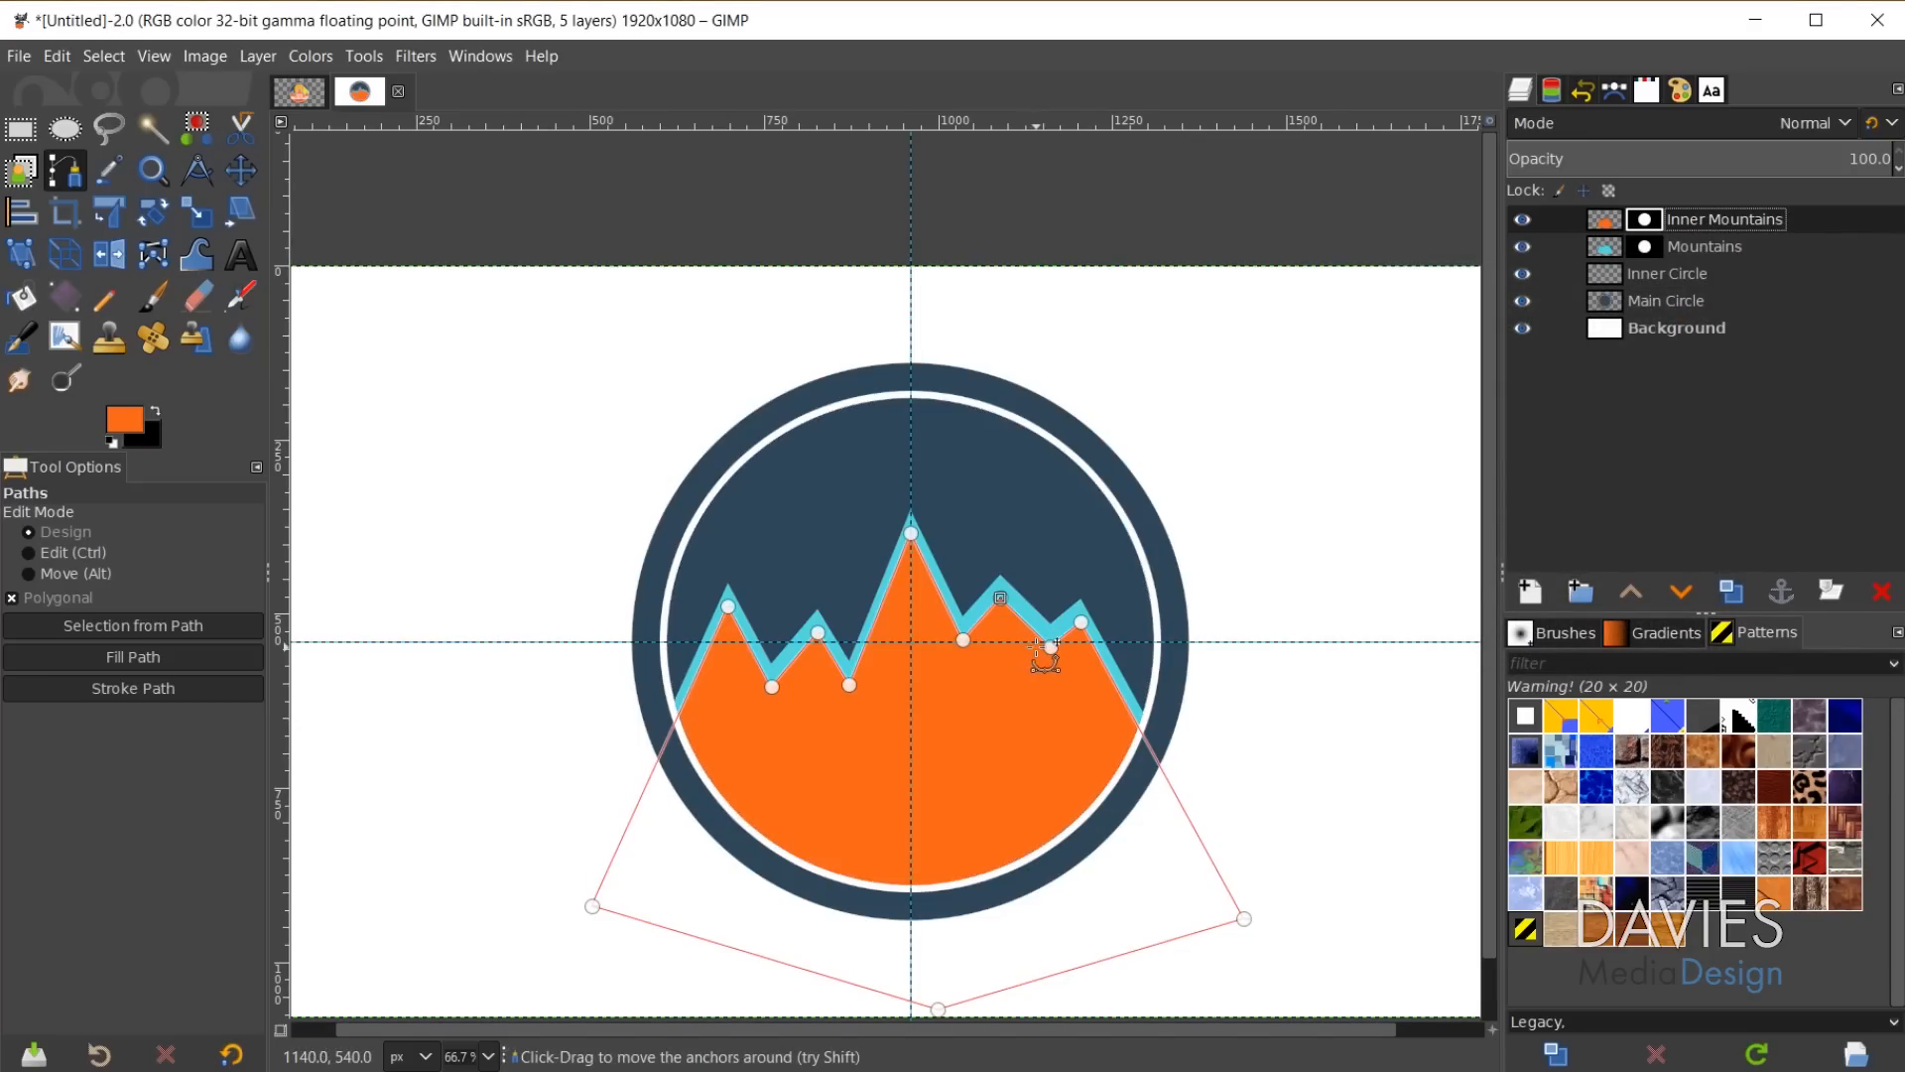
click(252, 169)
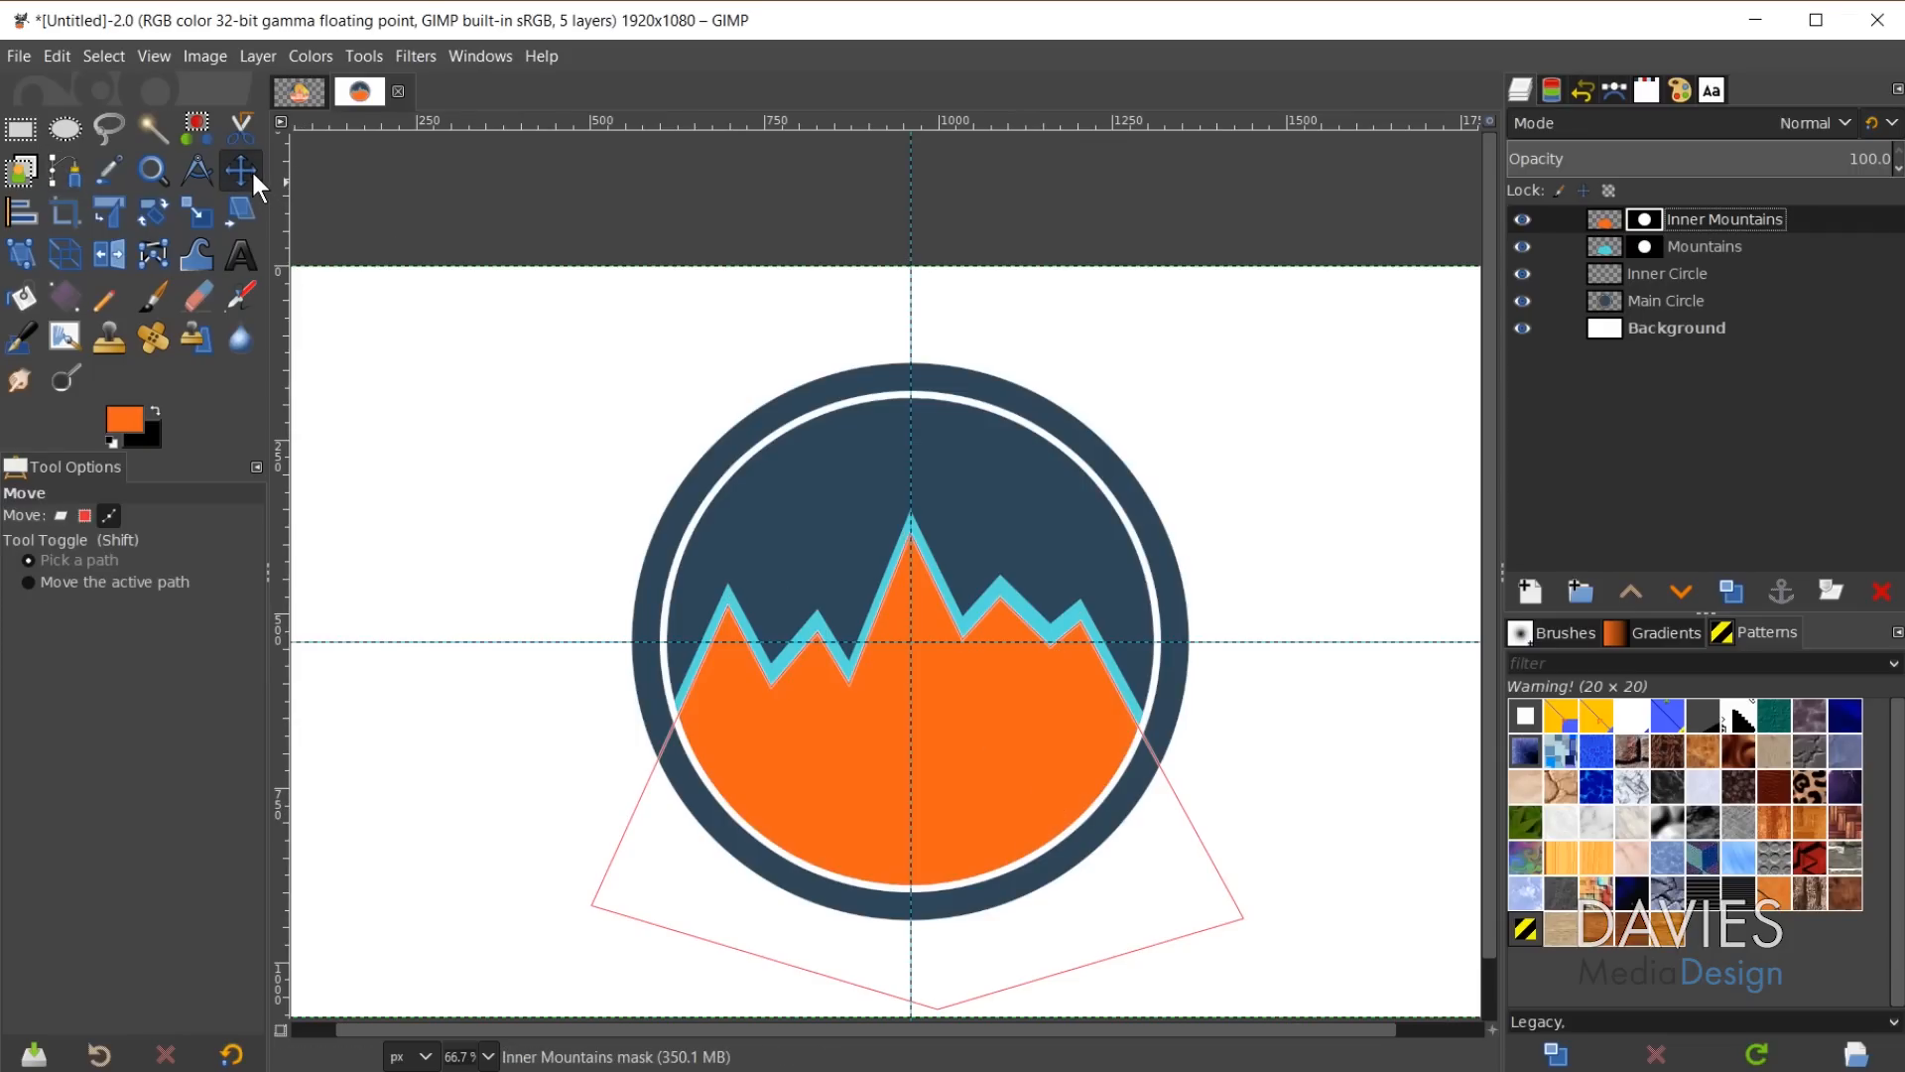
click(1614, 84)
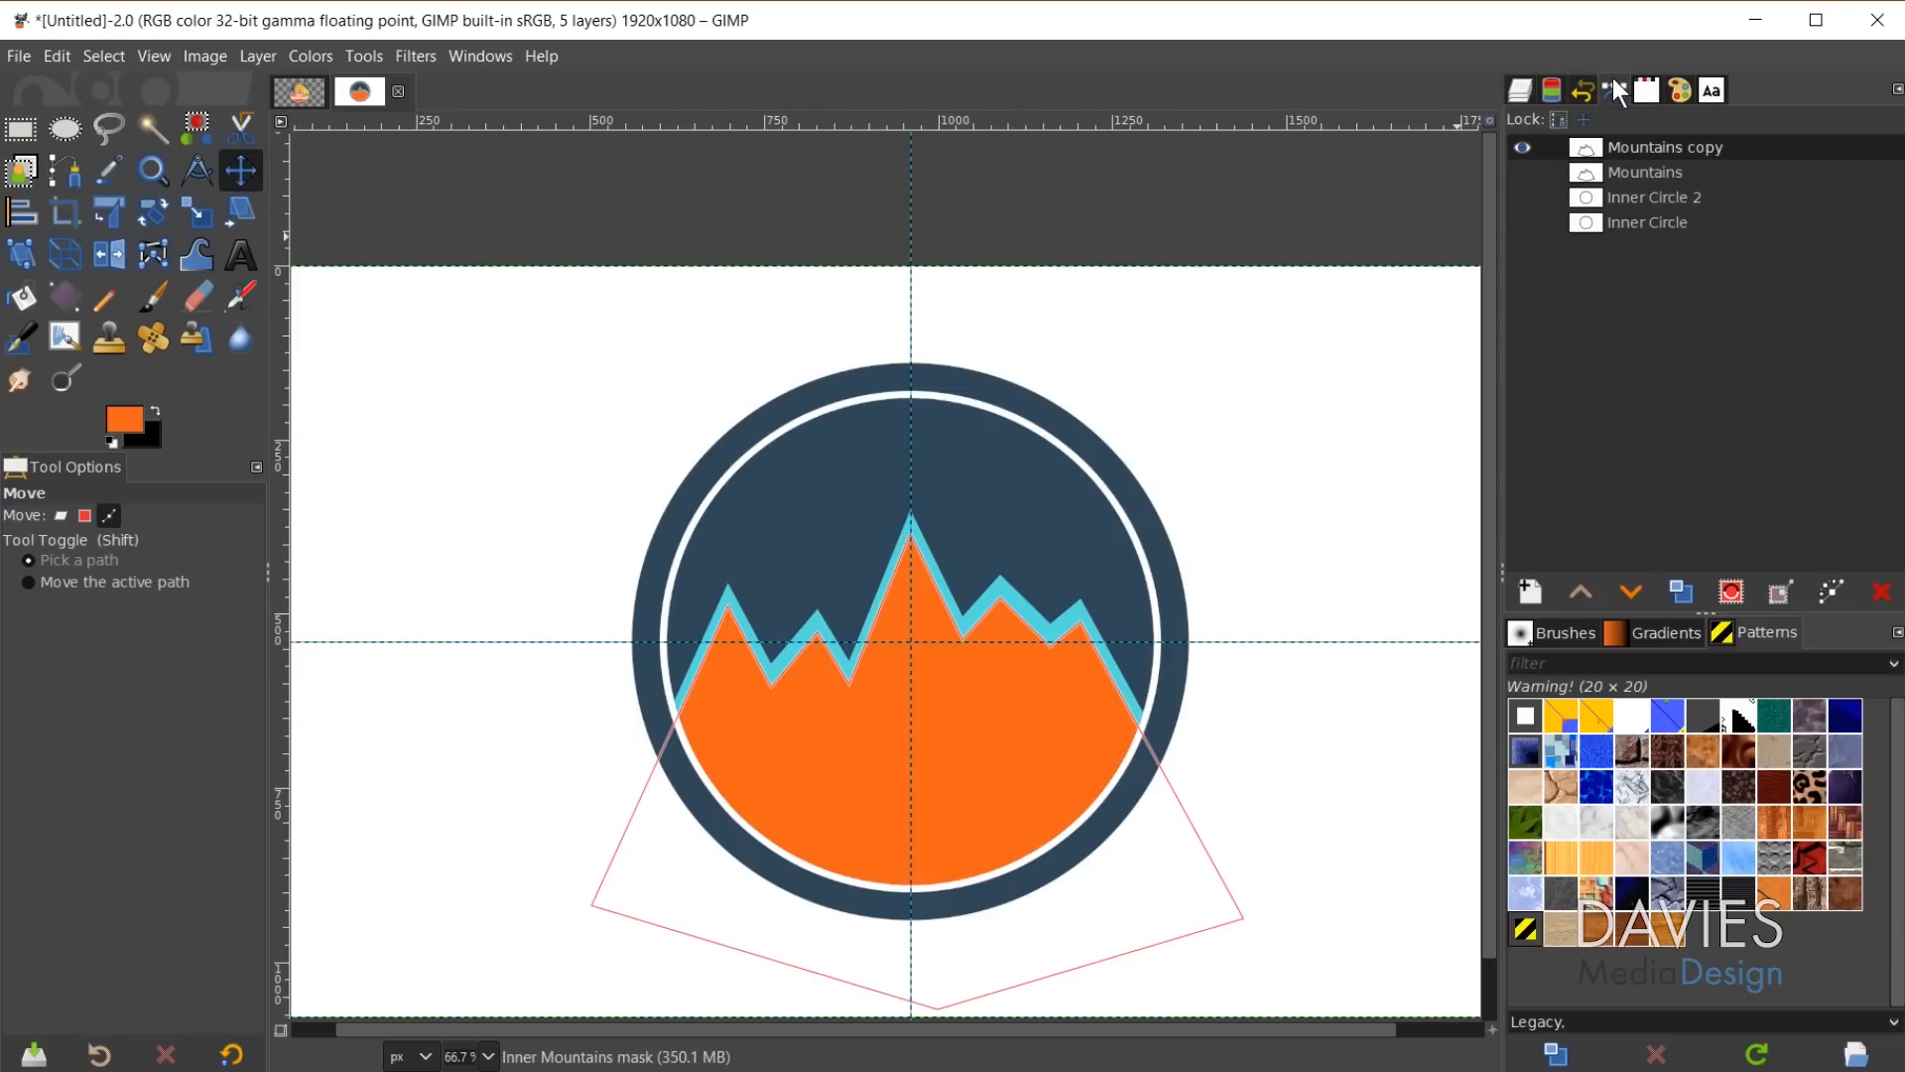
click(1520, 147)
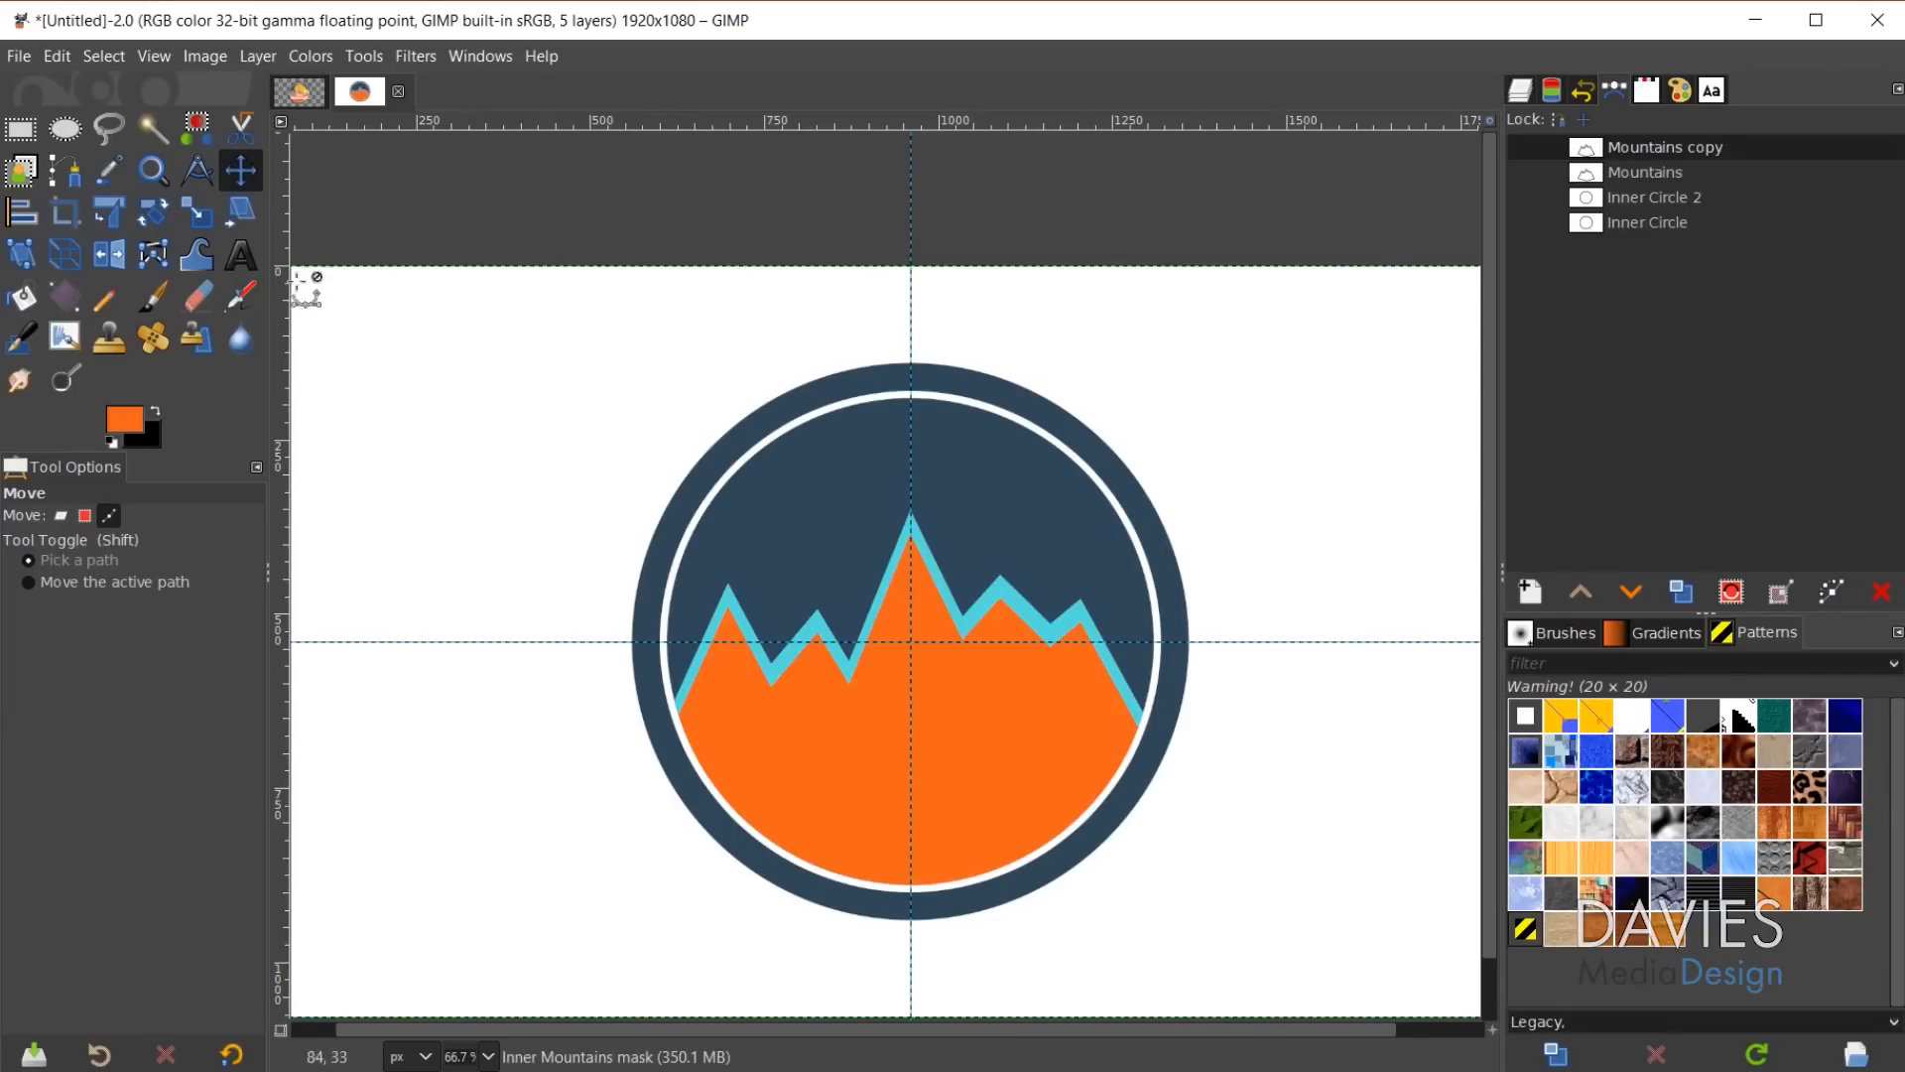
Activate the Ellipse Select tool and create a new transparent layer named "Sun" above the Inner Mountains layer.
click(66, 128)
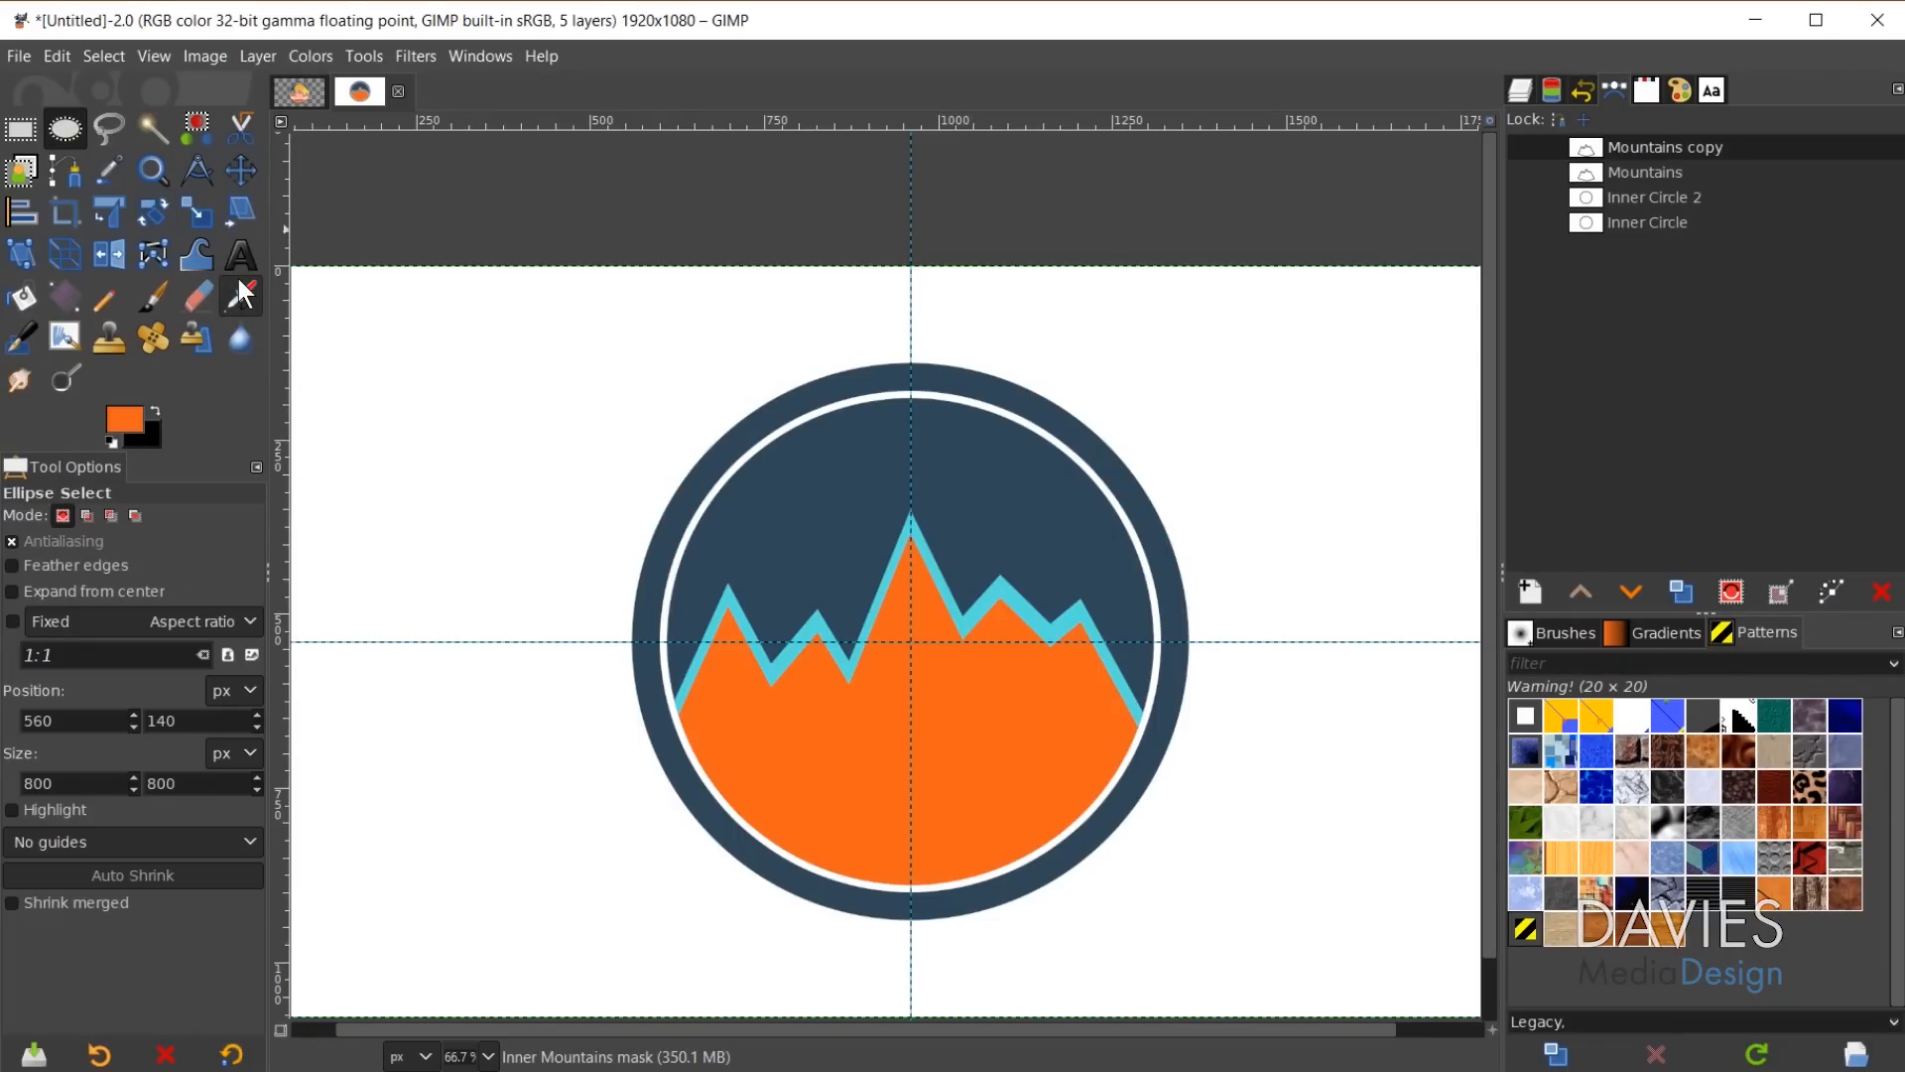
click(1528, 87)
click(1528, 590)
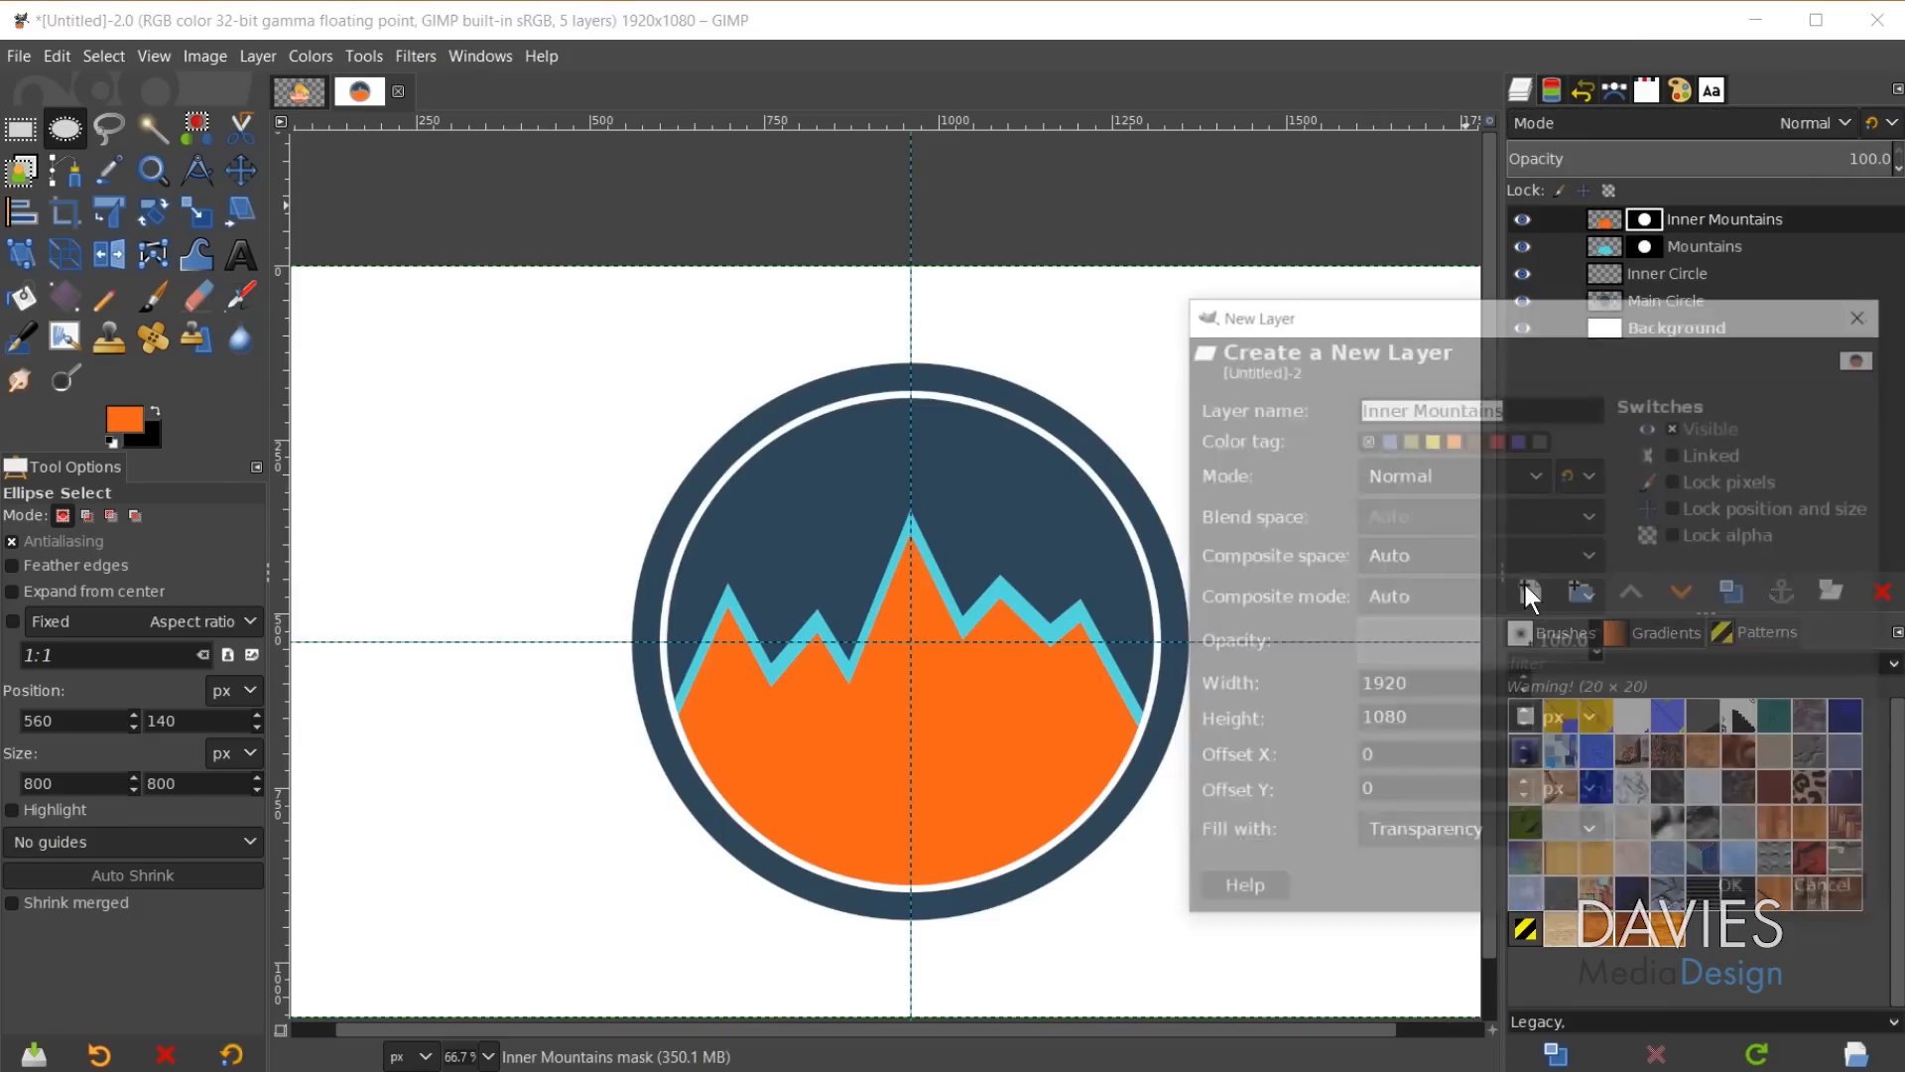
text(Sun)
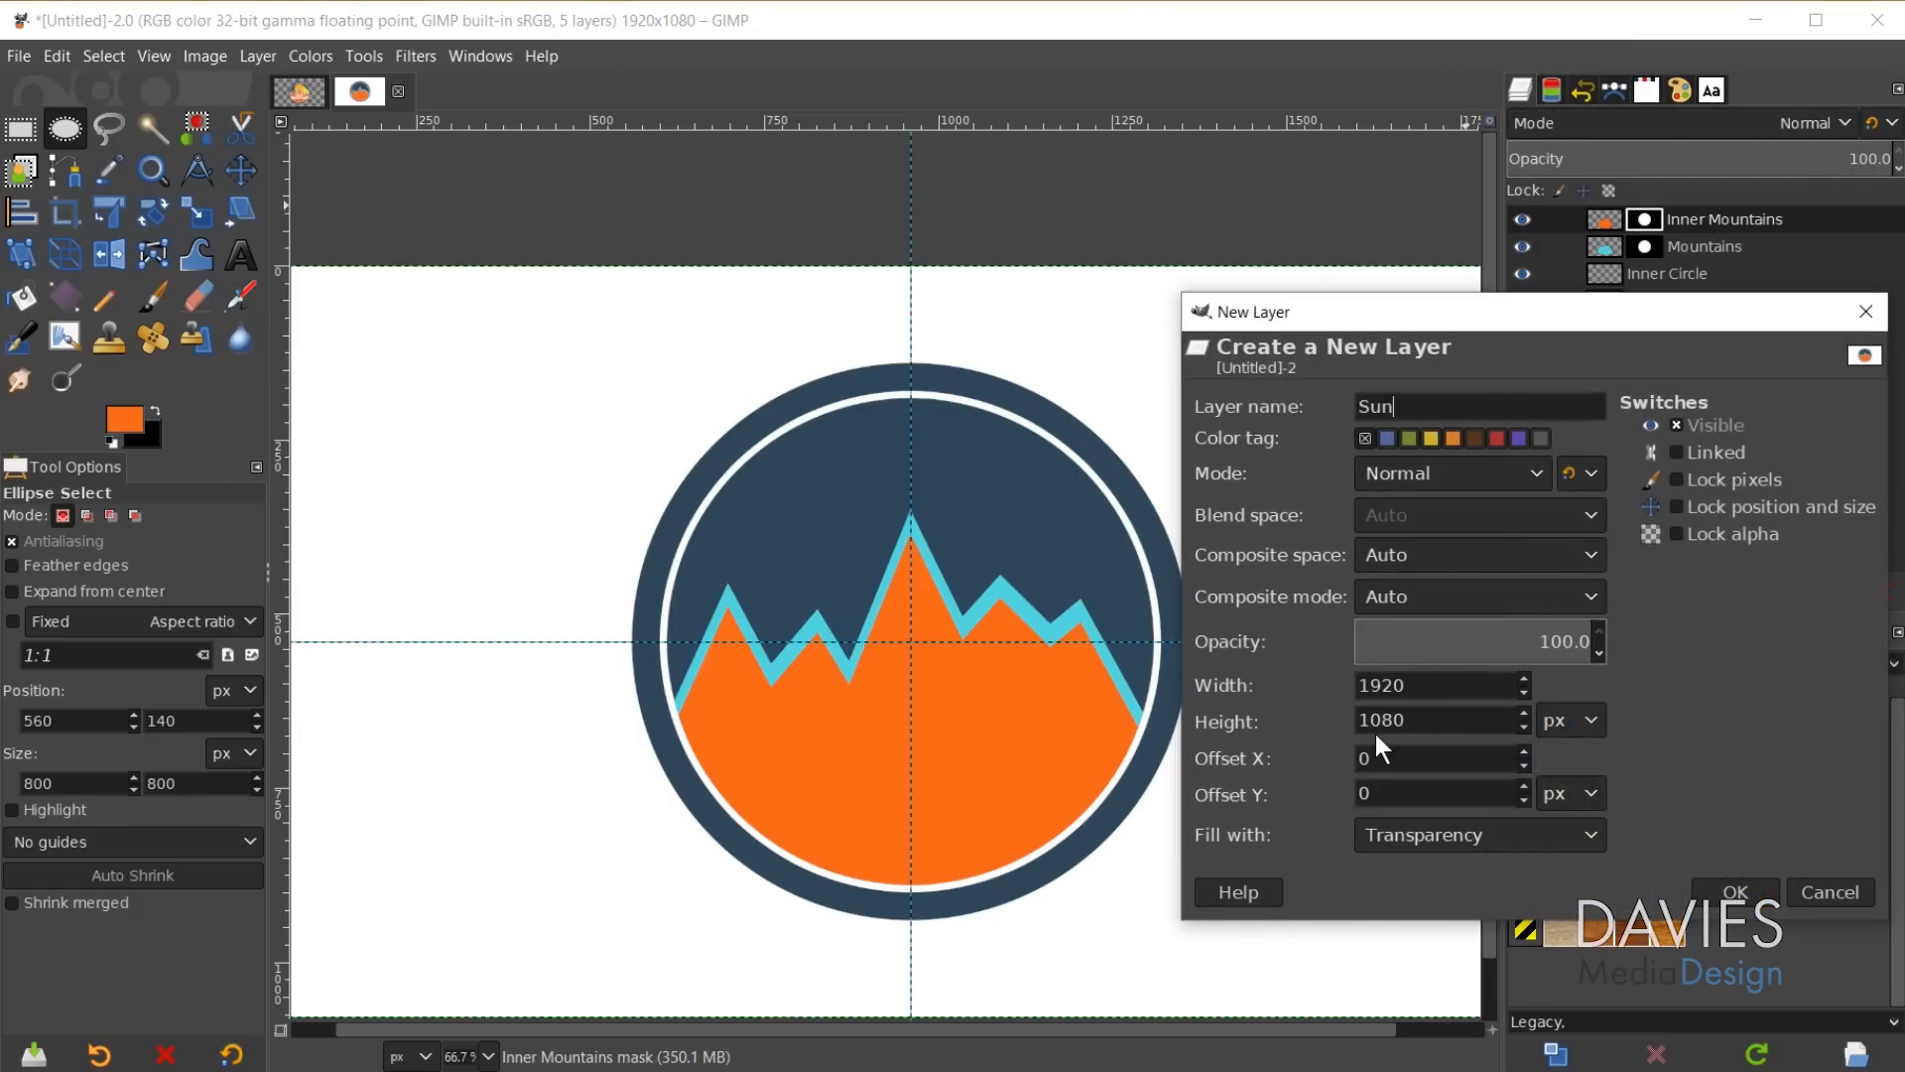
key(Return)
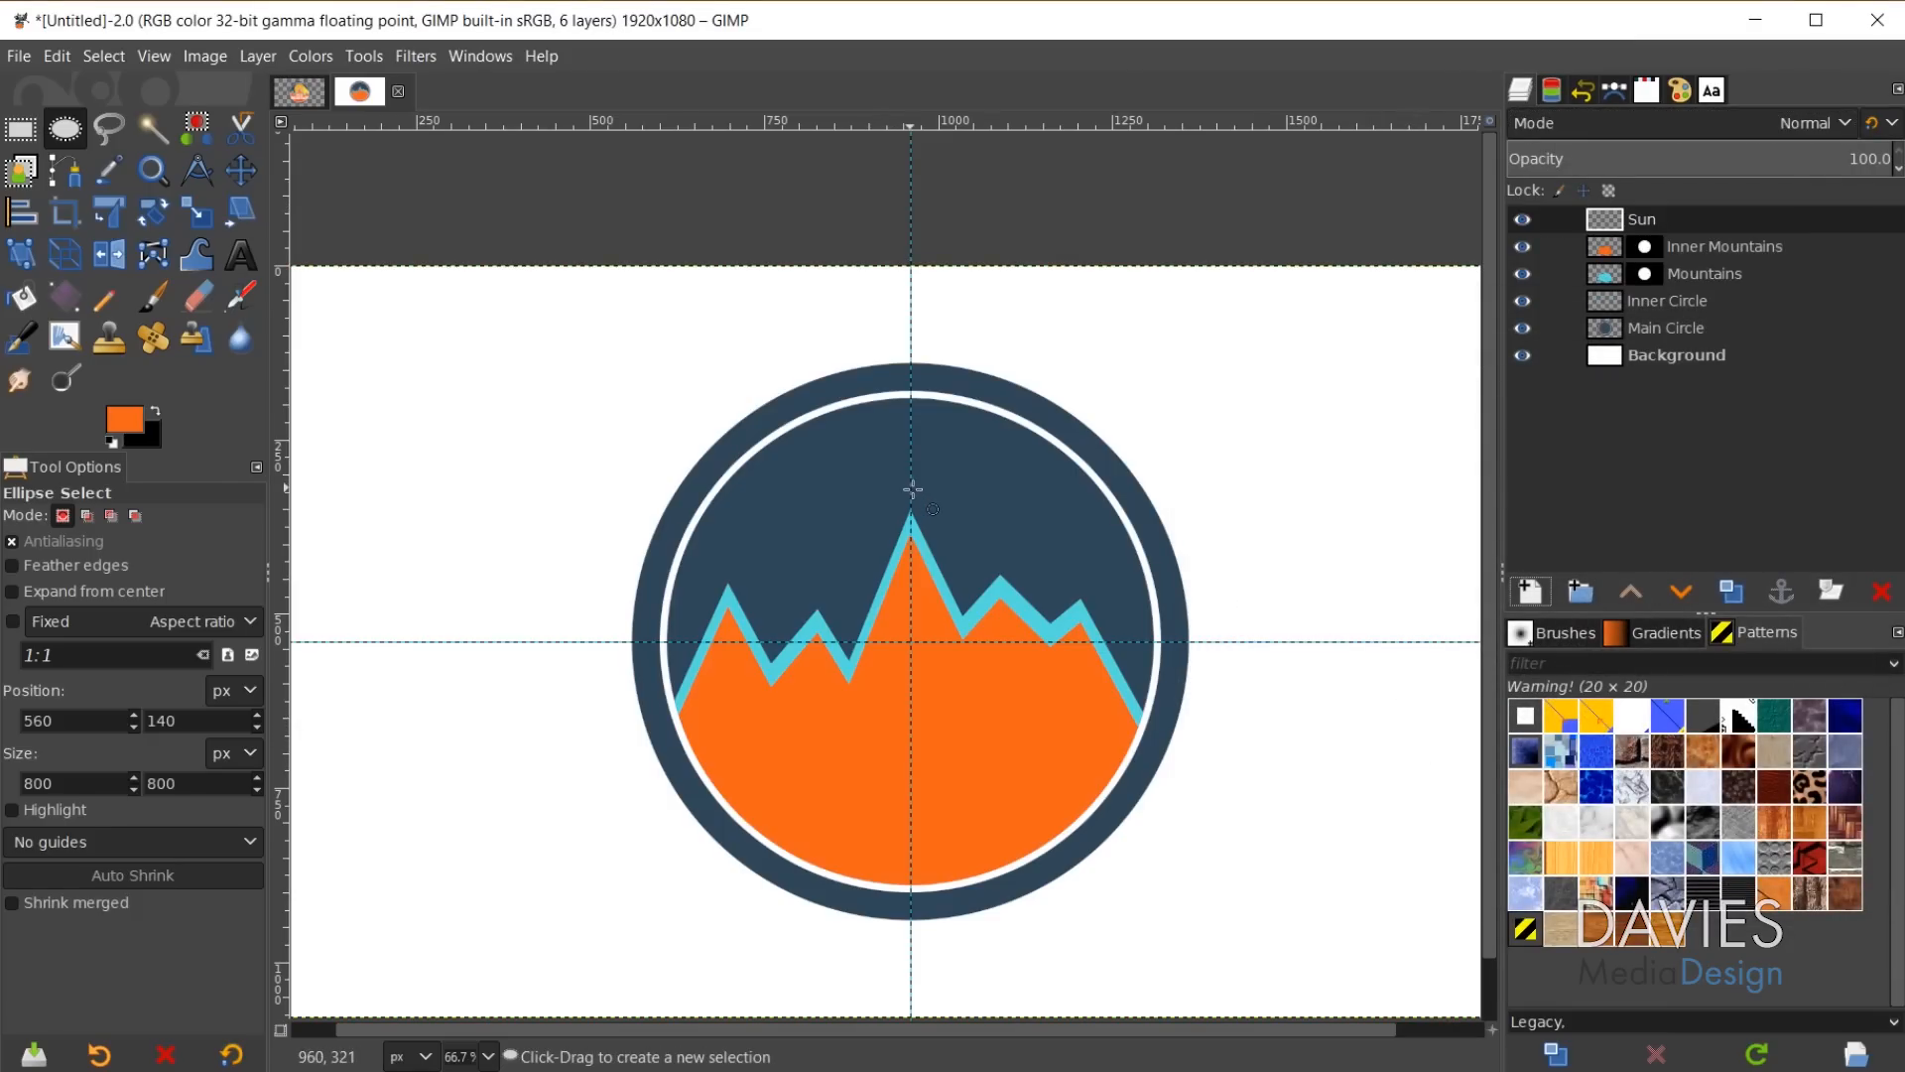
Draw a circular selection about 267 px wide on the vertical guide and position it around the tip of the central peak.
drag(911, 478, 978, 562)
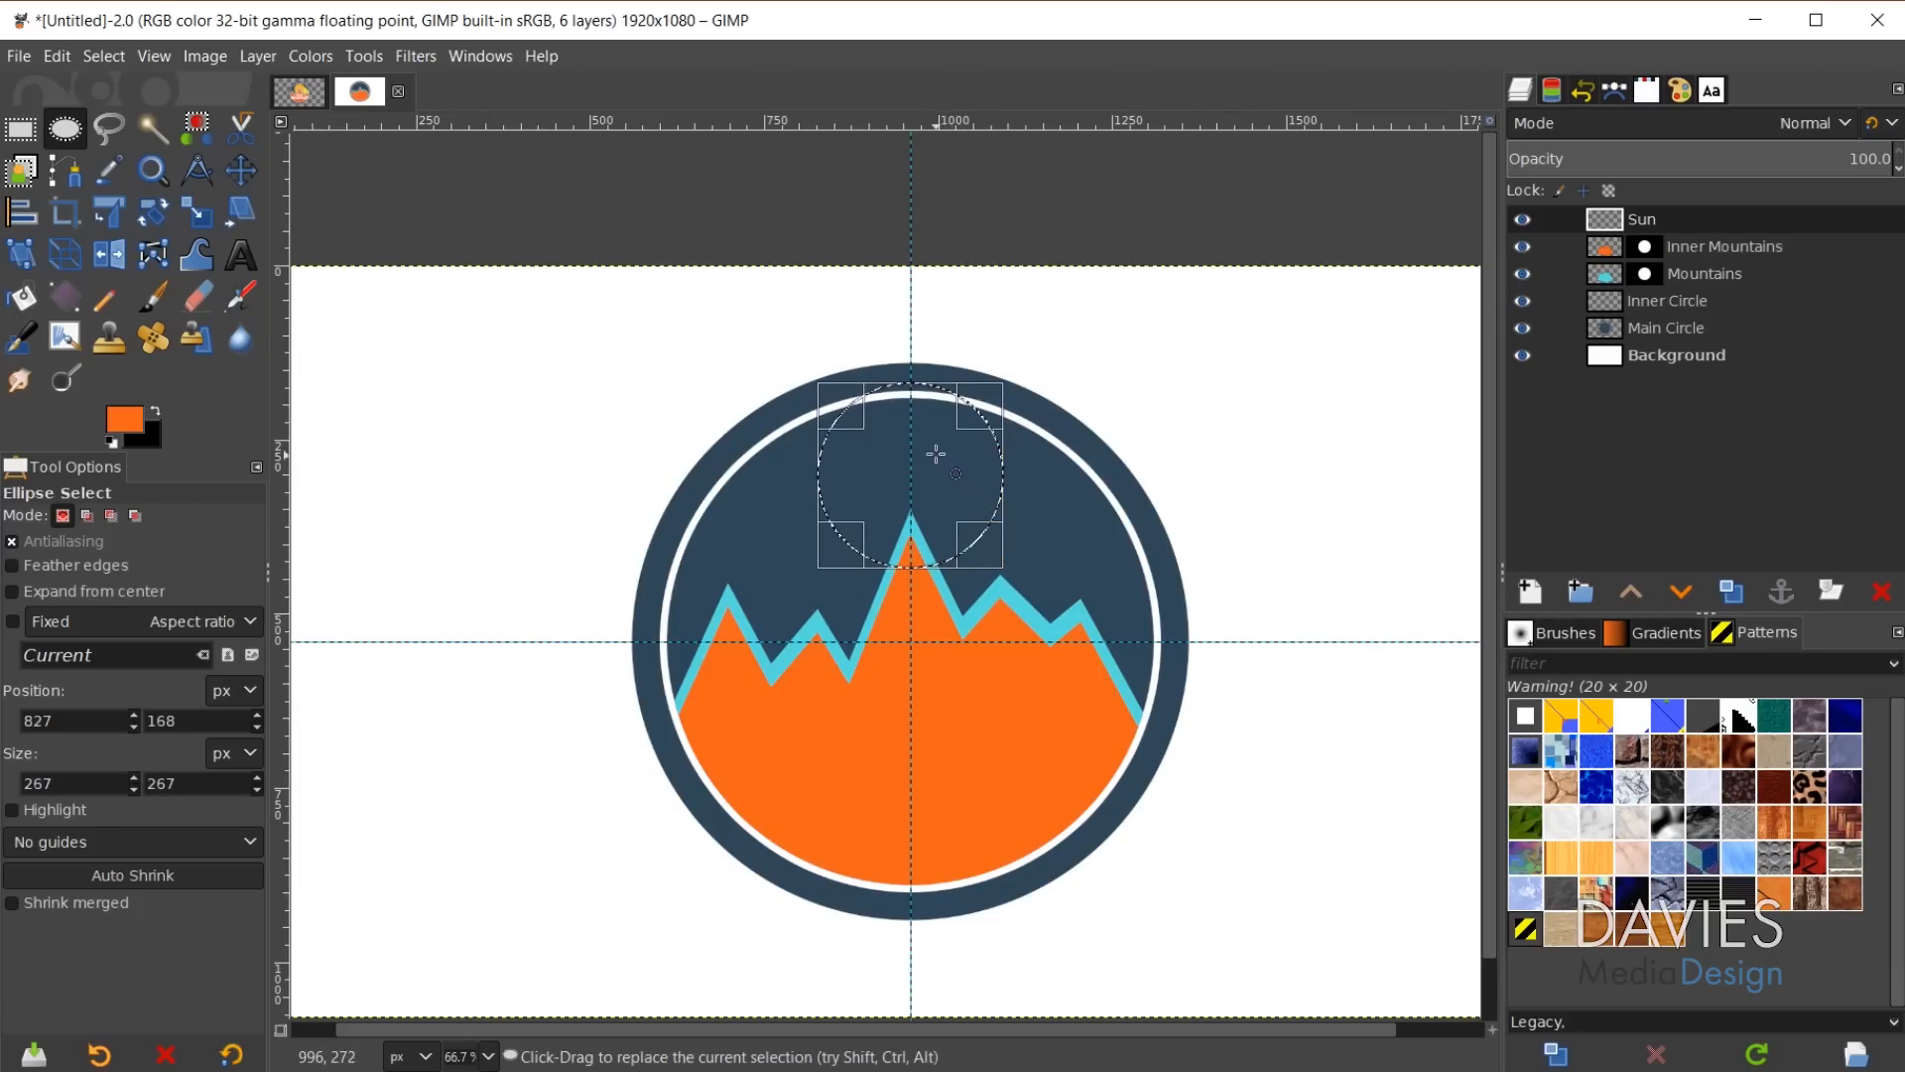
drag(936, 452, 936, 473)
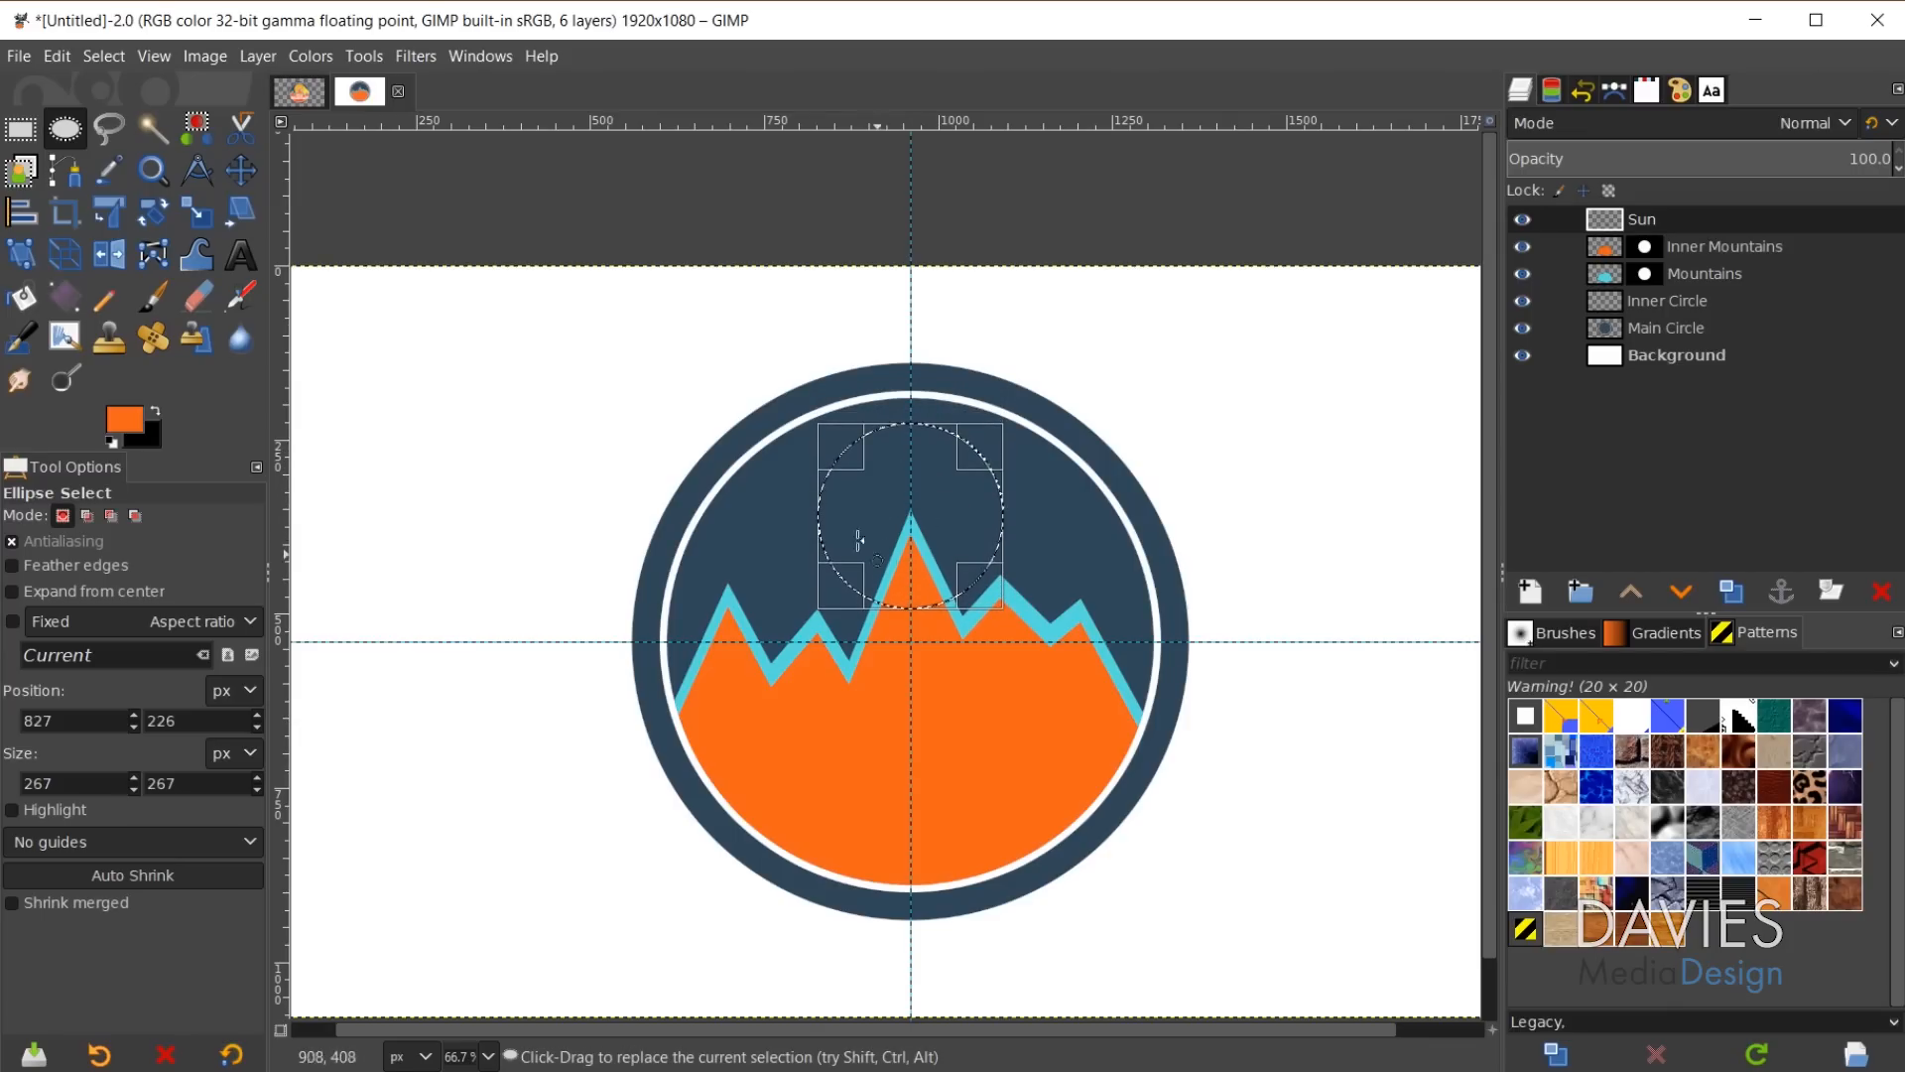
Fill the circular selection with yellow f6c42d on the Sun layer and move that layer below the Mountains layer.
click(117, 419)
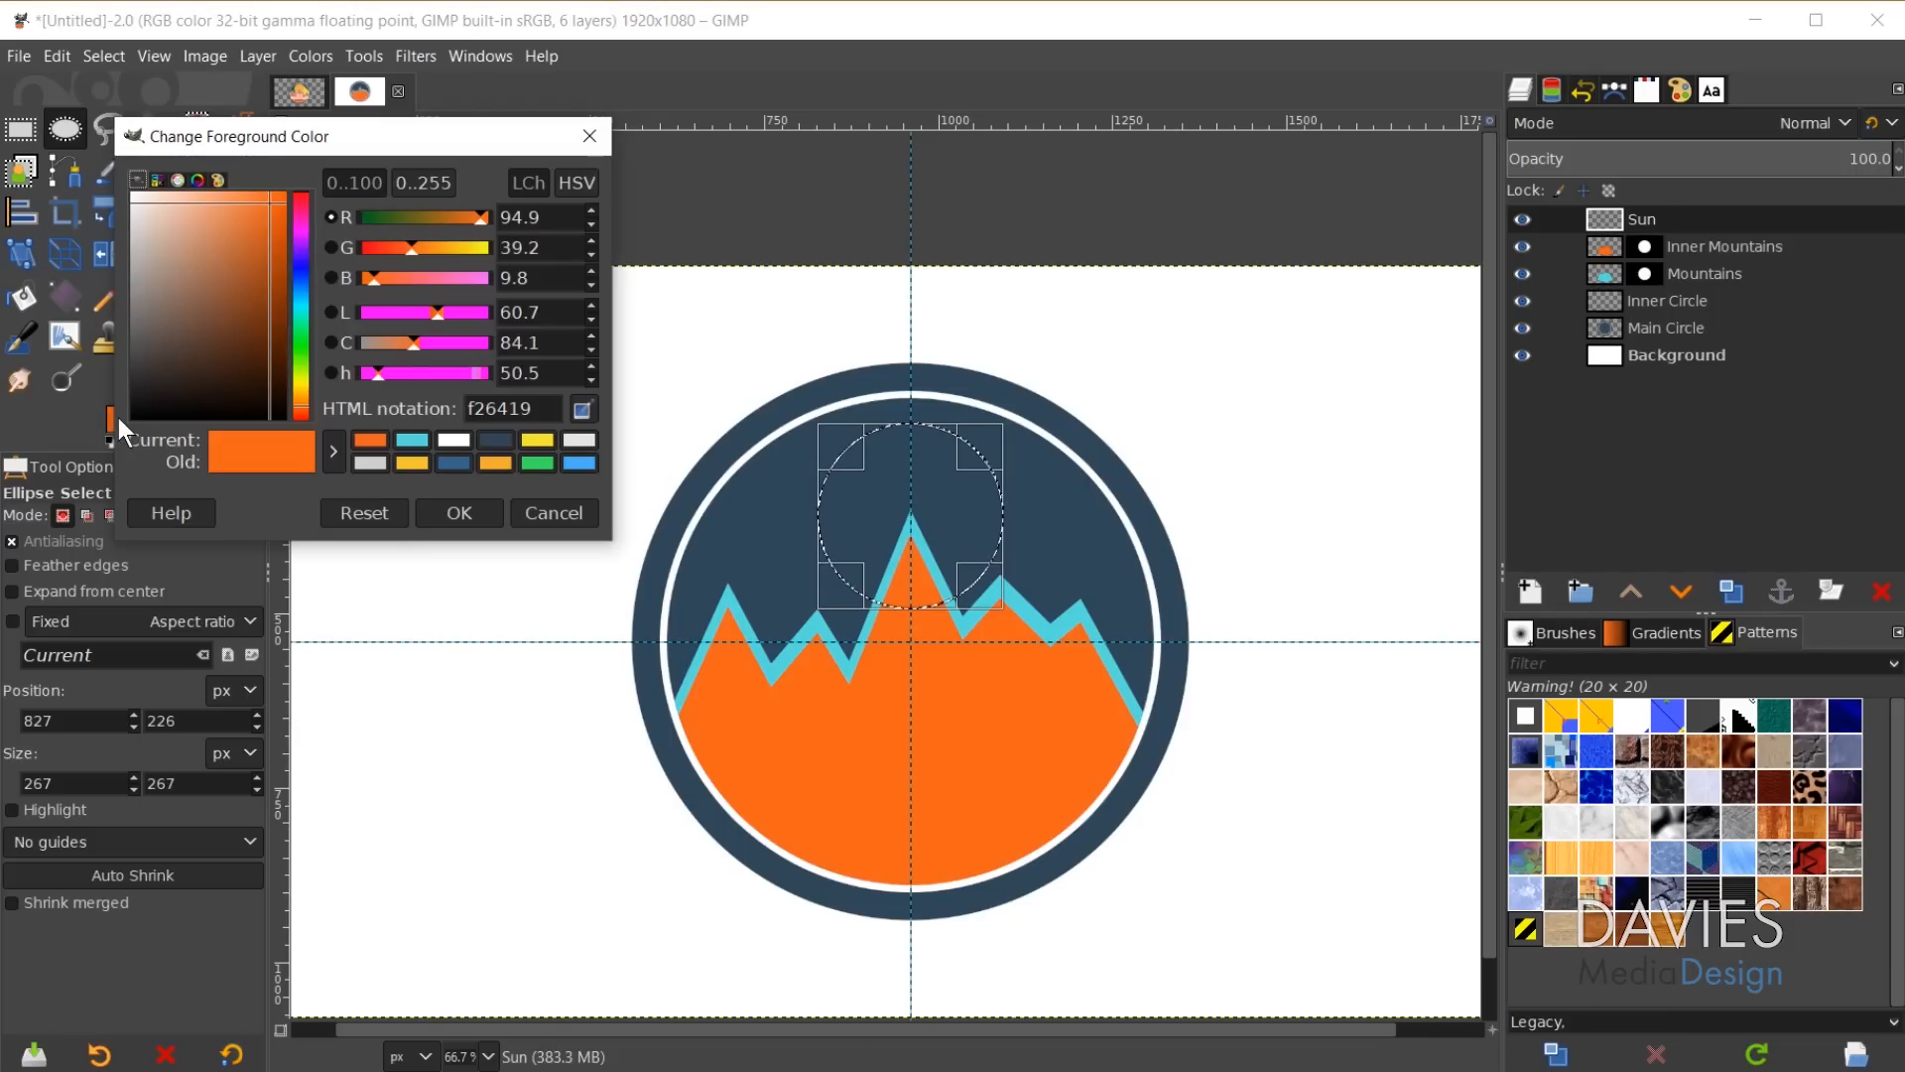
click(412, 462)
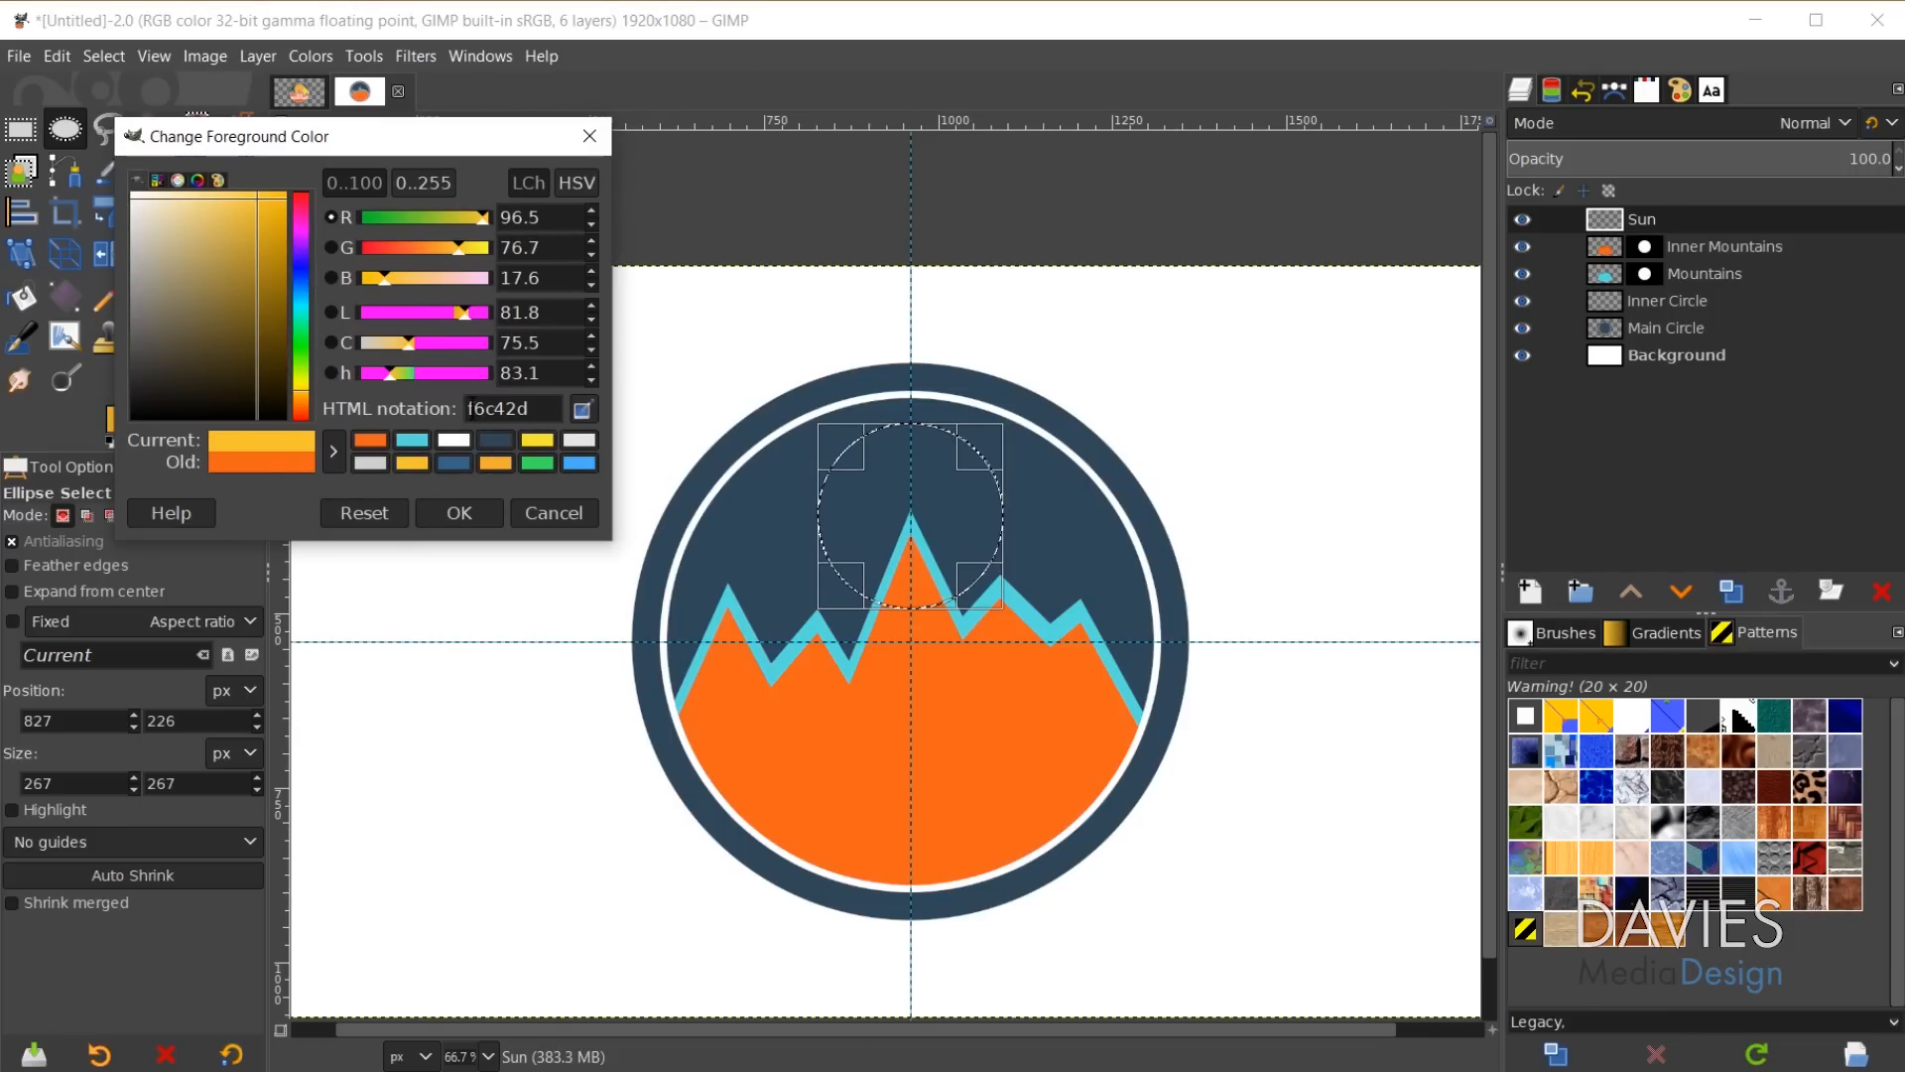
click(472, 503)
key(shift+b)
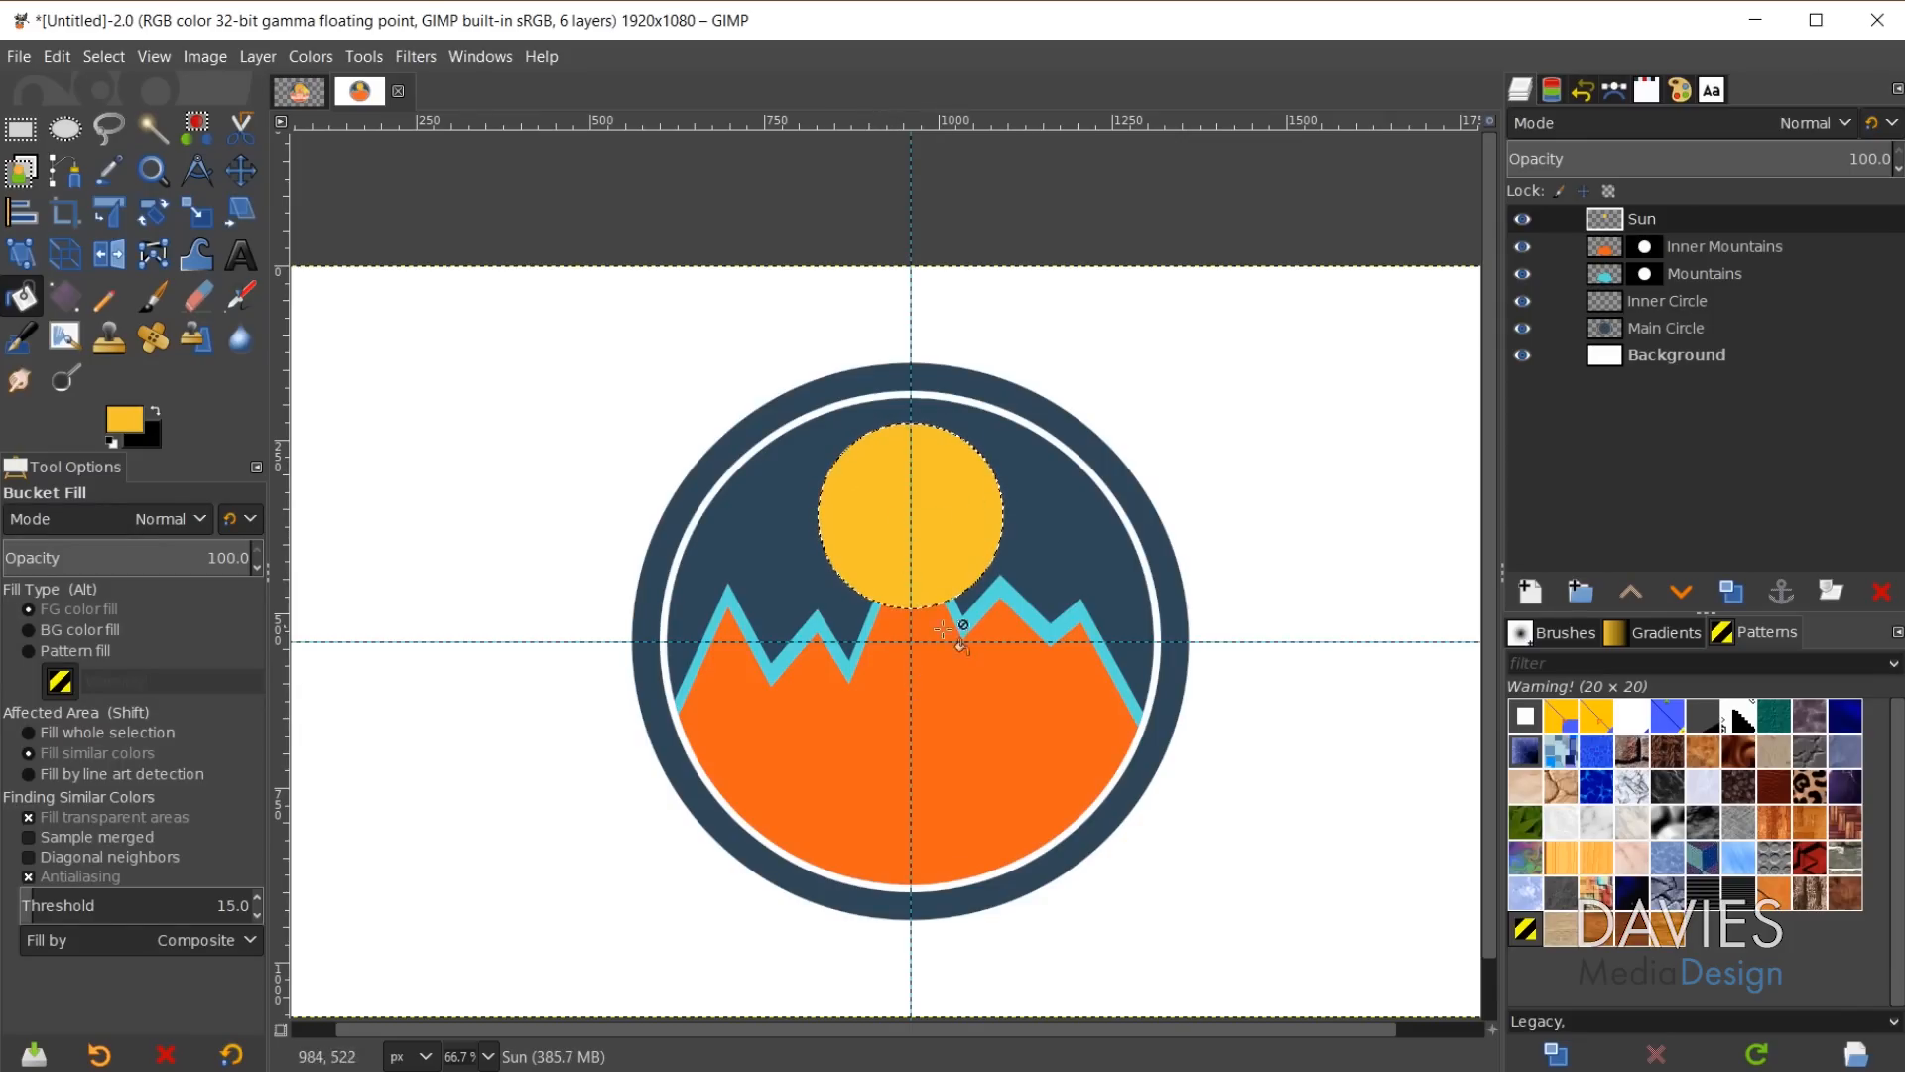
drag(1608, 214, 1612, 286)
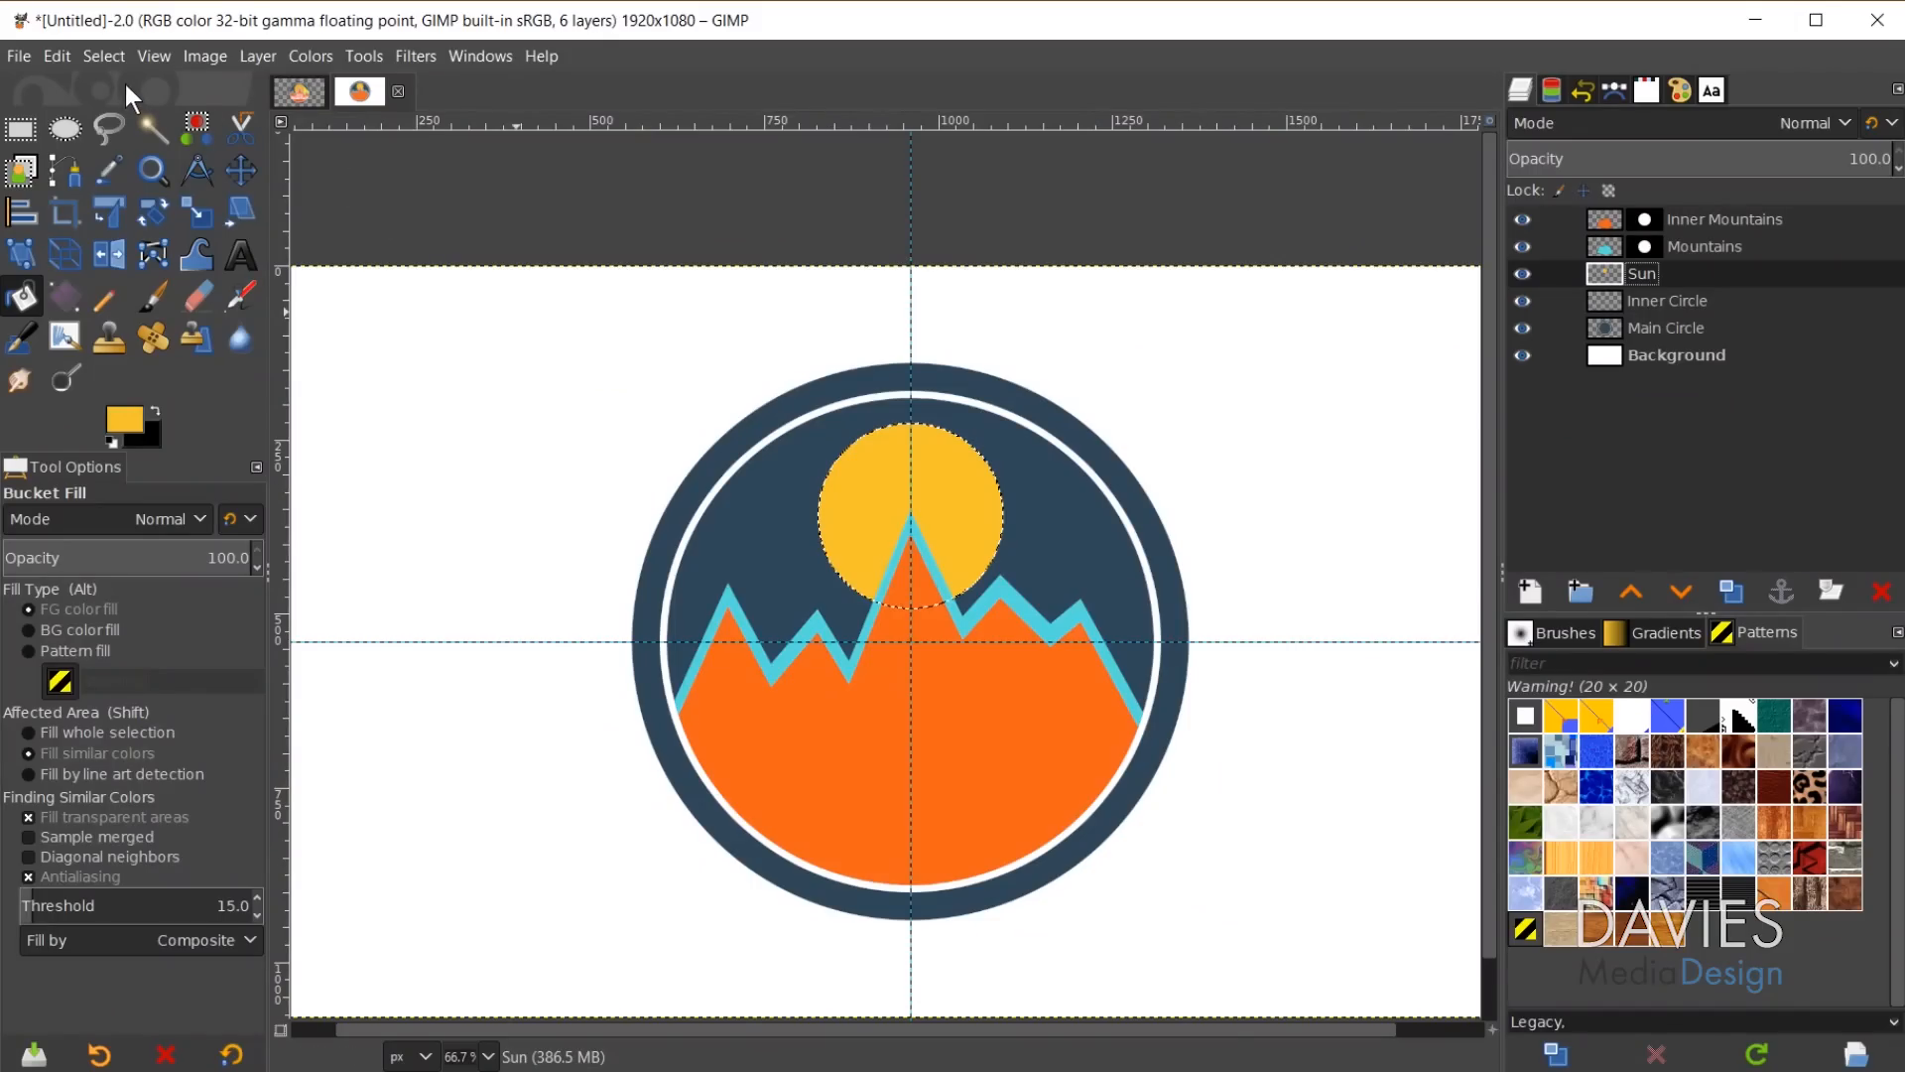
Grow the circular selection around the sun by 10 px.
click(107, 50)
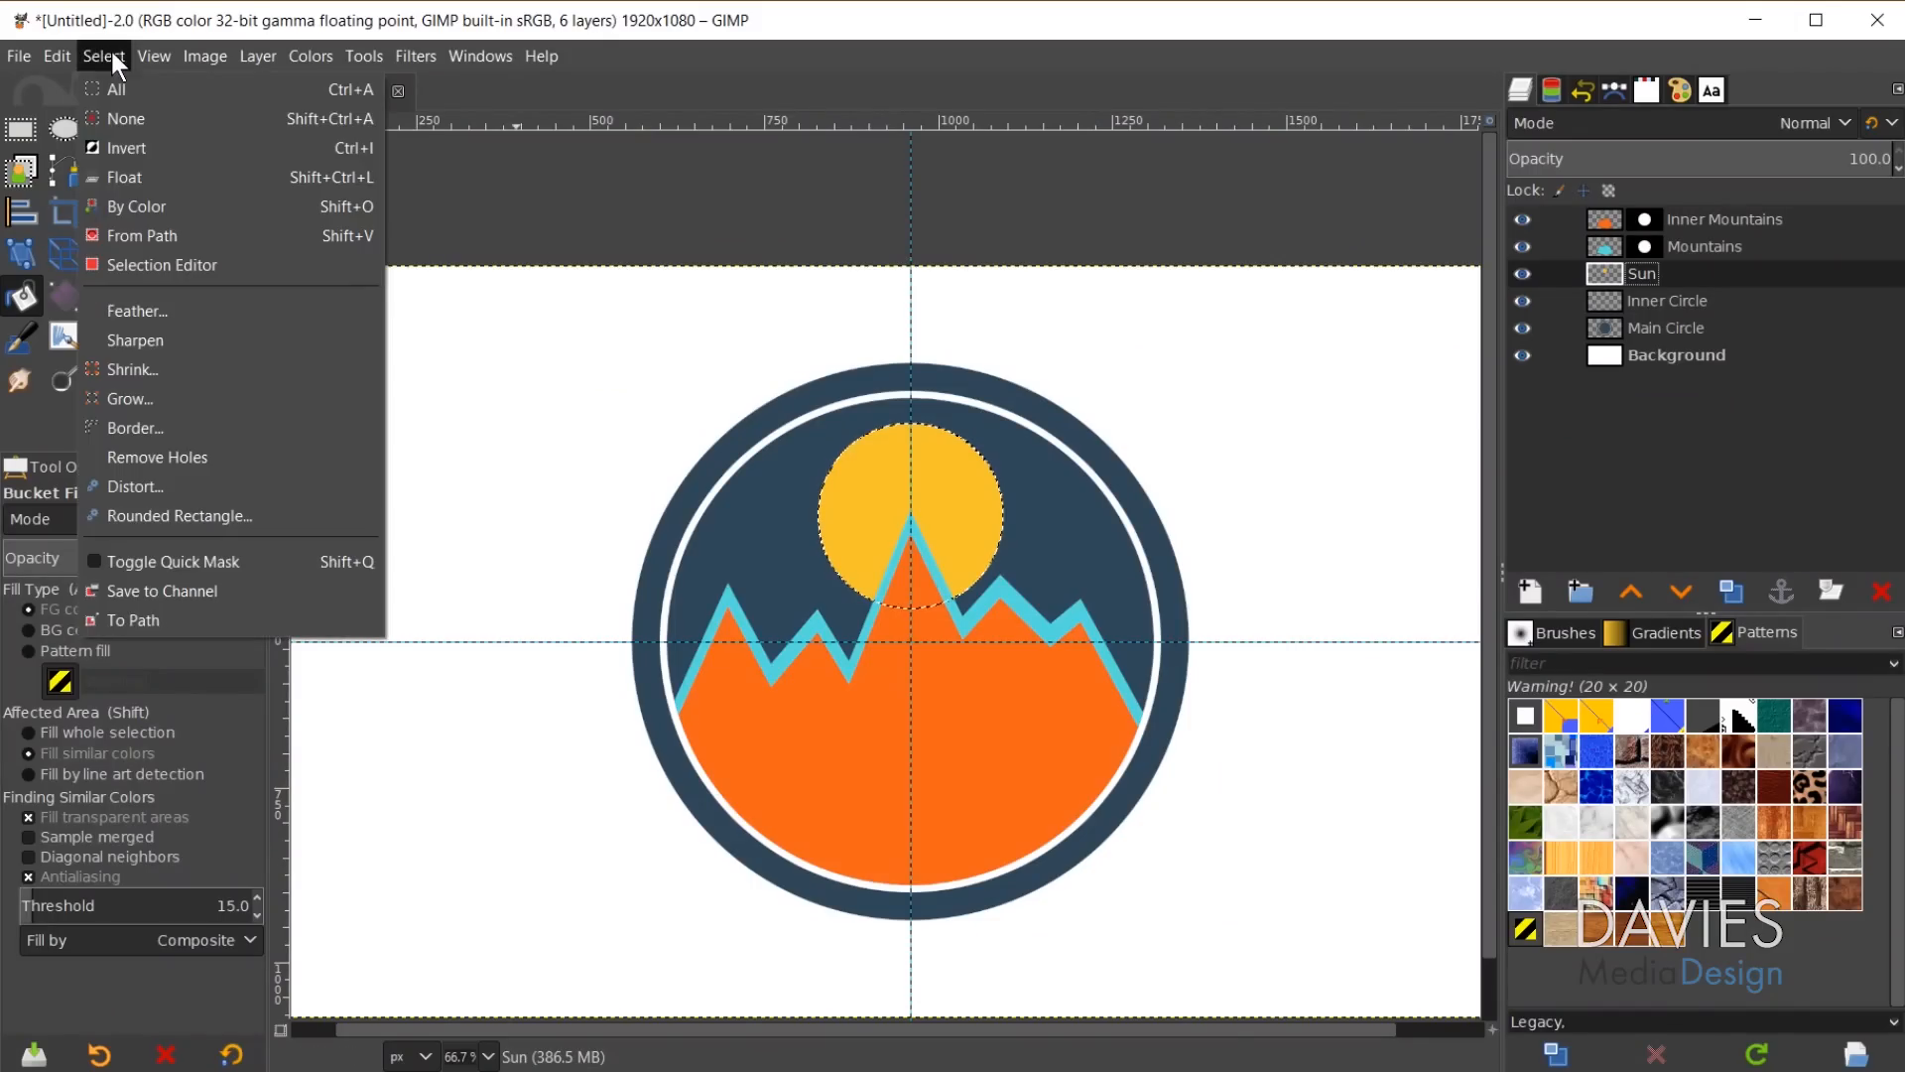
click(133, 398)
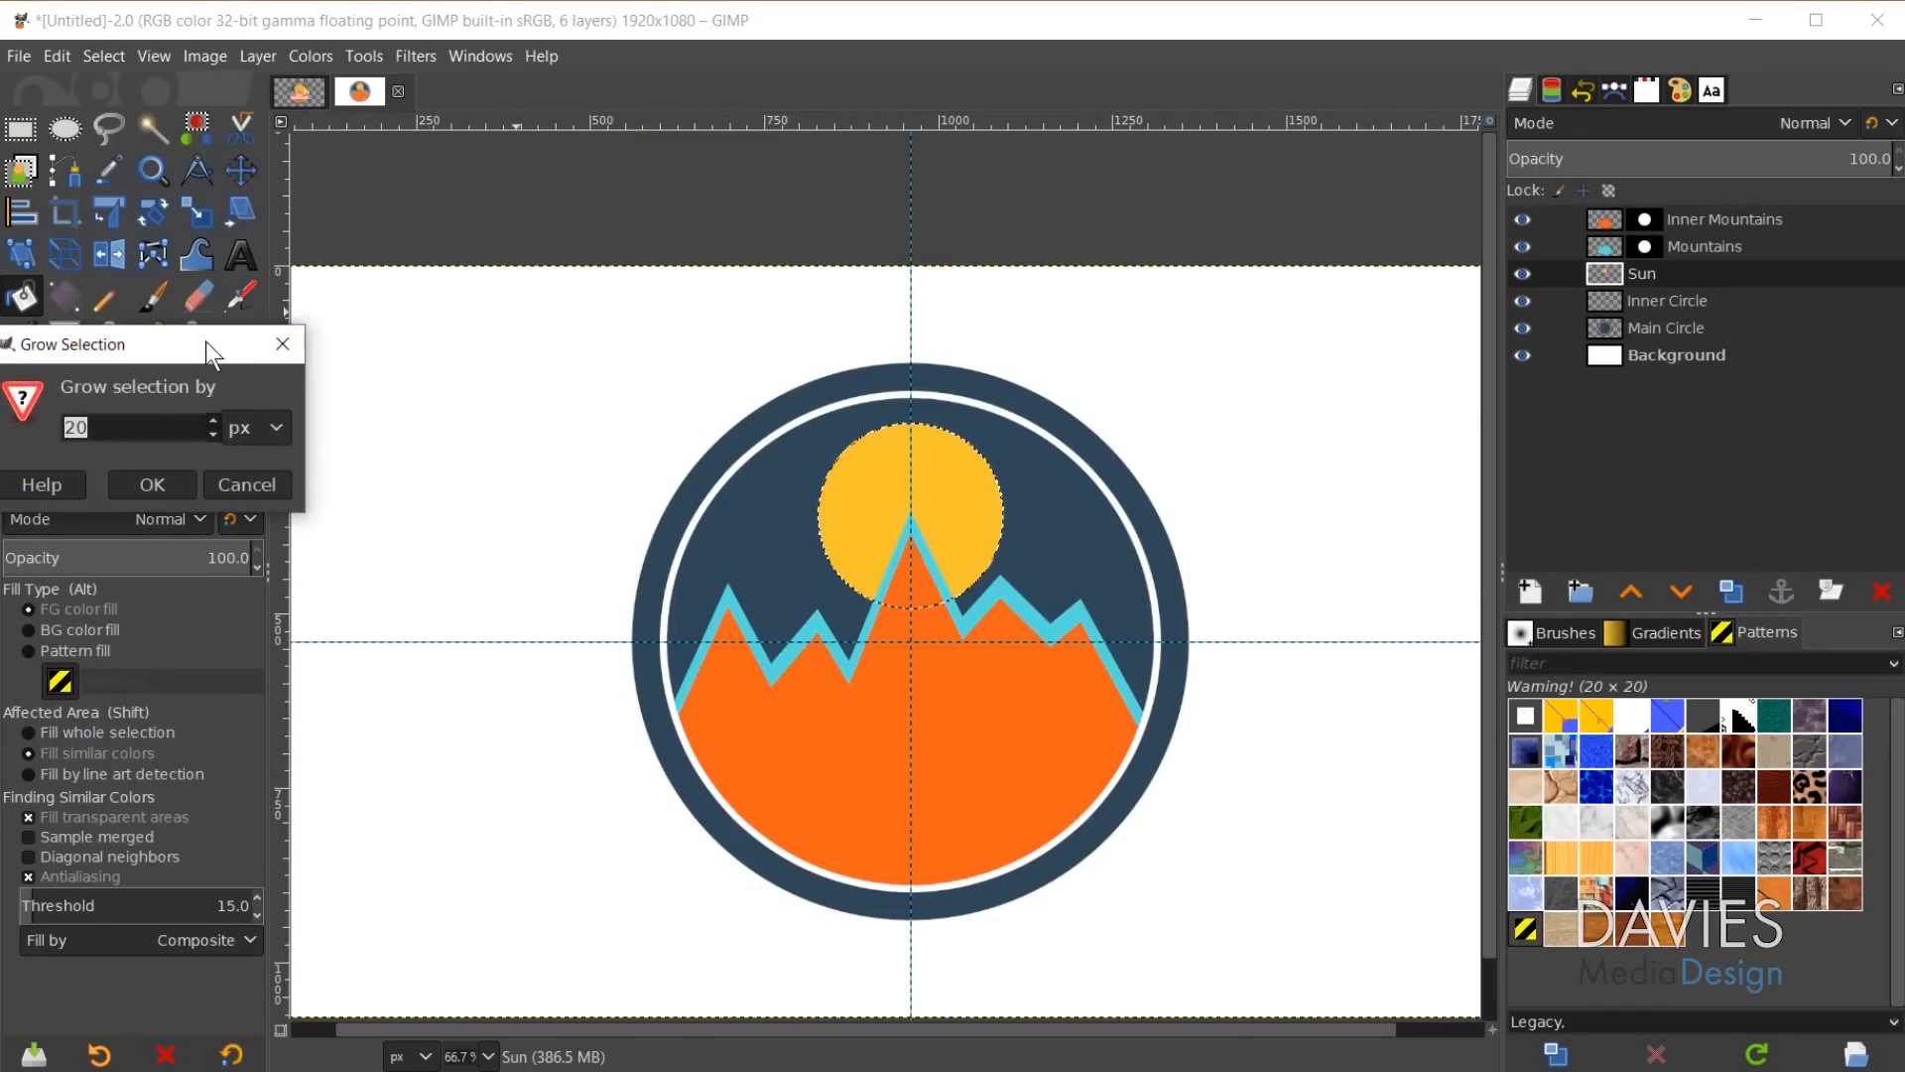
drag(205, 342, 670, 278)
text(10)
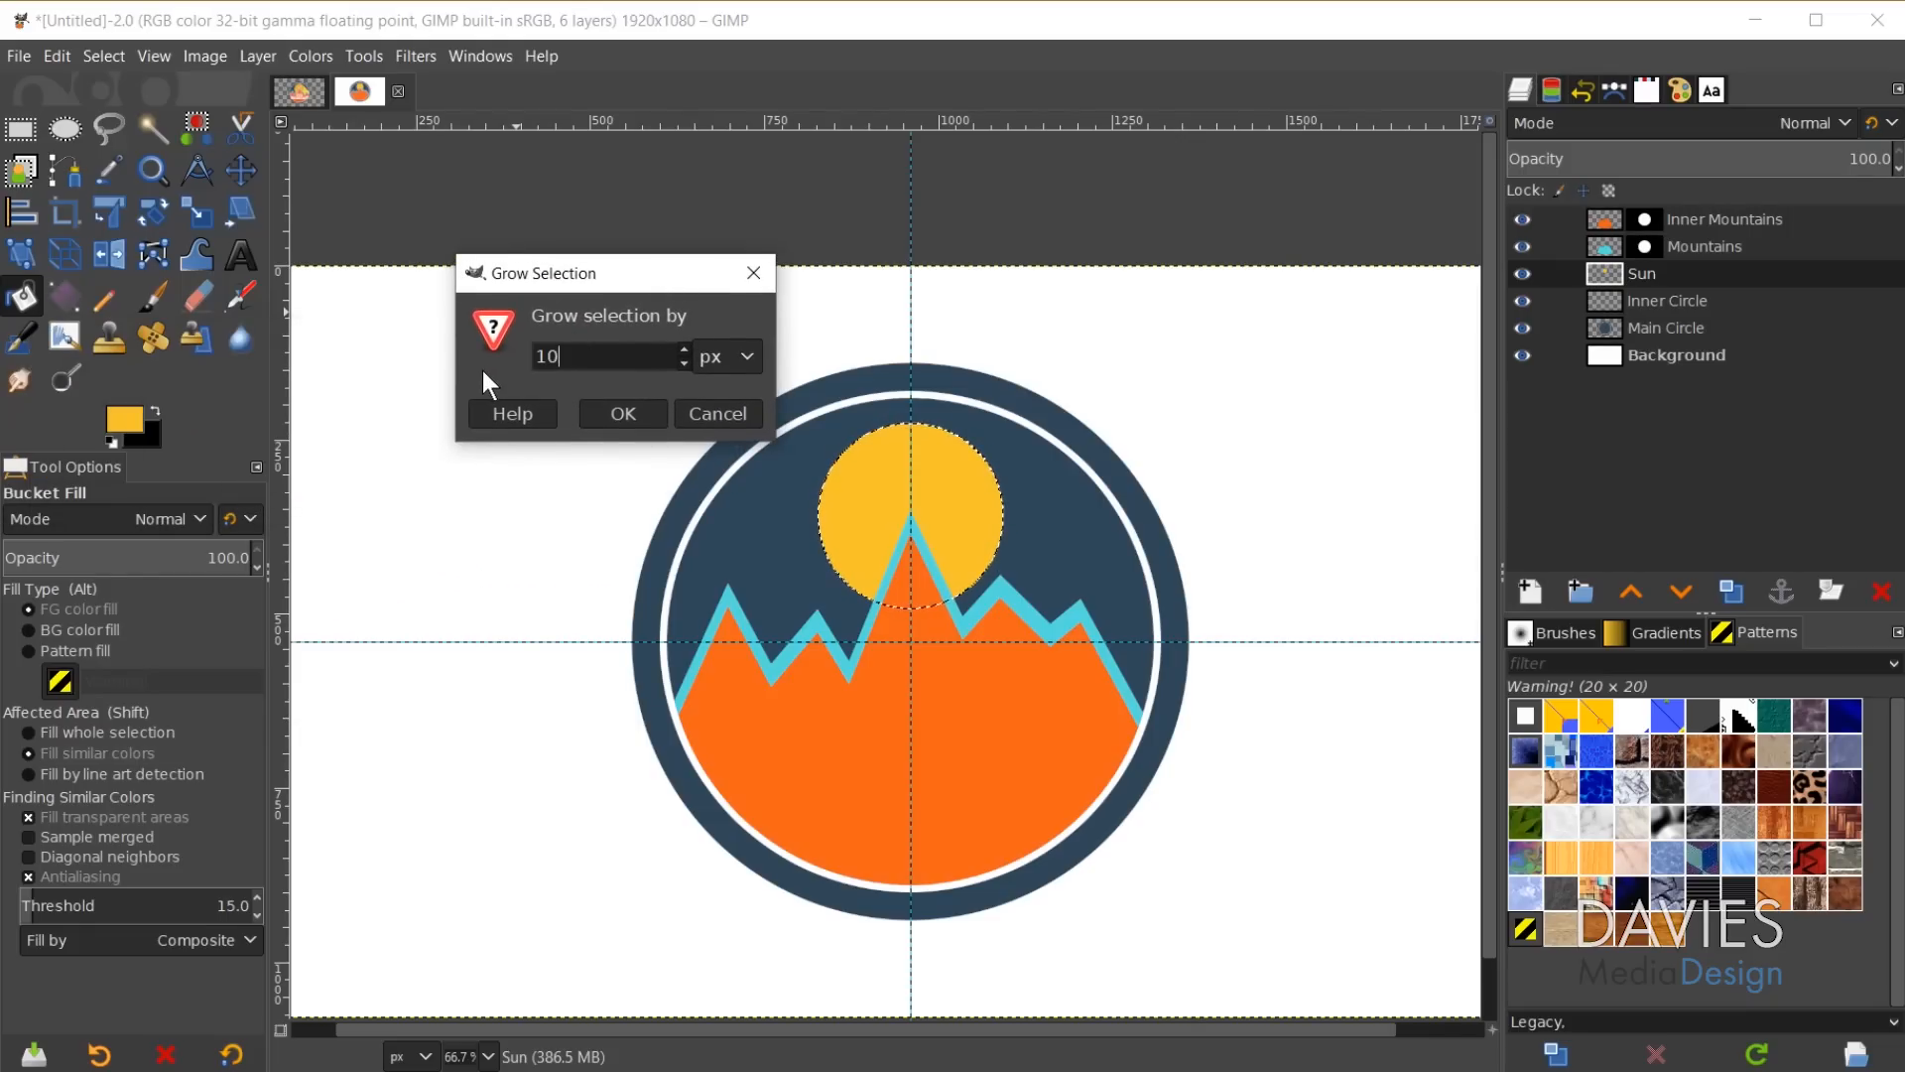
click(625, 415)
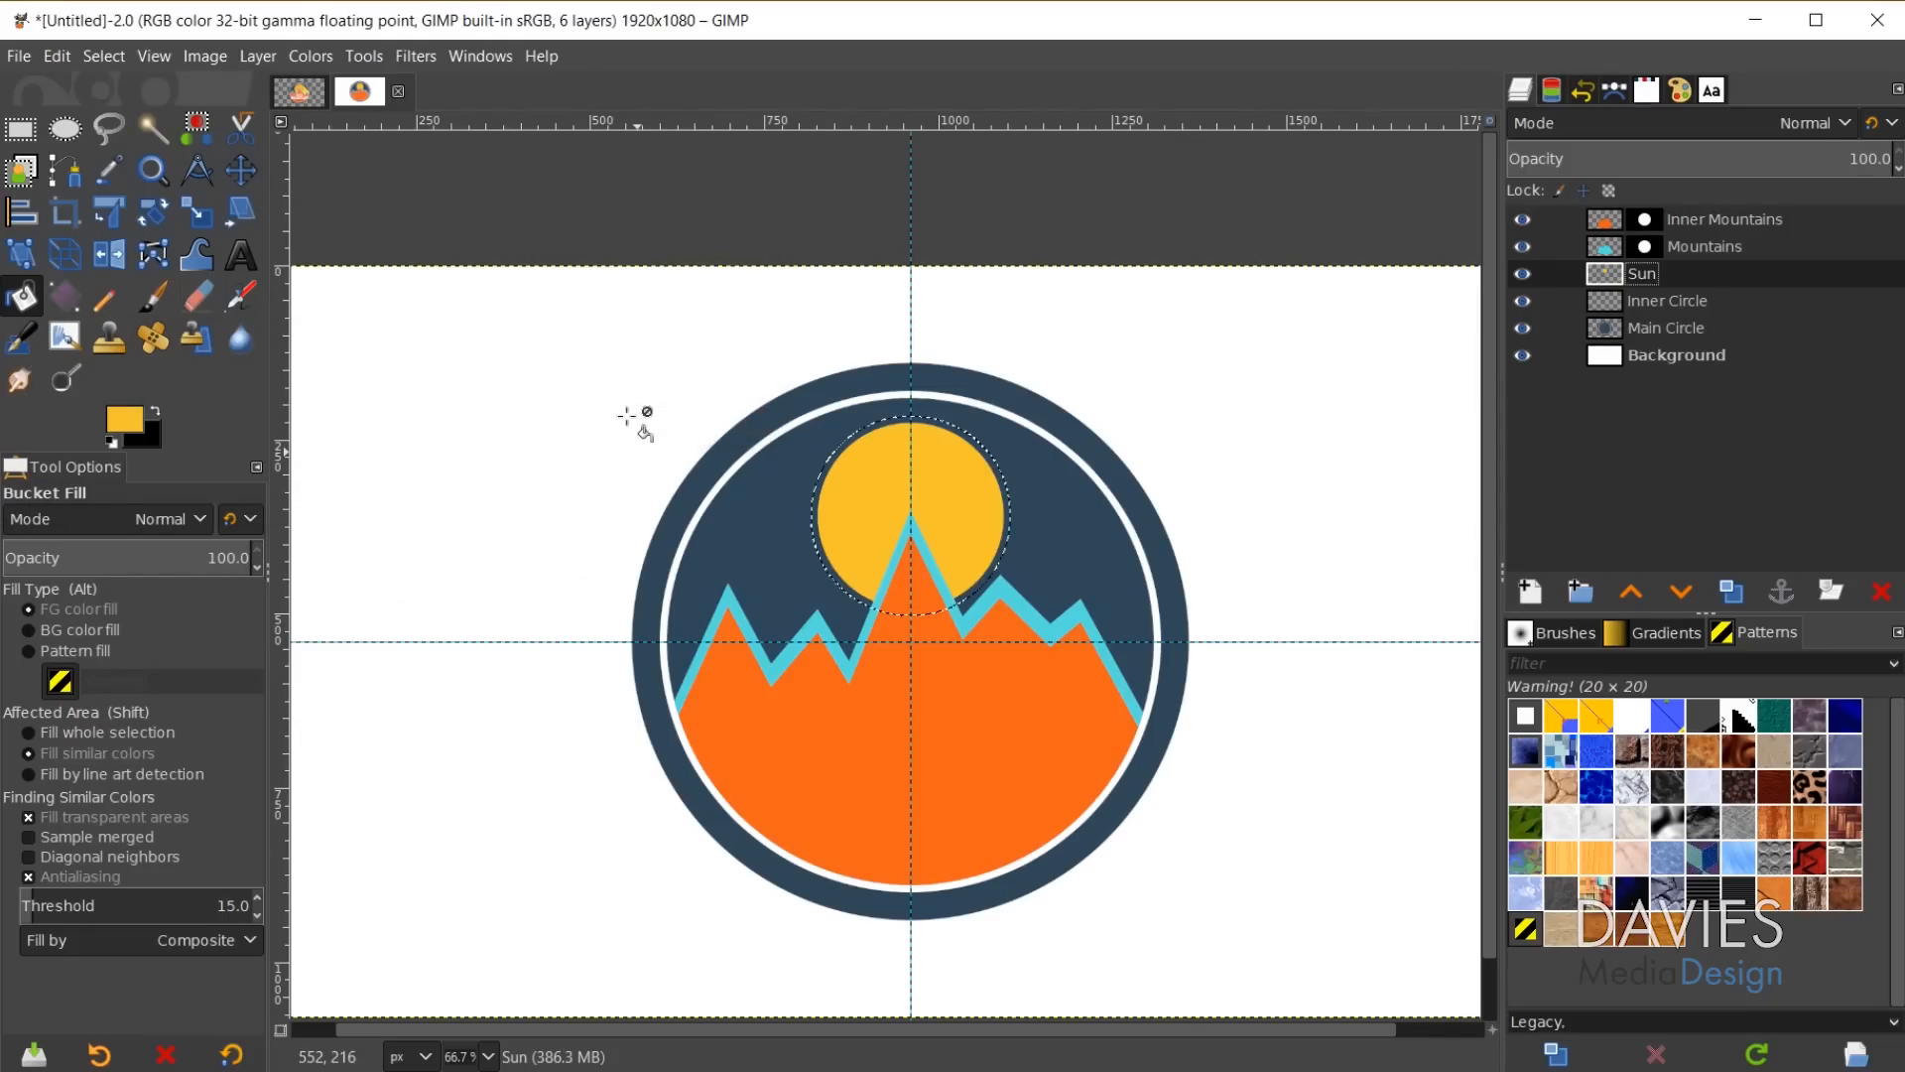
Create a new transparent layer named "Sun Stroke" and move it directly below the Sun layer.
click(1528, 593)
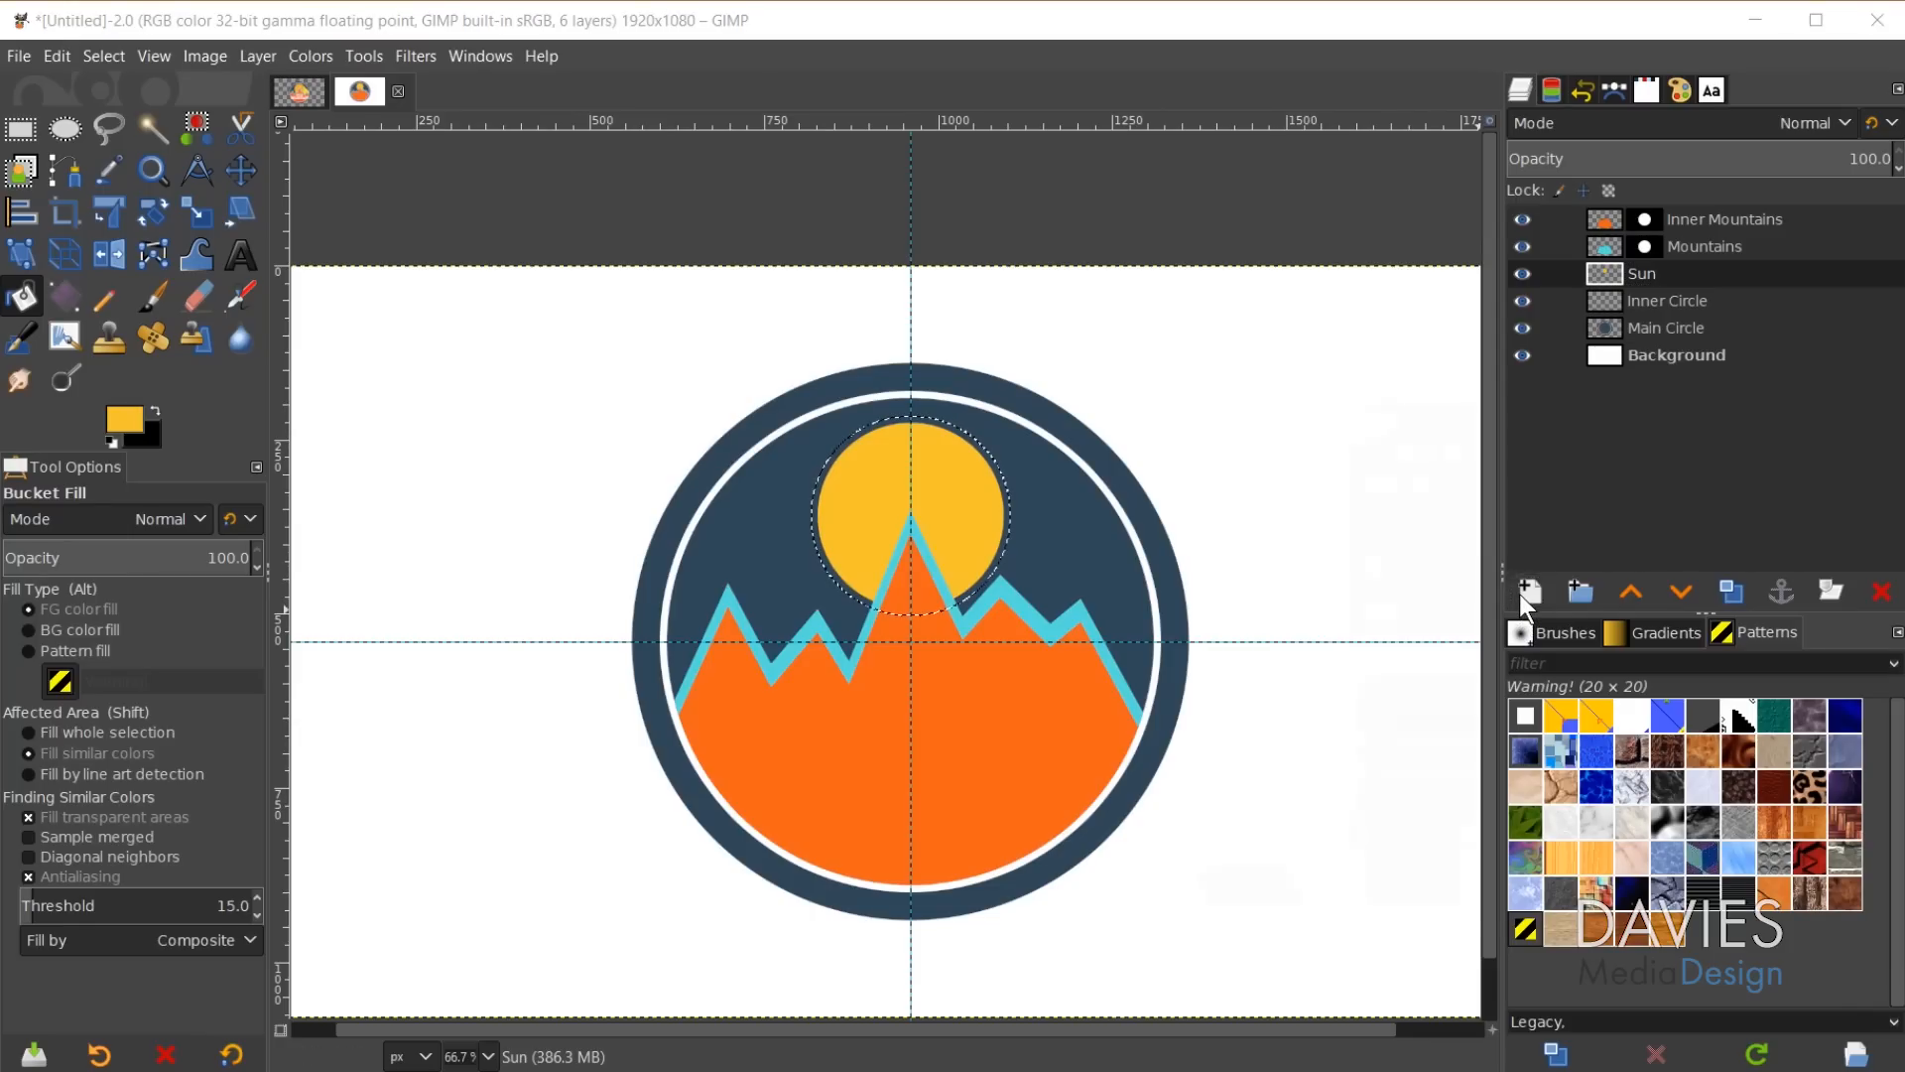
key(Right)
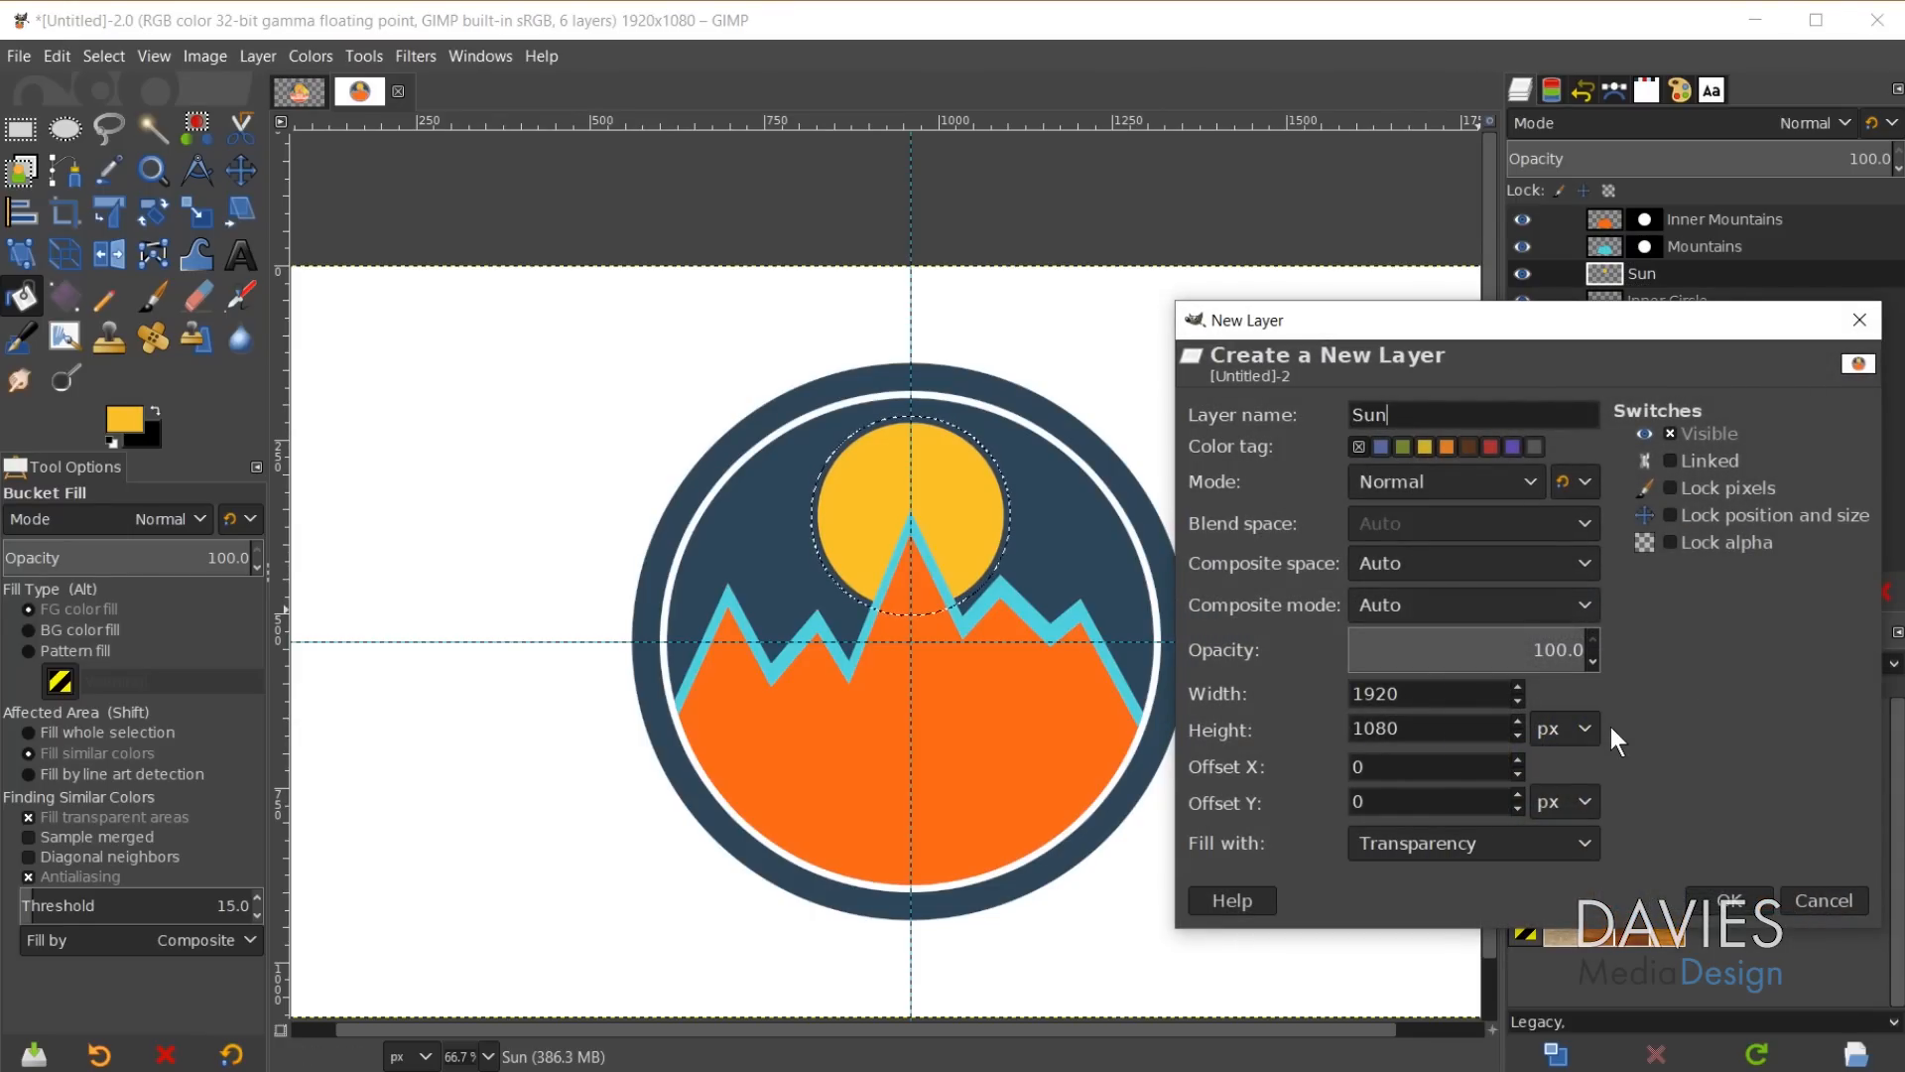
text(Stroke)
key(Return)
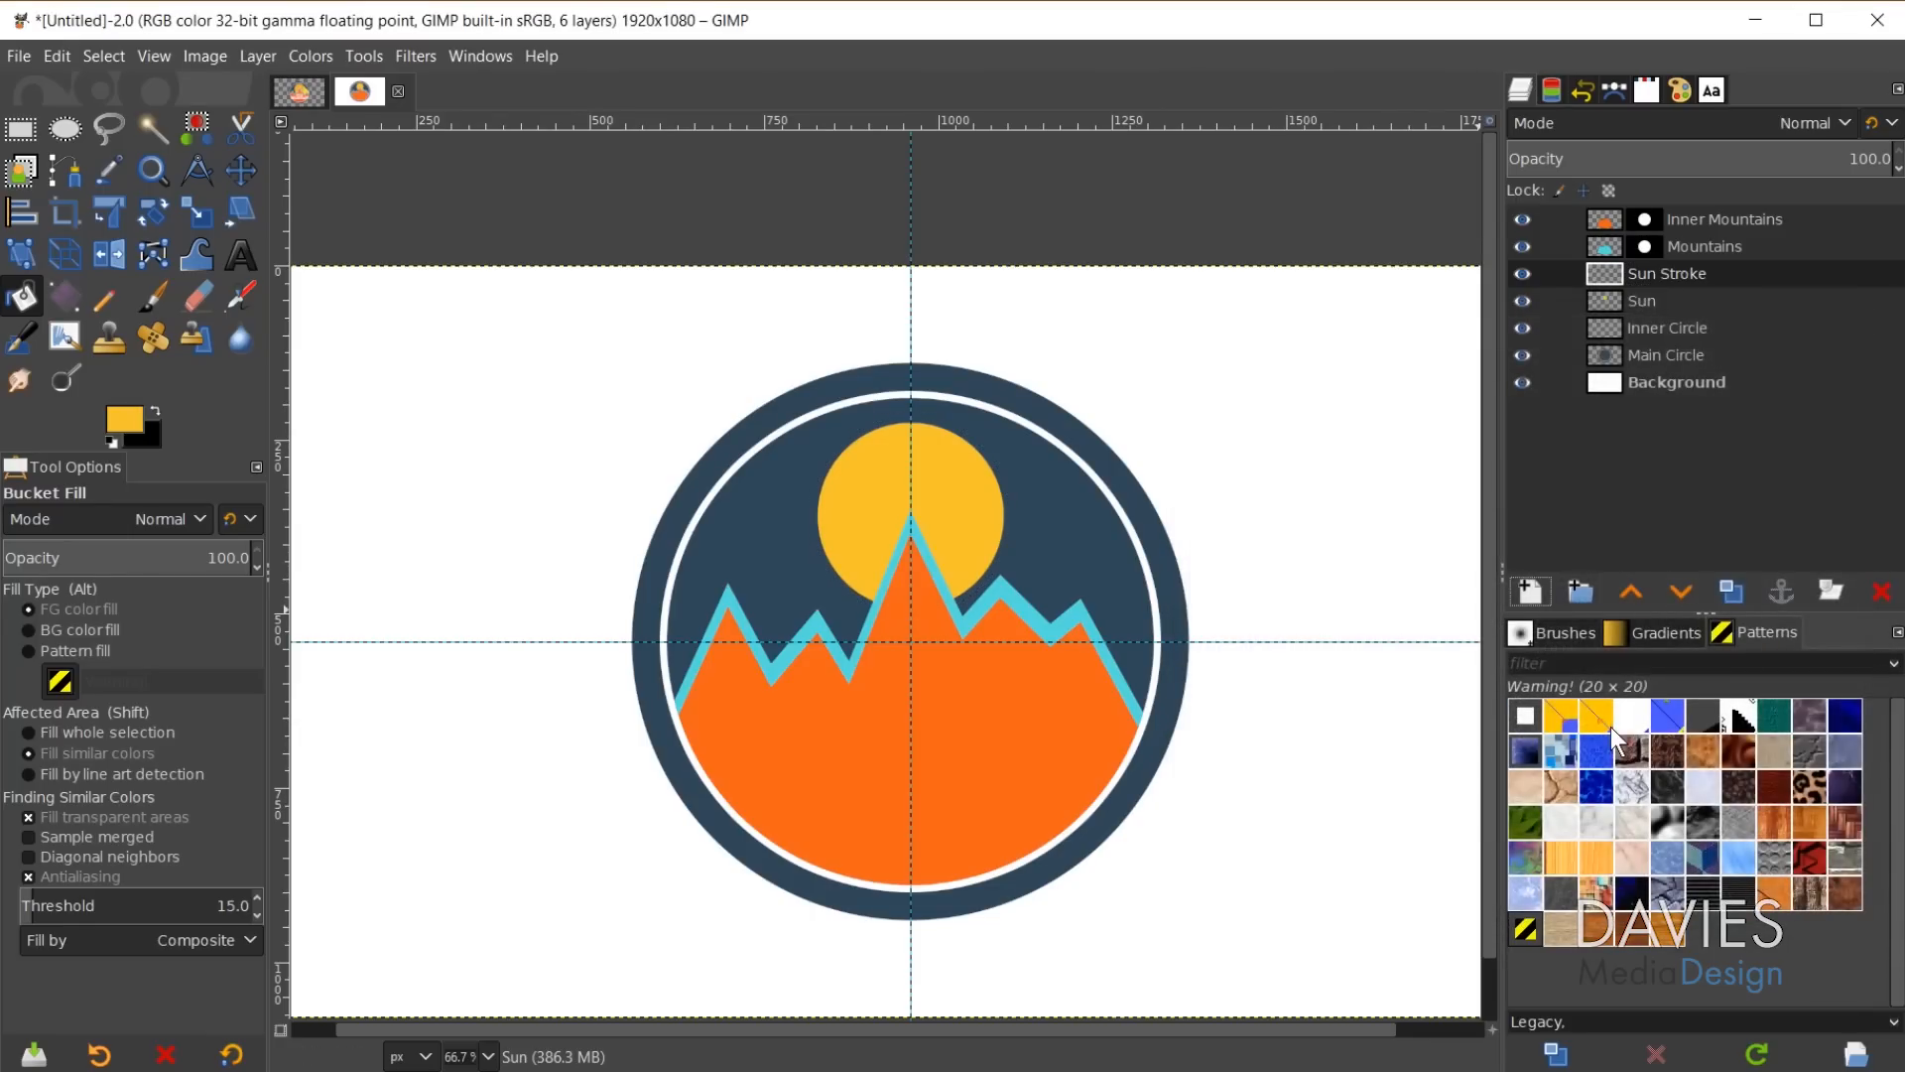
drag(1611, 275, 1611, 311)
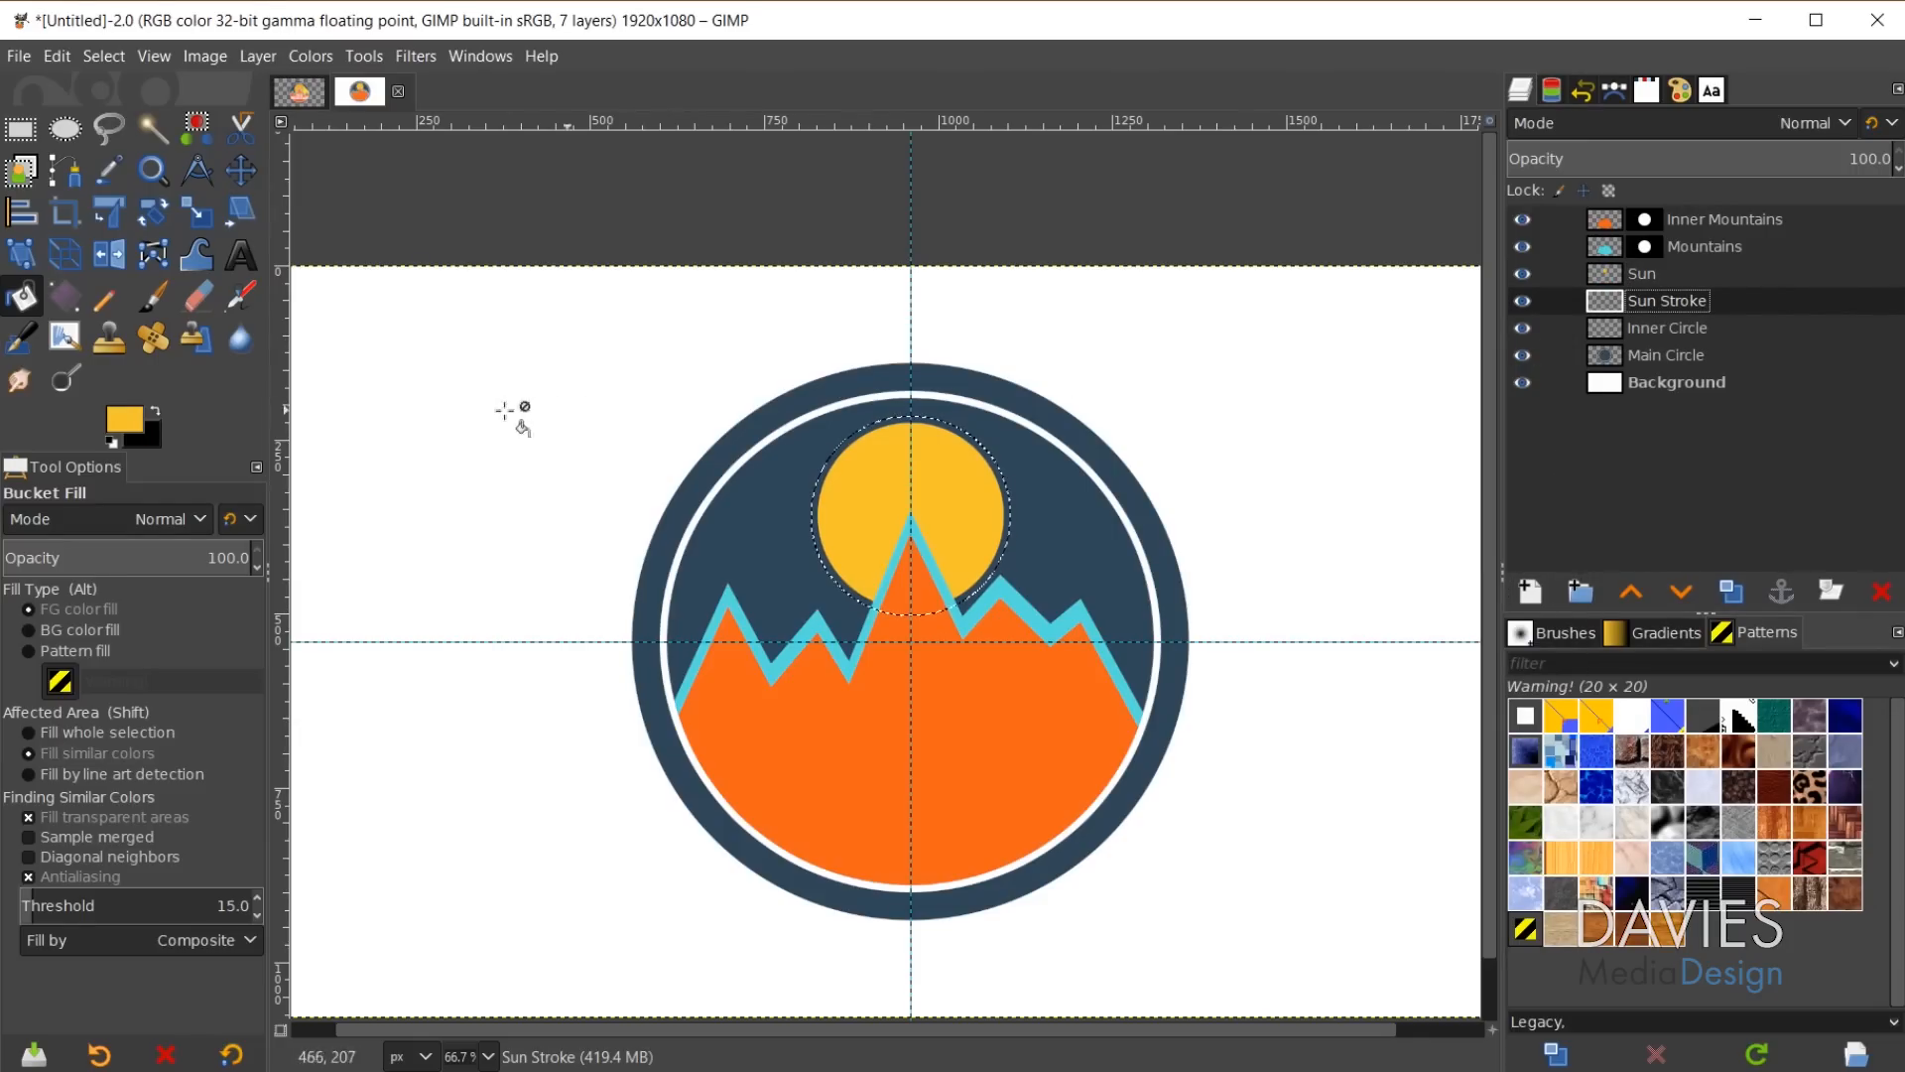
Fill the enlarged sun selection with bright yellow f6f22d on the Sun Stroke layer and clear the selection.
click(127, 419)
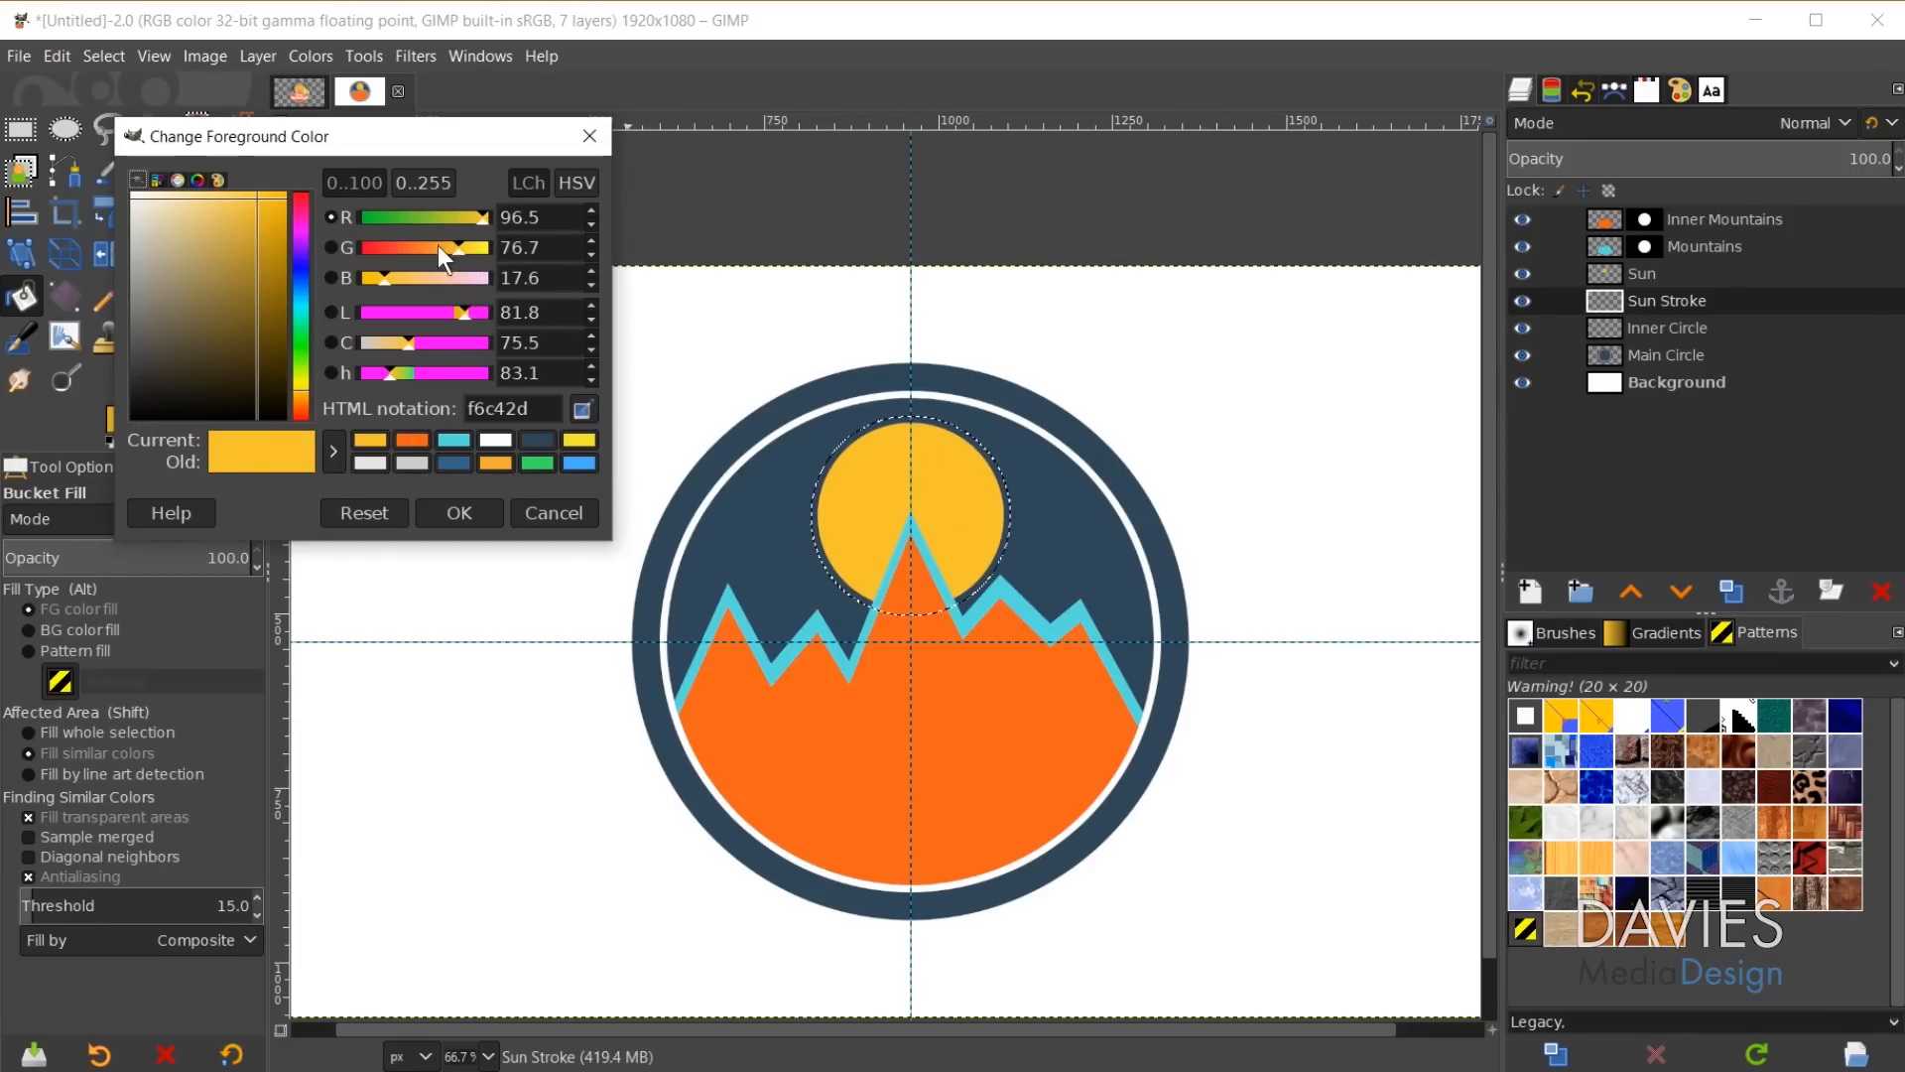
drag(460, 254, 478, 248)
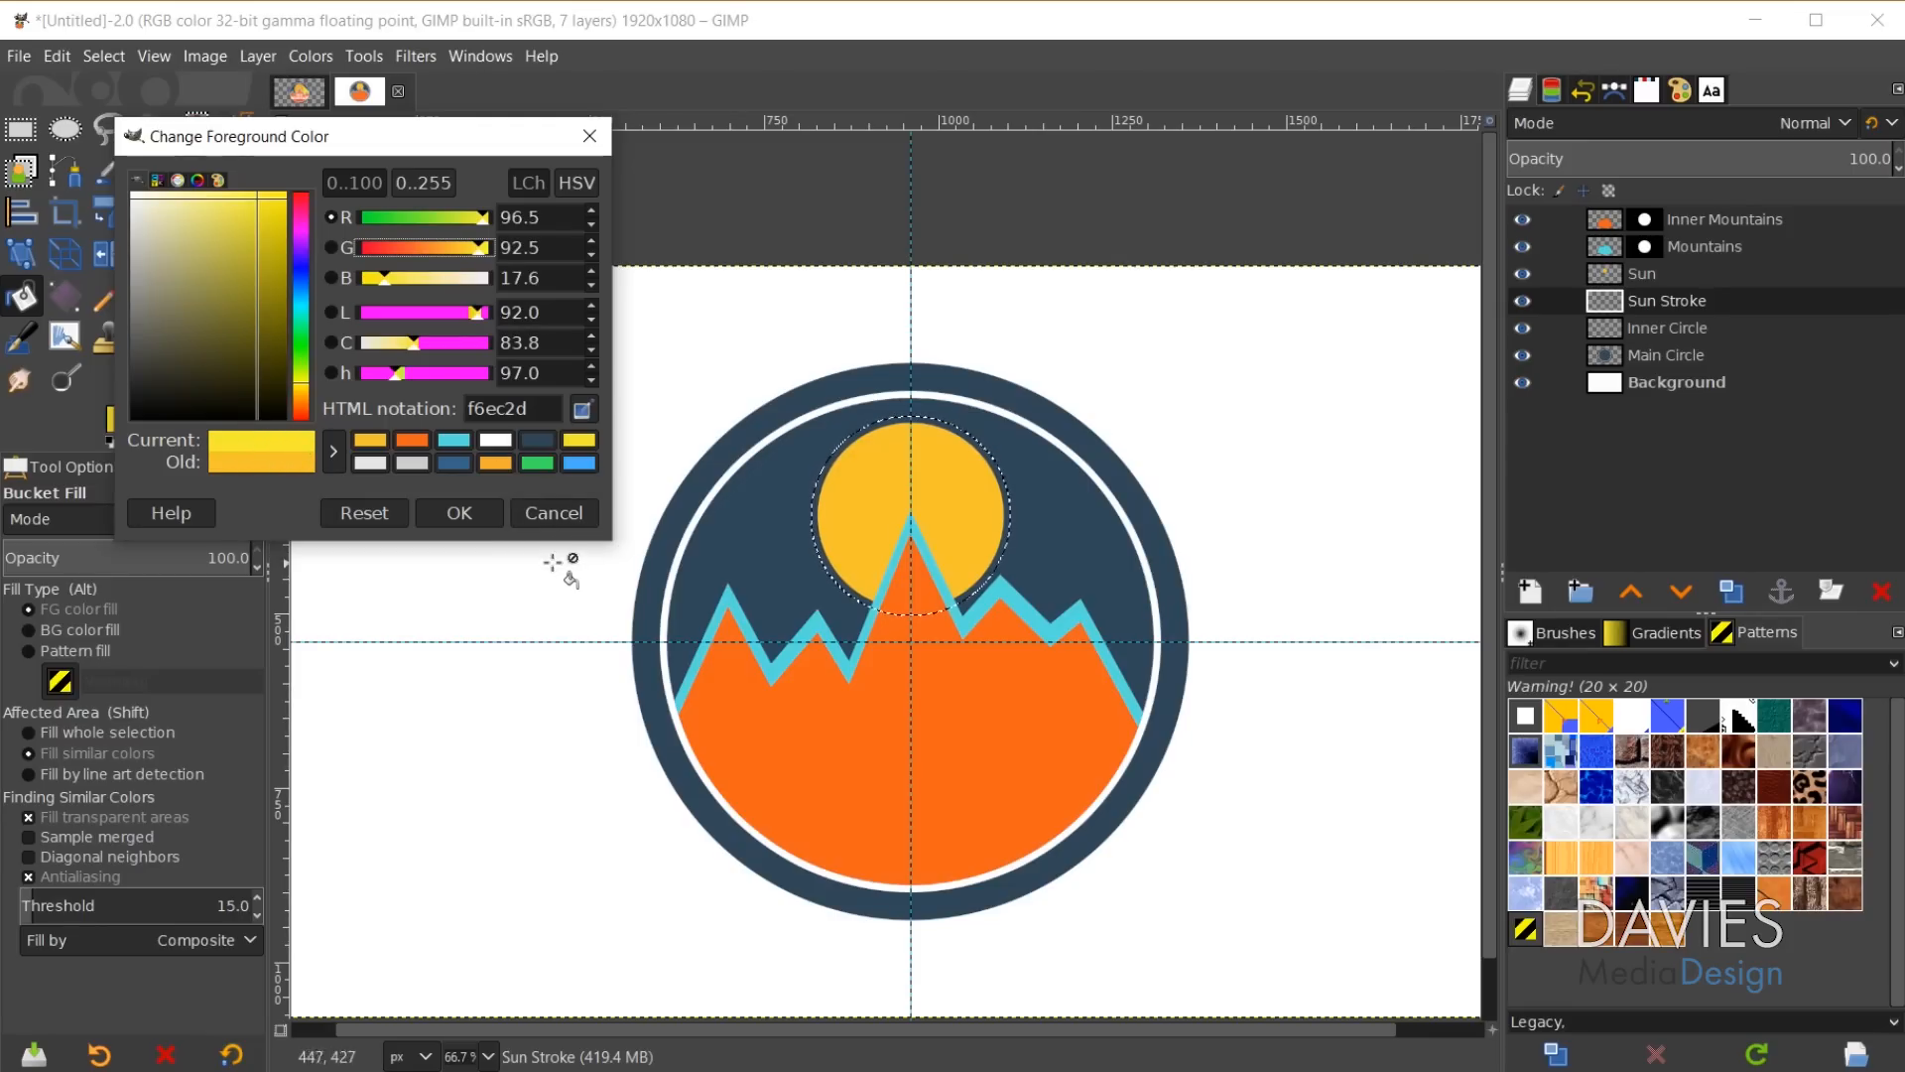
click(480, 252)
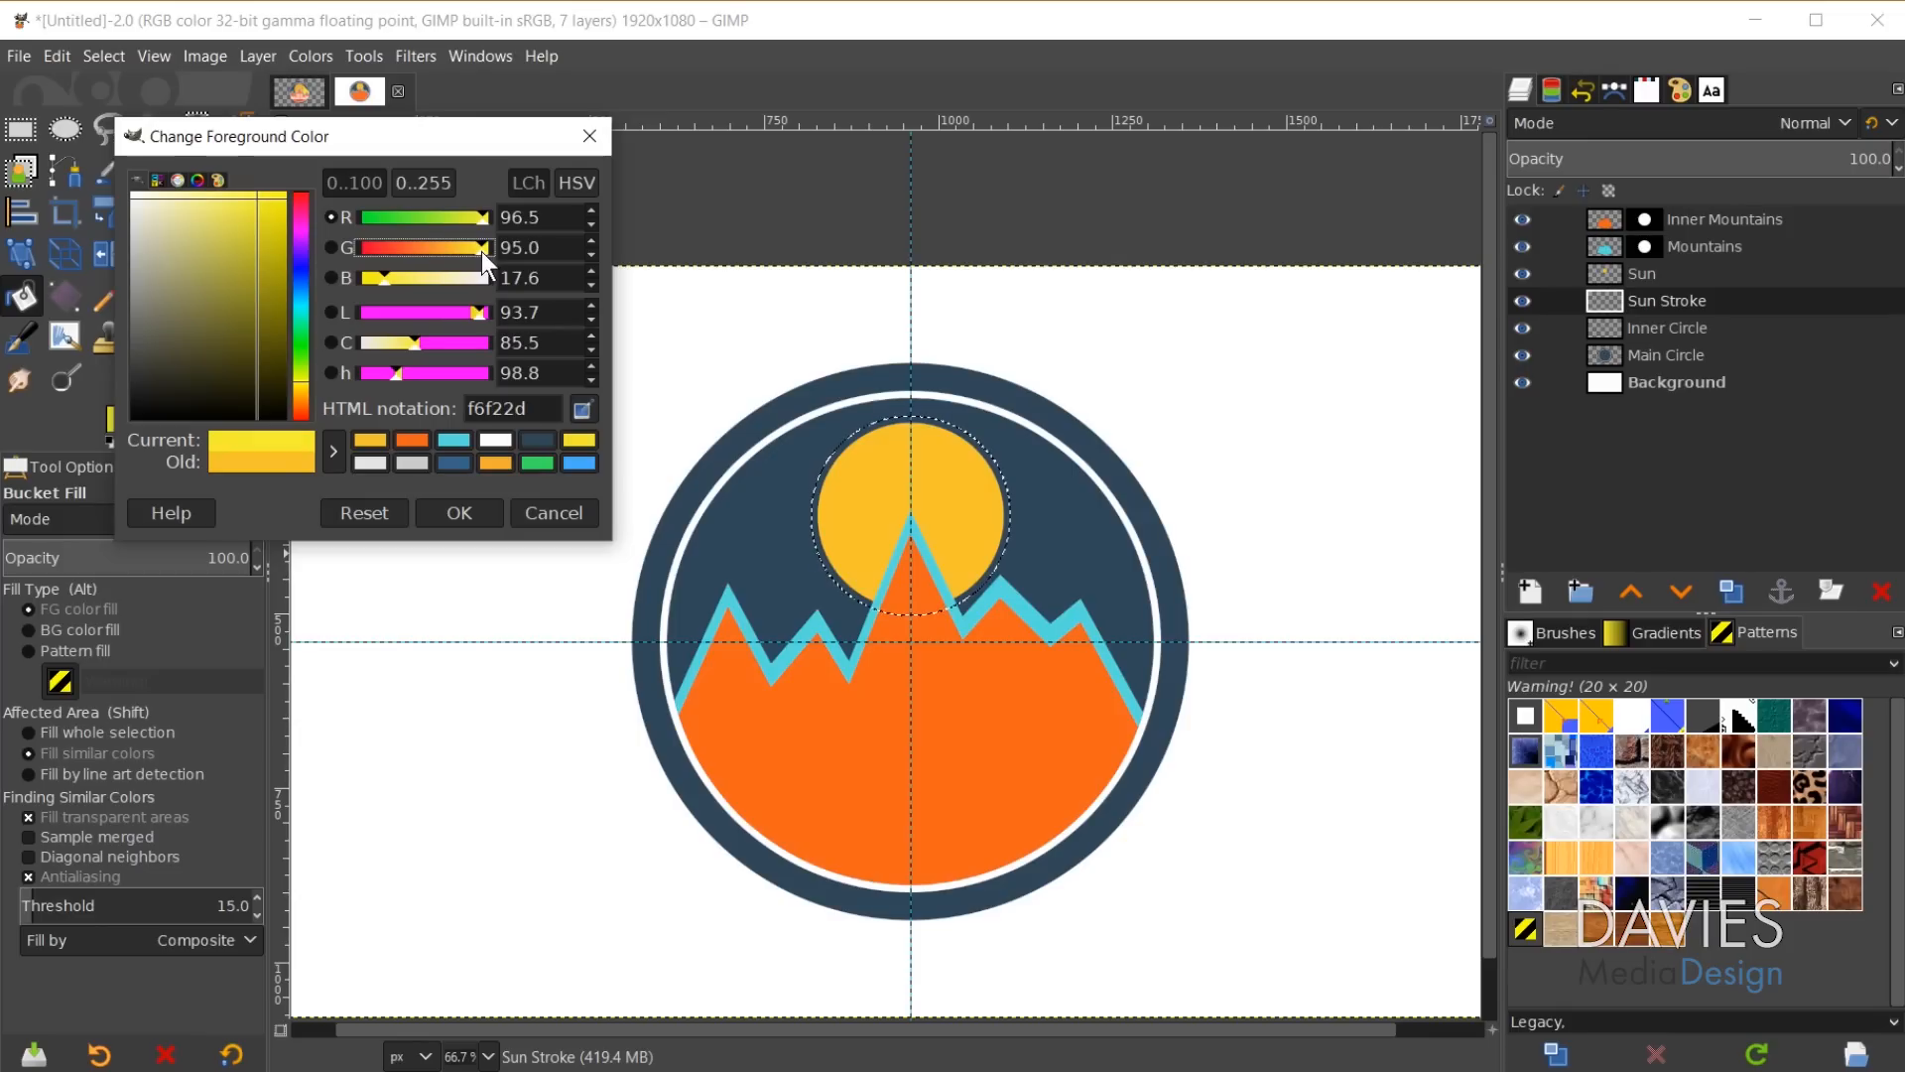
click(464, 514)
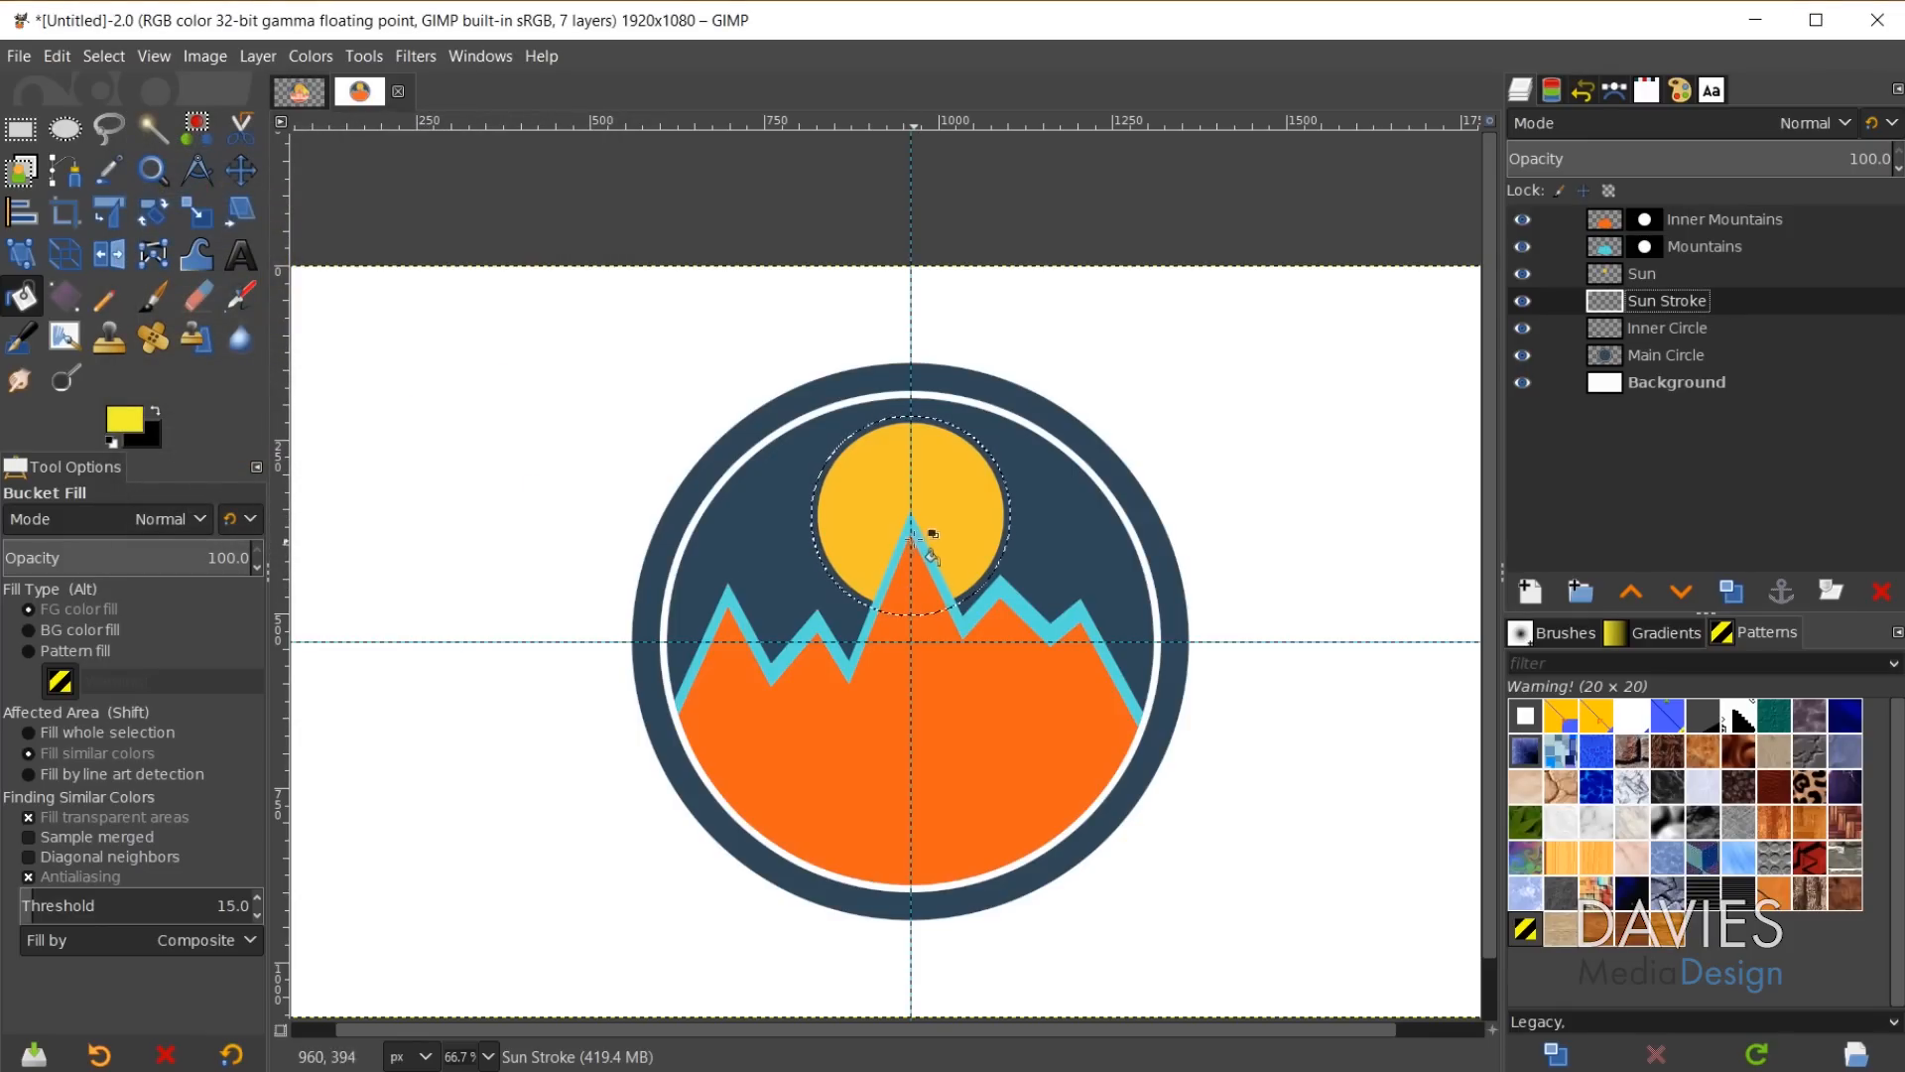
click(861, 487)
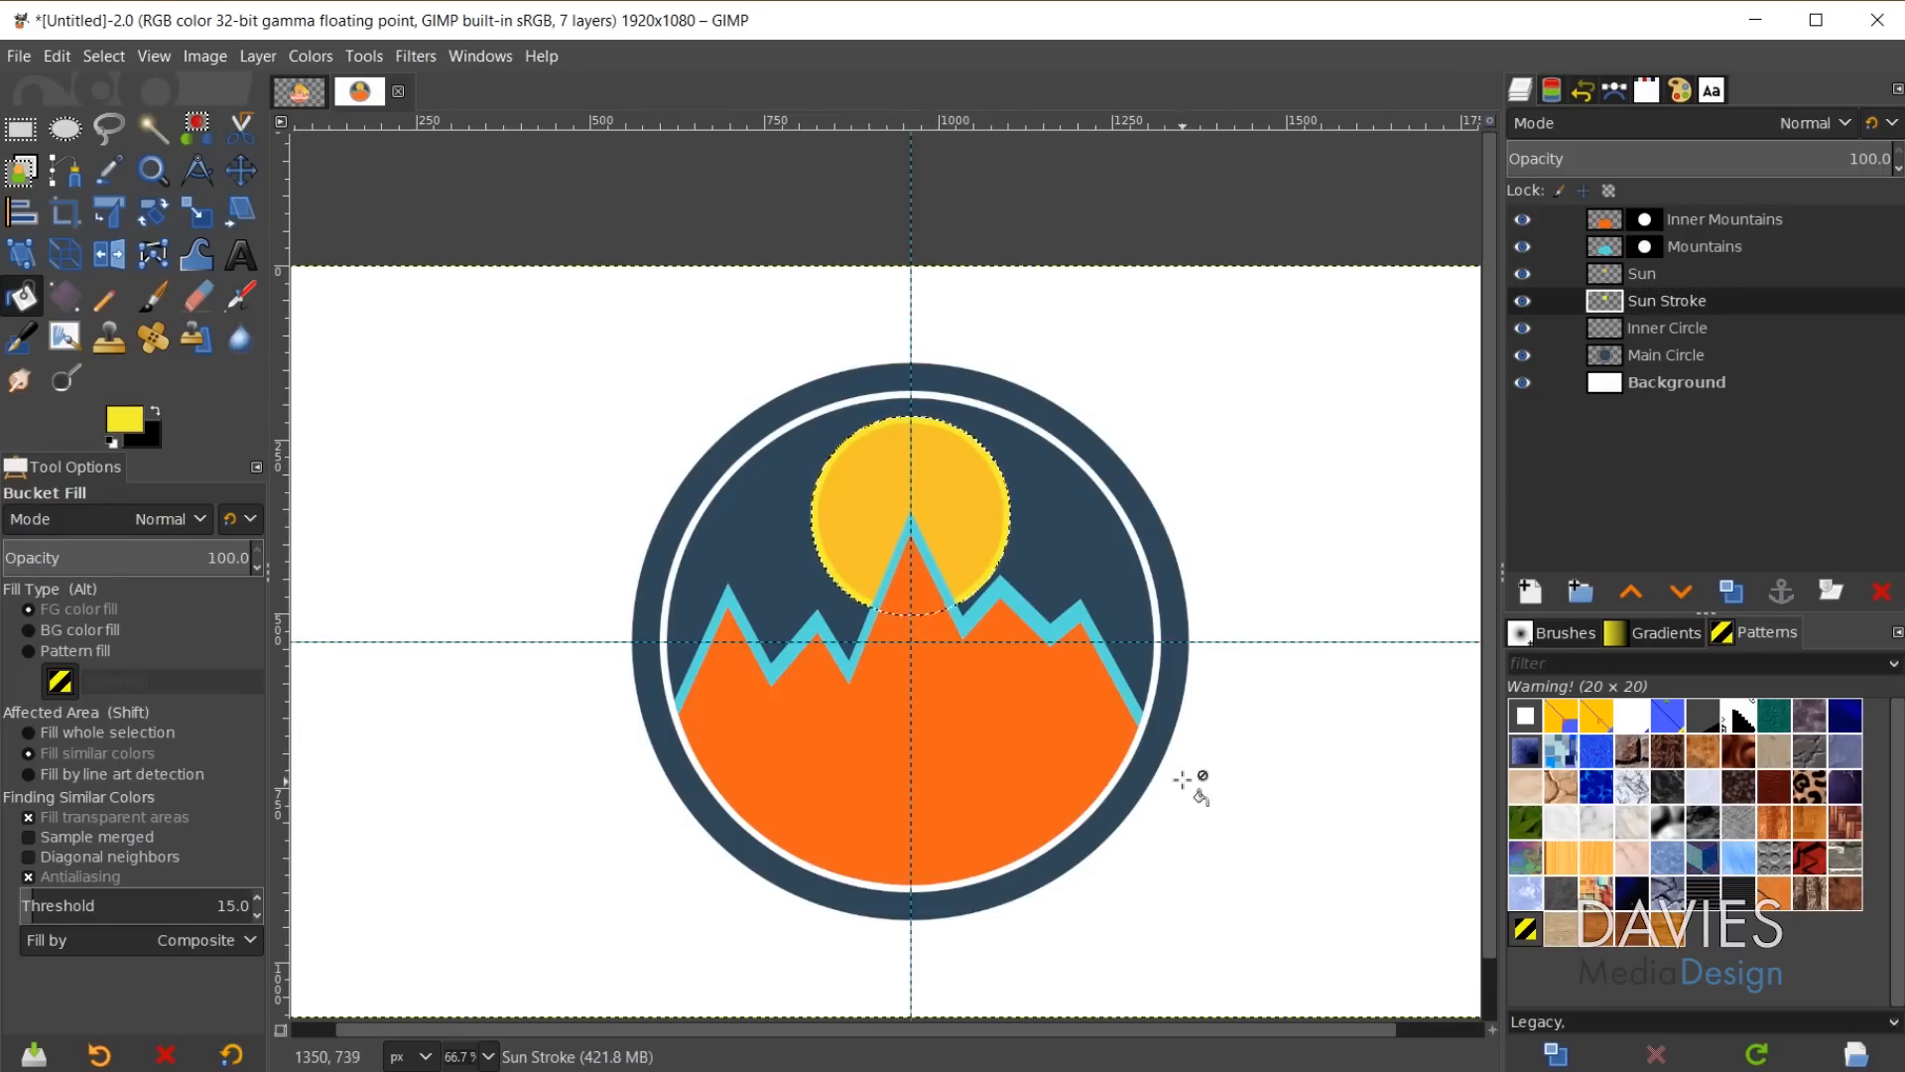
key(ctrl+shift)
key(ctrl+shift+a)
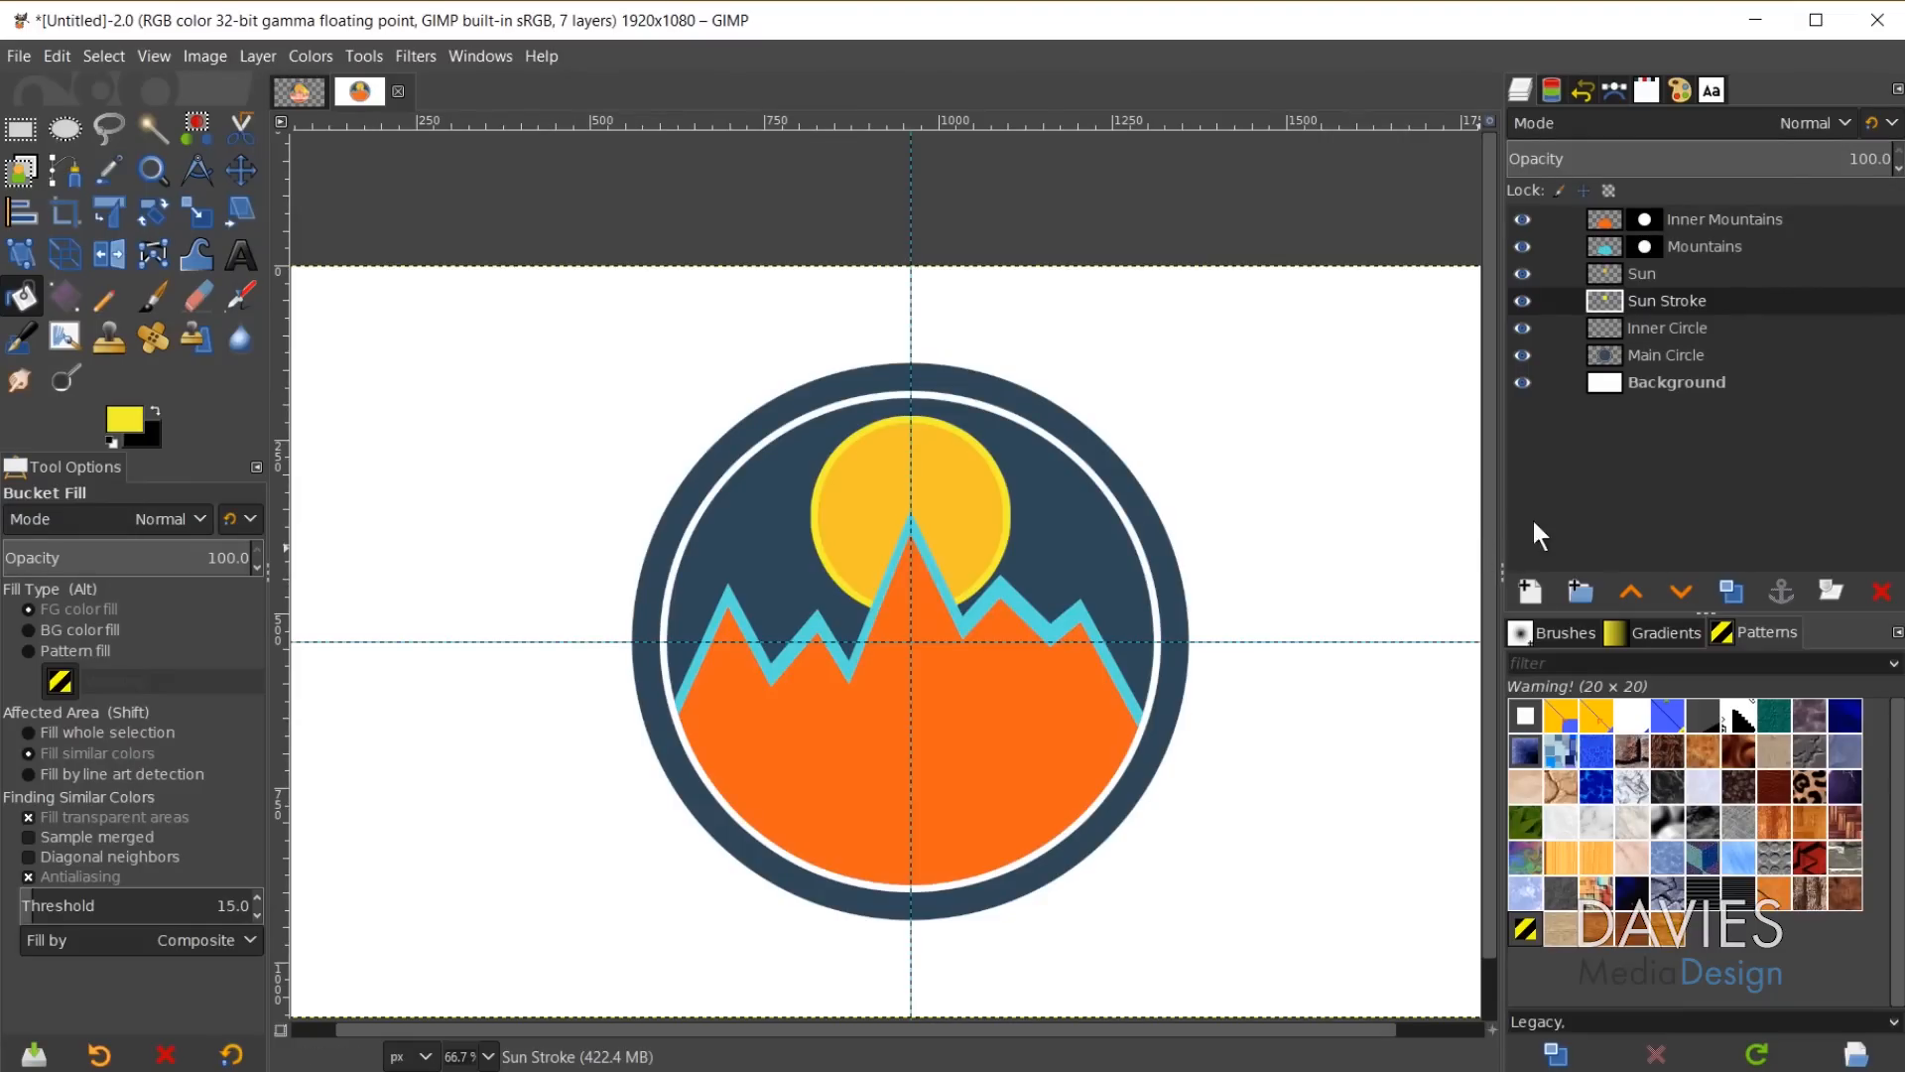
Apply the Long Shadow filter to the Sun Stroke layer with the Infinite style.
click(1618, 299)
click(425, 57)
mouse_move(486, 314)
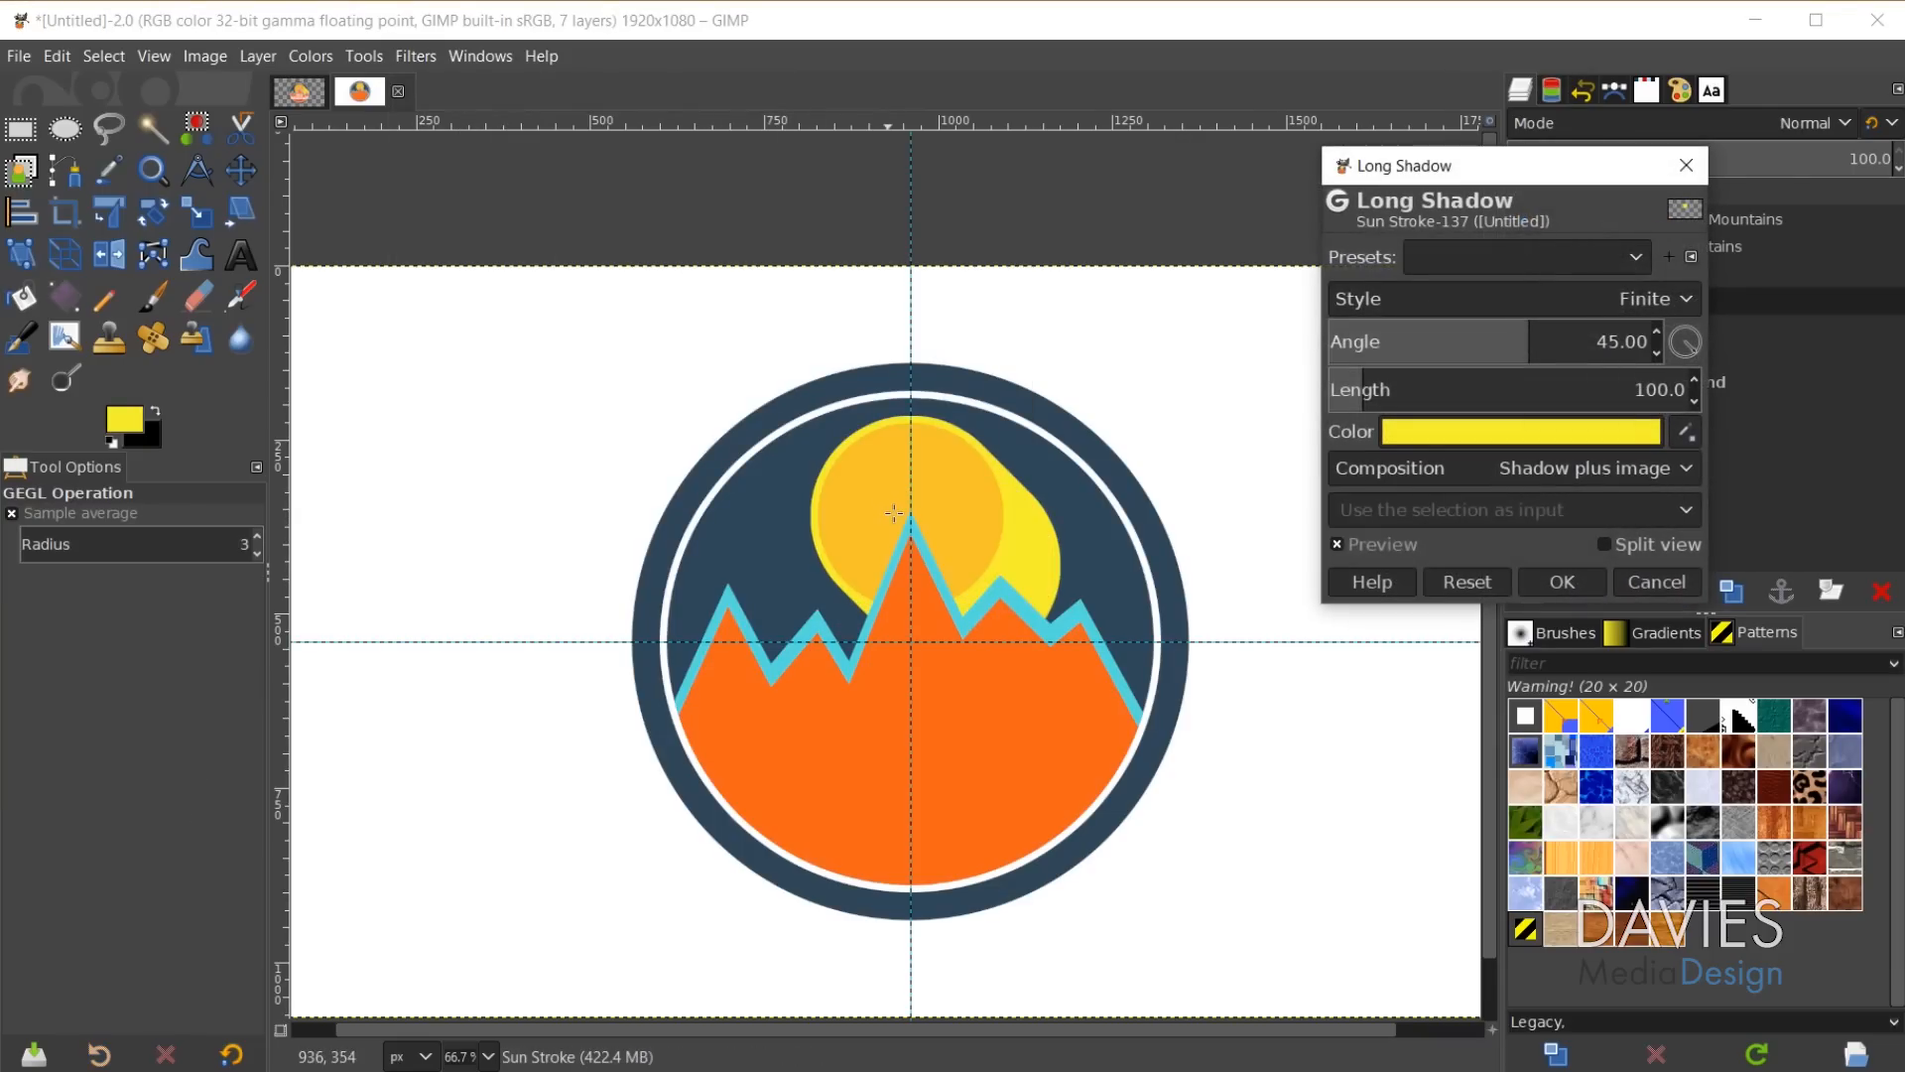
click(1580, 296)
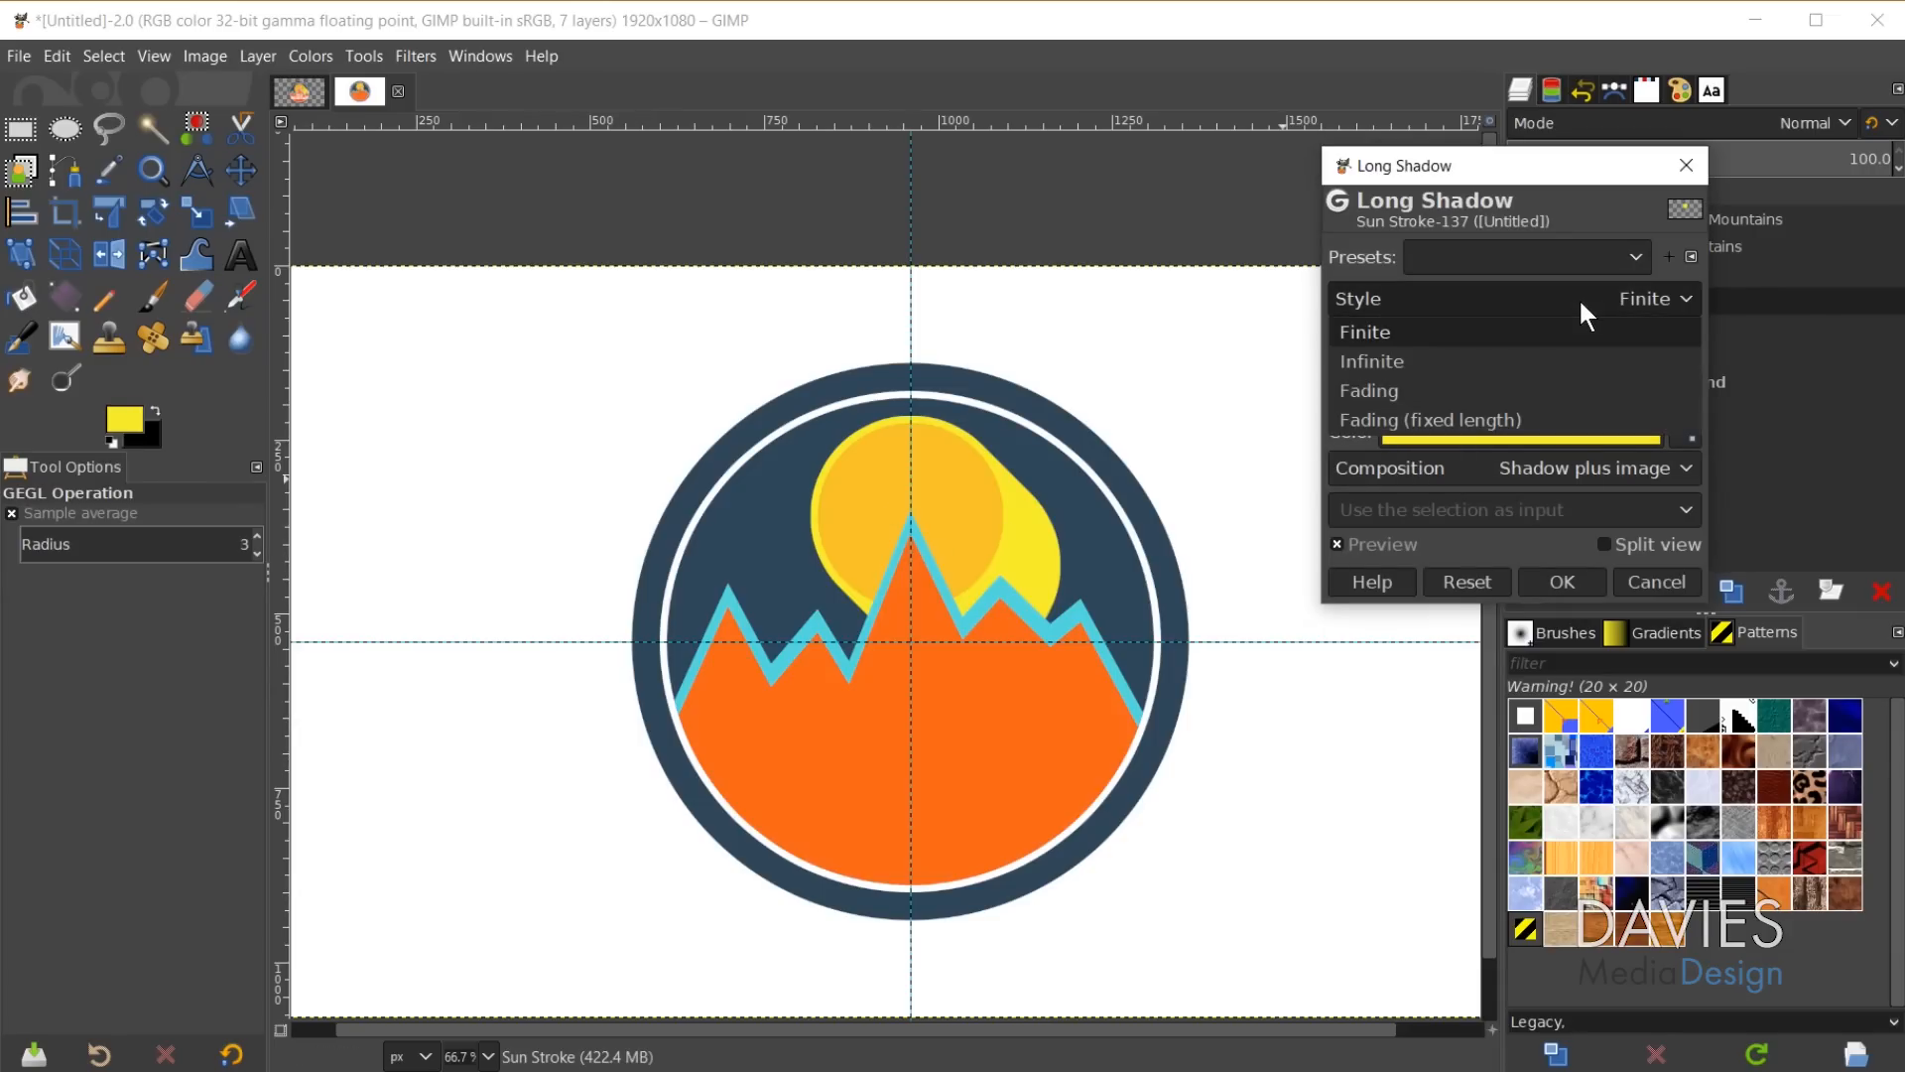
click(1564, 362)
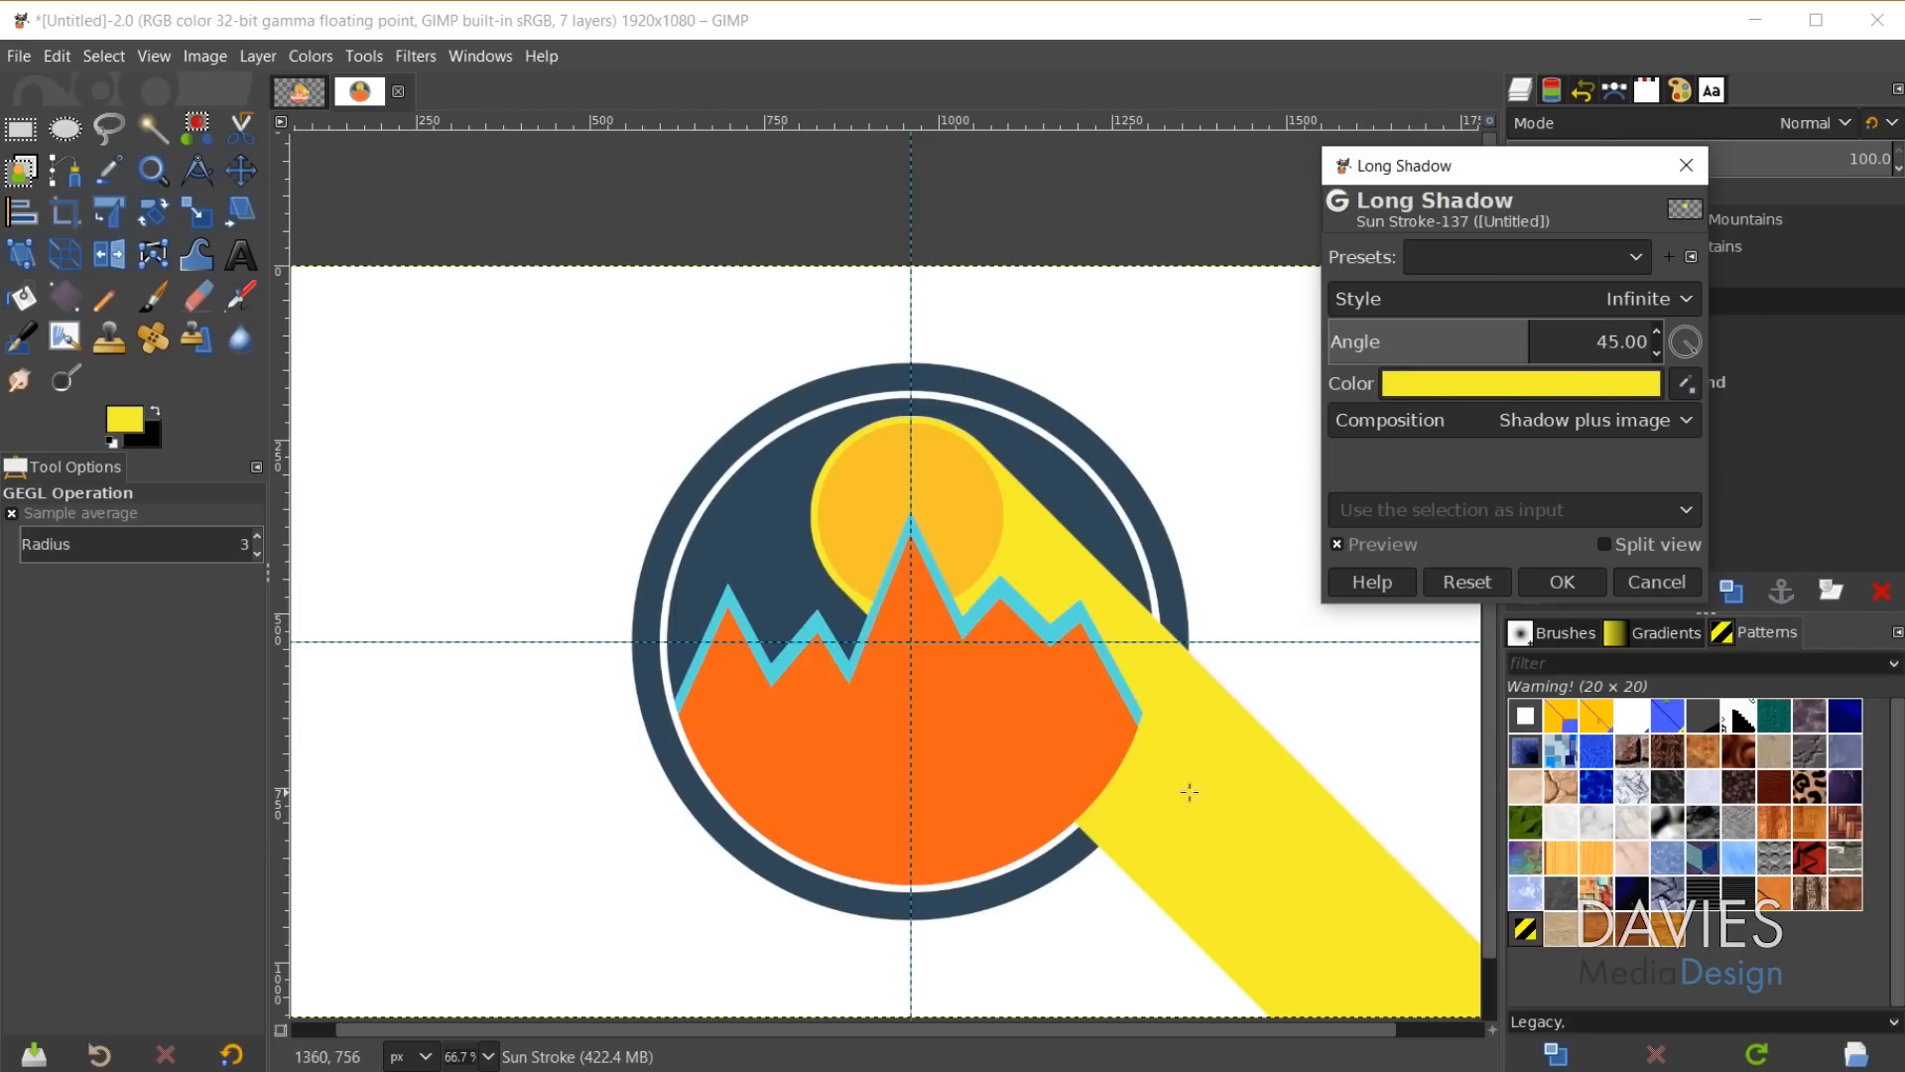
click(1586, 580)
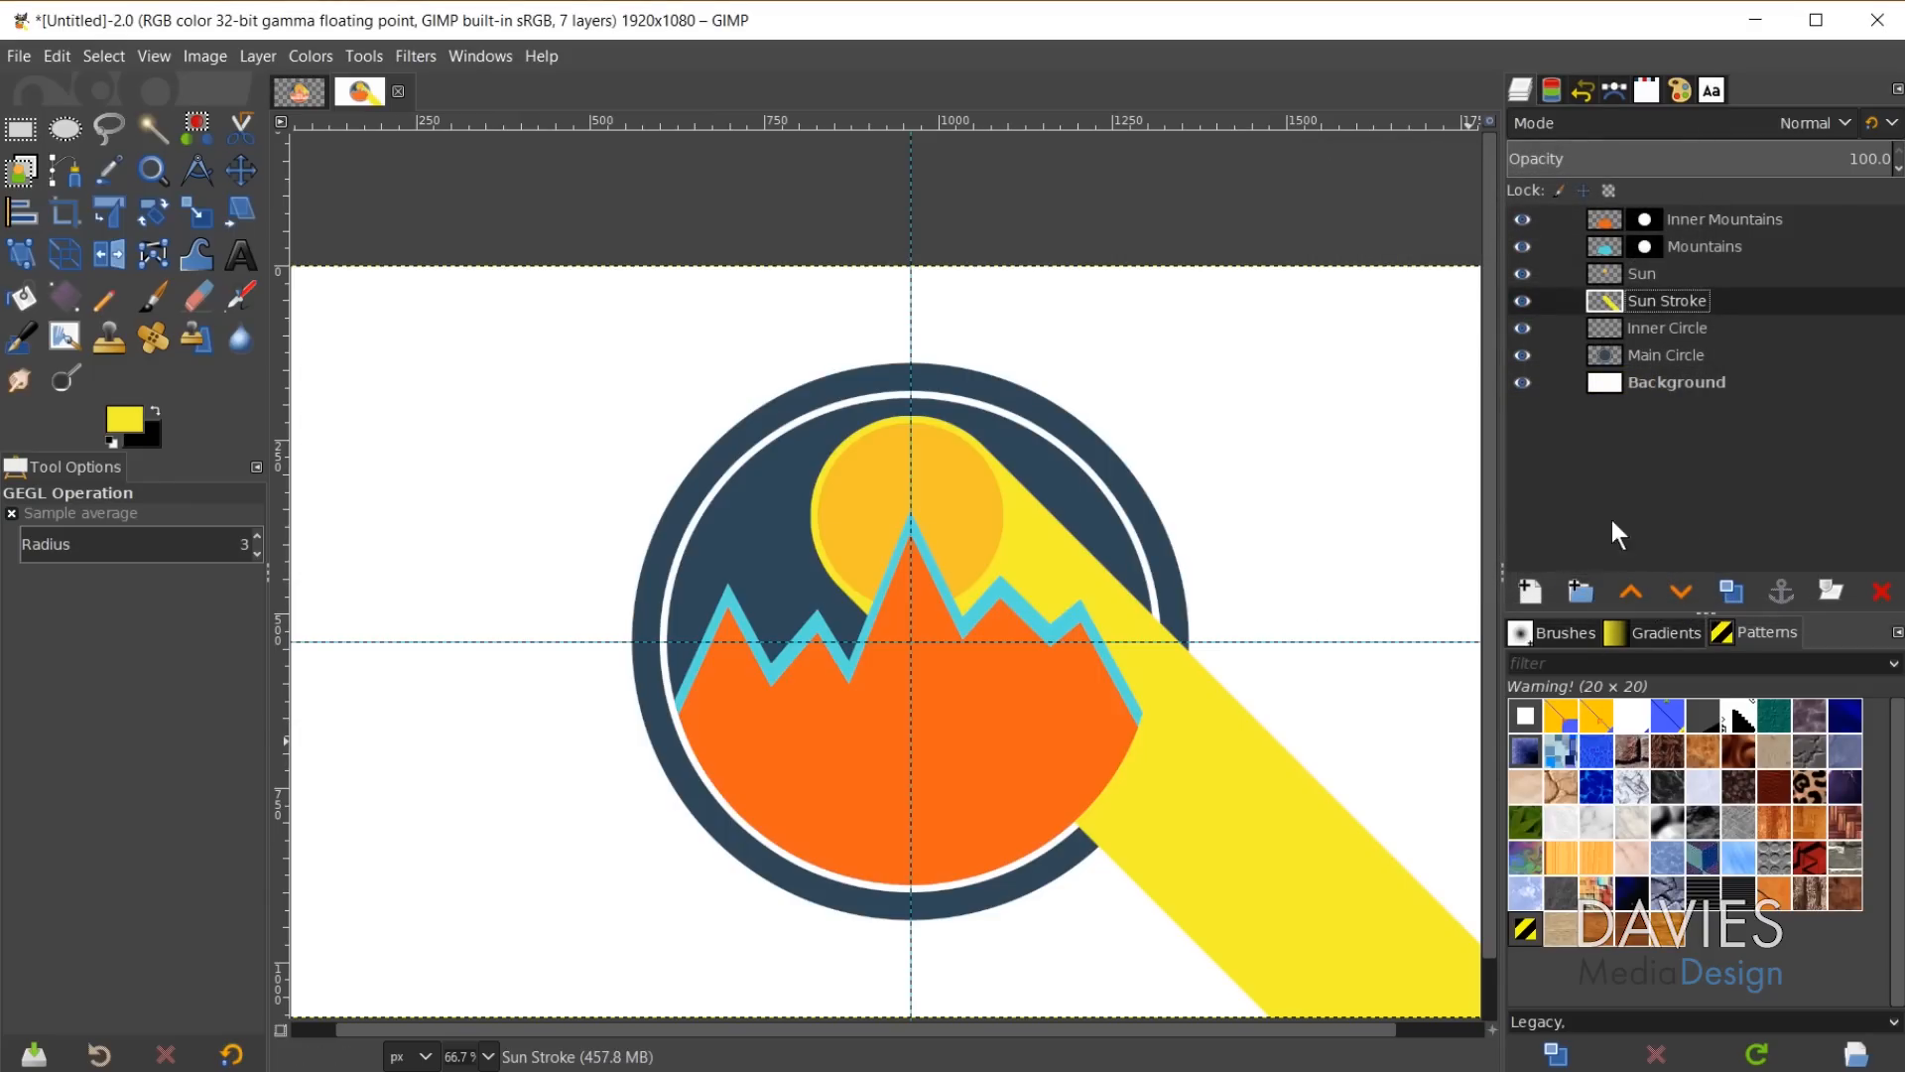
Mask the Sun Stroke layer with a selection made from the Inner Circle 2 path, and clear the selection.
click(1613, 90)
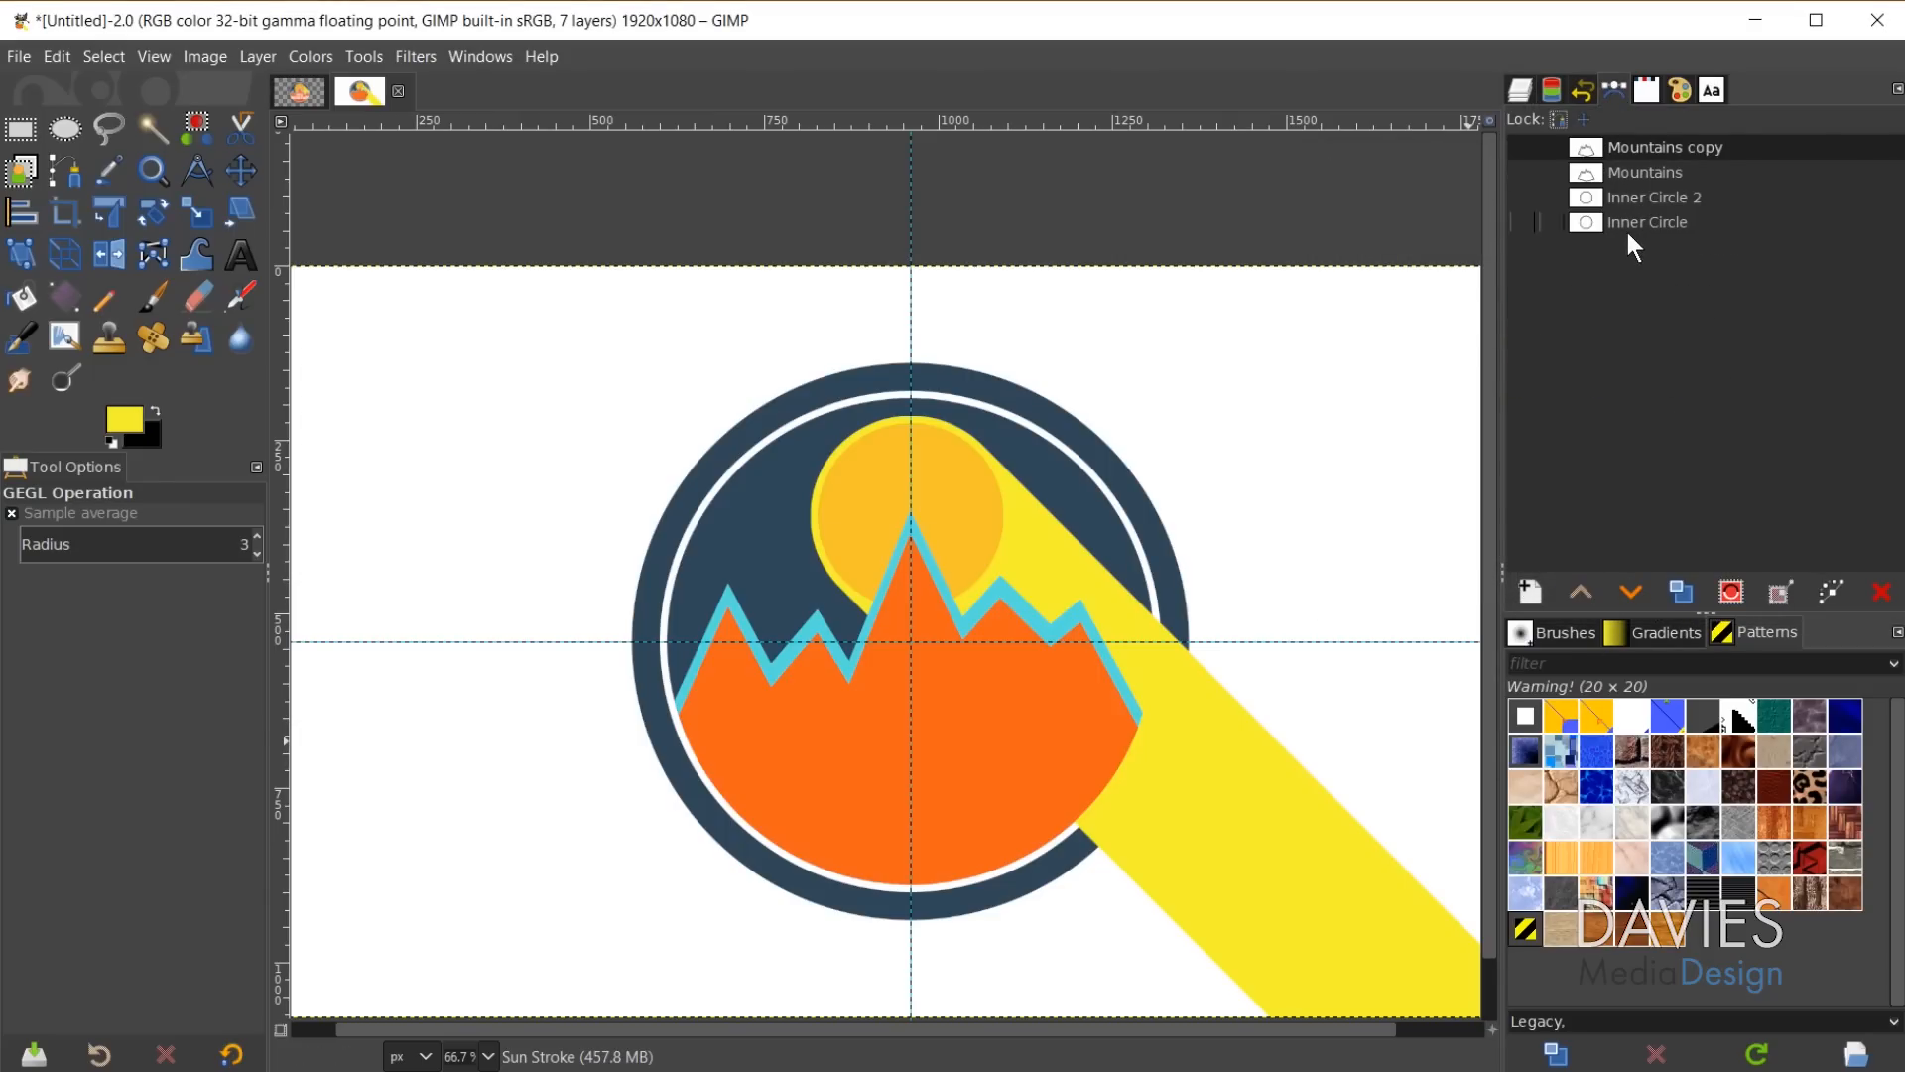
alt+click(1594, 199)
click(1521, 89)
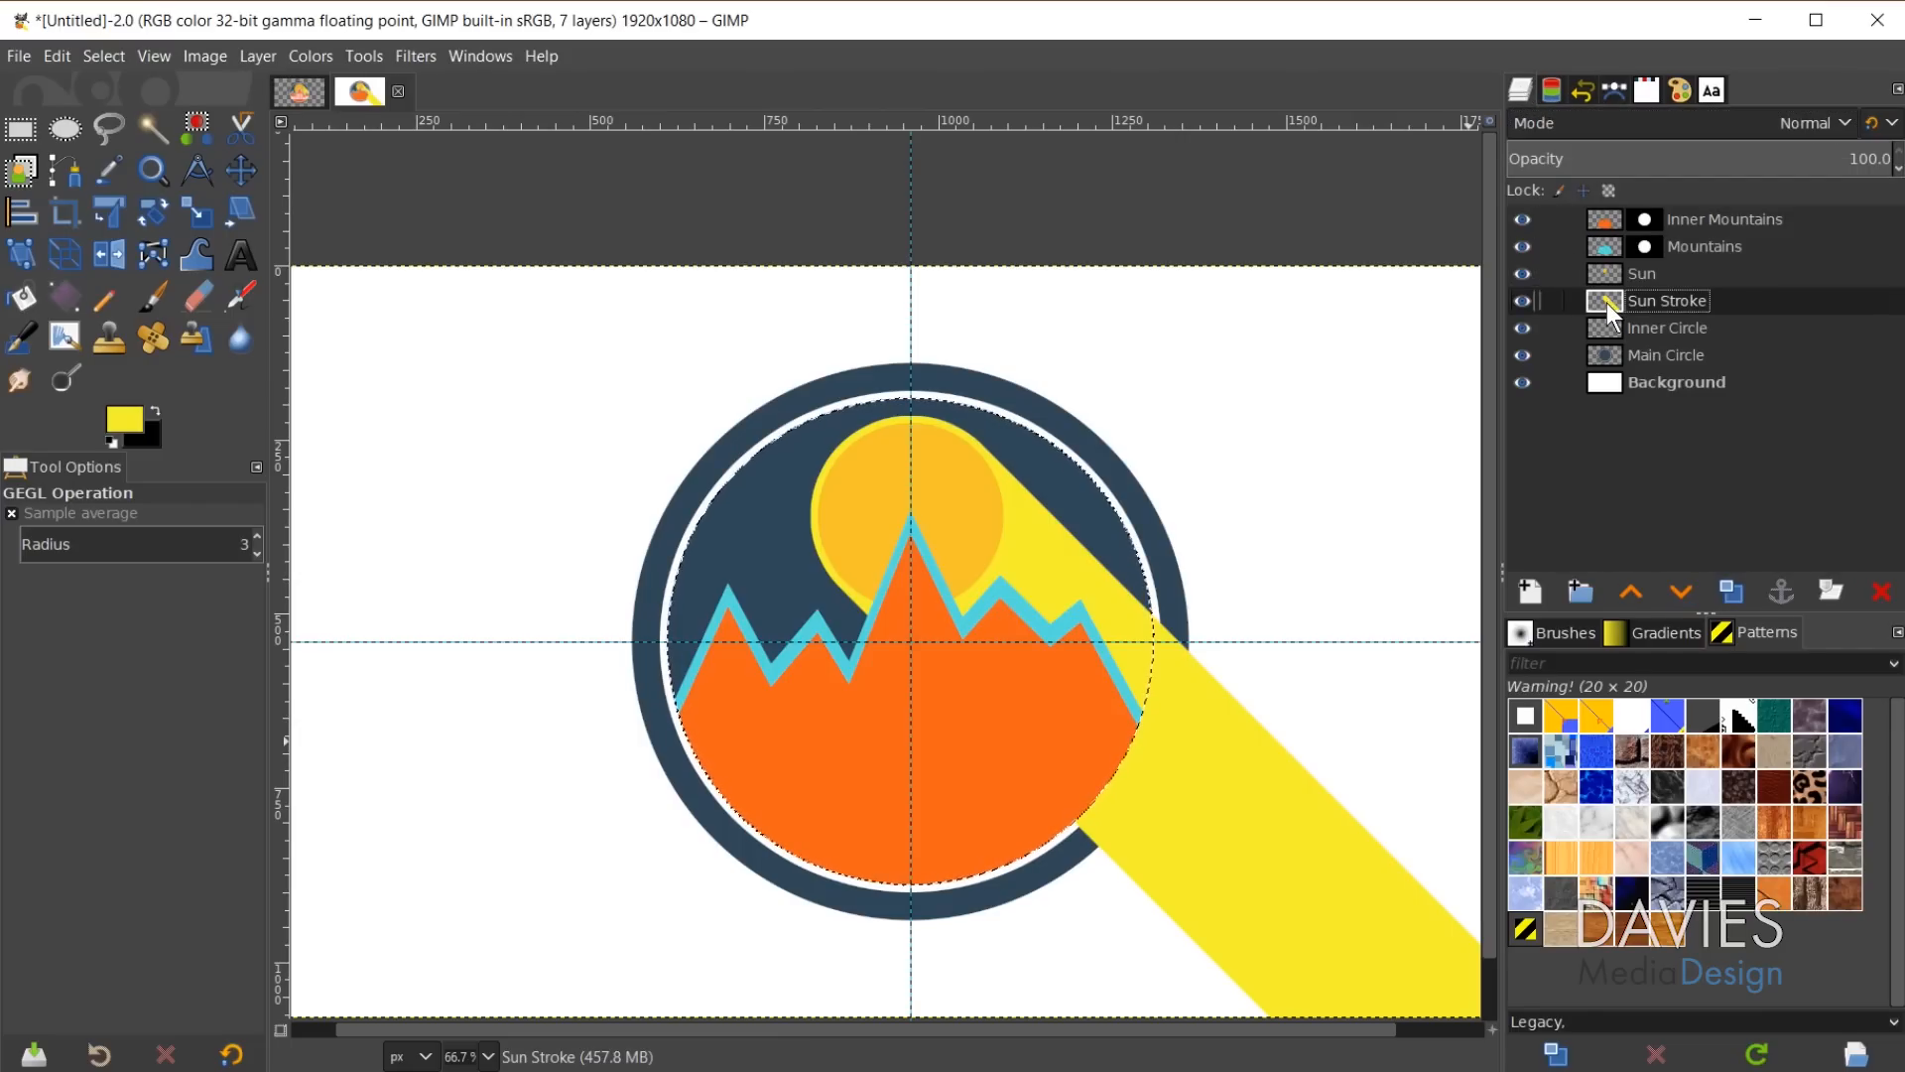
right_click(1675, 306)
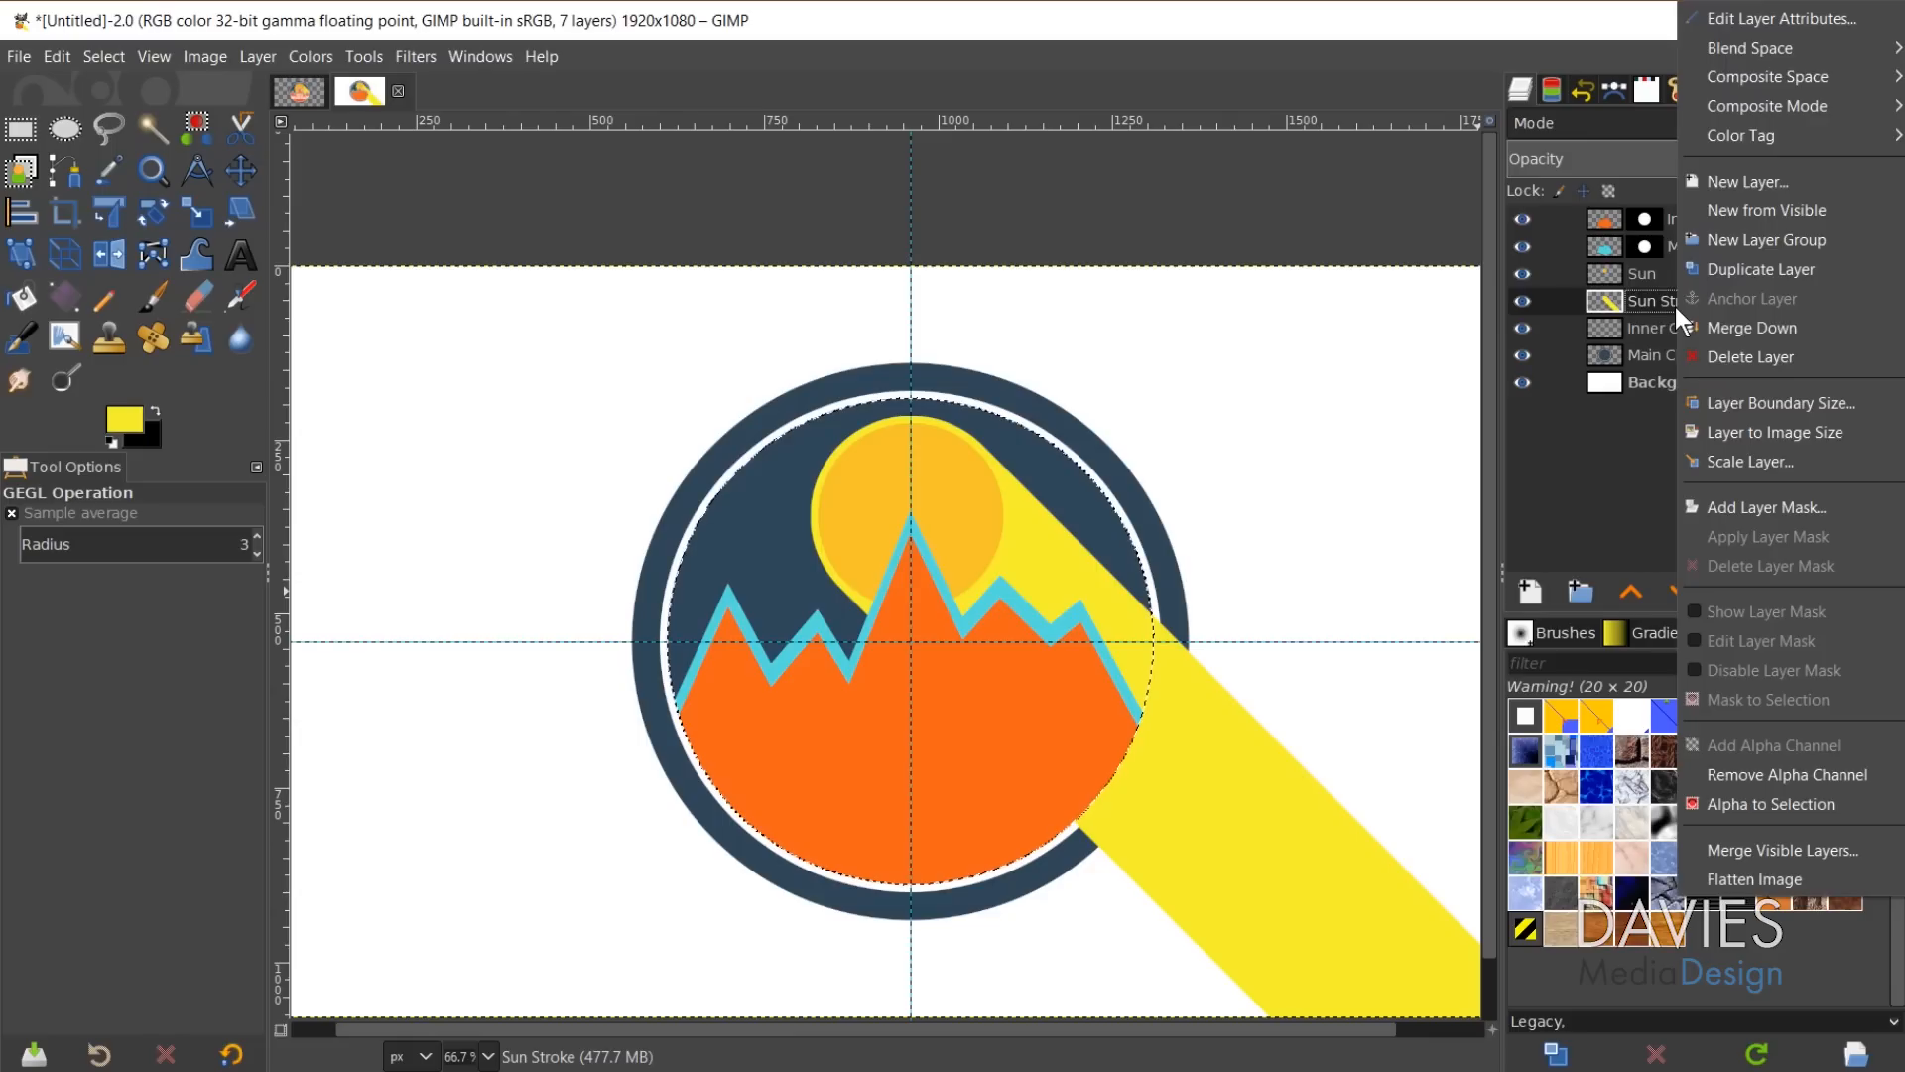
click(1747, 507)
drag(1682, 348, 1536, 292)
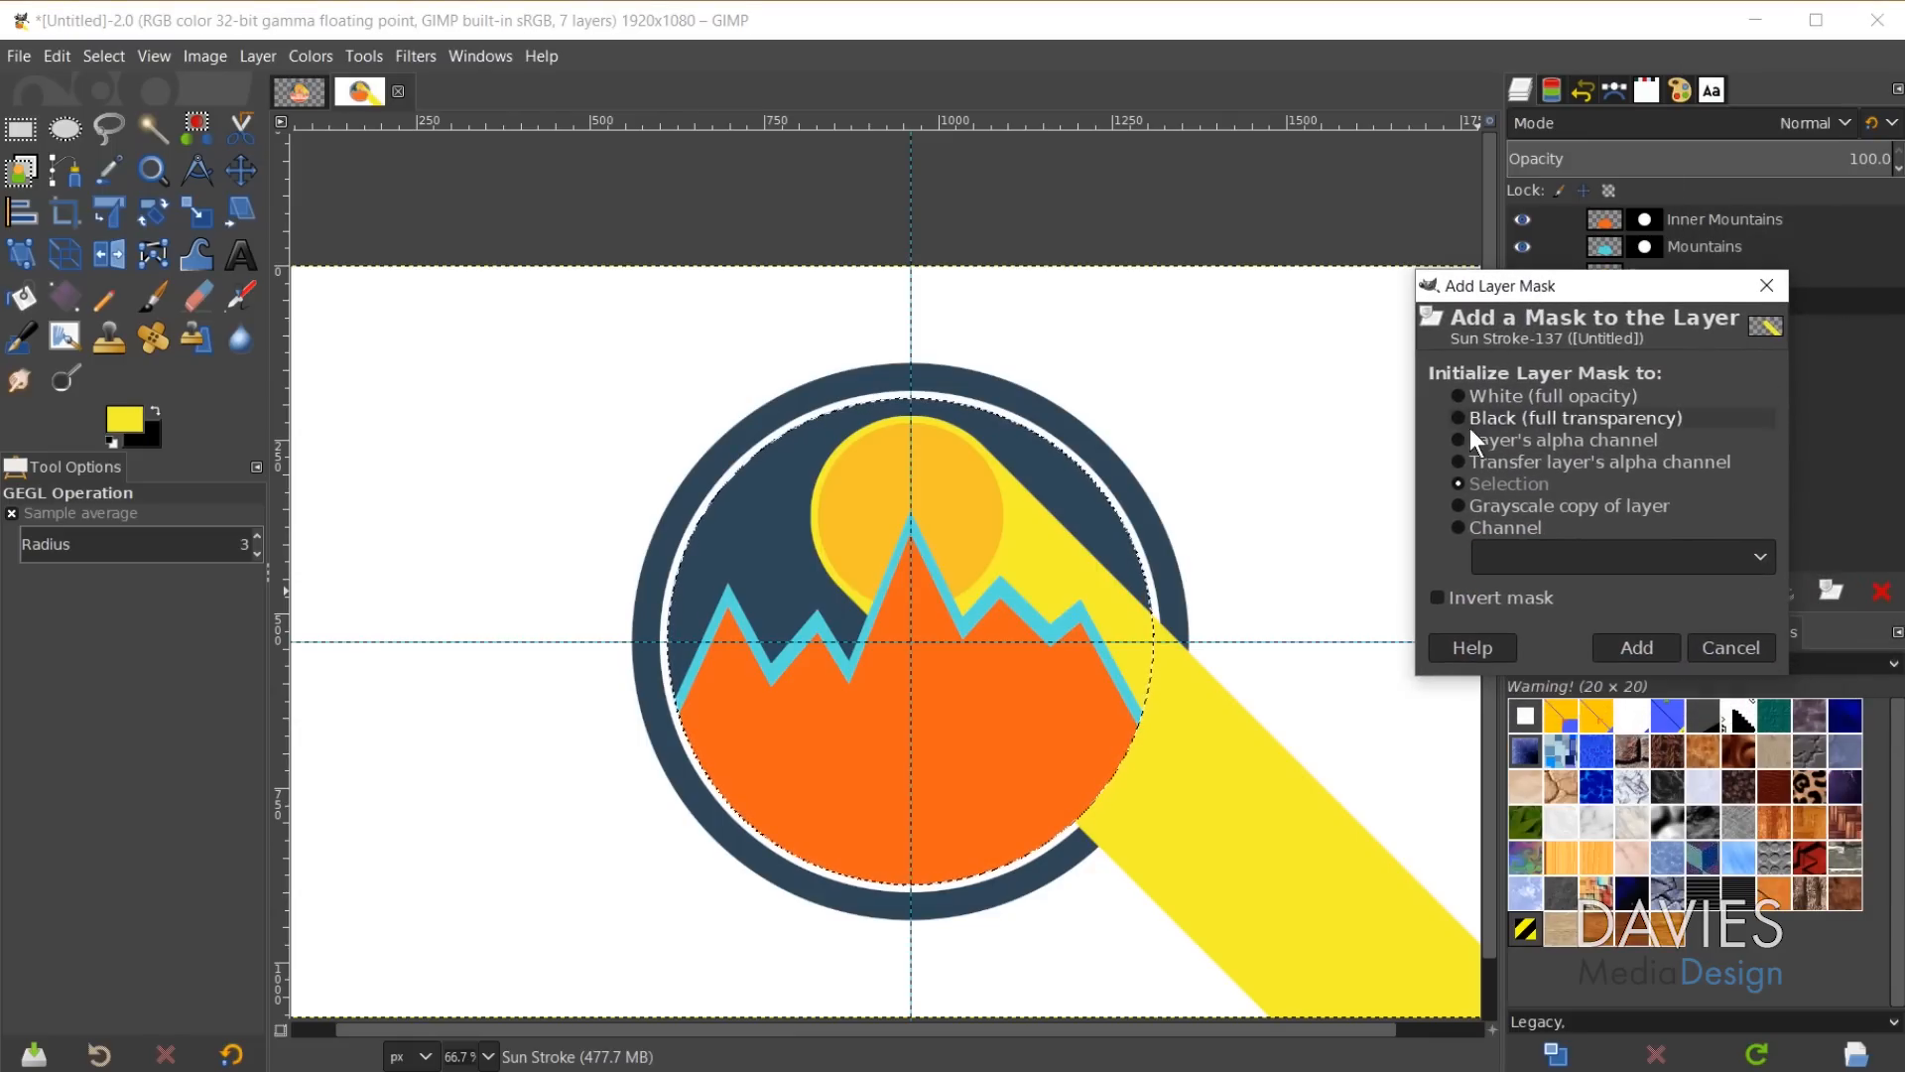
click(1630, 645)
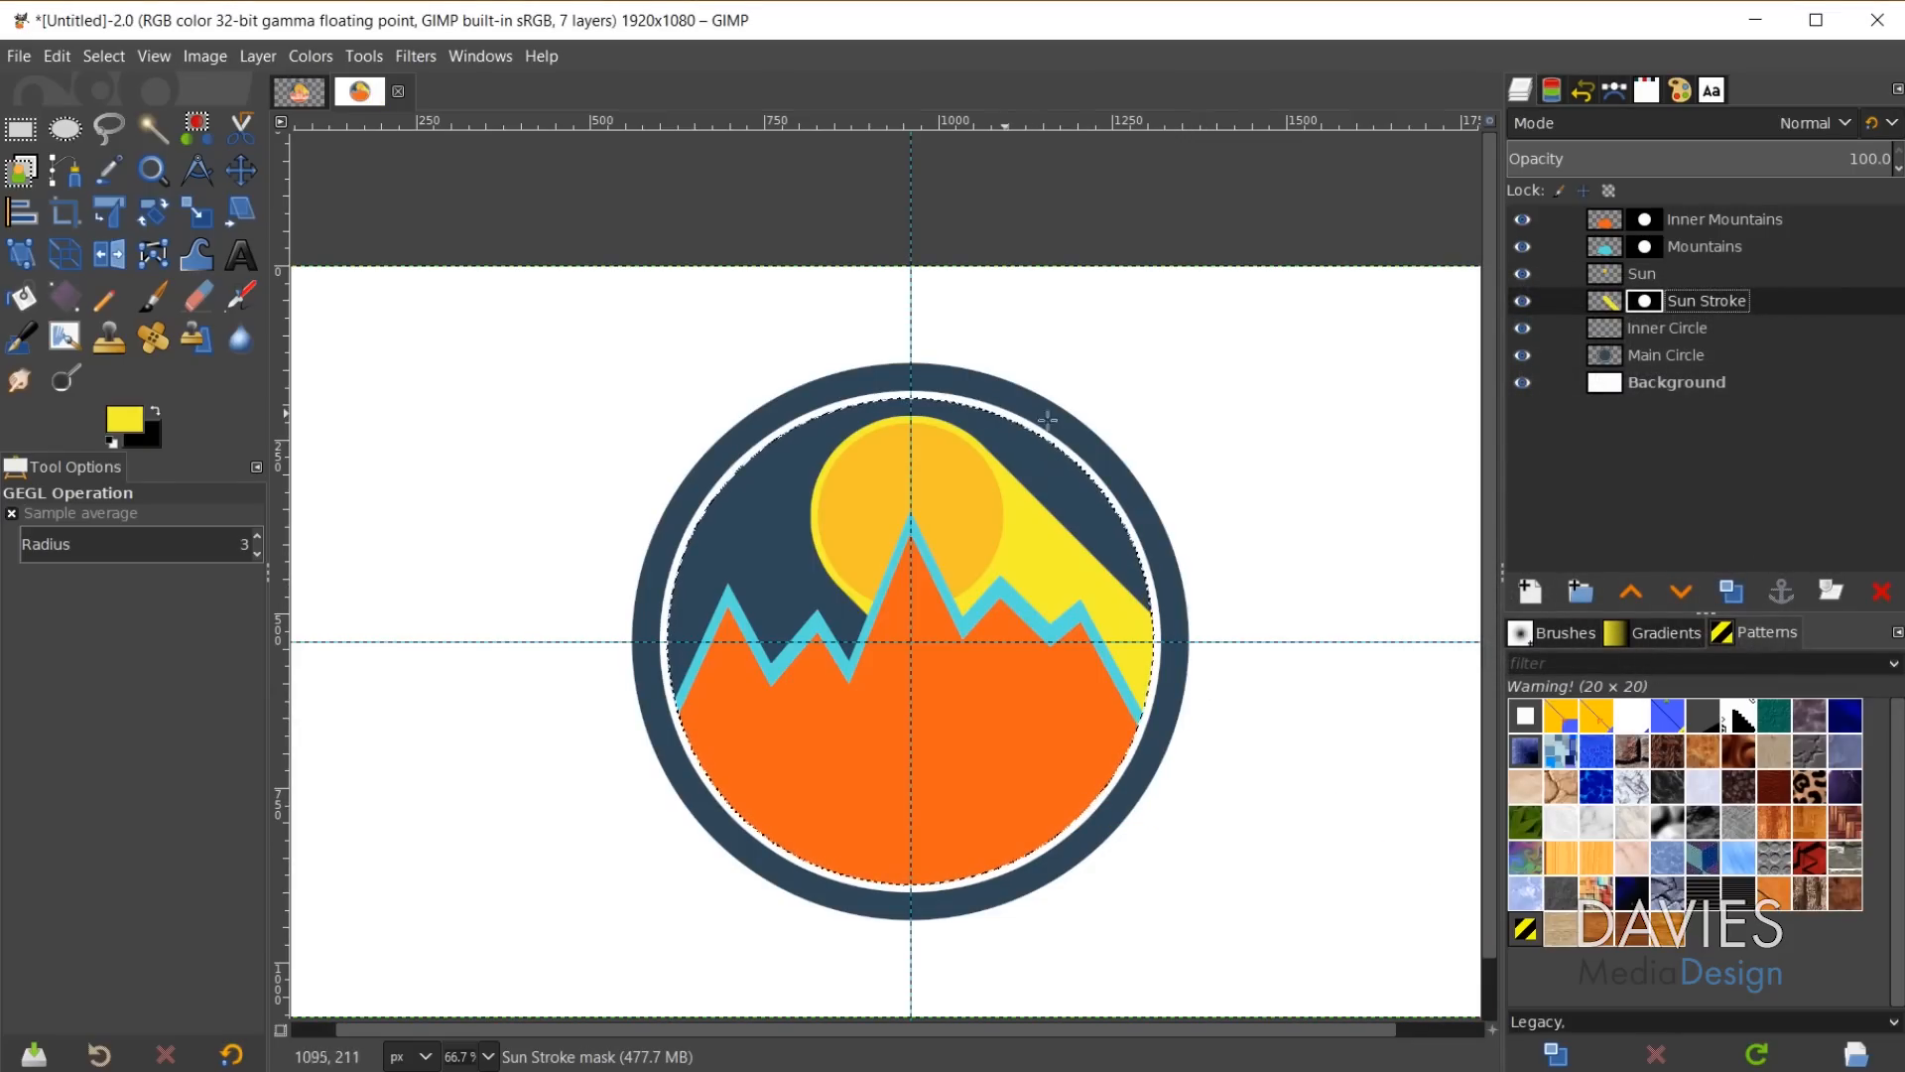
key(ctrl+shift+a)
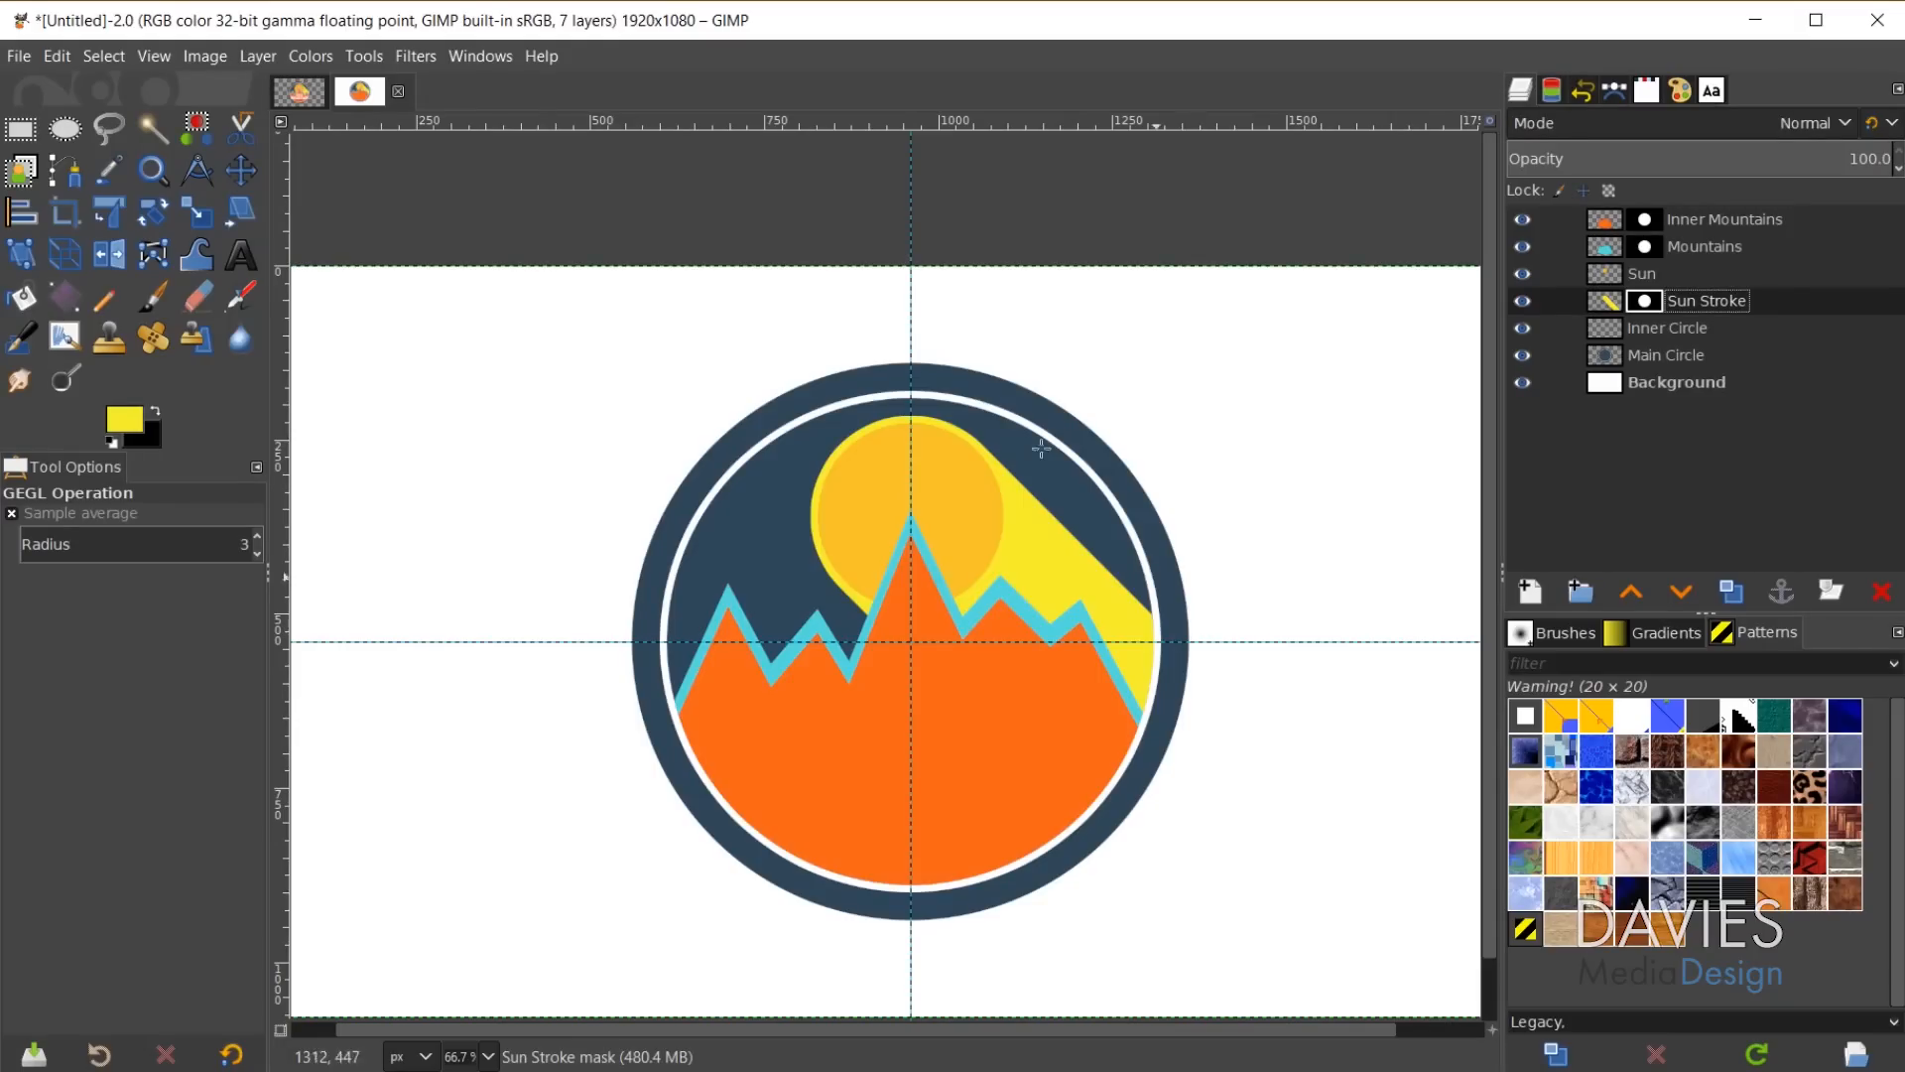
Set the Text tool's color to white, HTML notation ffffff.
click(239, 260)
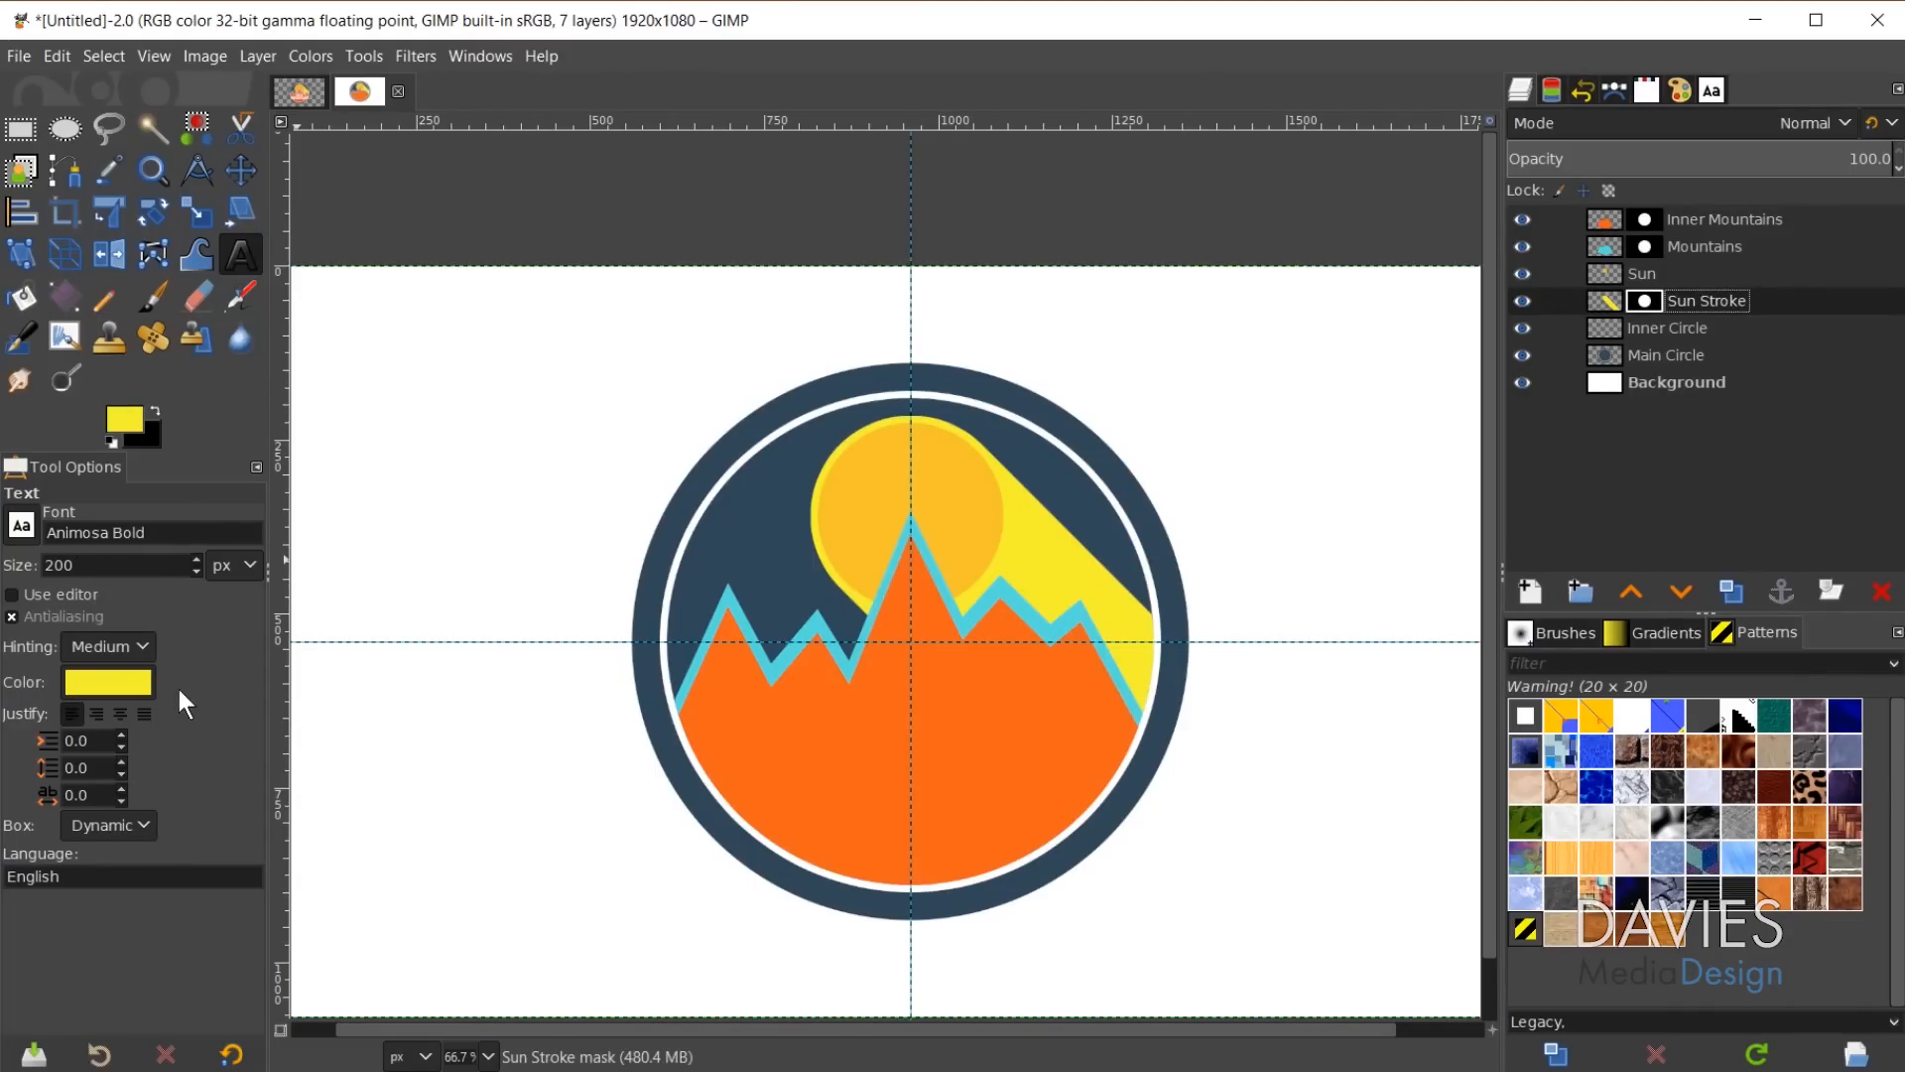
click(109, 681)
drag(66, 608, 0, 562)
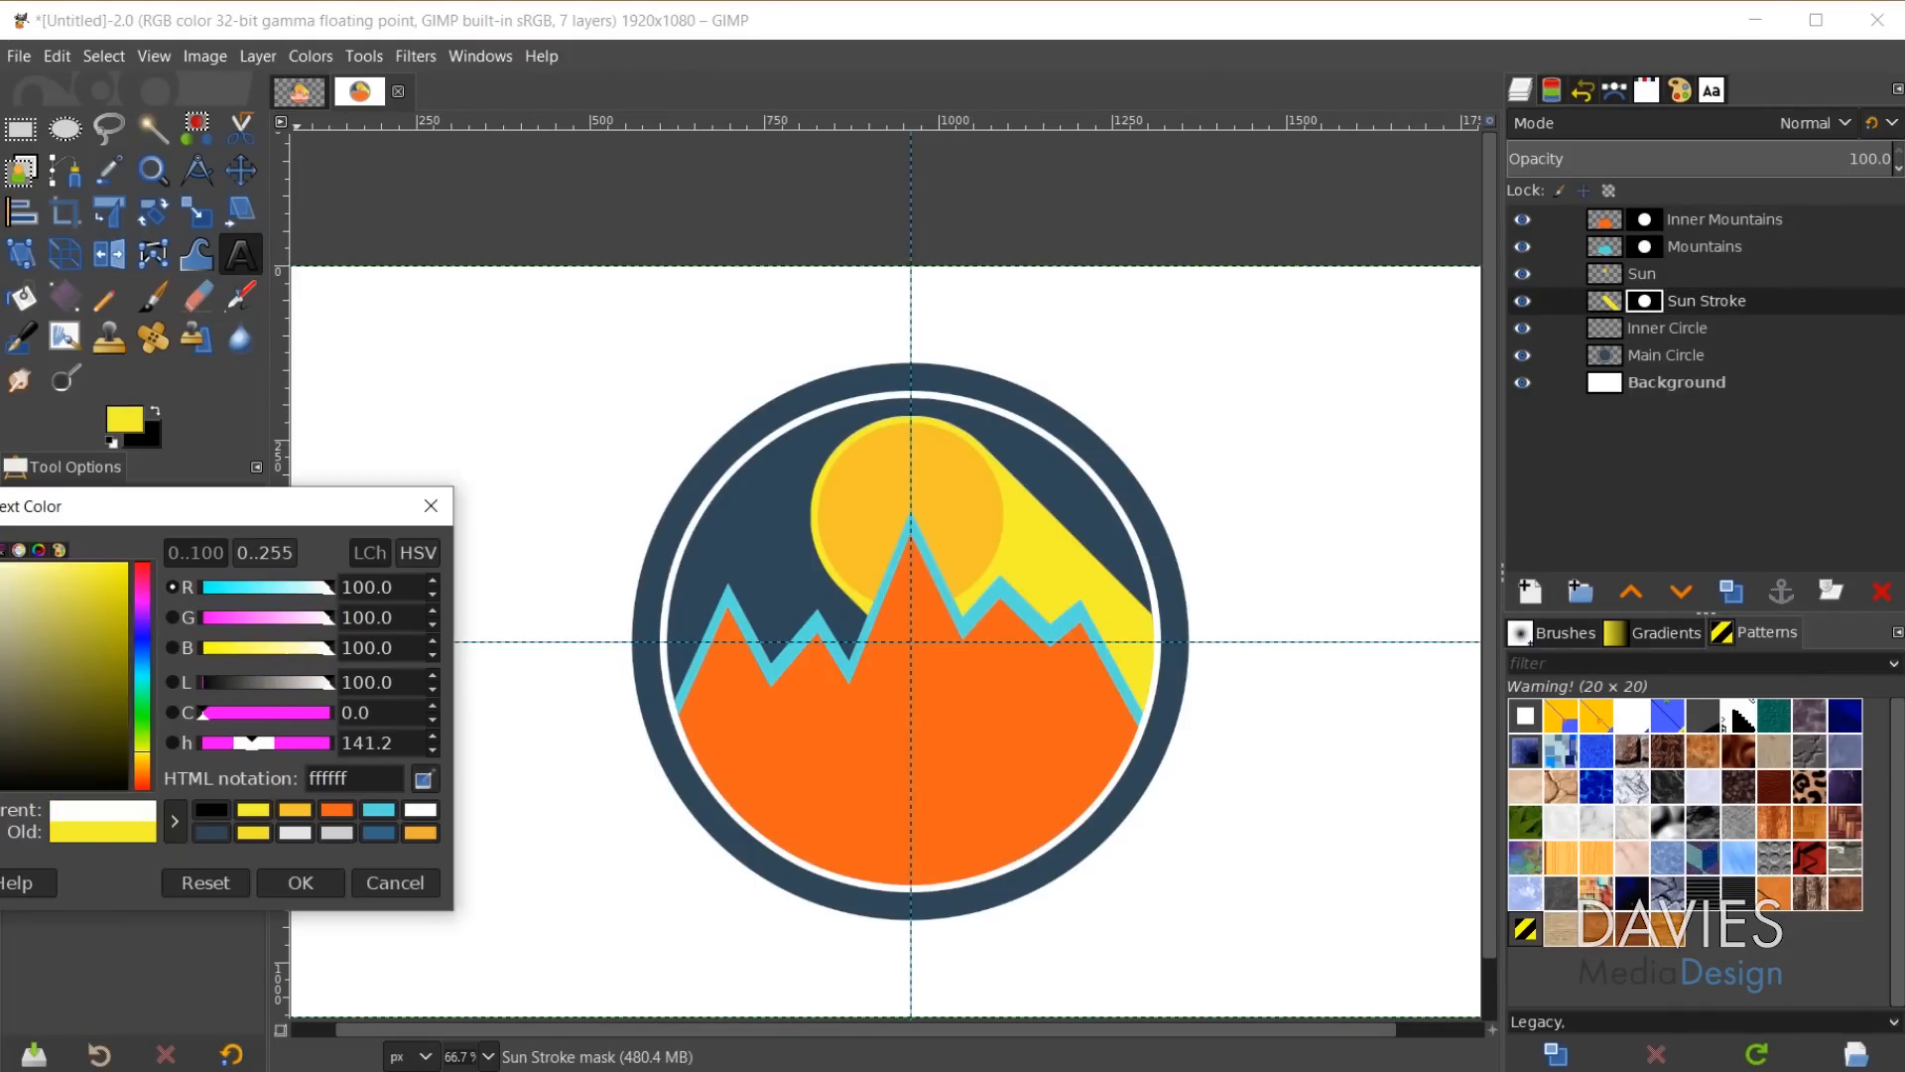
drag(75, 498, 250, 436)
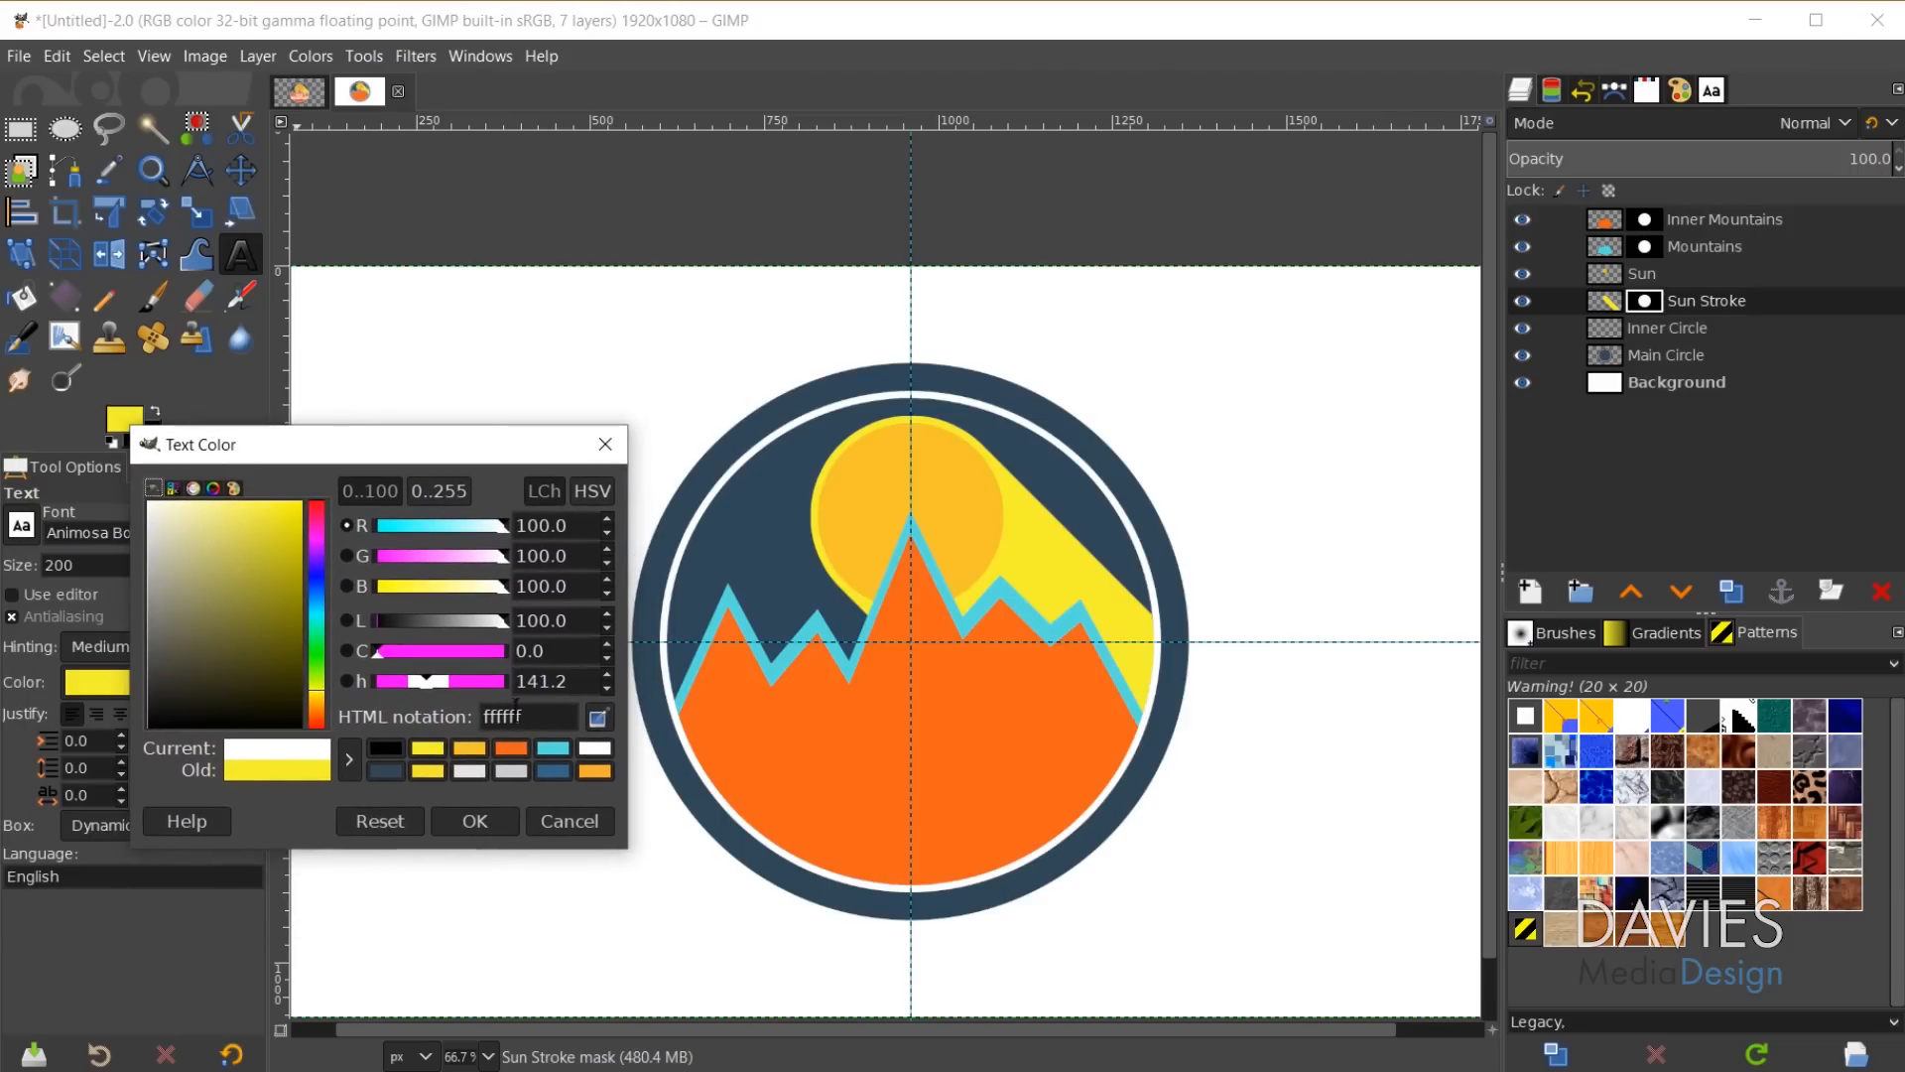
click(484, 821)
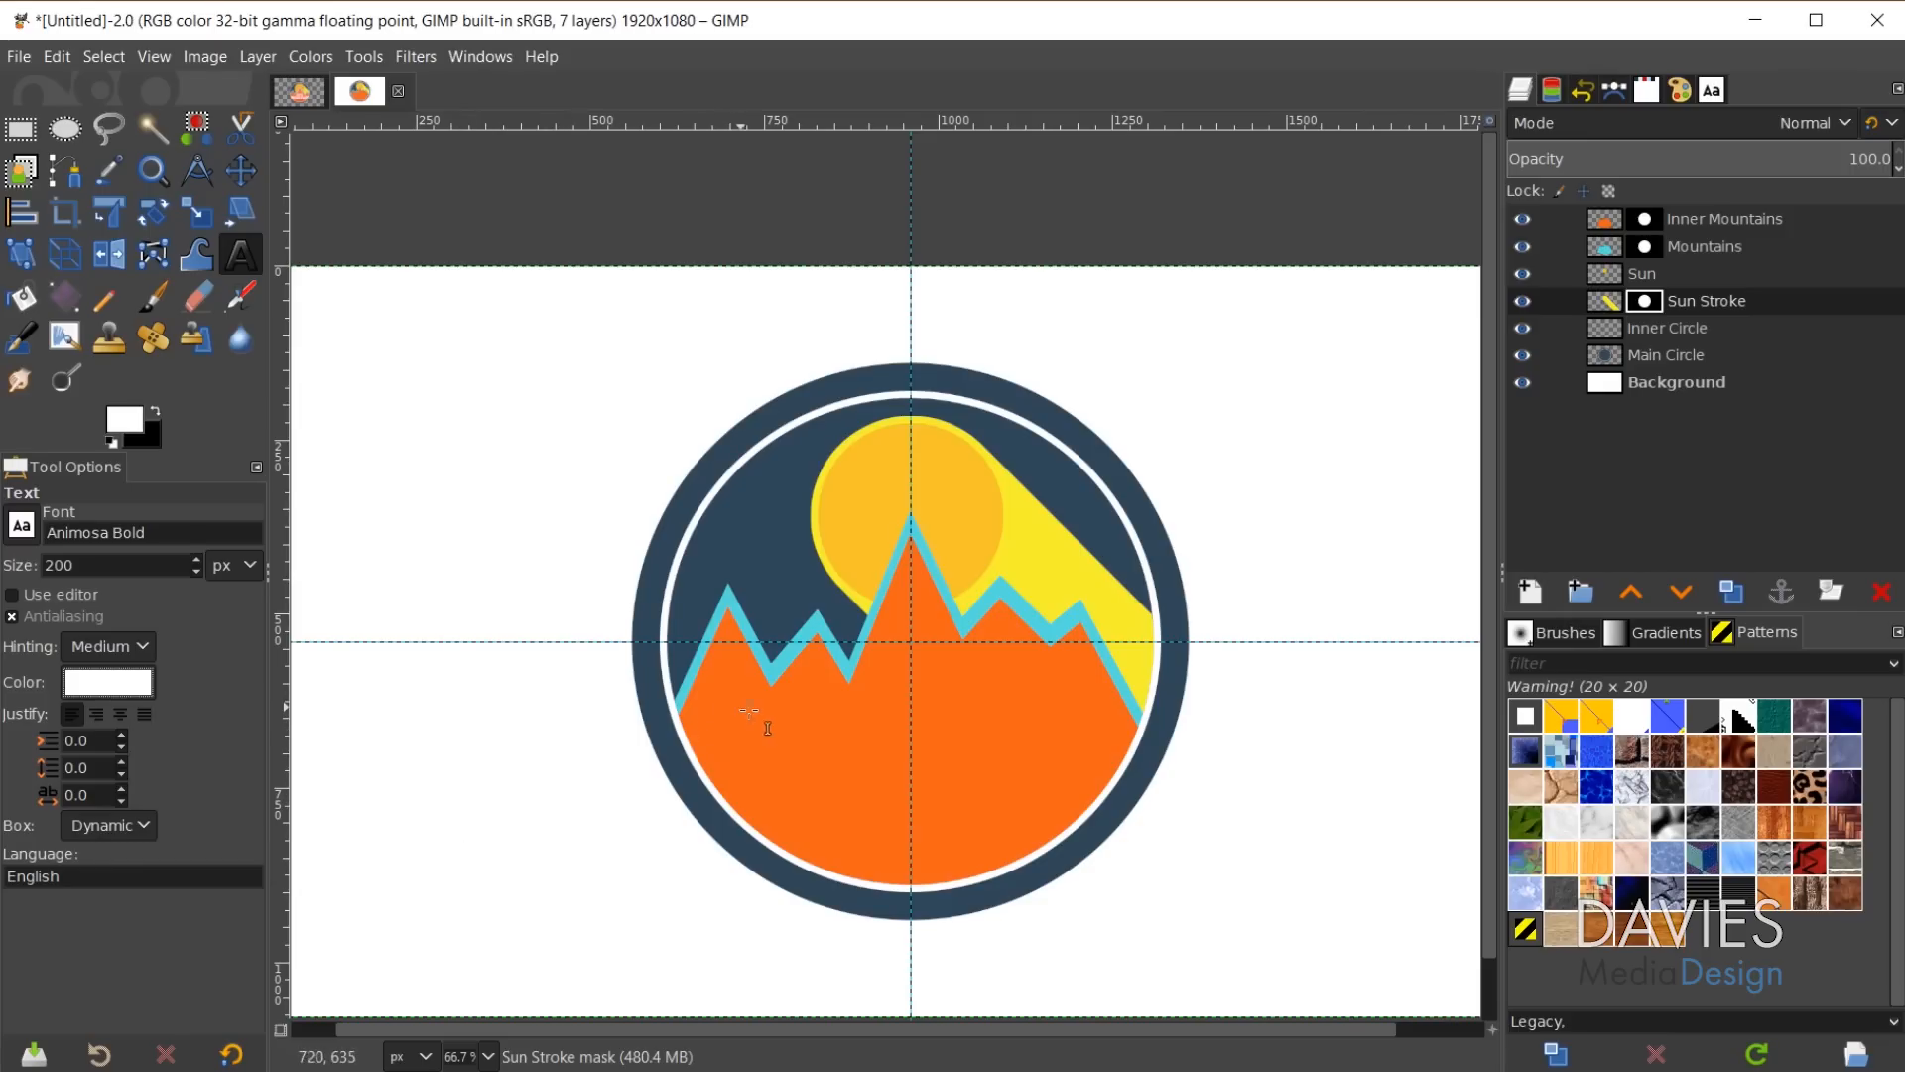
Add the text MOUNTAIN in Animosa Bold at 200 px over the lower mountains and move its layer to the top of the stack.
click(723, 693)
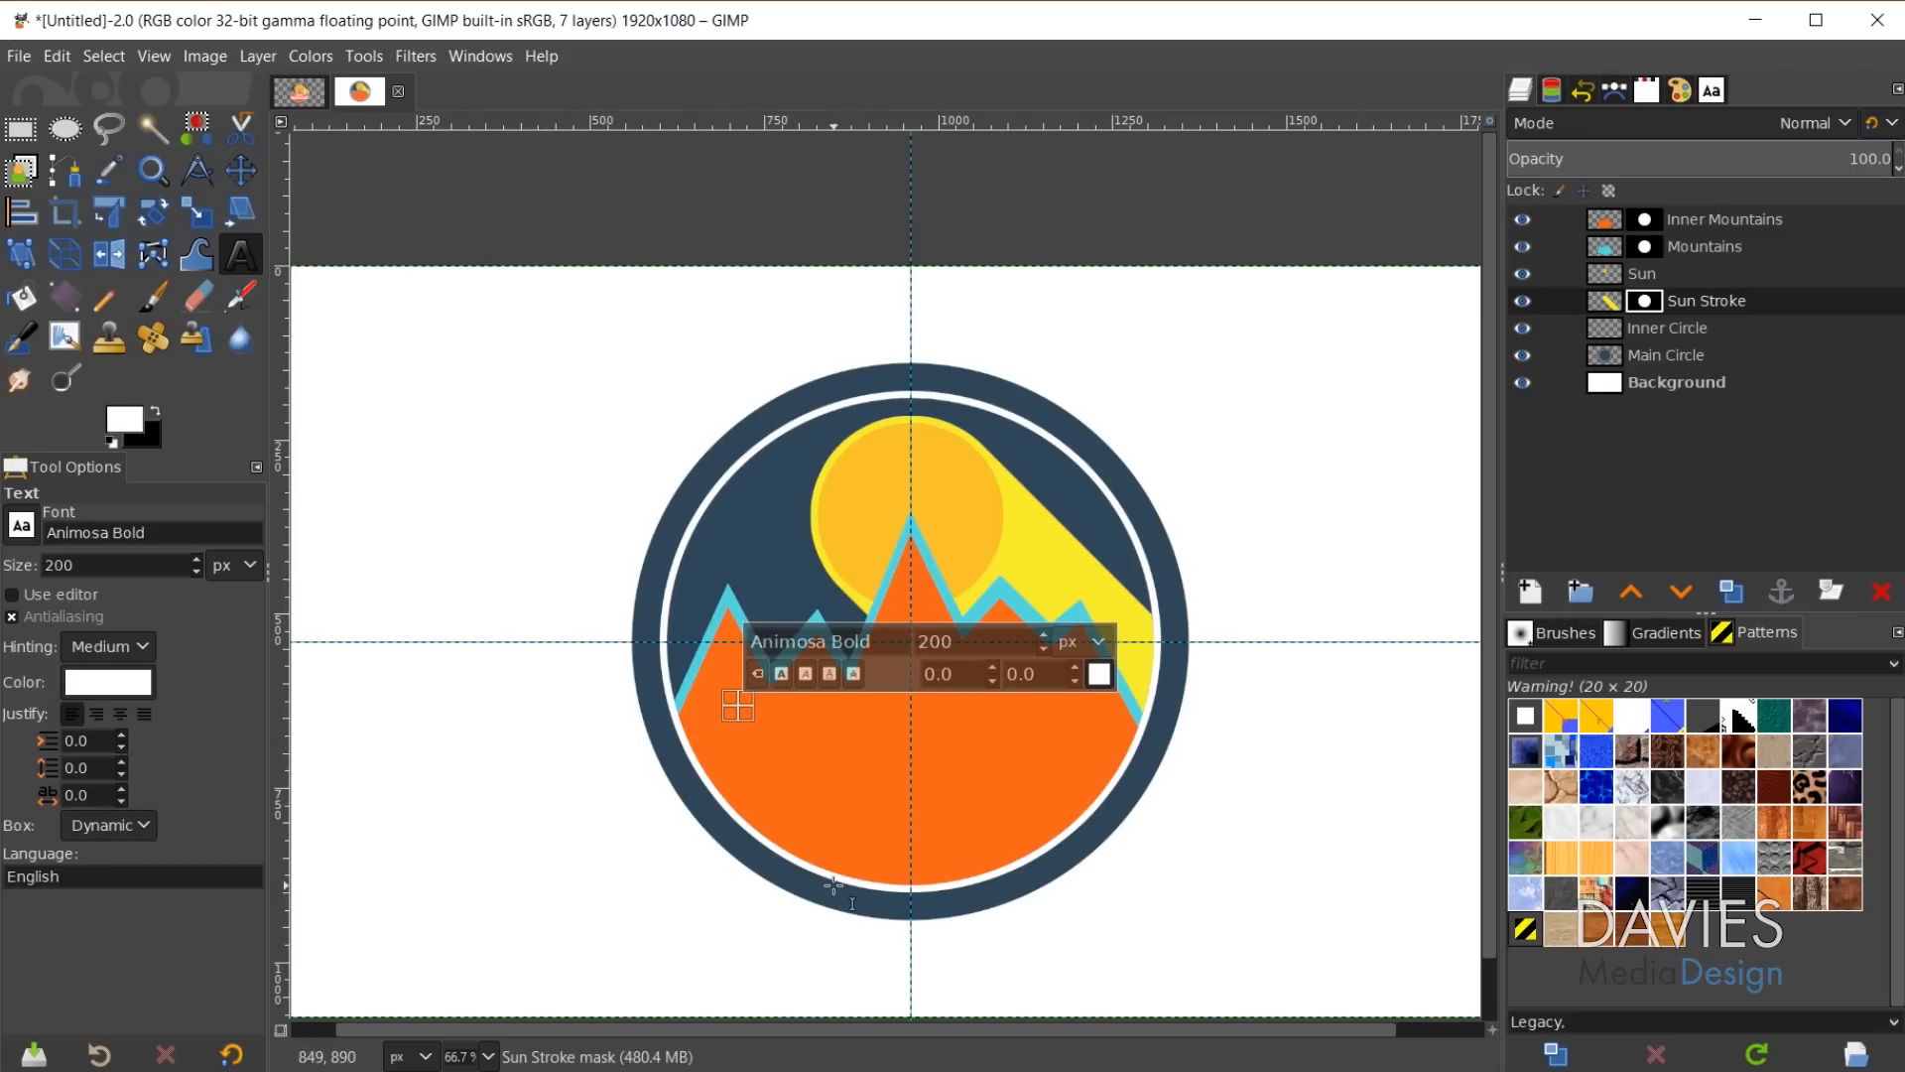
text(MOUNTAIN)
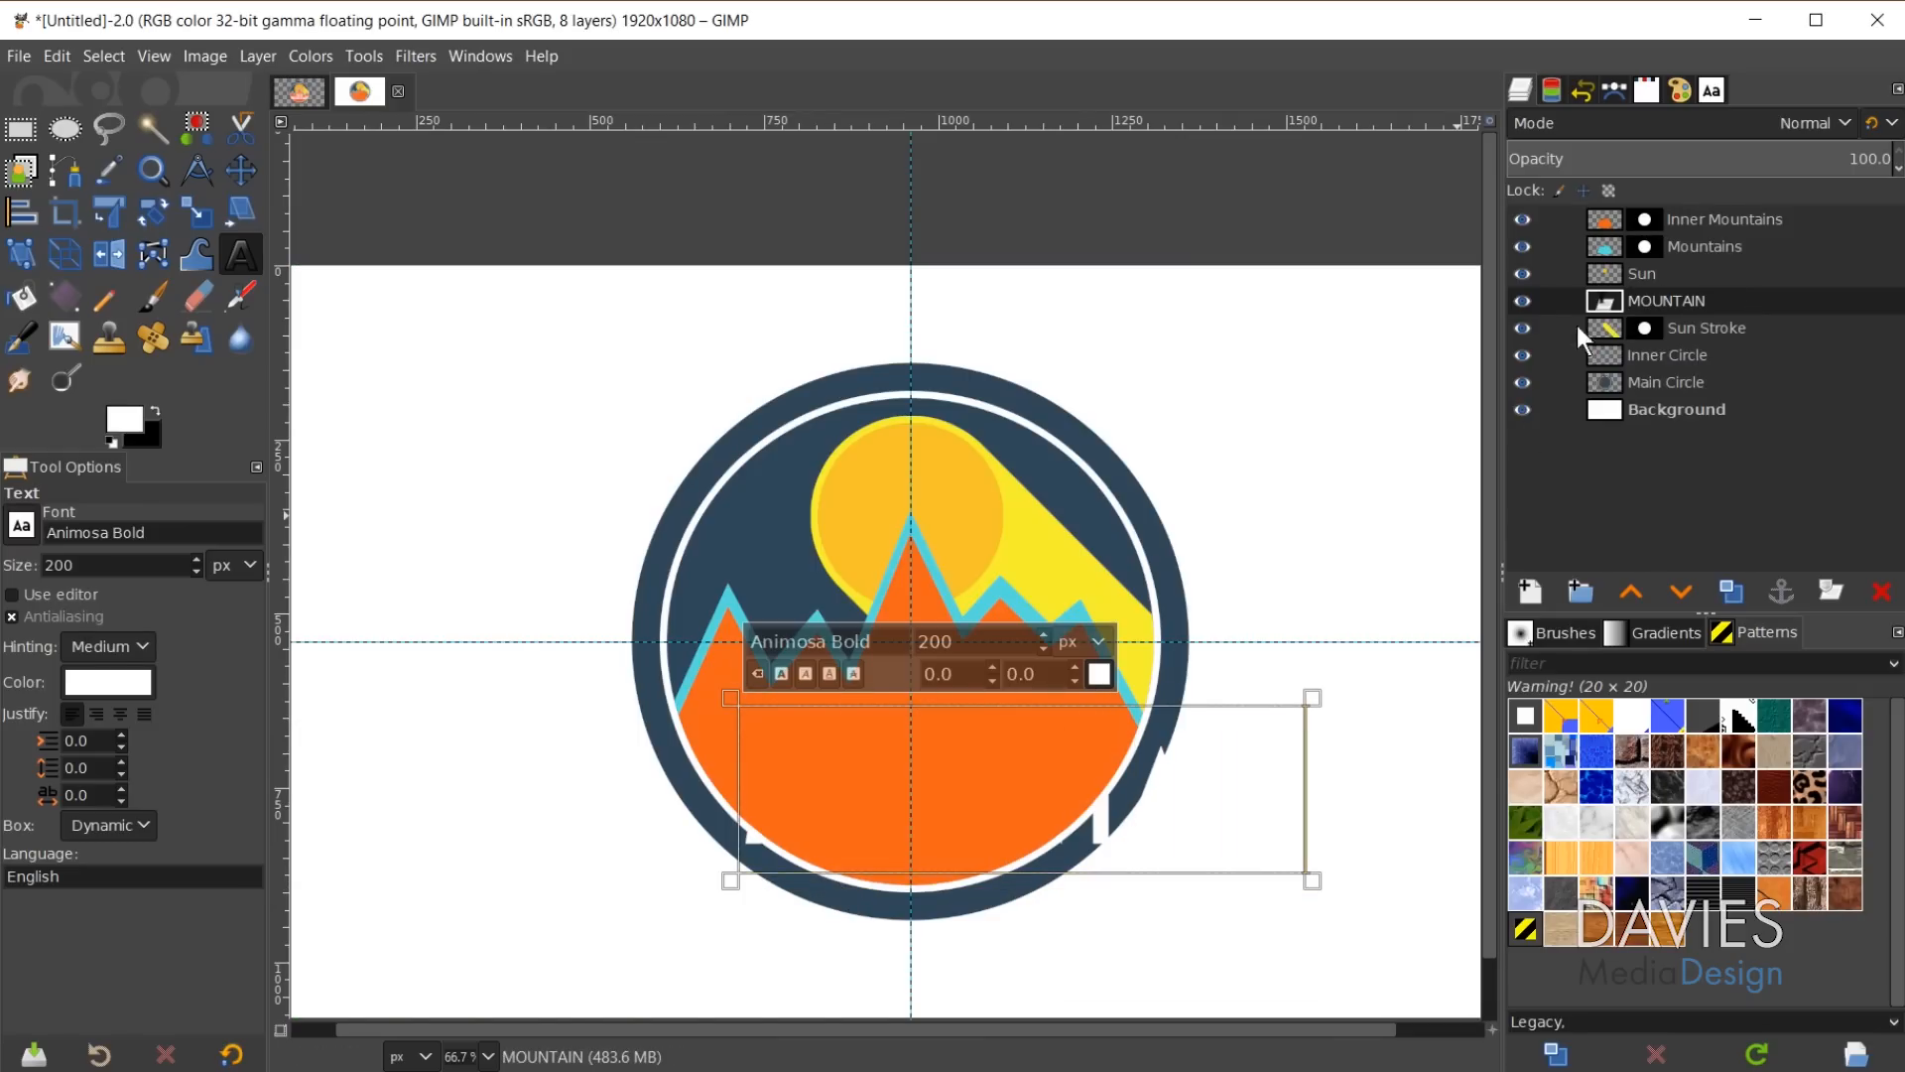
drag(1611, 300, 1616, 213)
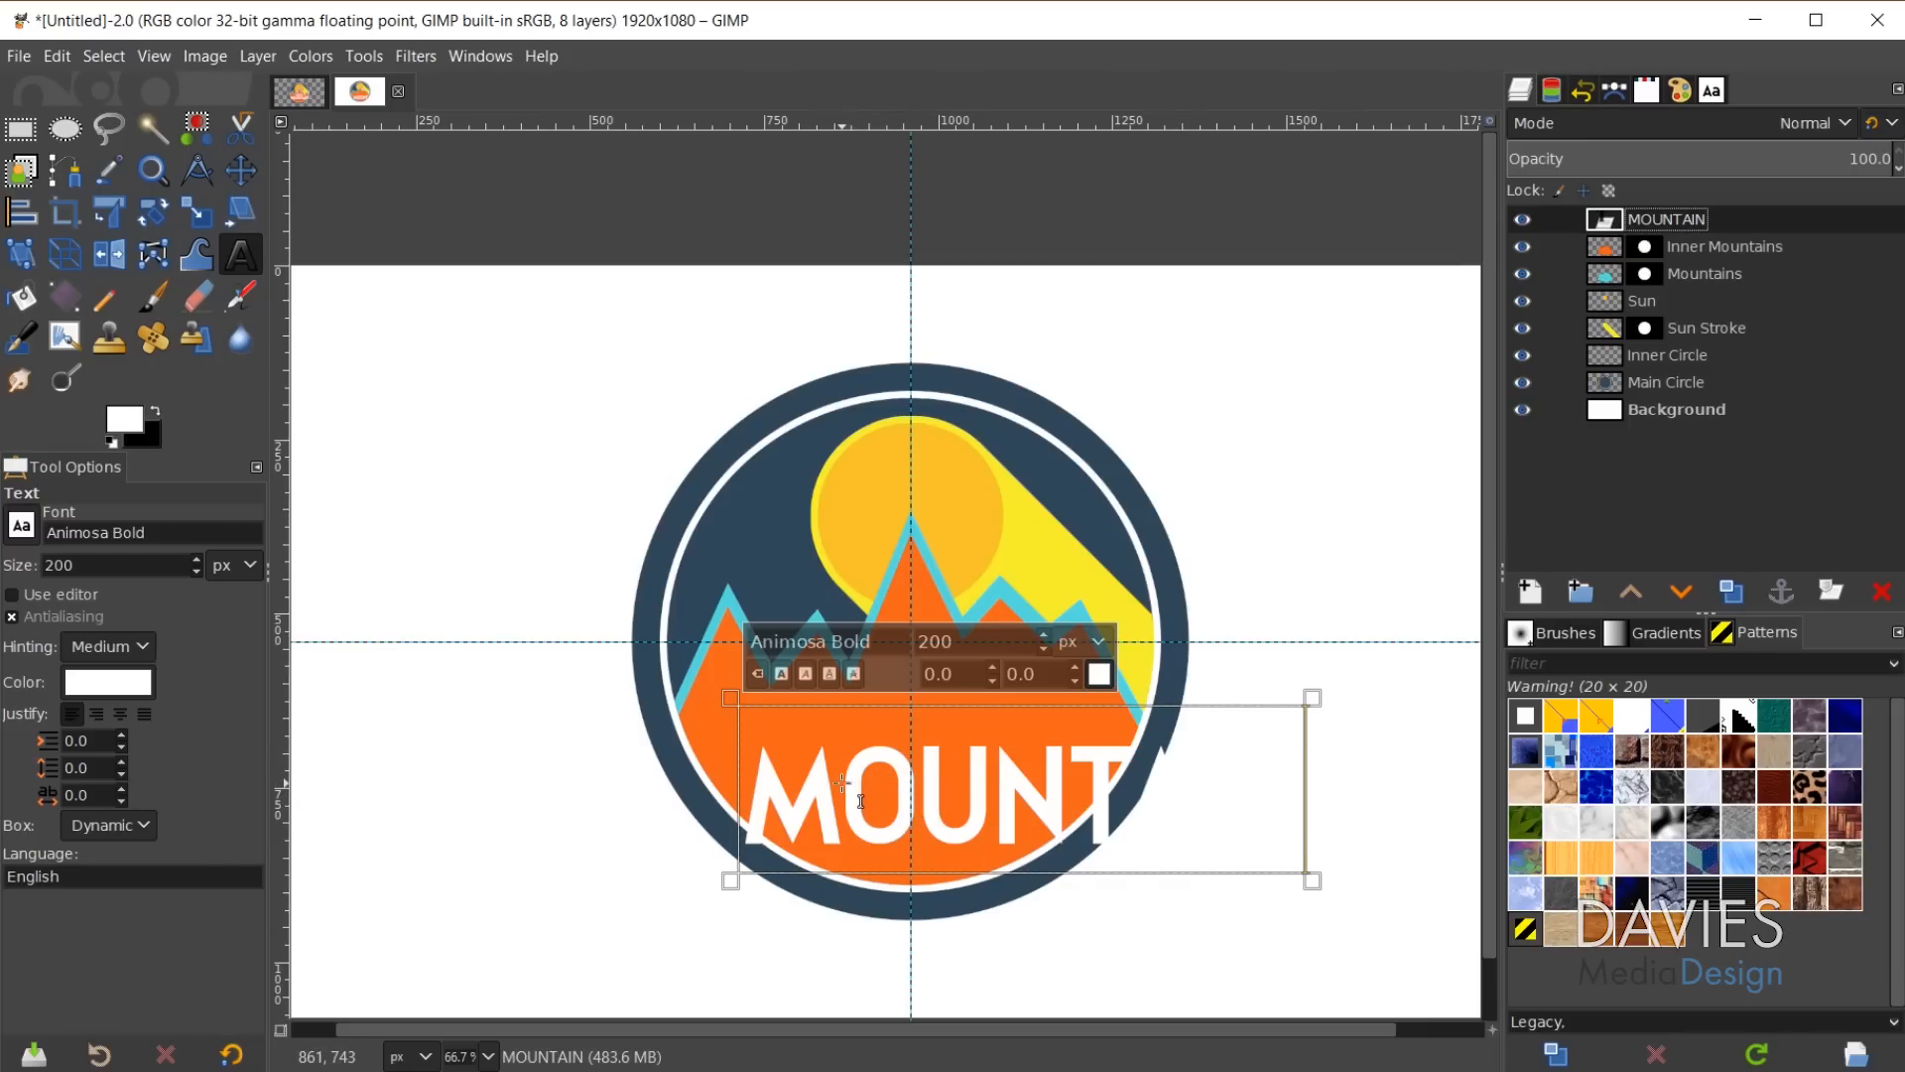
Reduce the letters OUNTAI in the MOUNTAIN text to 150 px, leaving the first M and last N larger.
drag(842, 784, 1222, 780)
drag(964, 642, 910, 636)
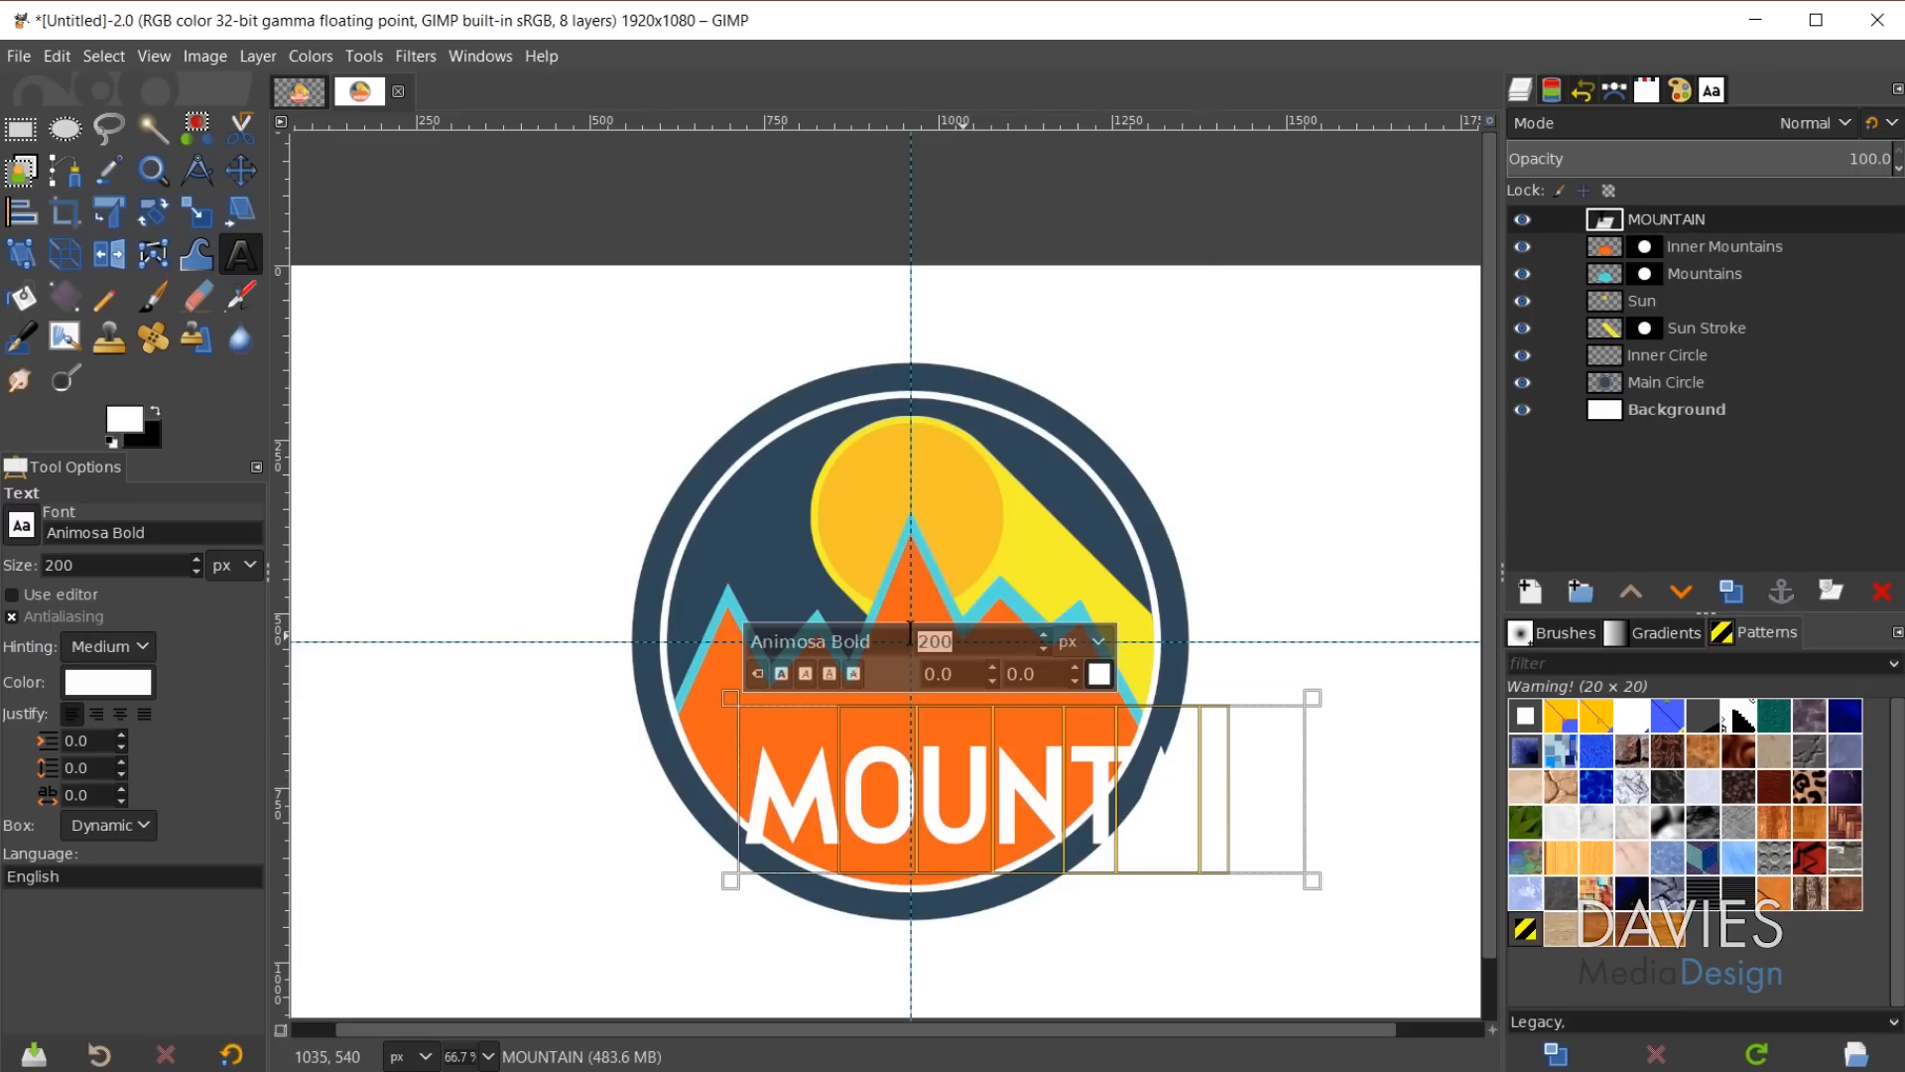
text(150)
key(Return)
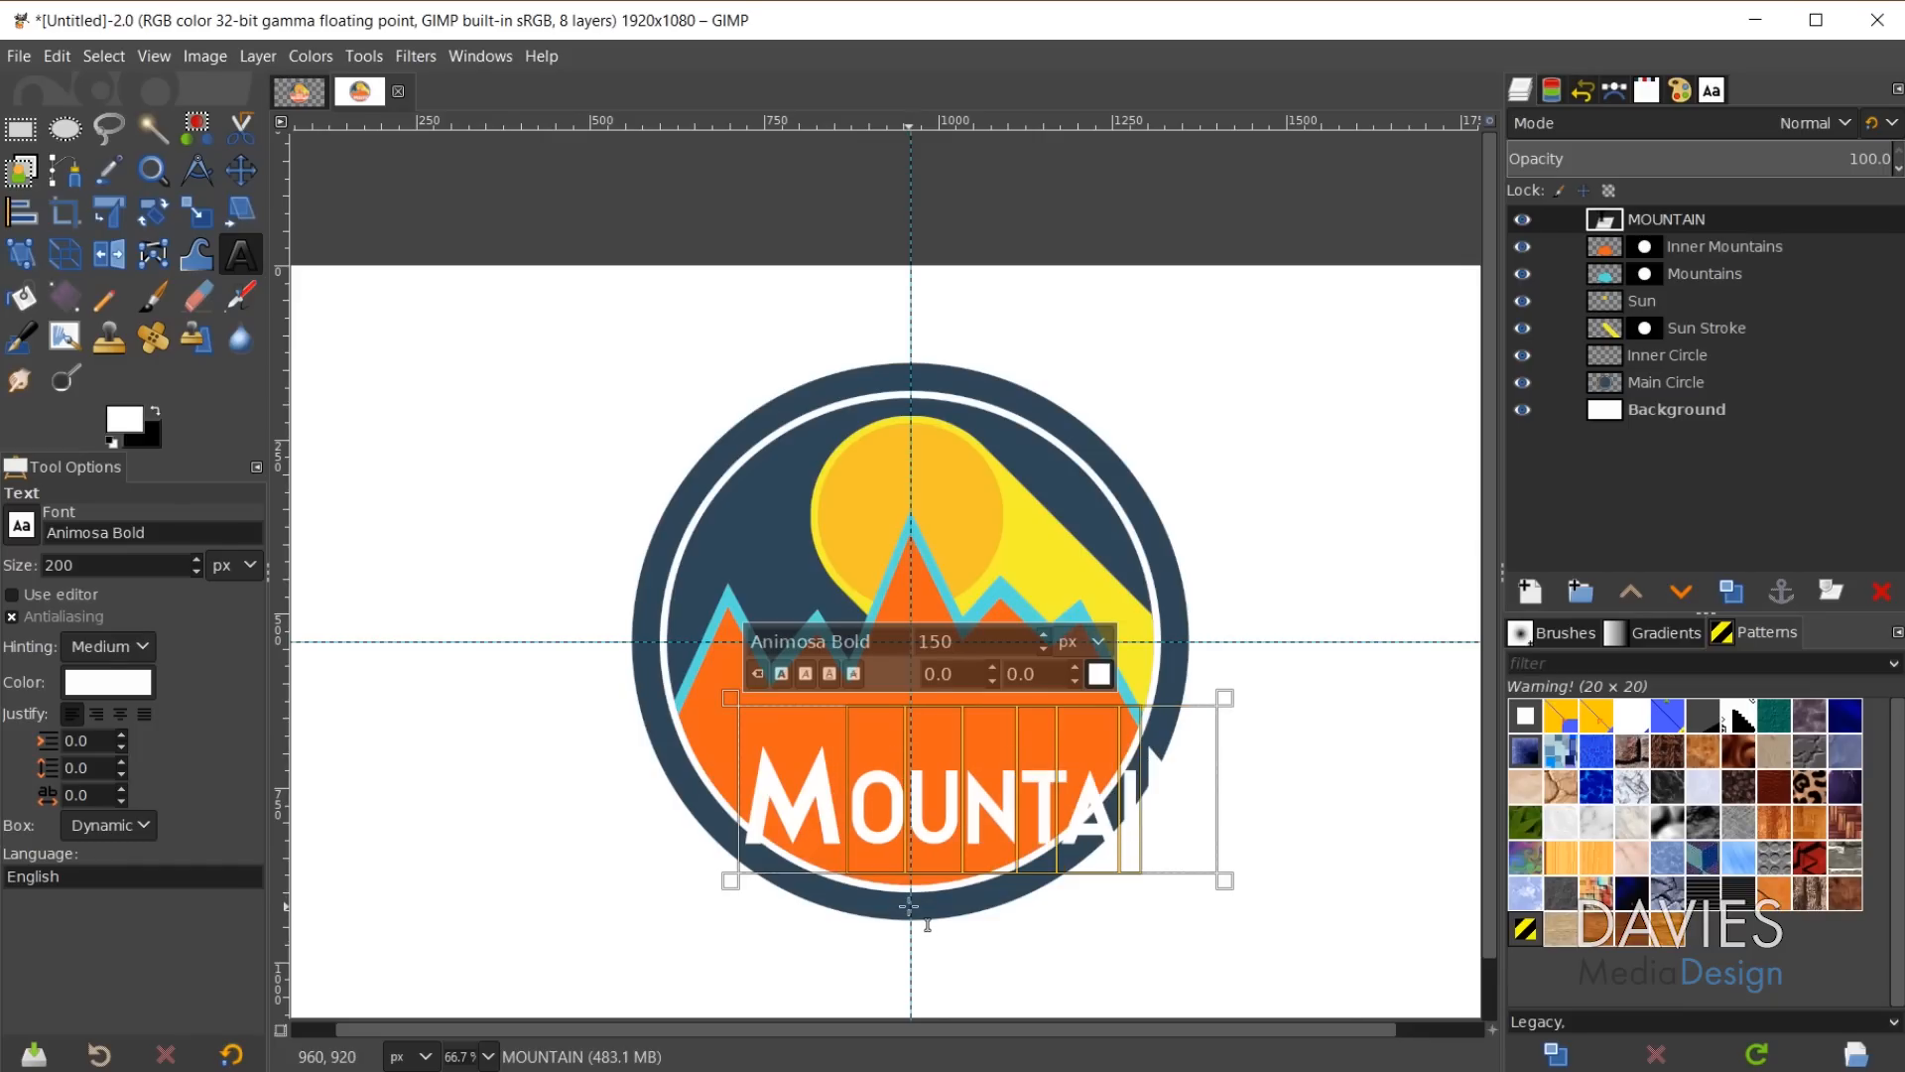
Center the MOUNTAIN text on the vertical guide across the lower part of the disc, and hide the Background layer.
click(242, 170)
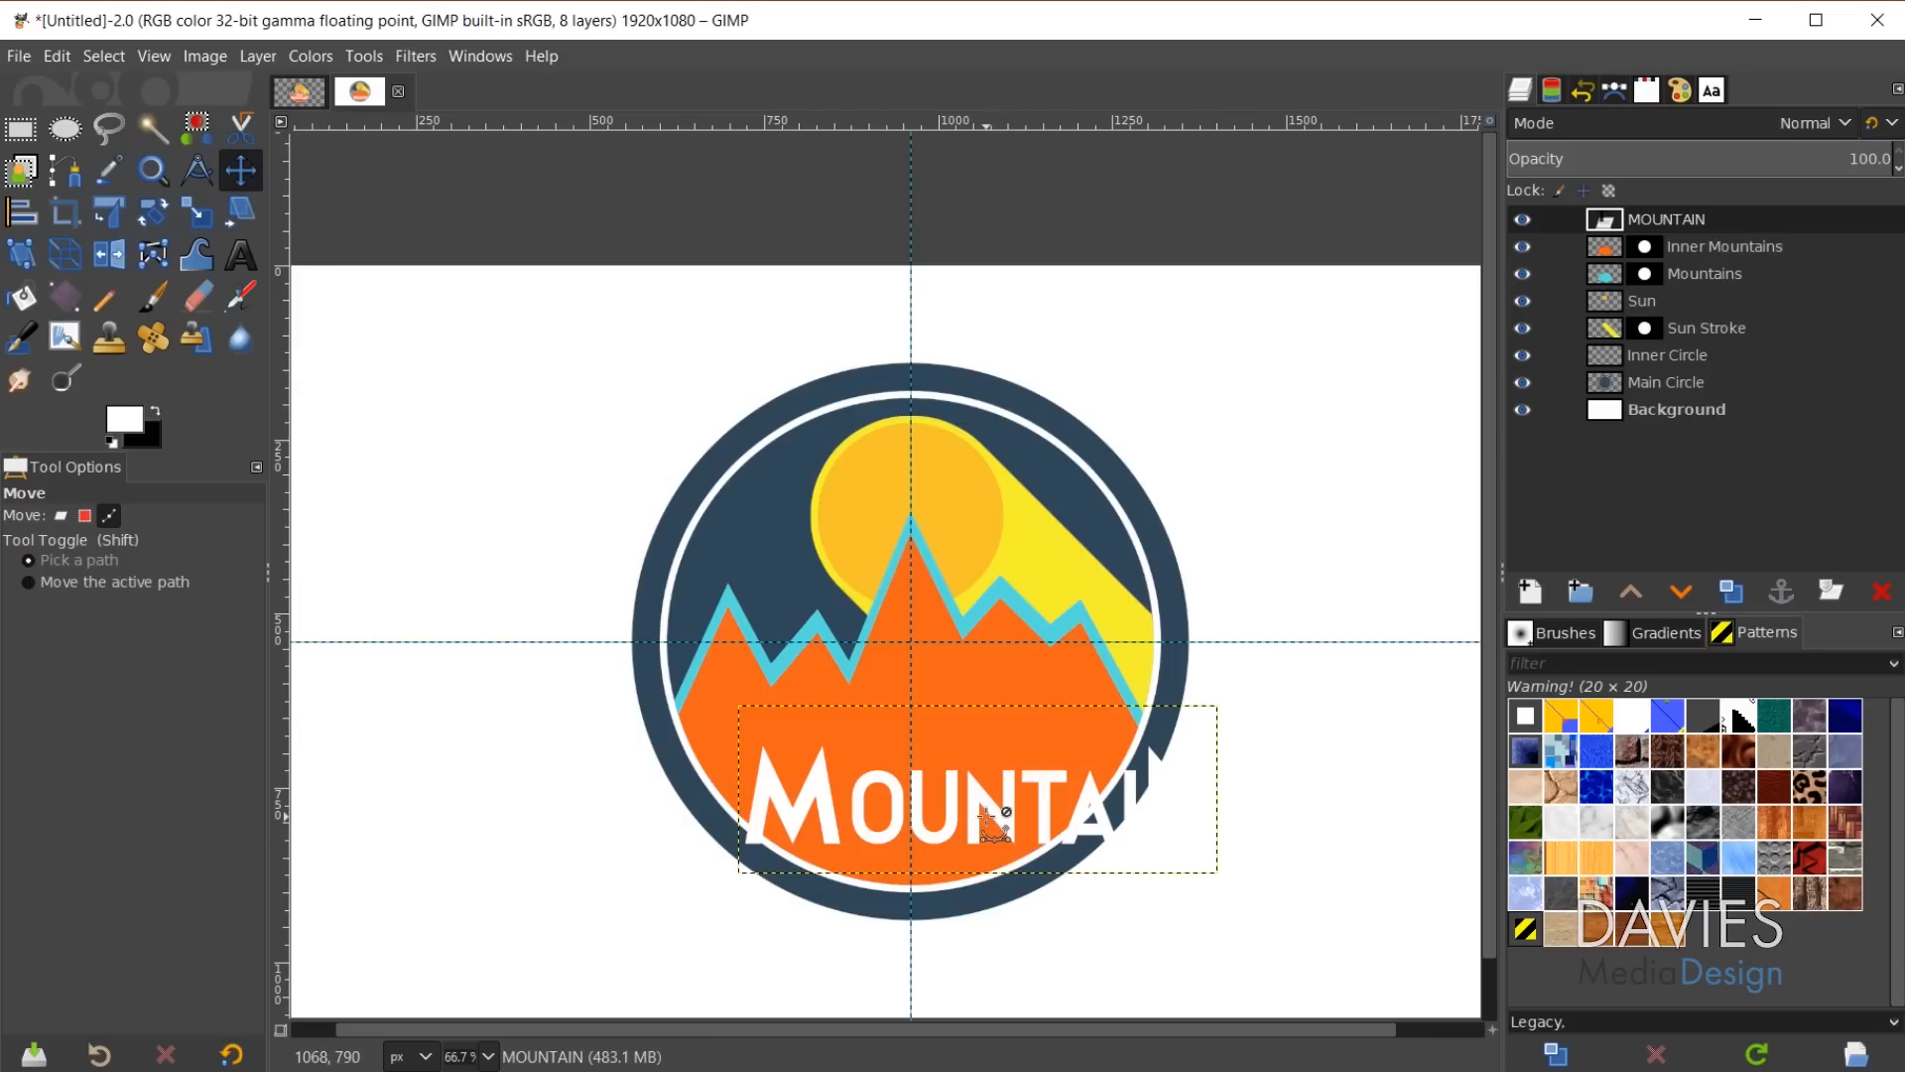
click(58, 514)
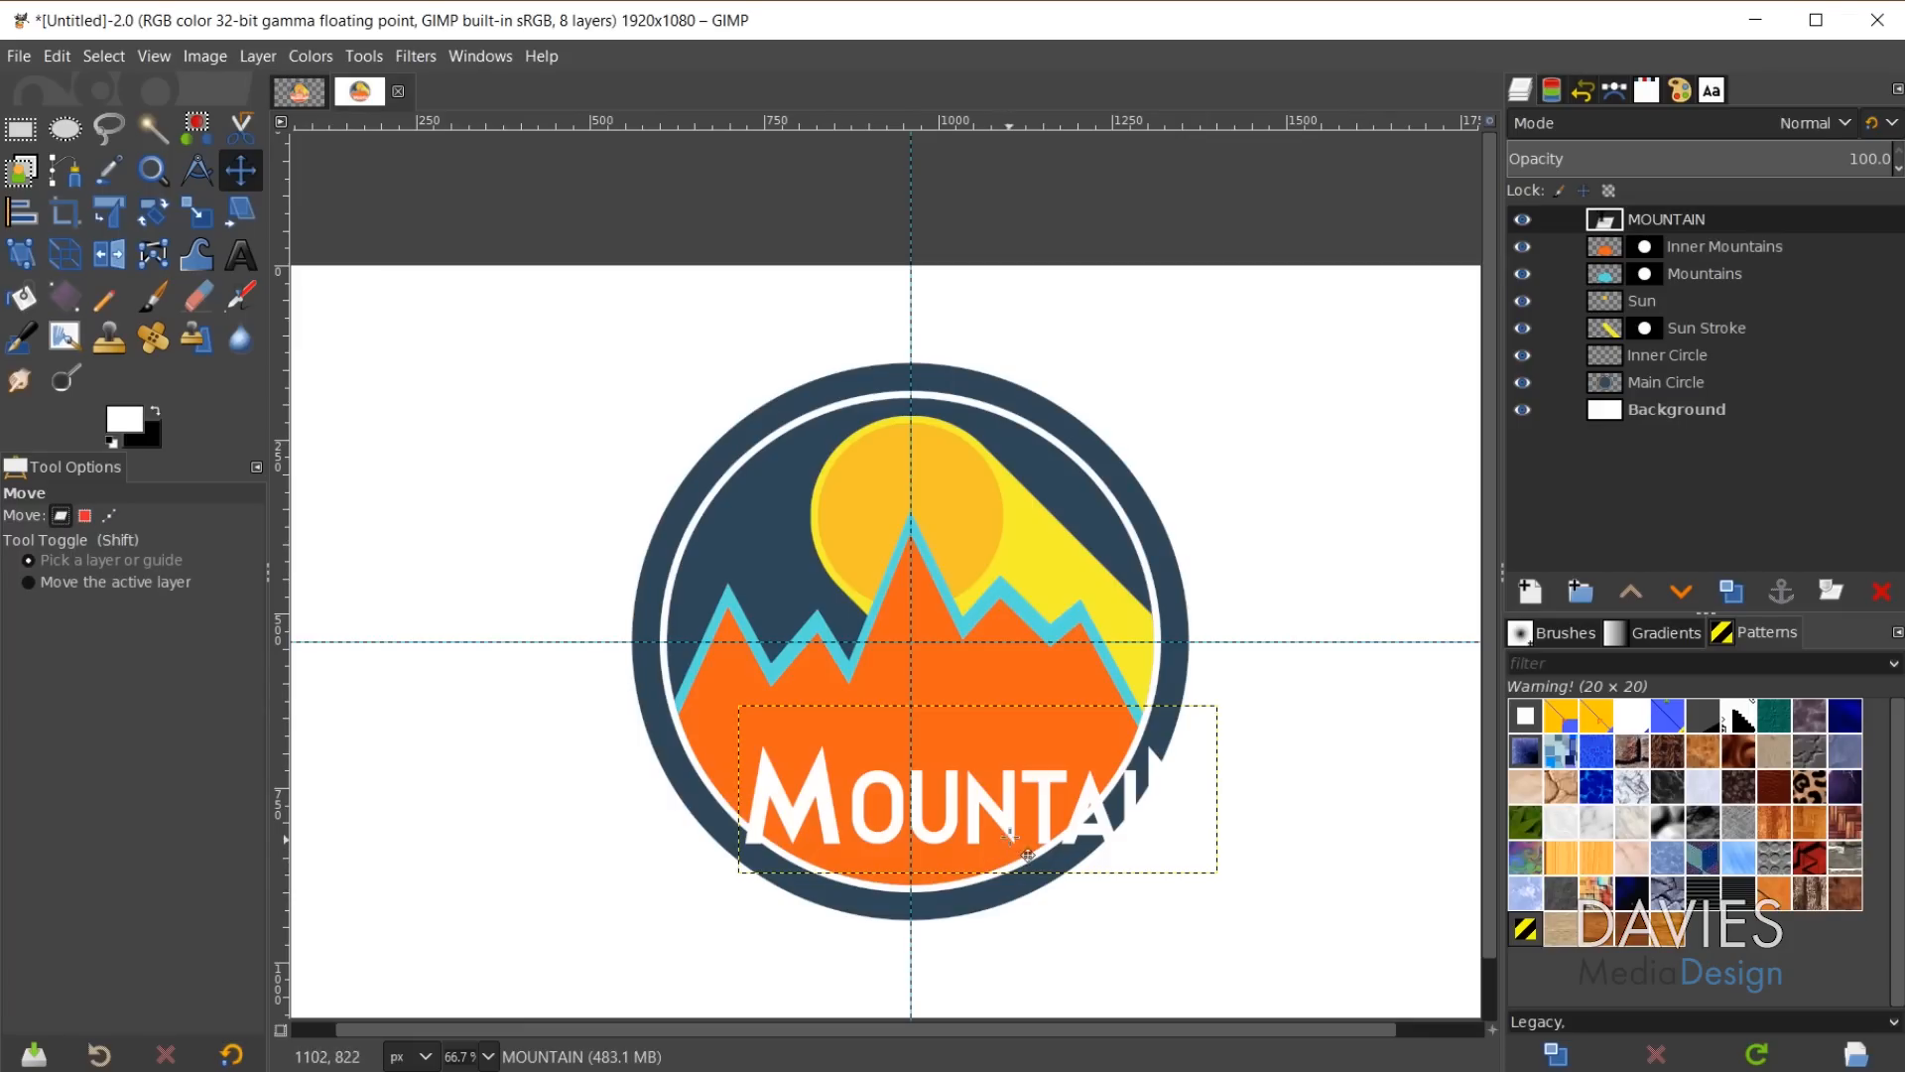
drag(1061, 820, 989, 771)
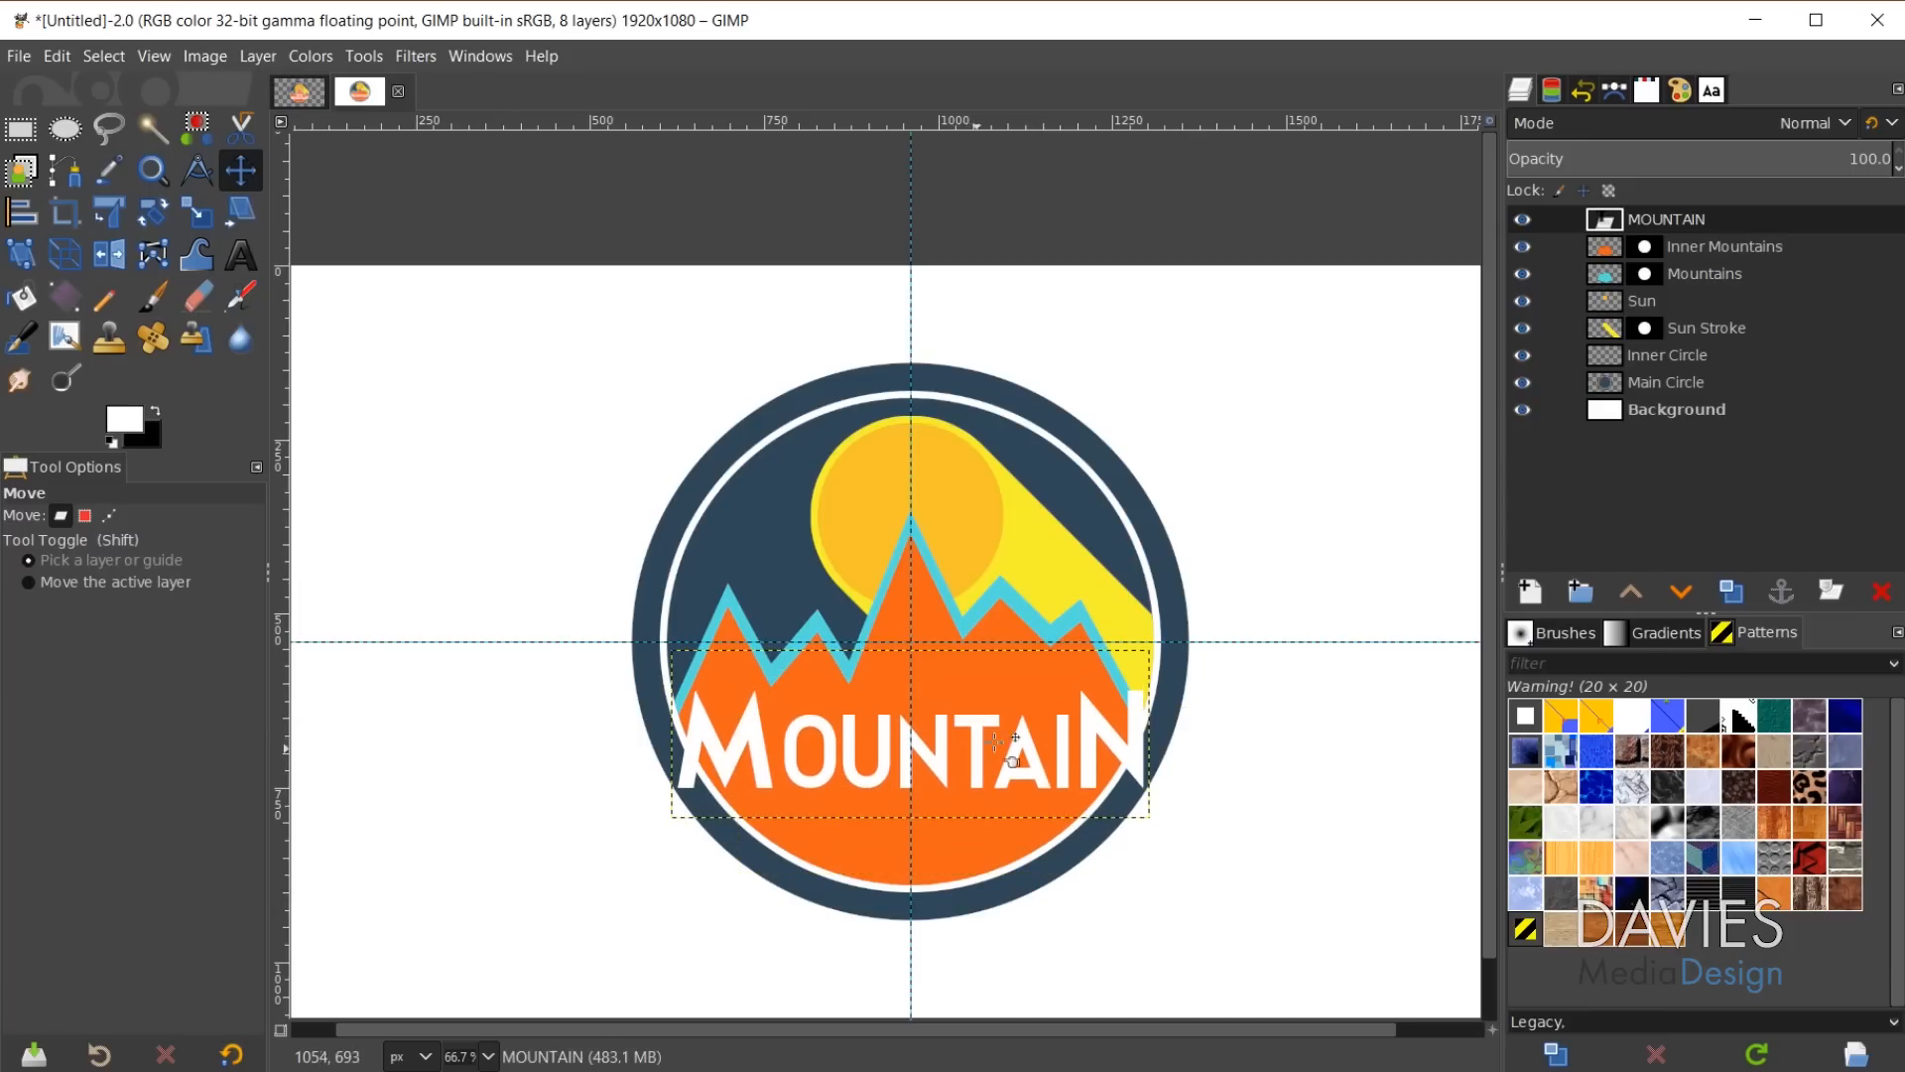
click(1521, 408)
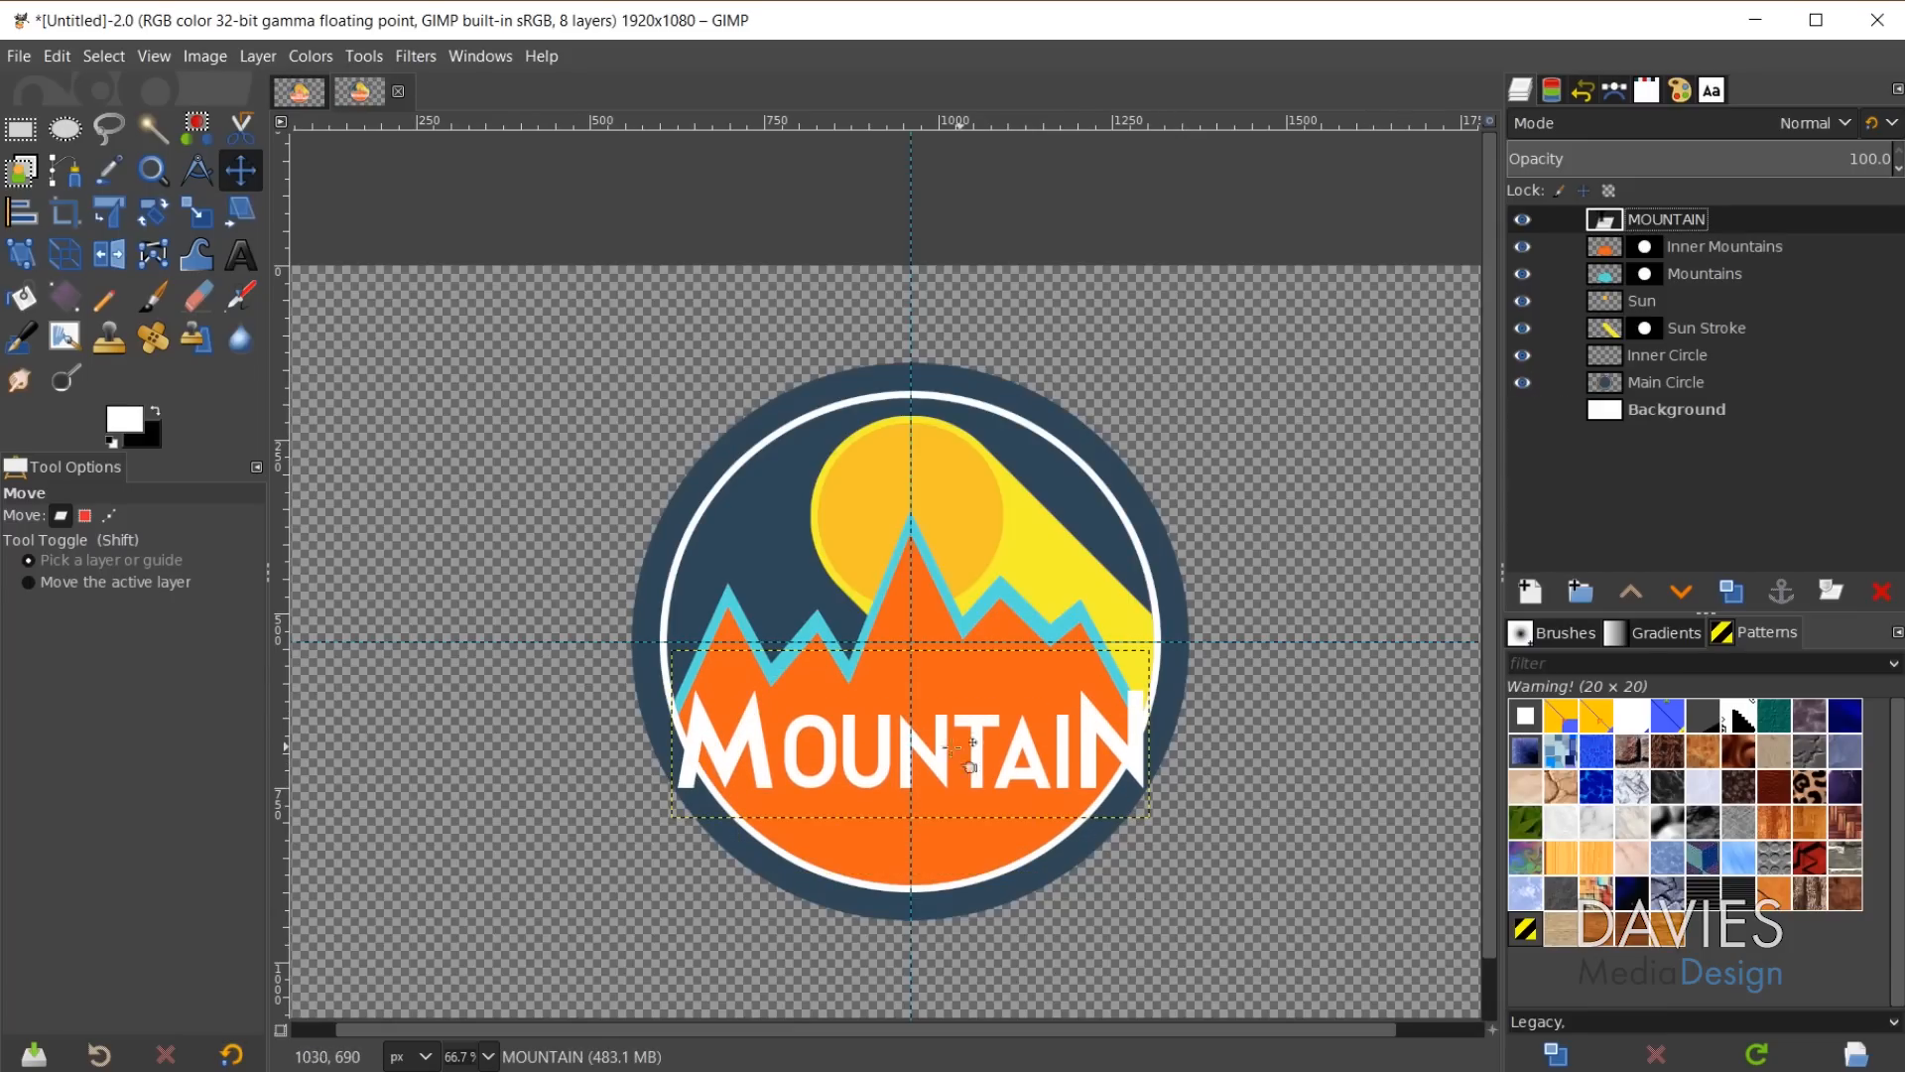
drag(995, 760, 994, 794)
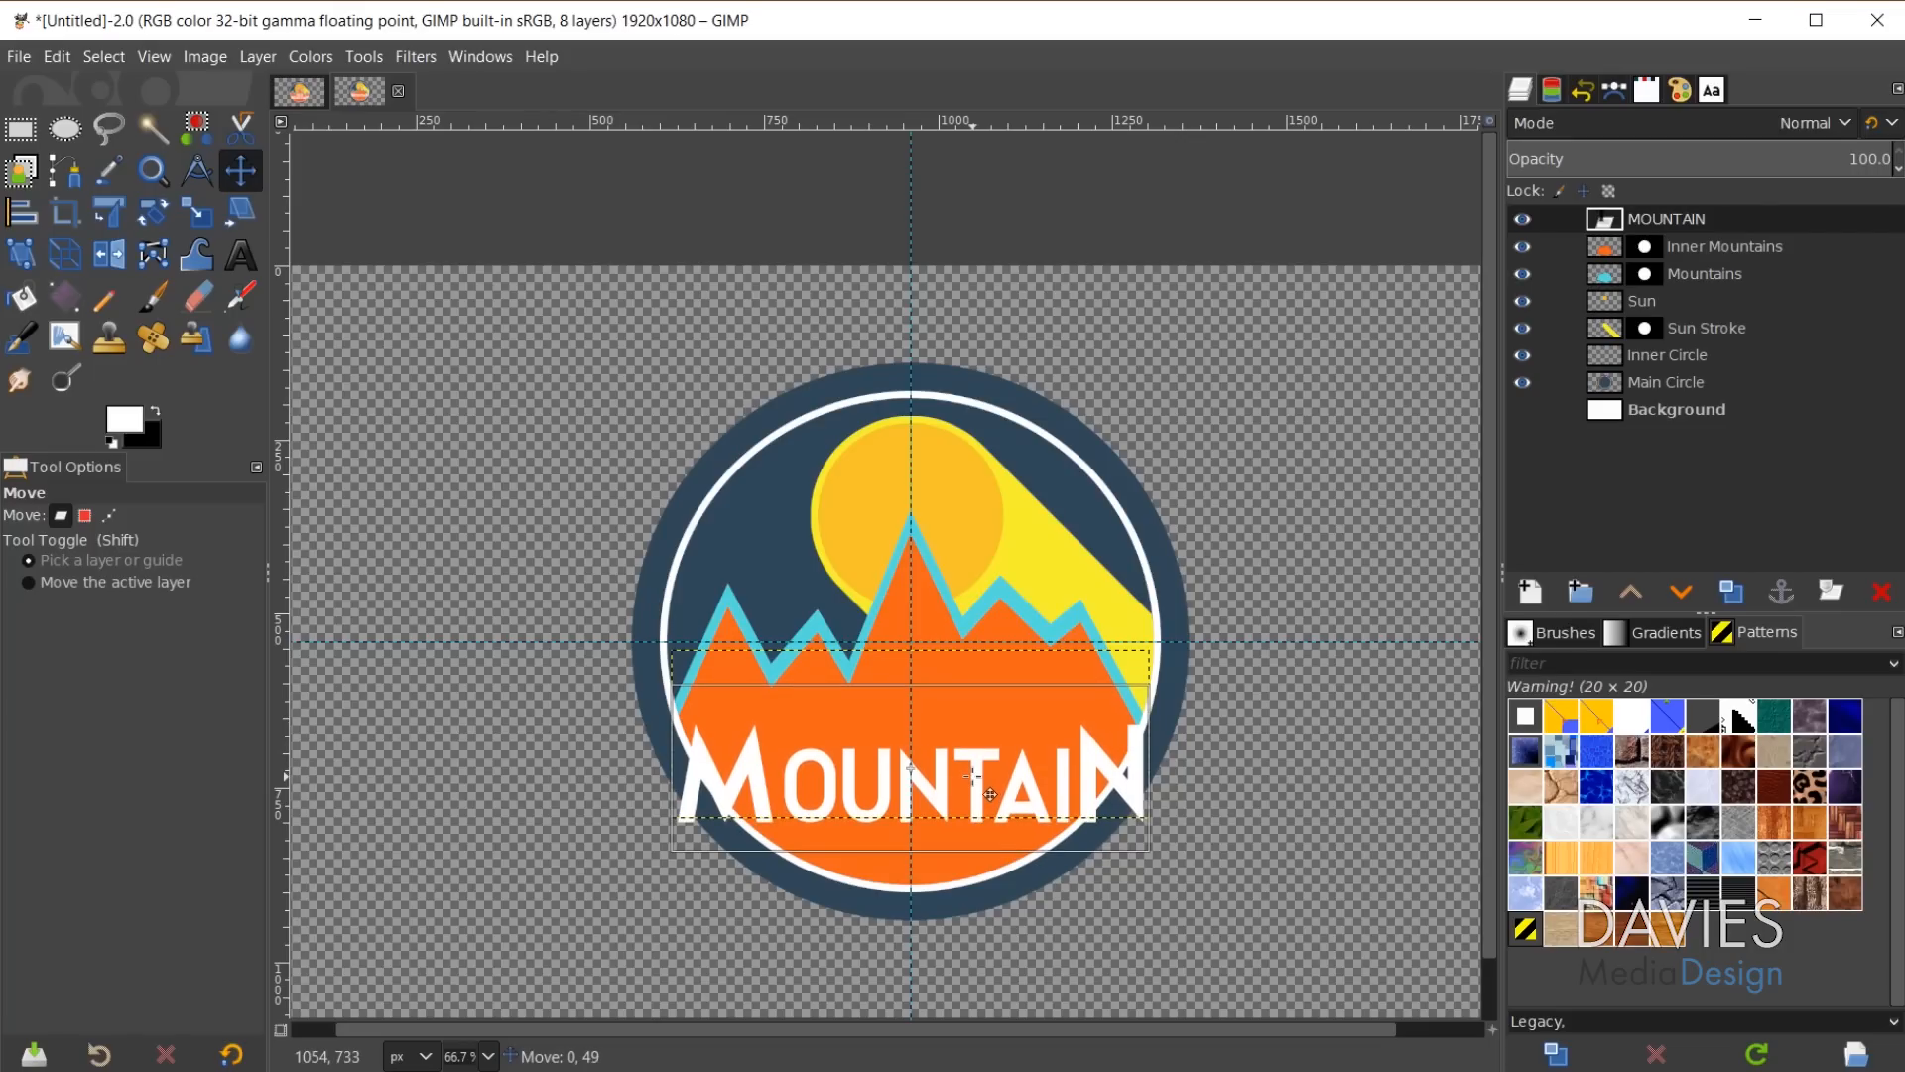
drag(991, 793, 990, 794)
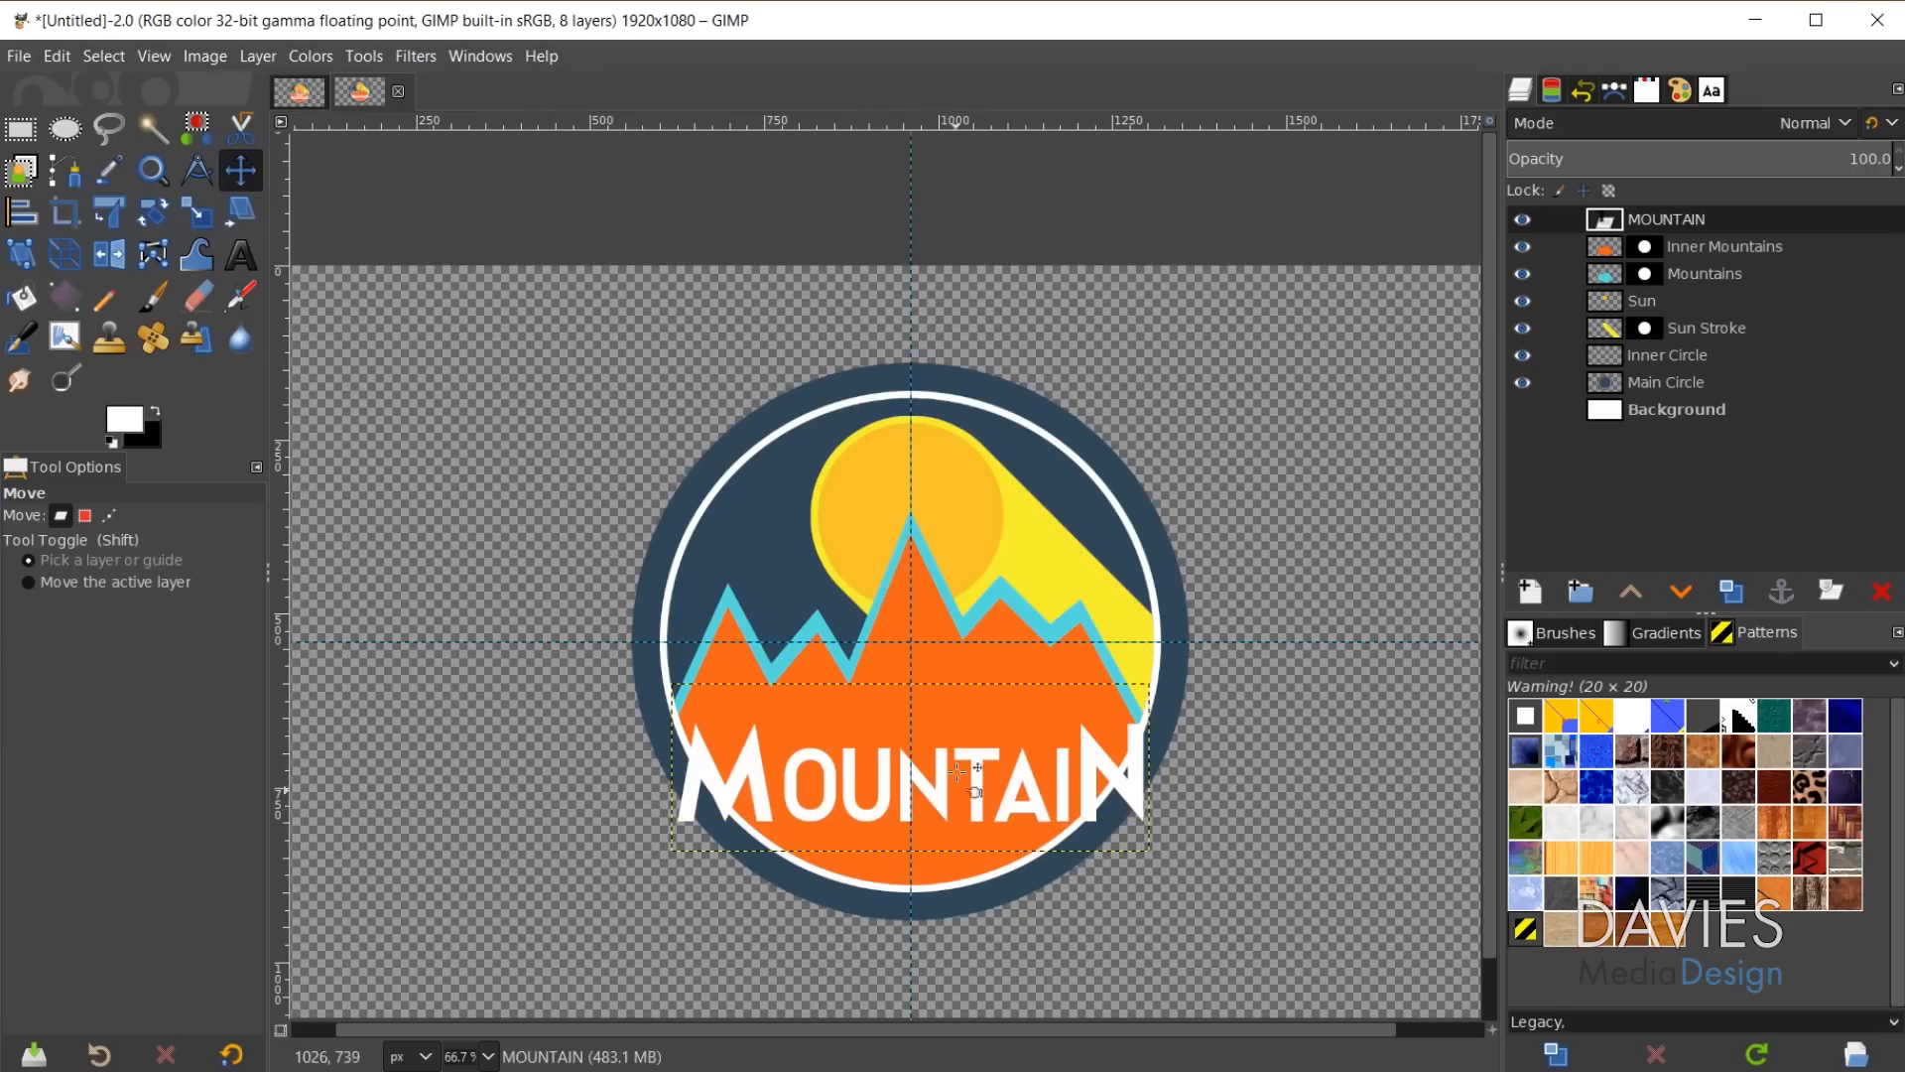
Add the white text WEST in Animosa Bold at 125 px above the MOUNTAIN text.
click(241, 257)
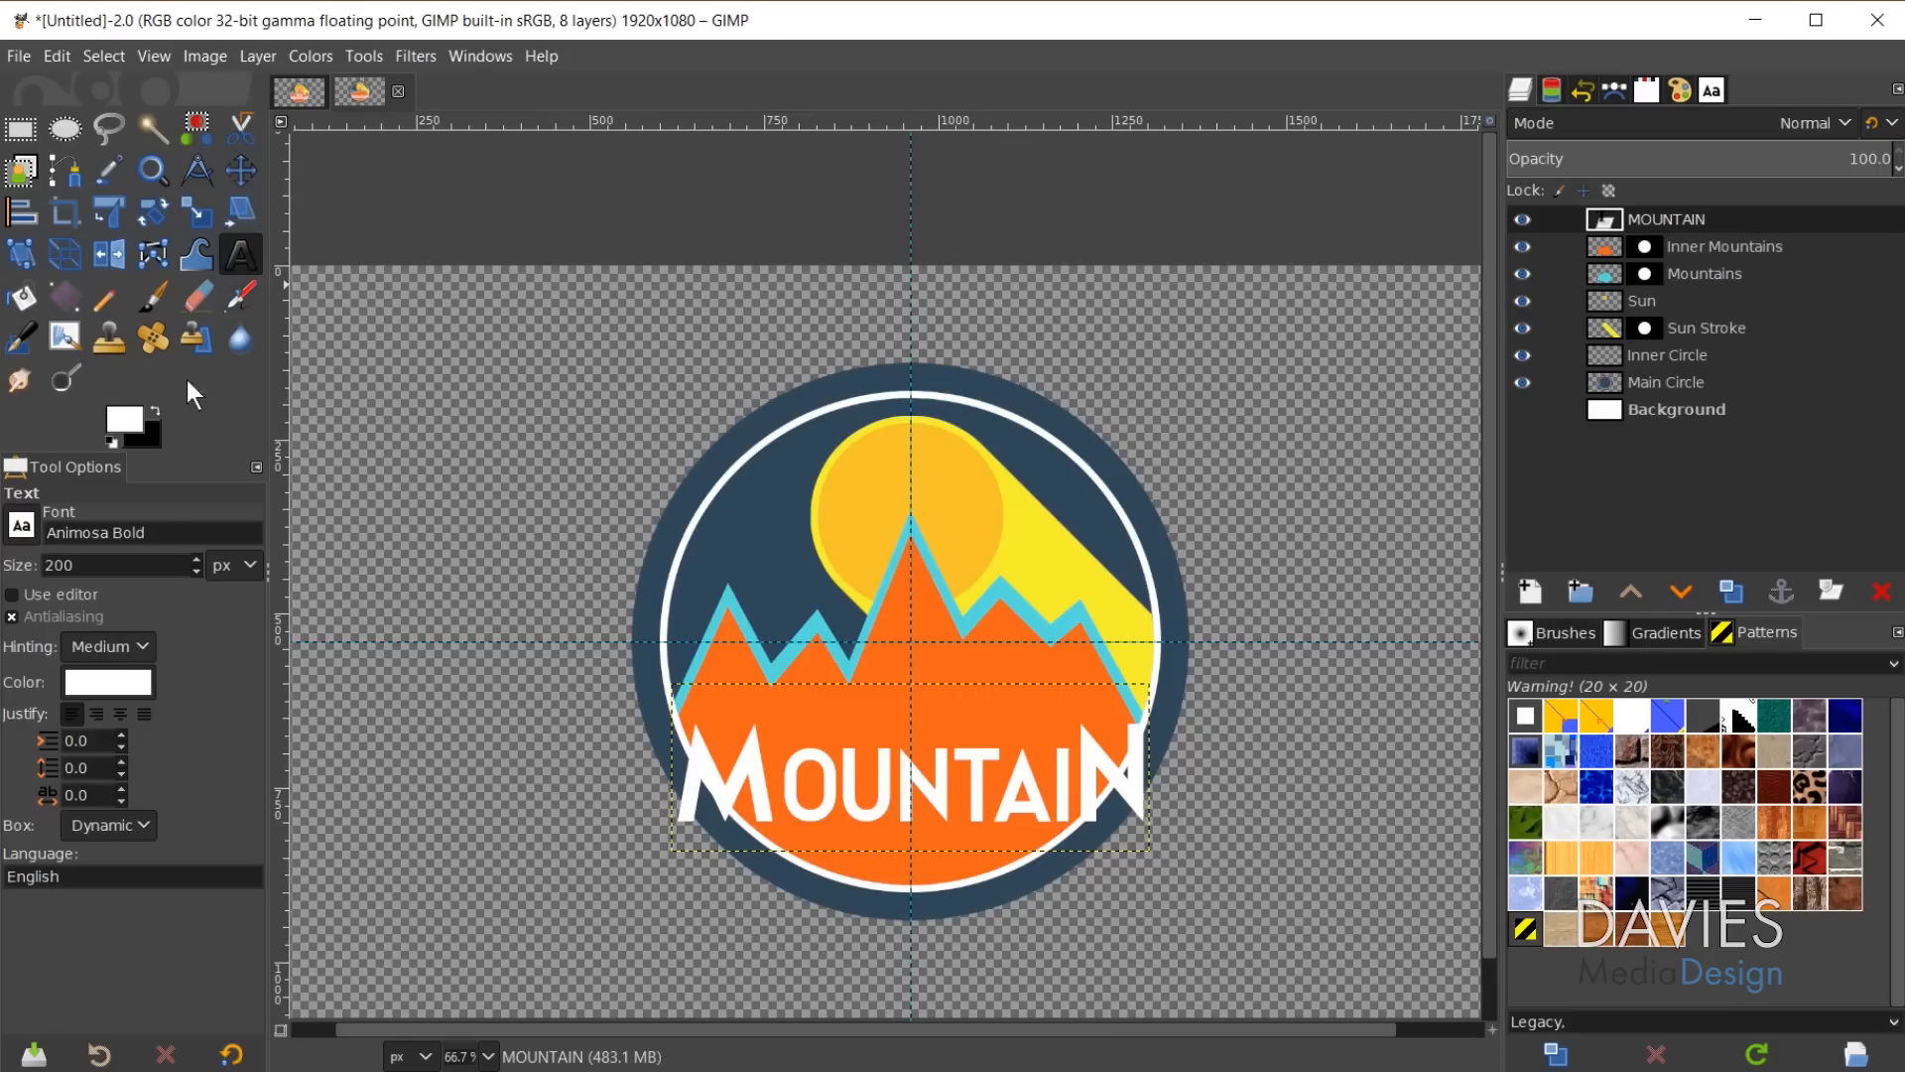
double_click(89, 565)
click(865, 772)
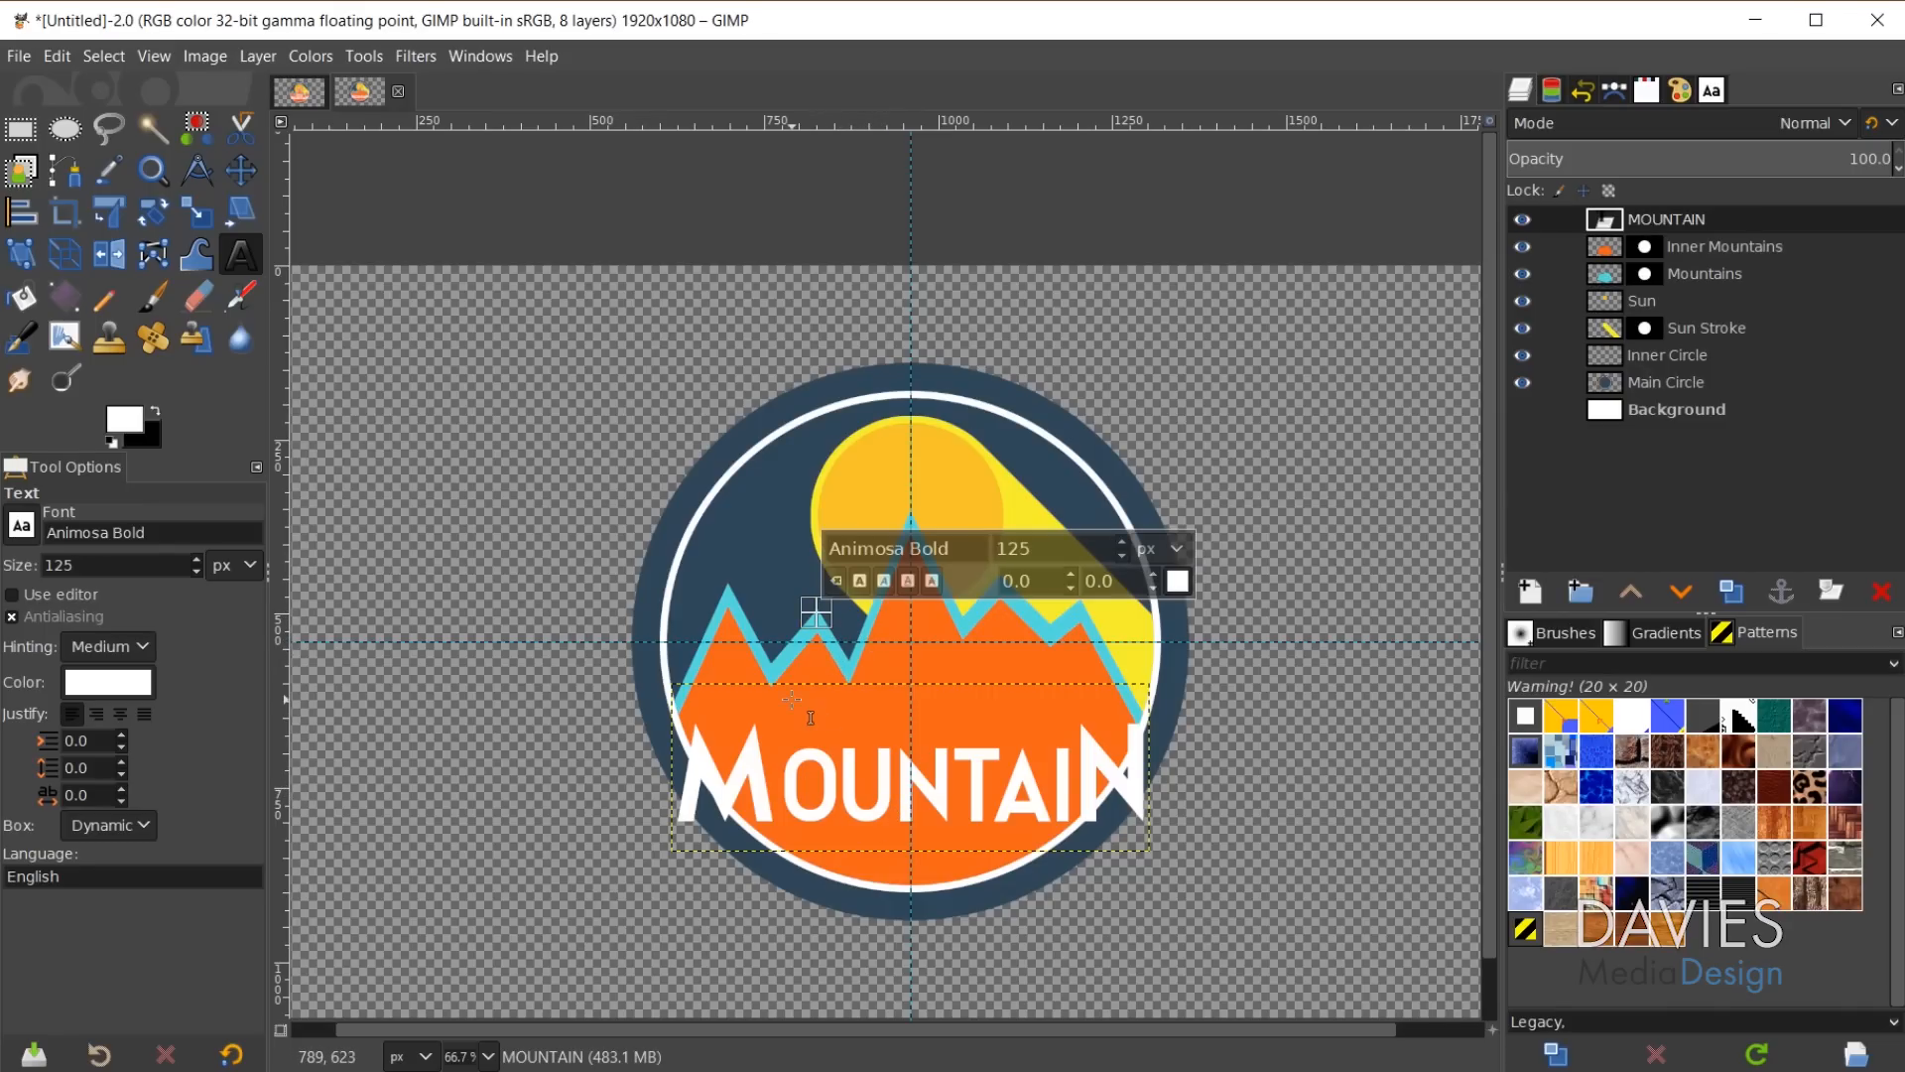
text(WEST)
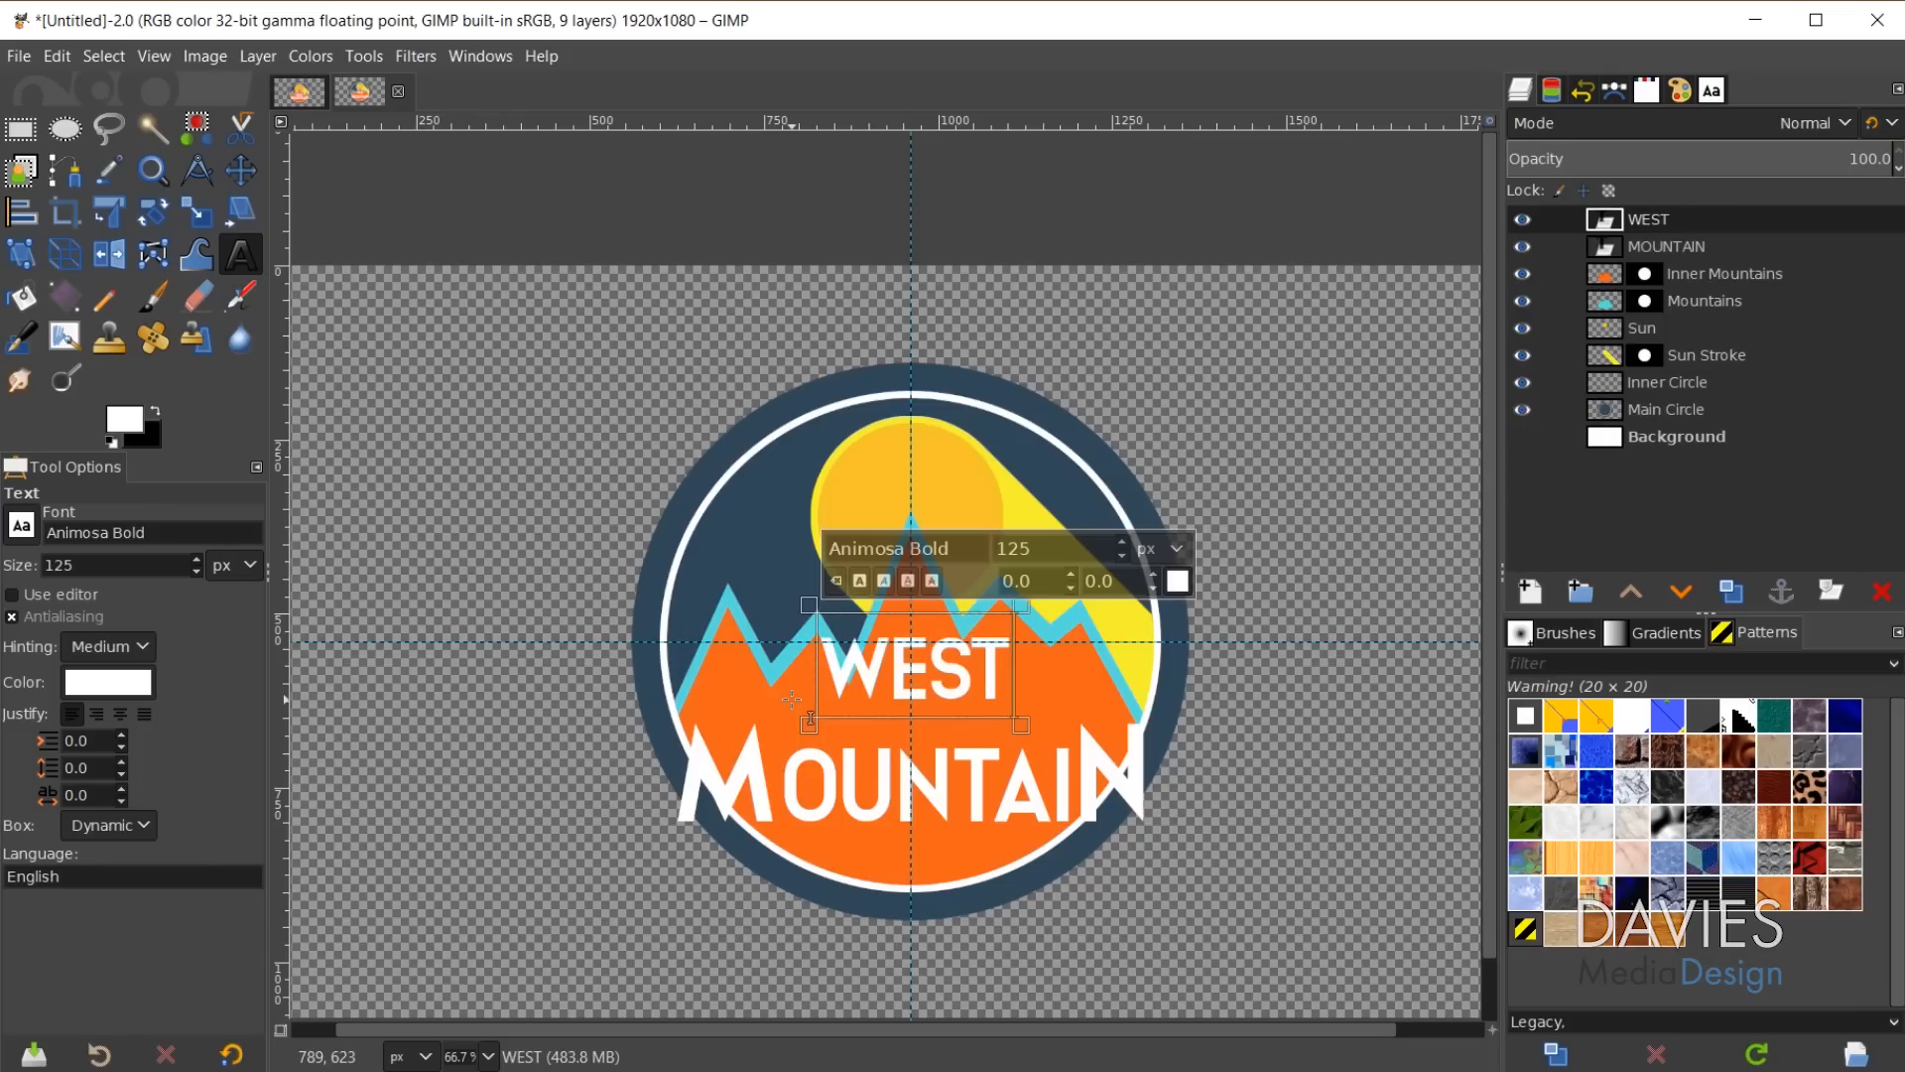
Move WEST down so it sits centered just above MOUNTAIN, and shift MOUNTAIN slightly lower.
click(240, 170)
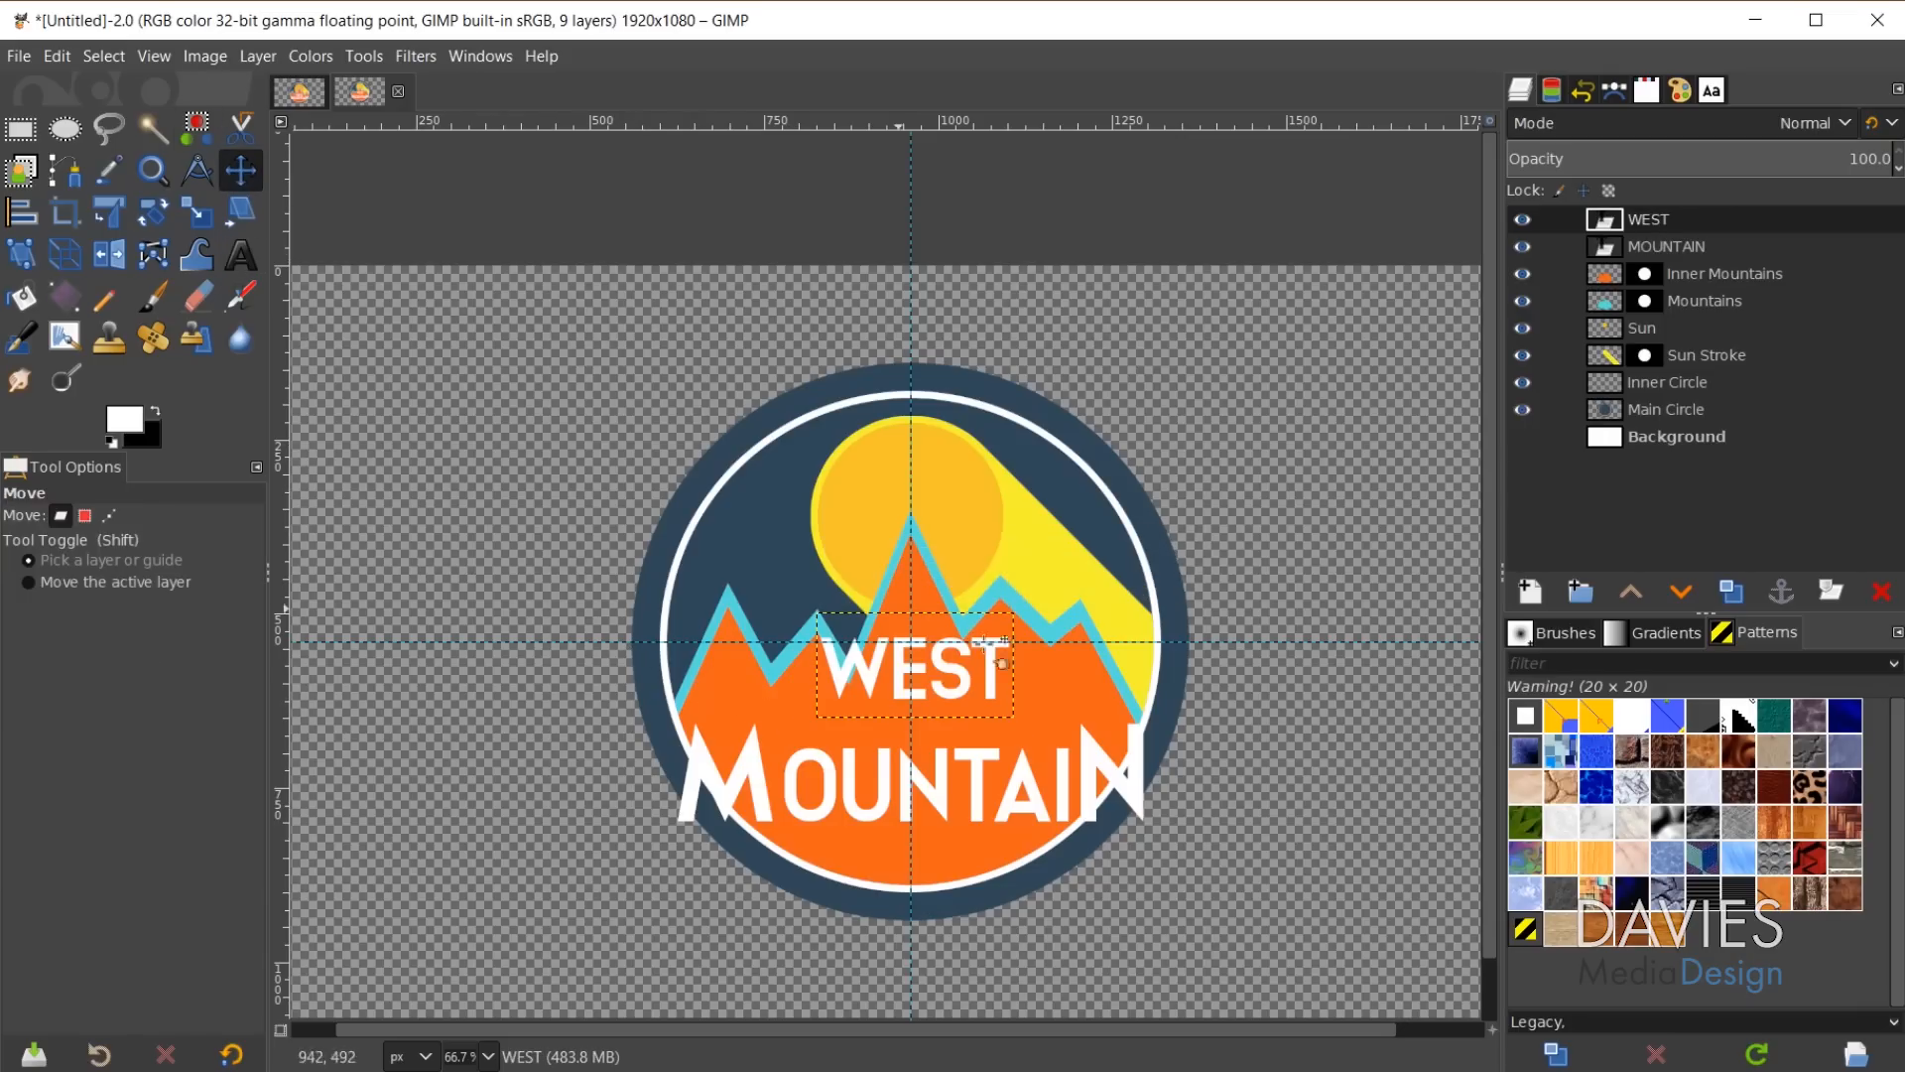
drag(963, 676, 961, 730)
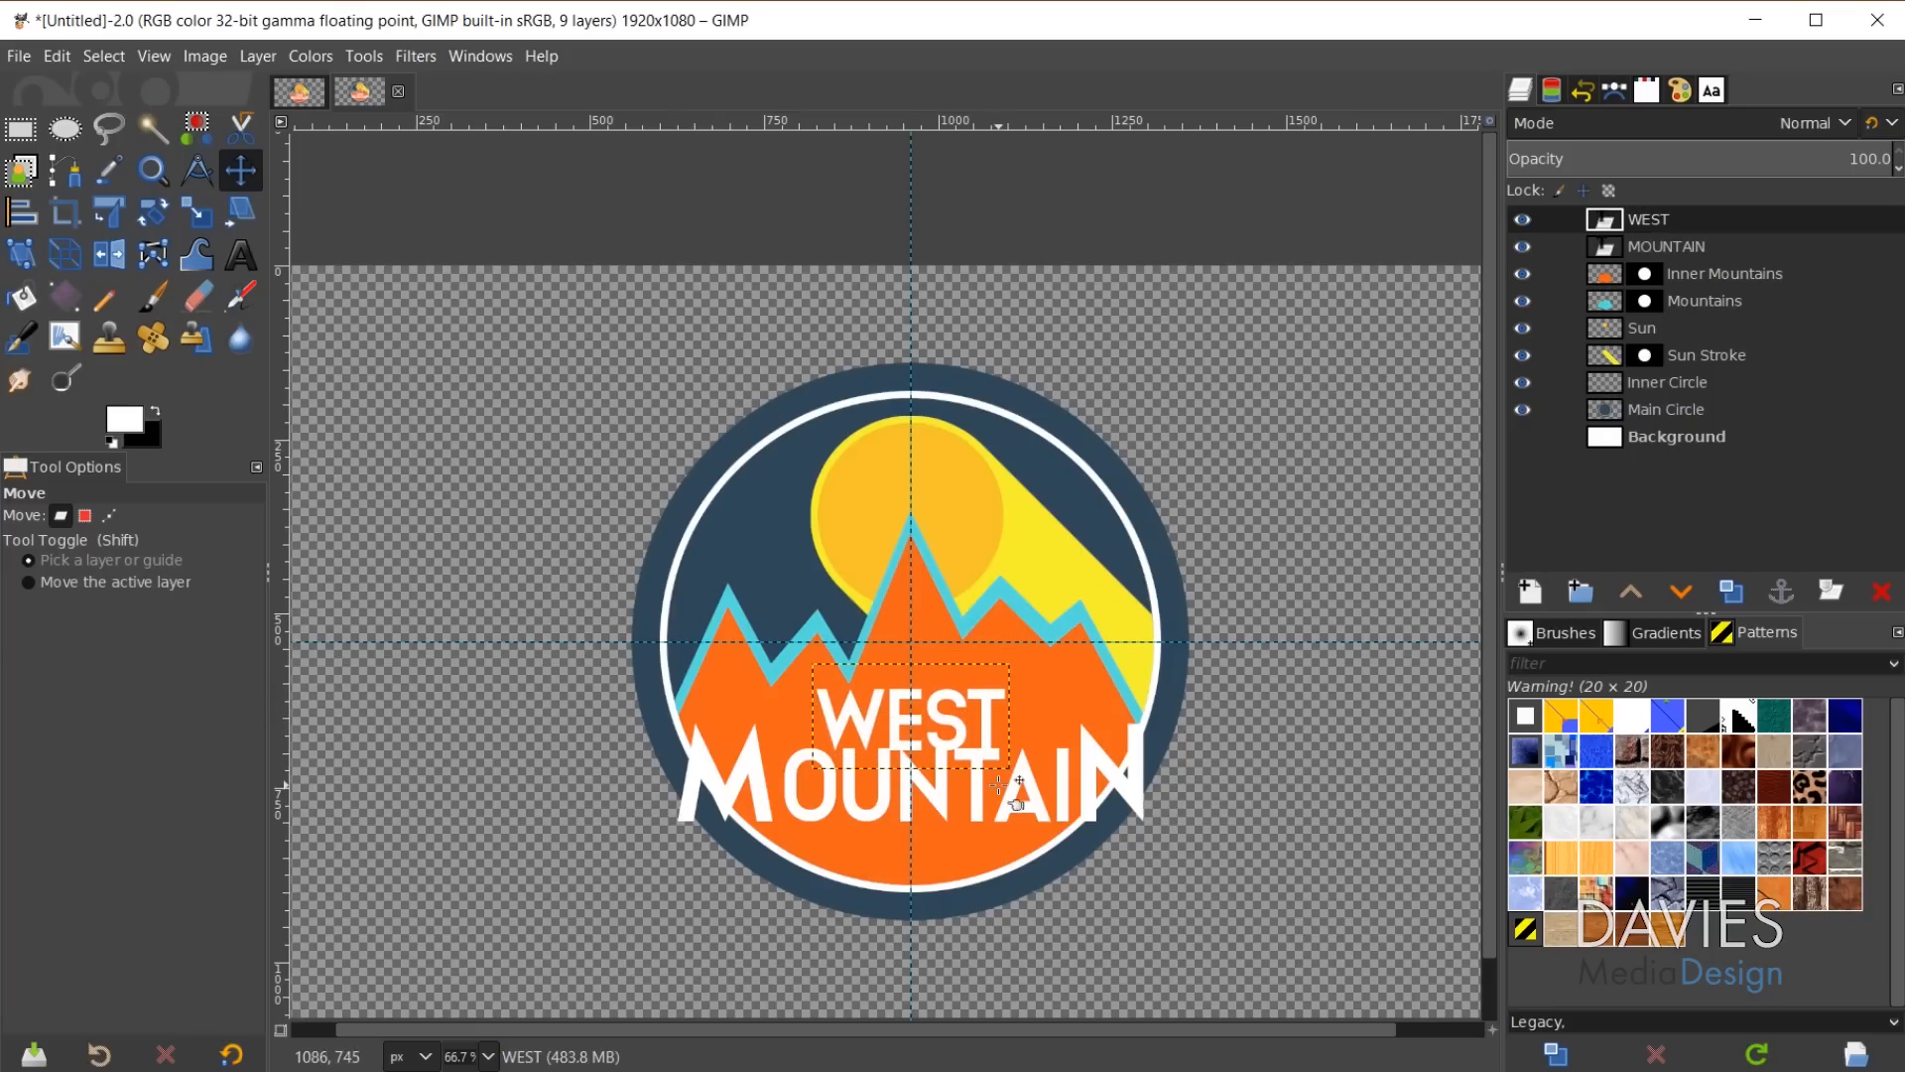
drag(1032, 787, 1034, 800)
Set the Text tool's color to the dark blue 2f4858.
key(t)
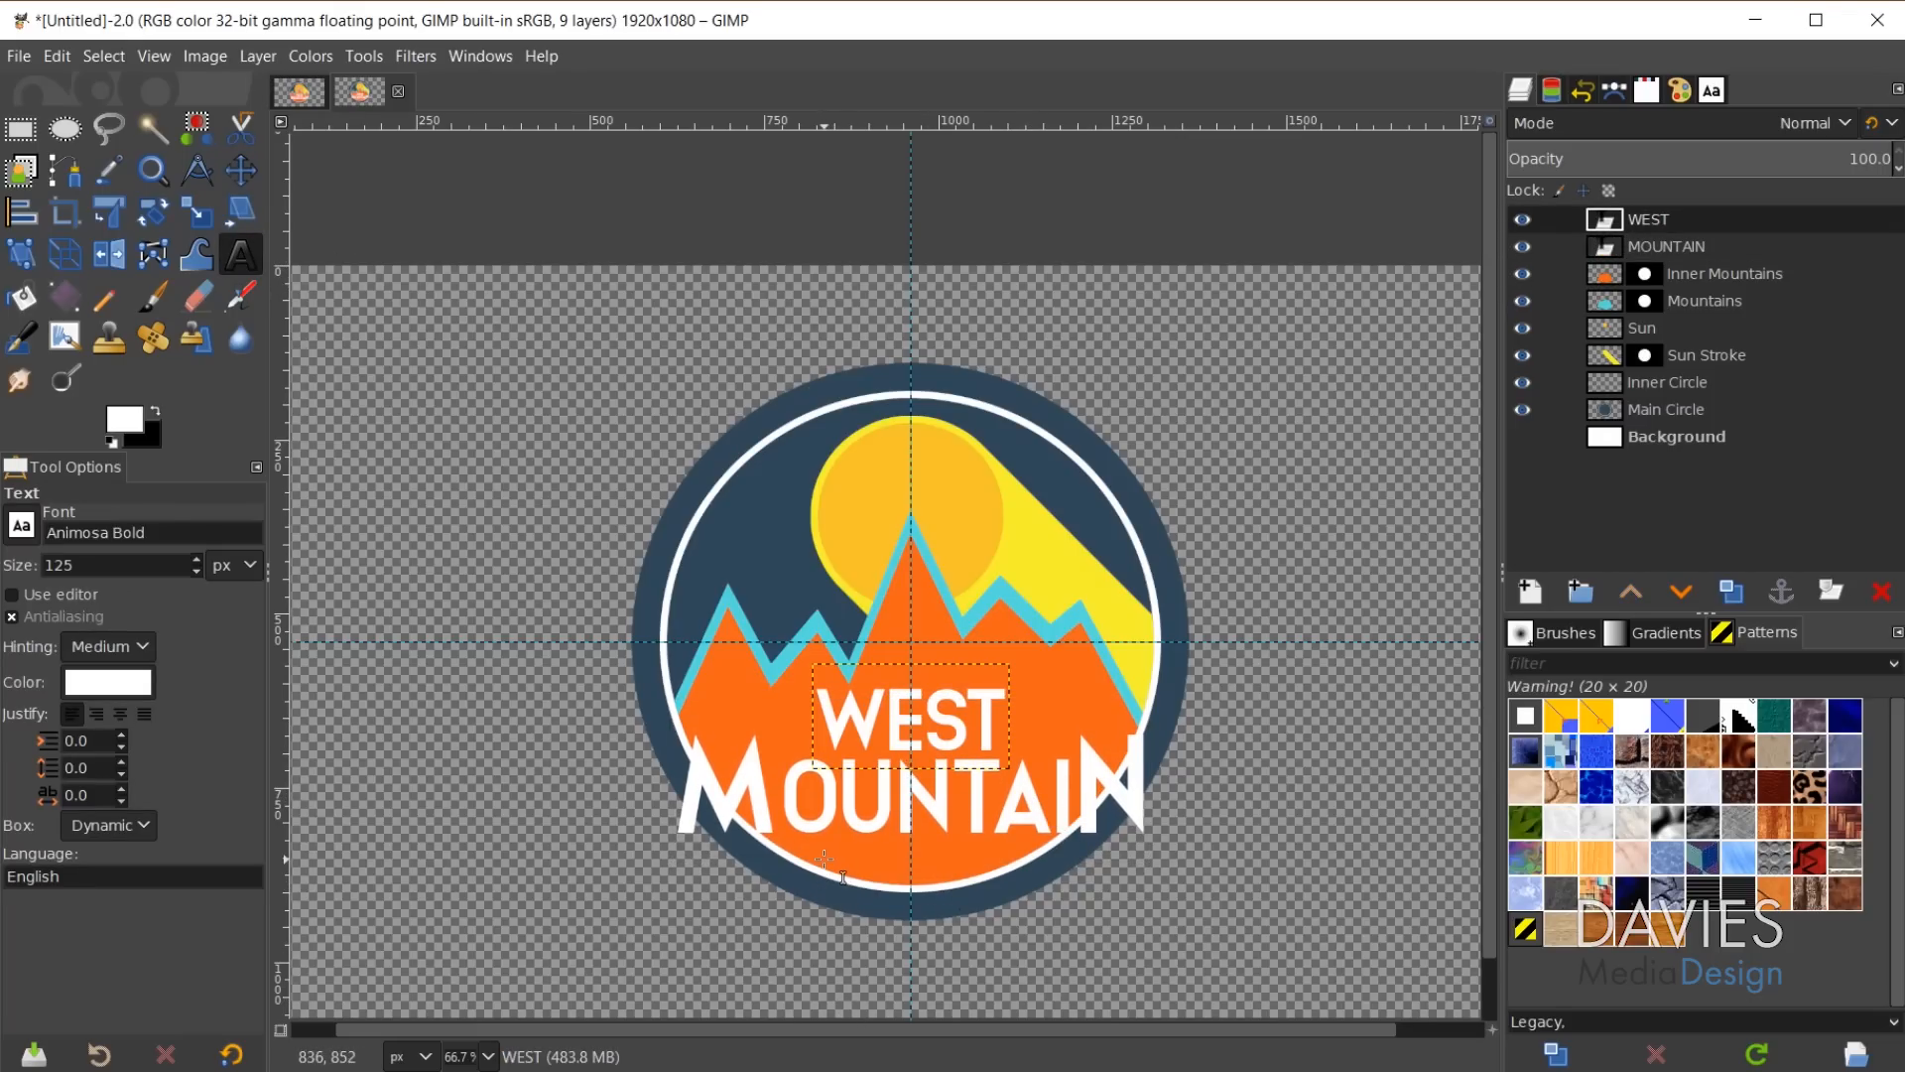
click(111, 683)
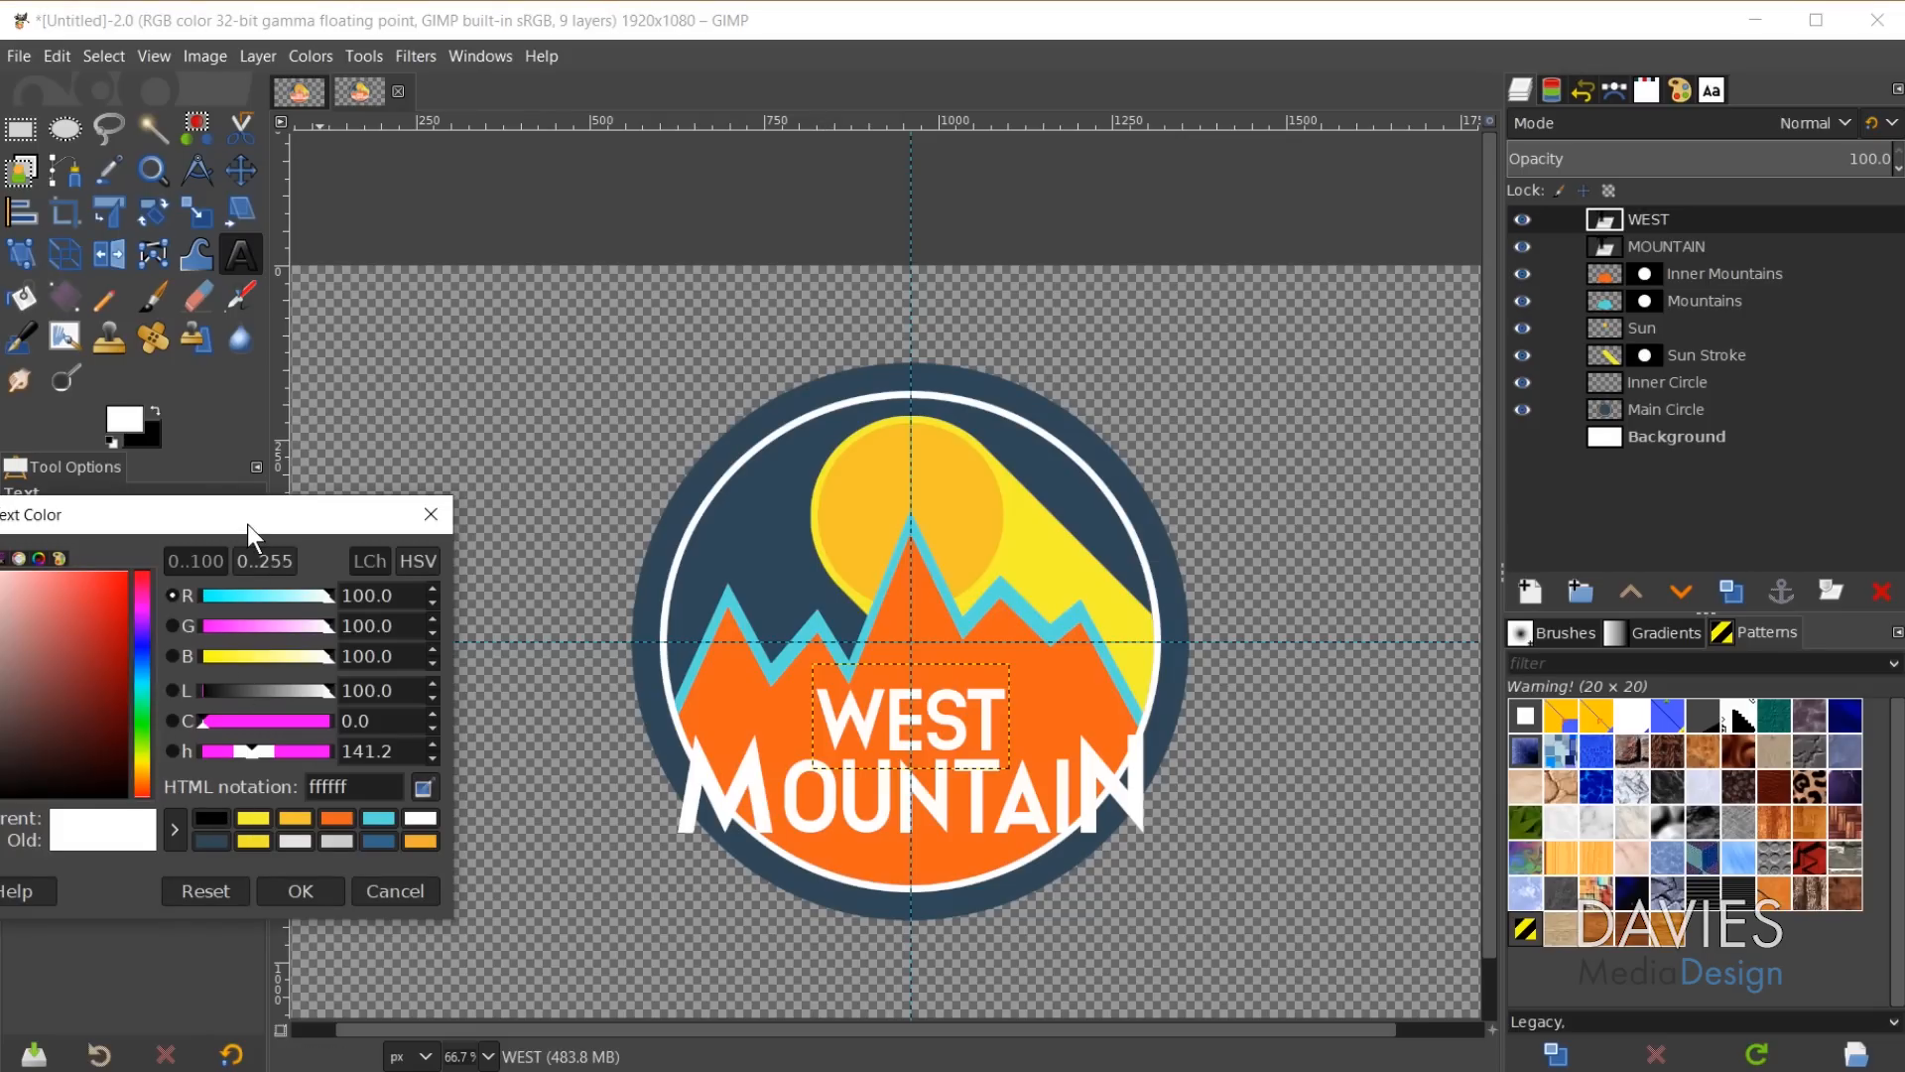
drag(247, 524, 545, 217)
click(514, 530)
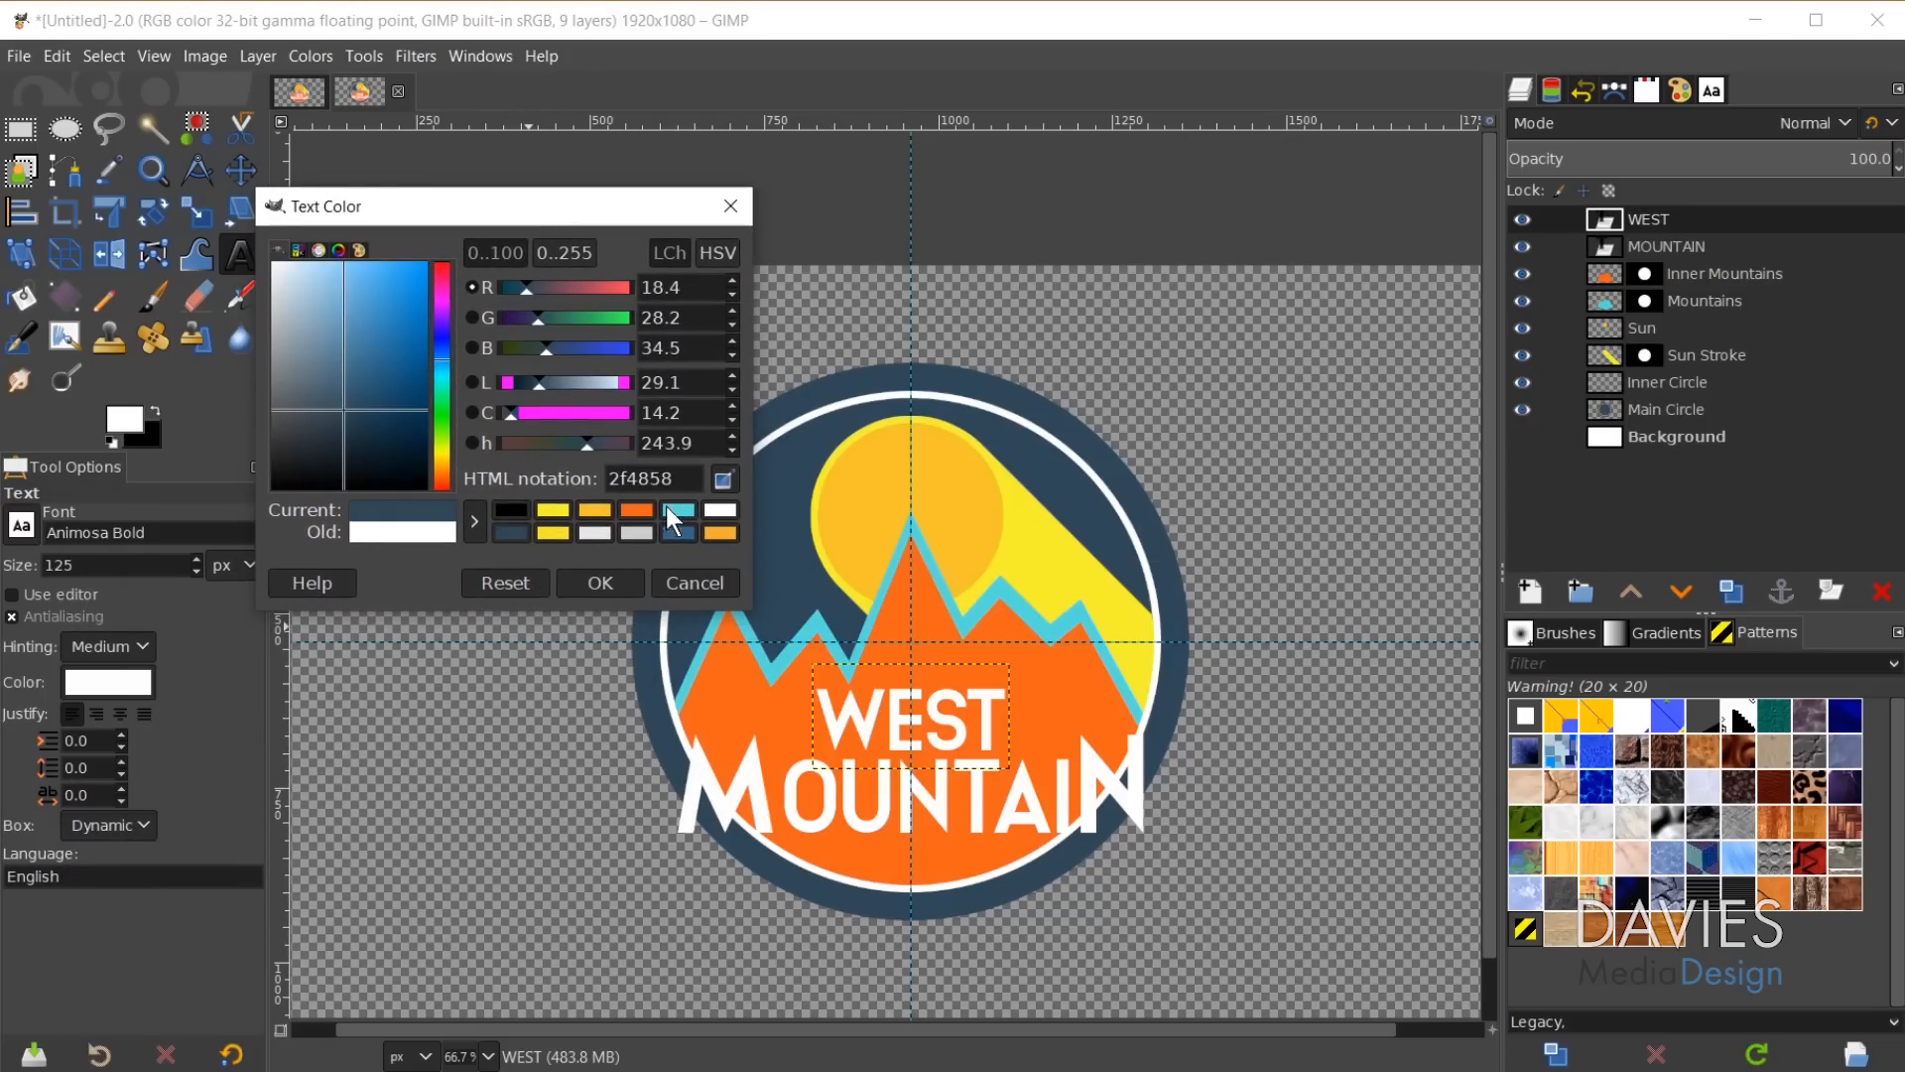
click(615, 583)
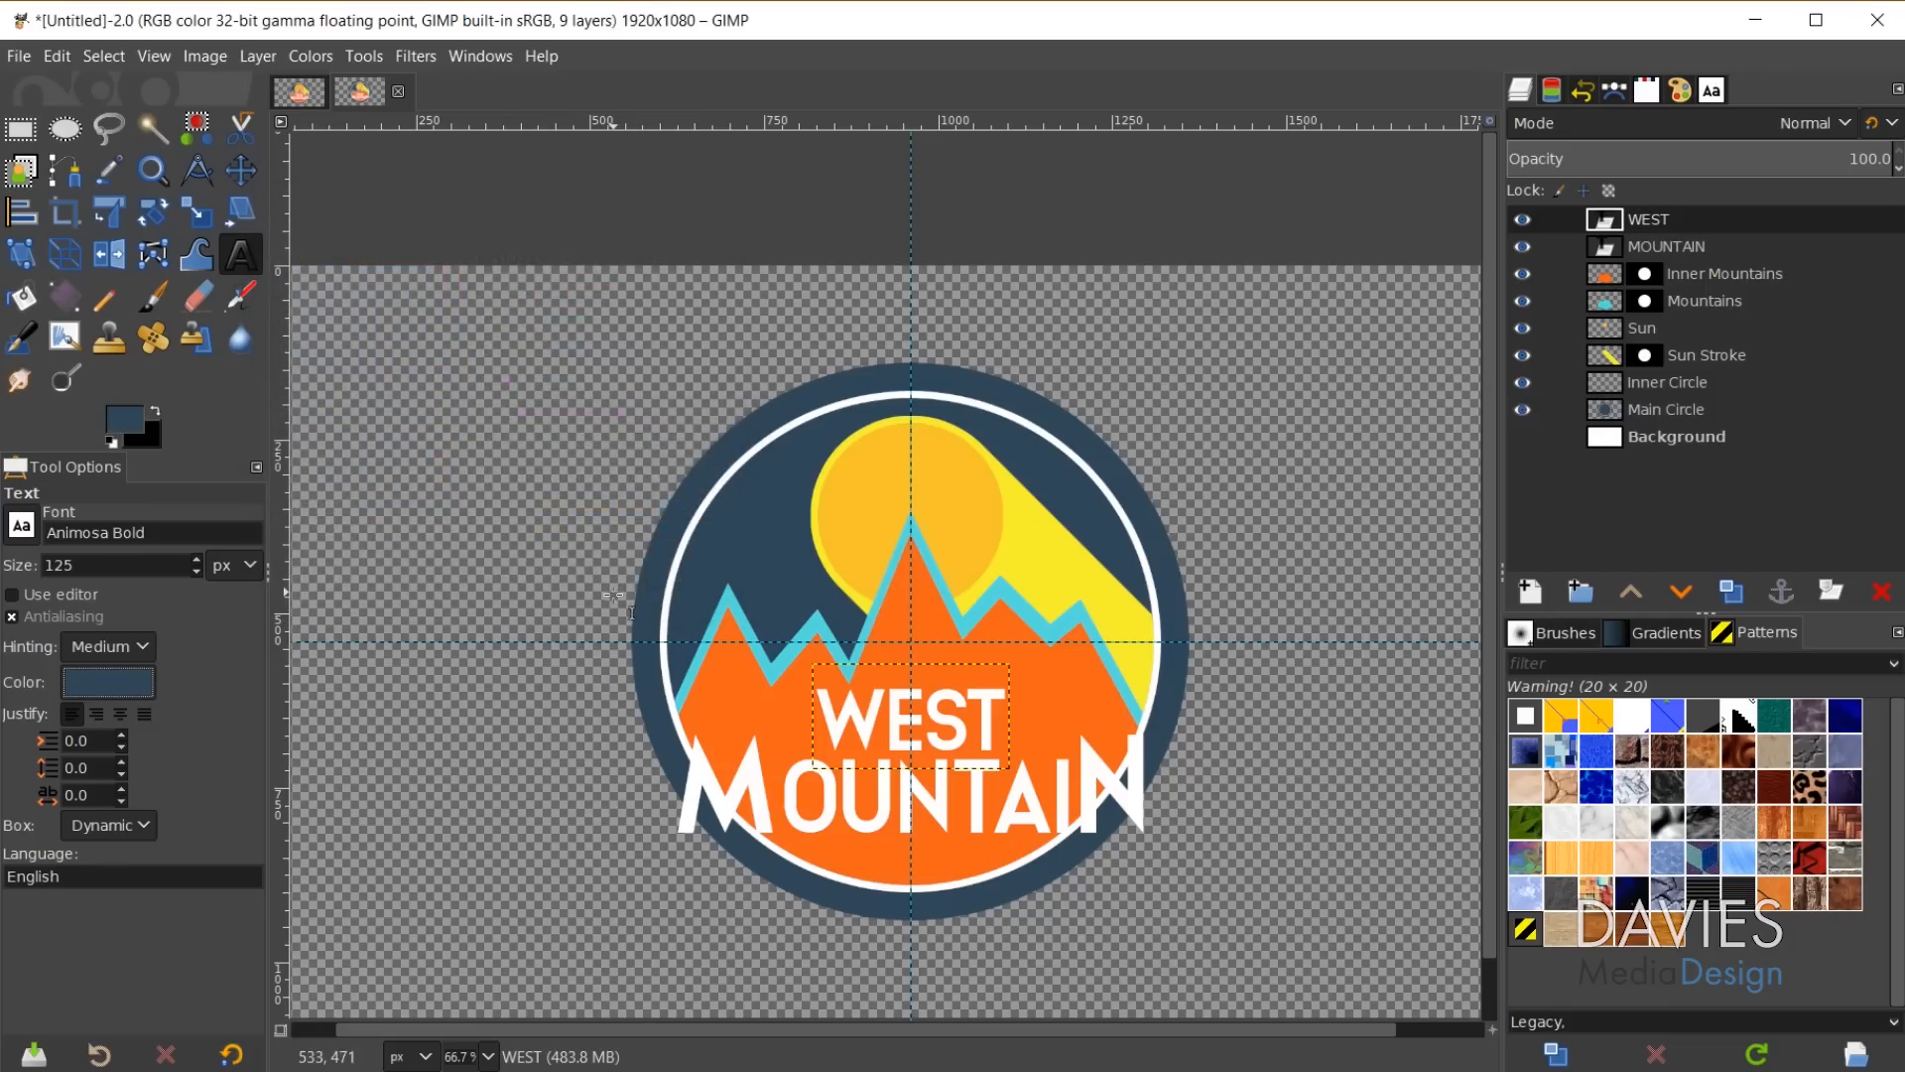
Add the text BREWERY in dark blue Animosa Bold at 200 px near the lower edge of the disc.
click(832, 849)
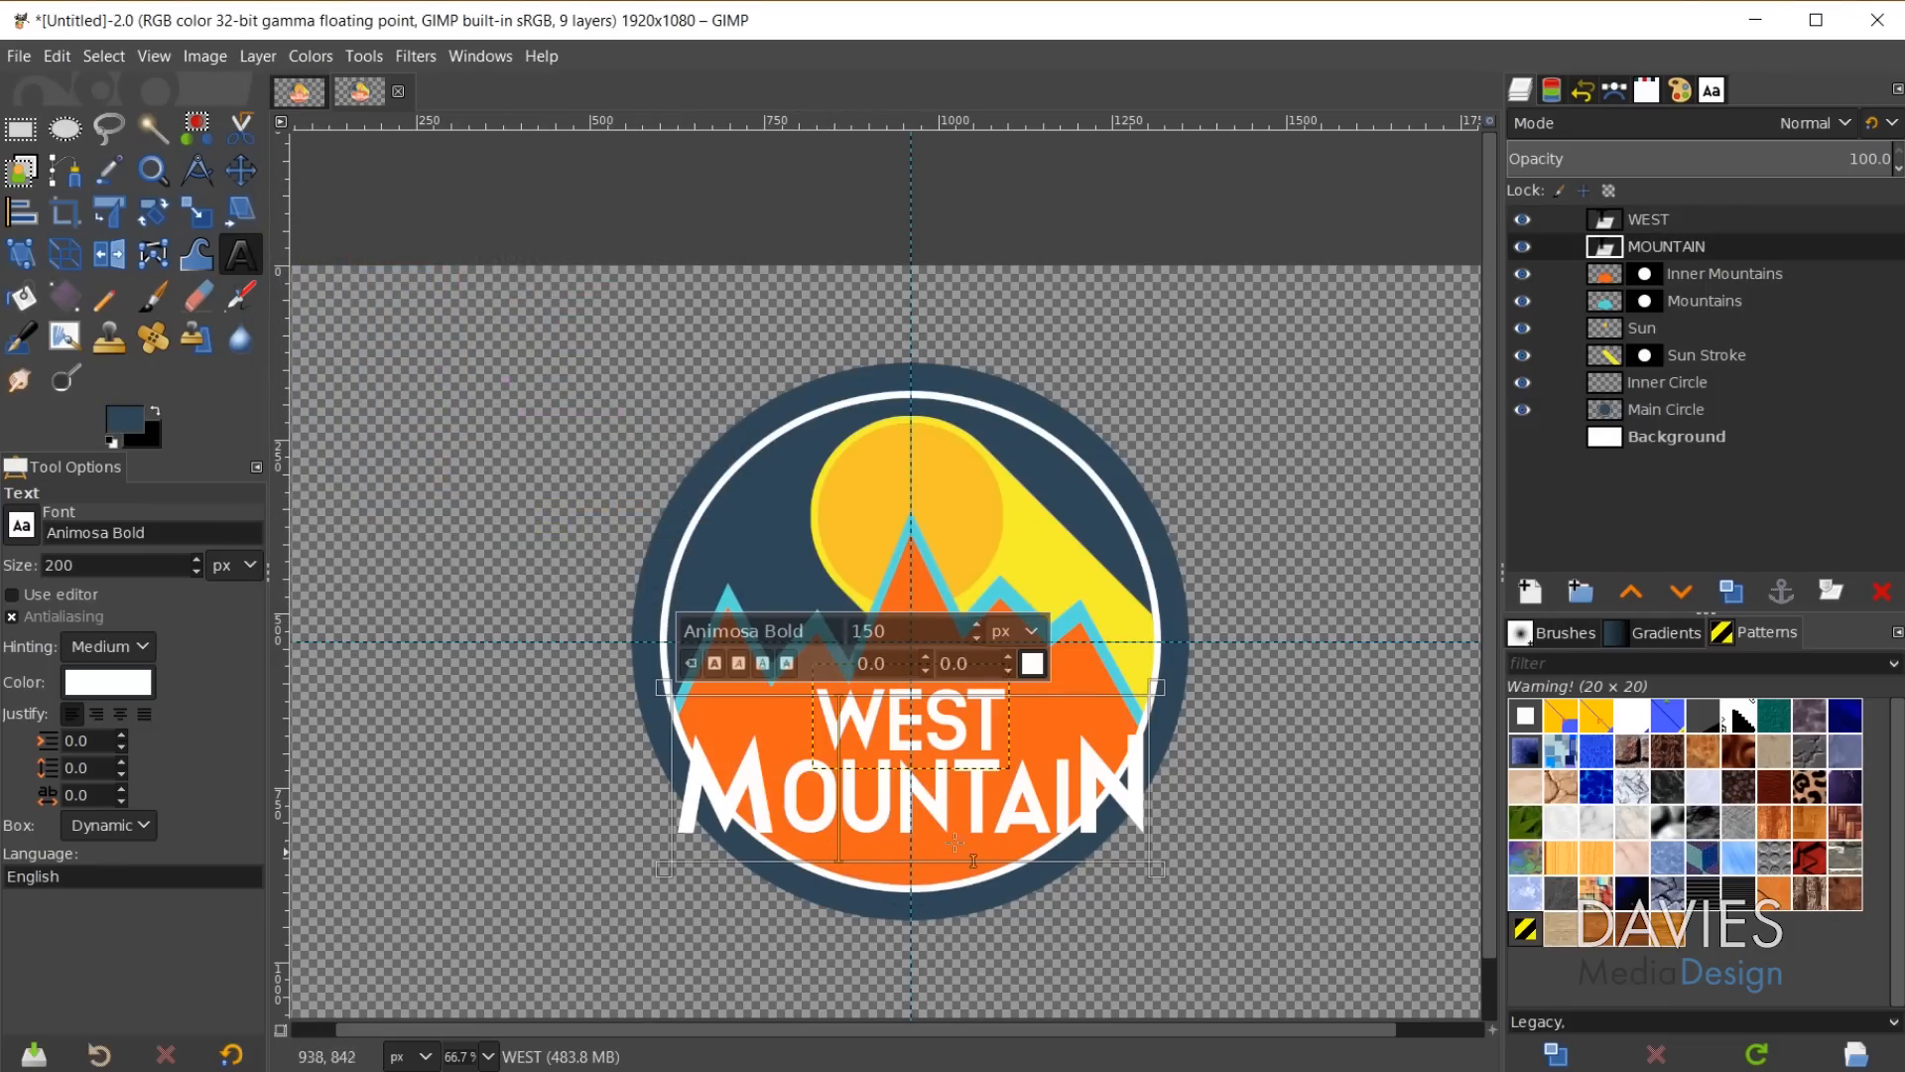
click(203, 246)
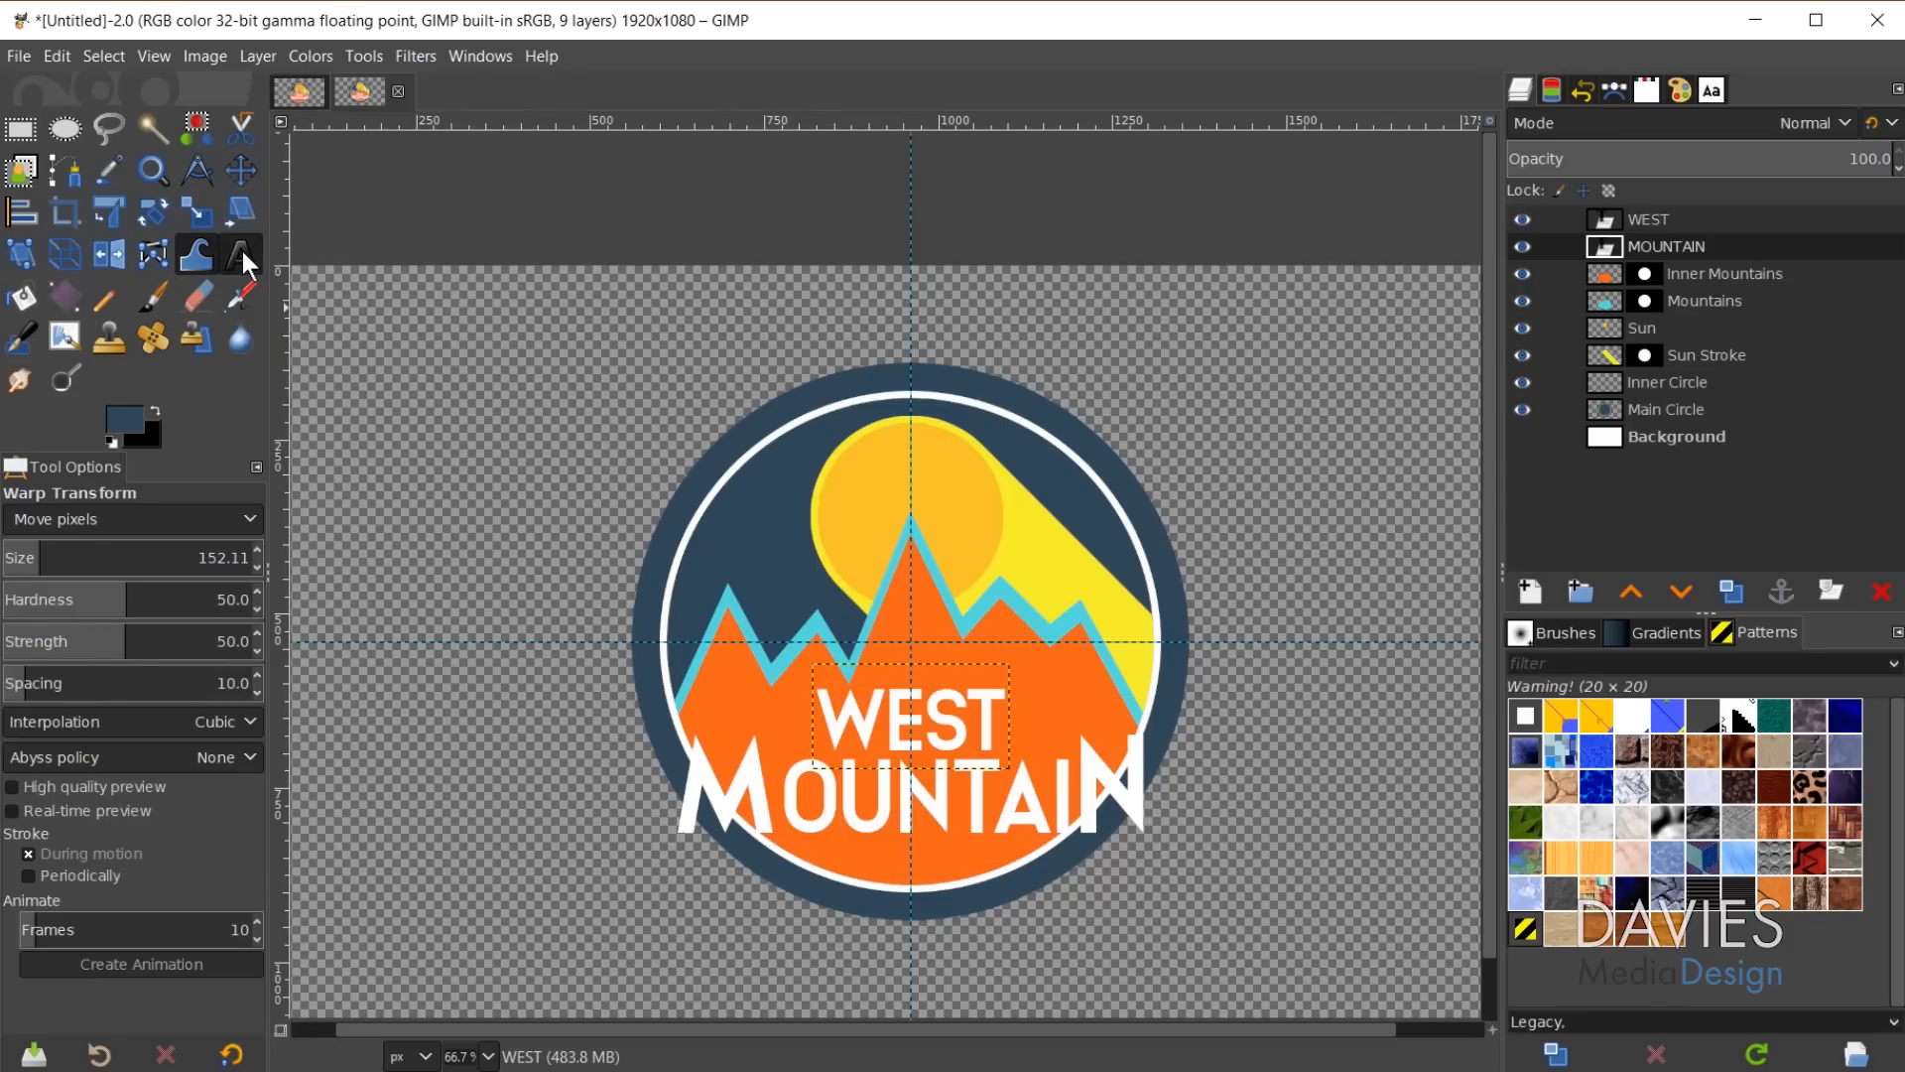
click(242, 252)
click(837, 870)
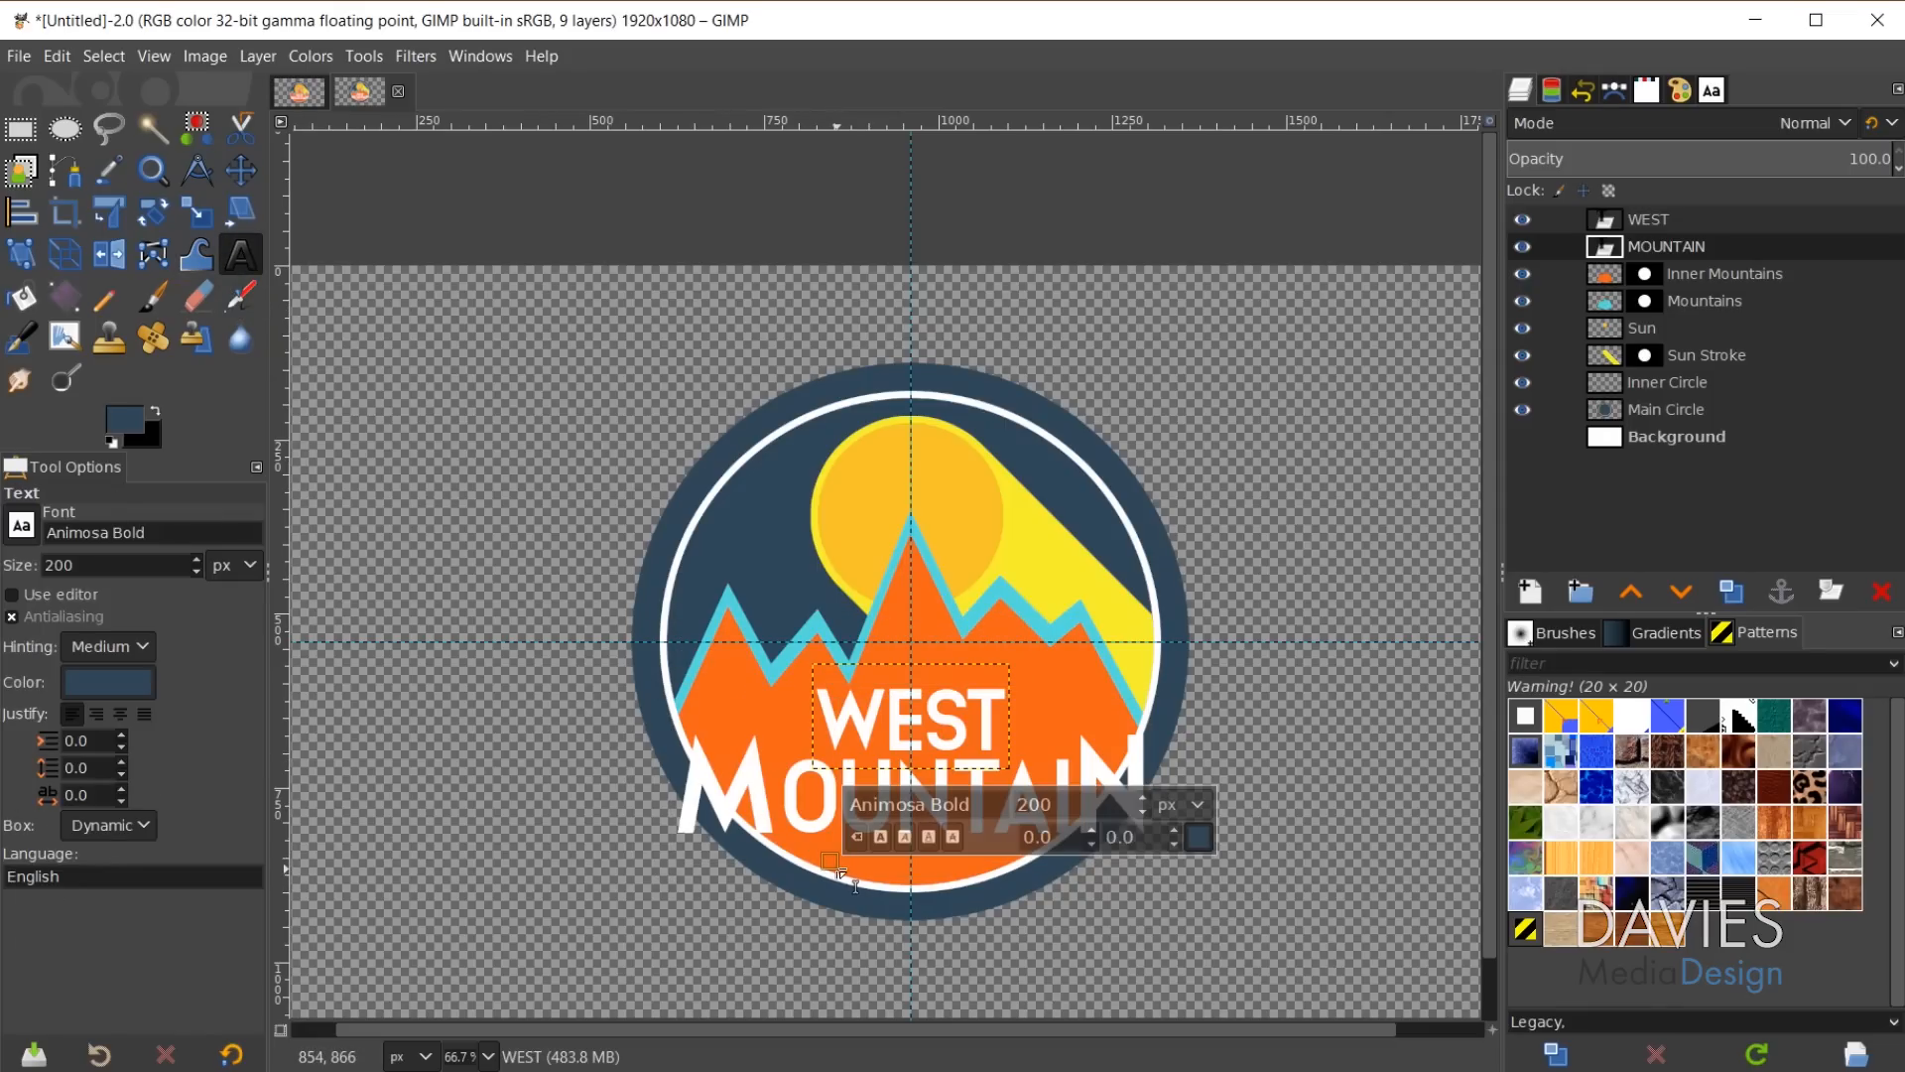
text(BREWERU)
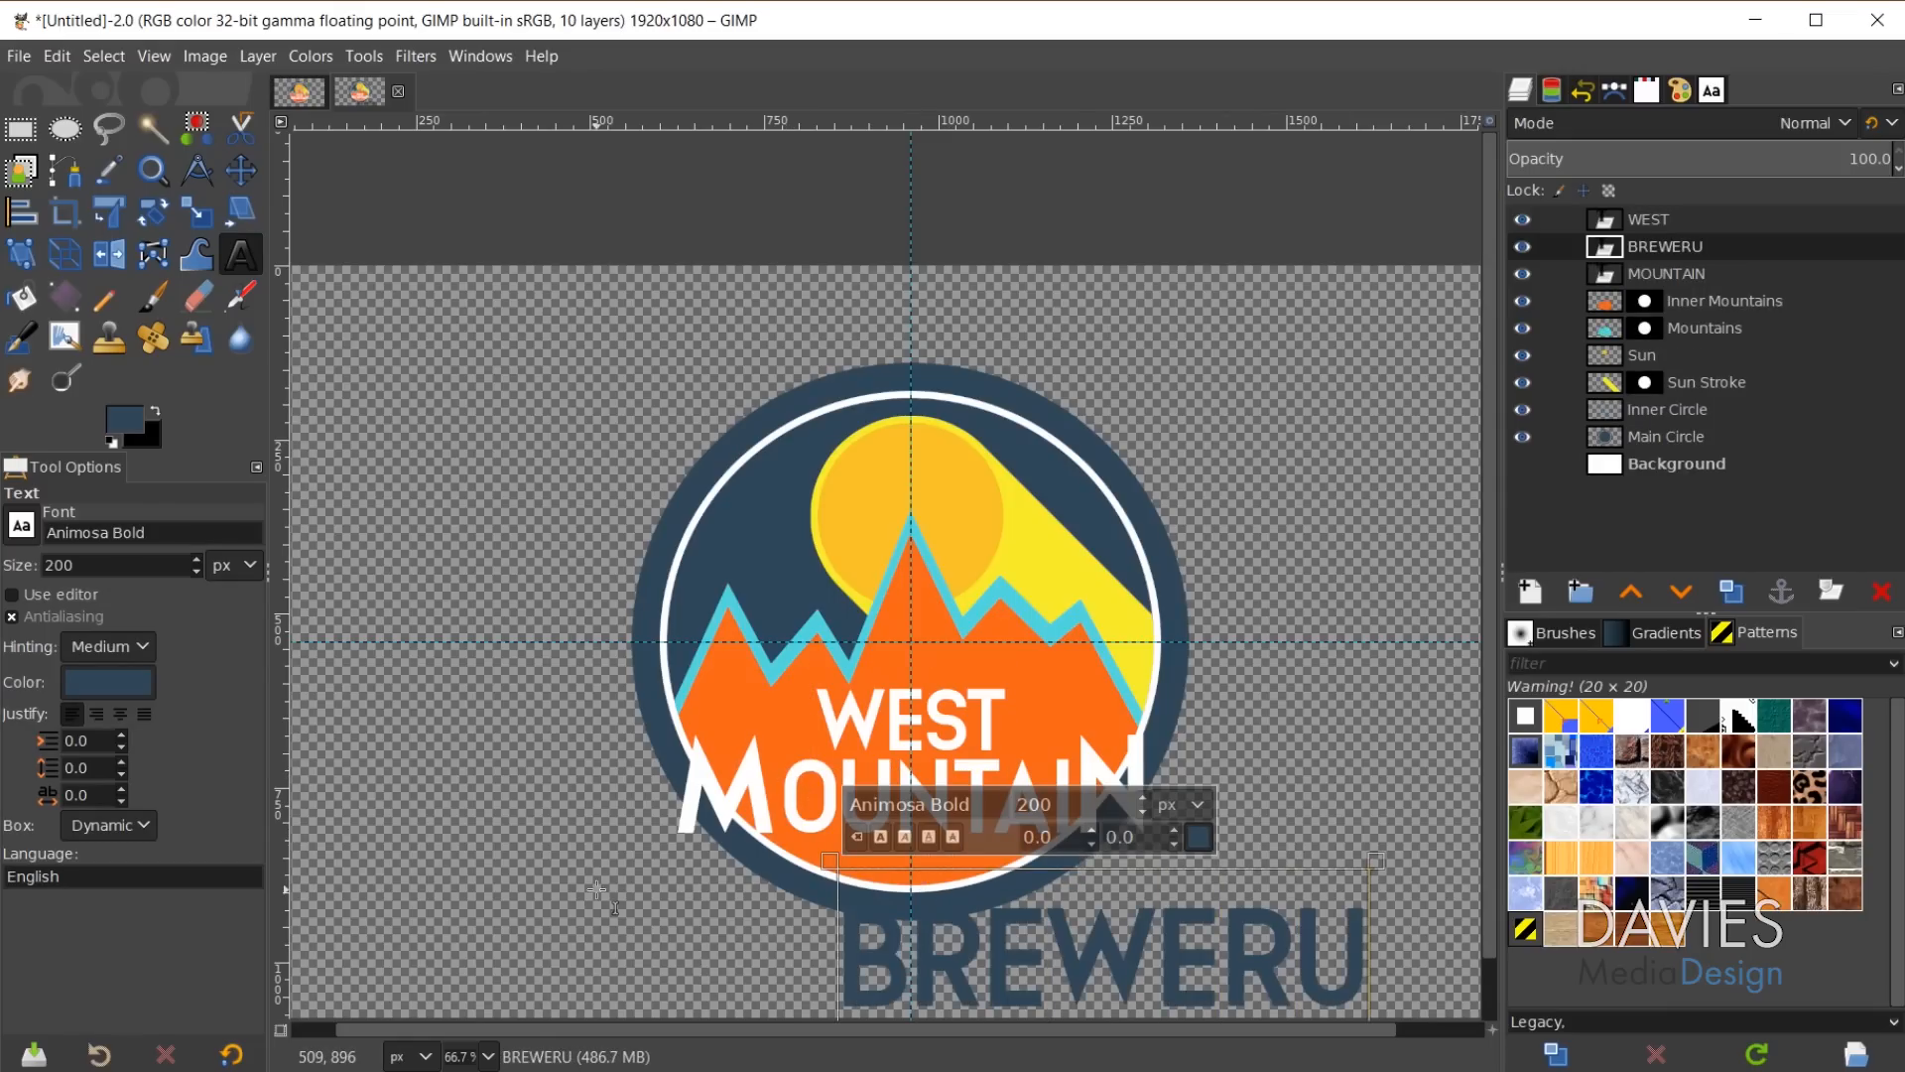
key(BackSpace)
text(Y)
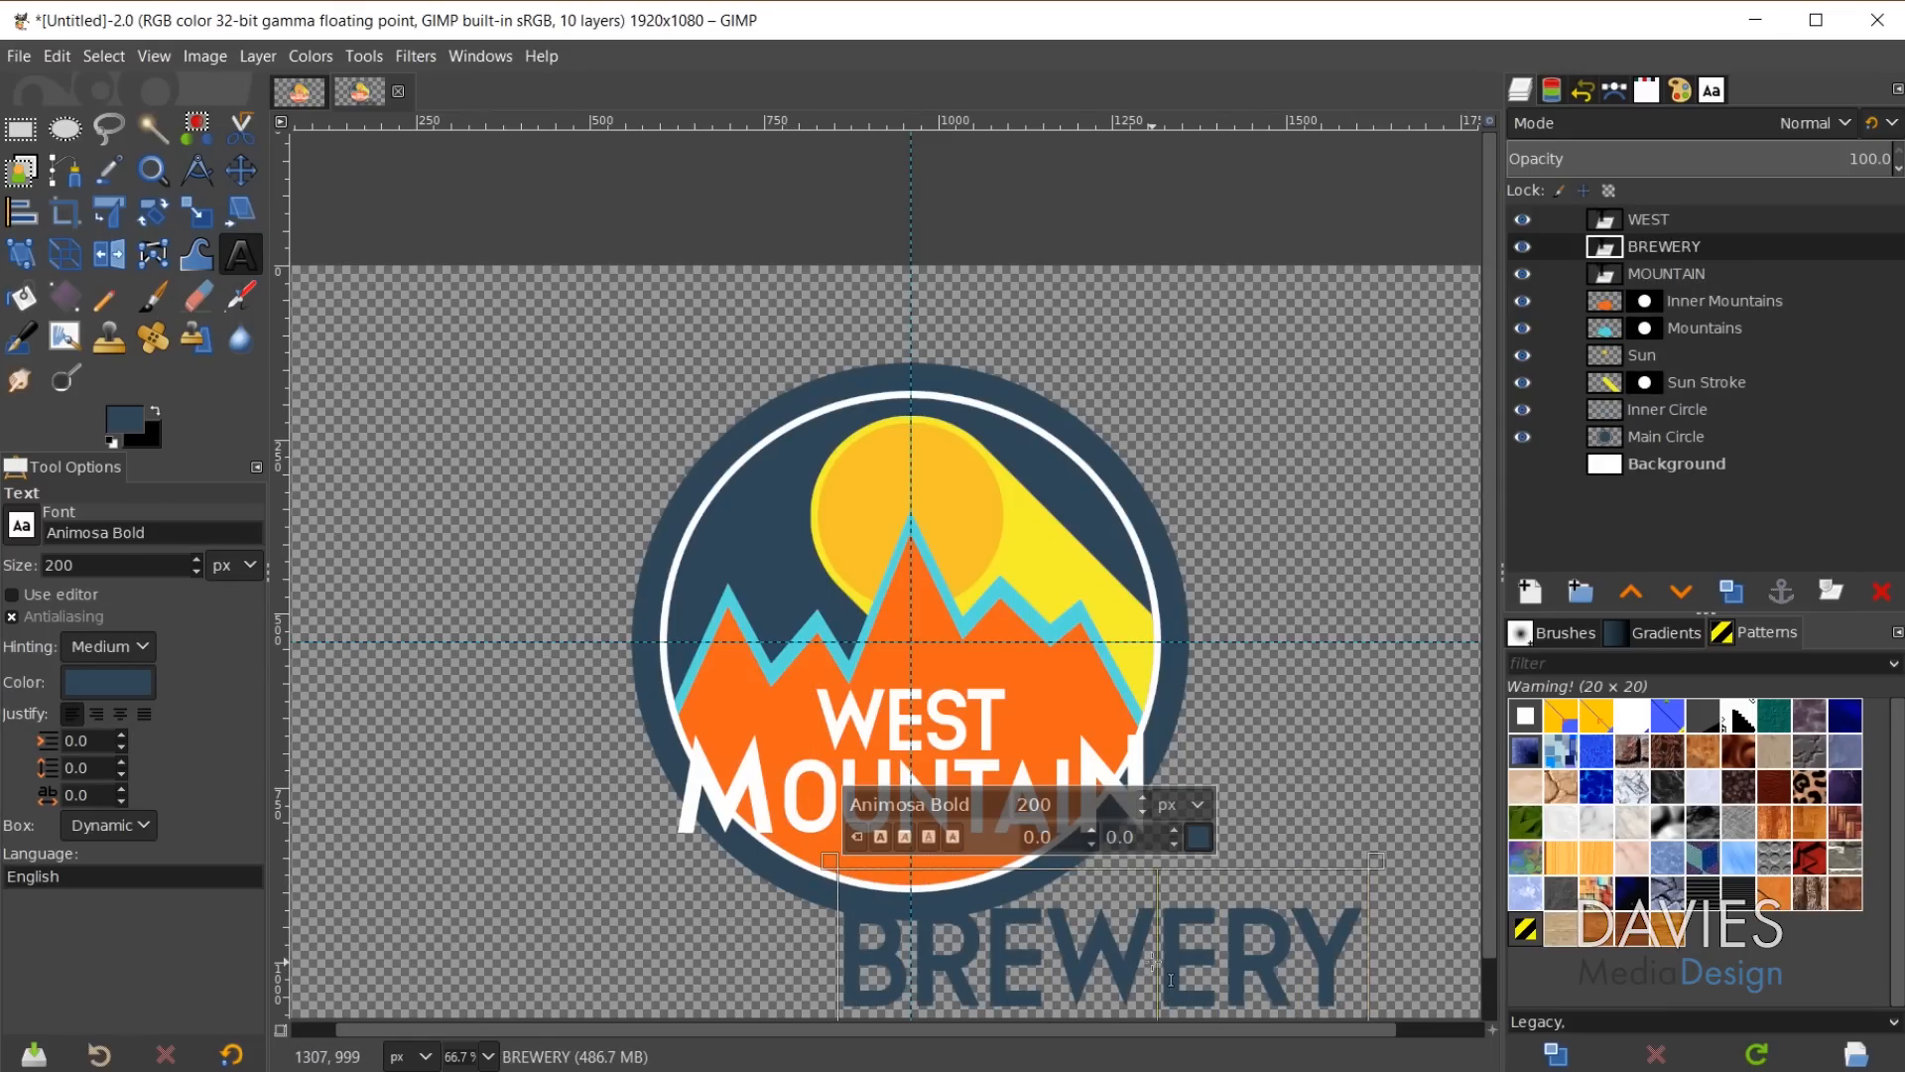
Set the BREWERY text to 75 px and move it directly below MOUNTAIN inside the white ring.
drag(1077, 805, 983, 814)
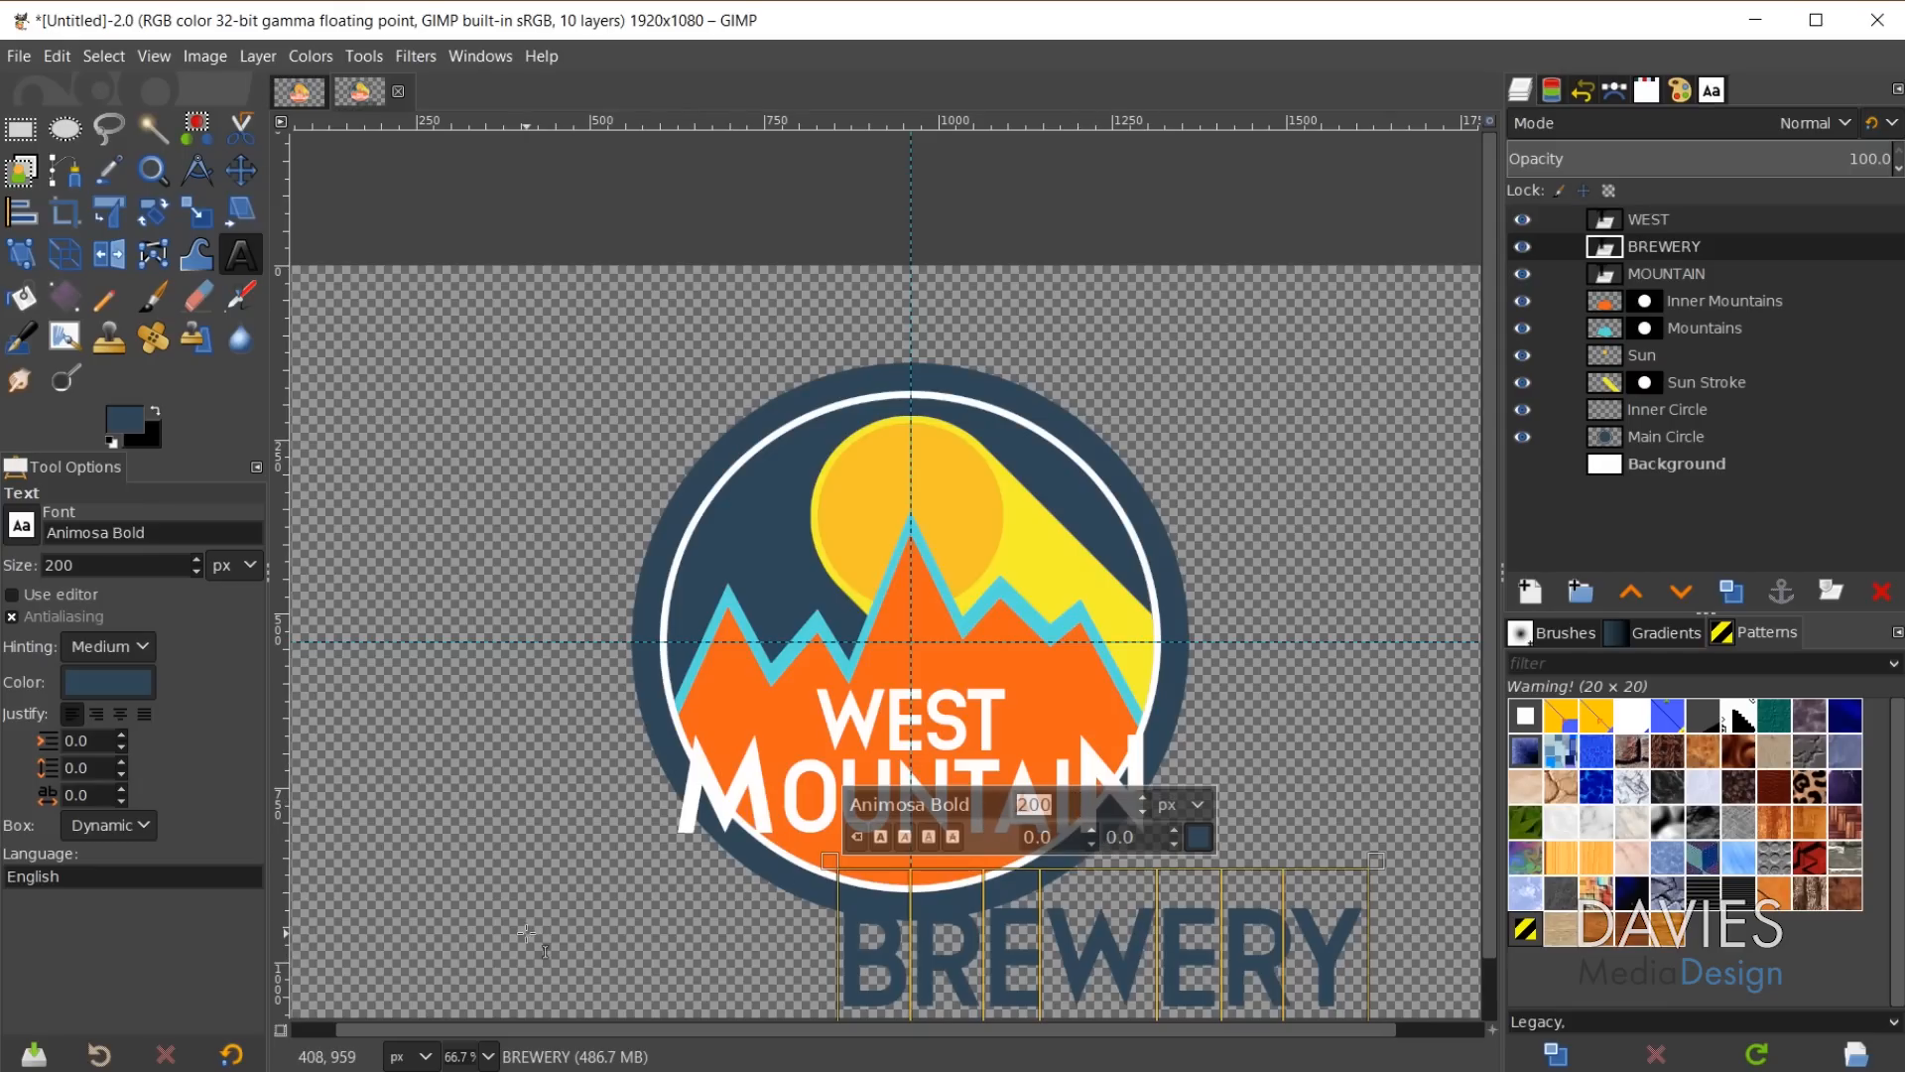
text(75)
key(Return)
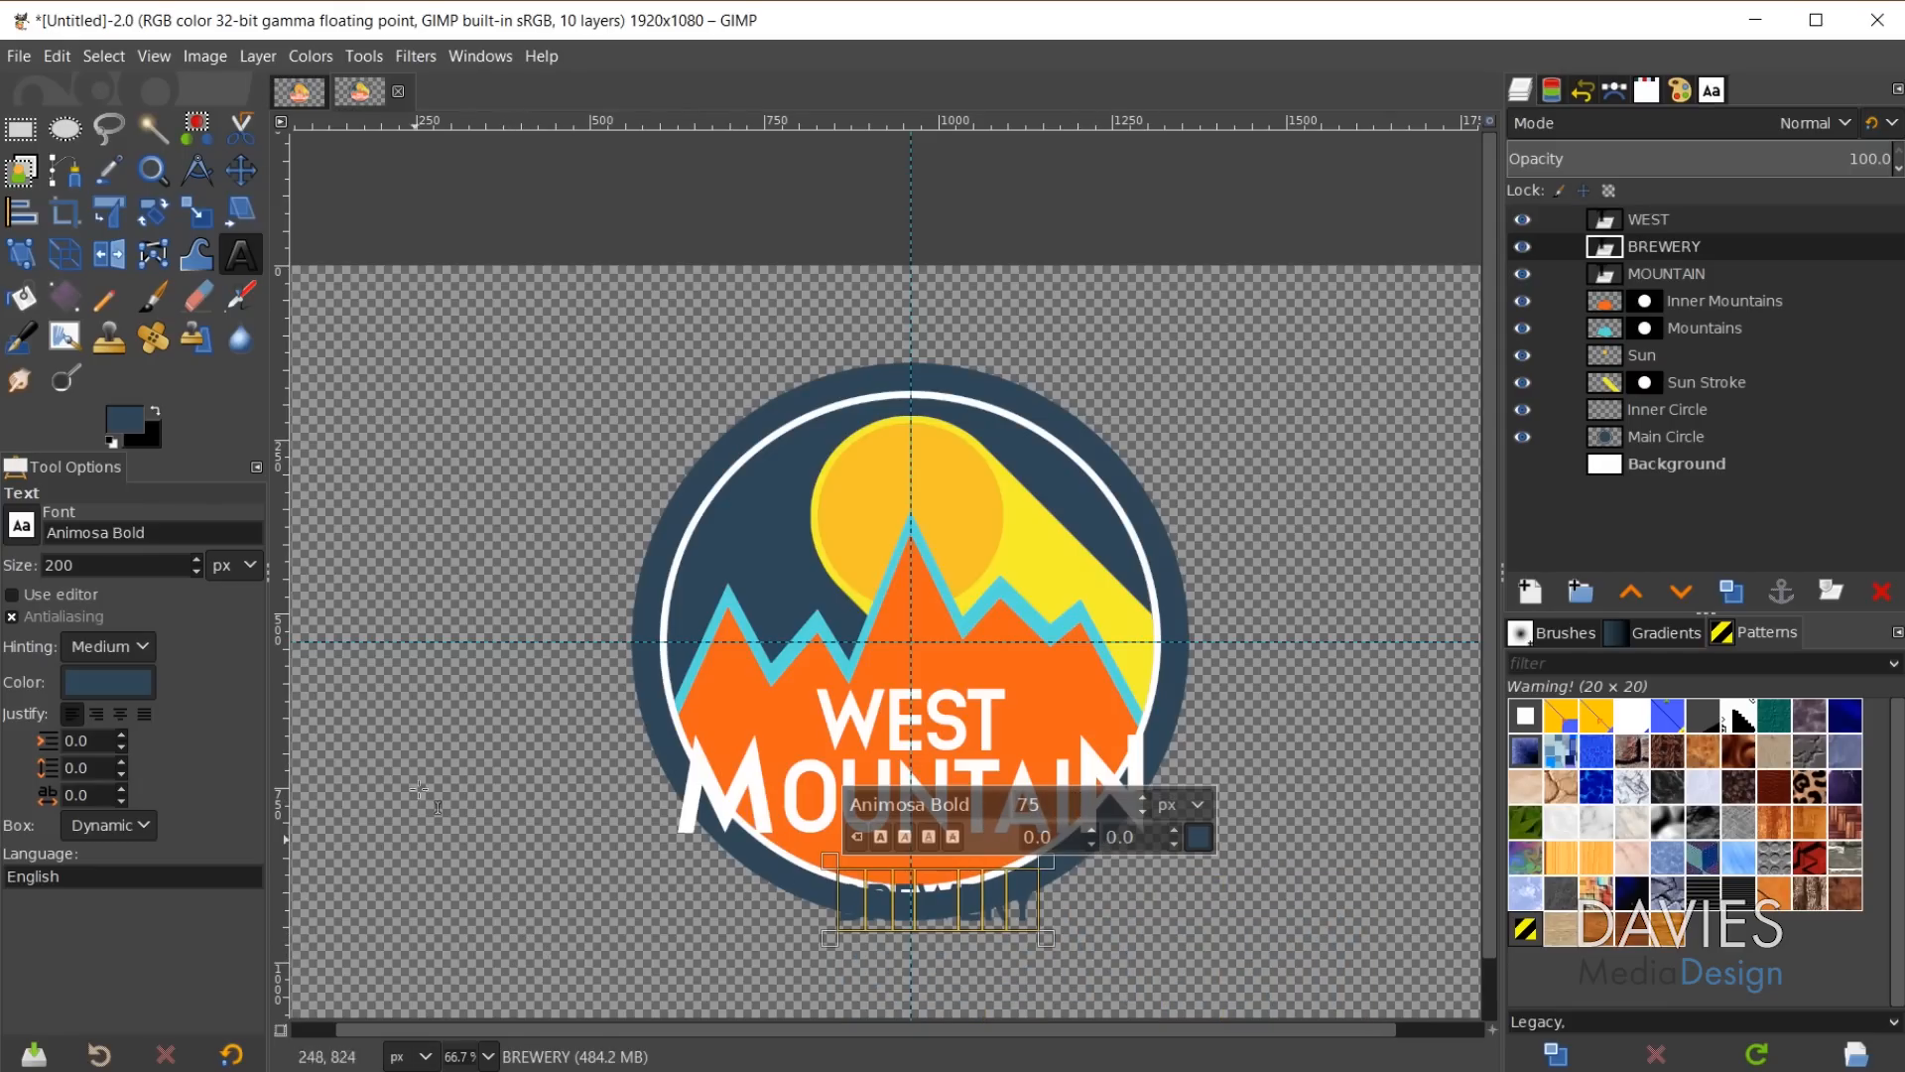
click(246, 165)
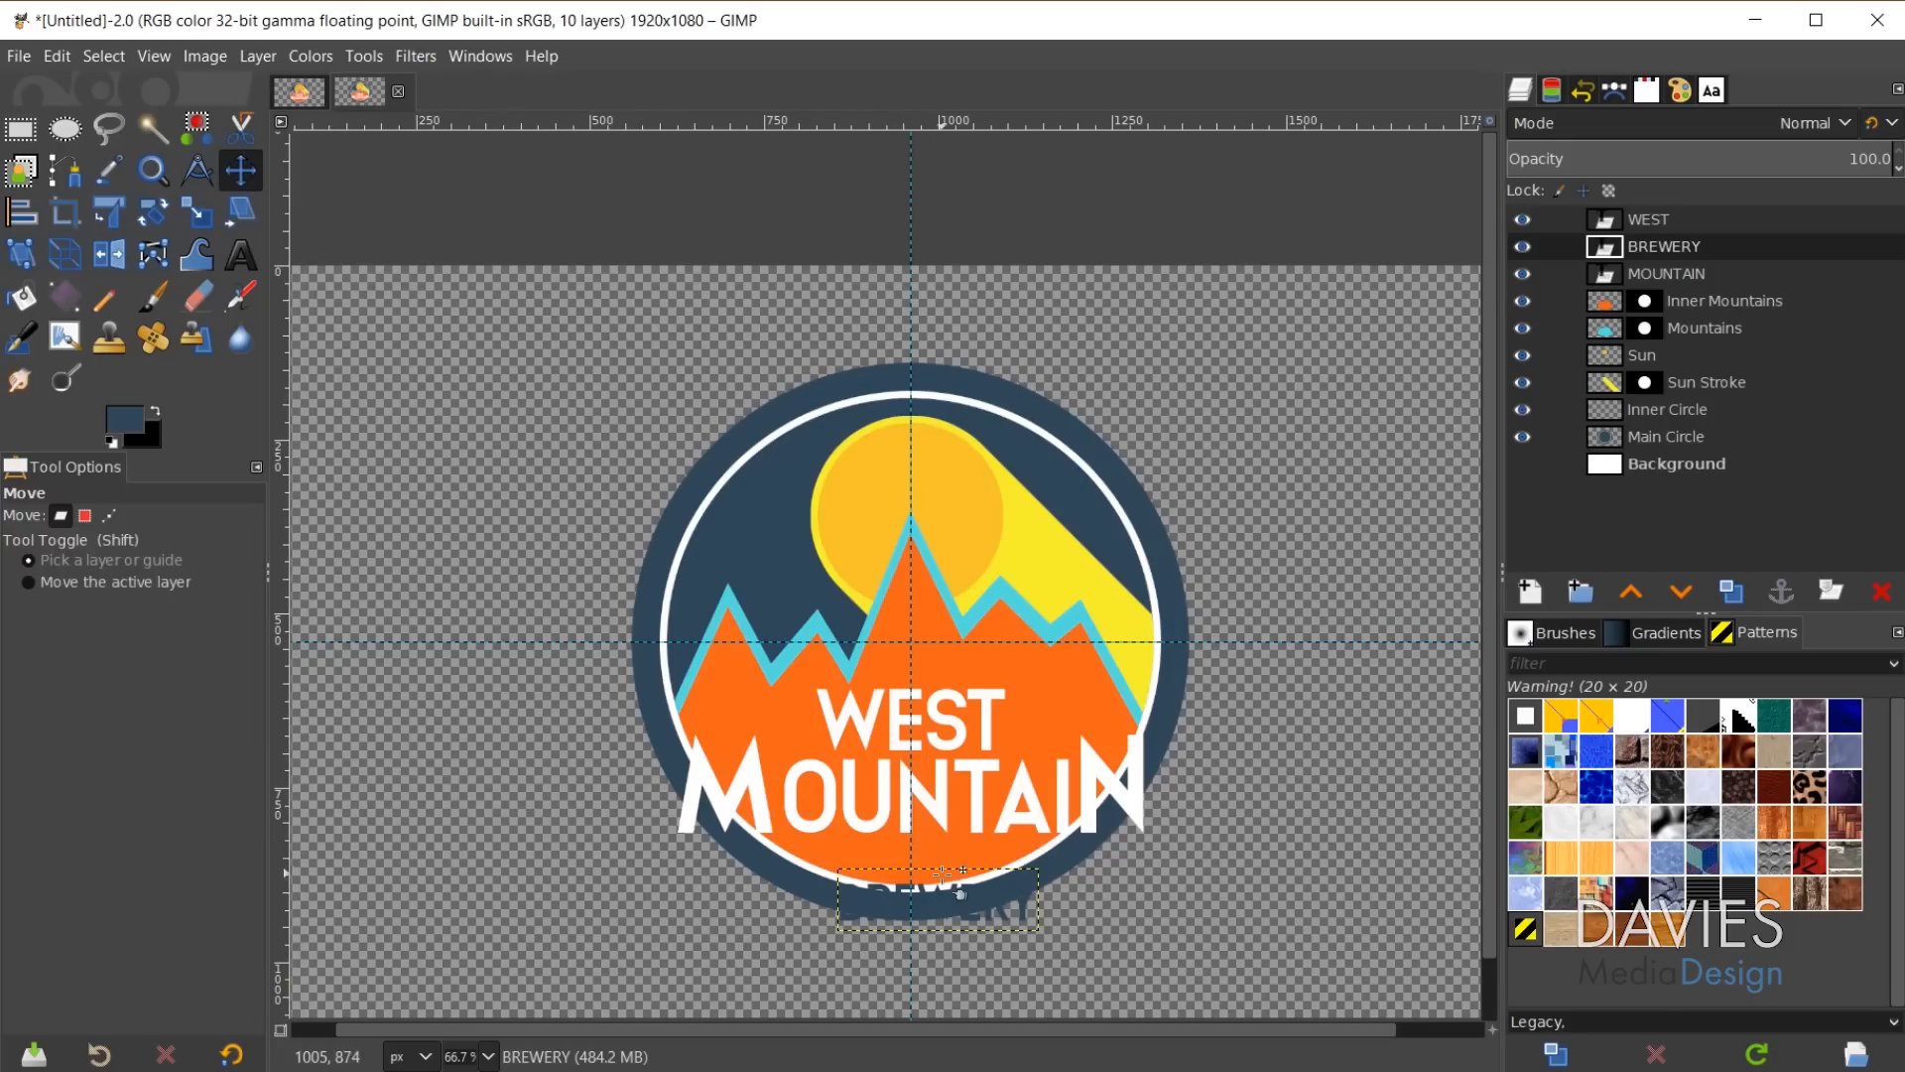
drag(956, 912, 909, 863)
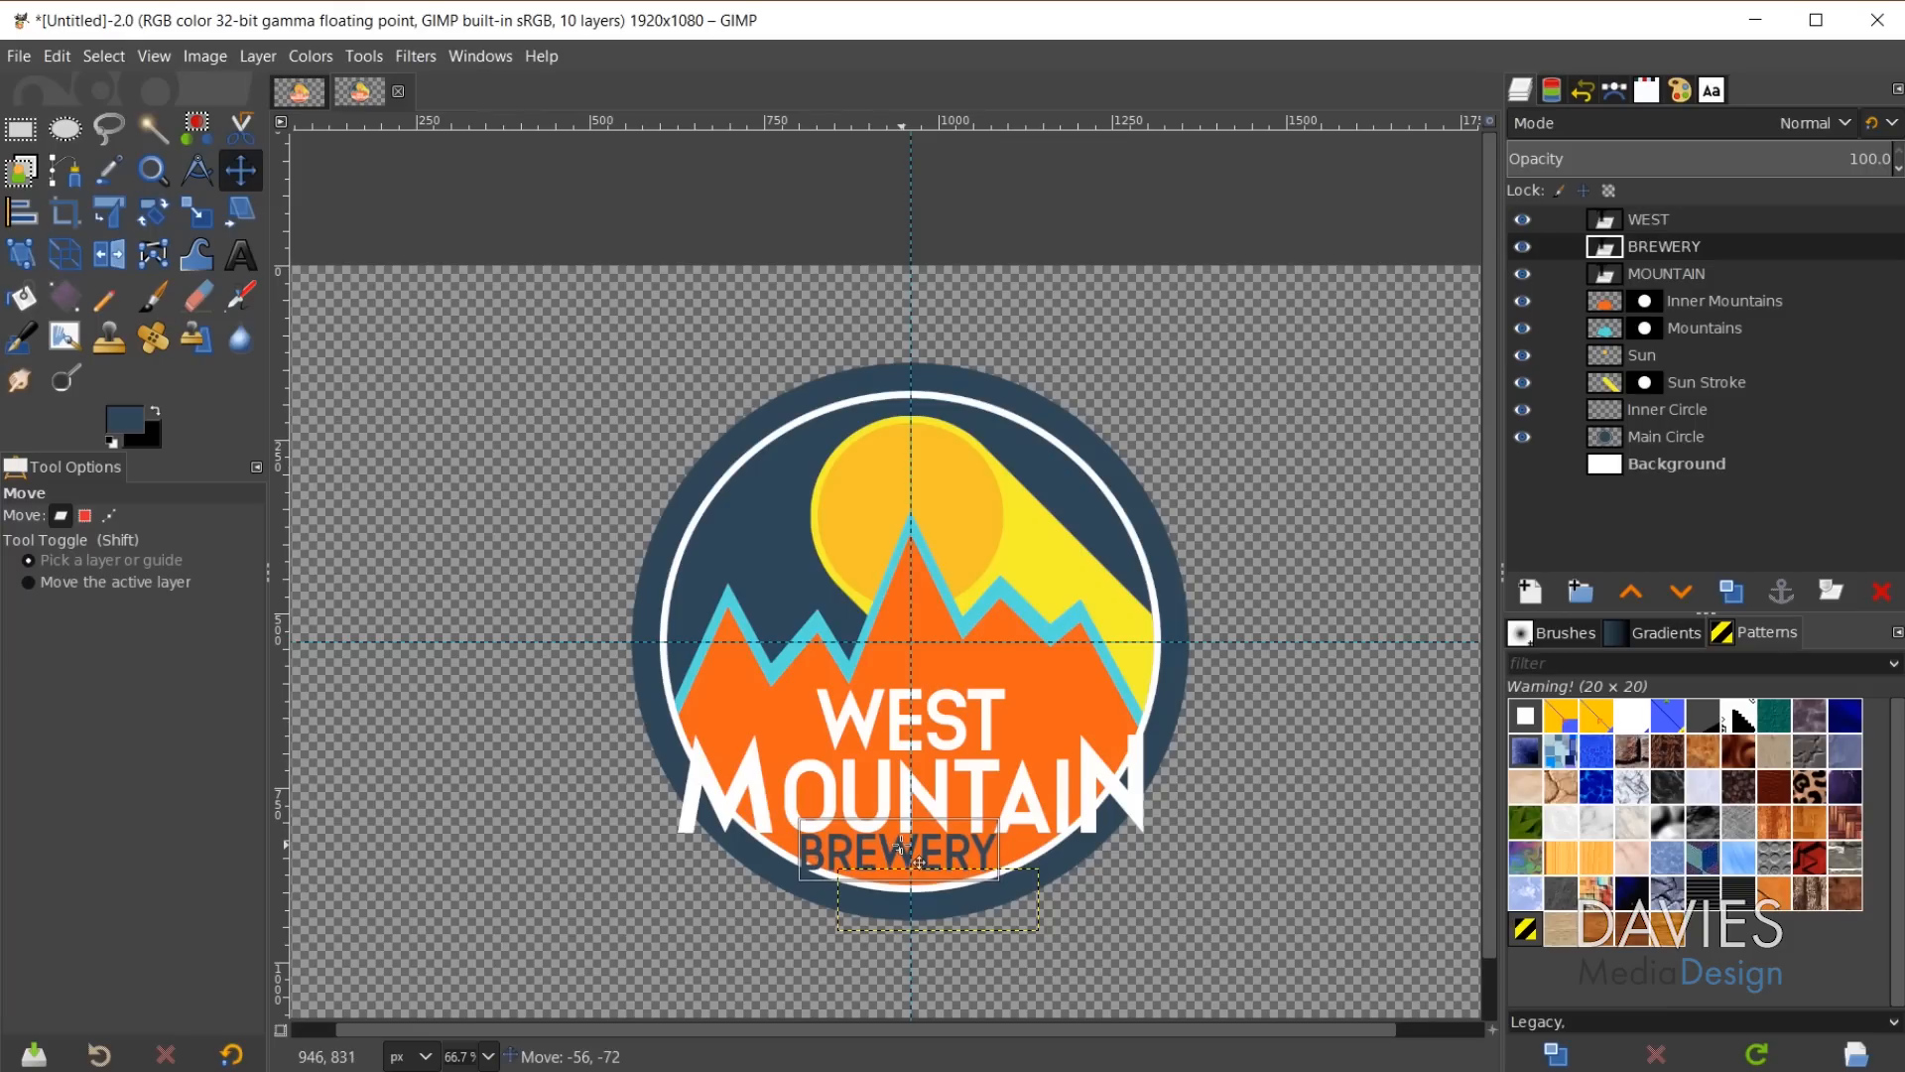
Reduce the whole BREWERY text to 50 px.
click(241, 256)
click(861, 859)
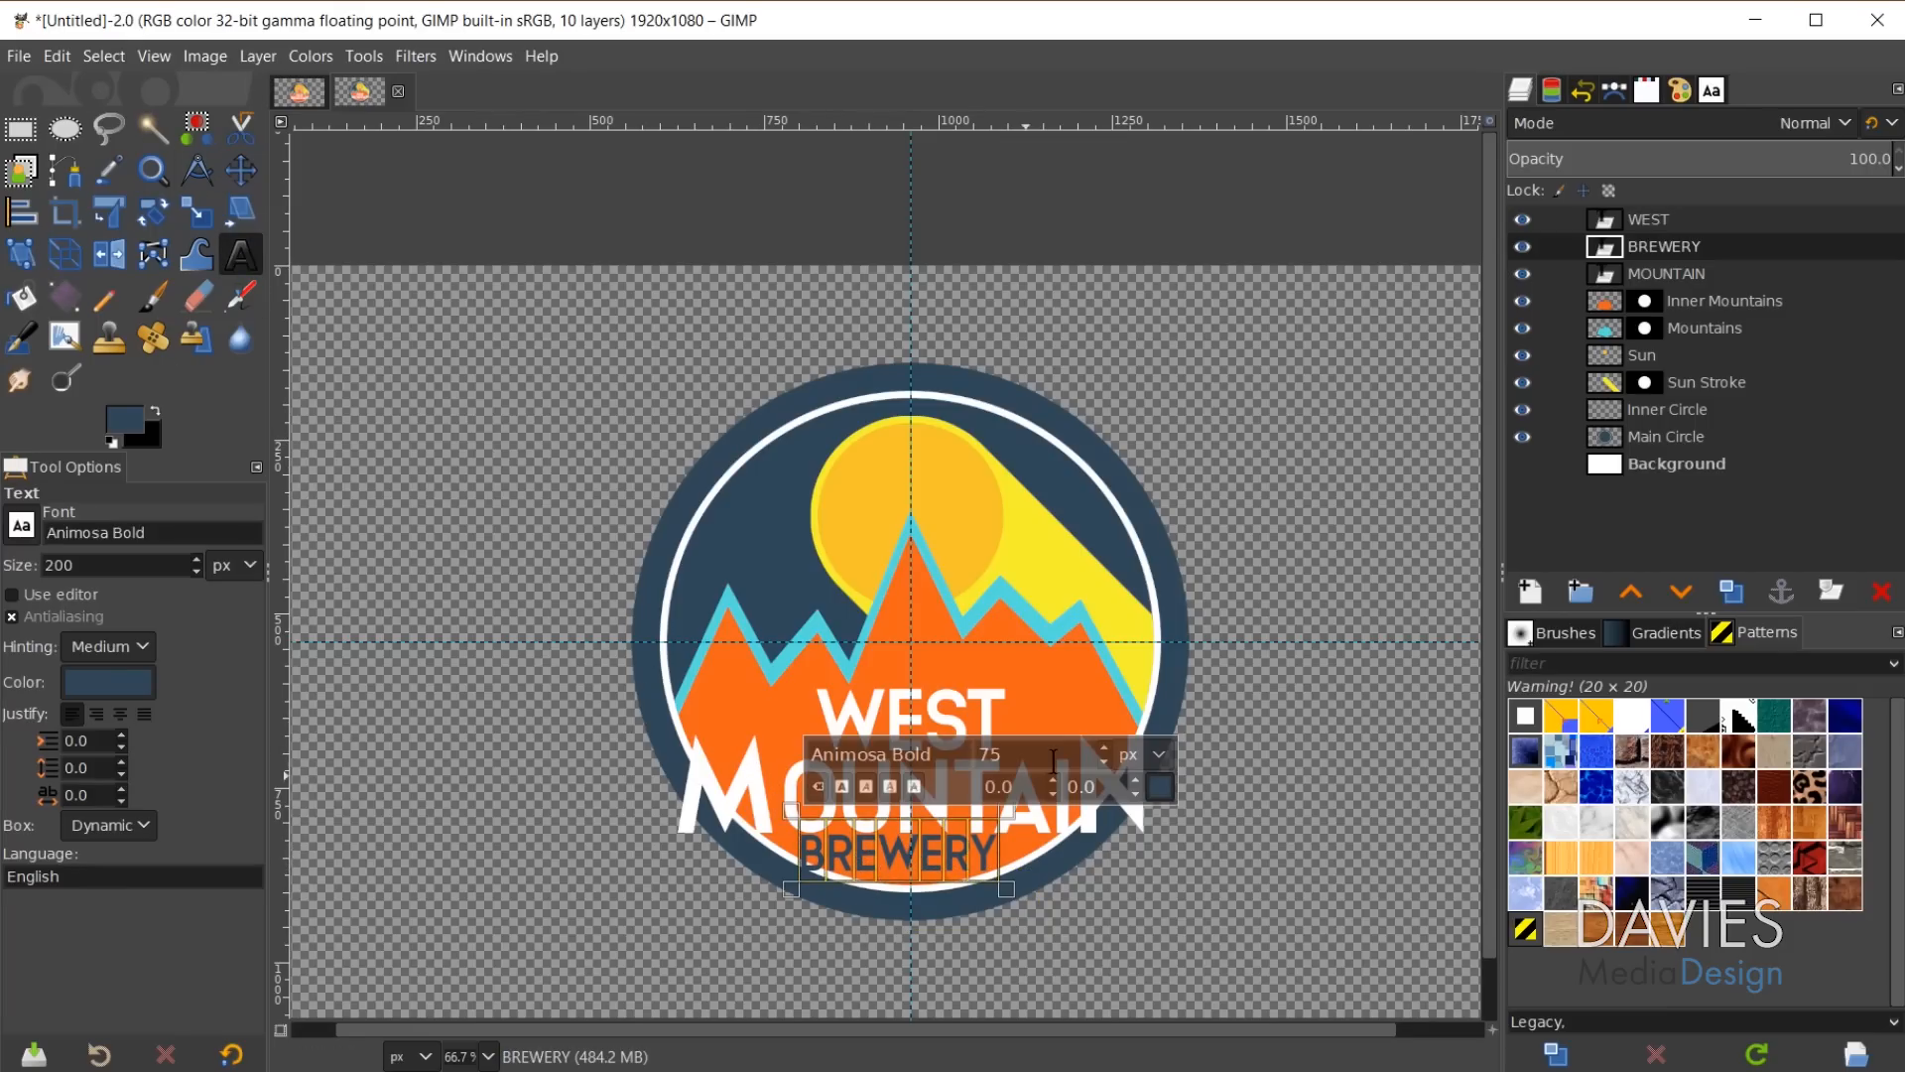
text(50)
key(Return)
click(241, 169)
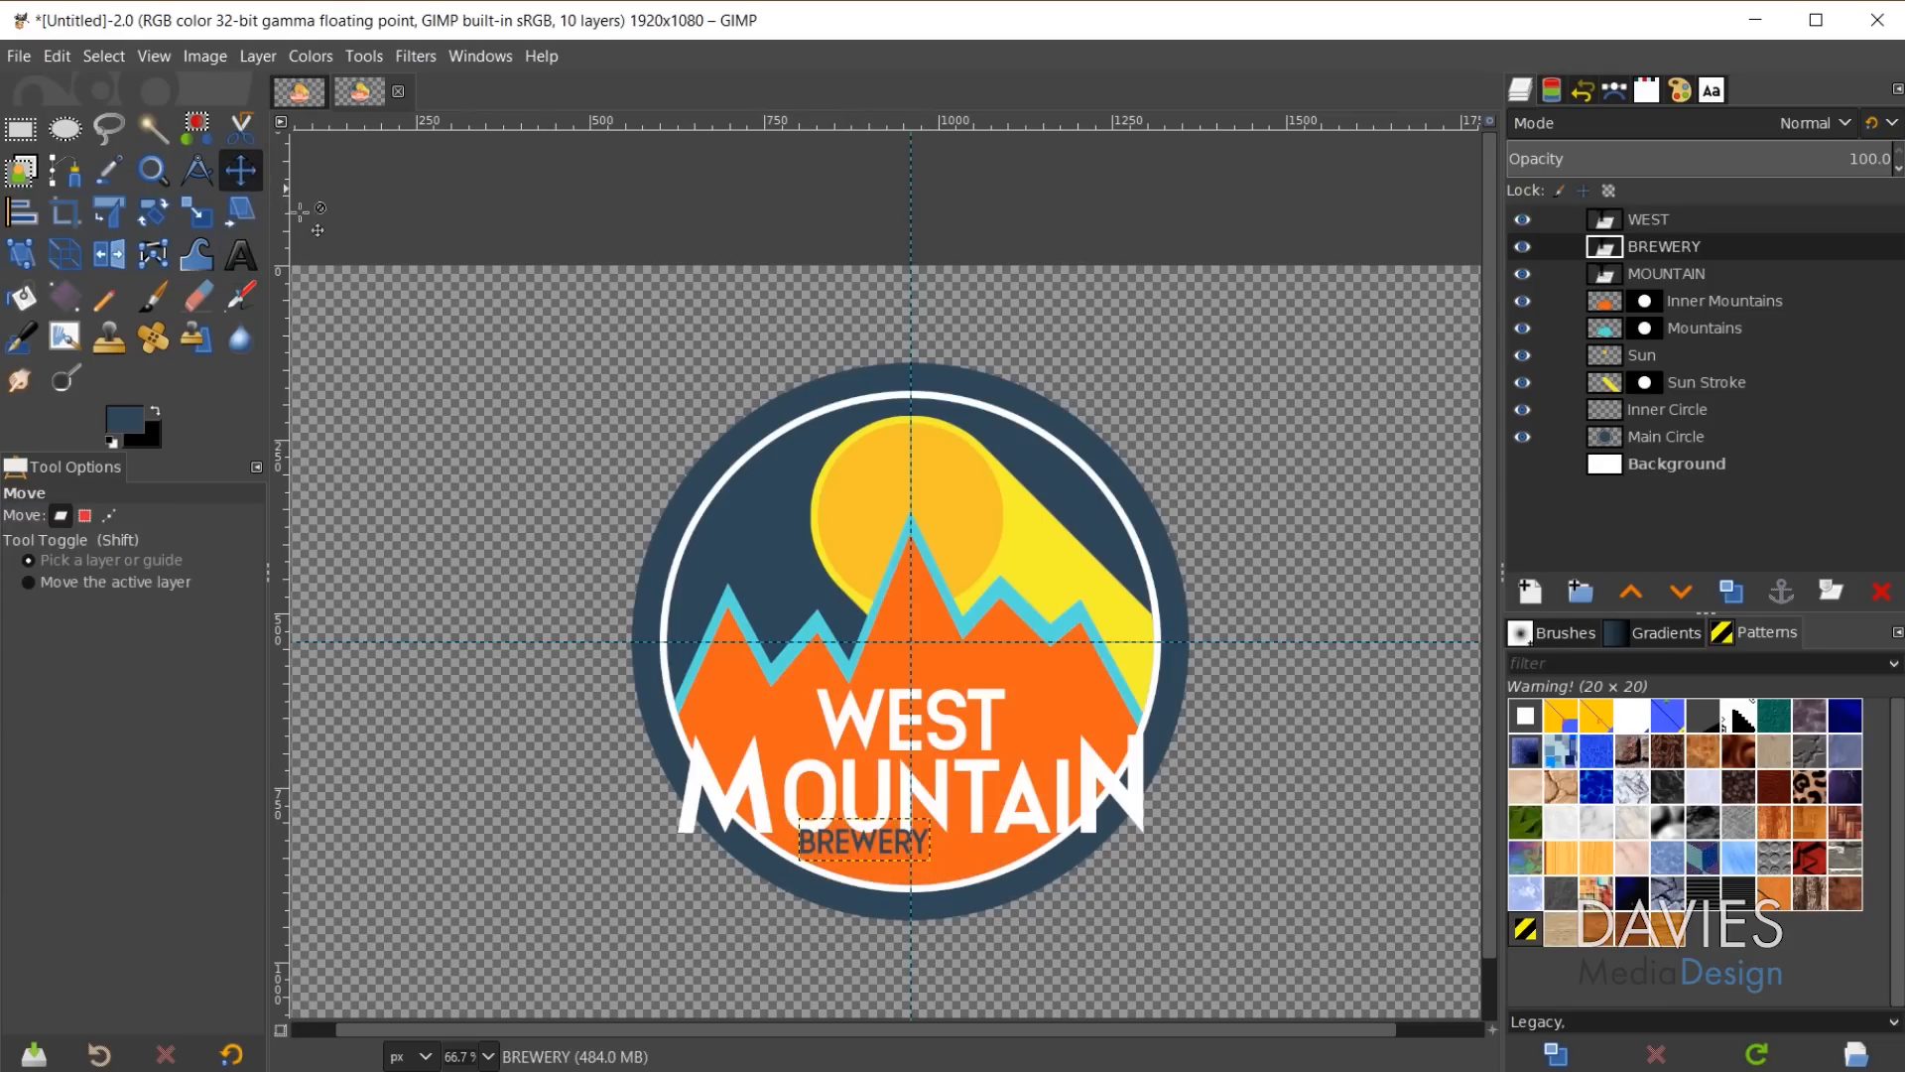
Centre the BREWERY text horizontally on the vertical guide below MOUNTAIN.
drag(860, 841, 904, 851)
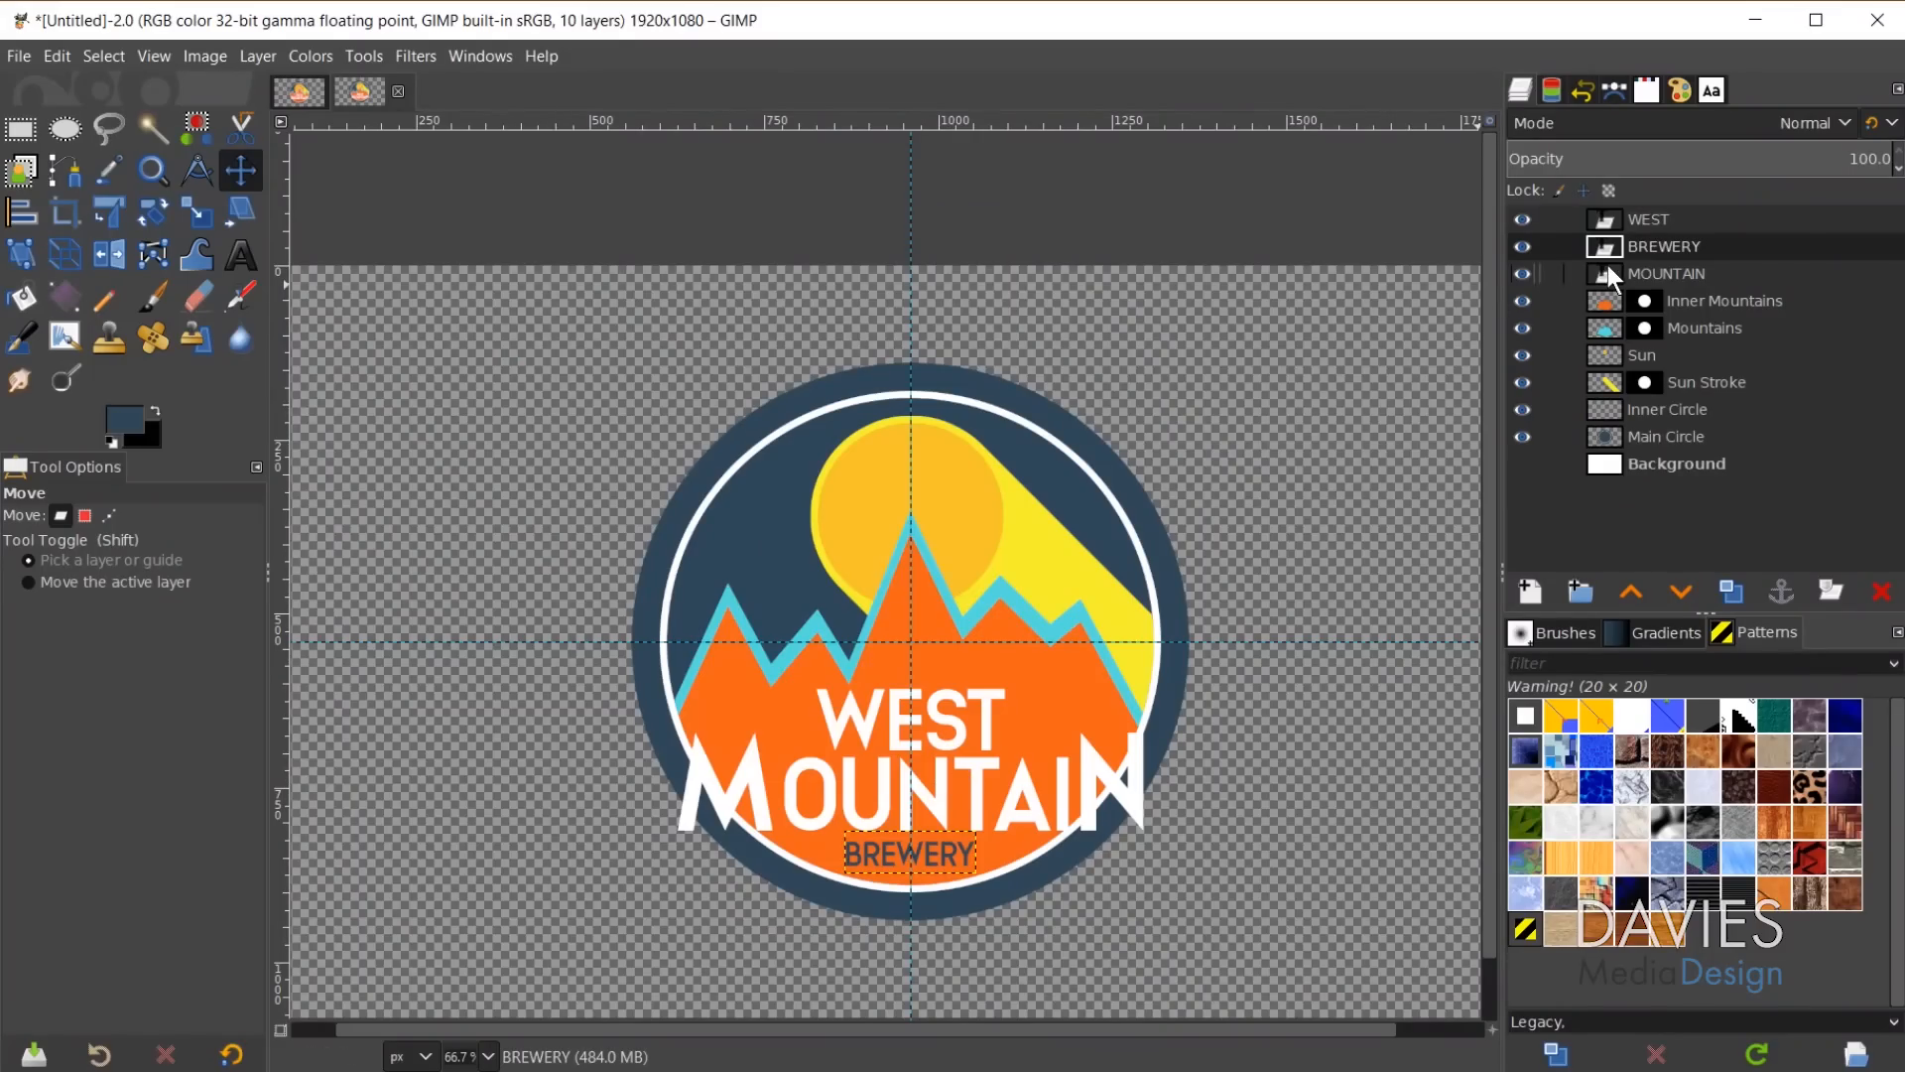
Create a path from the MOUNTAIN text and make that path visible.
click(1610, 277)
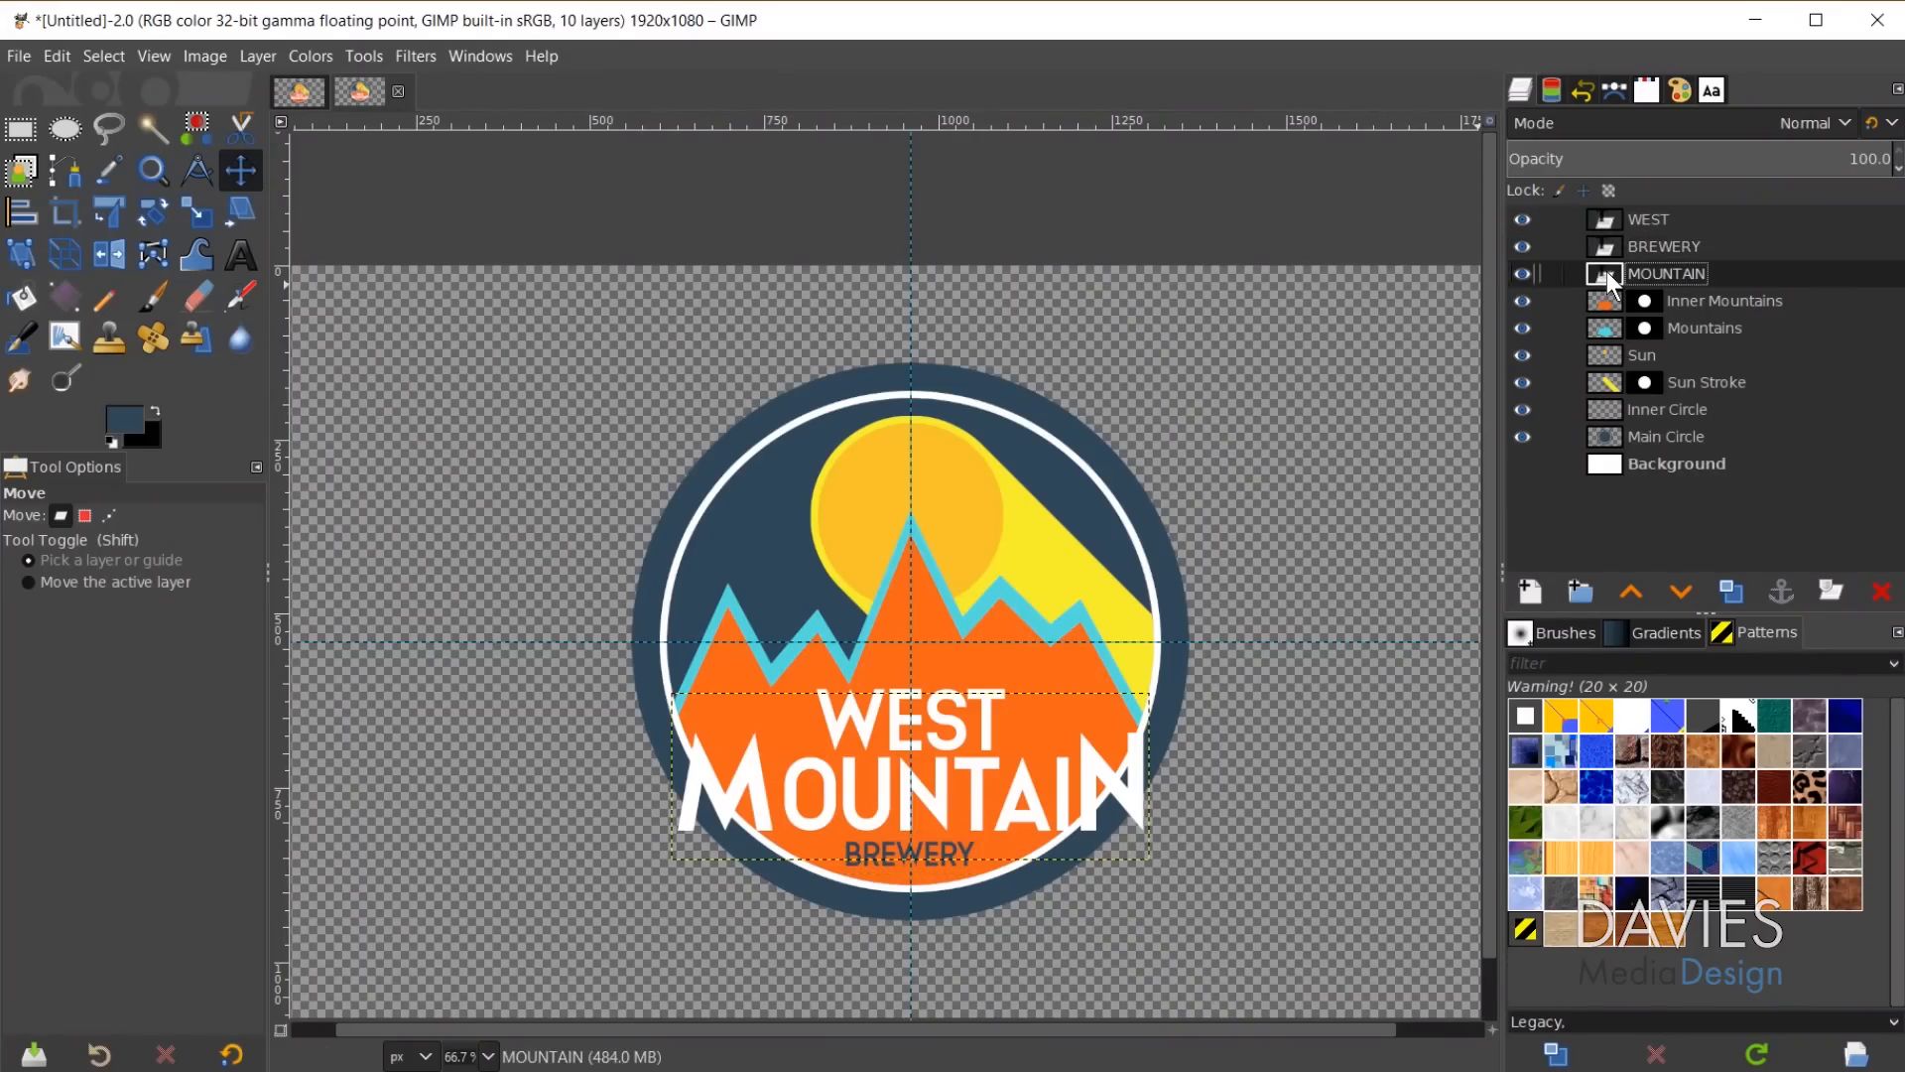
click(247, 256)
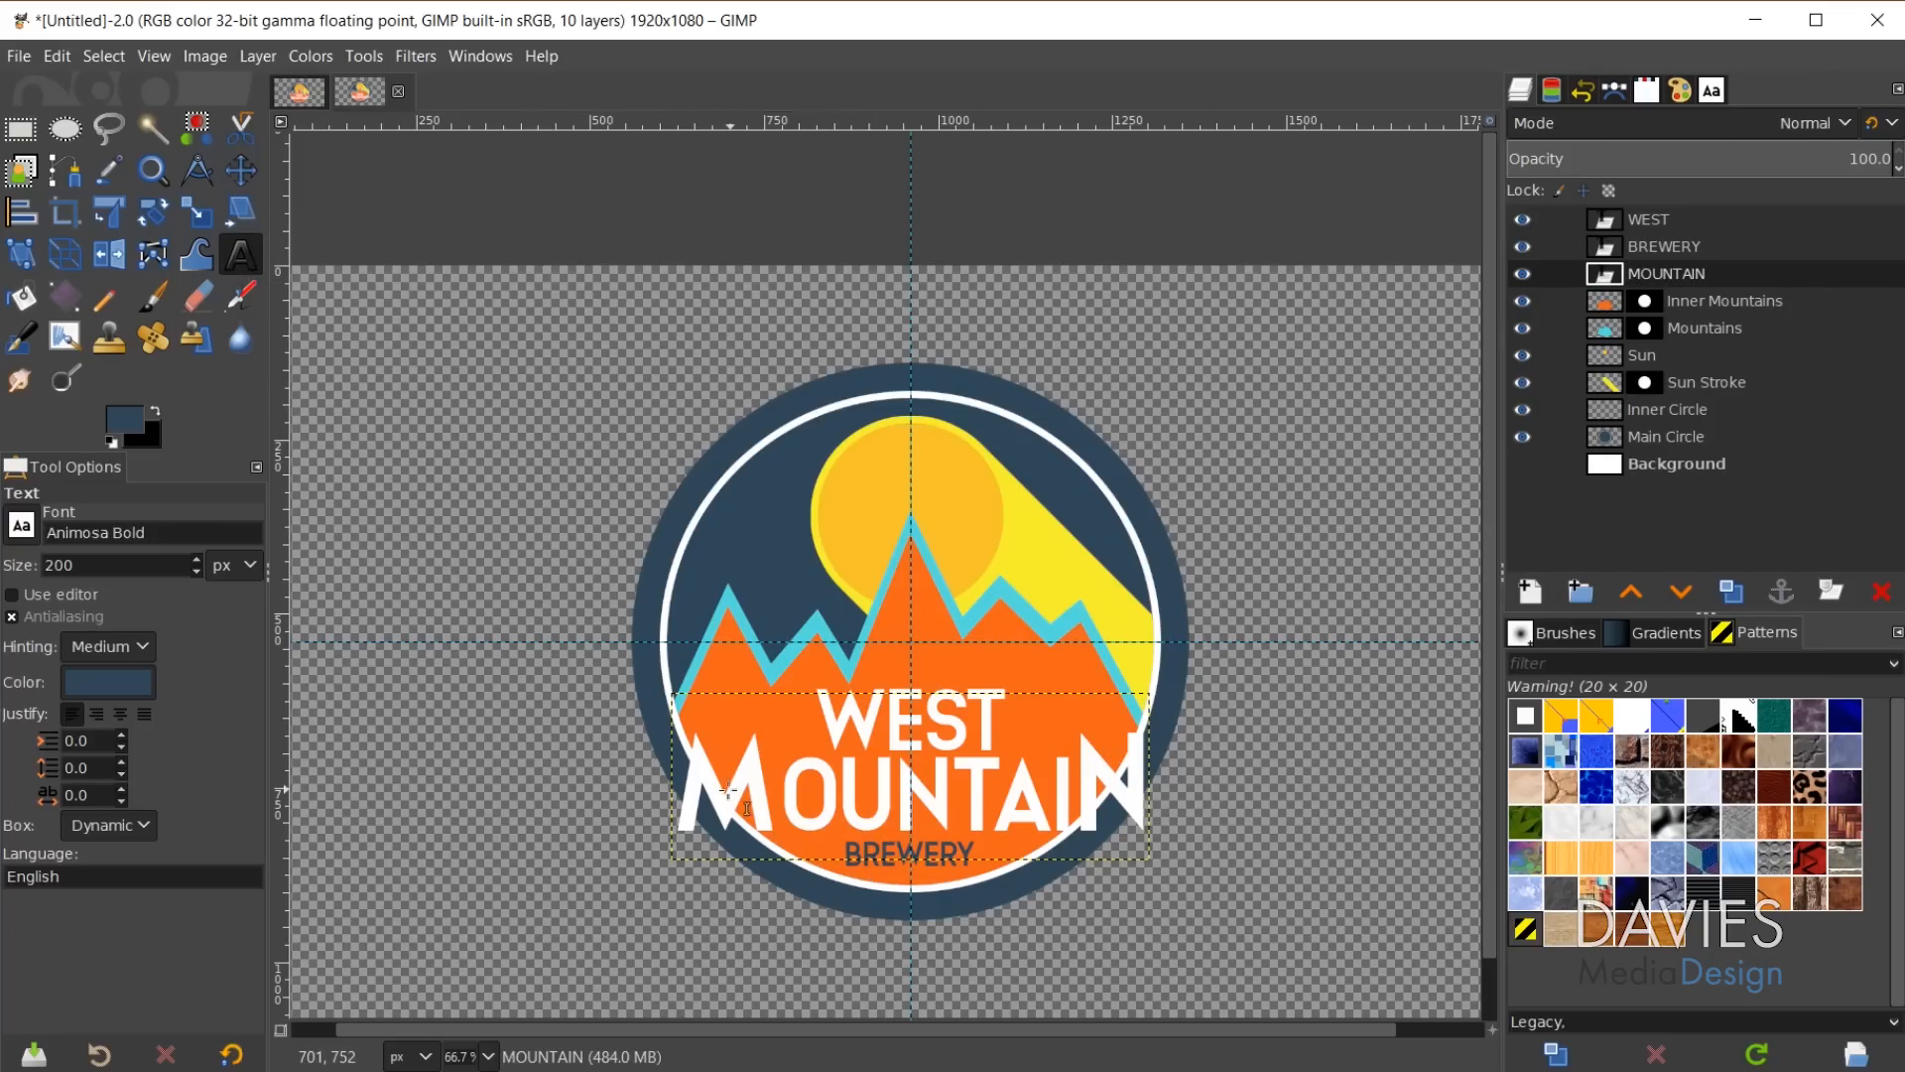
click(797, 788)
right_click(837, 802)
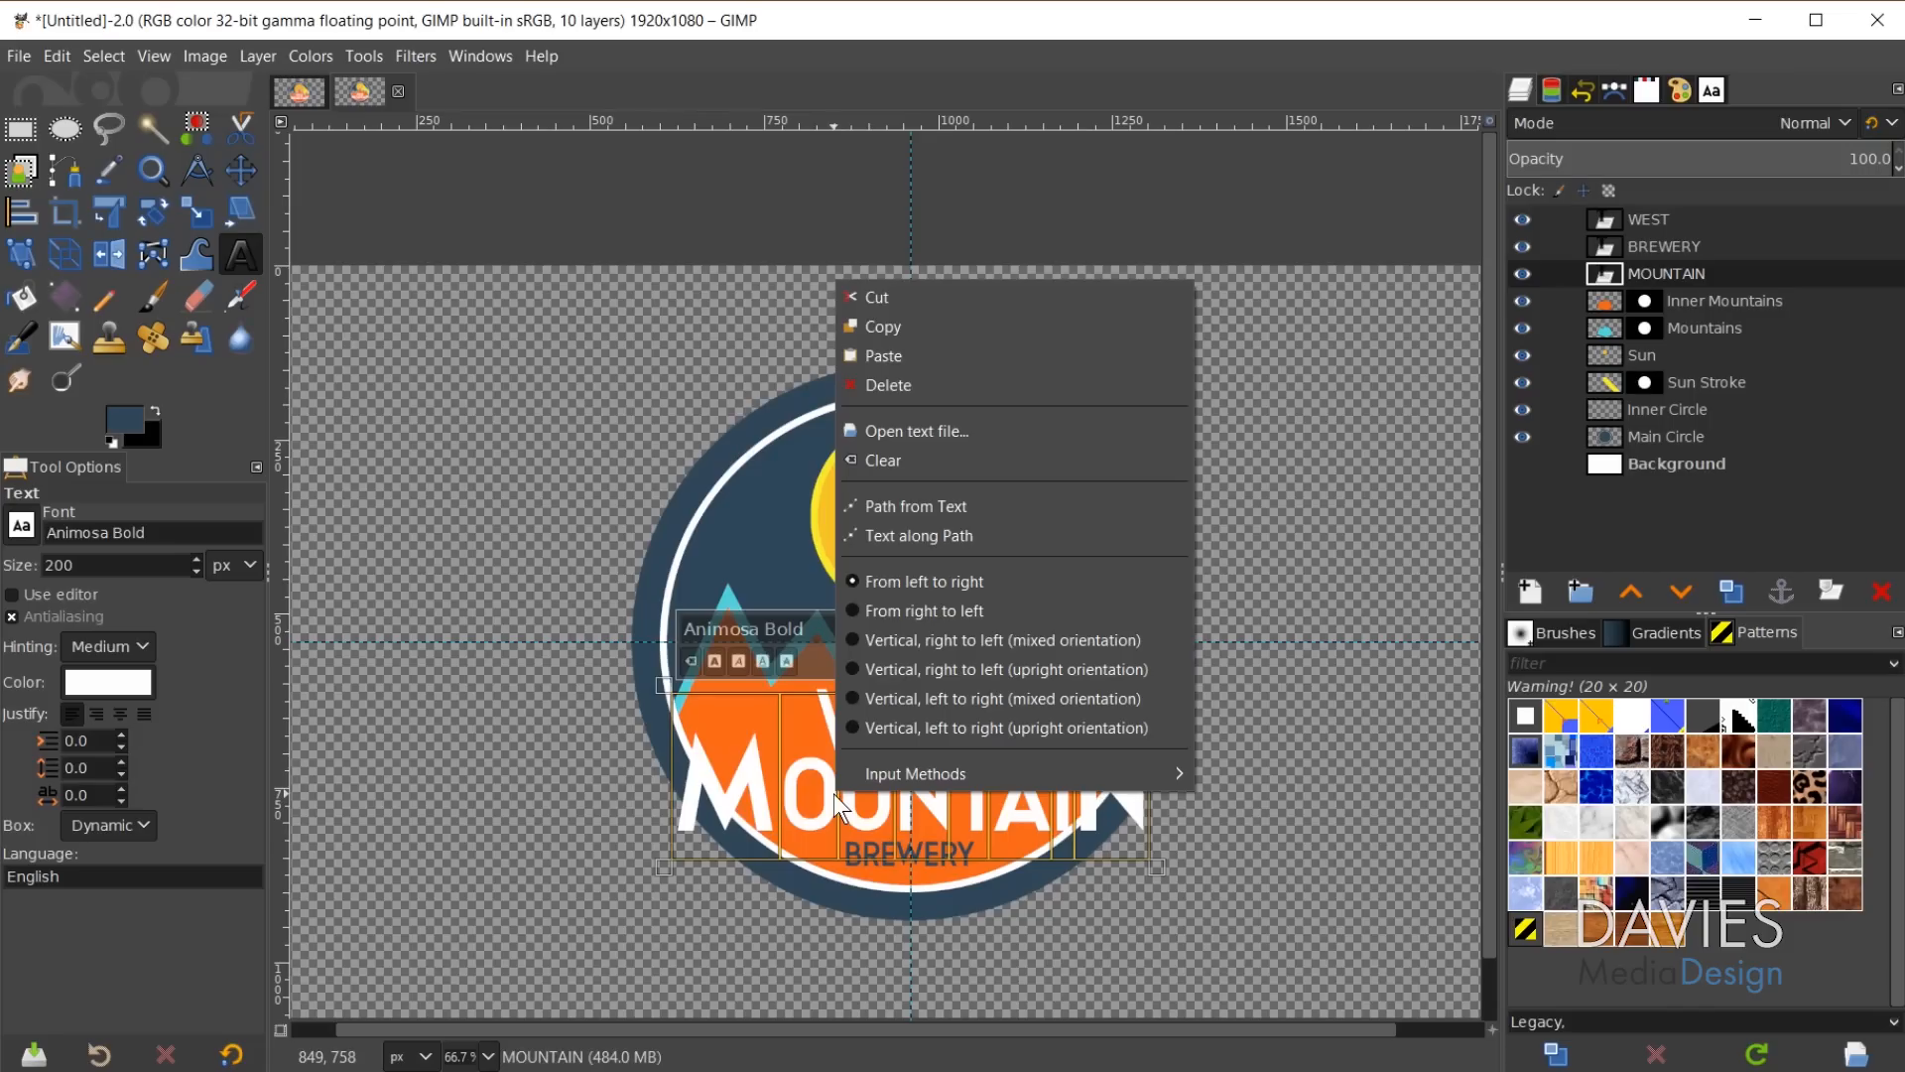
click(990, 504)
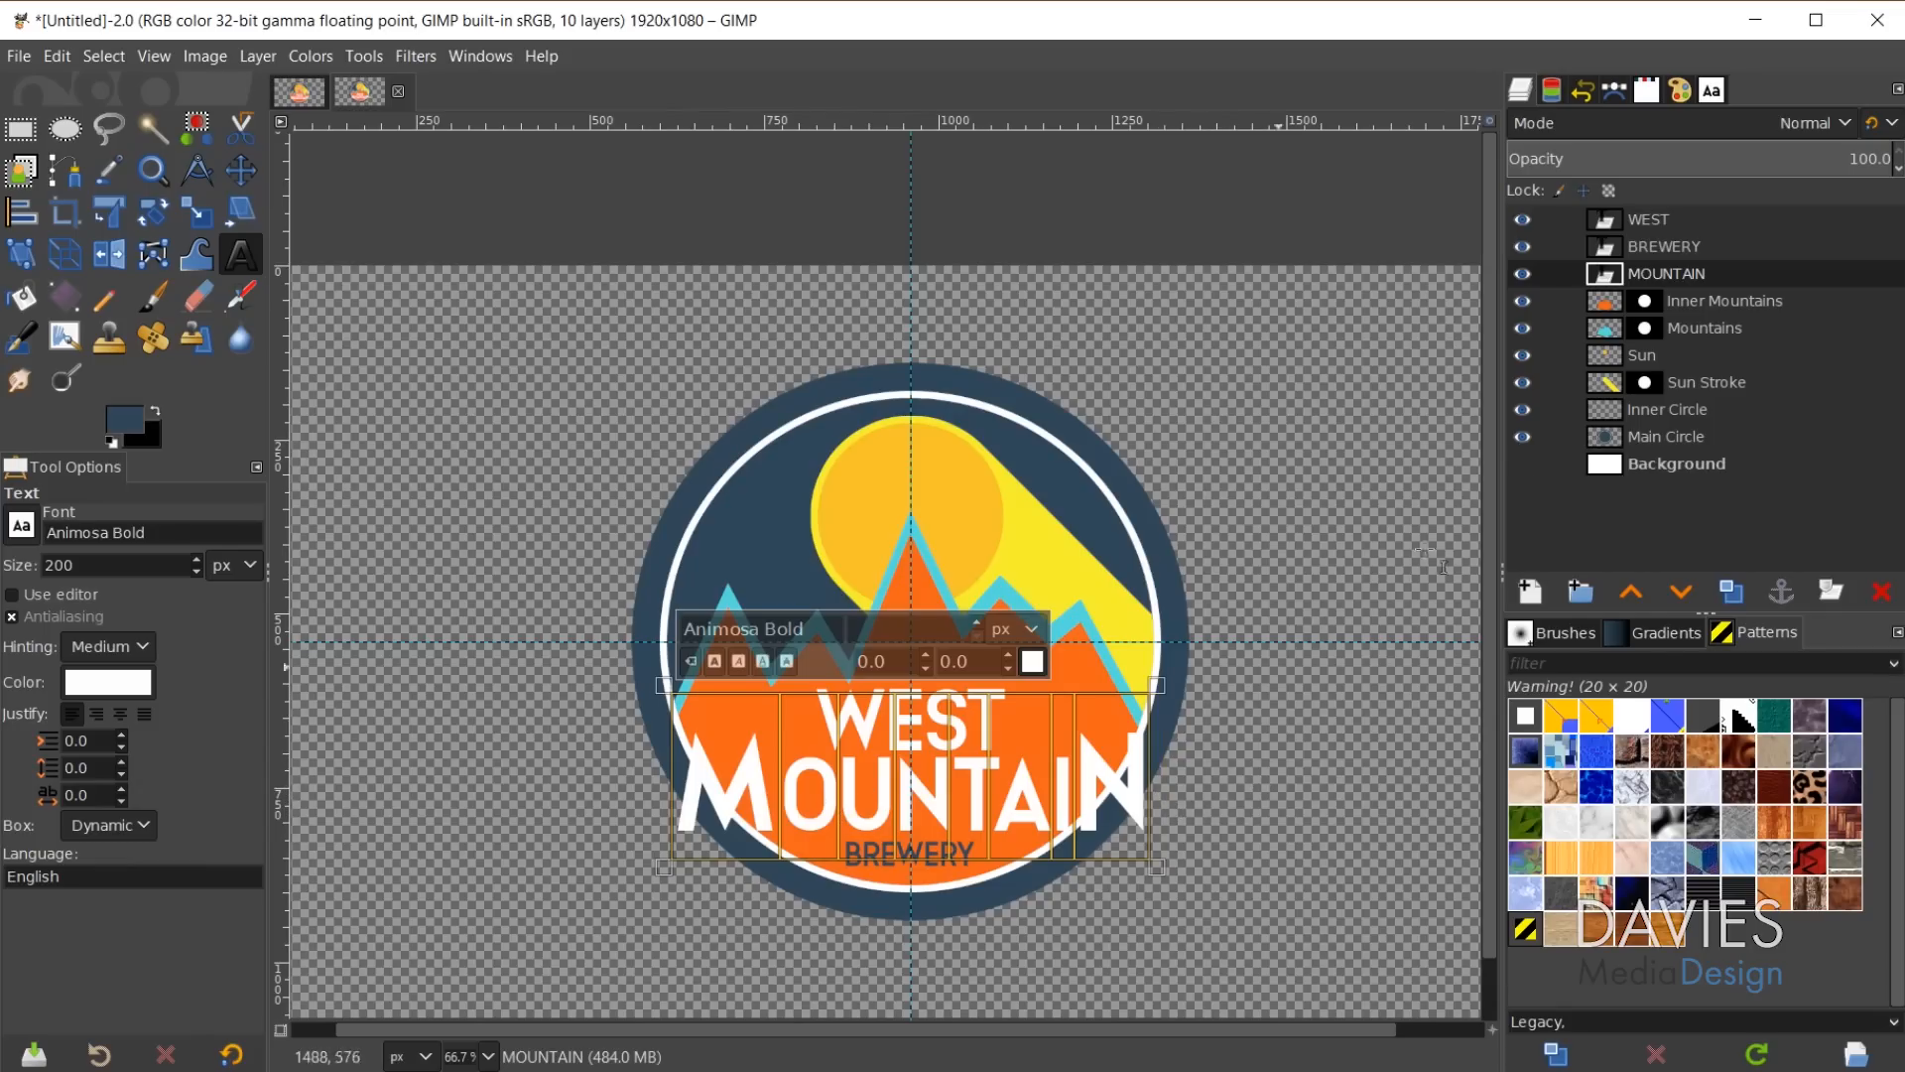
click(1614, 91)
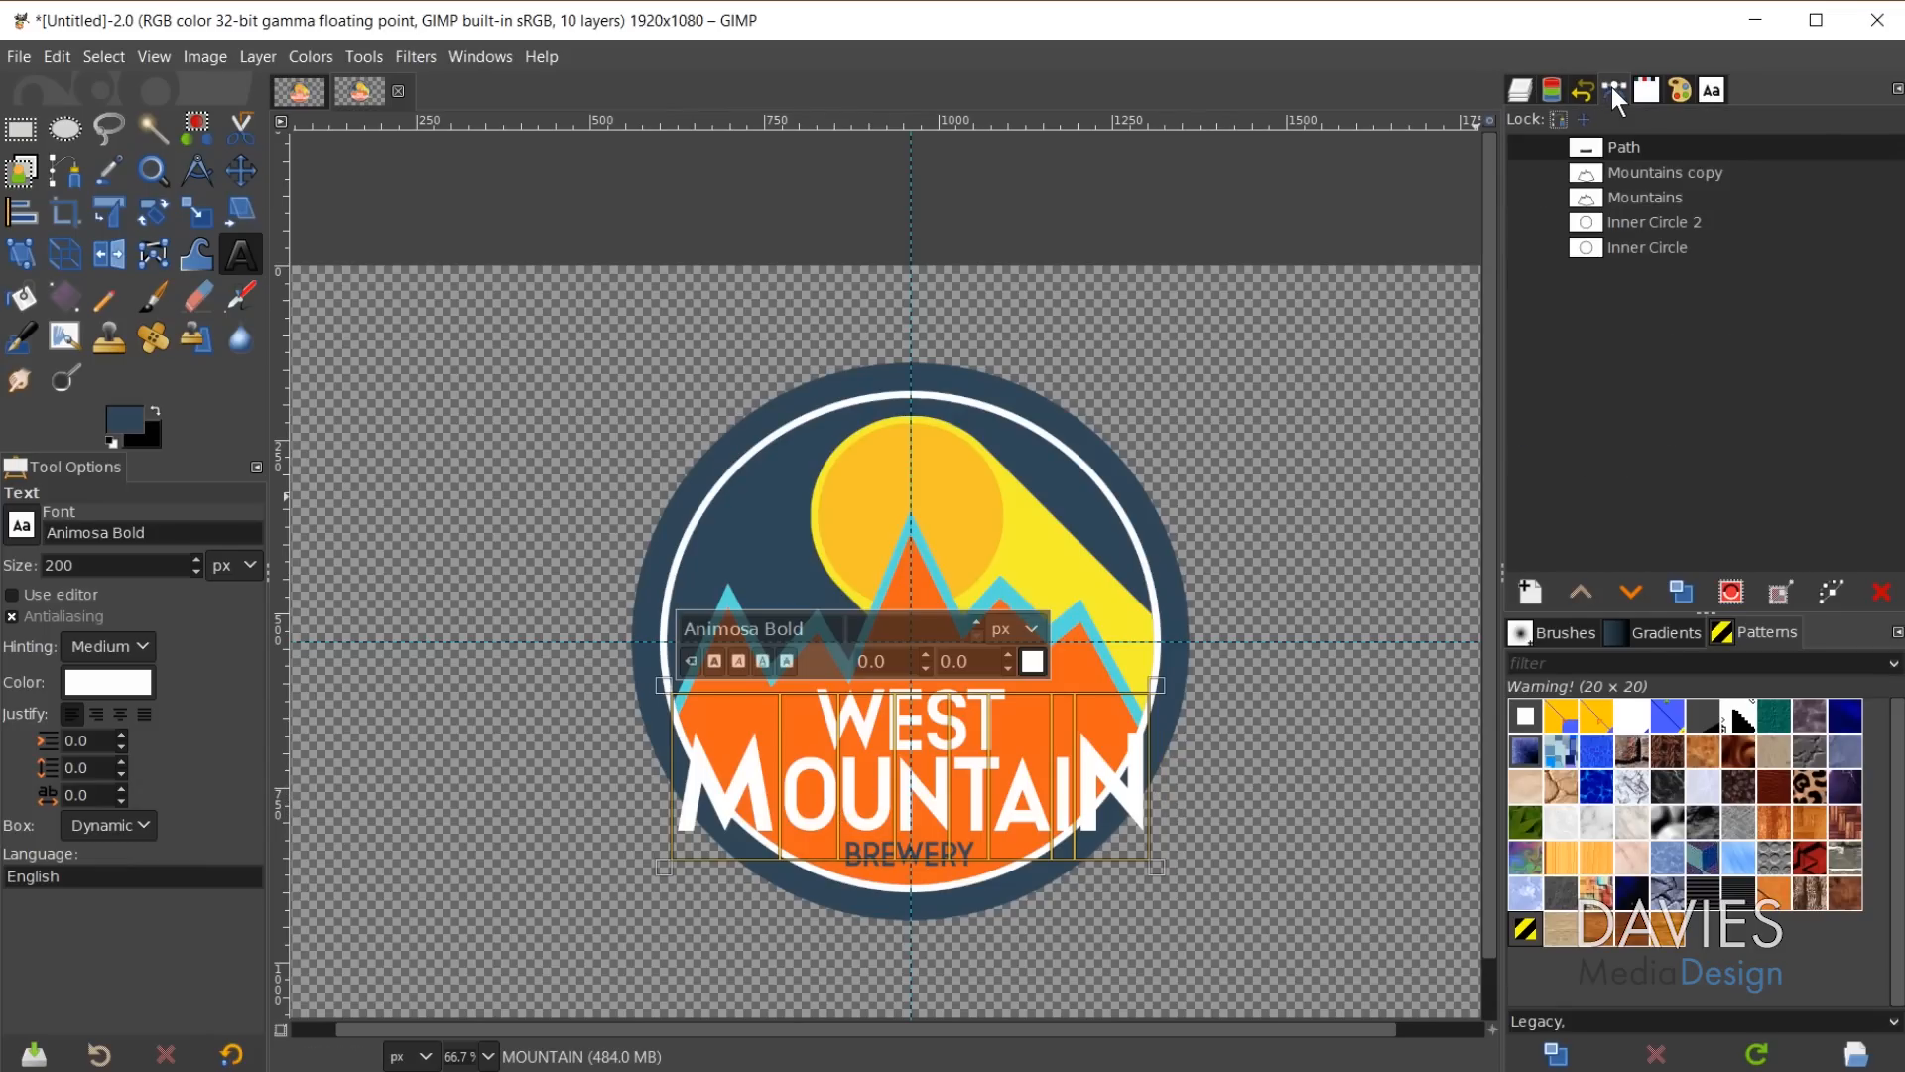
click(1521, 147)
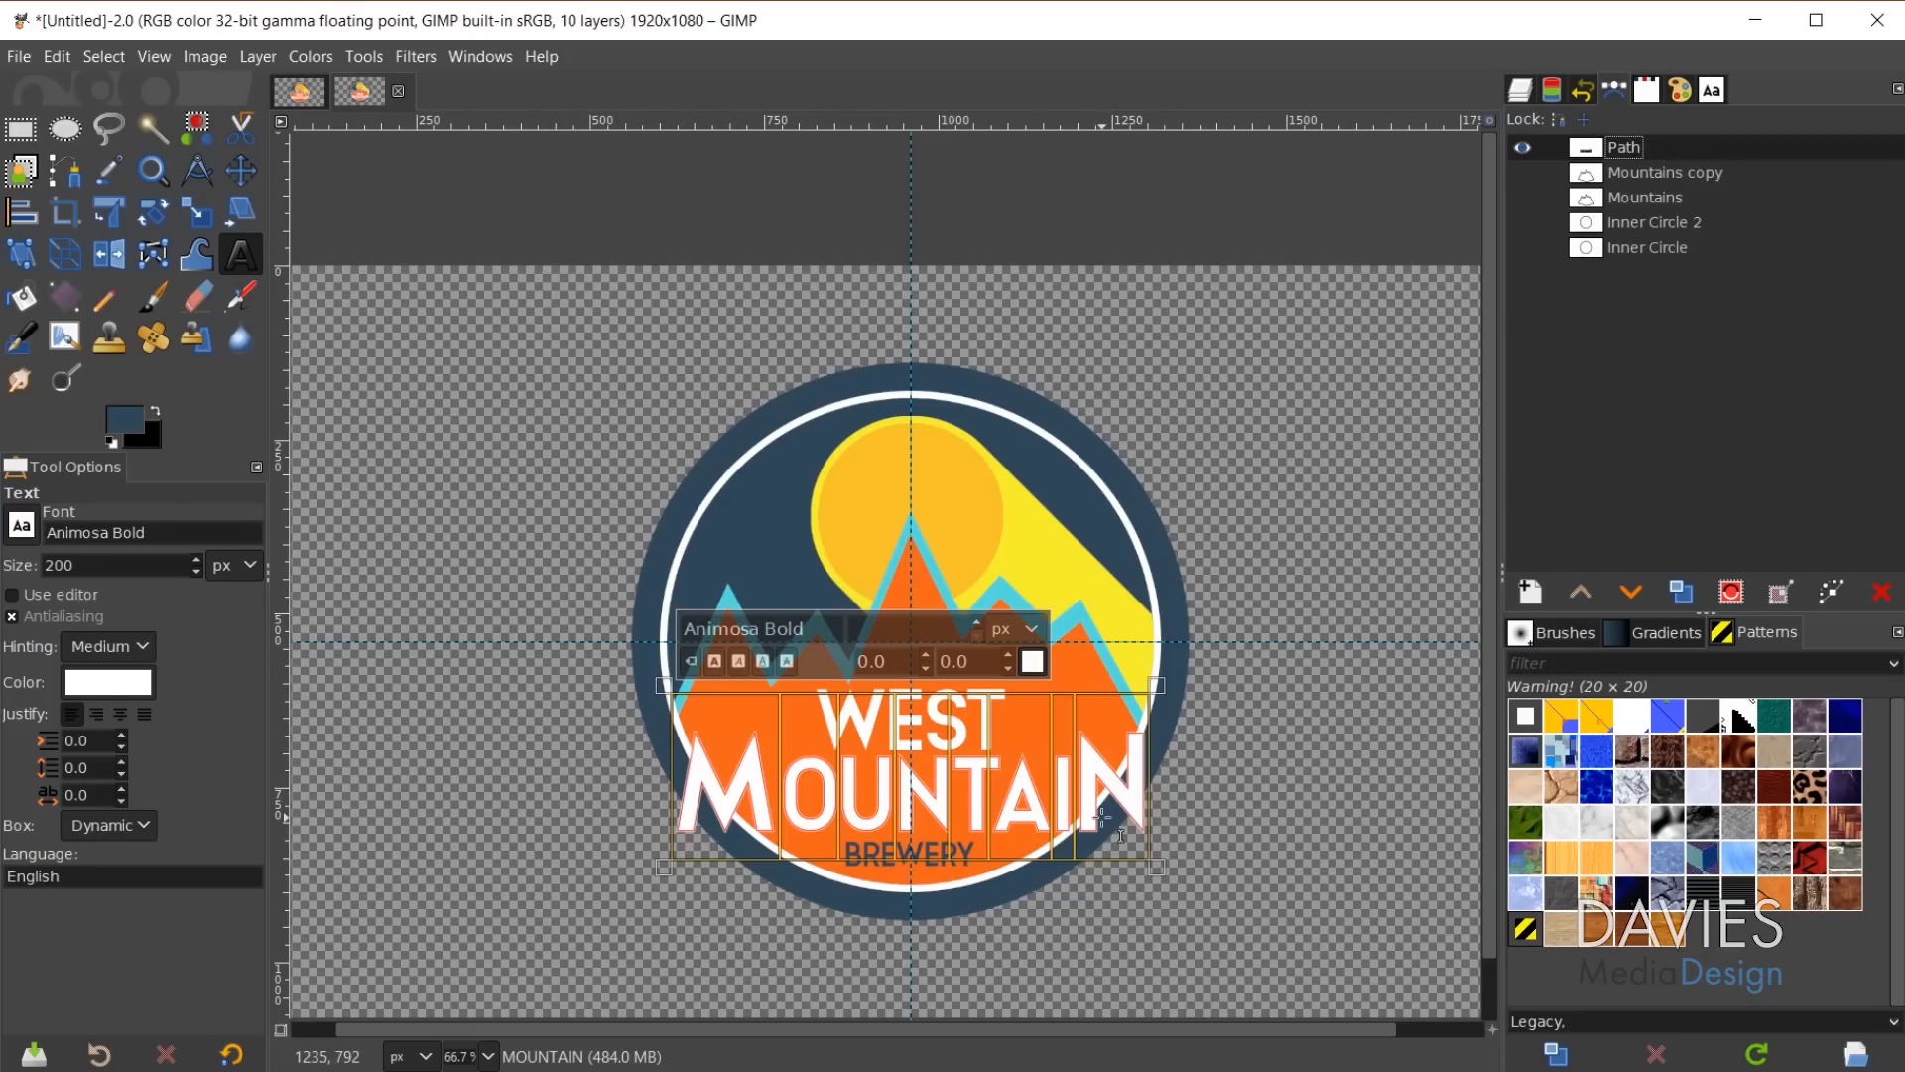
Add a transparent 1920 × 1080 px layer named Mountain Stroke and place it directly below the MOUNTAIN layer.
click(1521, 91)
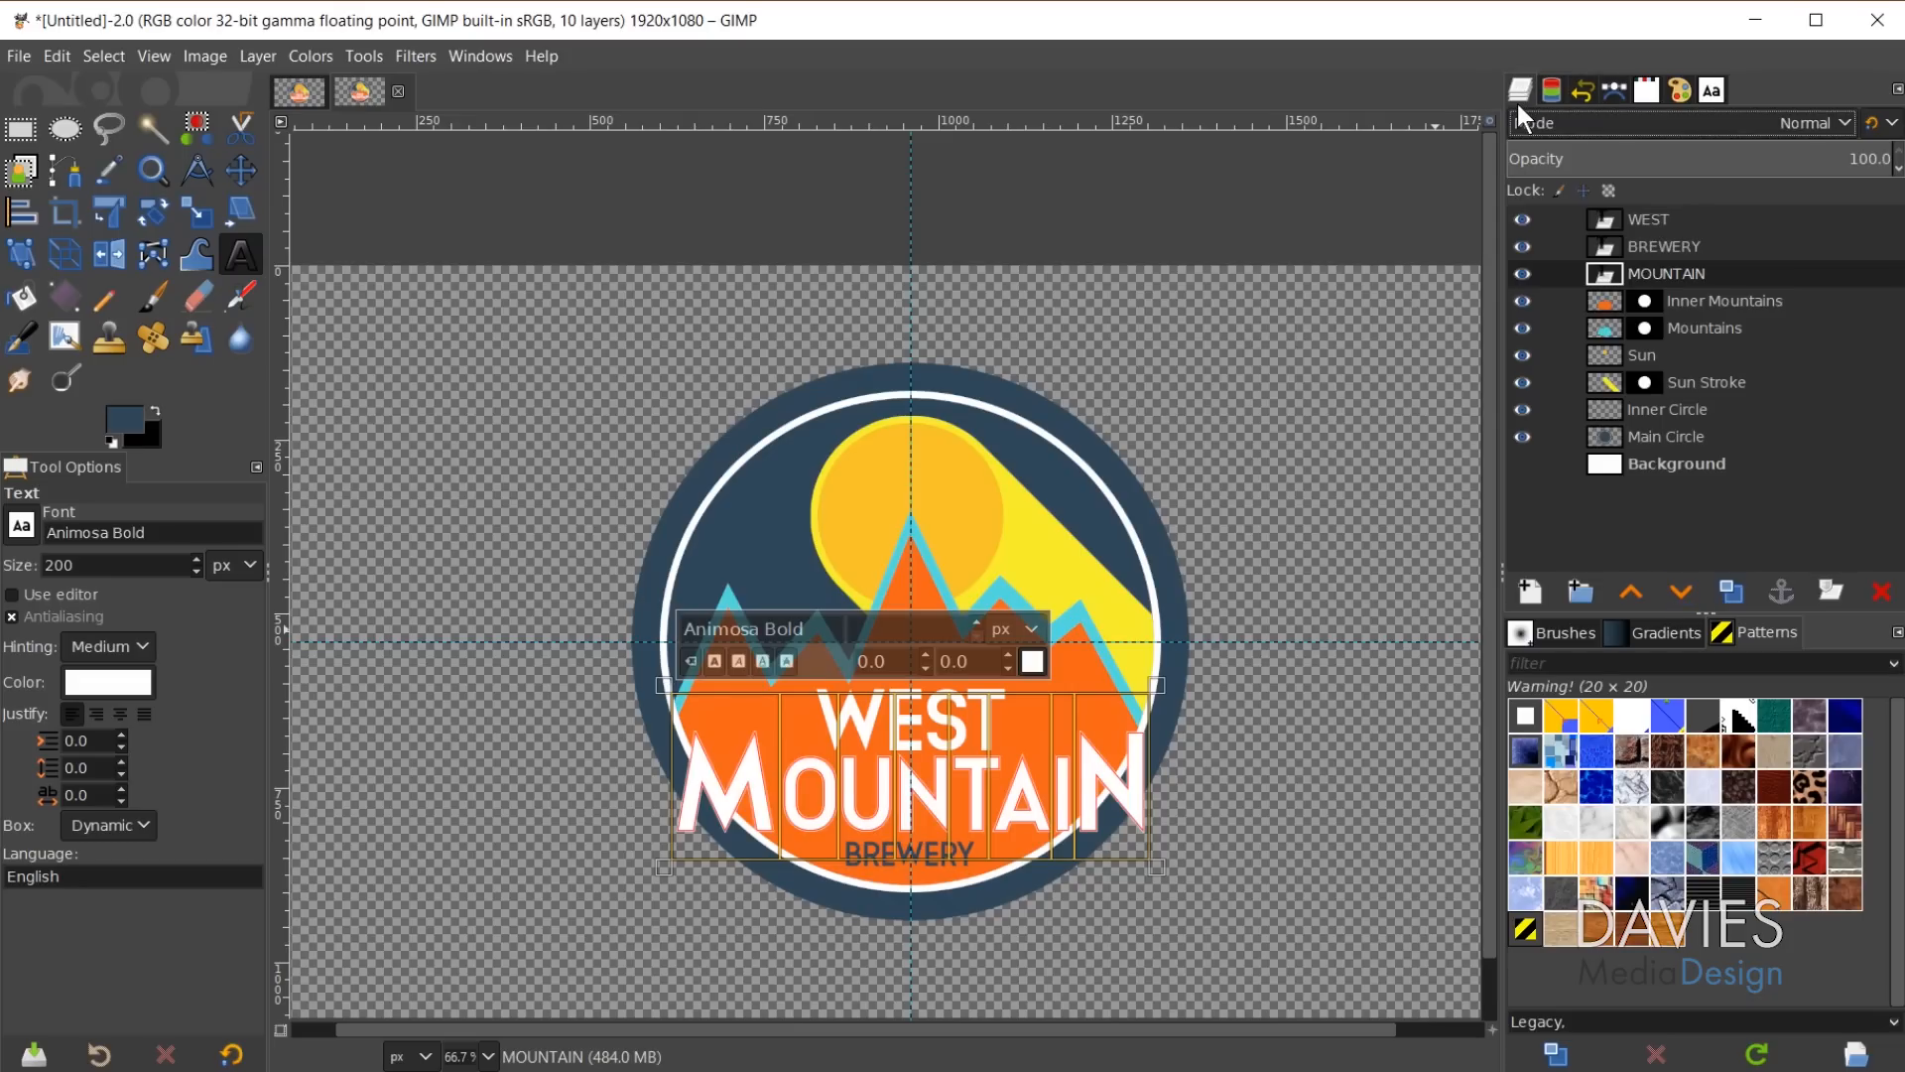
click(1530, 593)
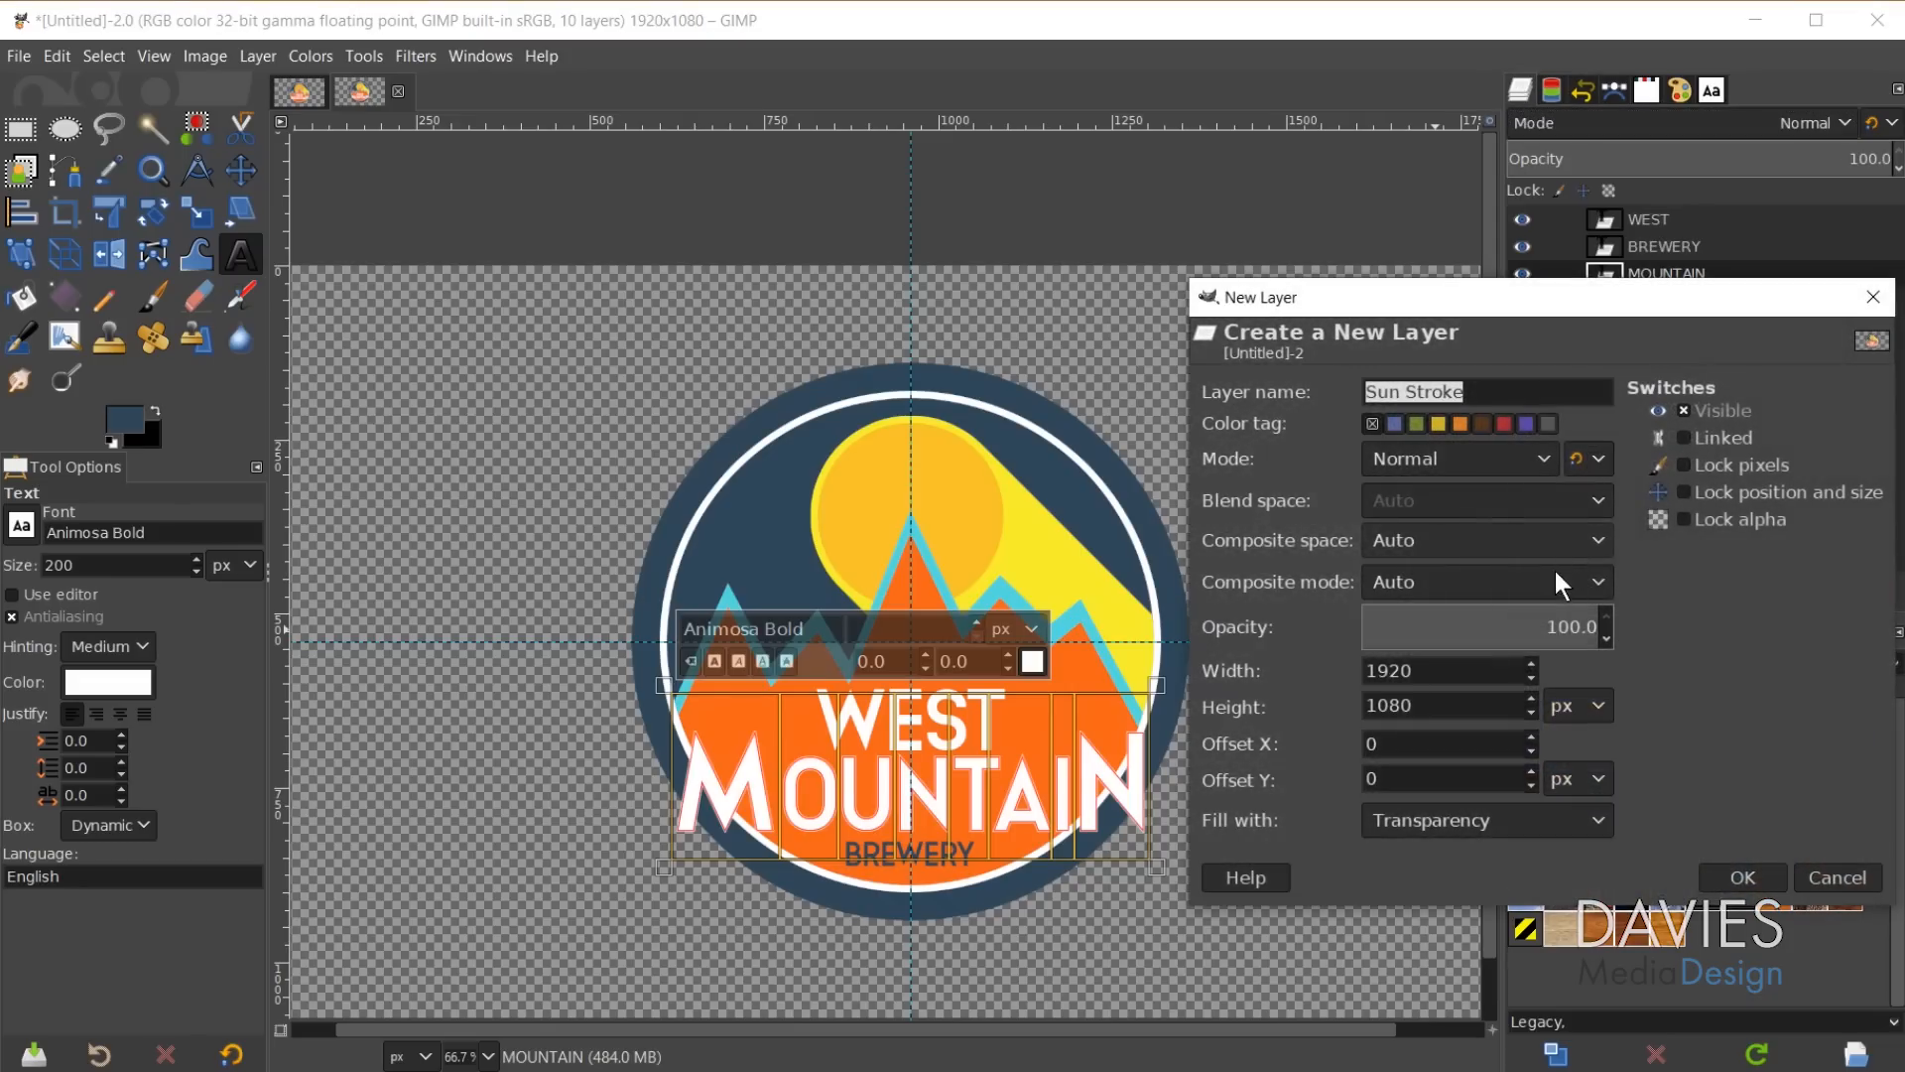
text(Mountain Stroke)
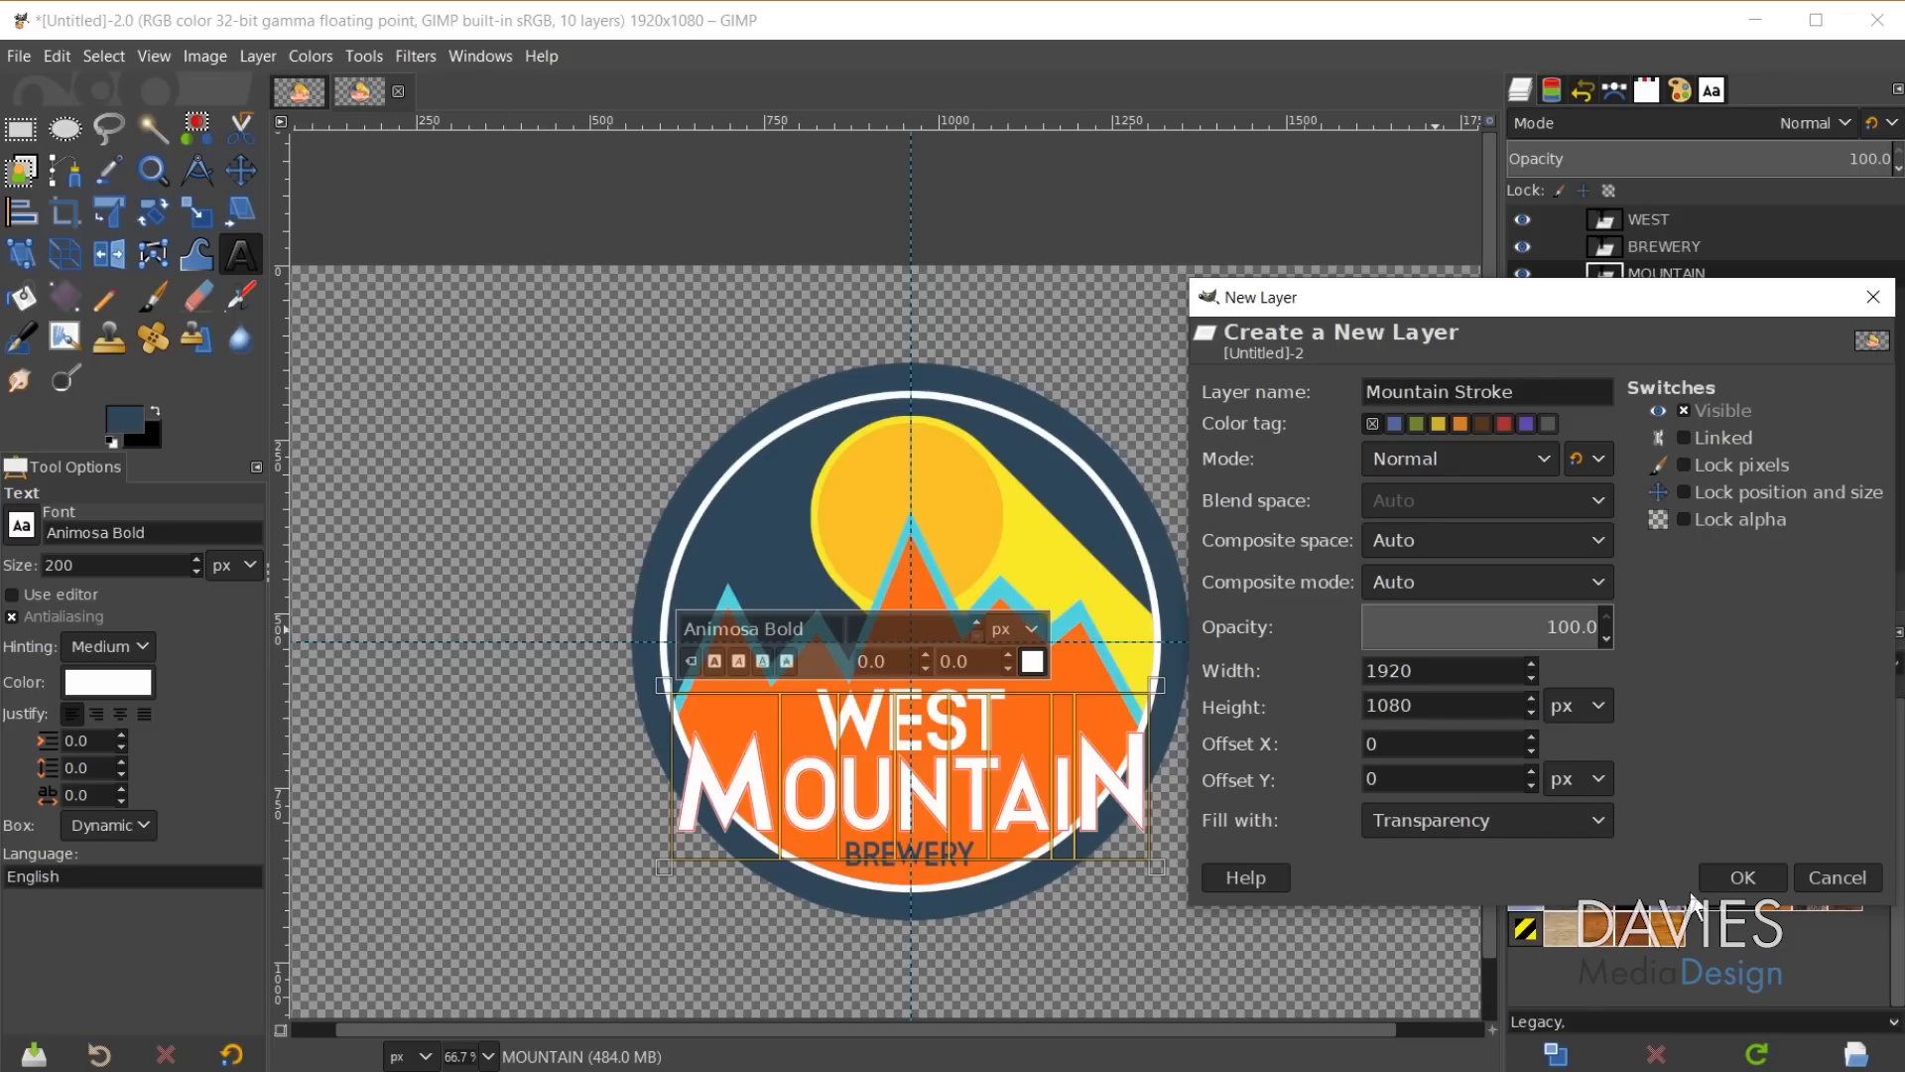
click(1742, 878)
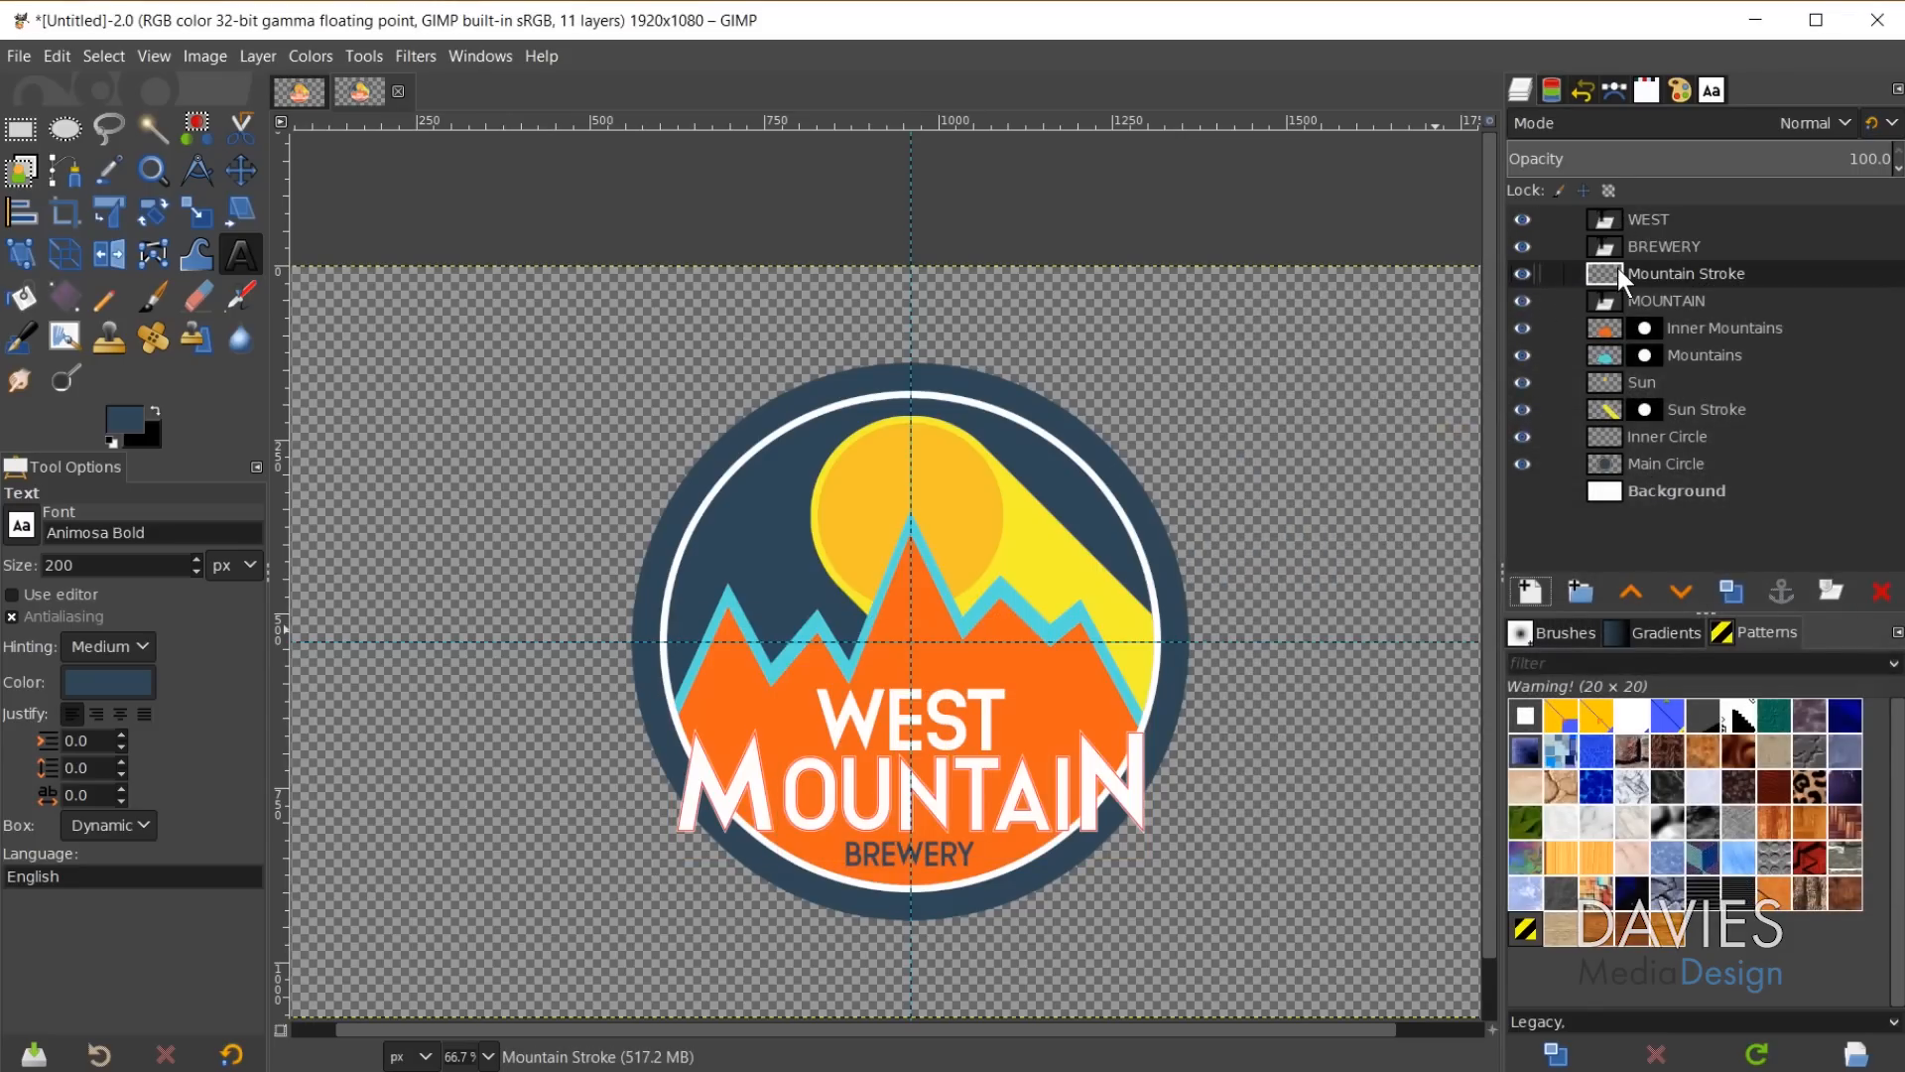
drag(1618, 273, 1619, 313)
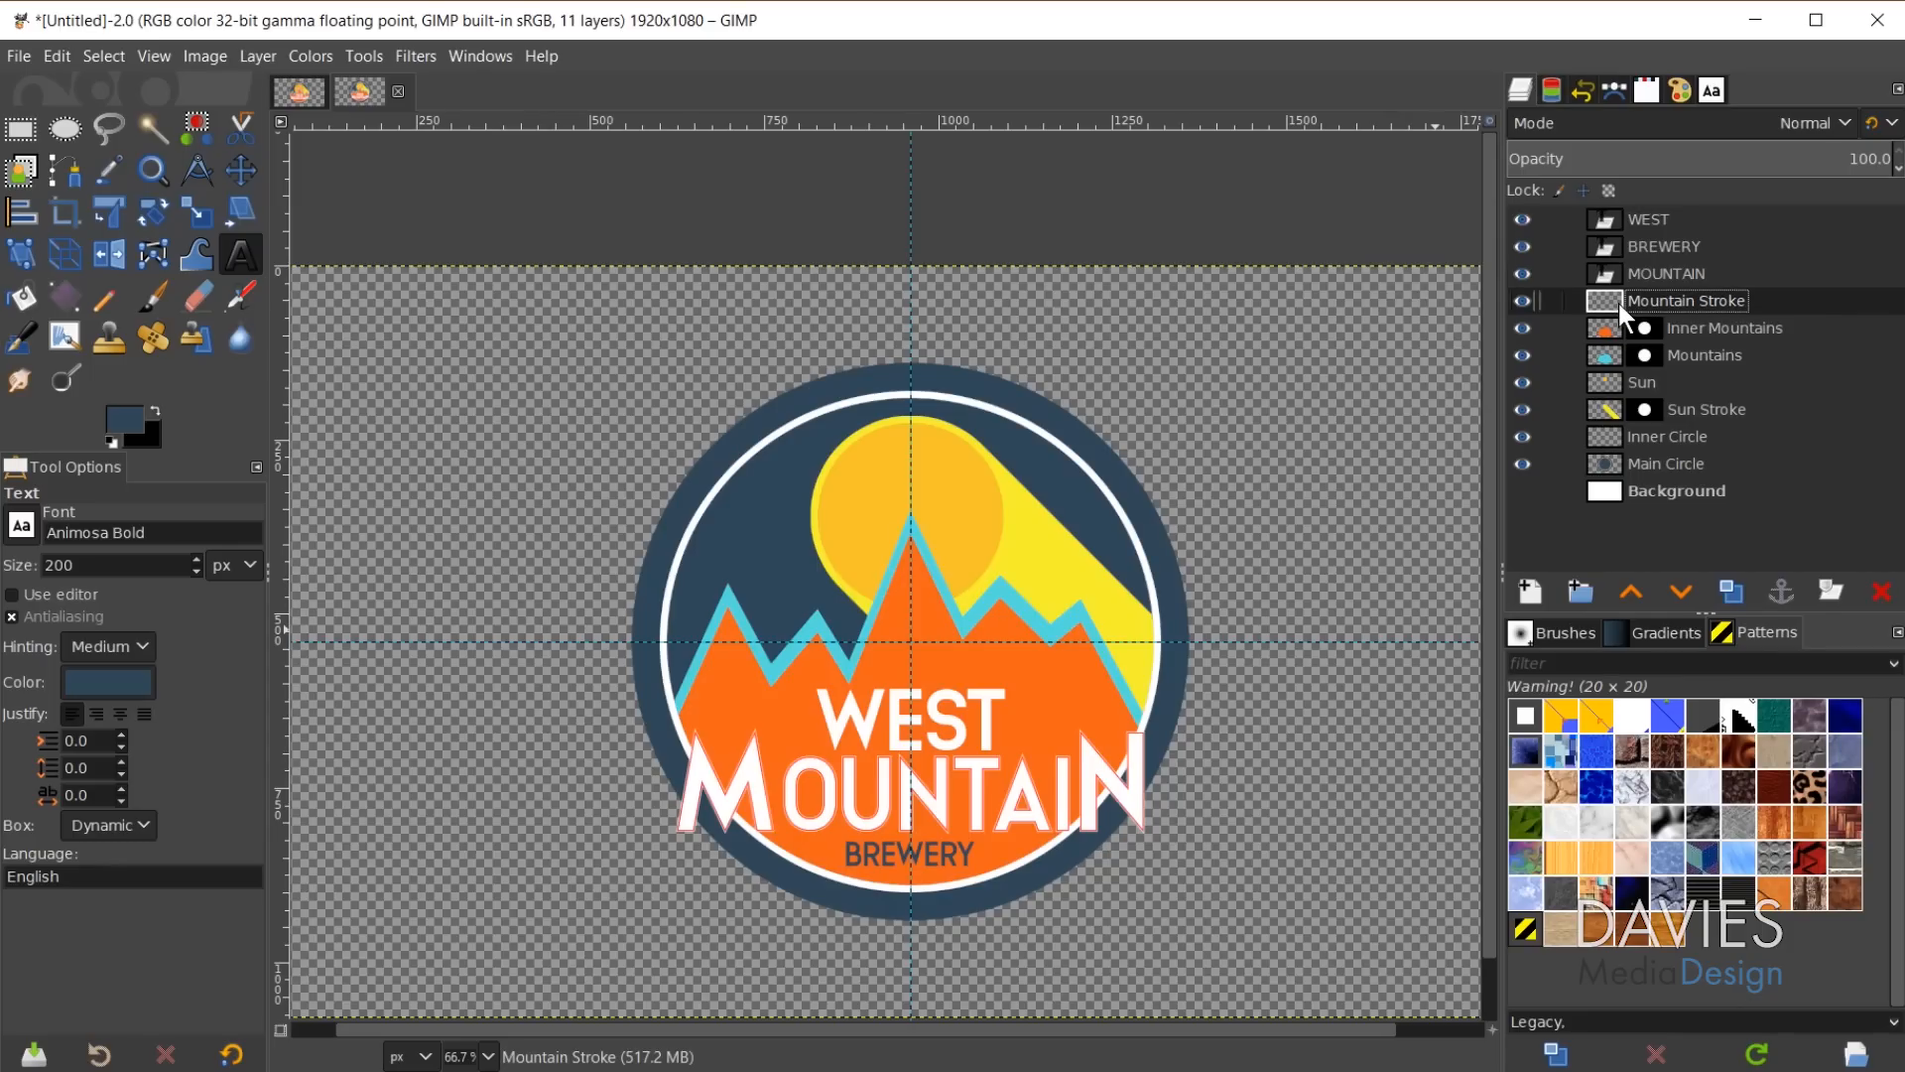
Try to stroke the MOUNTAIN text path with a solid dark blue 20 px line on the Mountain Stroke layer.
click(1614, 90)
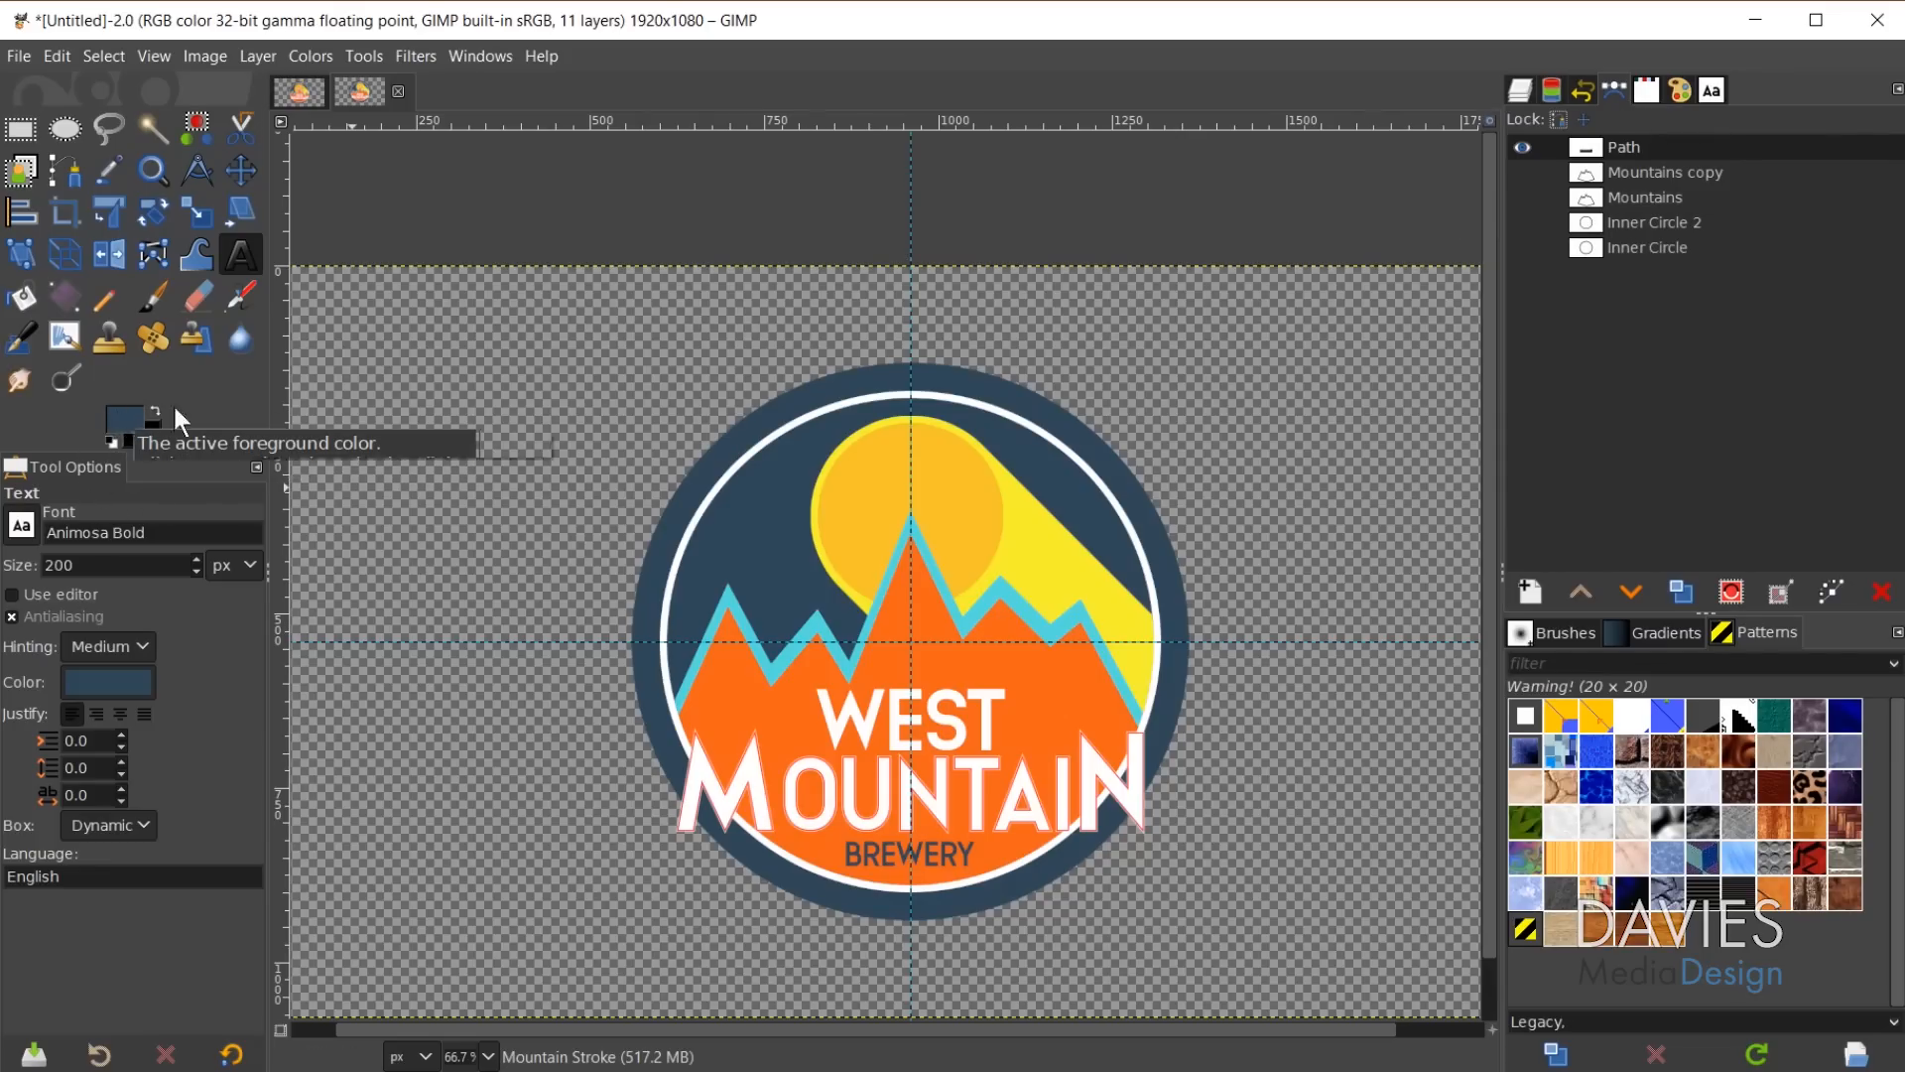
click(1830, 586)
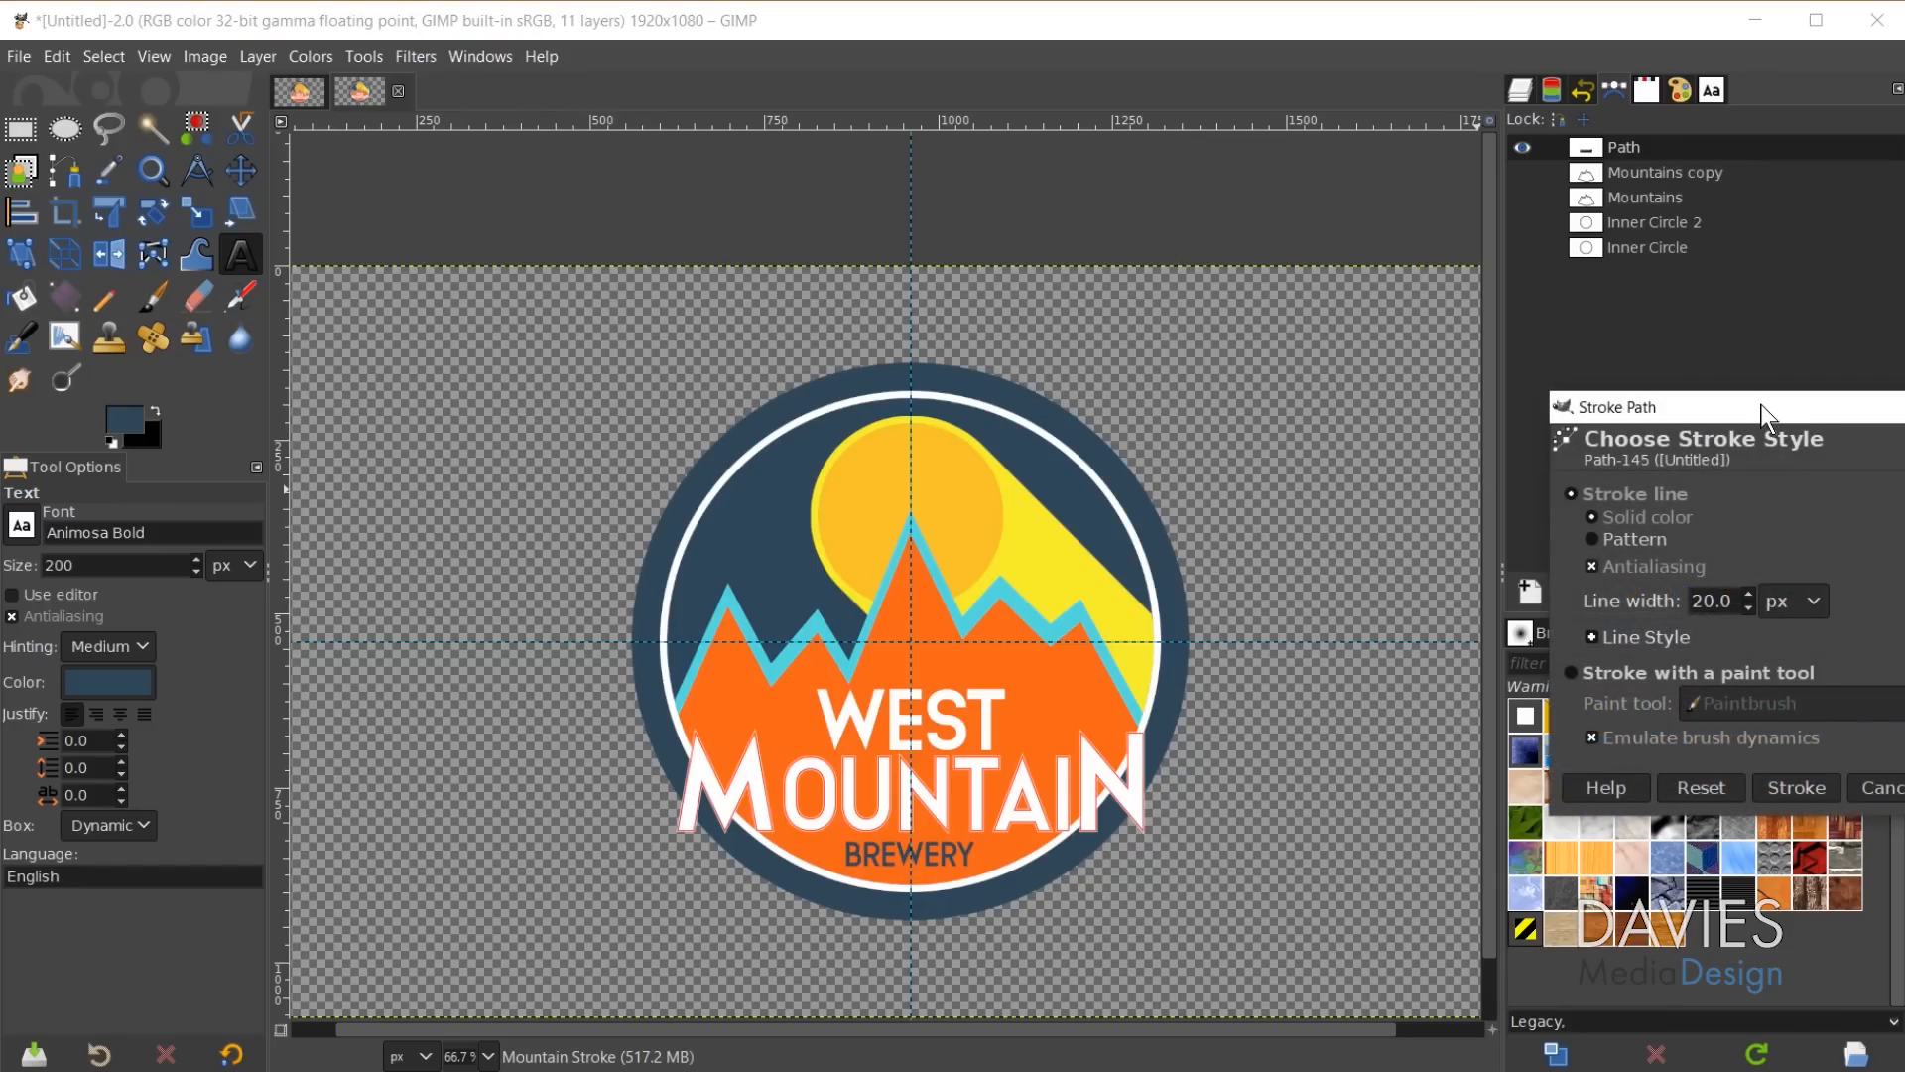
drag(1760, 405, 1466, 227)
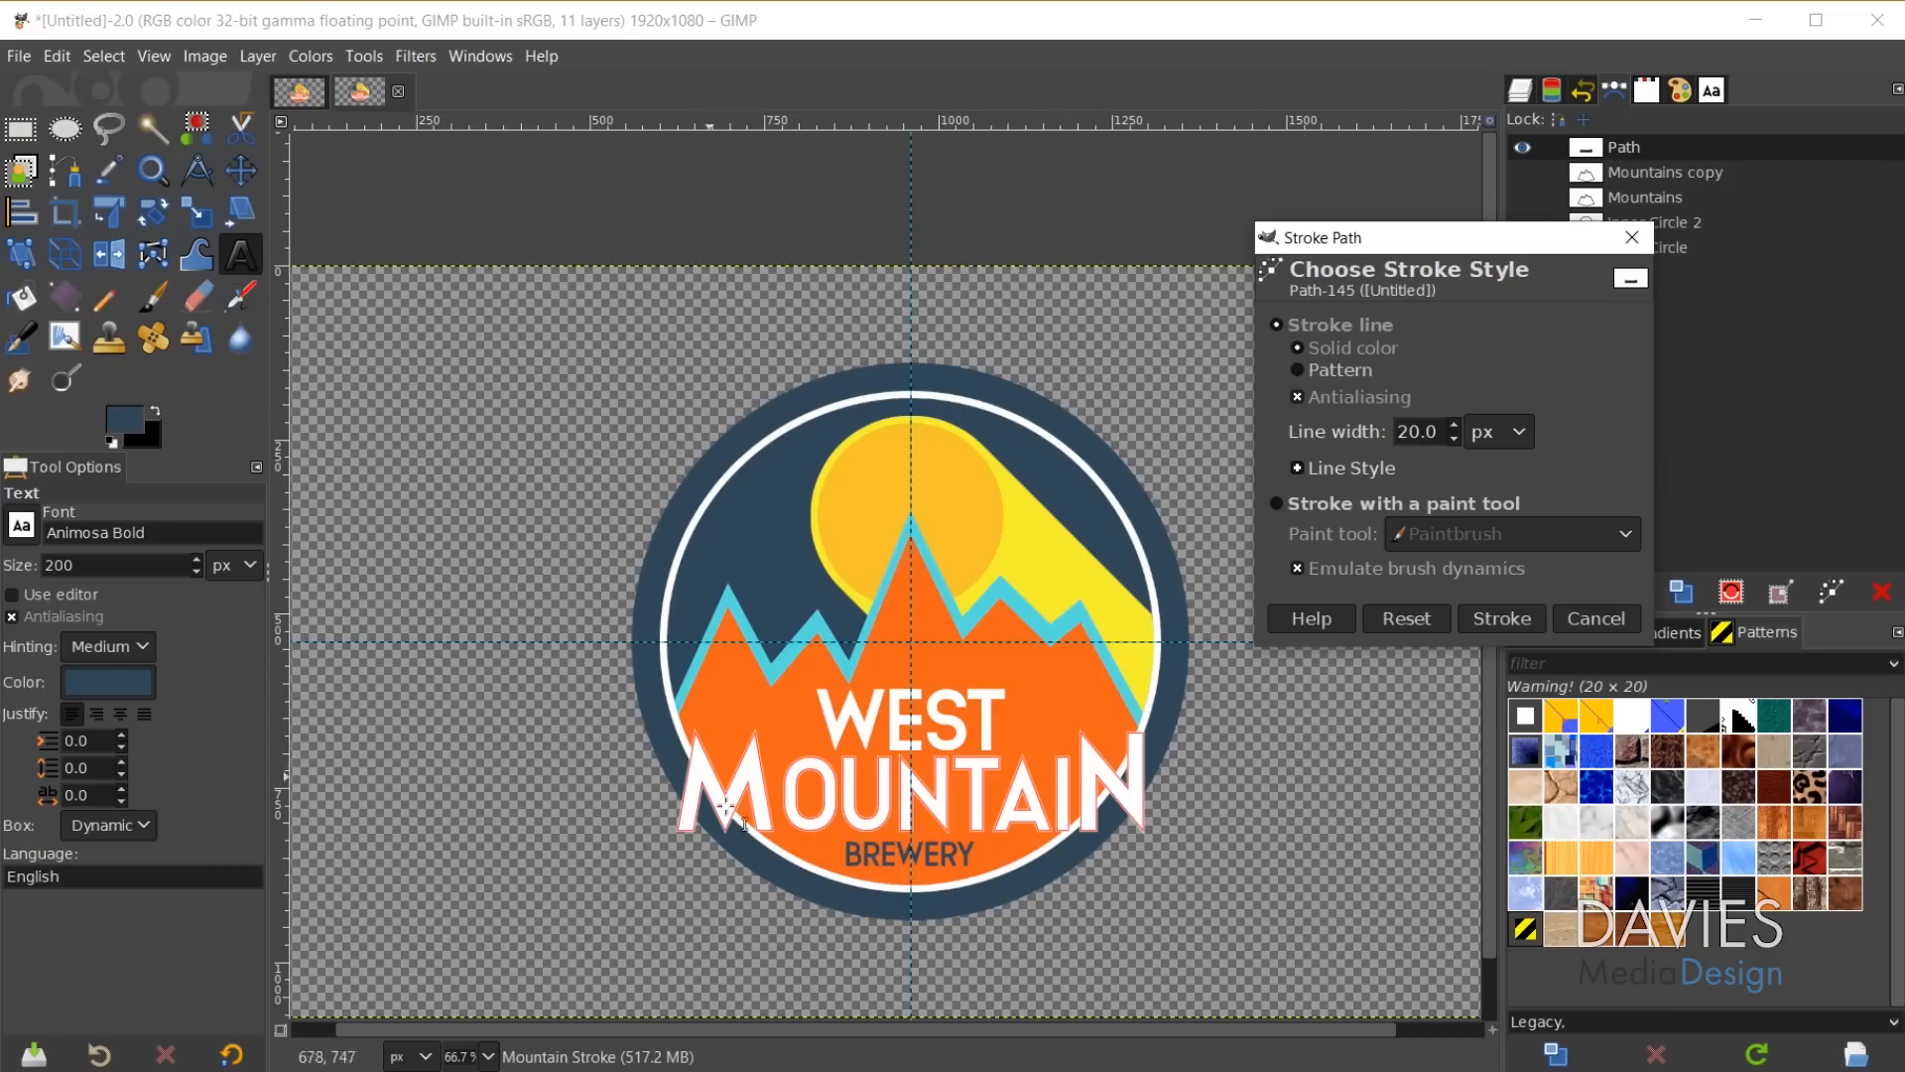
click(1374, 468)
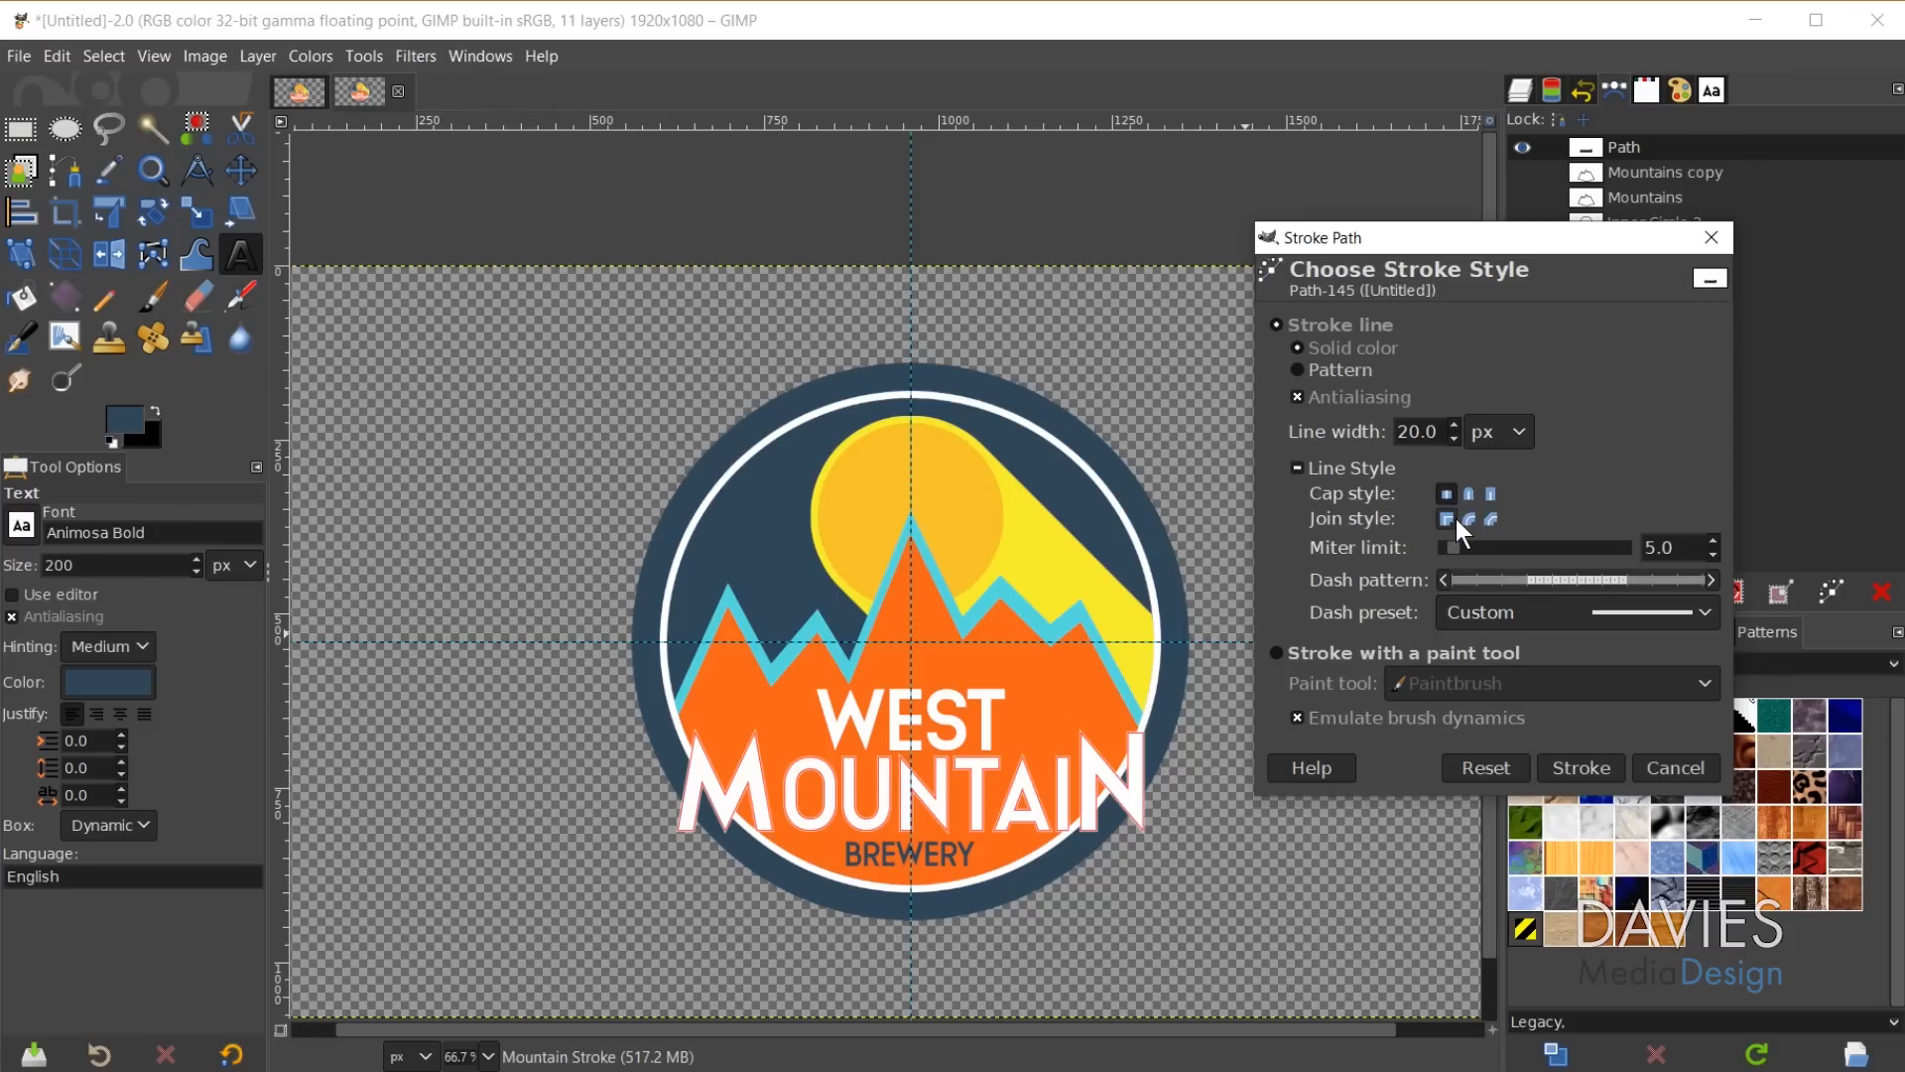
click(1582, 766)
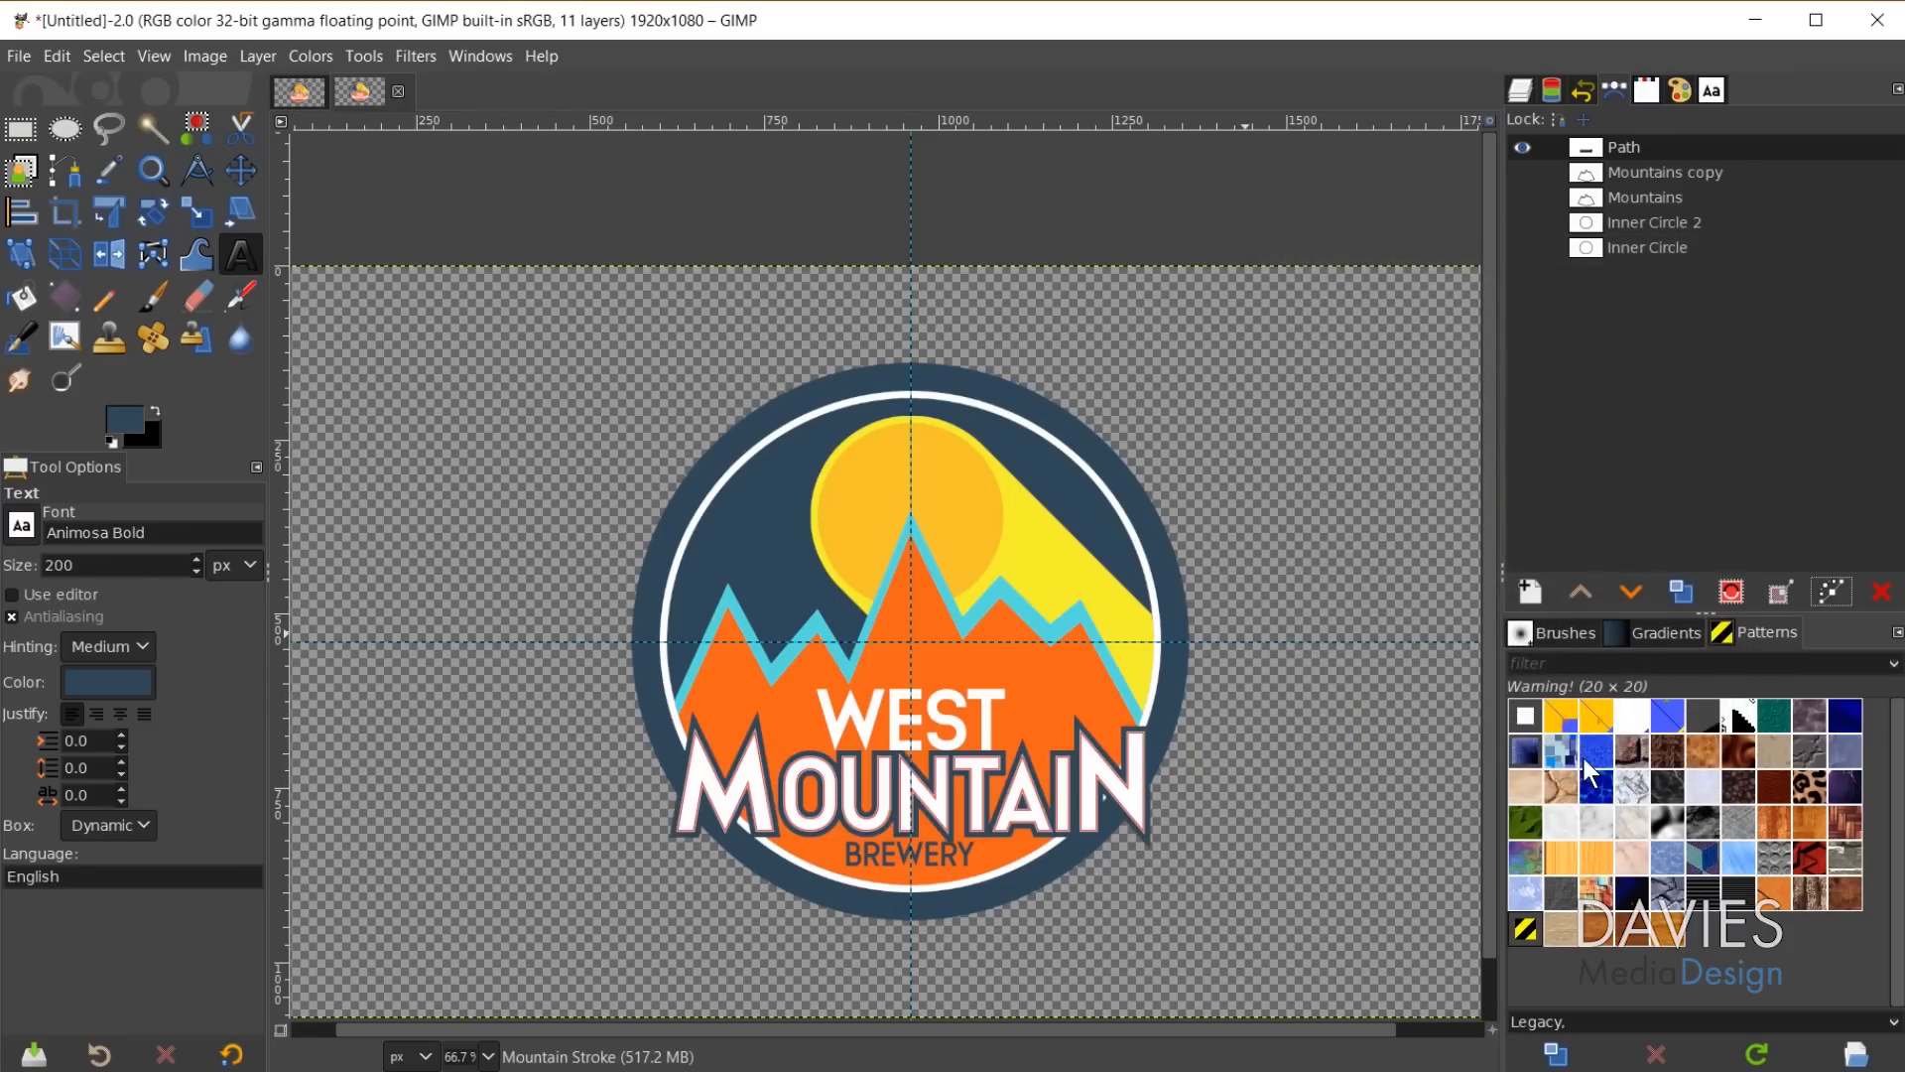
Stroke the MOUNTAIN text path with a solid dark blue 40 px line on the Mountain Stroke layer.
click(1829, 593)
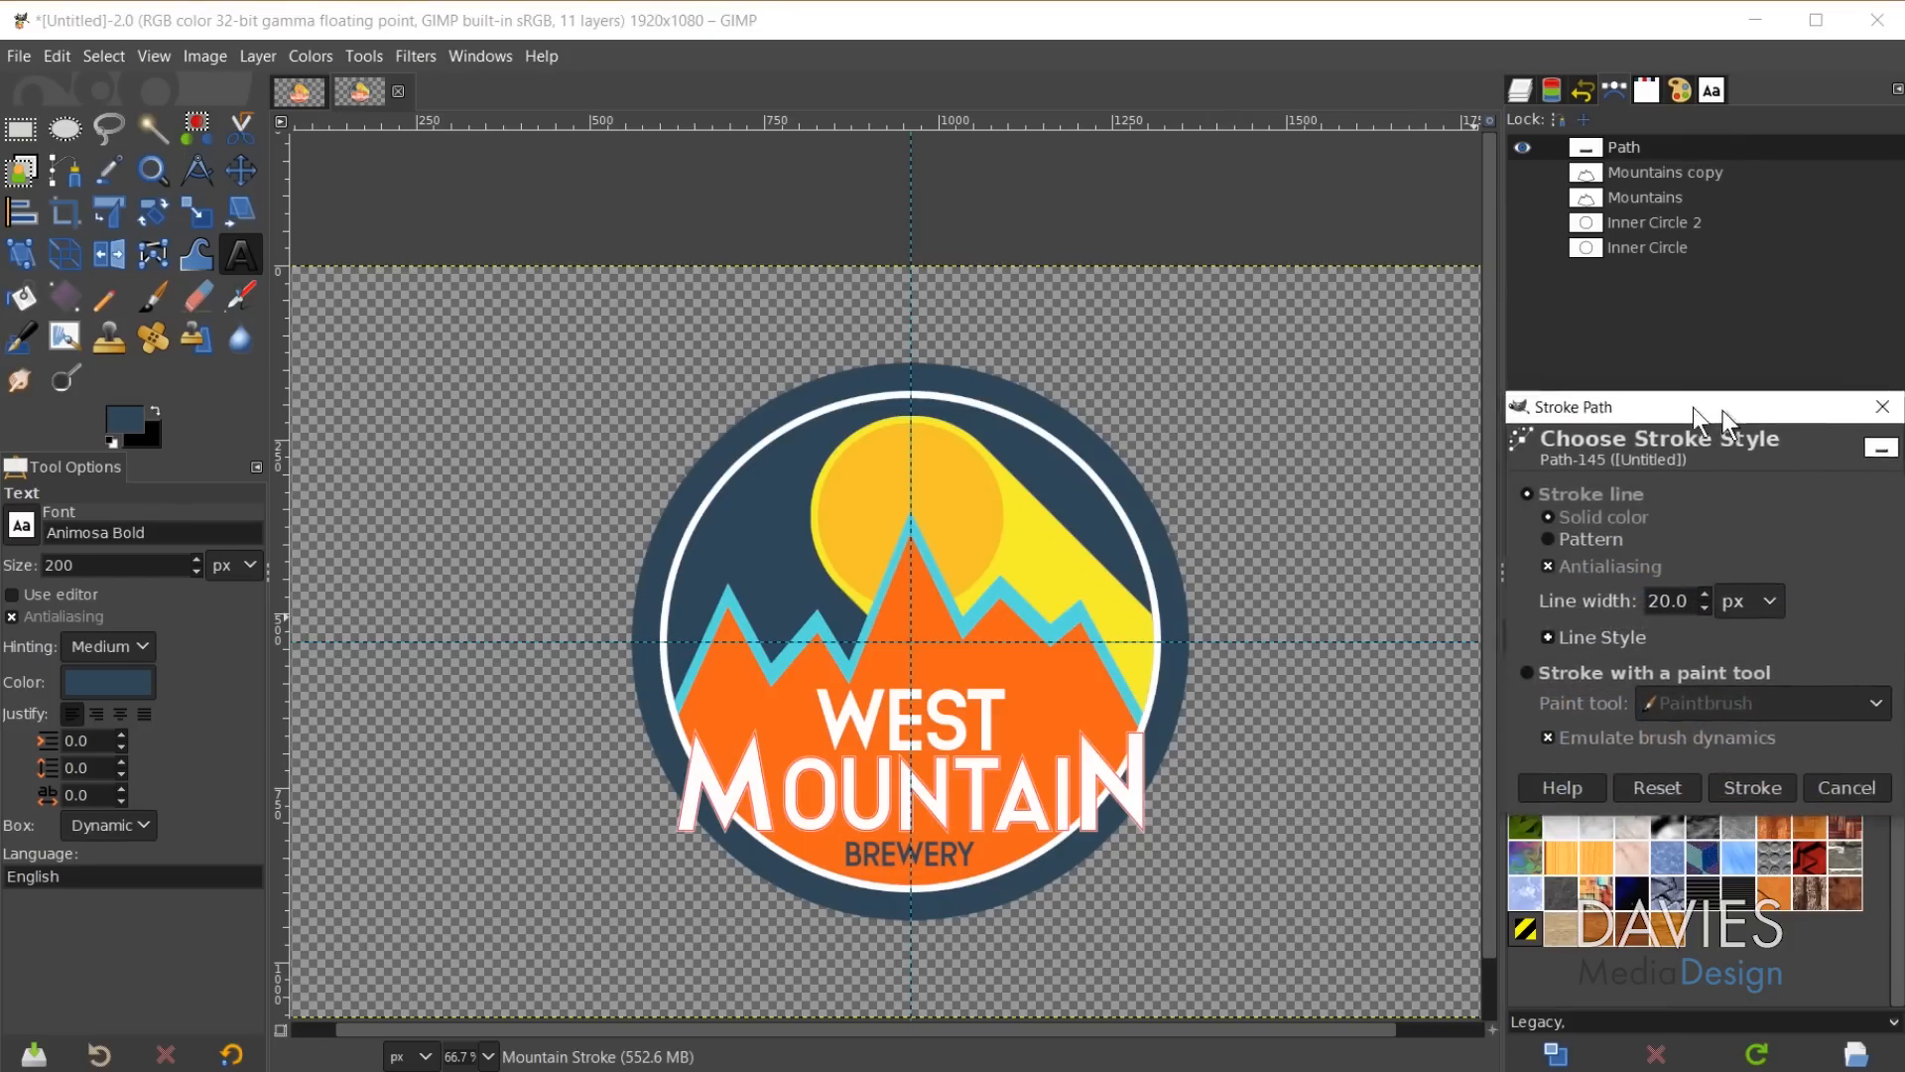
drag(1425, 504, 1399, 498)
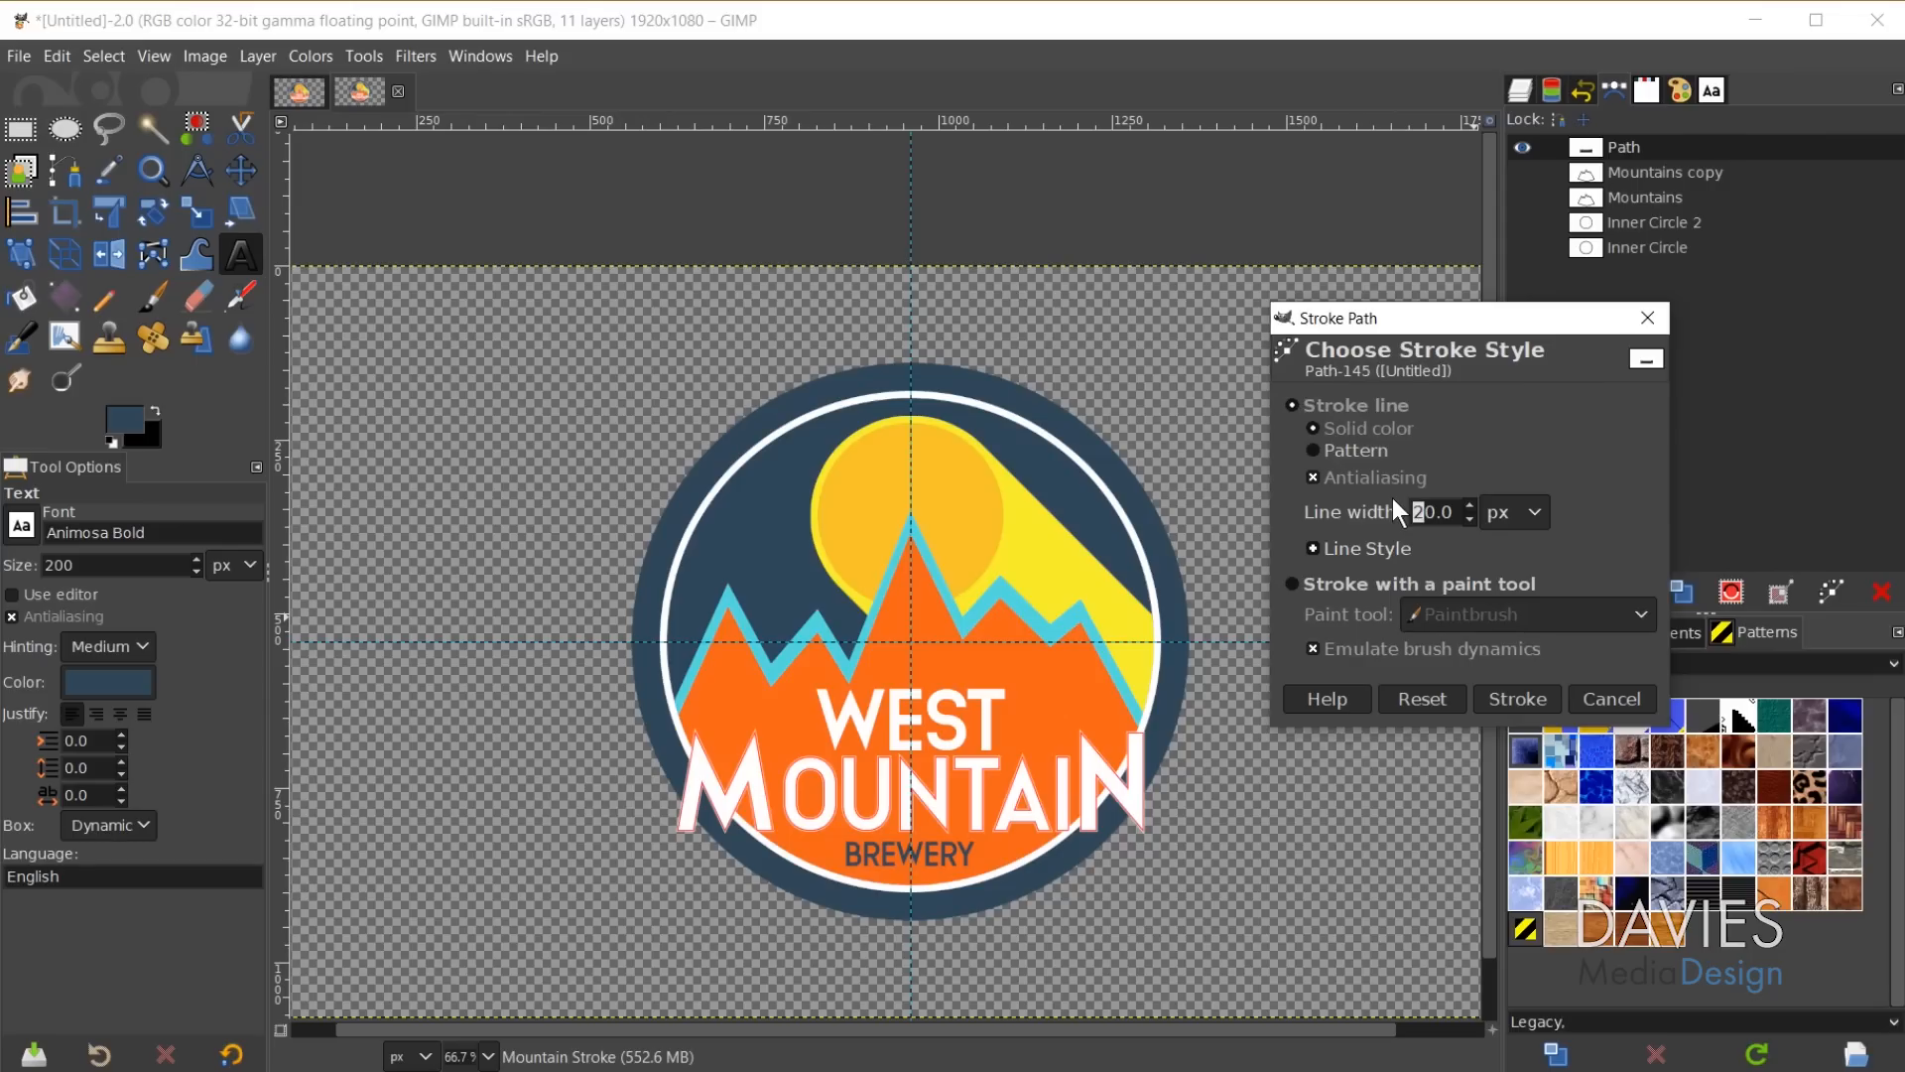
text(4)
click(1534, 694)
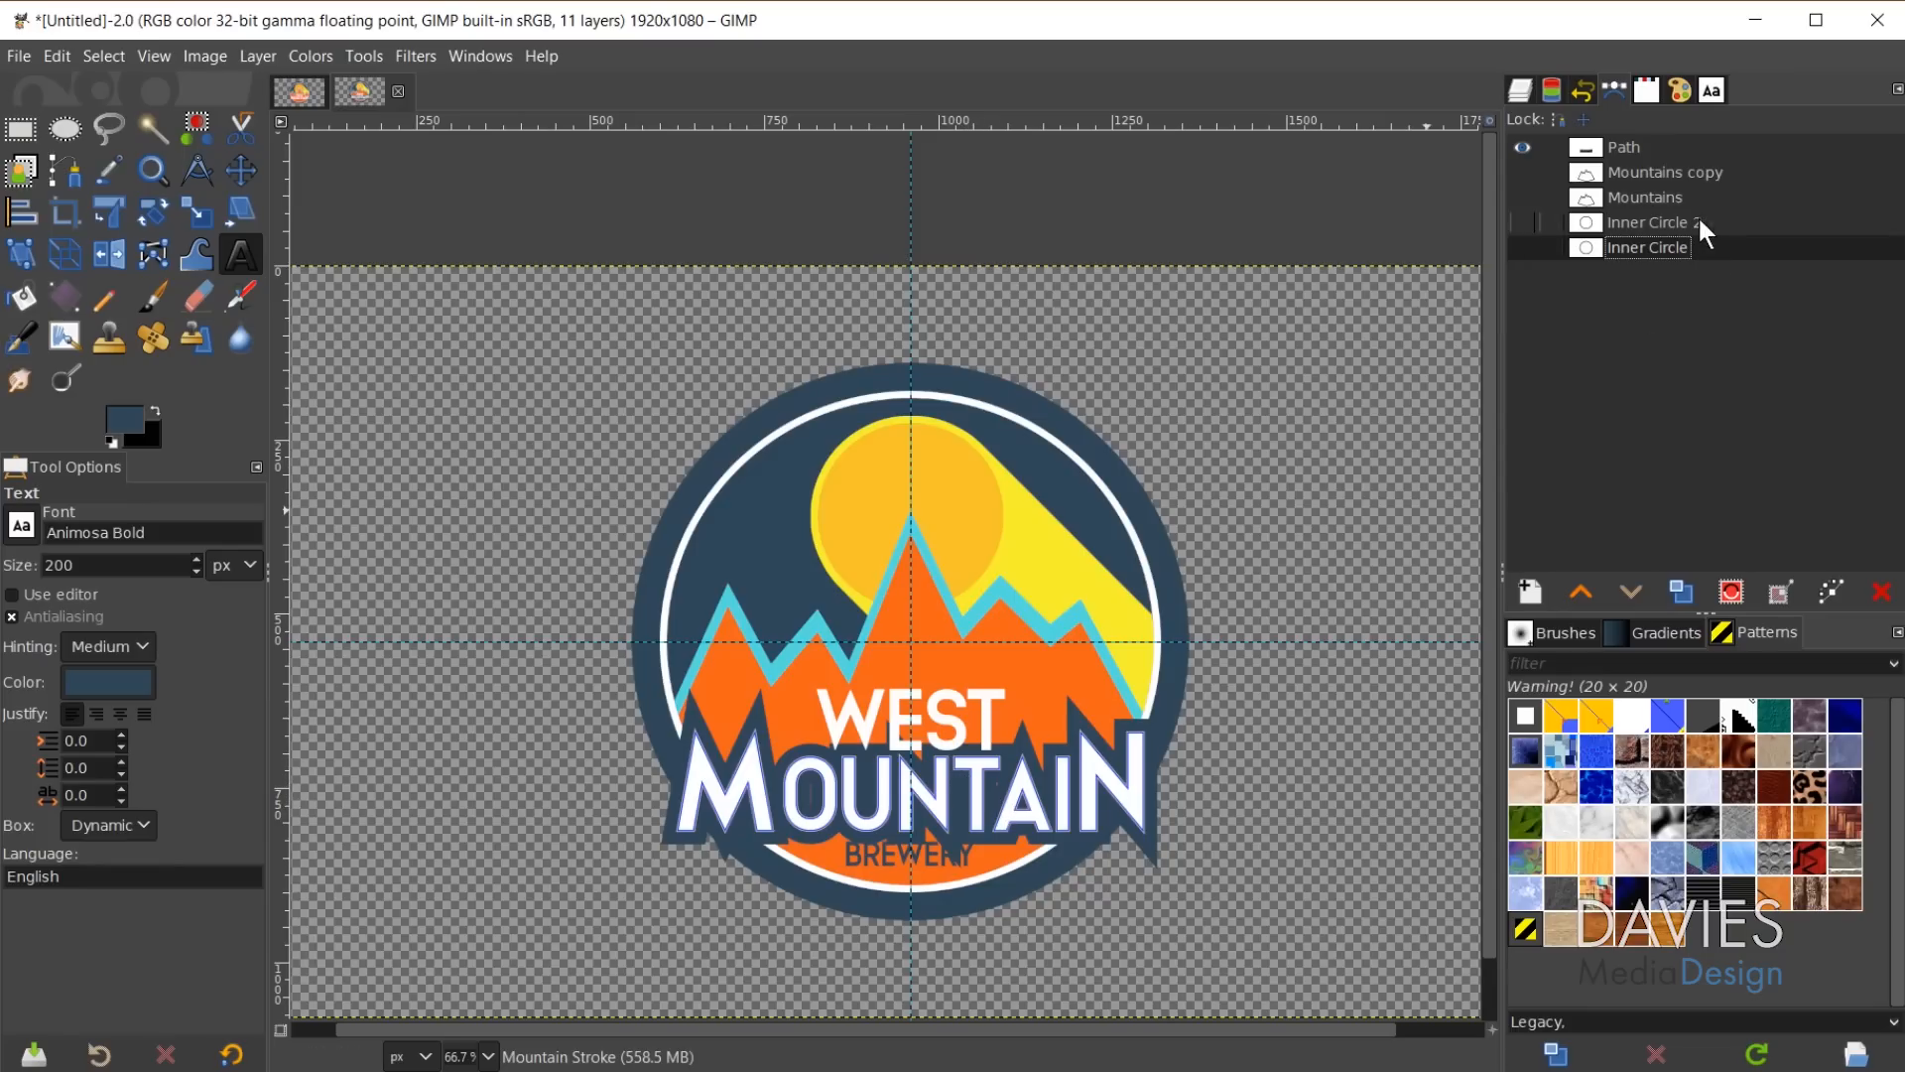
Select the Inner Circle path's area and add an inverted layer mask from that selection to the Mountain Stroke layer.
alt+click(1591, 246)
click(1521, 89)
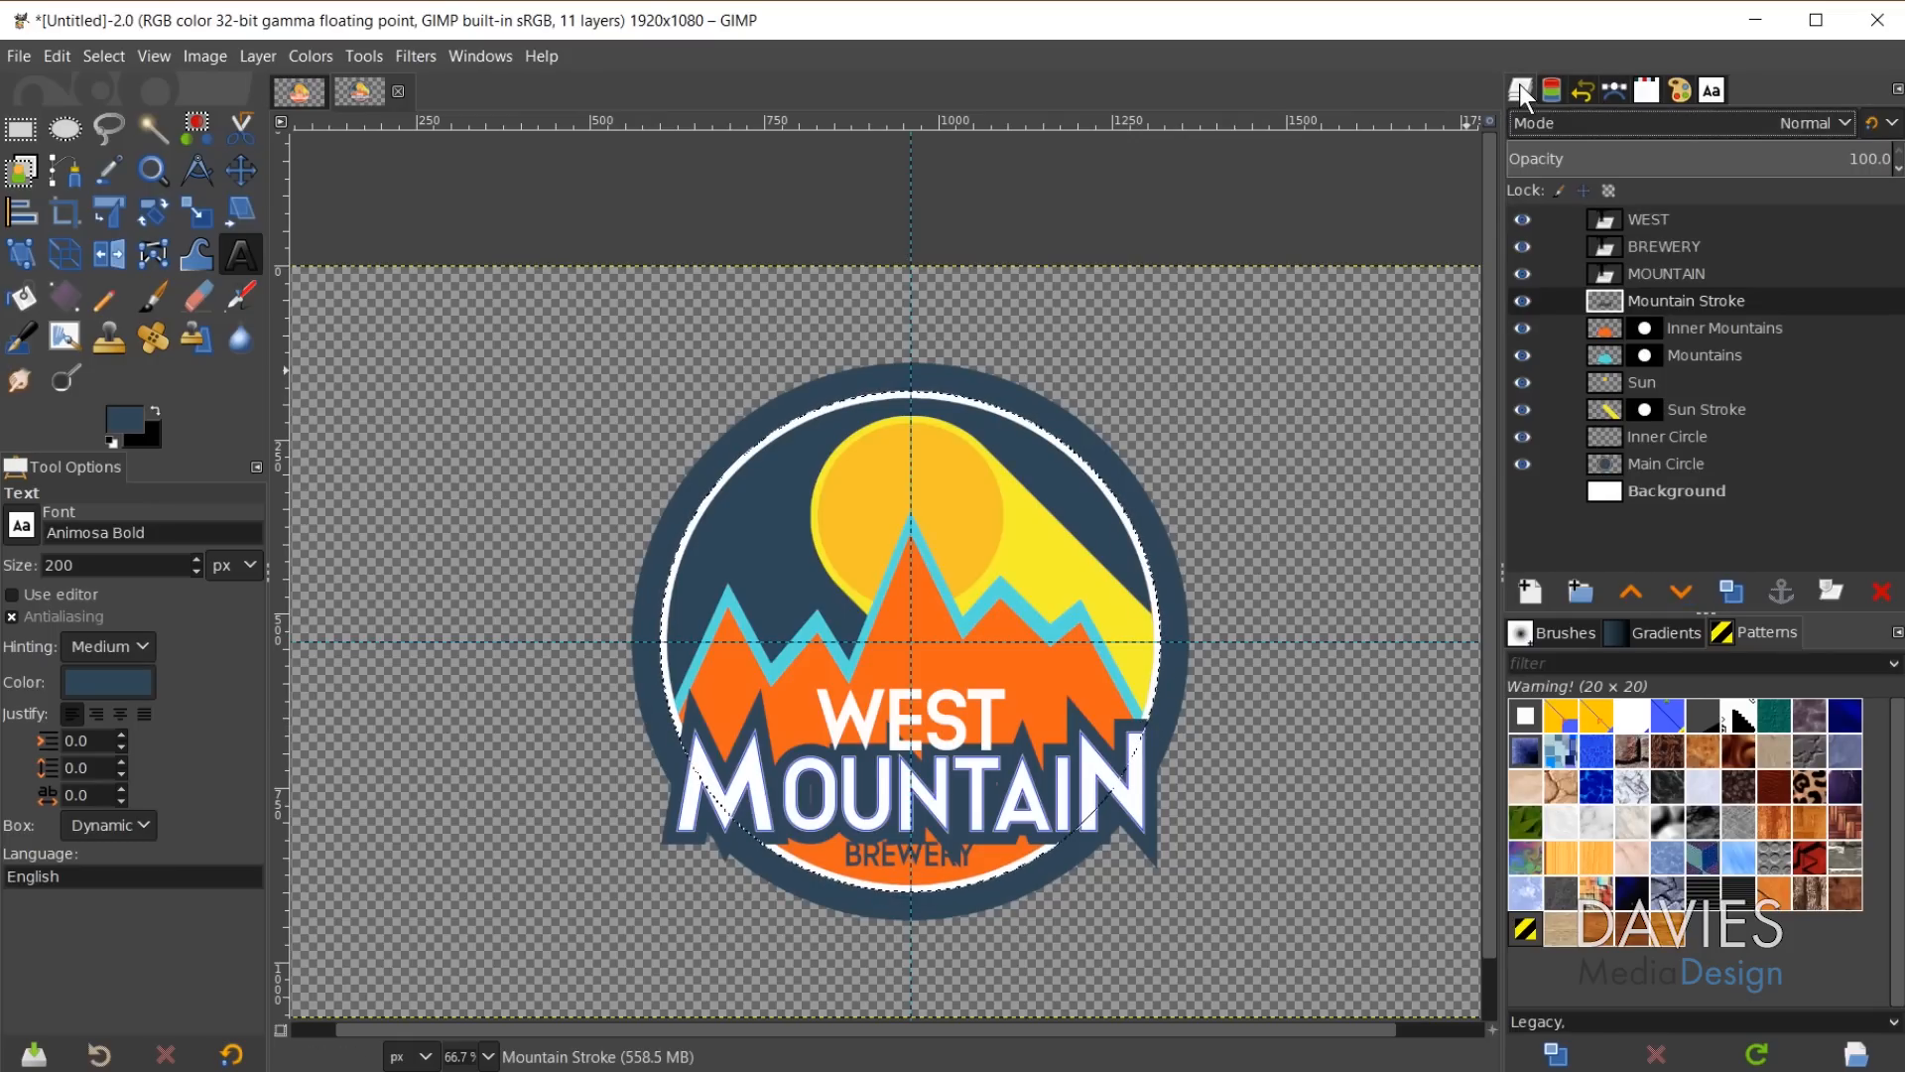
right_click(1655, 302)
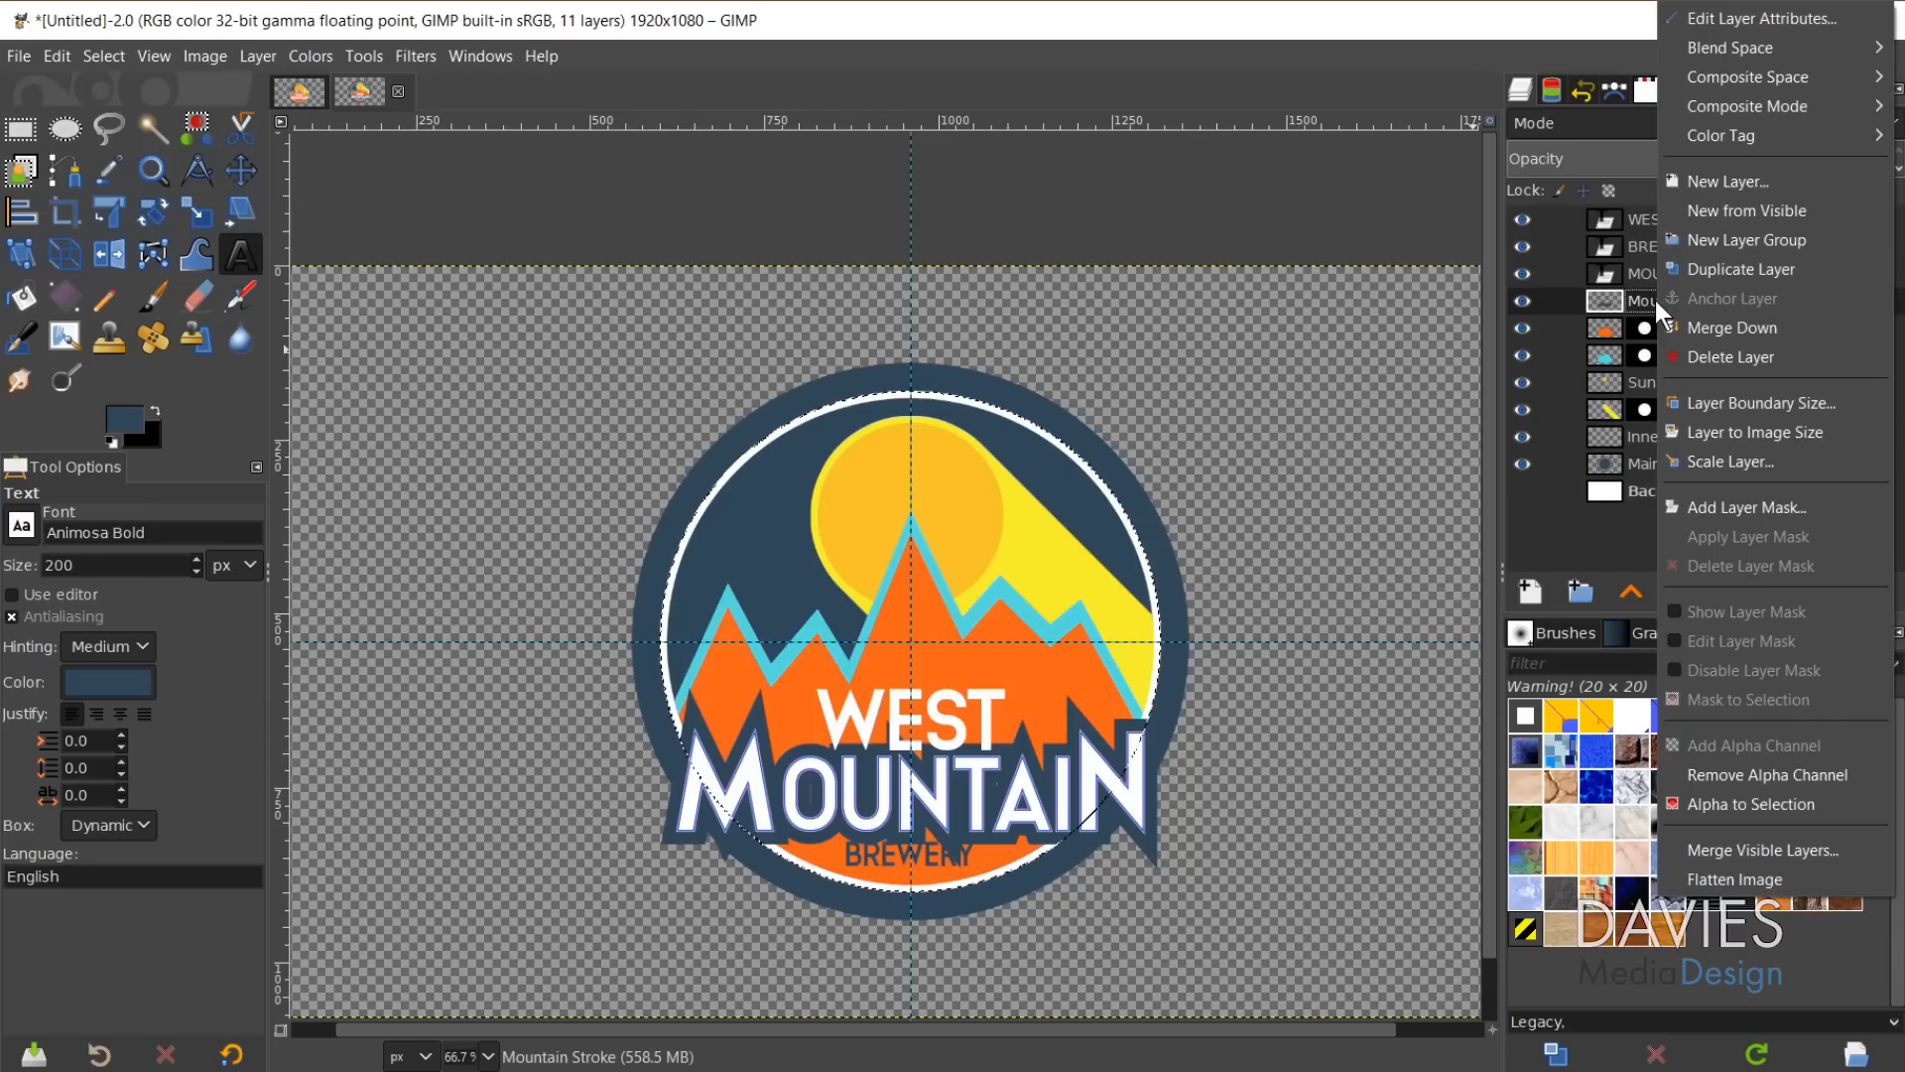
click(1741, 499)
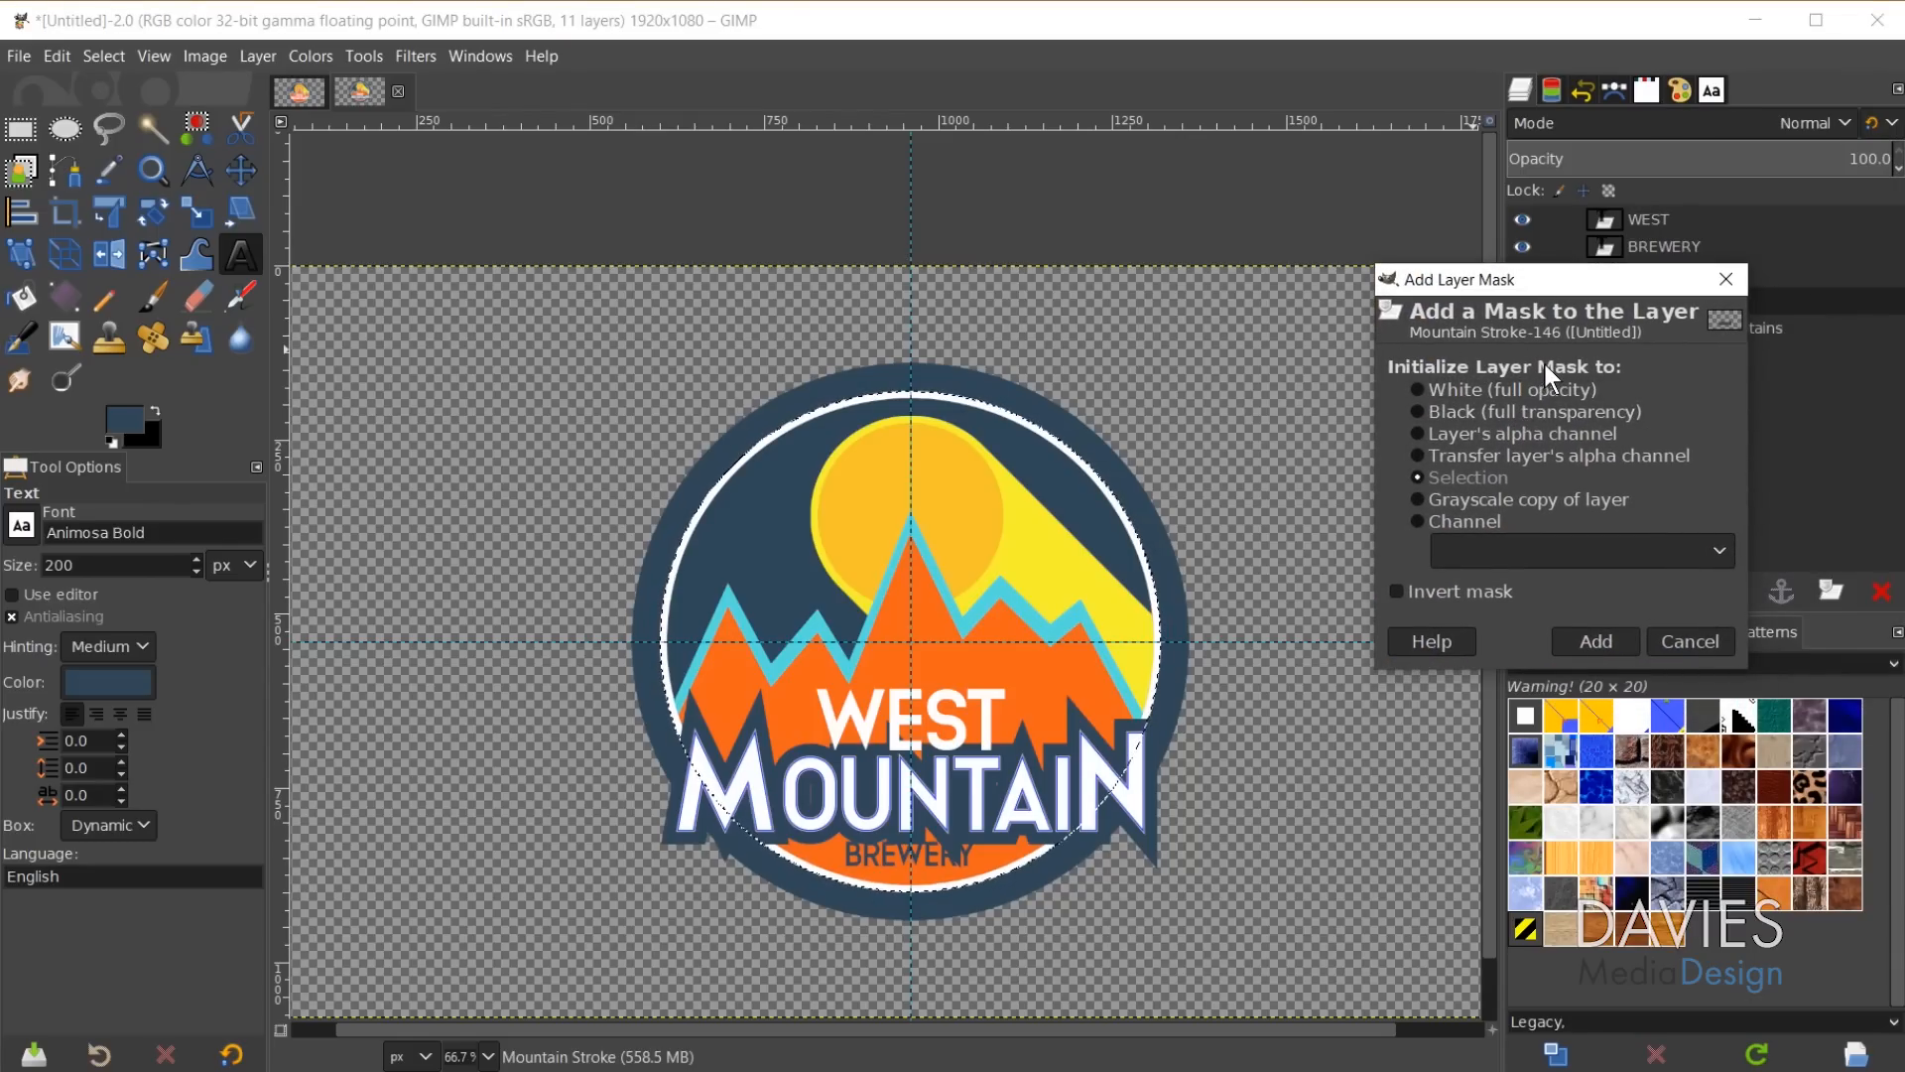
click(1397, 593)
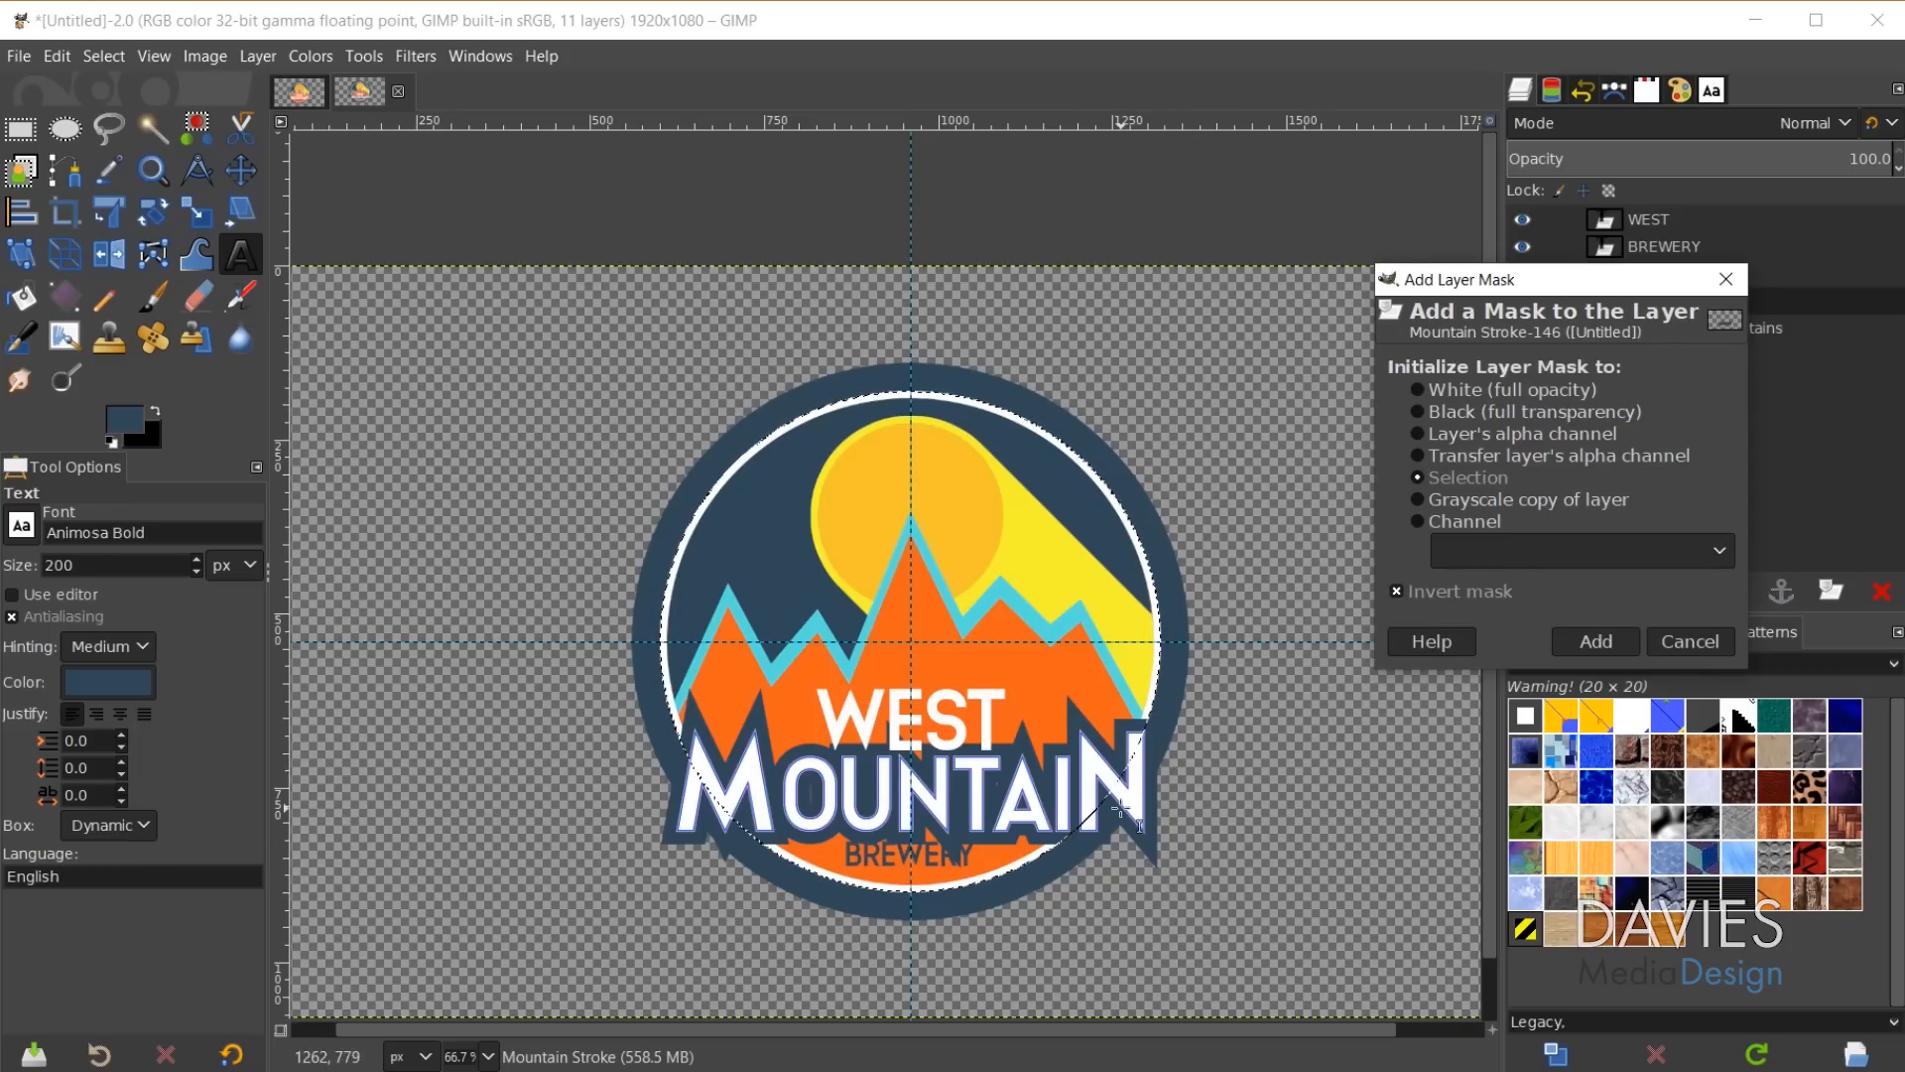
click(1598, 640)
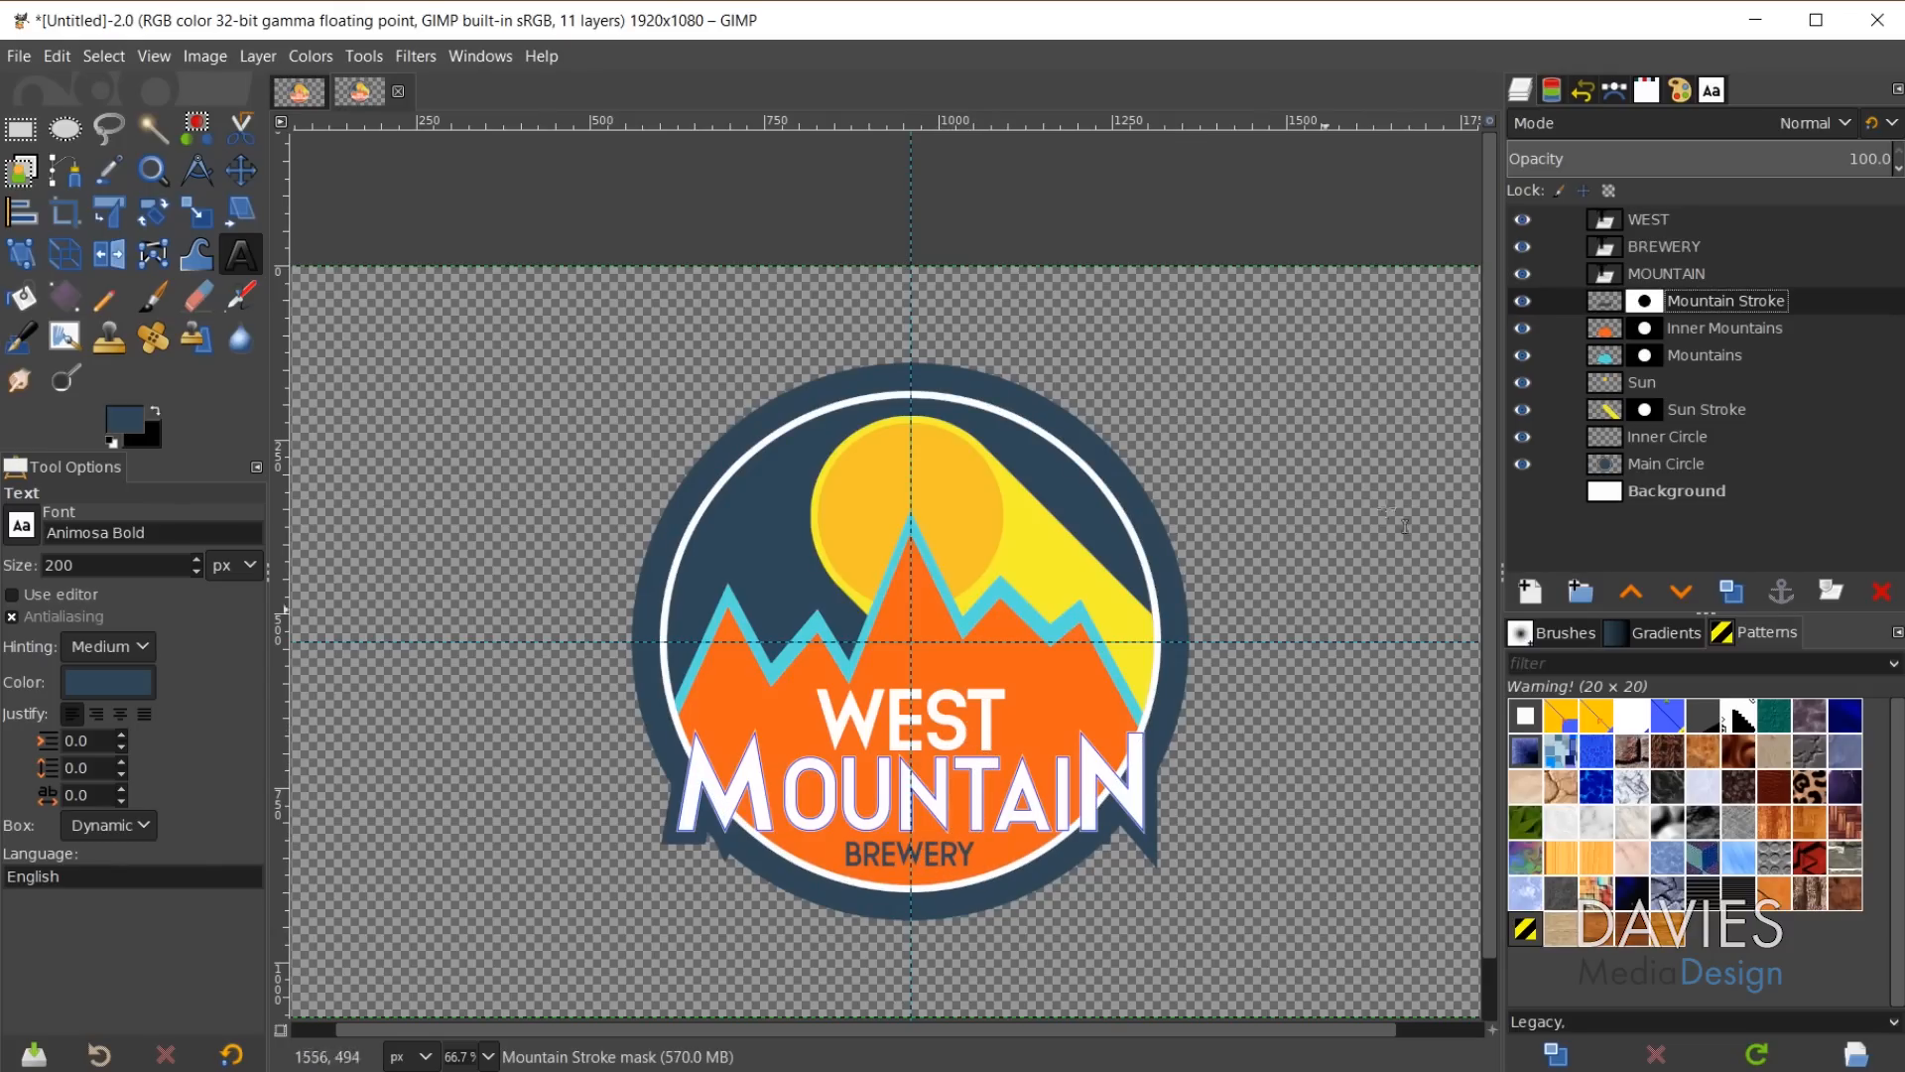
Hide the MOUNTAIN text path and draw a crop area of about 1173 × 978 px around the logo.
click(1615, 90)
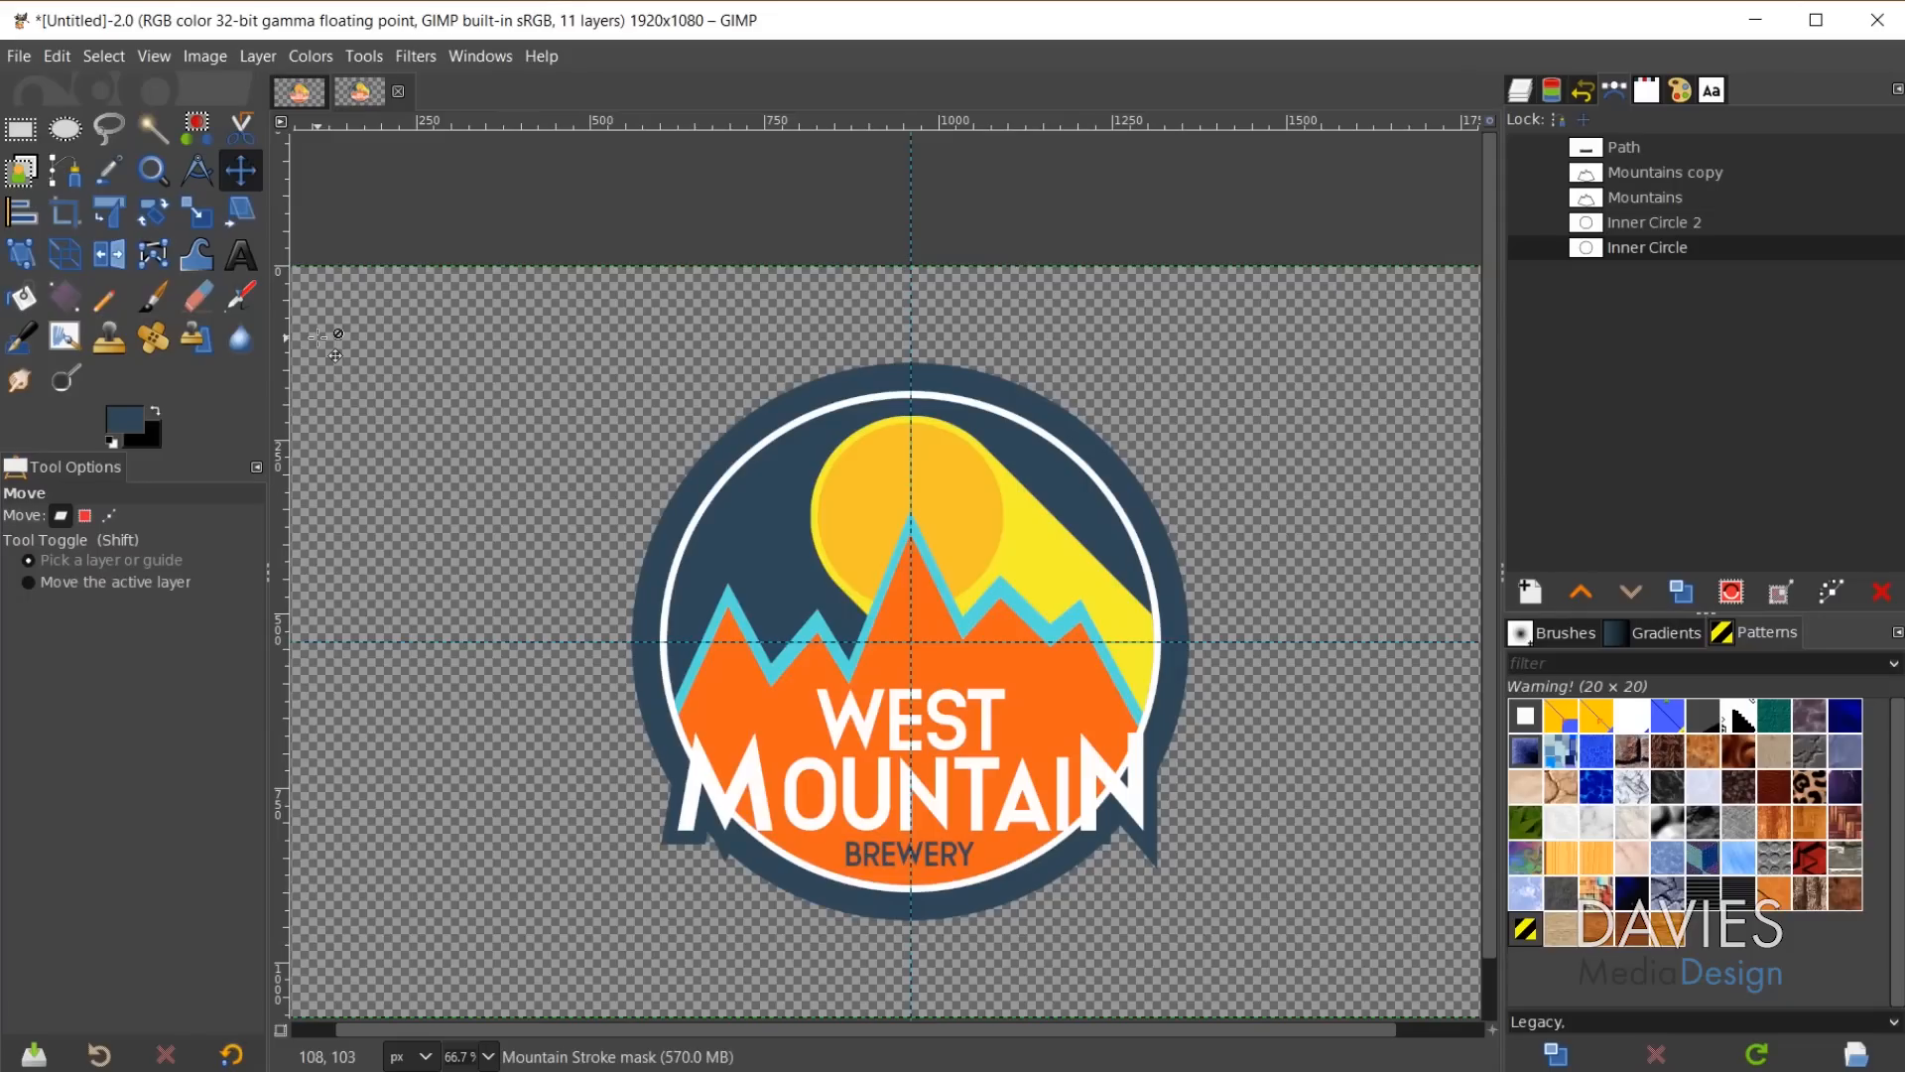
key(shift+c)
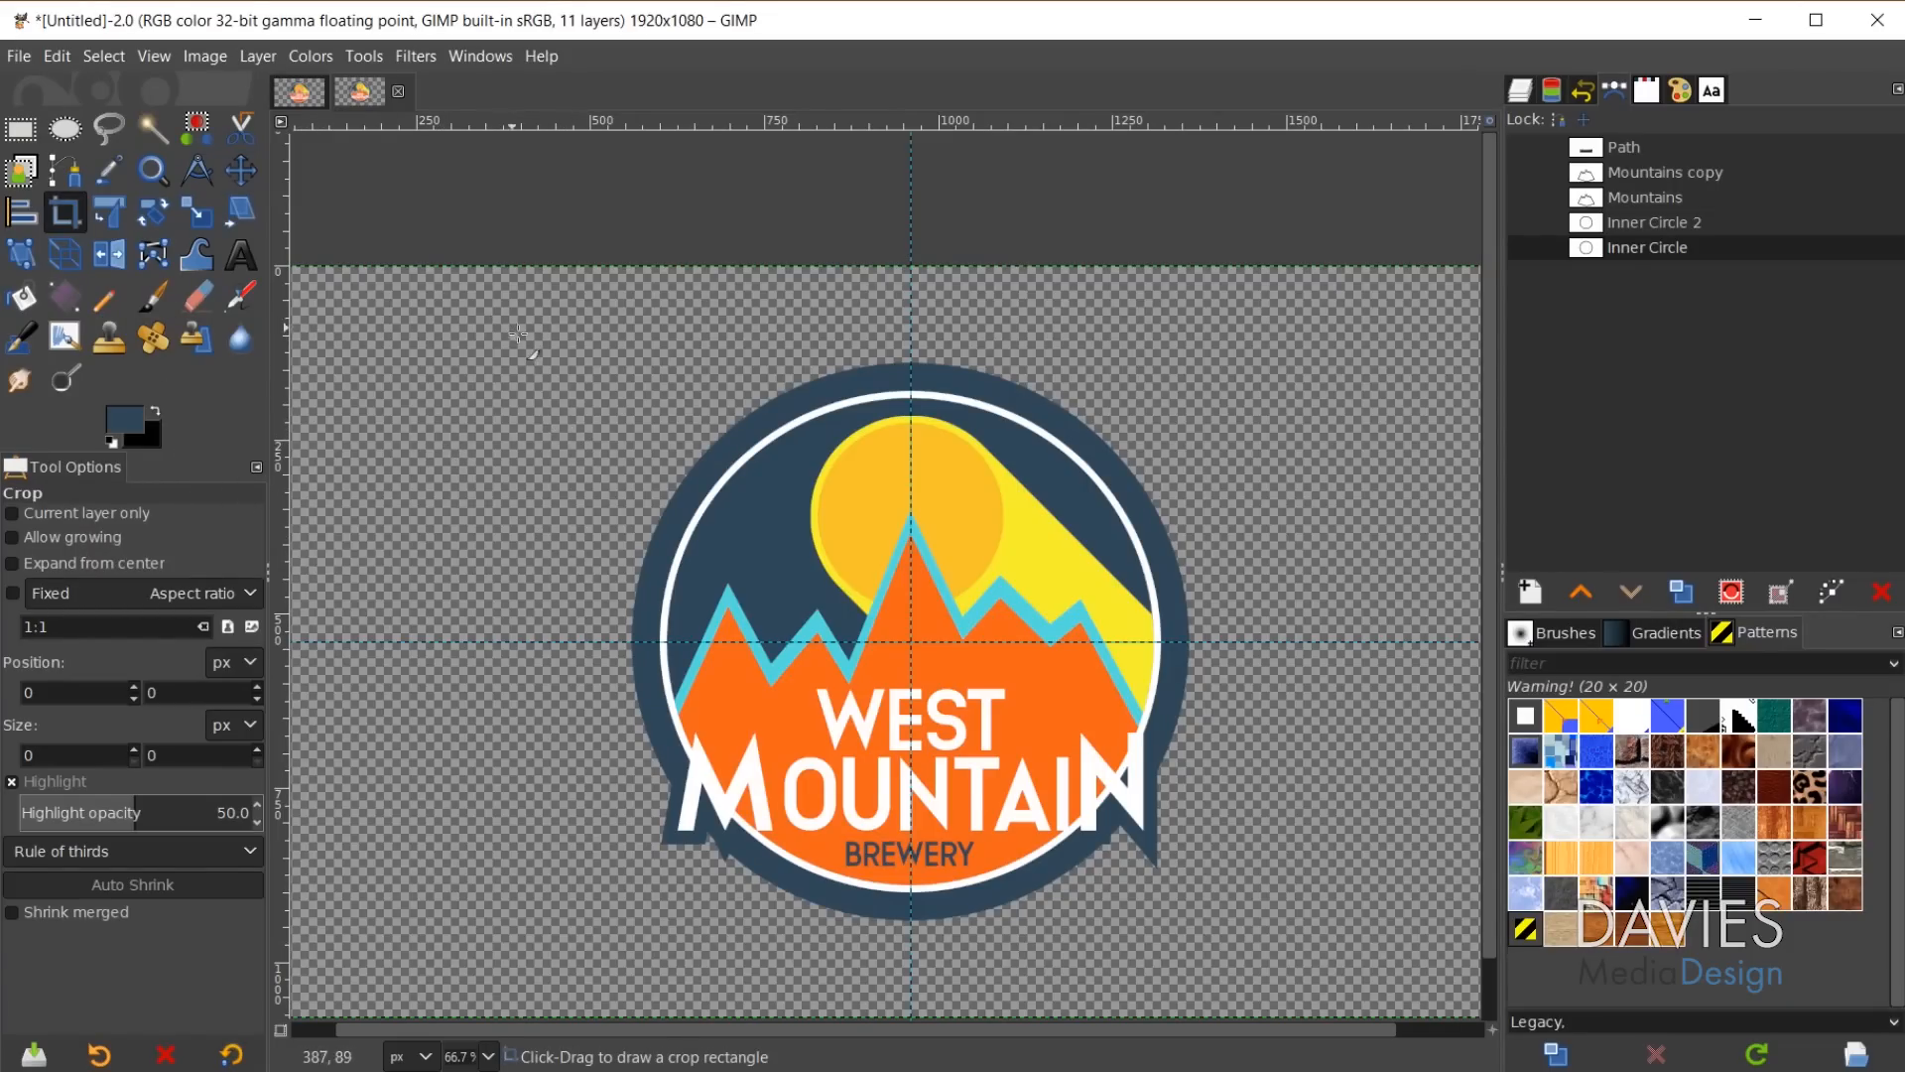
drag(526, 315, 1343, 992)
scroll(1342, 992, down, 2)
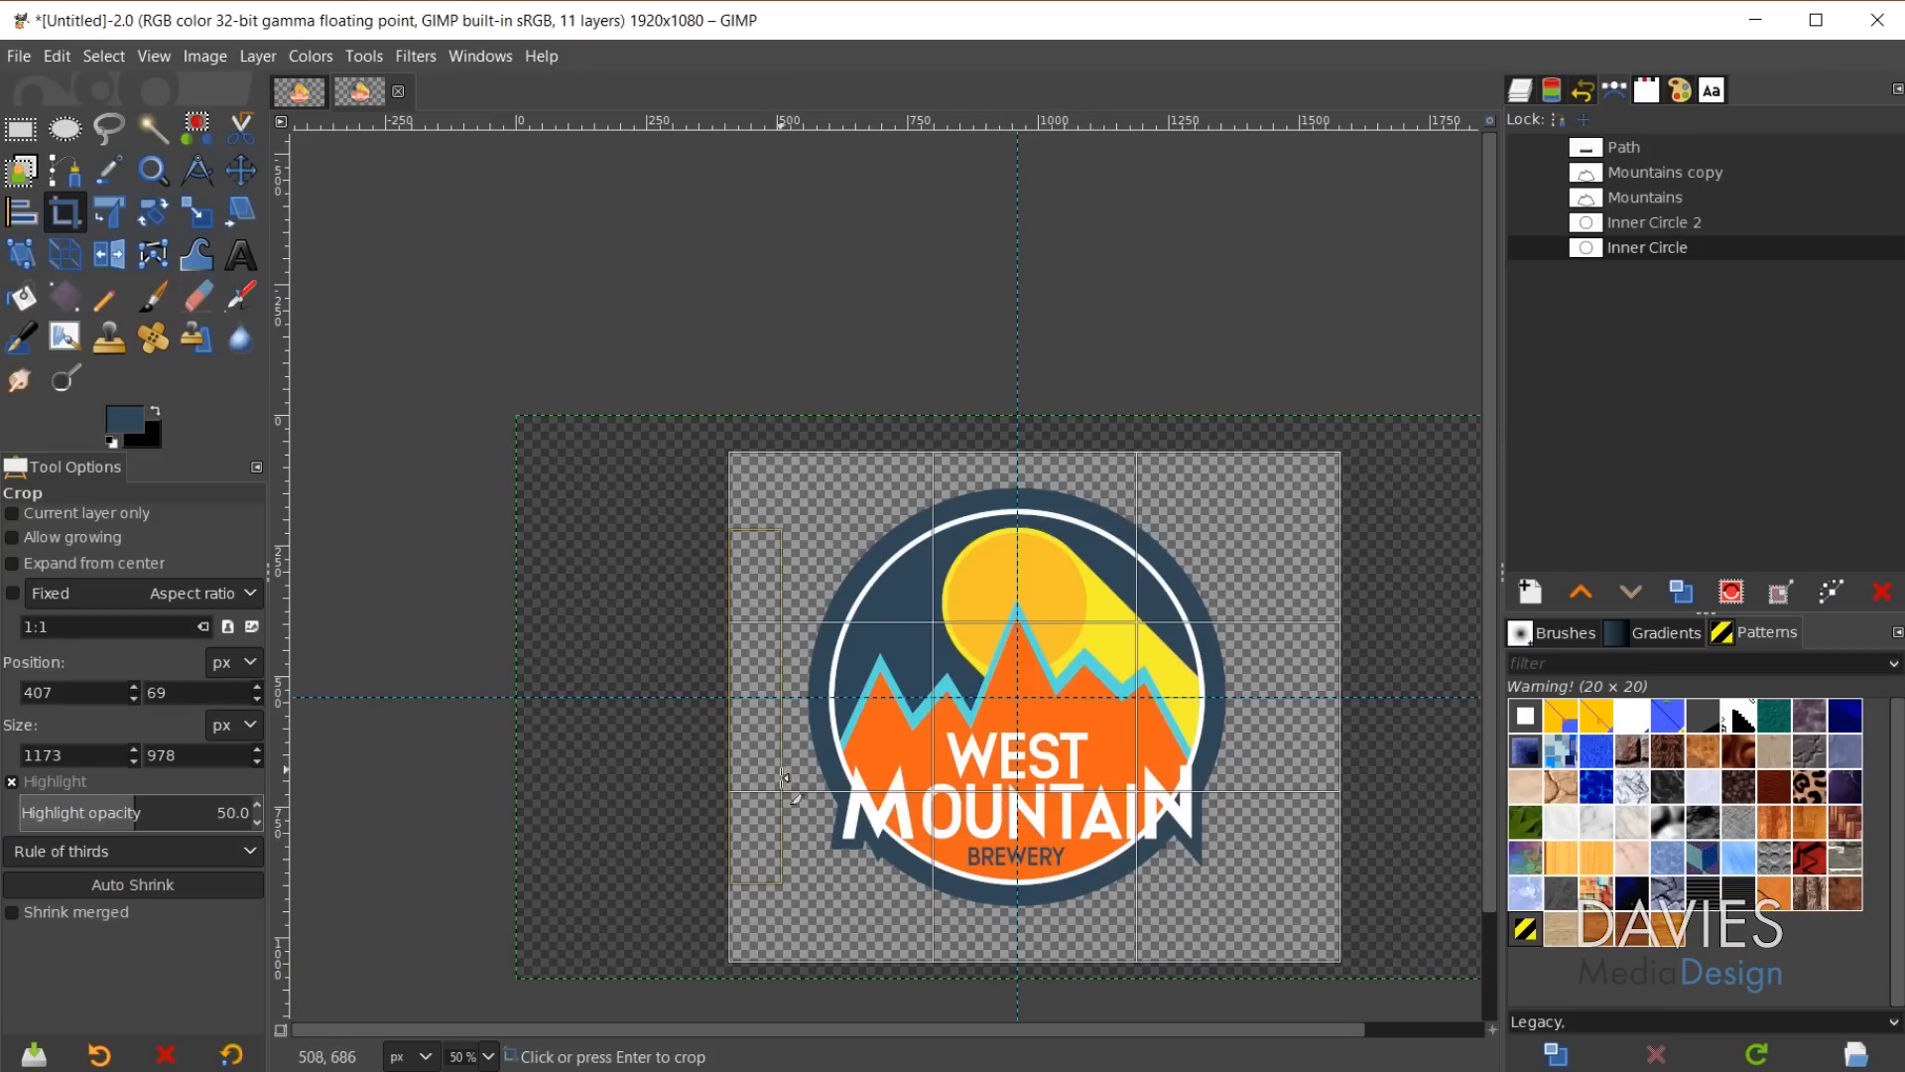
Set the crop area to 1000 × 1000 px, centre it on the logo at position 460, 40, and crop the image.
double_click(75, 751)
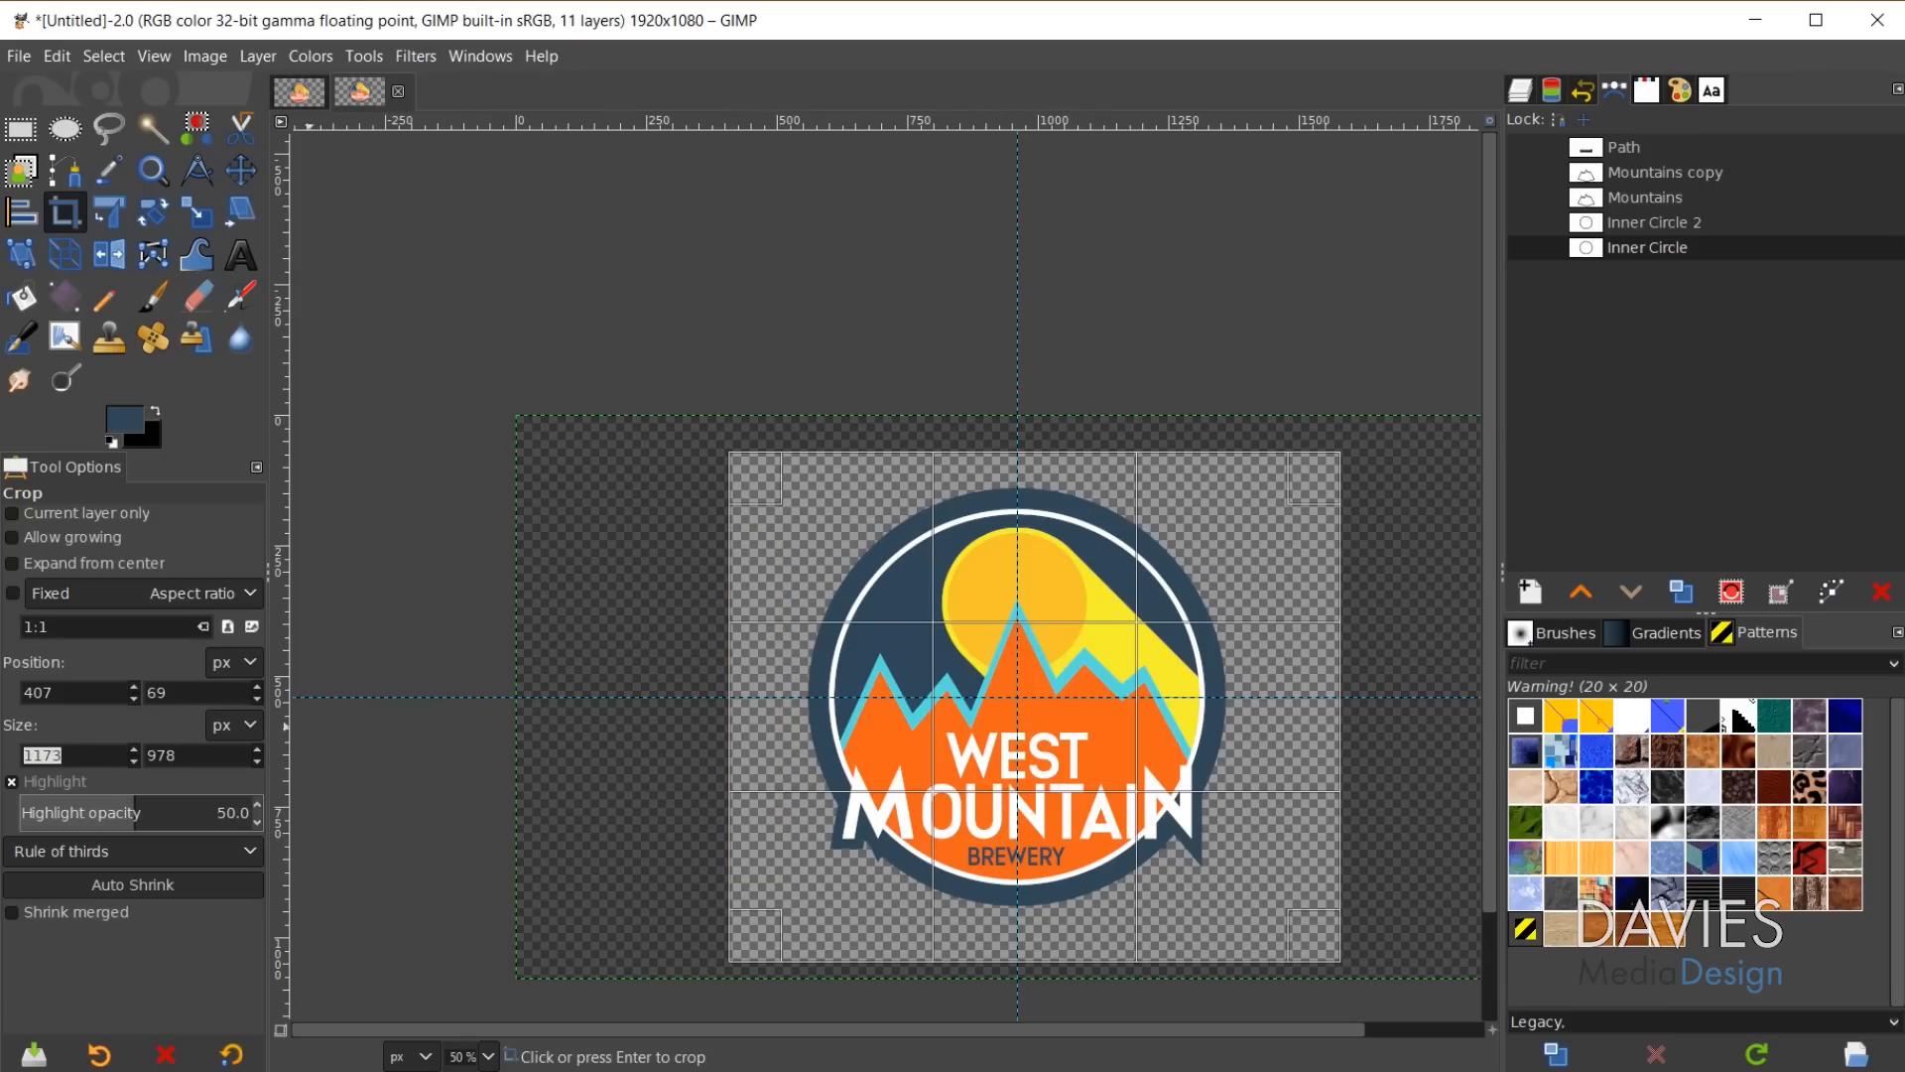
text(1000)
key(Tab)
key(BackSpace)
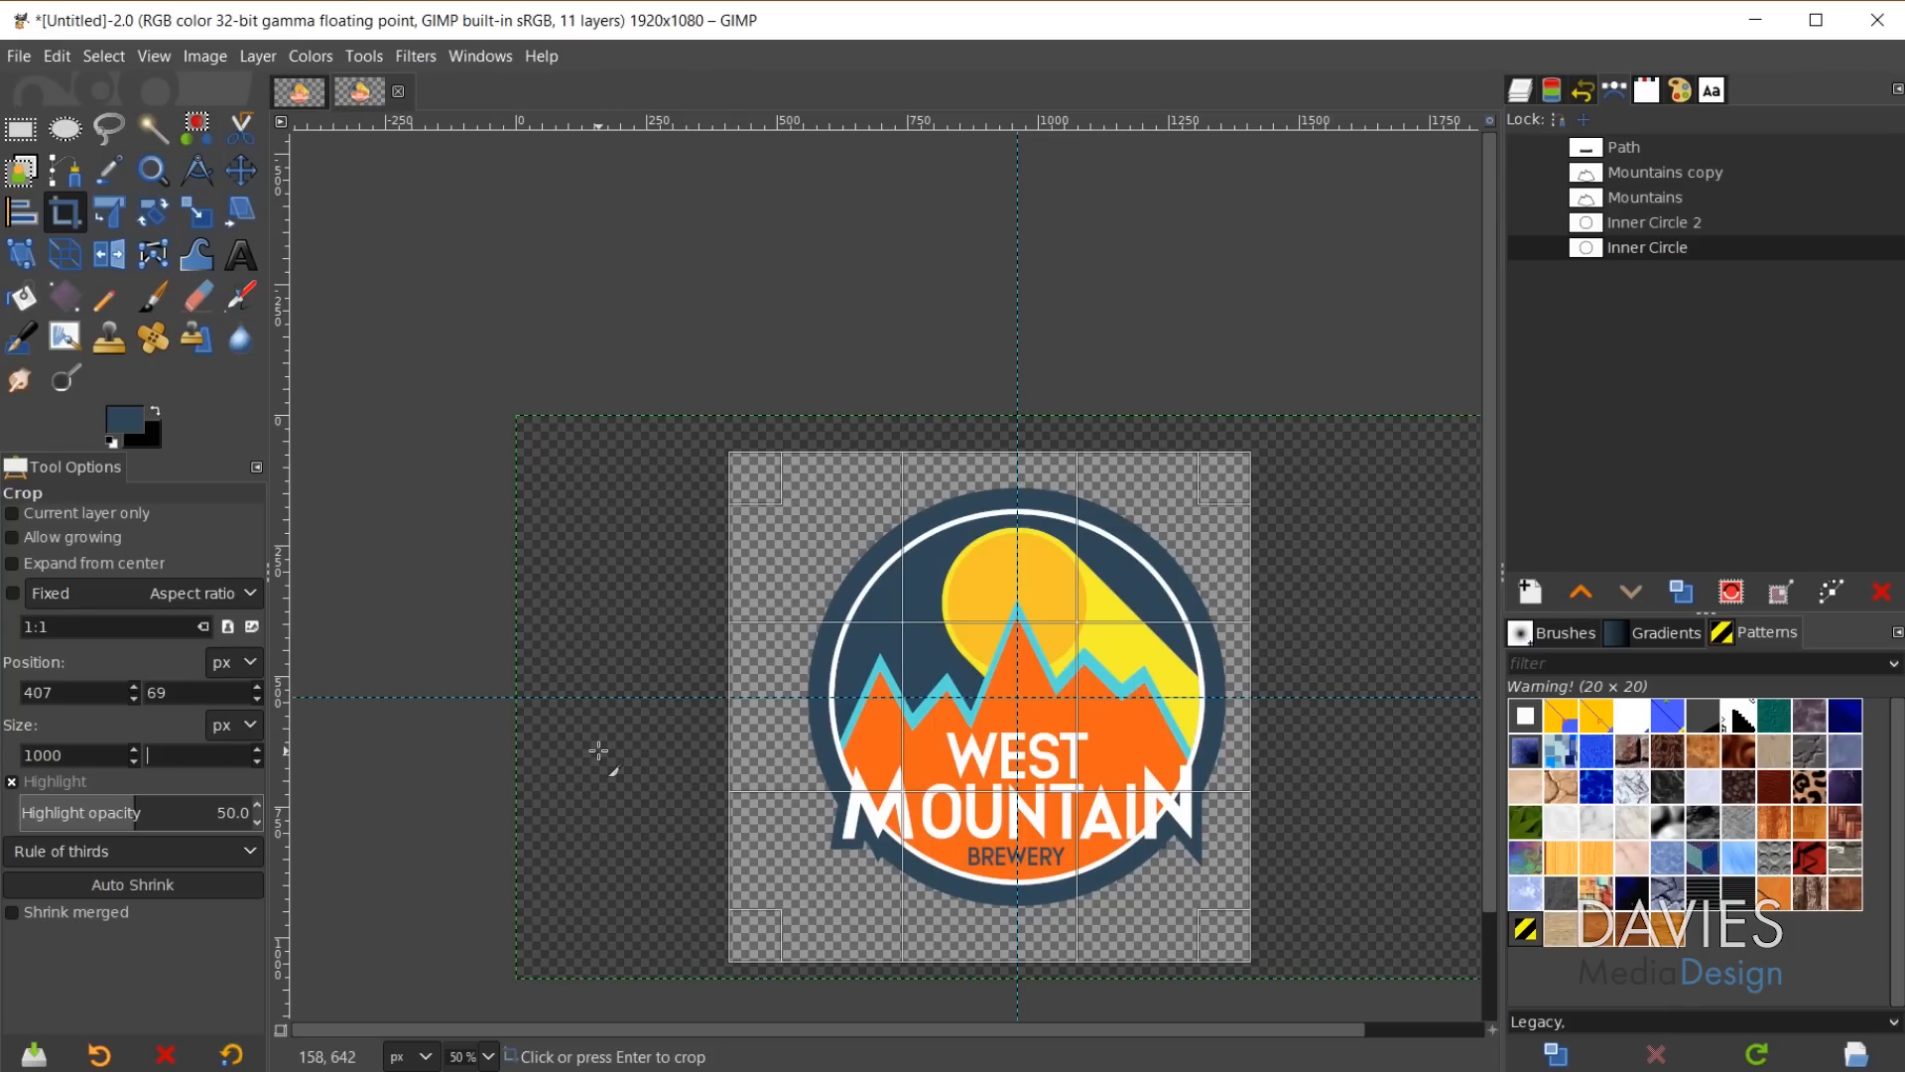
text(1000)
key(Tab)
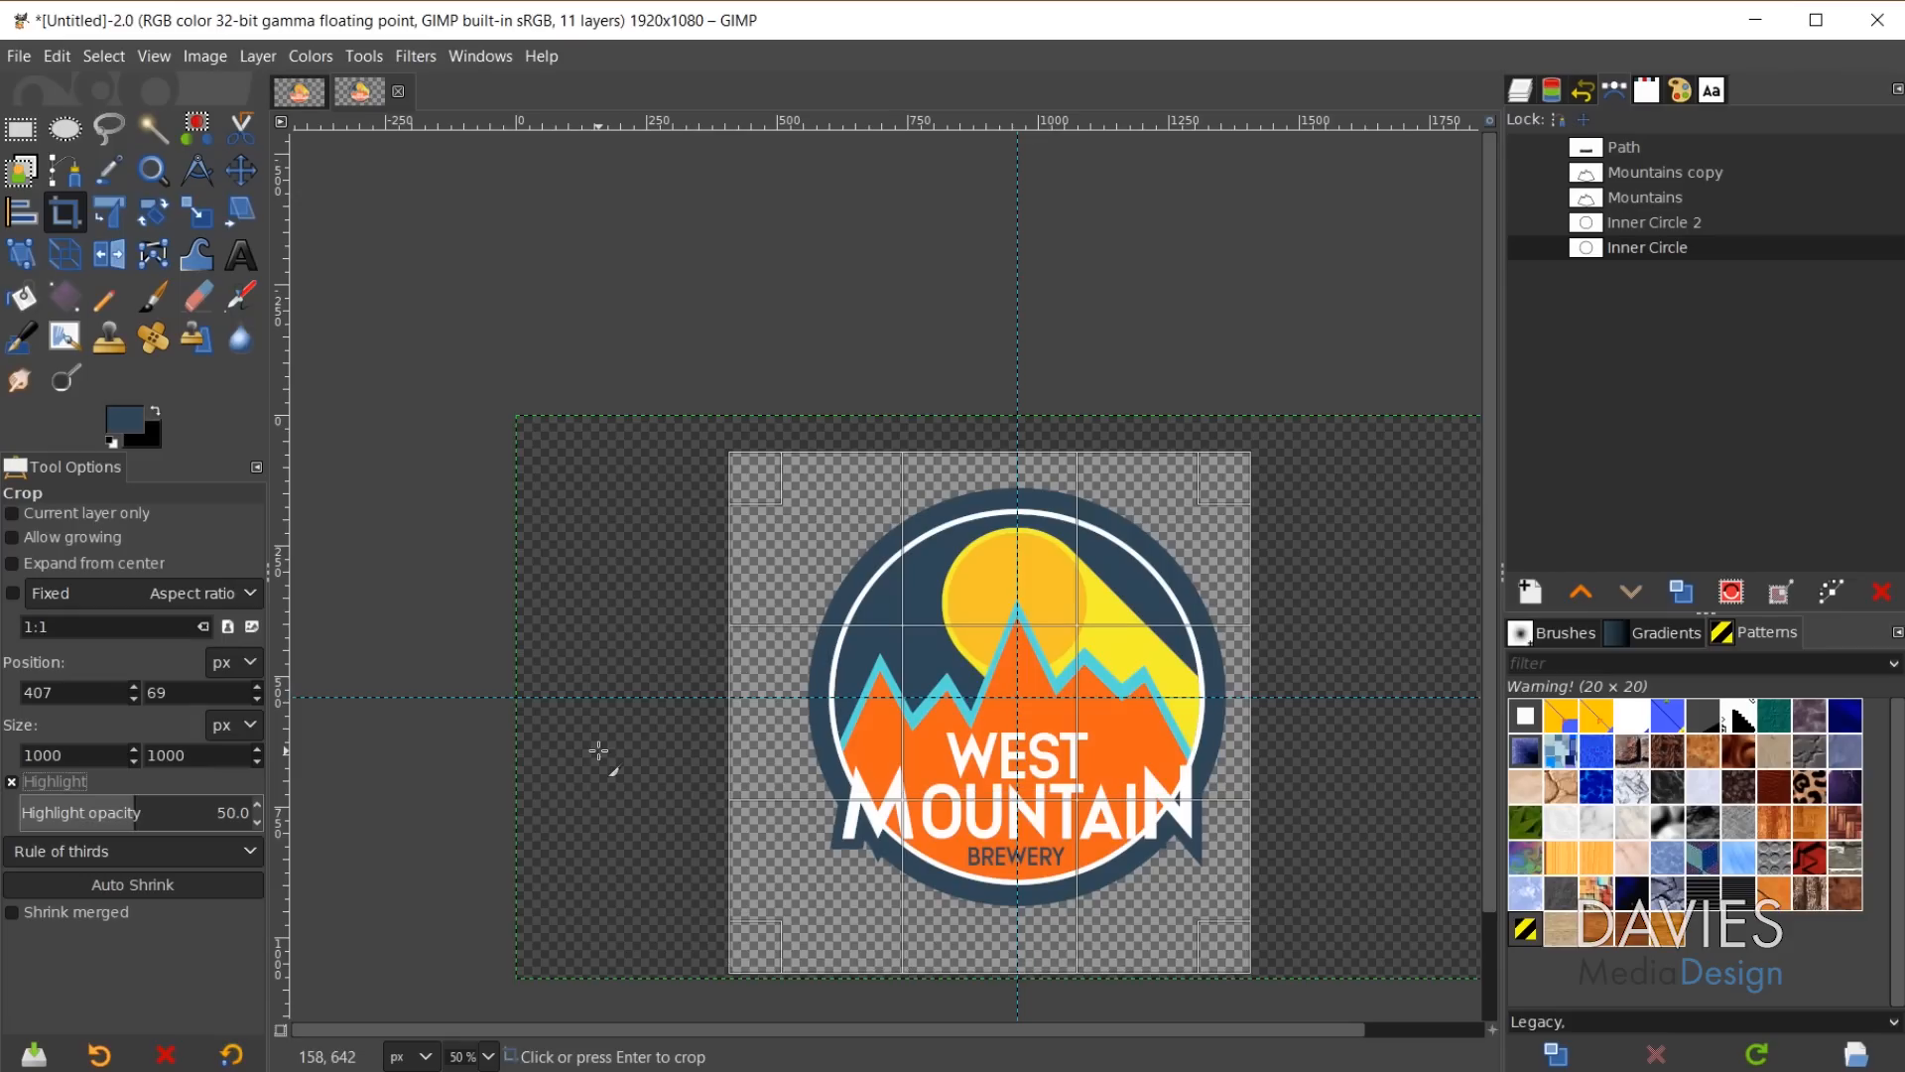
drag(955, 652, 985, 632)
click(970, 633)
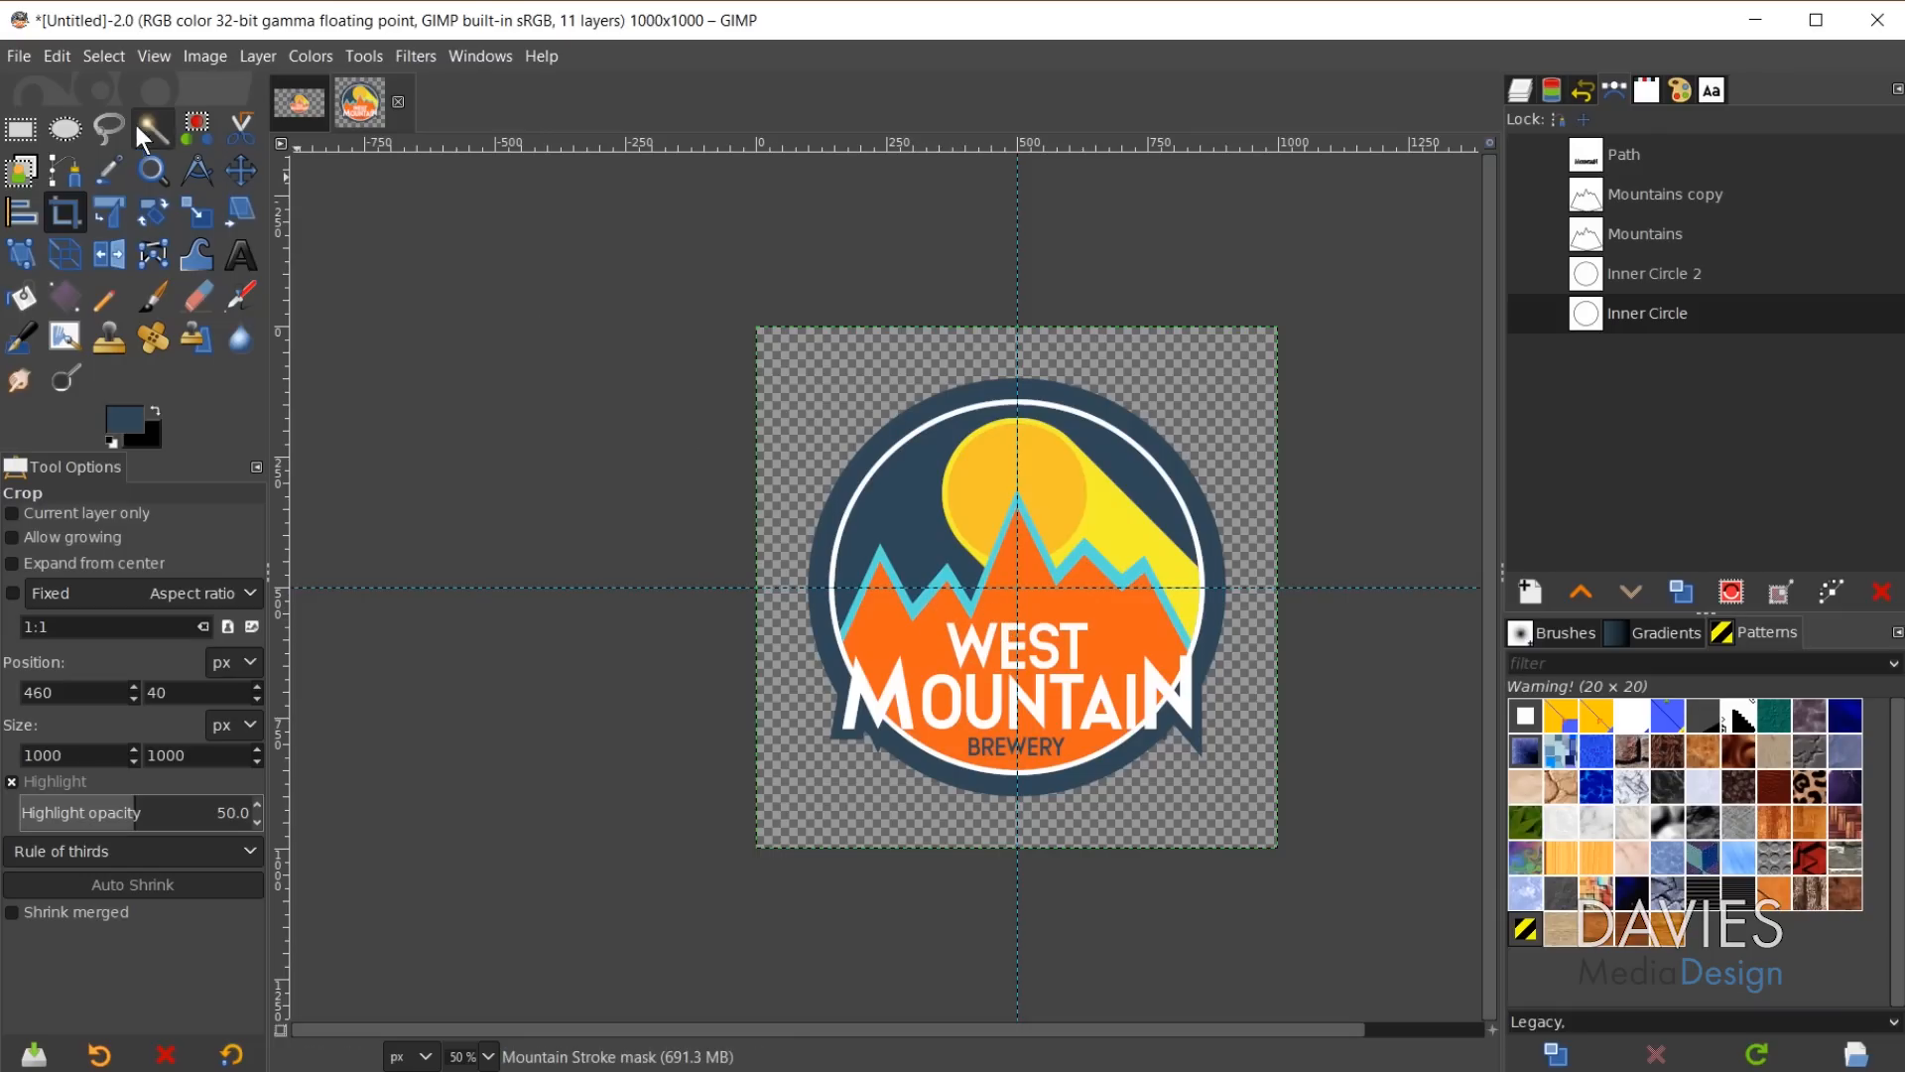
Export the image as West Mountain Brewery Logo.png in the GIMP Photos folder.
click(20, 57)
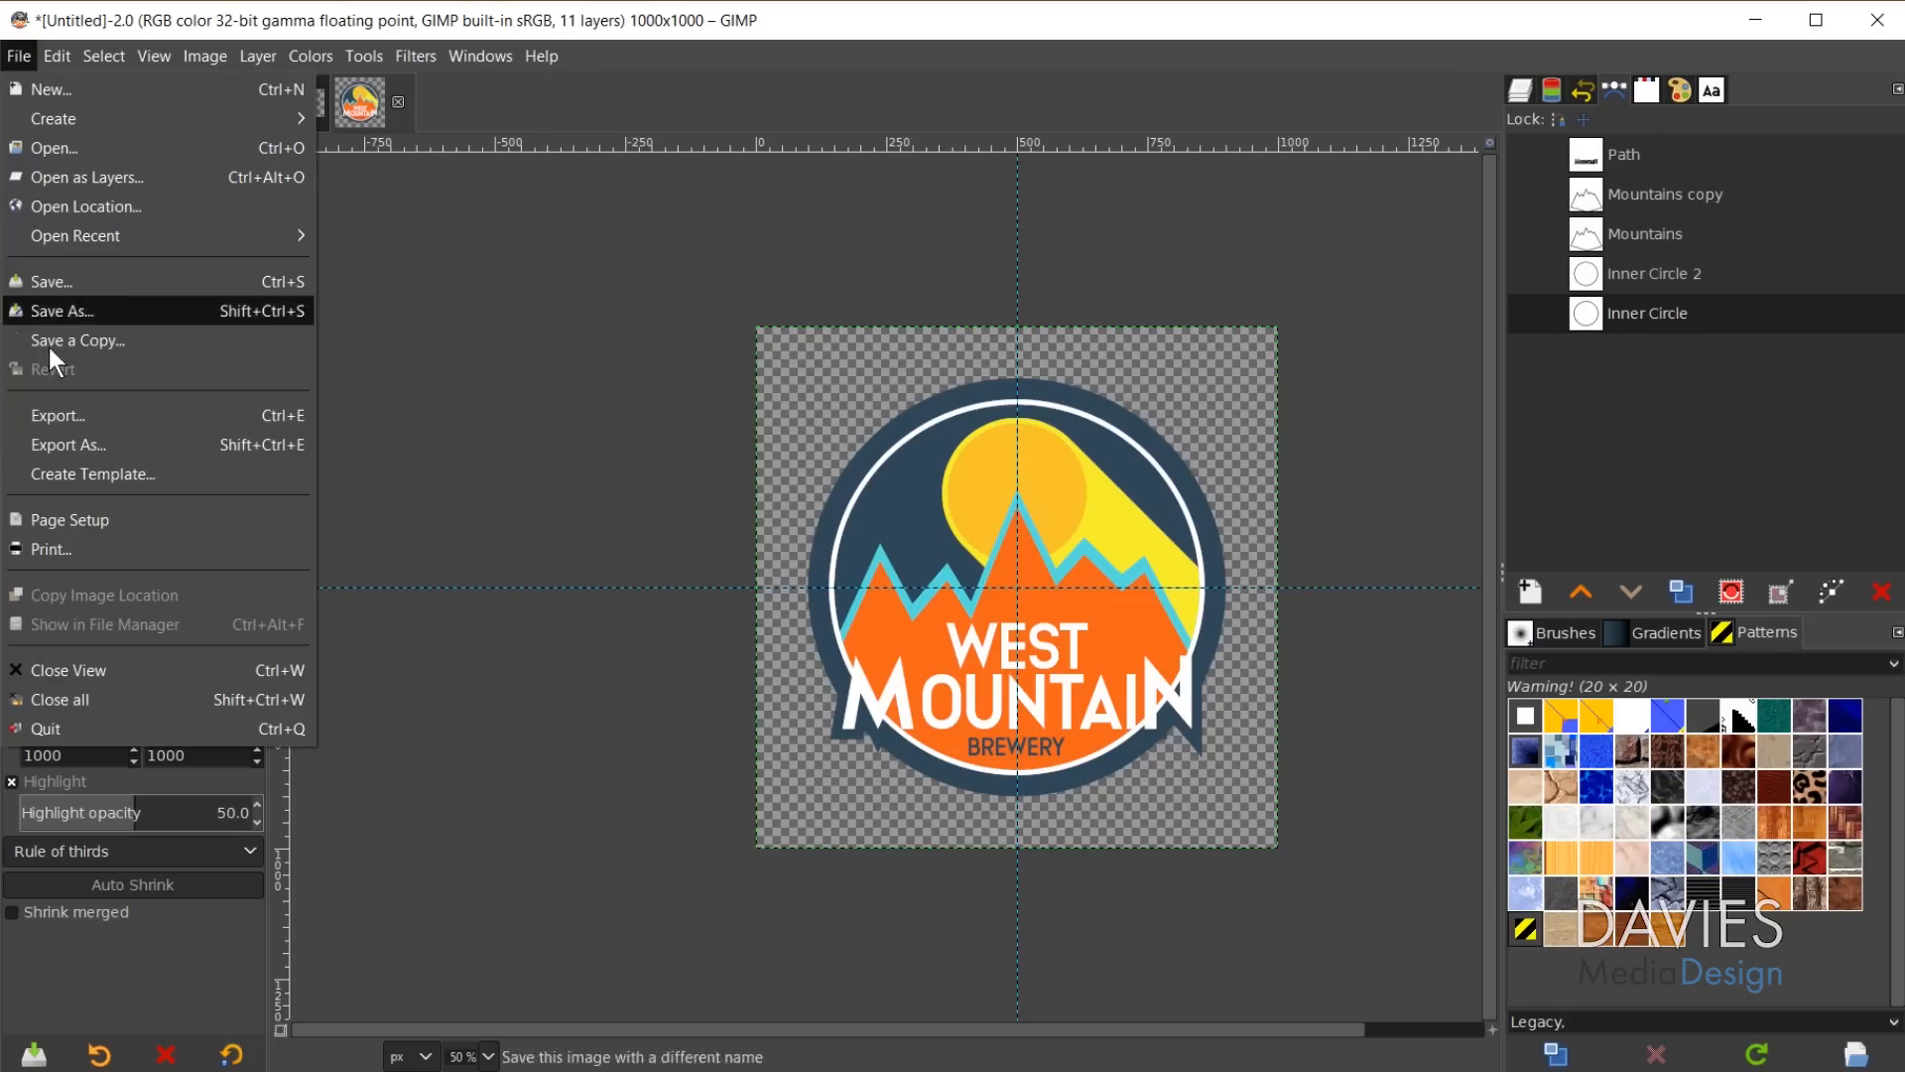
click(62, 449)
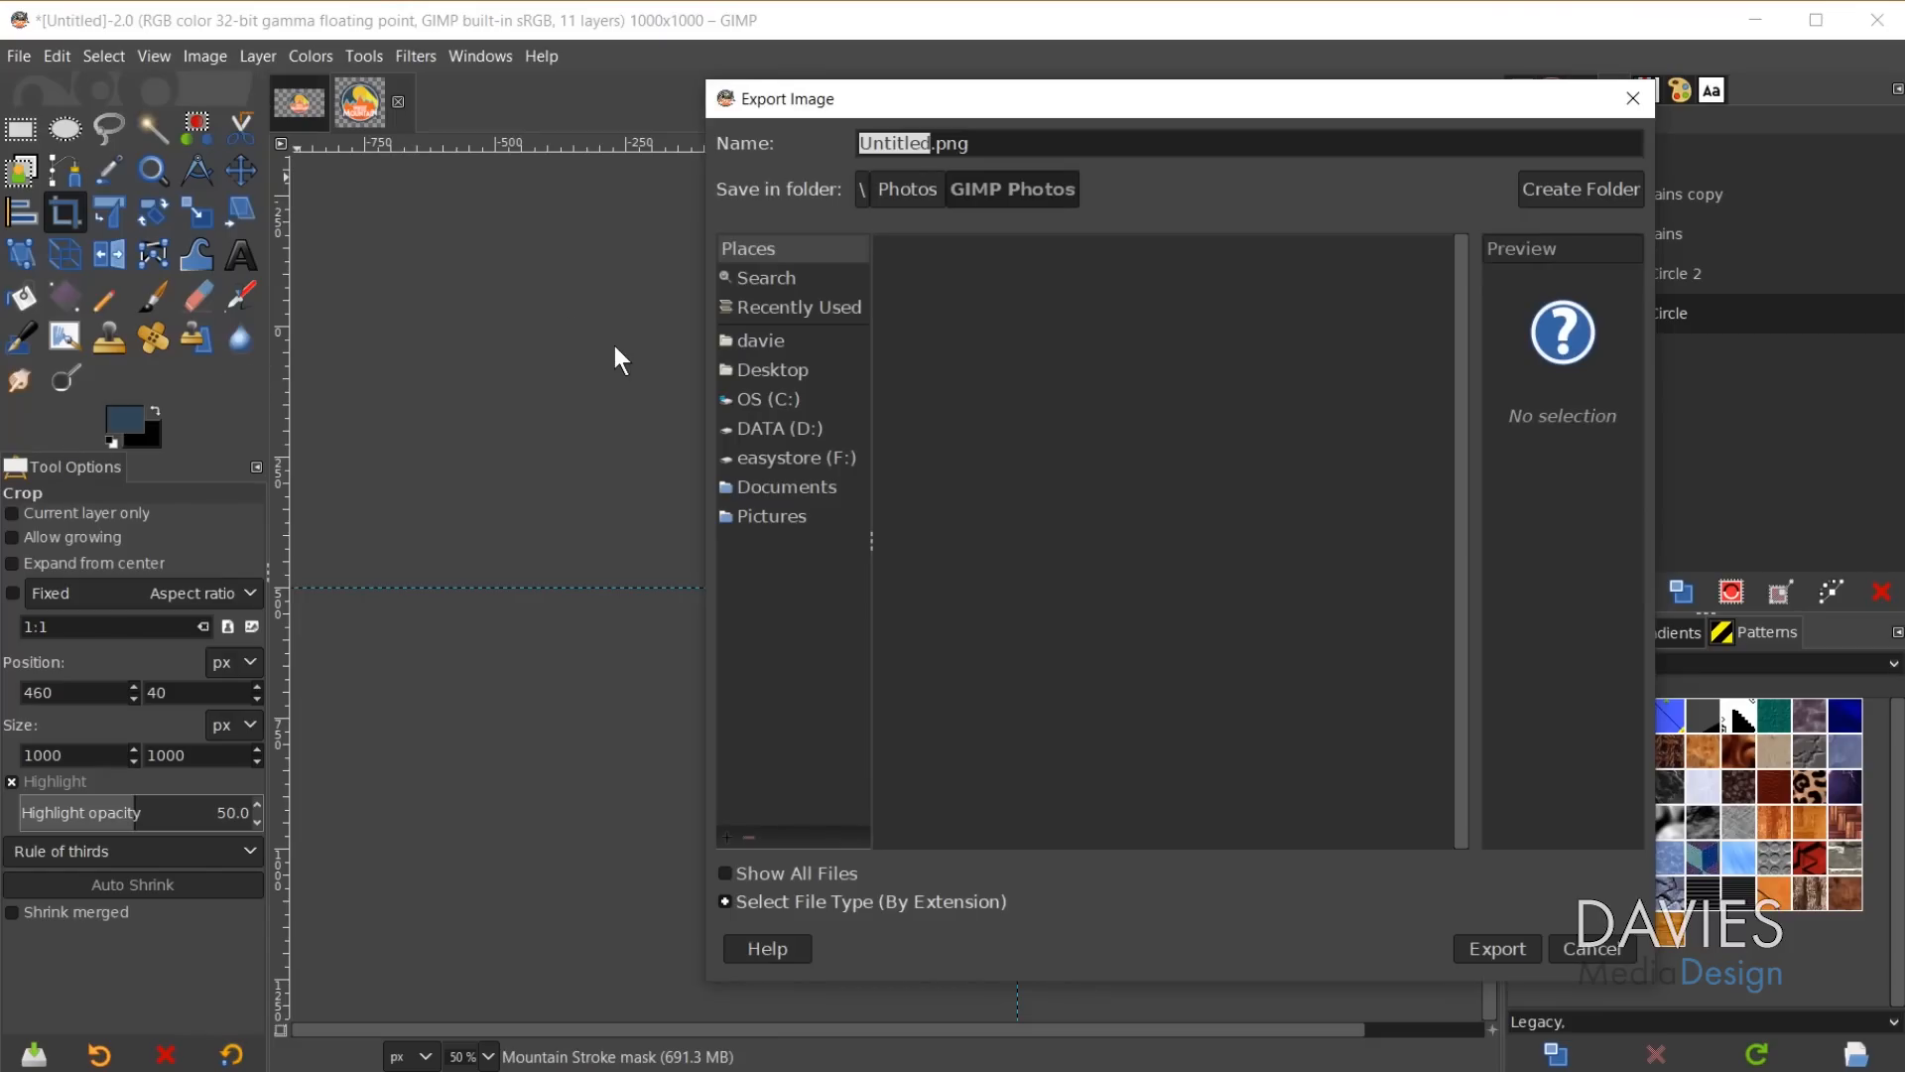
text(West M)
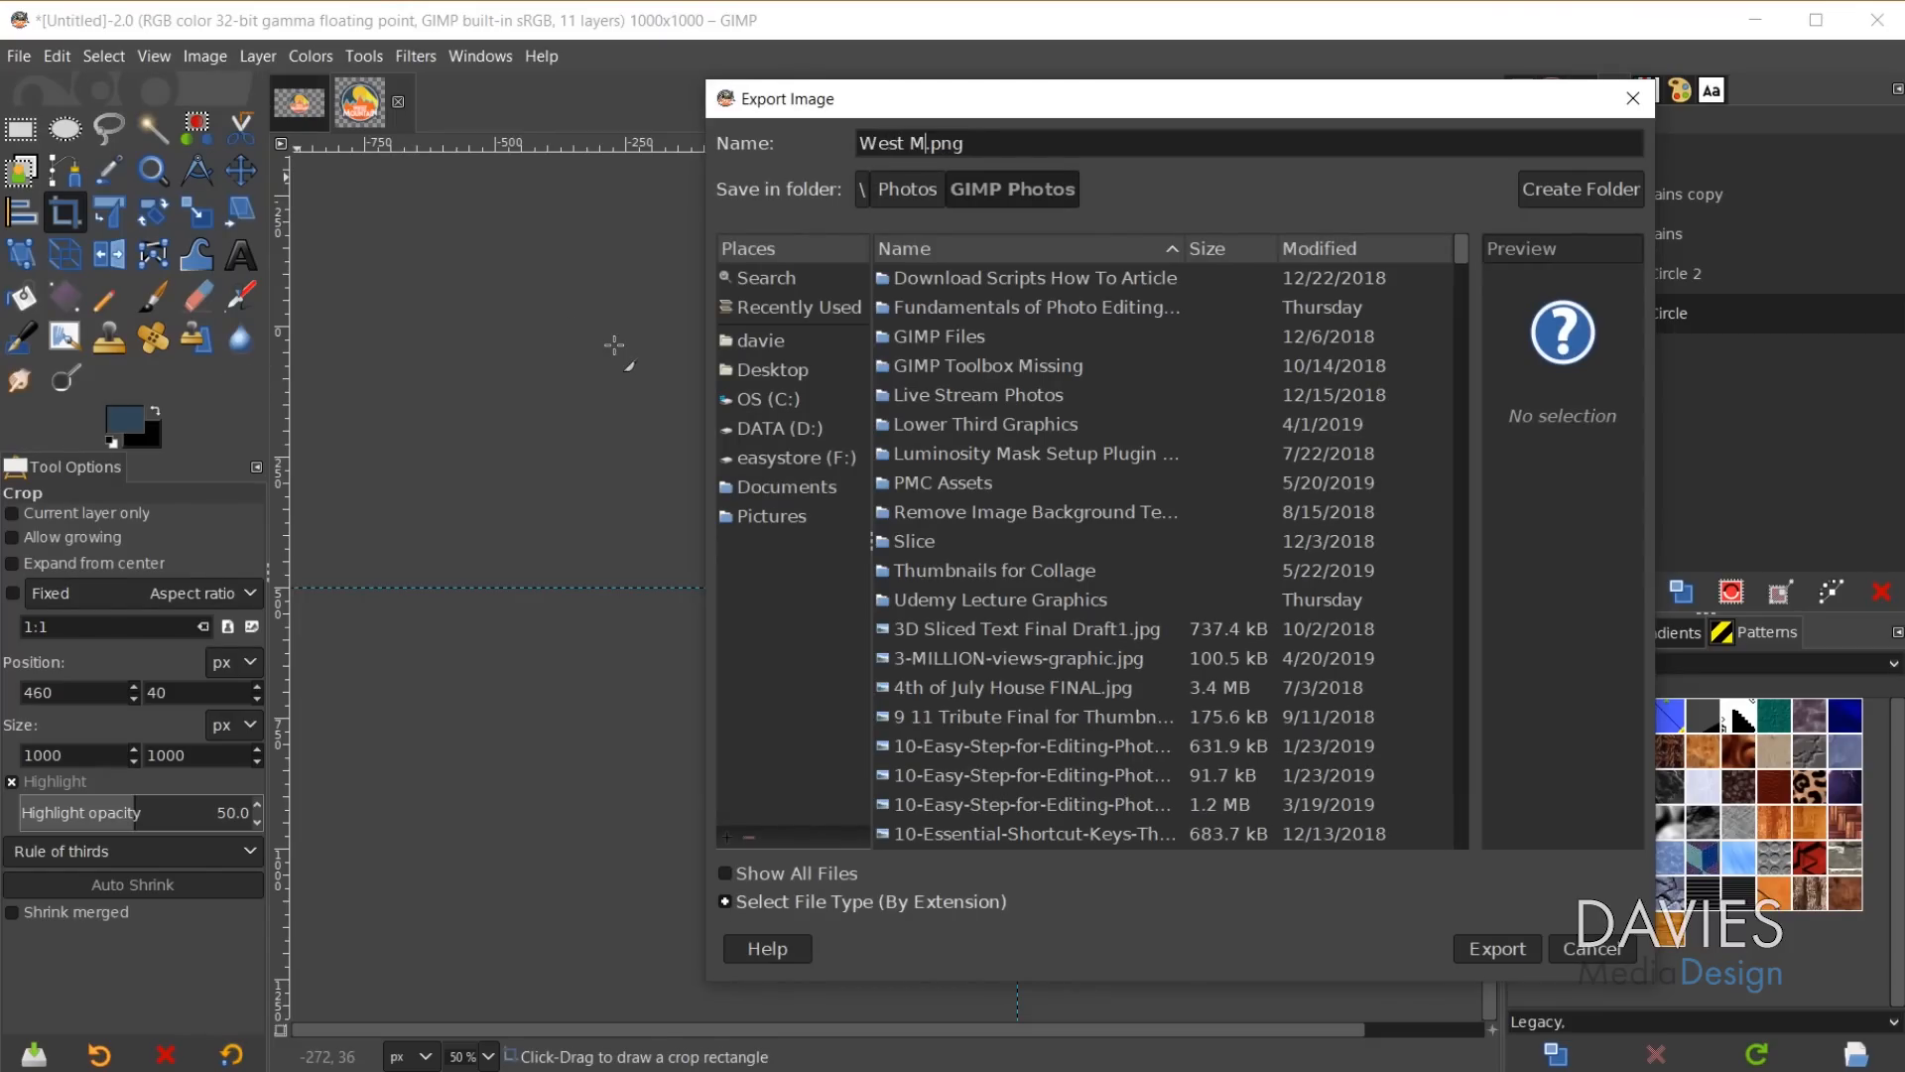
text(ountain Brewery)
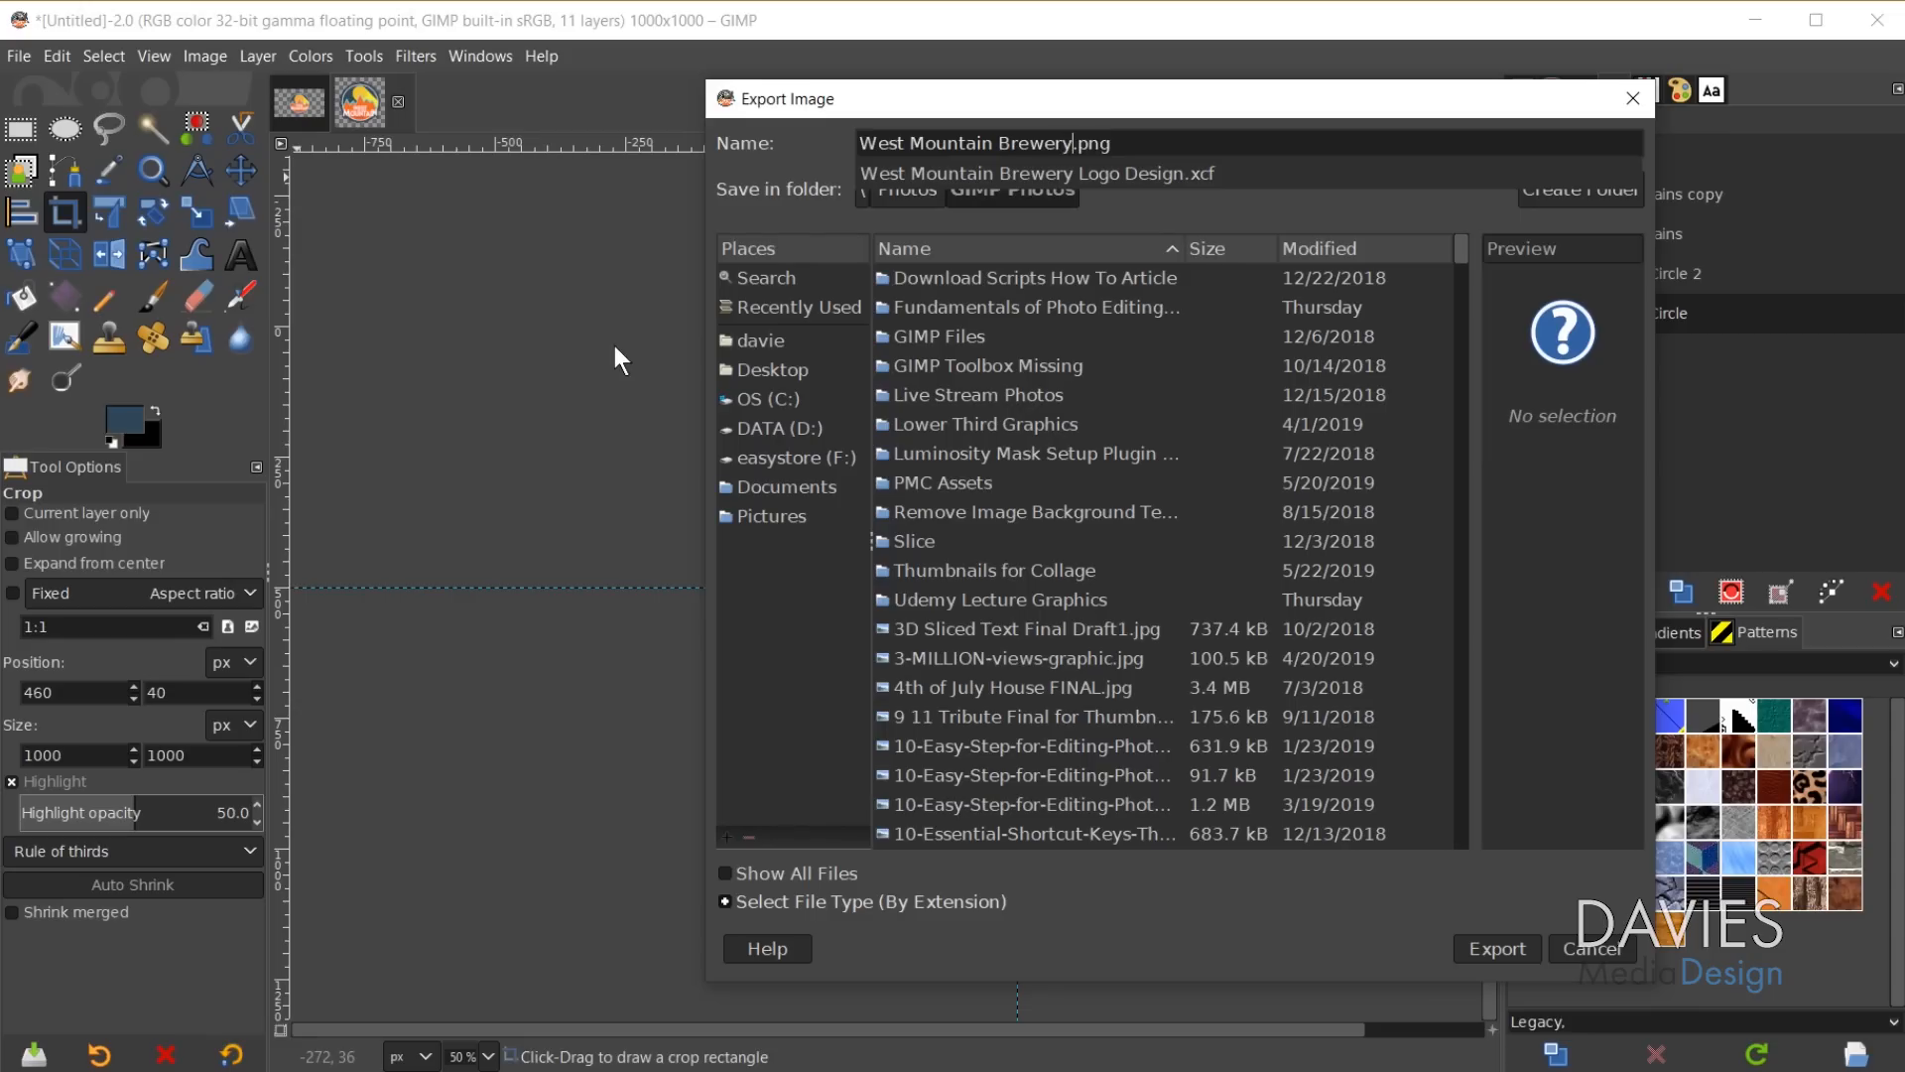
text( Logo)
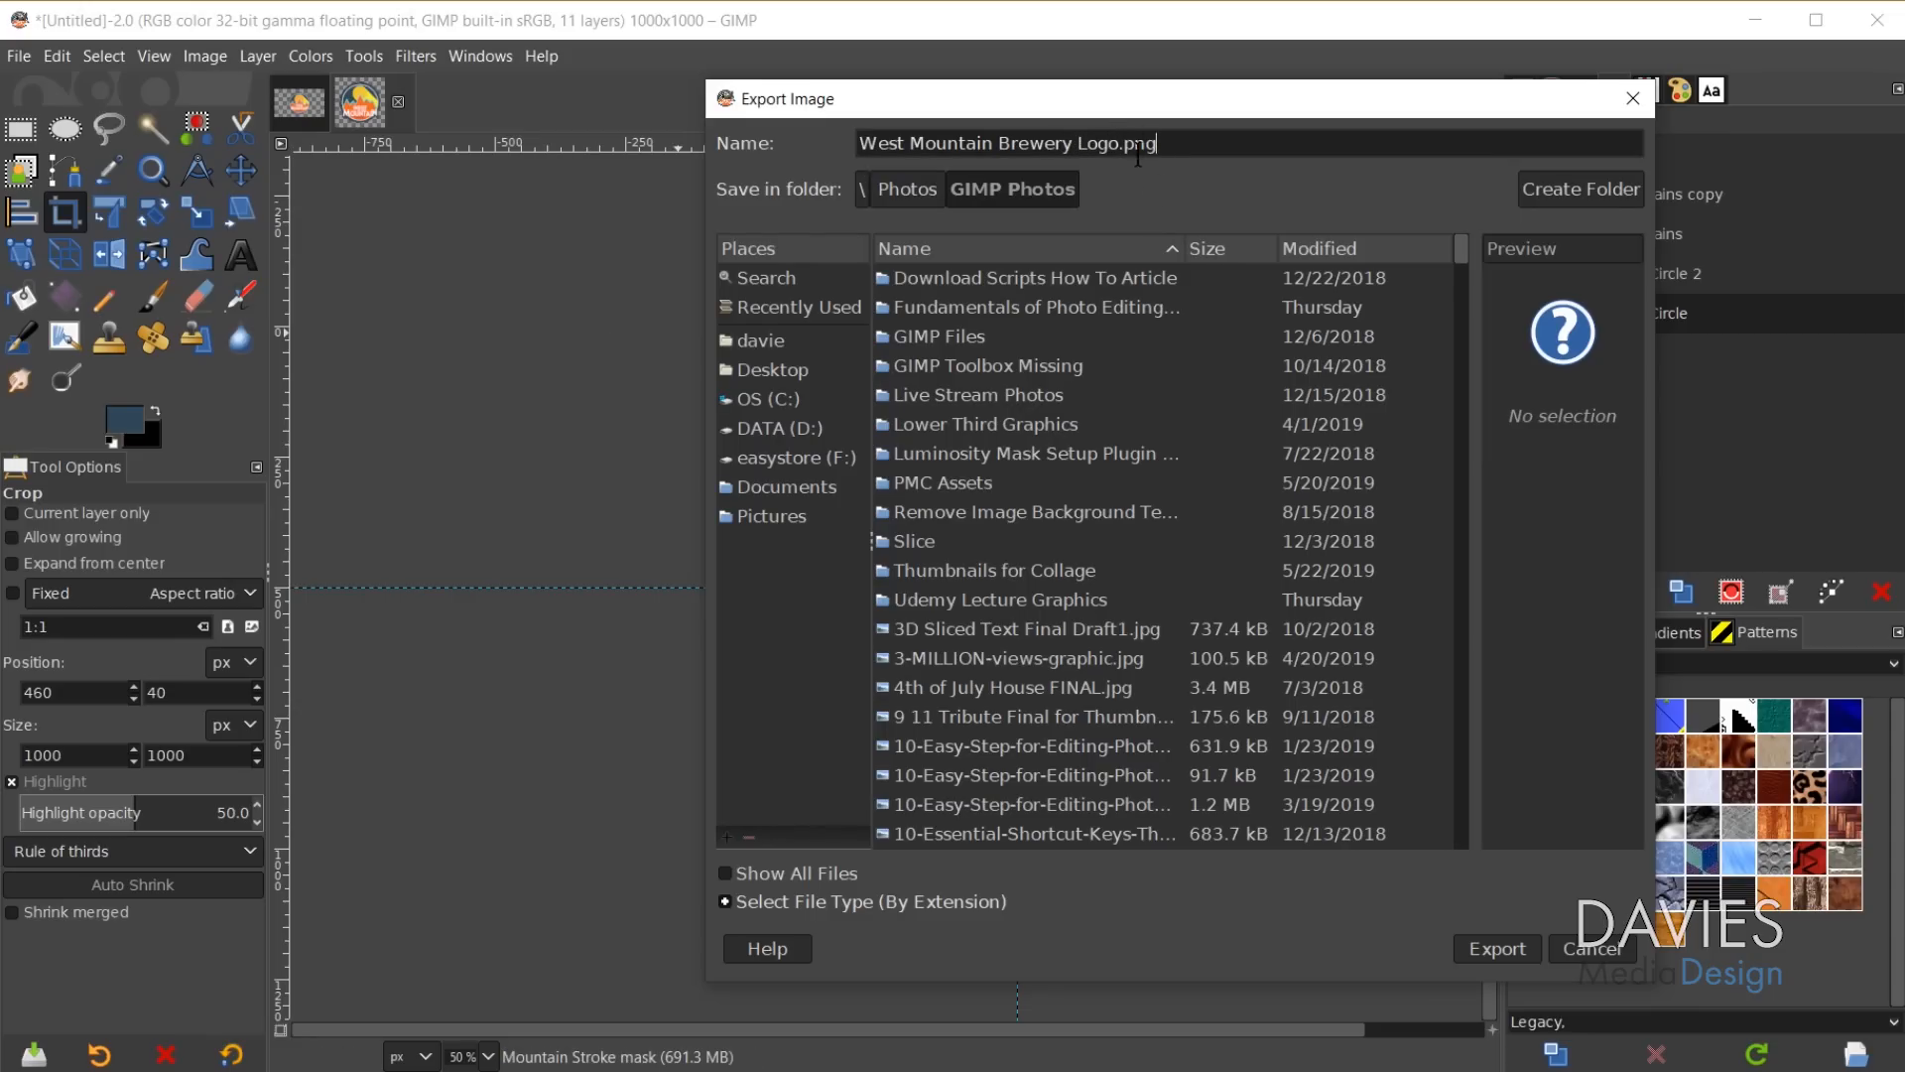
click(914, 899)
scroll(1211, 840, down, 10)
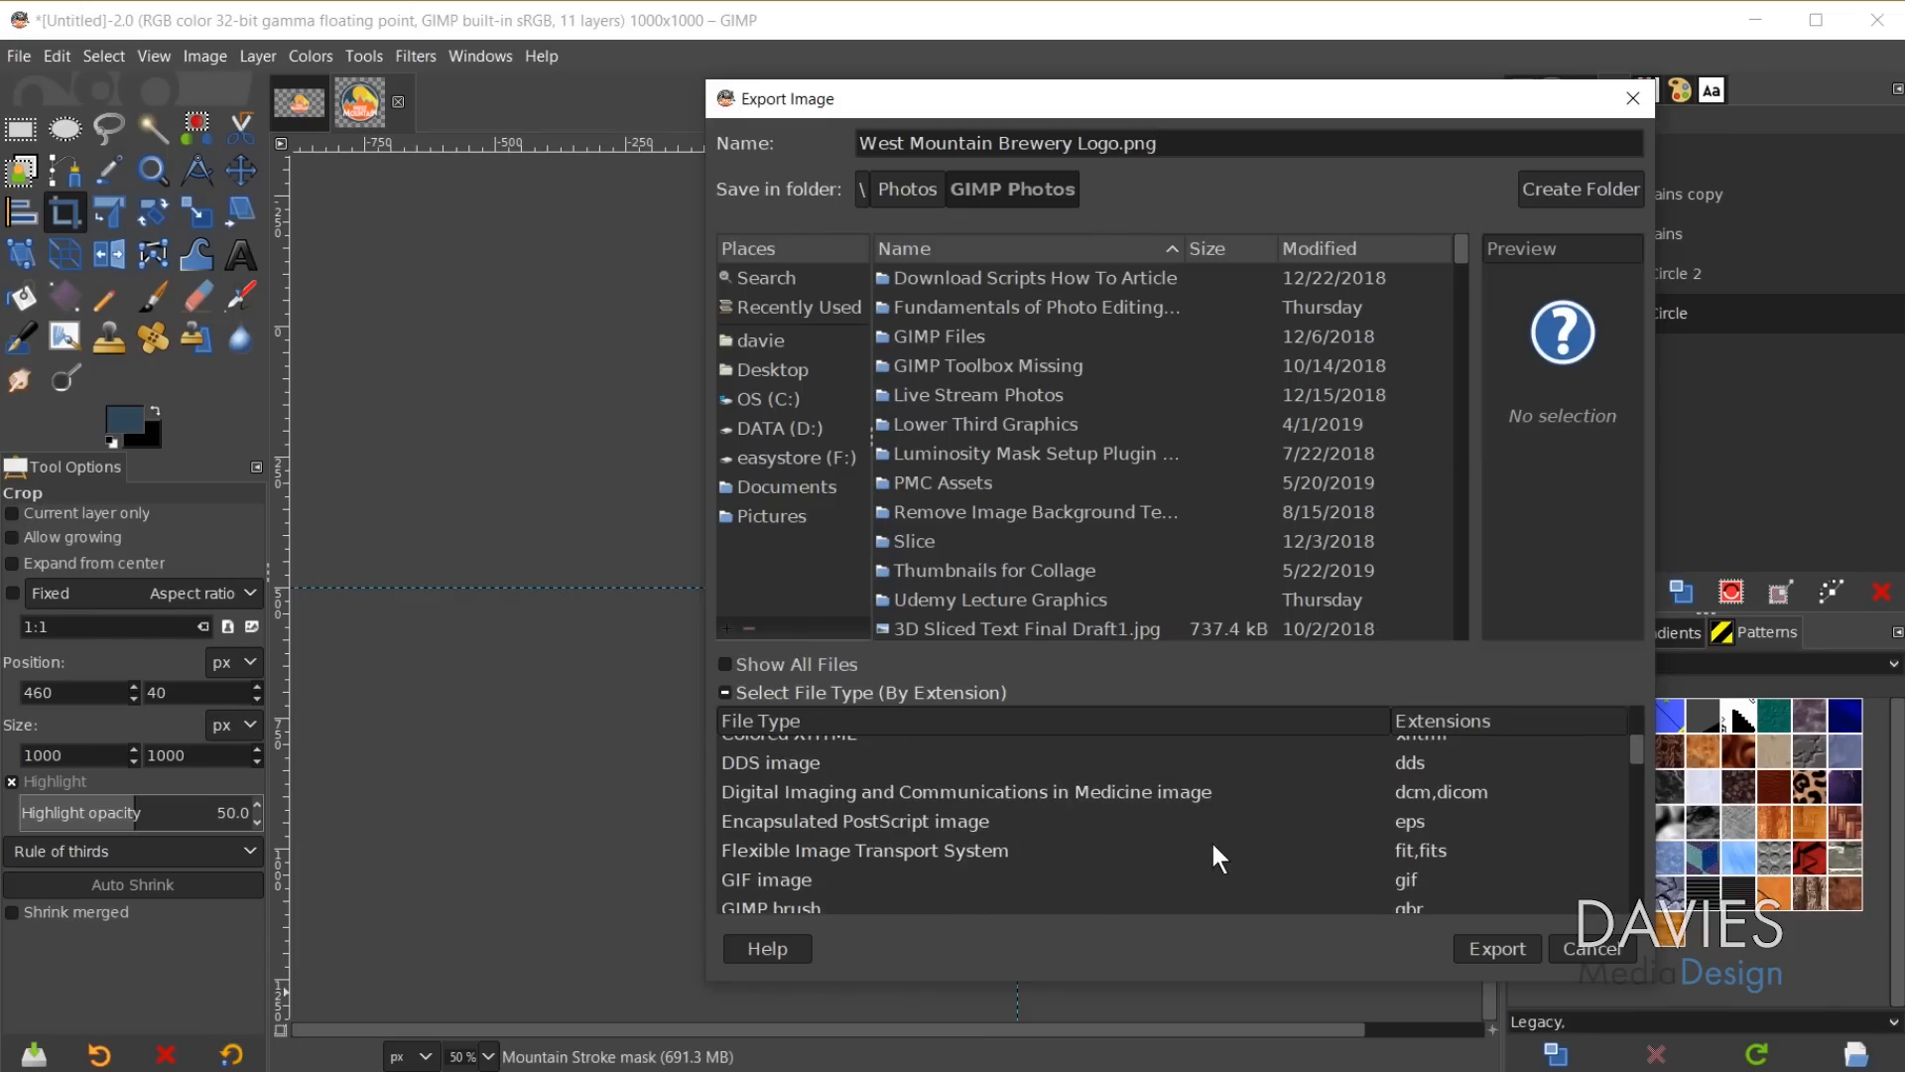
scroll(1216, 843, down, 2)
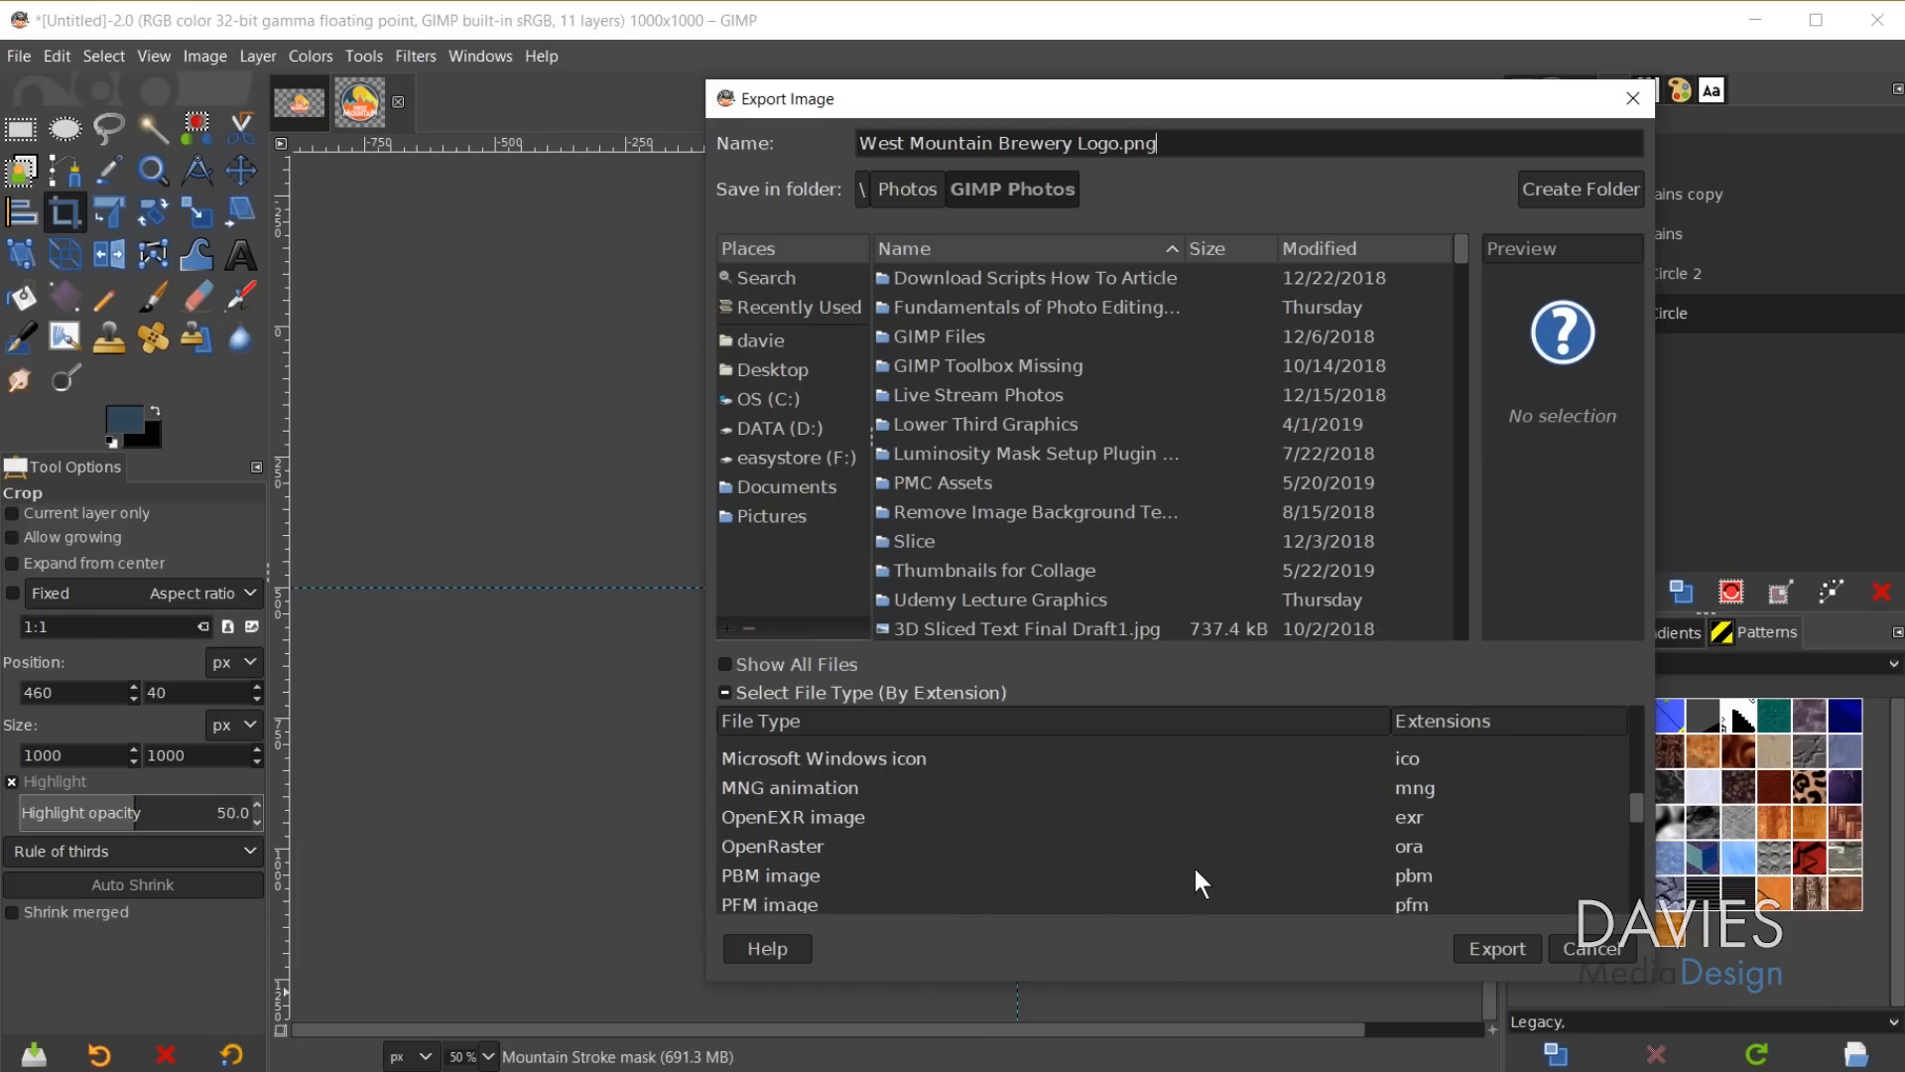
click(1514, 948)
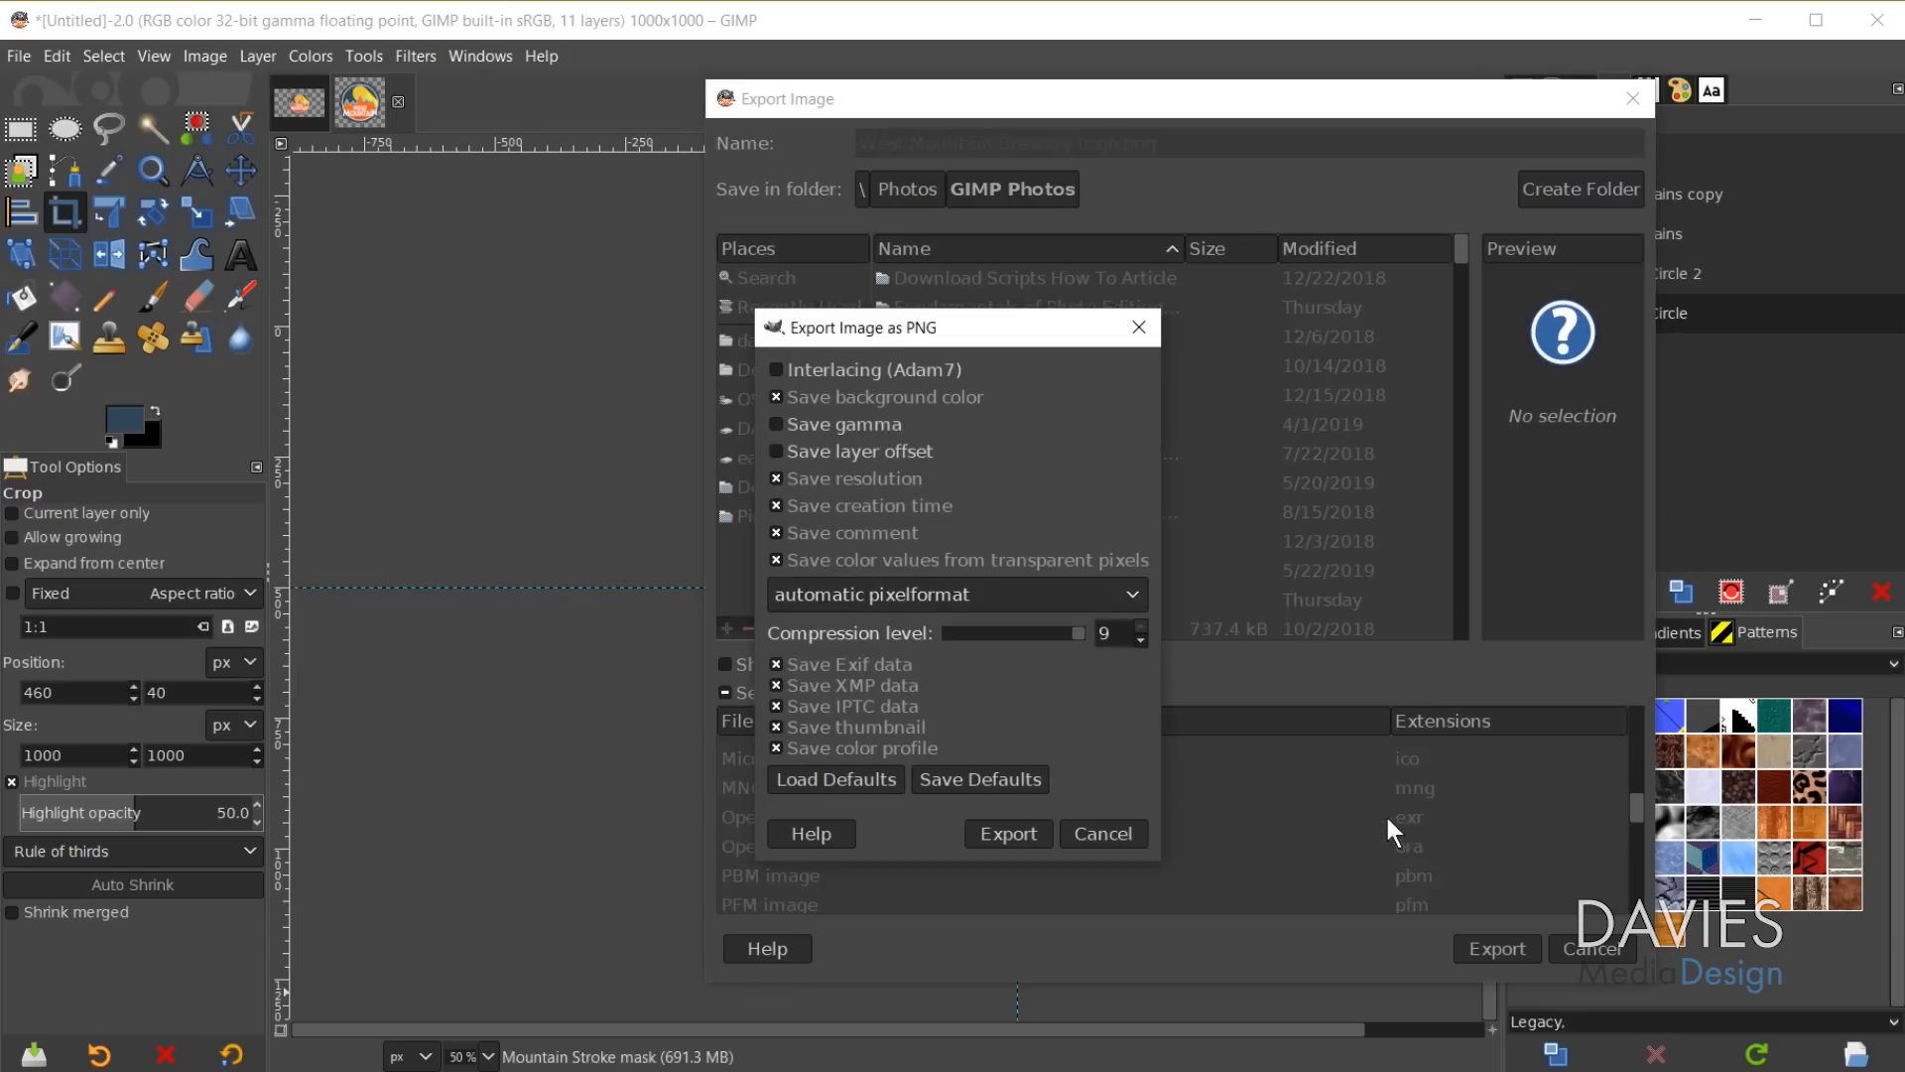